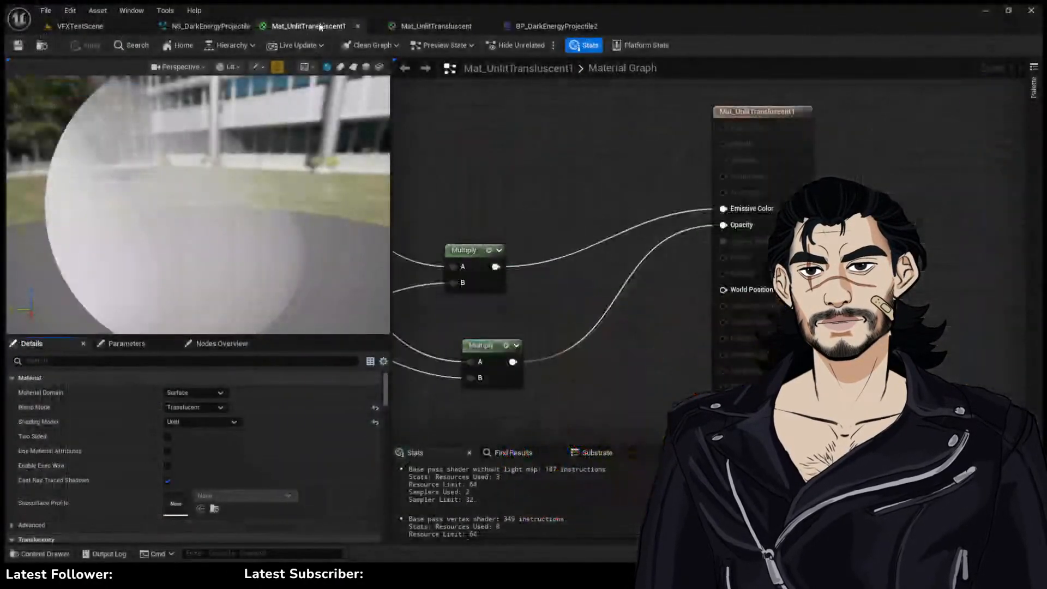
Switch to Substance 3D Designer and open the Substance_graph graph of the VFXAssets package
{"action": "left_click", "coordinate": [109, 27]}
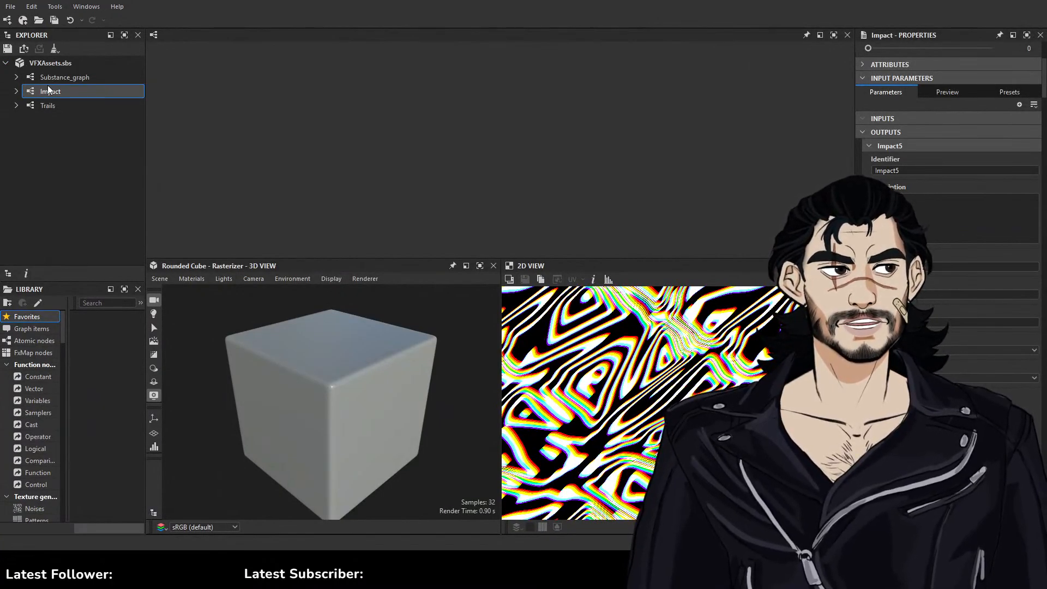
{"action": "left_click", "coordinate": [61, 78]}
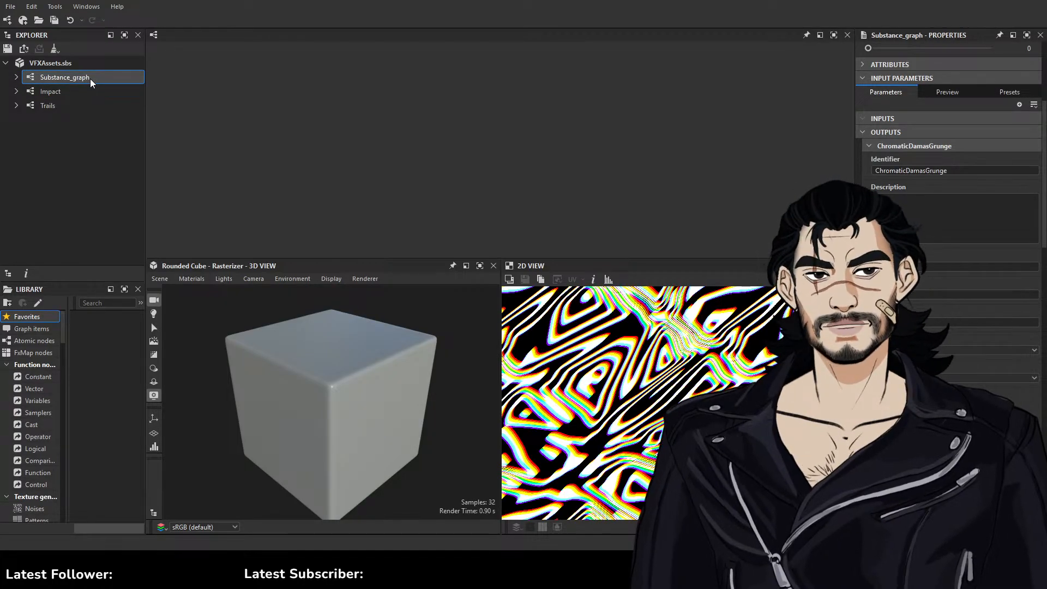
{"action": "left_click", "coordinate": [16, 78]}
{"action": "left_click", "coordinate": [16, 77]}
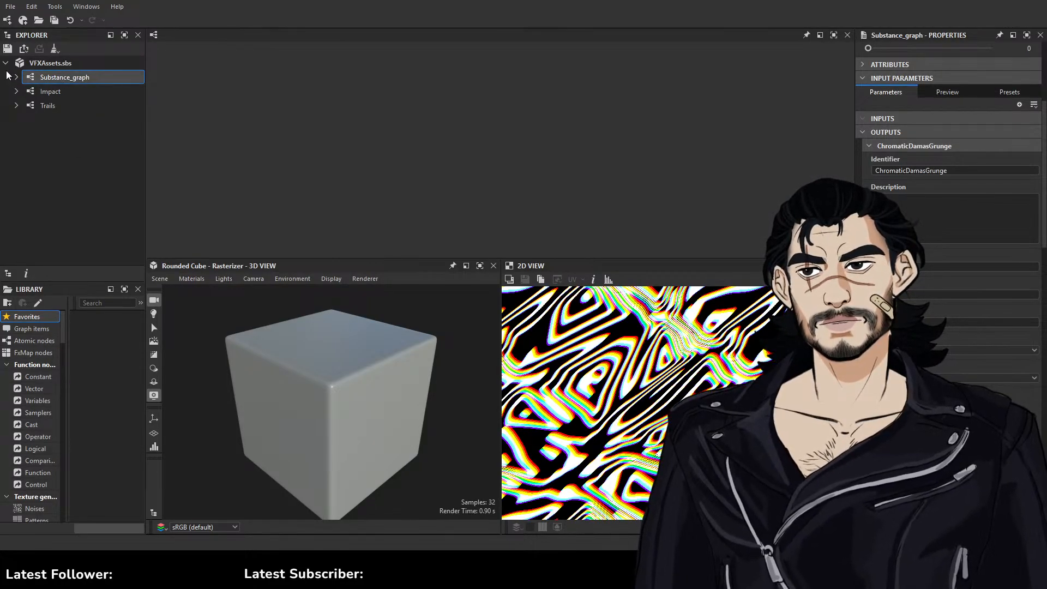
{"action": "double_click", "coordinate": [65, 79]}
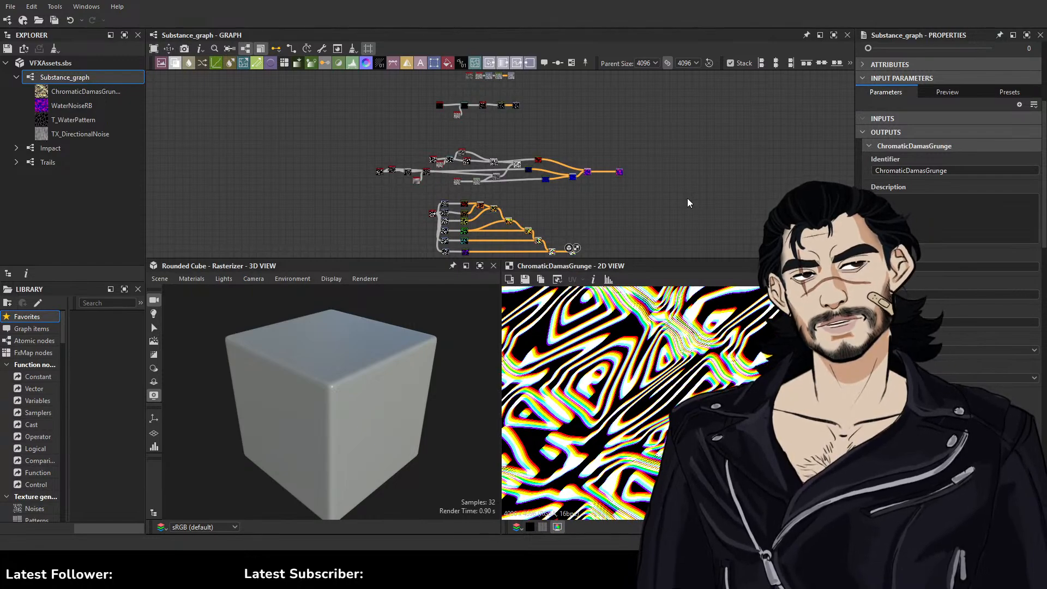
Open the Trails graph and the Impact graph one after the other to examine their node networks
{"action": "left_click", "coordinate": [65, 163]}
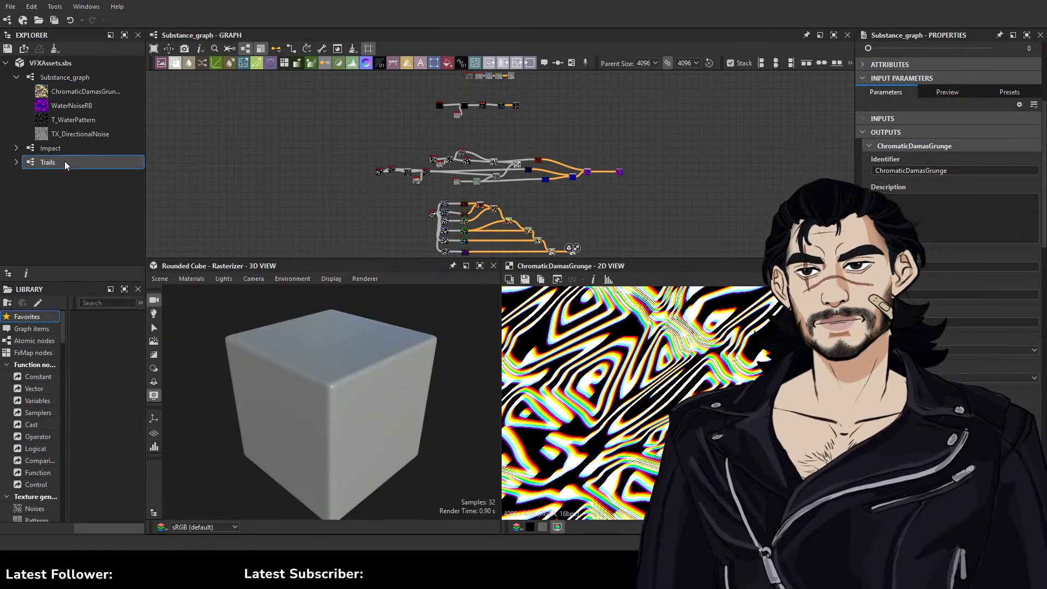
{"action": "double_click", "coordinate": [64, 162]}
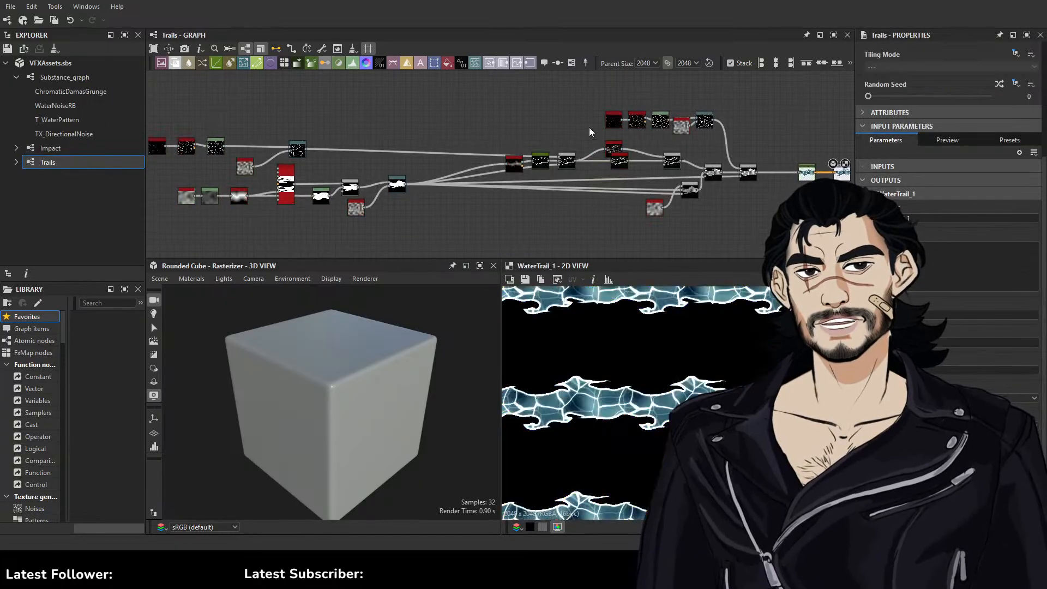
{"action": "middle_click_drag", "start_coordinate": [590, 129], "coordinate": [547, 159]}
{"action": "left_click", "coordinate": [63, 151]}
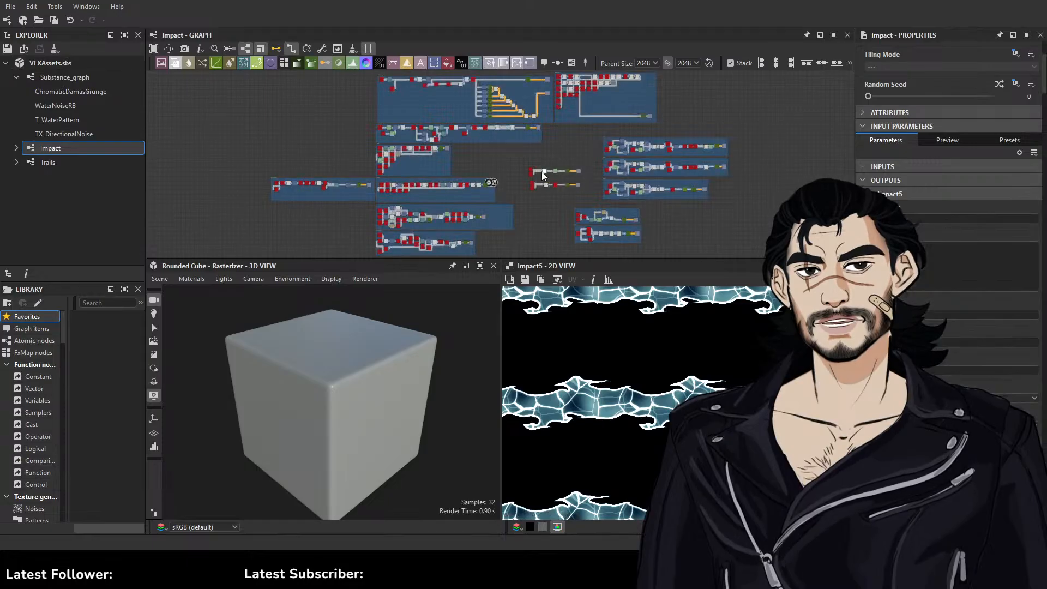
{"action": "middle_click_drag", "start_coordinate": [590, 201], "coordinate": [530, 167]}
Create a new graph named Pattern in the VFXAssets package and replace its Cells 1 node with a Cells 3 node
{"action": "left_click", "coordinate": [70, 77]}
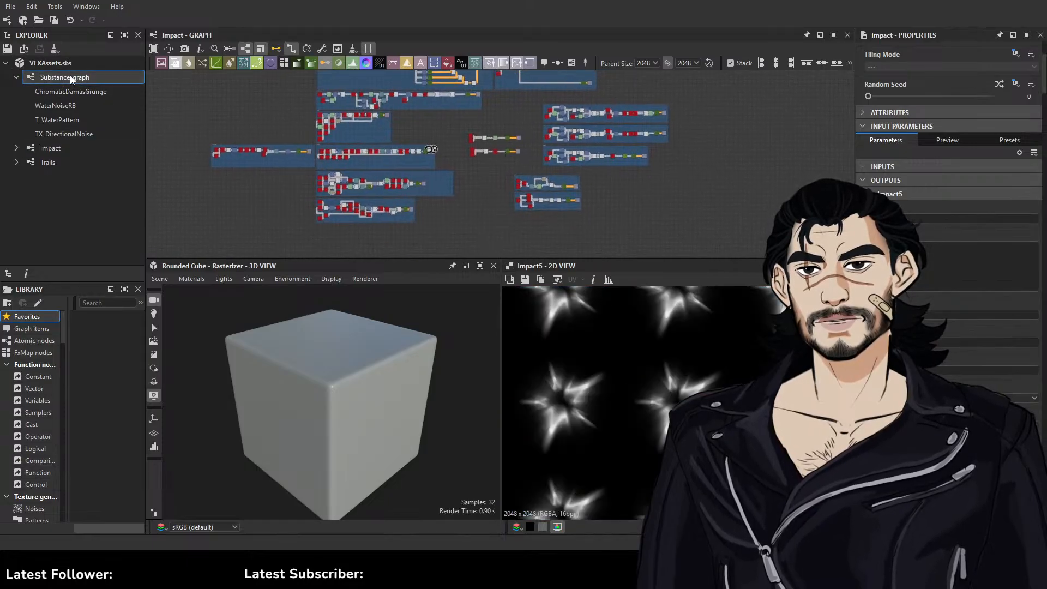
{"action": "left_click", "coordinate": [74, 67]}
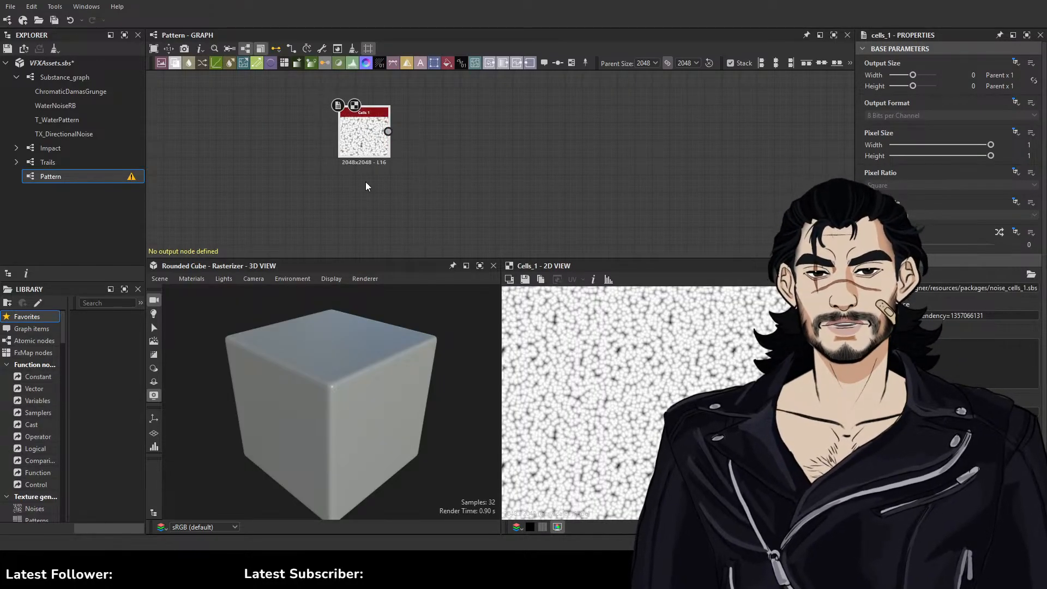
{"action": "key", "text": "Delete"}
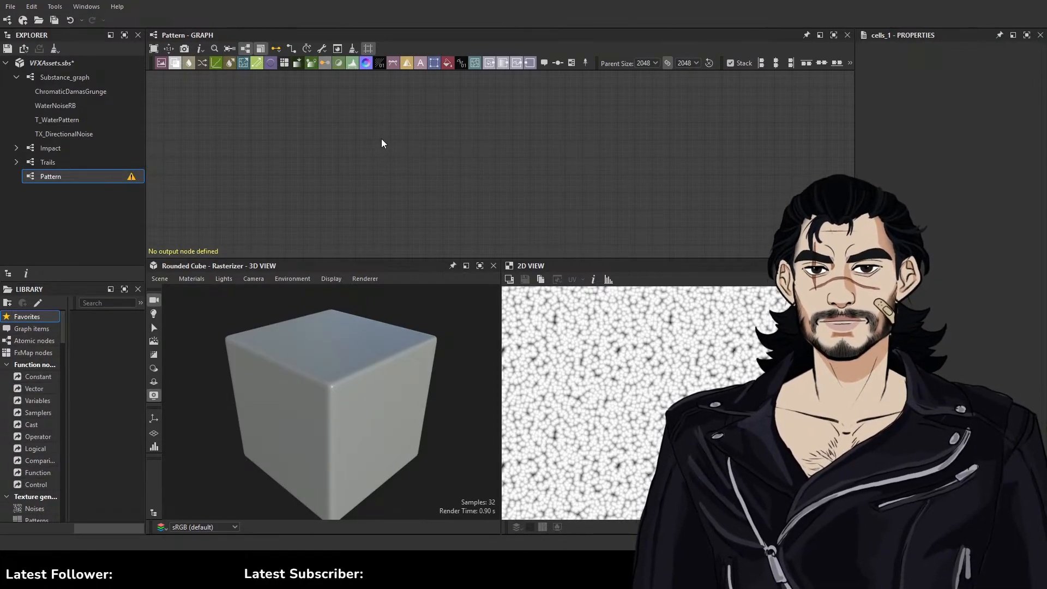
{"action": "left_click", "coordinate": [414, 191]}
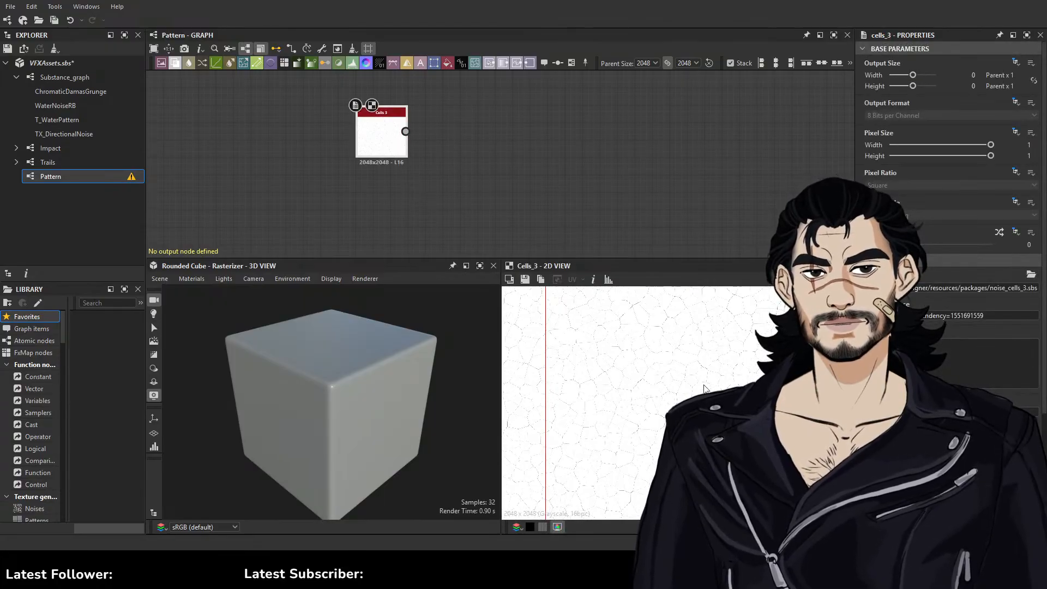
Set the Cells 3 node's scale to 7 and invert it to show white cell edges on black
{"action": "scroll", "coordinate": [949, 218], "scroll_direction": "down", "scroll_amount": 3}
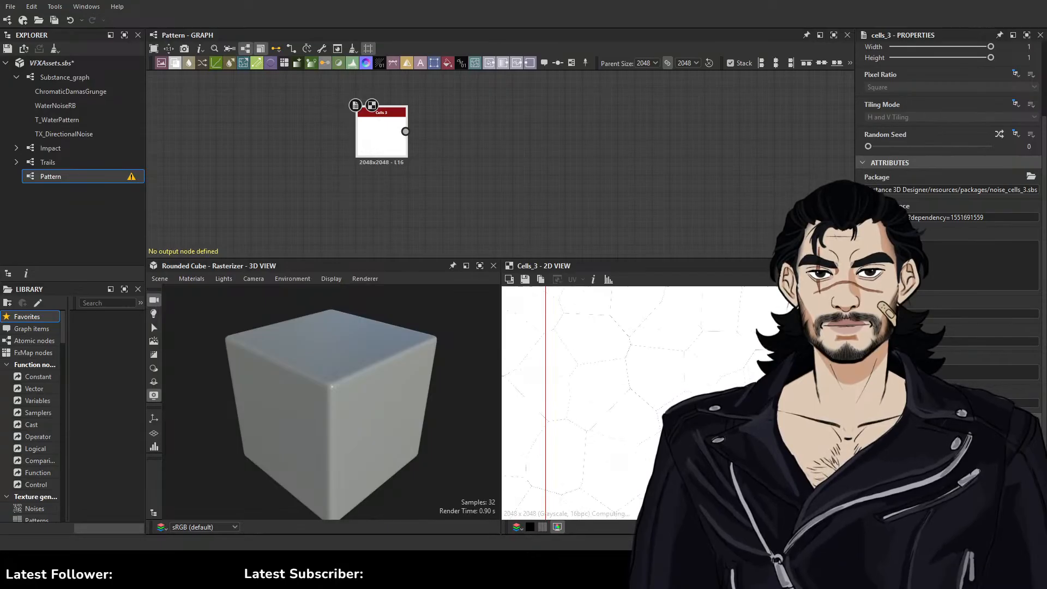
{"action": "middle_click_drag", "start_coordinate": [397, 134], "coordinate": [426, 165]}
{"action": "scroll", "coordinate": [425, 169], "scroll_direction": "up", "scroll_amount": 4}
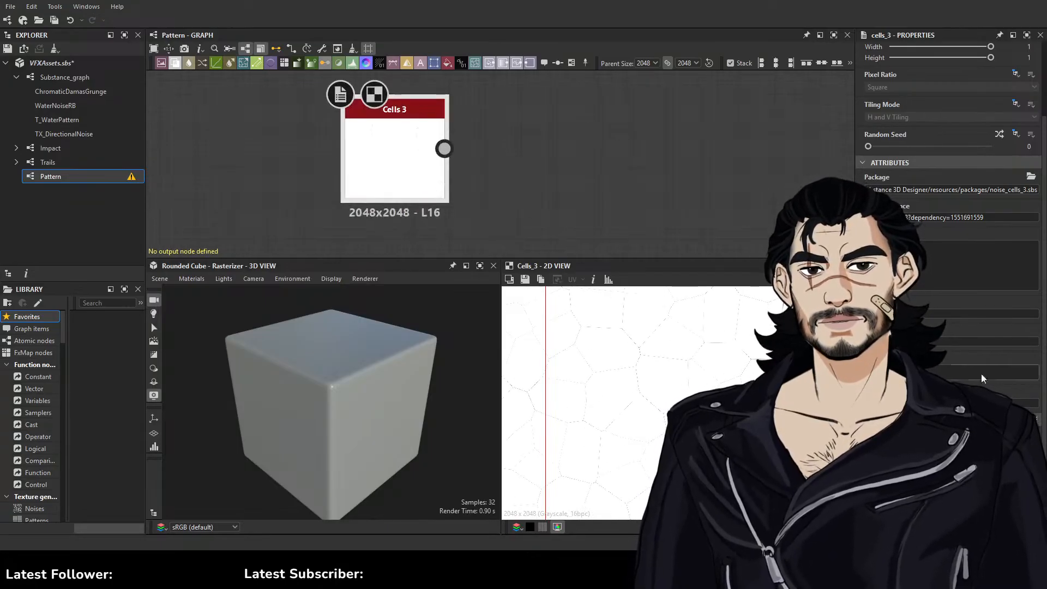
{"action": "scroll", "coordinate": [982, 376], "scroll_direction": "down", "scroll_amount": 2}
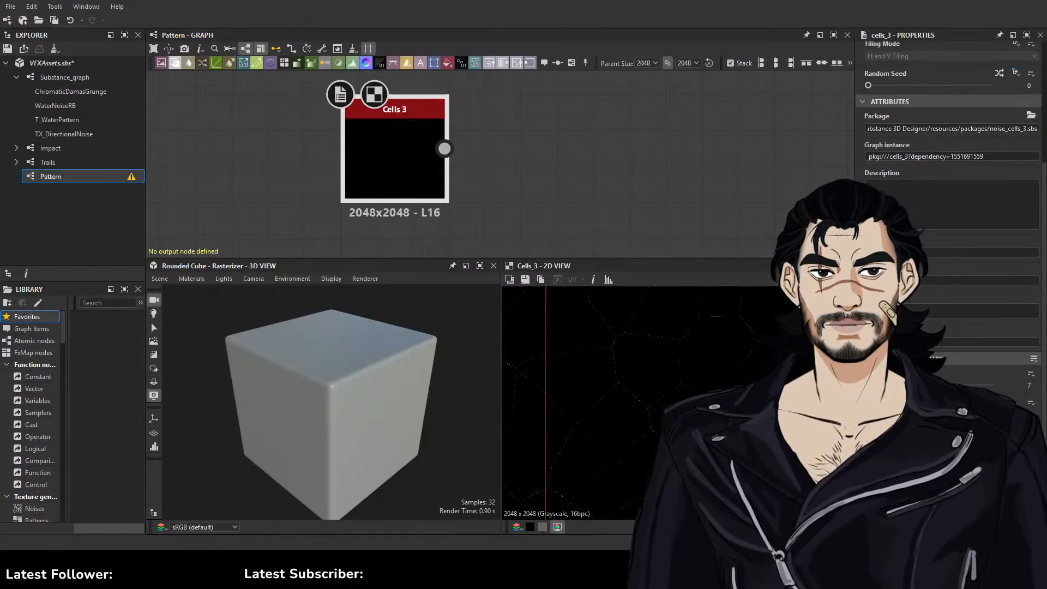
{"action": "scroll", "coordinate": [678, 354], "scroll_direction": "down", "scroll_amount": 3}
{"action": "key", "text": "f"}
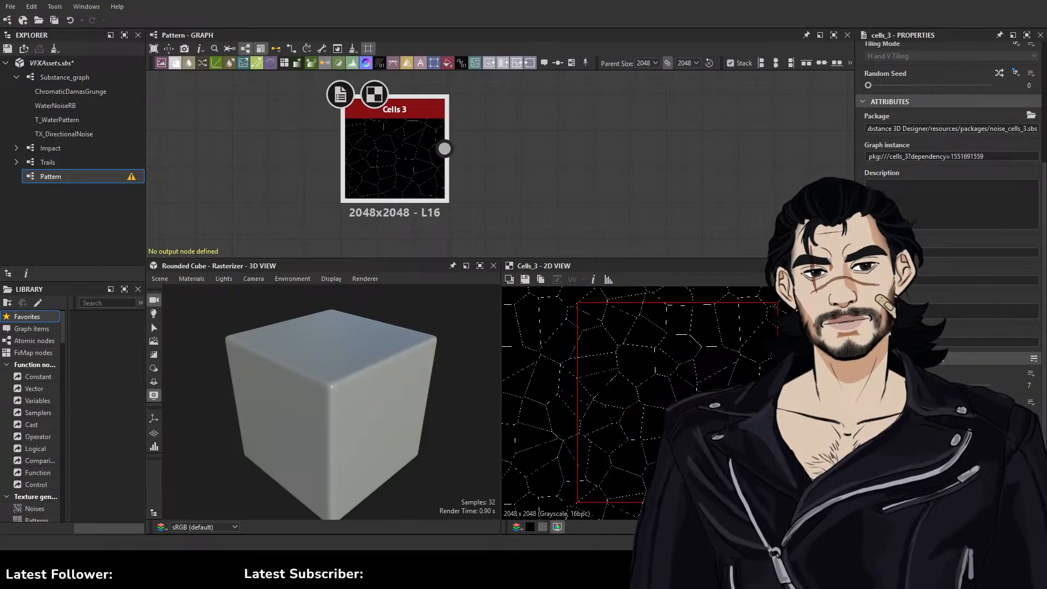
{"action": "scroll", "coordinate": [740, 384], "scroll_direction": "up", "scroll_amount": 1}
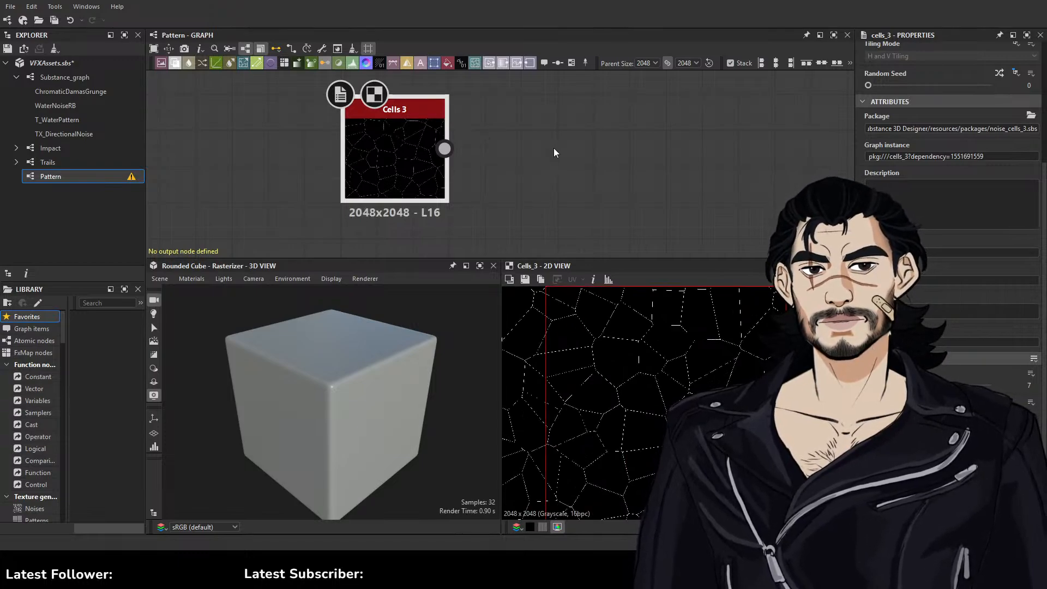
Try attaching a Blend node and a Crop Grayscale node to the Cells 3 output, undoing each one
{"action": "middle_click_drag", "start_coordinate": [469, 151], "coordinate": [462, 162]}
{"action": "left_click_drag", "start_coordinate": [437, 159], "coordinate": [564, 163]}
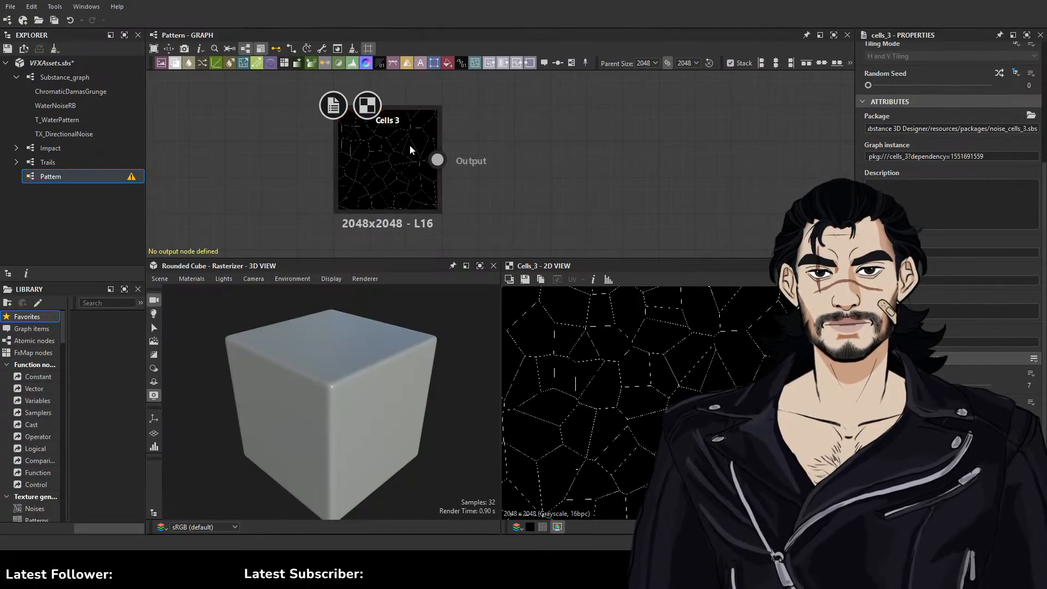
{"action": "left_click_drag", "start_coordinate": [437, 160], "coordinate": [670, 196]}
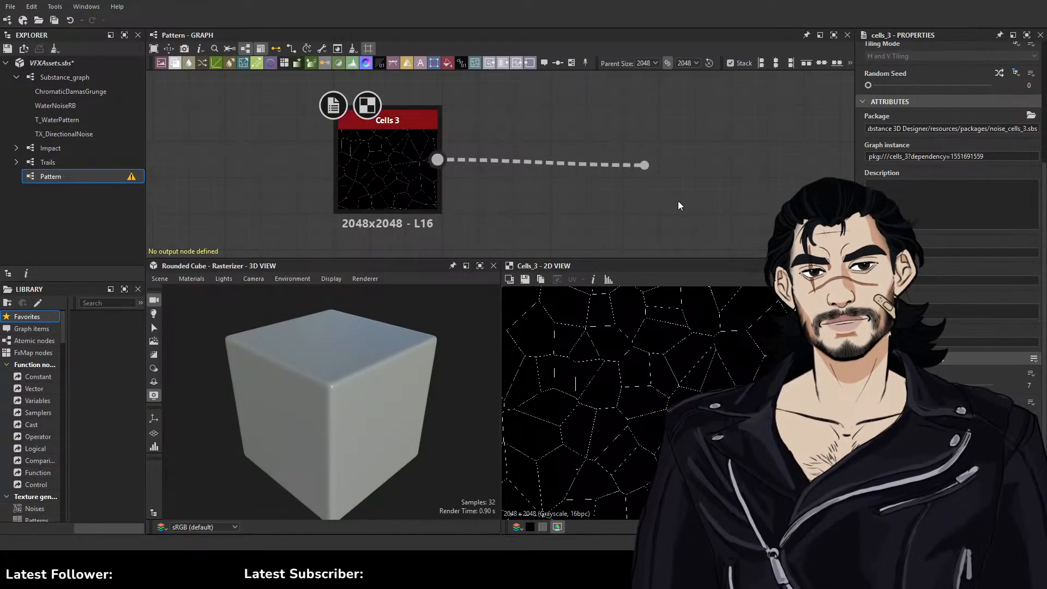
{"action": "left_click", "coordinate": [679, 201]}
{"action": "key", "text": "ctrl+z"}
{"action": "left_click_drag", "start_coordinate": [437, 160], "coordinate": [564, 168]}
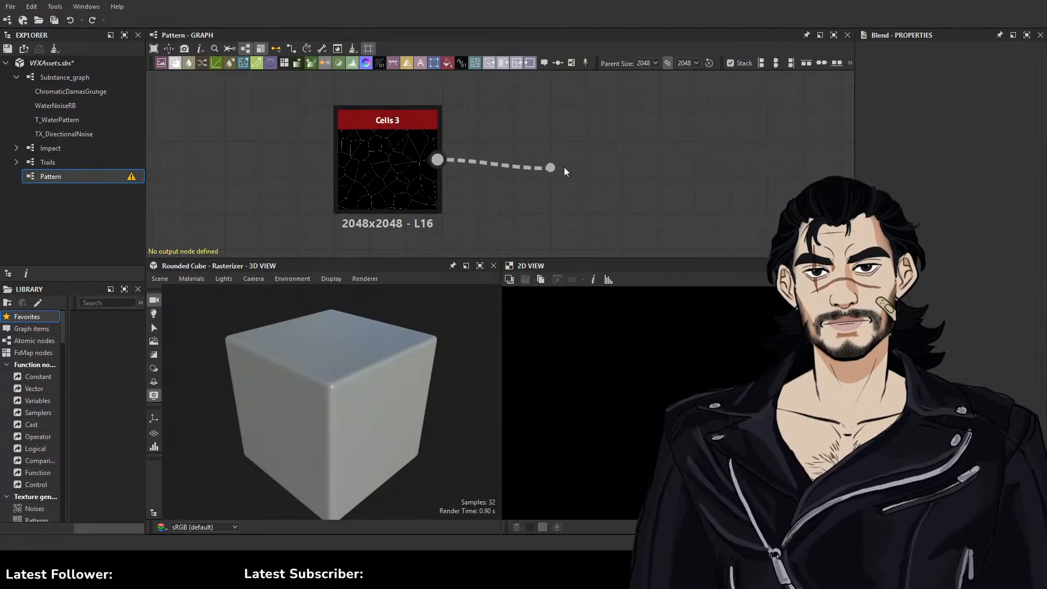
{"action": "left_click", "coordinate": [564, 167]}
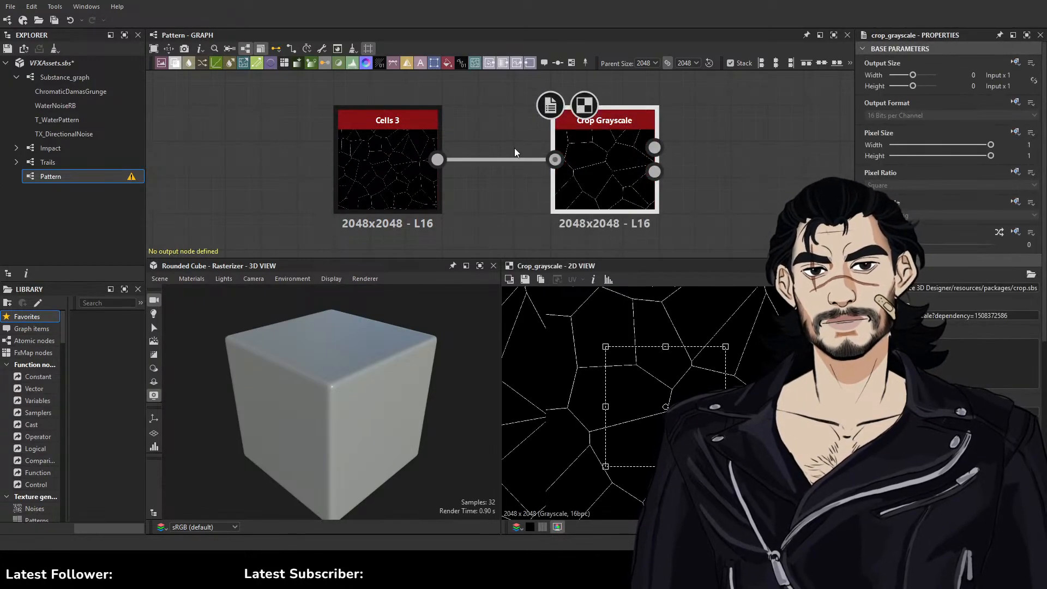
{"action": "key", "text": "ctrl+z"}
Try a Multicrop Grayscale node on the Cells 3 output, shift its crop area while previewing Output 1, and delete the node
{"action": "left_click_drag", "start_coordinate": [438, 159], "coordinate": [511, 164]}
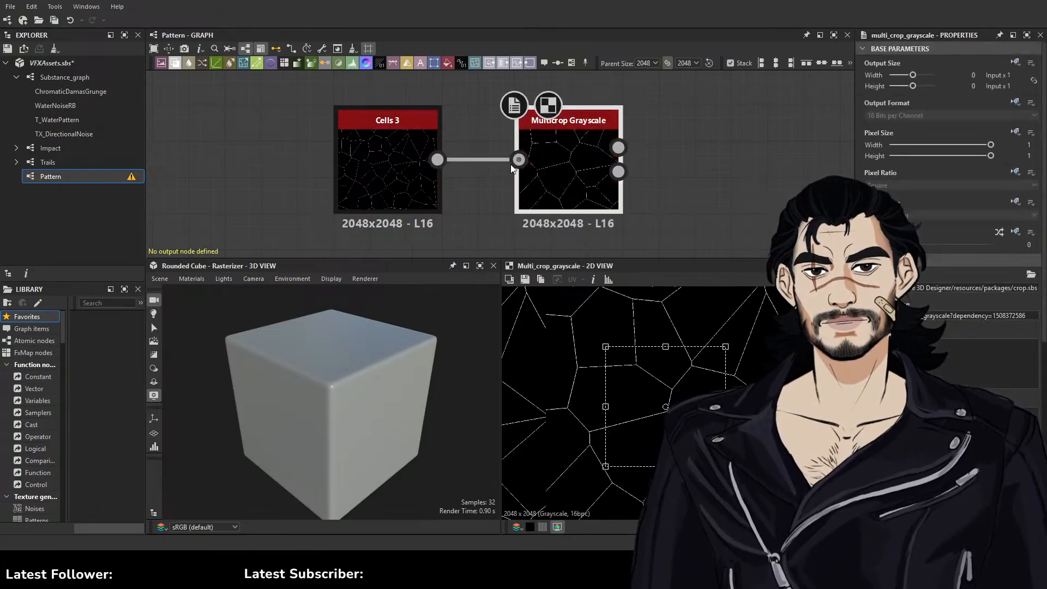
{"action": "scroll", "coordinate": [731, 383], "scroll_direction": "down", "scroll_amount": 1}
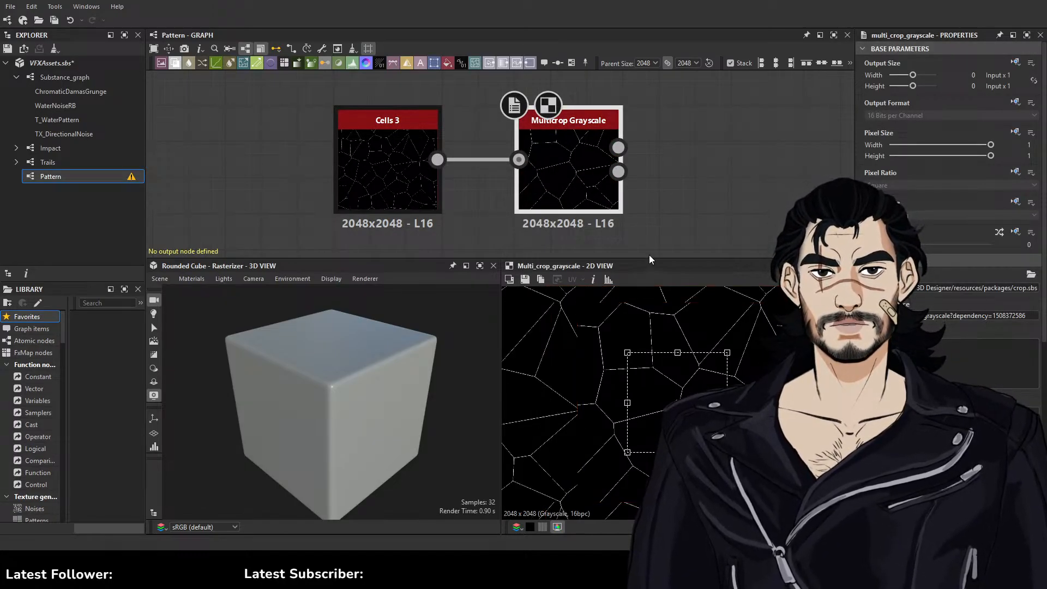
{"action": "scroll", "coordinate": [949, 218], "scroll_direction": "down", "scroll_amount": 3}
{"action": "scroll", "coordinate": [948, 218], "scroll_direction": "down", "scroll_amount": 1}
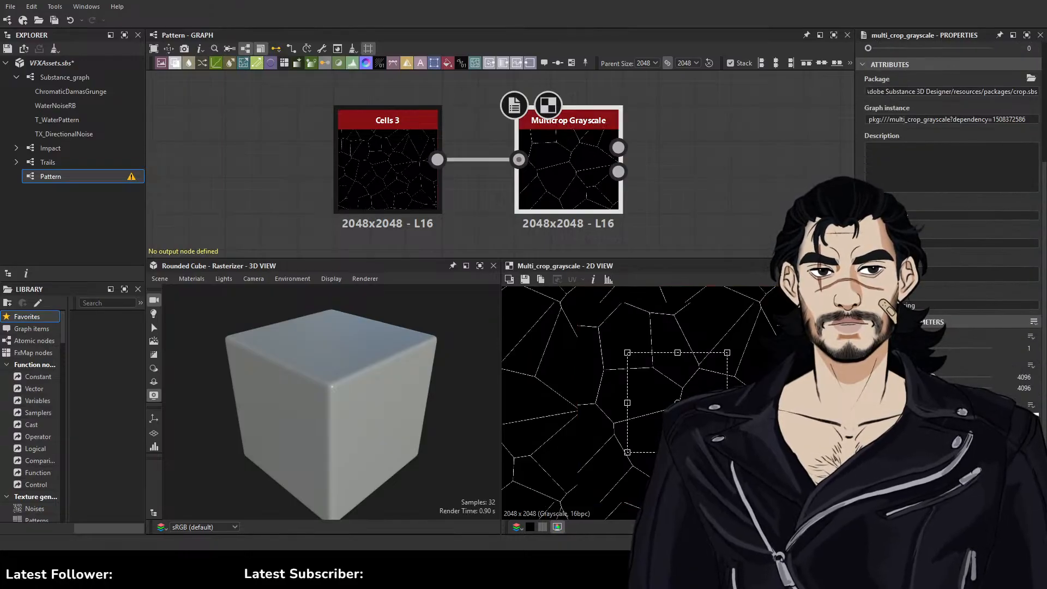
{"action": "left_click", "coordinate": [617, 147]}
{"action": "mouse_move", "coordinate": [707, 373]}
{"action": "left_mouse_down"}
{"action": "mouse_move", "coordinate": [698, 360]}
{"action": "mouse_move", "coordinate": [688, 375]}
{"action": "left_mouse_up"}
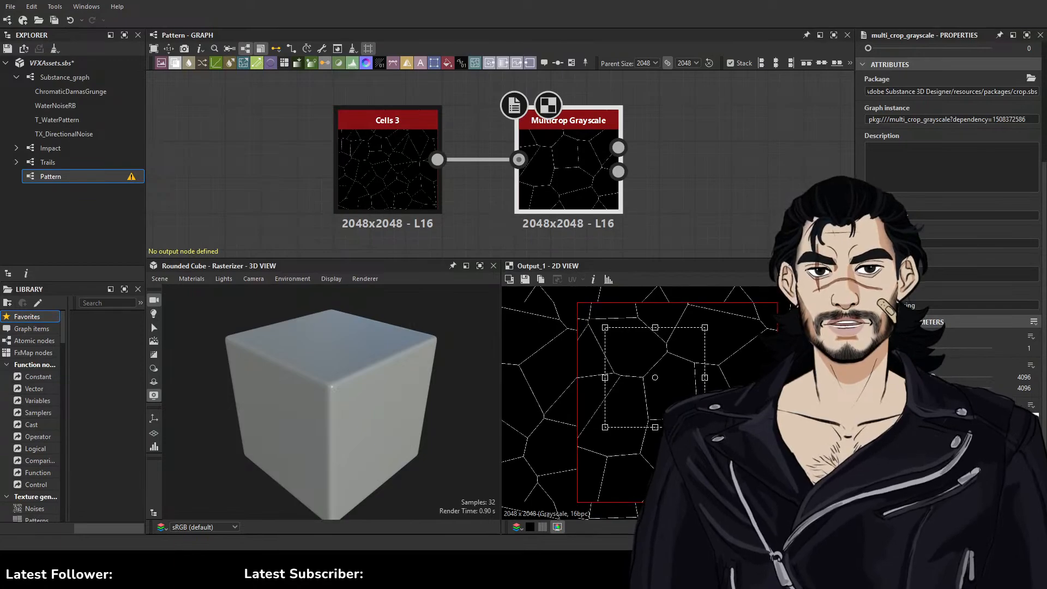
{"action": "mouse_move", "coordinate": [868, 347]}
{"action": "left_mouse_down"}
{"action": "mouse_move", "coordinate": [922, 348]}
{"action": "mouse_move", "coordinate": [868, 347]}
{"action": "left_mouse_up"}
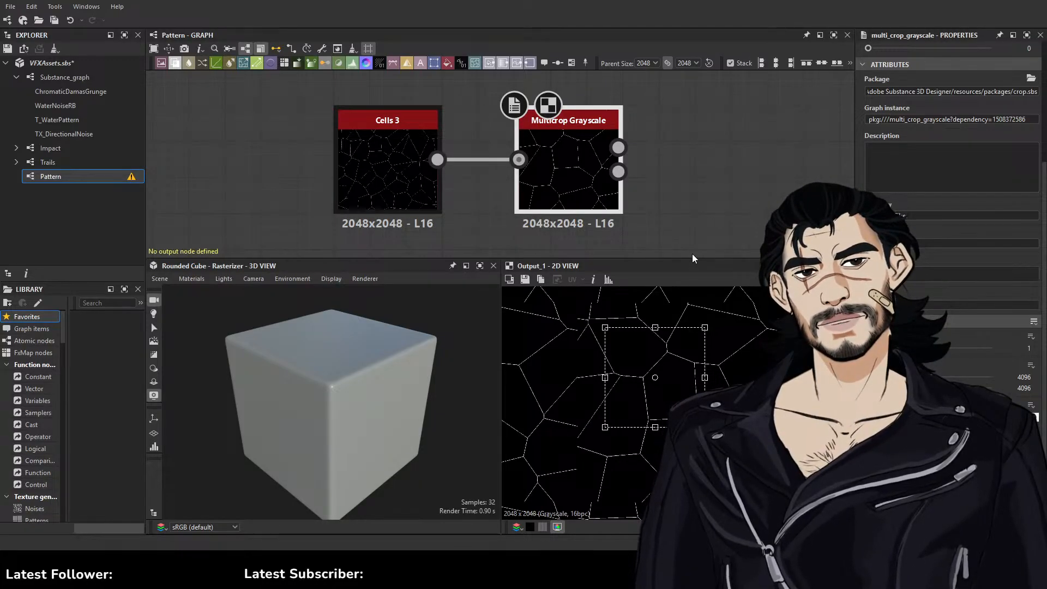
{"action": "key", "text": "Delete"}
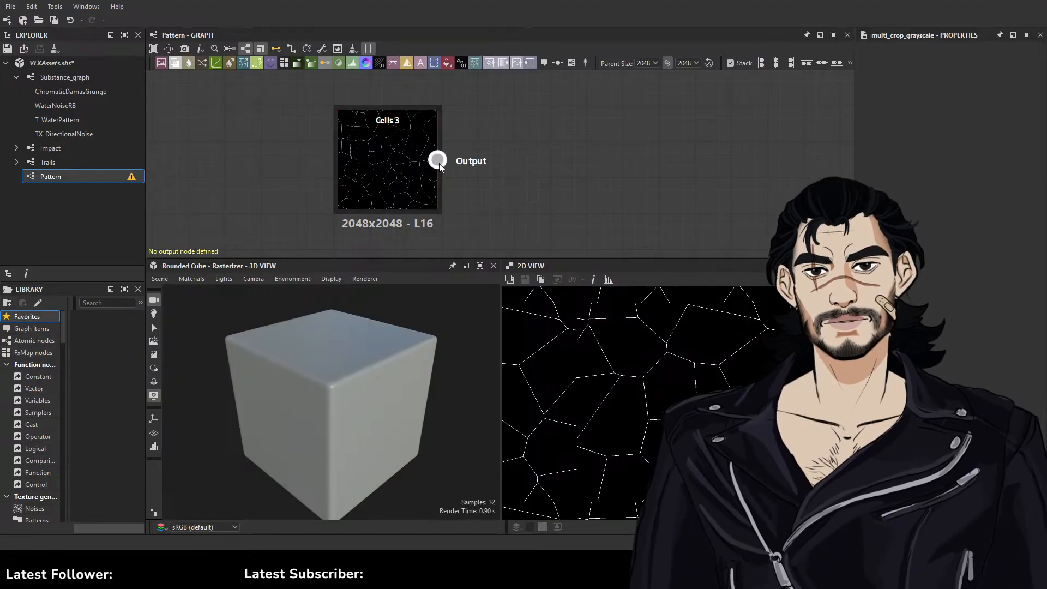
Attach a Multicrop Grayscale node to Cells 3, set it to 3 inputs and feed the Cells 3 output into all of them
{"action": "left_click_drag", "start_coordinate": [437, 159], "coordinate": [582, 157]}
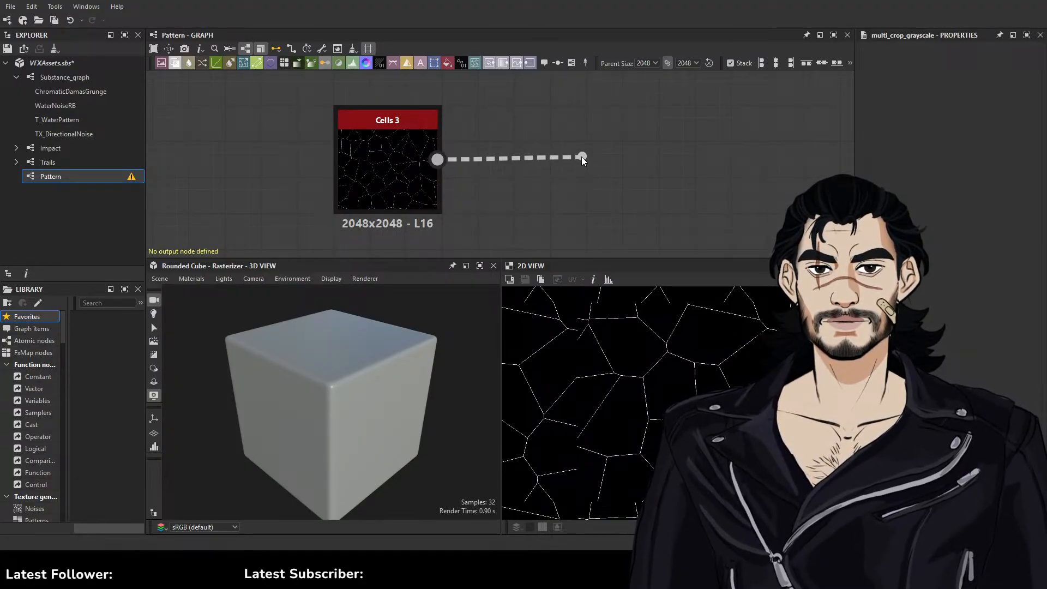
{"action": "key", "text": "Return"}
{"action": "scroll", "coordinate": [677, 402], "scroll_direction": "down", "scroll_amount": 4}
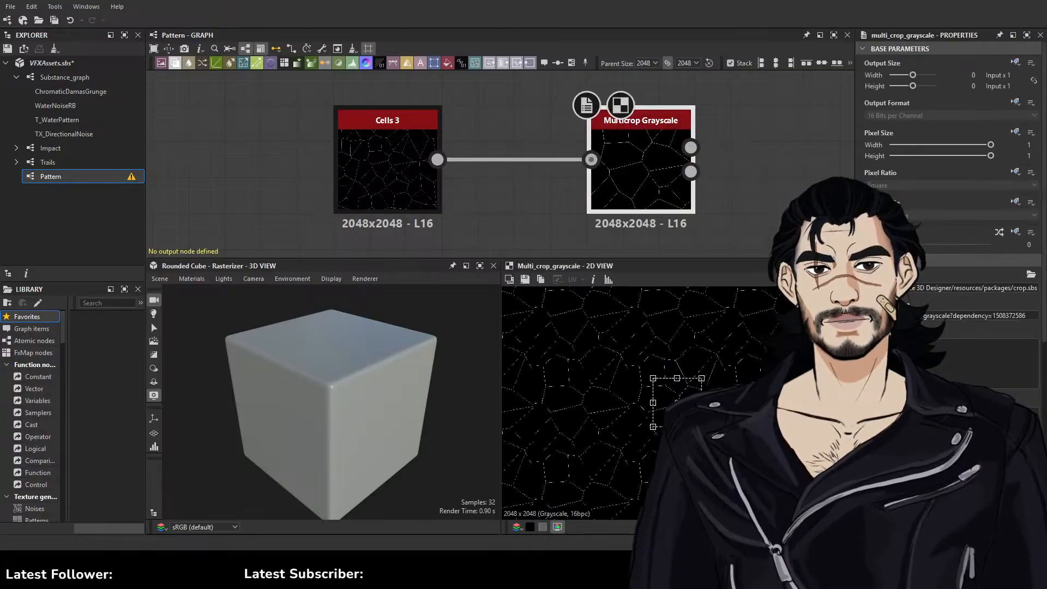
{"action": "scroll", "coordinate": [949, 163], "scroll_direction": "down", "scroll_amount": 3}
{"action": "scroll", "coordinate": [952, 136], "scroll_direction": "down", "scroll_amount": 2}
{"action": "scroll", "coordinate": [952, 136], "scroll_direction": "down", "scroll_amount": 2}
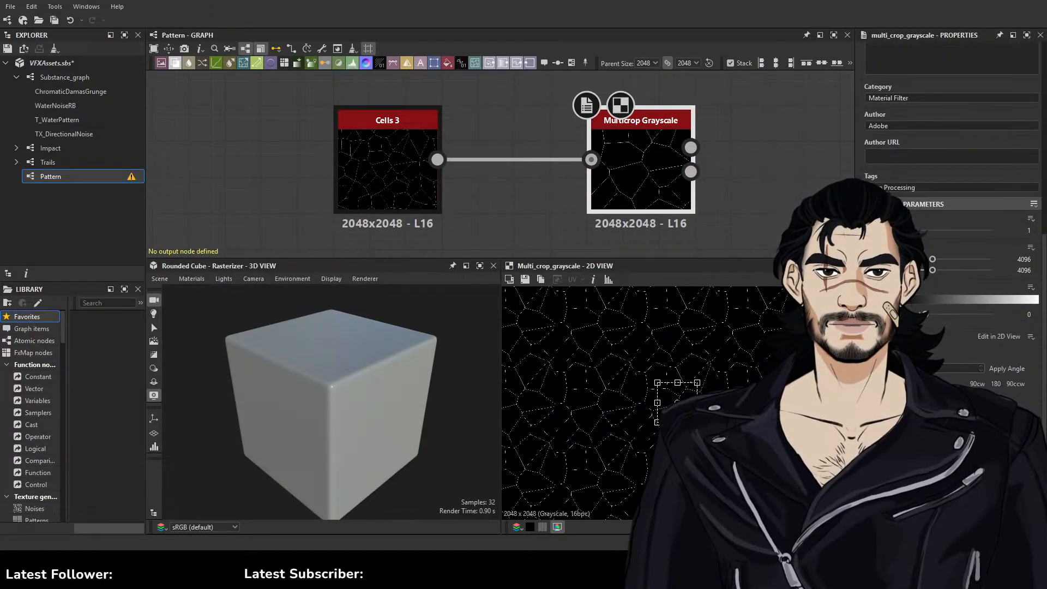
{"action": "scroll", "coordinate": [949, 218], "scroll_direction": "up", "scroll_amount": 3}
{"action": "scroll", "coordinate": [666, 195], "scroll_direction": "up", "scroll_amount": 2}
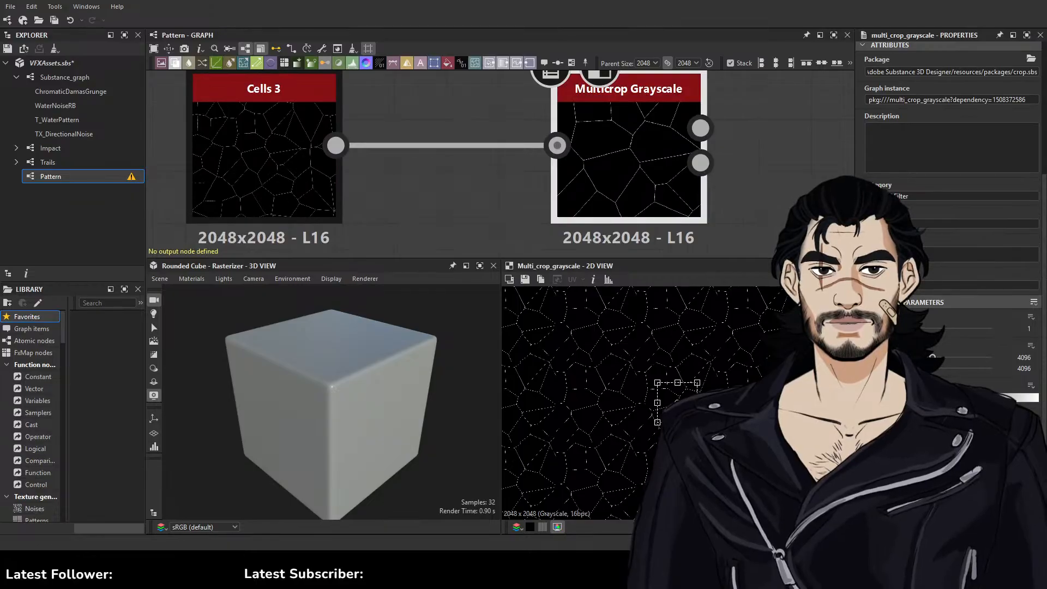
{"action": "left_click", "coordinate": [902, 328]}
{"action": "left_click_drag", "start_coordinate": [336, 145], "coordinate": [557, 180]}
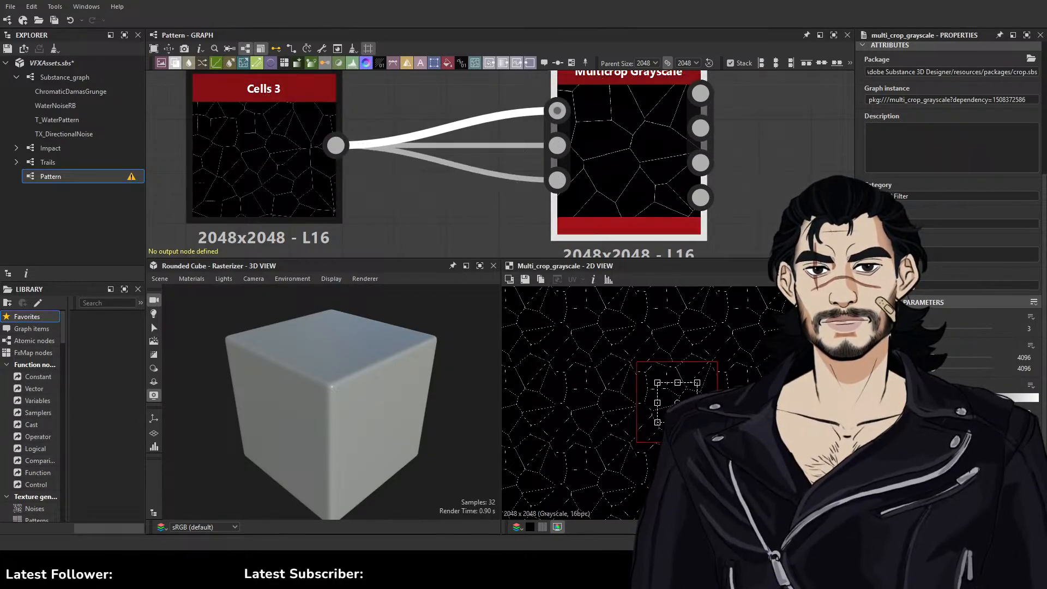
Try shrinking and shifting the Multicrop Grayscale node's crop areas while previewing Output 1 and Output 2
{"action": "scroll", "coordinate": [684, 402], "scroll_direction": "up", "scroll_amount": 4}
{"action": "middle_click_drag", "start_coordinate": [766, 133], "coordinate": [757, 150]}
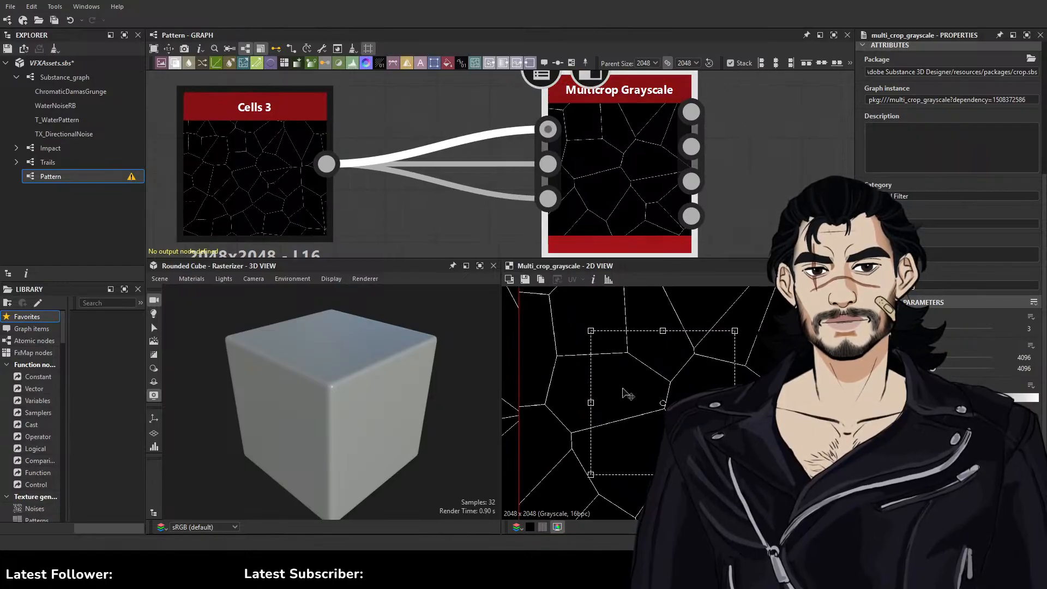
{"action": "left_click_drag", "start_coordinate": [693, 415], "coordinate": [665, 387]}
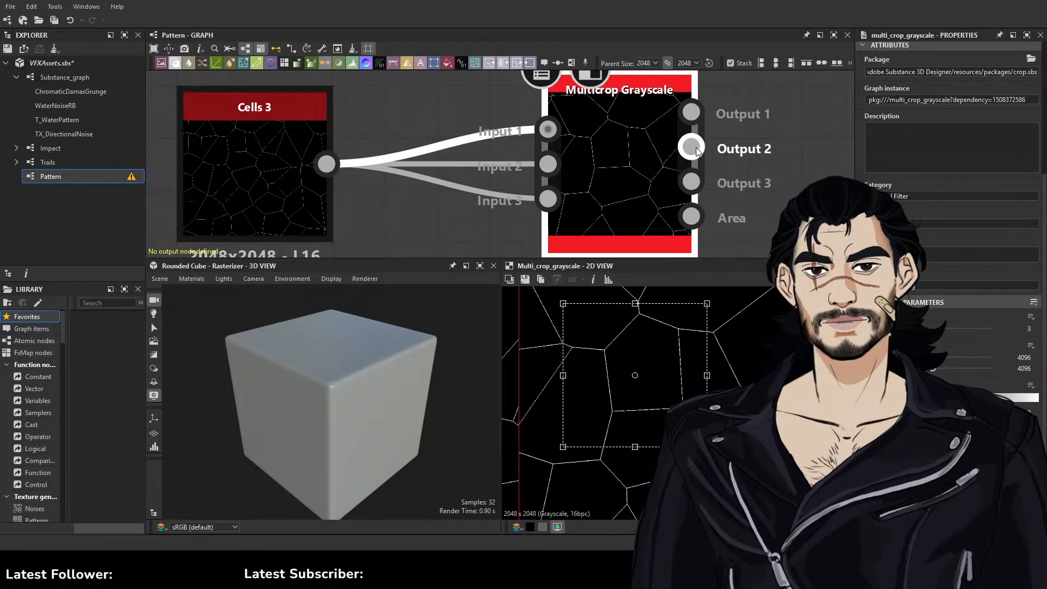
{"action": "left_click", "coordinate": [690, 106]}
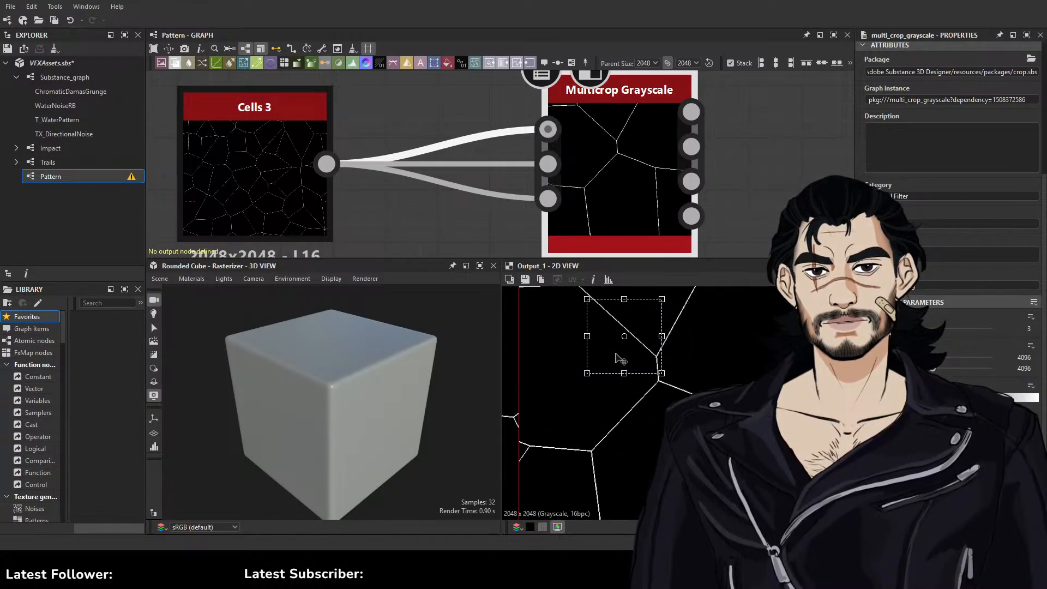
{"action": "scroll", "coordinate": [691, 401], "scroll_direction": "down", "scroll_amount": 3}
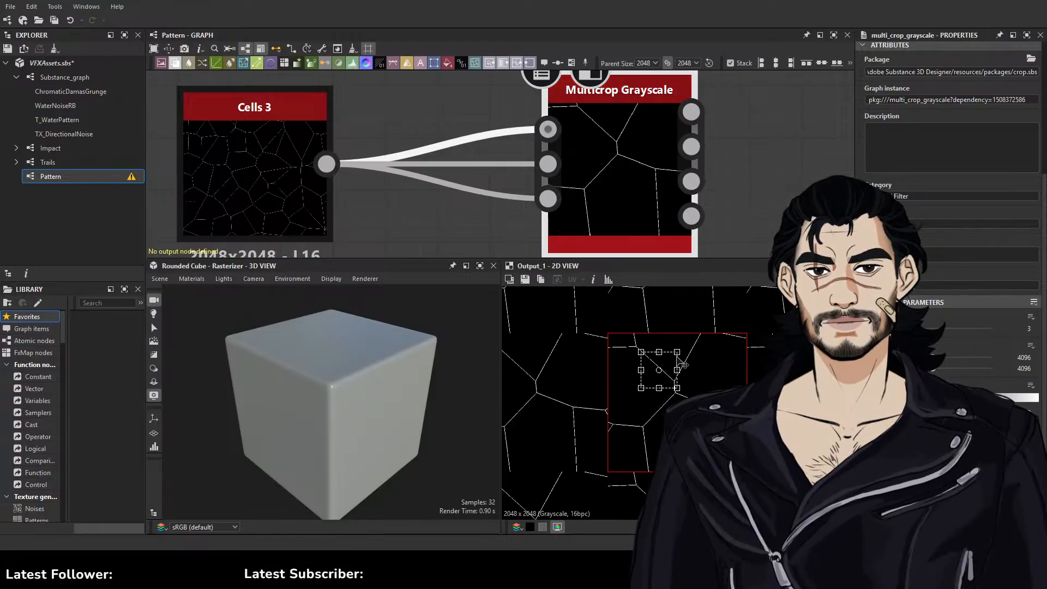
{"action": "mouse_move", "coordinate": [675, 381]}
{"action": "left_mouse_down"}
{"action": "mouse_move", "coordinate": [678, 367]}
{"action": "mouse_move", "coordinate": [668, 378]}
{"action": "mouse_move", "coordinate": [653, 368]}
{"action": "mouse_move", "coordinate": [667, 373]}
{"action": "left_mouse_up"}
{"action": "left_click", "coordinate": [708, 163]}
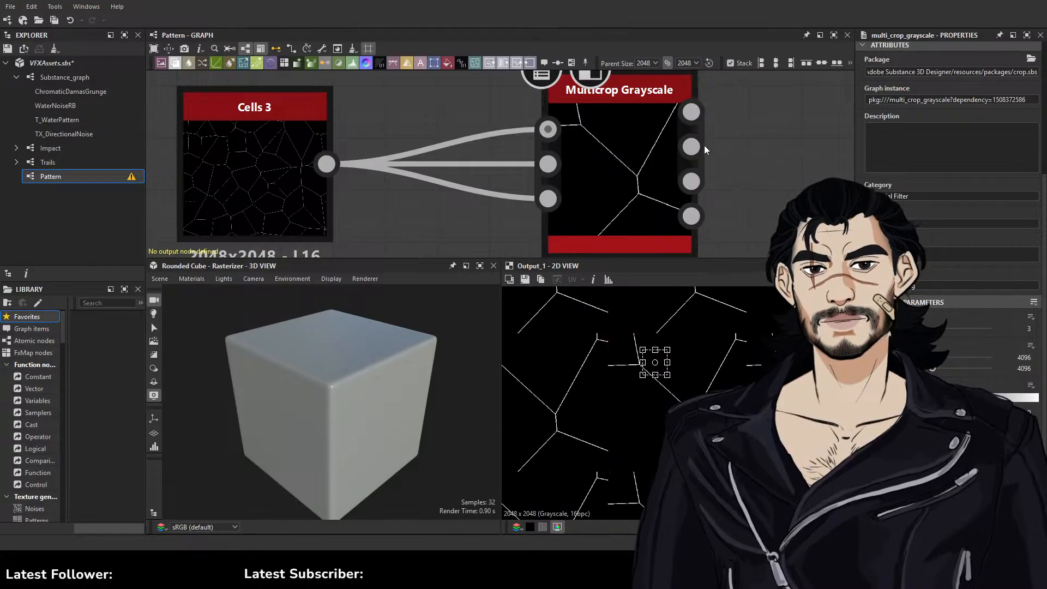
{"action": "left_click", "coordinate": [704, 146]}
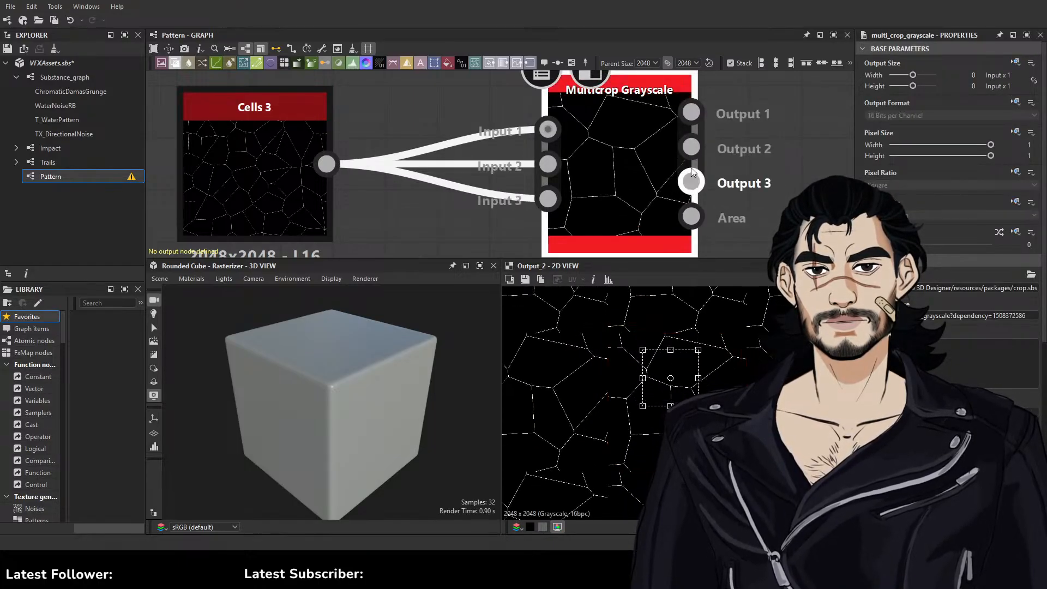
{"action": "left_click", "coordinate": [692, 113]}
{"action": "left_click", "coordinate": [692, 148]}
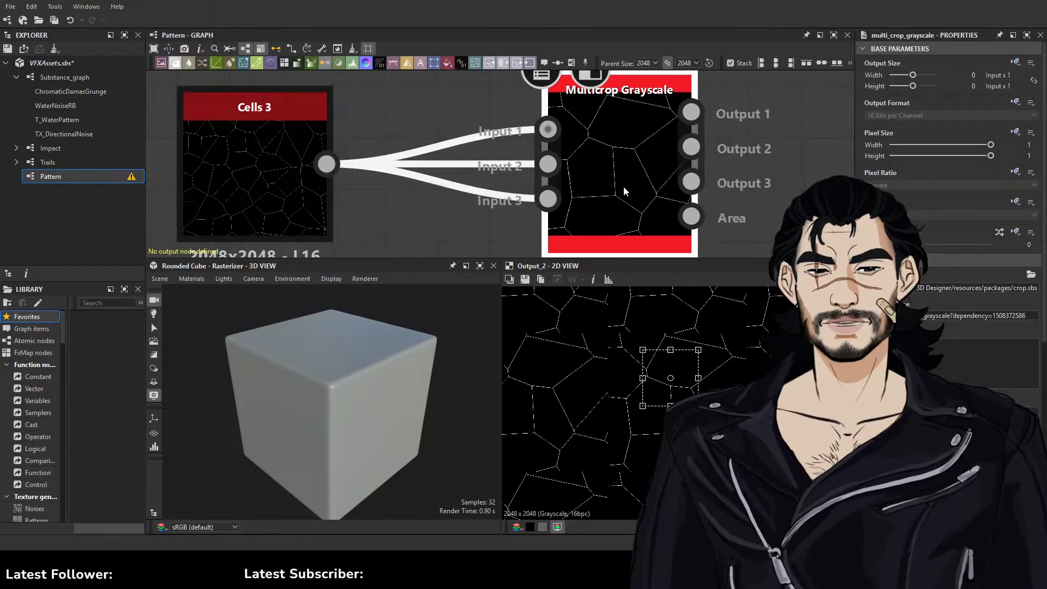
Replace the Multicrop Grayscale node with a single Crop Grayscale node fed by the Cells 3 output
{"action": "key", "text": "Delete"}
{"action": "left_click_drag", "start_coordinate": [303, 163], "coordinate": [545, 180]}
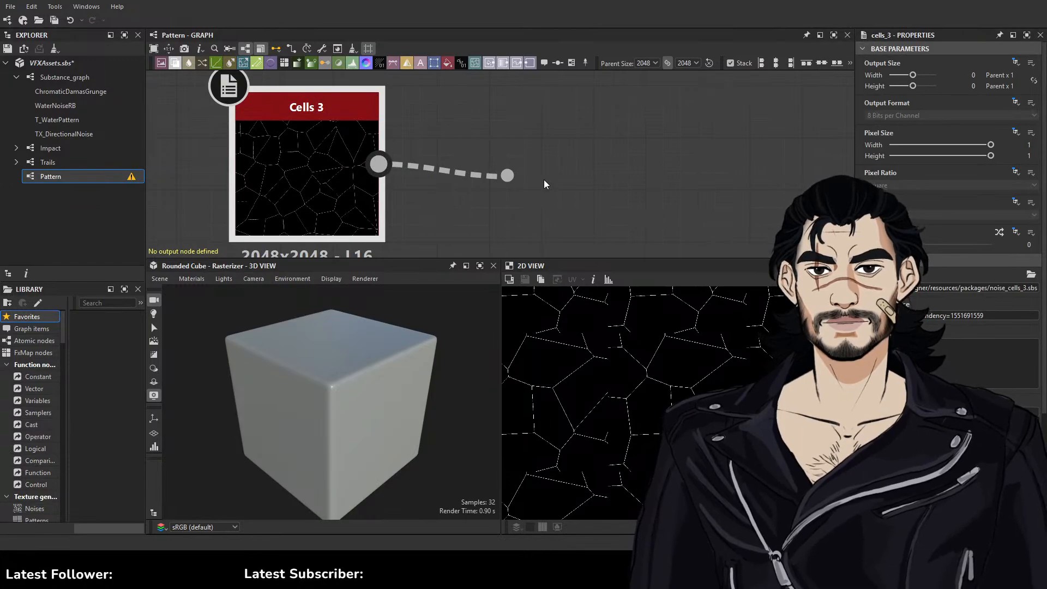
{"action": "key", "text": "Return"}
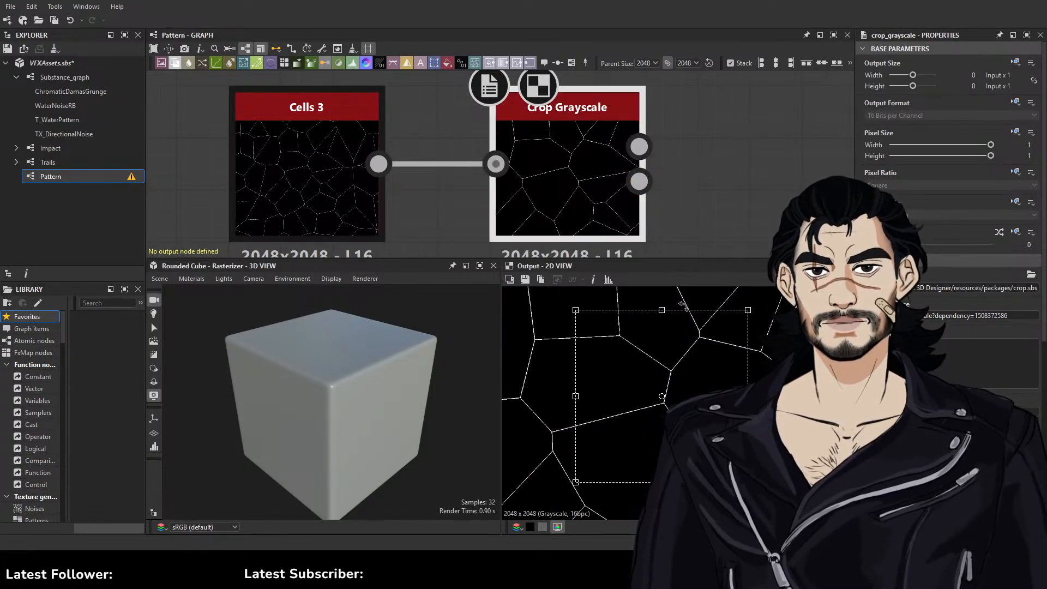
Shrink the Crop Grayscale node's crop area and shift it to frame a small cluster of branching cell edges
{"action": "left_click_drag", "start_coordinate": [748, 482], "coordinate": [598, 354]}
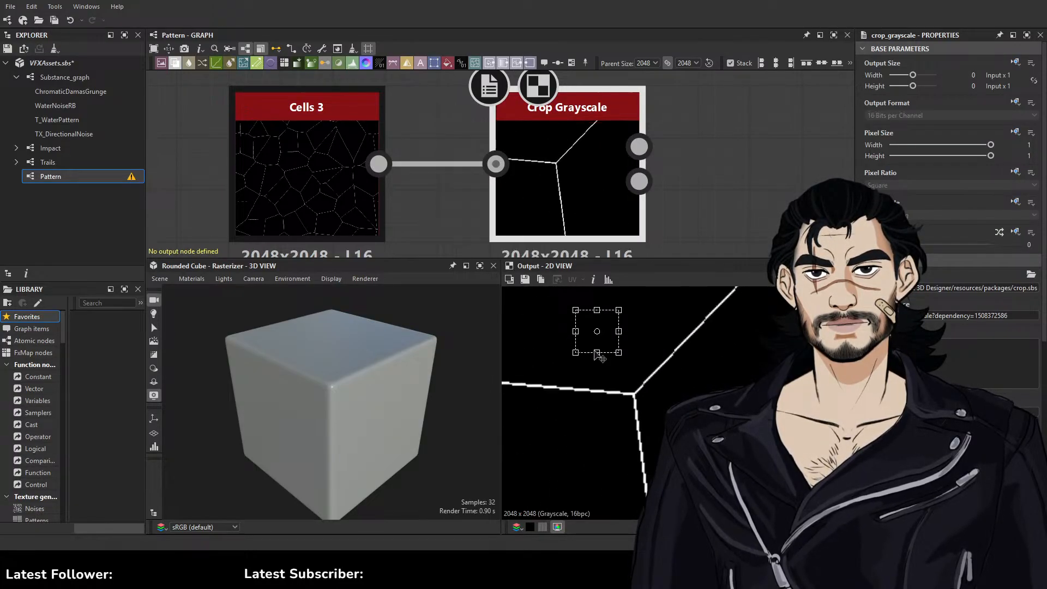
{"action": "scroll", "coordinate": [601, 166], "scroll_direction": "down", "scroll_amount": 2}
{"action": "scroll", "coordinate": [594, 224], "scroll_direction": "down", "scroll_amount": 2}
{"action": "scroll", "coordinate": [709, 420], "scroll_direction": "down", "scroll_amount": 2}
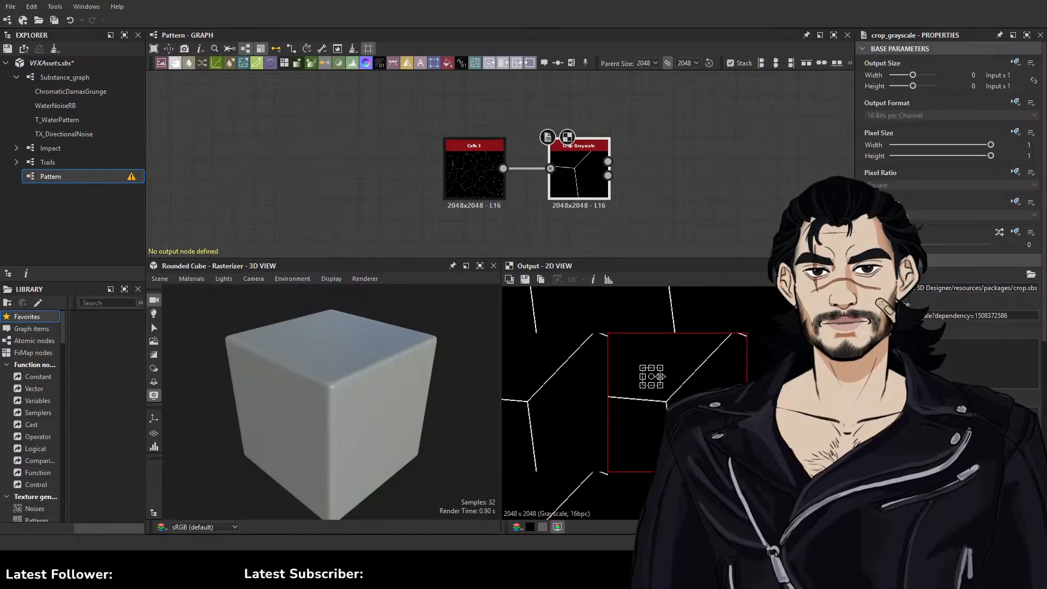
{"action": "left_click_drag", "start_coordinate": [652, 377], "coordinate": [630, 359]}
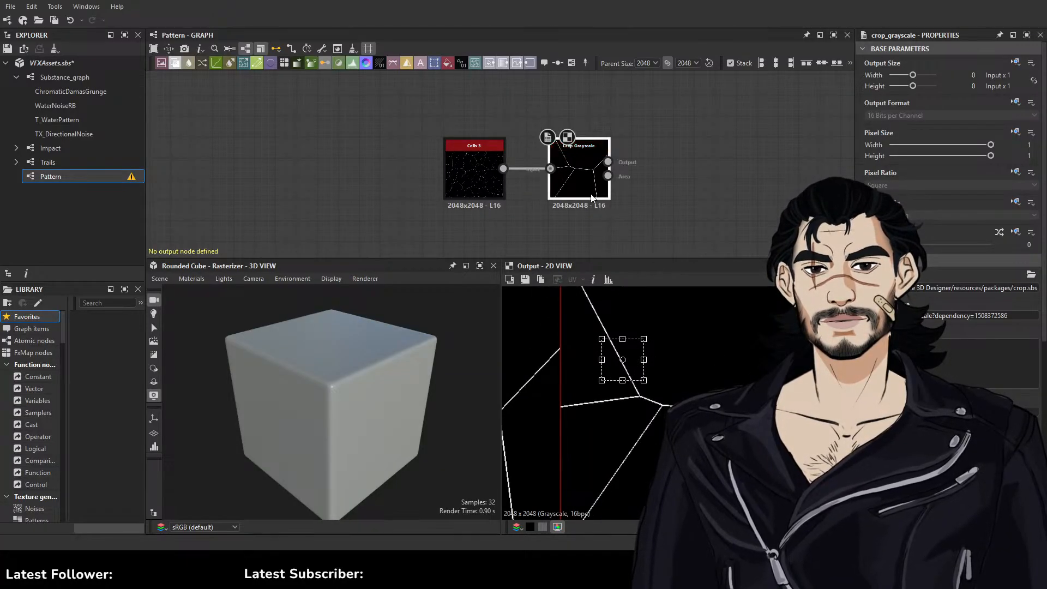
Duplicate the Crop Grayscale node with its Cells 3 link, place it below the first and shift its crop area to another edge junction
{"action": "key", "text": "ctrl+shift+d"}
{"action": "left_click_drag", "start_coordinate": [657, 205], "coordinate": [575, 237]}
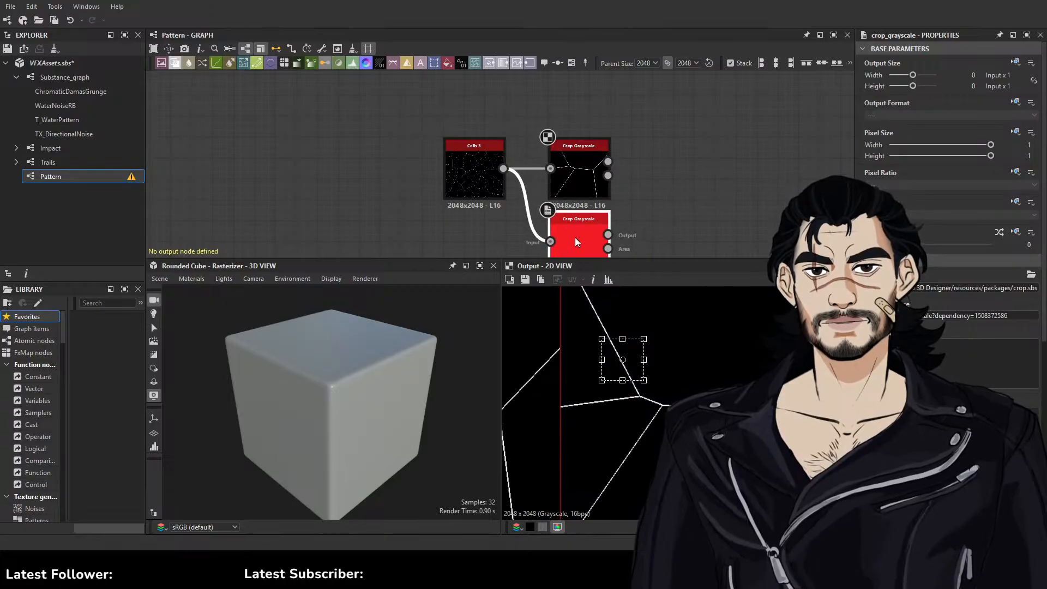
{"action": "double_click", "coordinate": [590, 238]}
{"action": "left_click_drag", "start_coordinate": [643, 371], "coordinate": [692, 440]}
{"action": "middle_click_drag", "start_coordinate": [653, 179], "coordinate": [601, 206]}
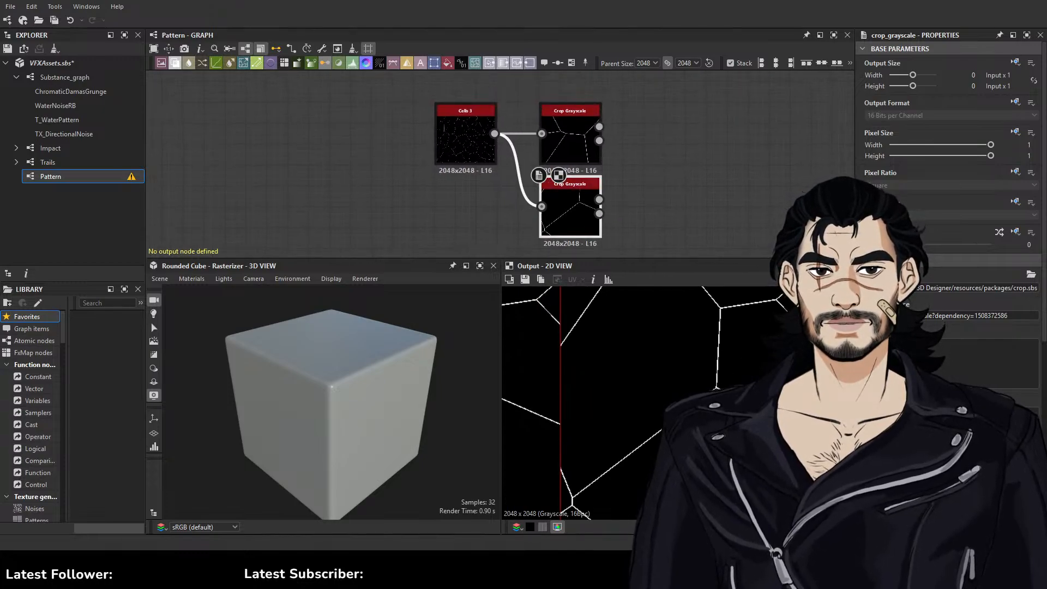
{"action": "left_click_drag", "start_coordinate": [693, 440], "coordinate": [739, 396]}
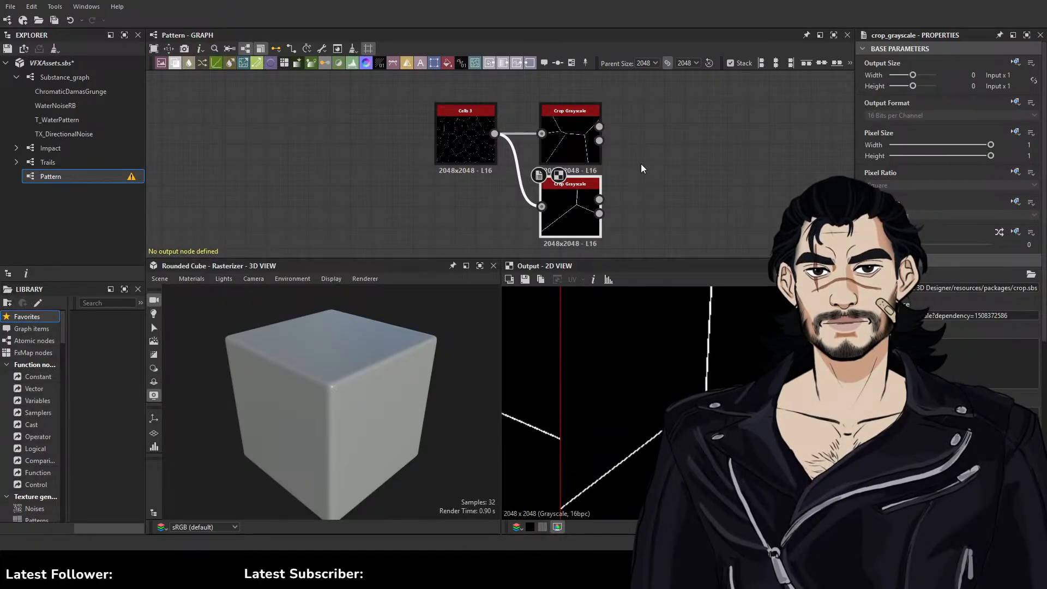
Add a third linked Crop Grayscale copy below the second and move its crop area to a different set of edges
{"action": "middle_click_drag", "start_coordinate": [642, 201], "coordinate": [666, 116]}
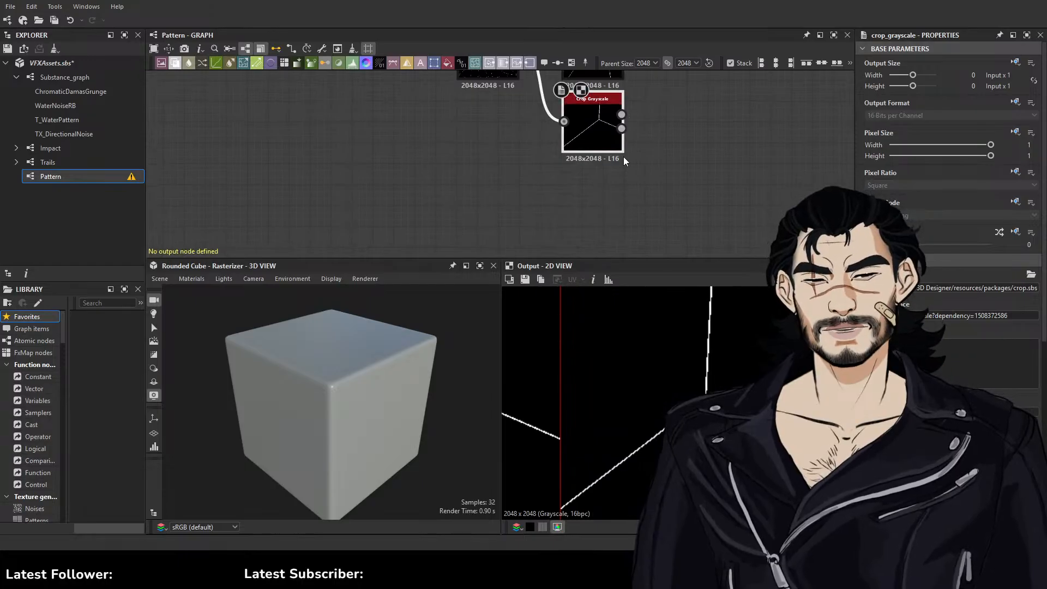
{"action": "key", "text": "ctrl+d"}
{"action": "left_click_drag", "start_coordinate": [596, 136], "coordinate": [590, 198]}
{"action": "double_click", "coordinate": [590, 198]}
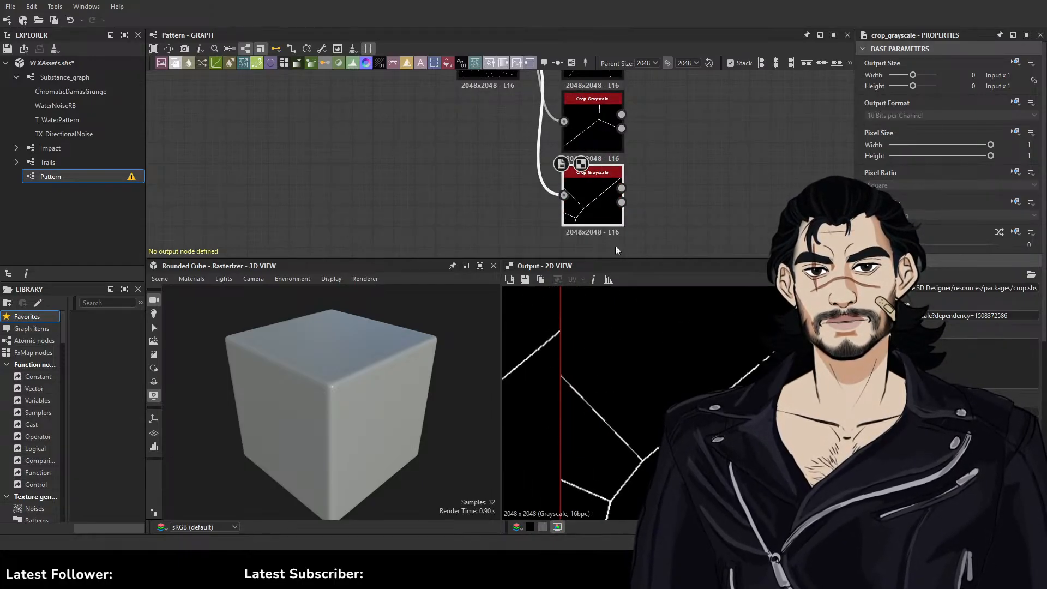
Add a fourth linked Crop Grayscale copy at the end of the column and crop it to another branching edge area
{"action": "middle_click_drag", "start_coordinate": [711, 195], "coordinate": [707, 109]}
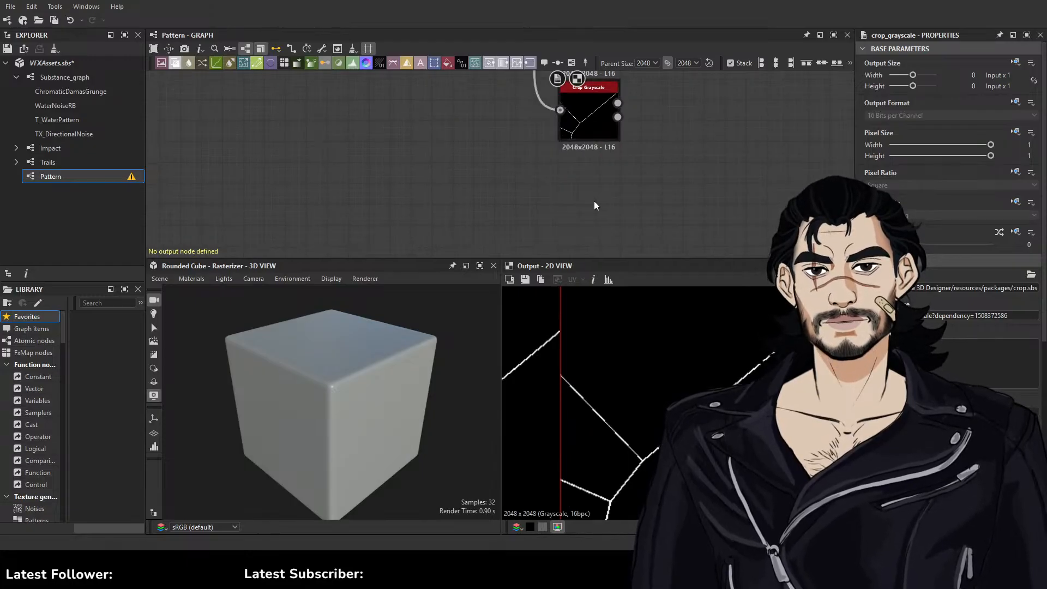
{"action": "key", "text": "ctrl+d"}
{"action": "double_click", "coordinate": [597, 209]}
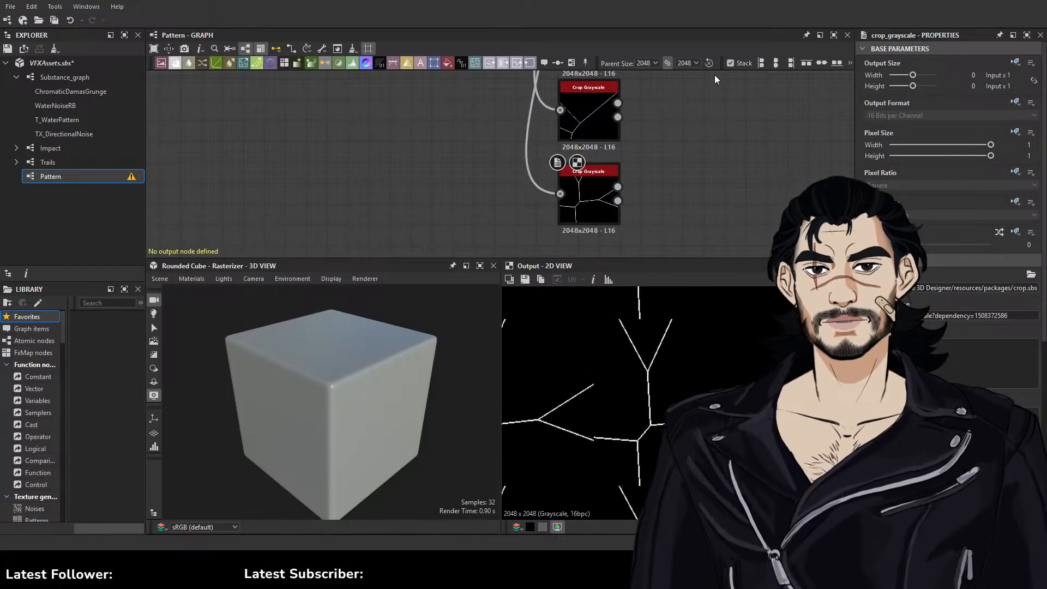
Try a Tile Sampler Grayscale node beside the Crop Grayscale column and delete it
{"action": "scroll", "coordinate": [704, 98], "scroll_direction": "down", "scroll_amount": 3}
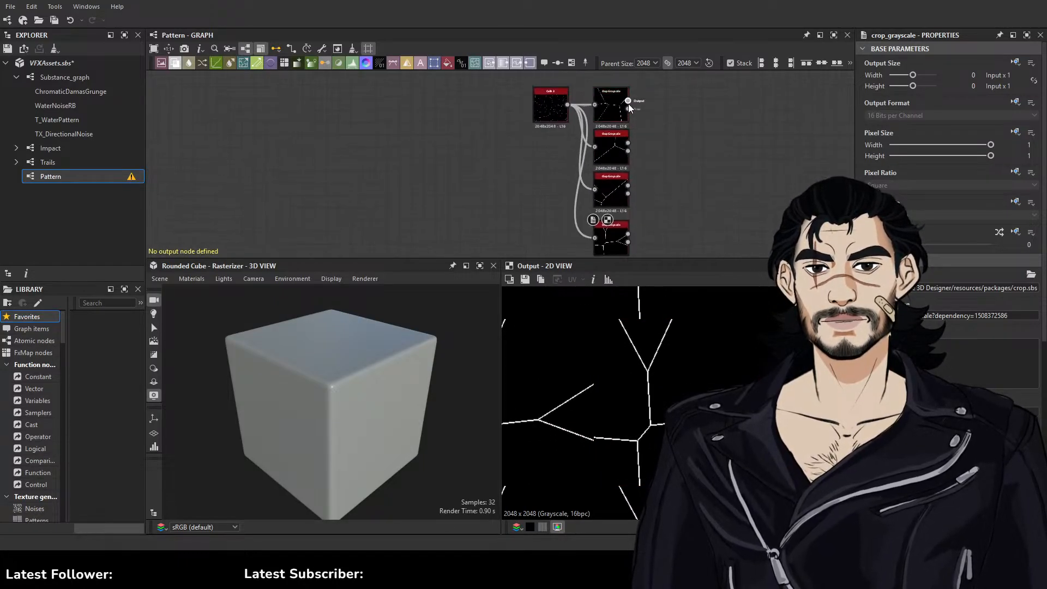
{"action": "left_click_drag", "start_coordinate": [628, 101], "coordinate": [692, 145]}
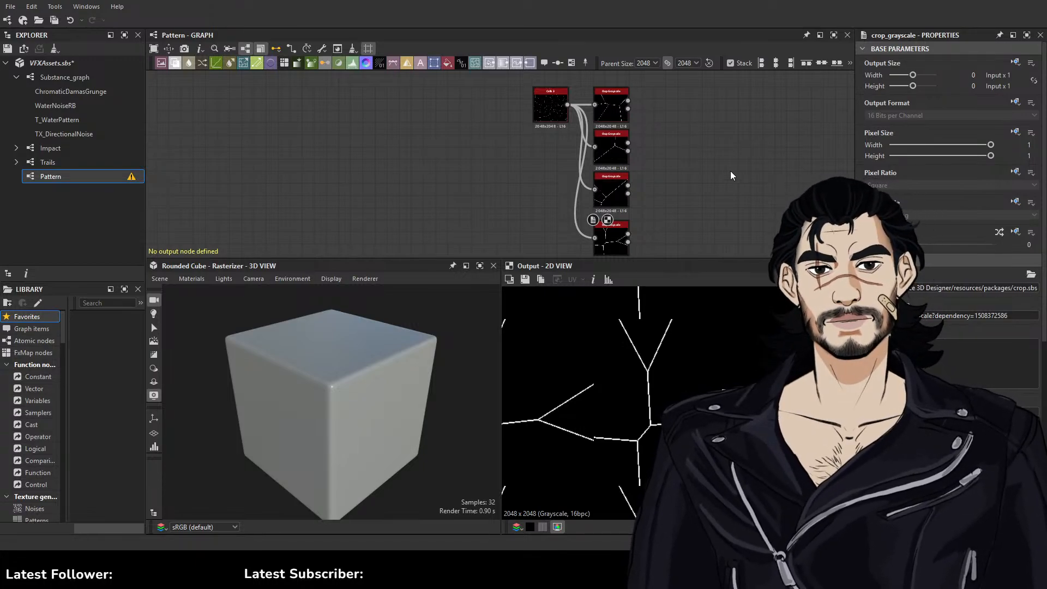
{"action": "key", "text": "t"}
{"action": "scroll", "coordinate": [708, 138], "scroll_direction": "up", "scroll_amount": 2}
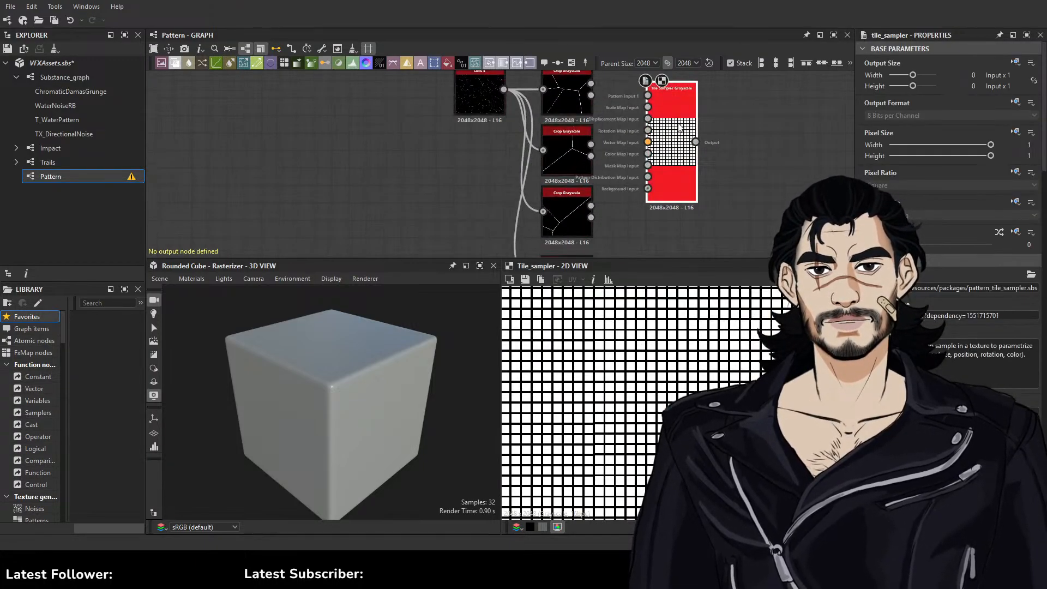
{"action": "key", "text": "Delete"}
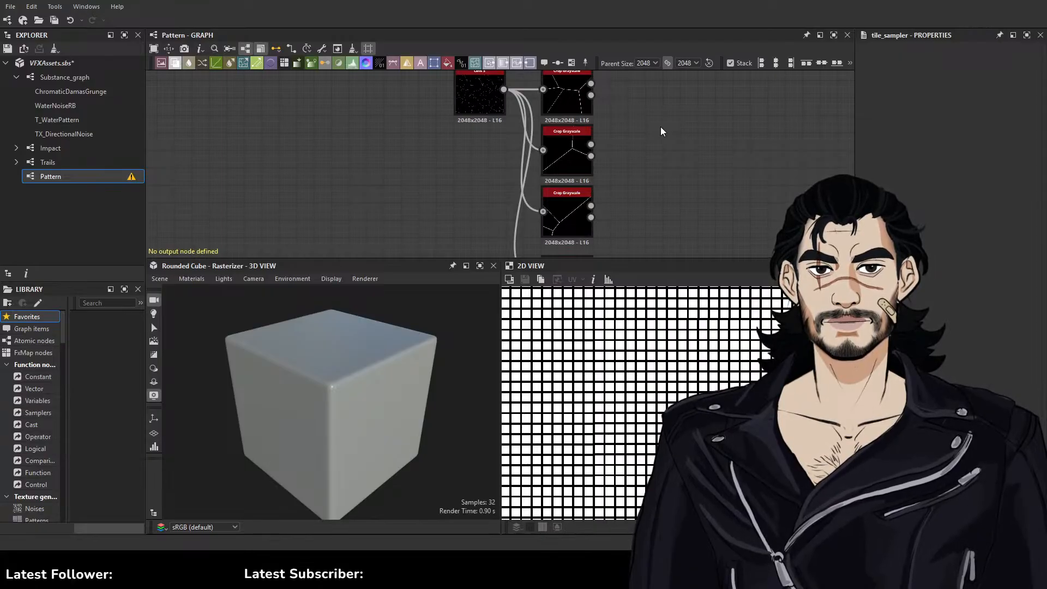
Add a Tile Generator Grayscale node, set its X and Y amounts to 2 and give it four image pattern inputs
{"action": "key", "text": "Return"}
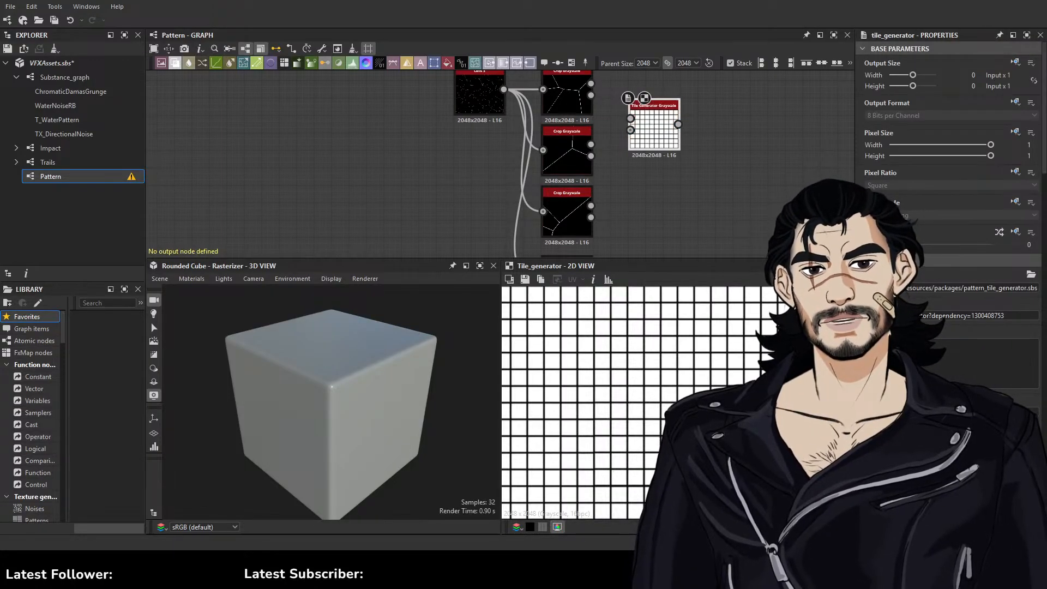
{"action": "scroll", "coordinate": [951, 196], "scroll_direction": "down", "scroll_amount": 5}
{"action": "scroll", "coordinate": [951, 196], "scroll_direction": "down", "scroll_amount": 3}
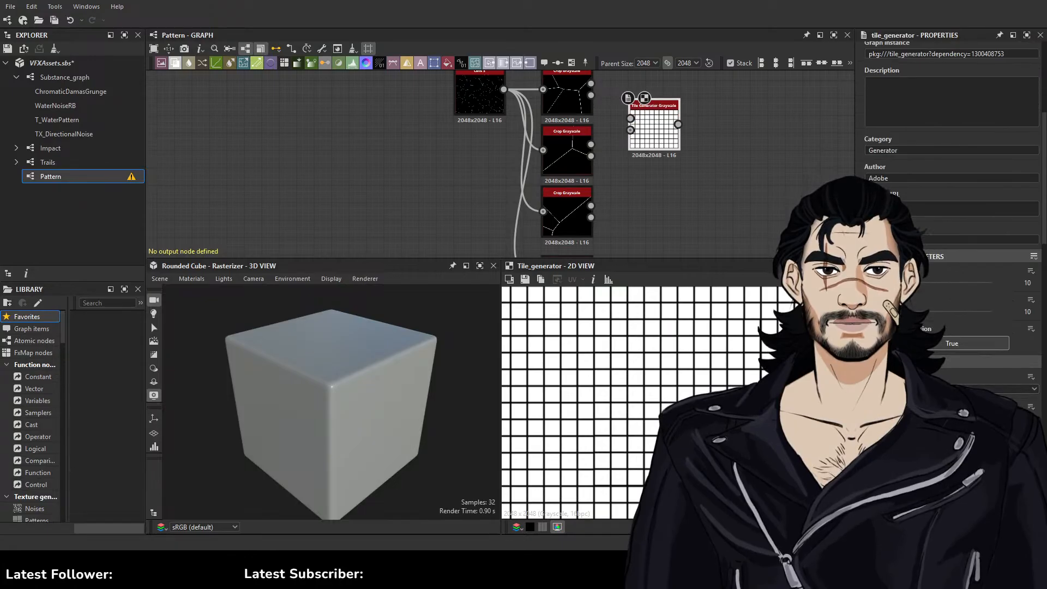
{"action": "scroll", "coordinate": [951, 388], "scroll_direction": "up", "scroll_amount": 1}
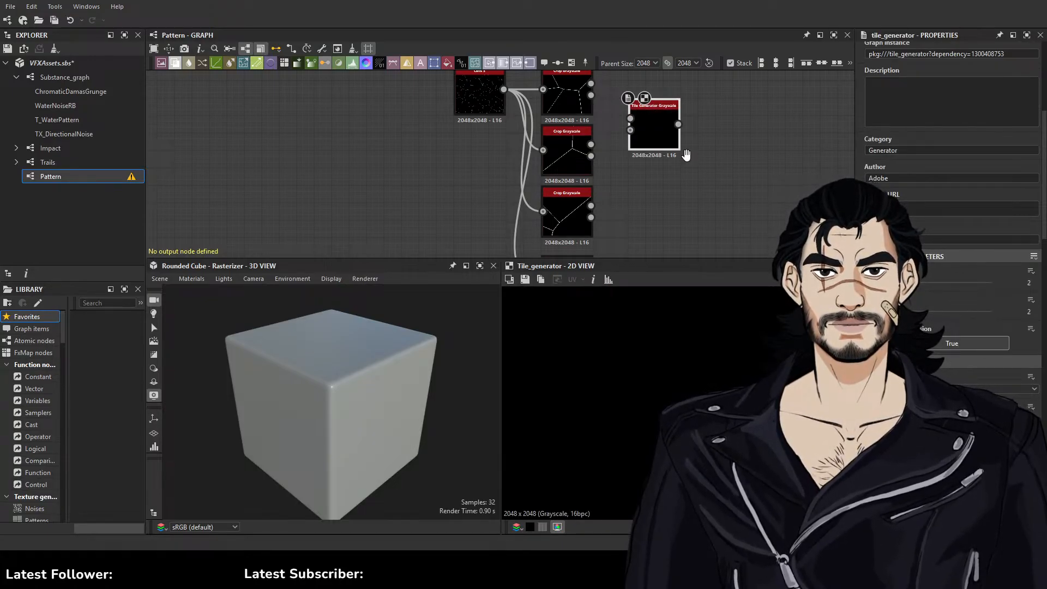
{"action": "middle_click_drag", "start_coordinate": [686, 155], "coordinate": [679, 187]}
{"action": "left_click_drag", "start_coordinate": [867, 418], "coordinate": [941, 418]}
Feed the Output of each of the four Crop Grayscale nodes into the Tile Generator's Pattern Inputs 1 to 4
{"action": "left_click_drag", "start_coordinate": [584, 116], "coordinate": [622, 133]}
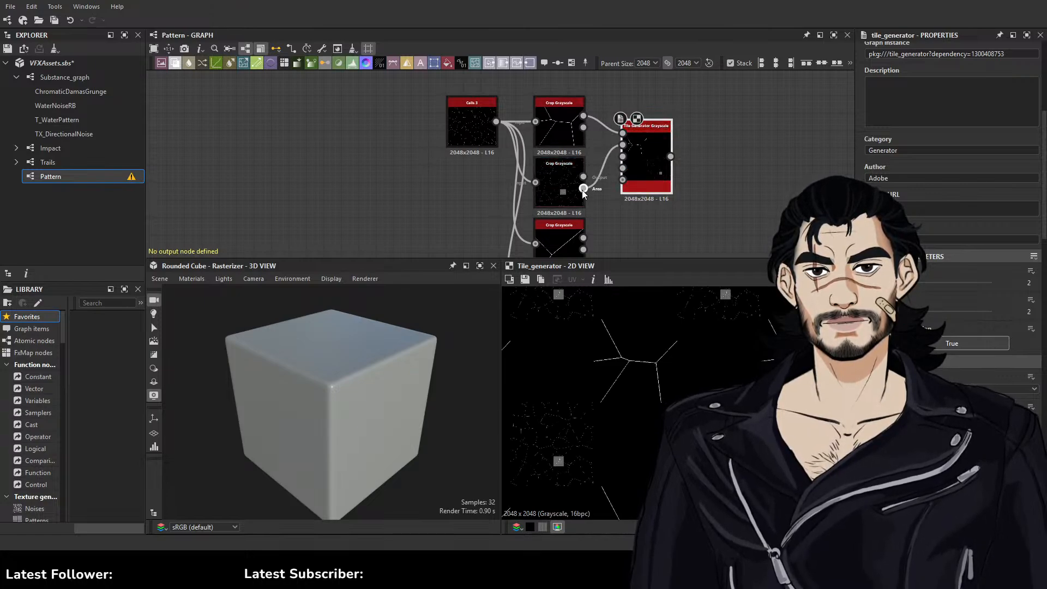
{"action": "key", "text": "Delete"}
{"action": "left_click_drag", "start_coordinate": [583, 187], "coordinate": [573, 157]}
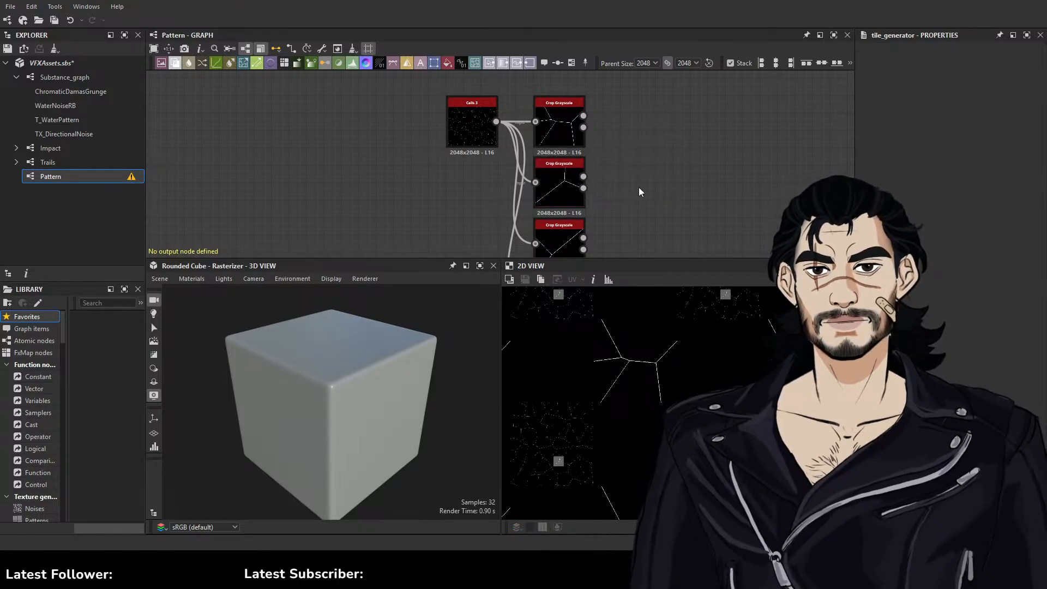
{"action": "key", "text": "ctrl+z"}
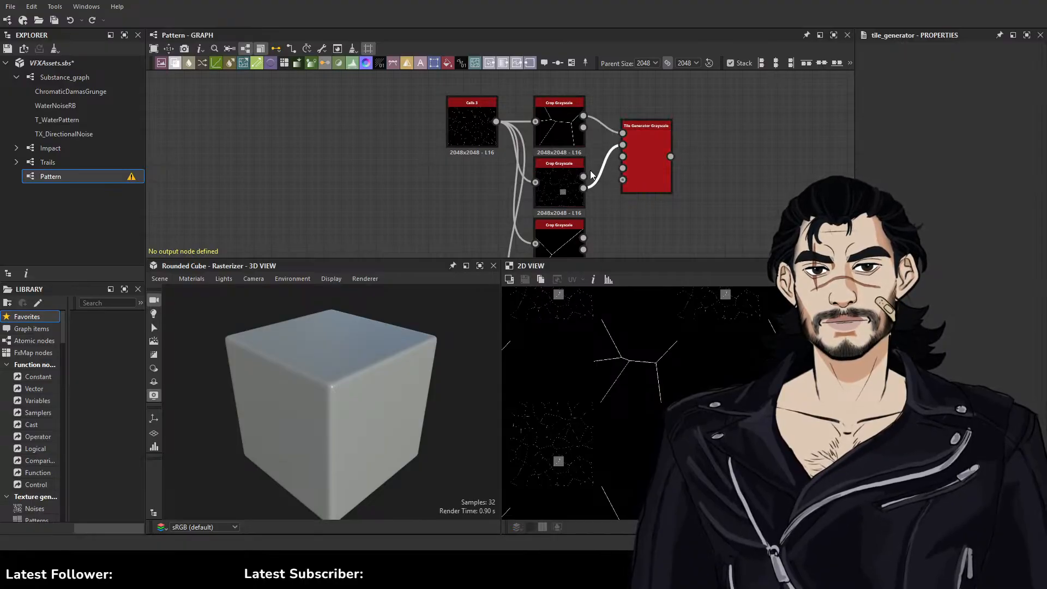
{"action": "left_click_drag", "start_coordinate": [620, 145], "coordinate": [586, 237]}
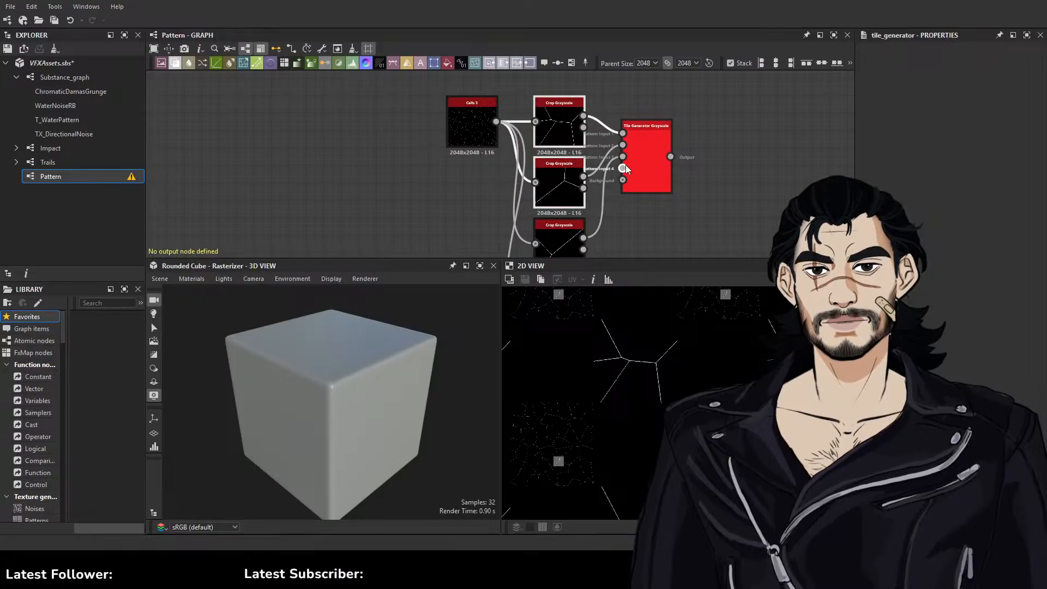
{"action": "left_click_drag", "start_coordinate": [623, 167], "coordinate": [583, 234]}
Preview the Tile Generator and tidy the graph, closing up the crop column and moving Cells 3 and the Tile Generator away from it
{"action": "left_click", "coordinate": [552, 229]}
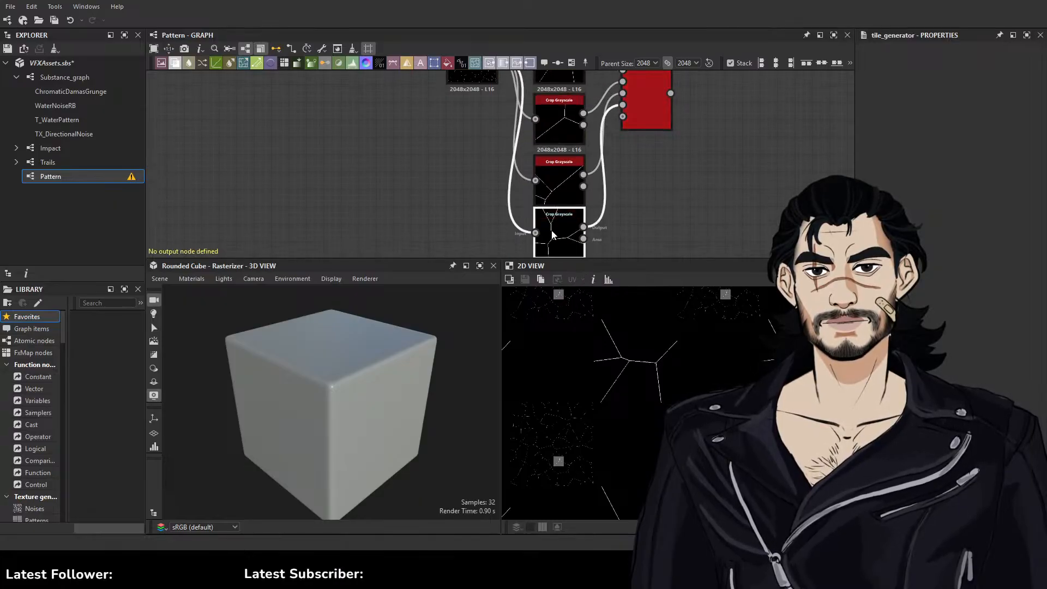
{"action": "middle_click_drag", "start_coordinate": [662, 150], "coordinate": [652, 207]}
{"action": "left_click_drag", "start_coordinate": [641, 166], "coordinate": [684, 213]}
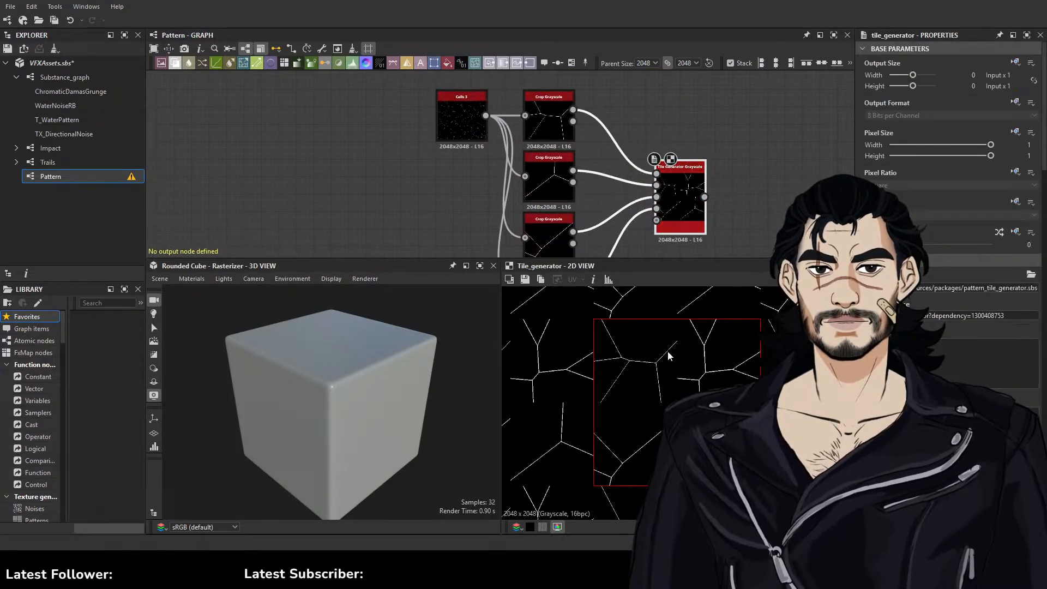
{"action": "scroll", "coordinate": [682, 397], "scroll_direction": "up", "scroll_amount": 2}
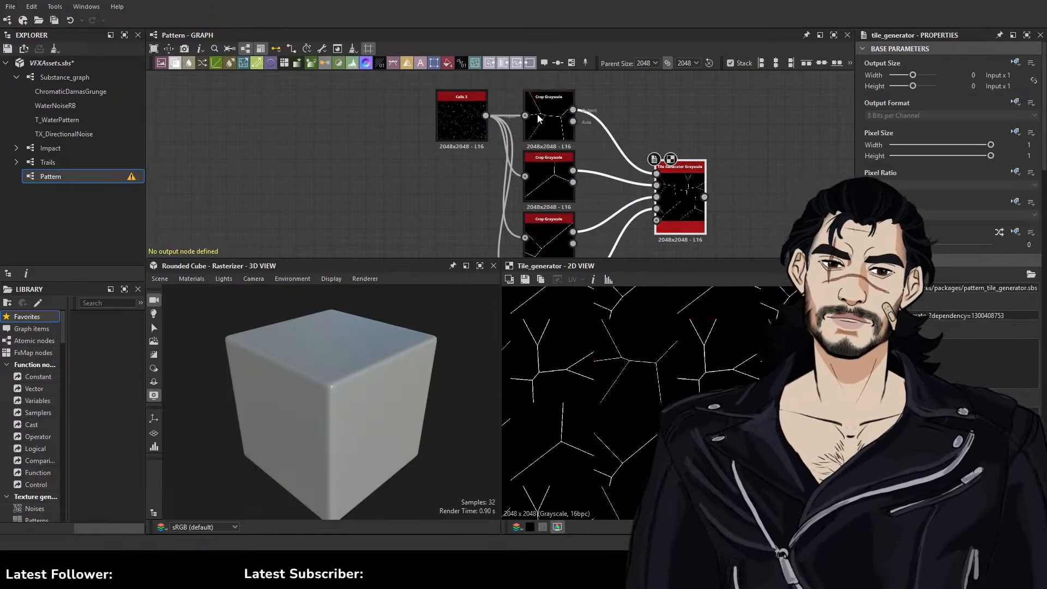
{"action": "middle_click_drag", "start_coordinate": [595, 125], "coordinate": [663, 132]}
{"action": "left_click_drag", "start_coordinate": [525, 133], "coordinate": [404, 143]}
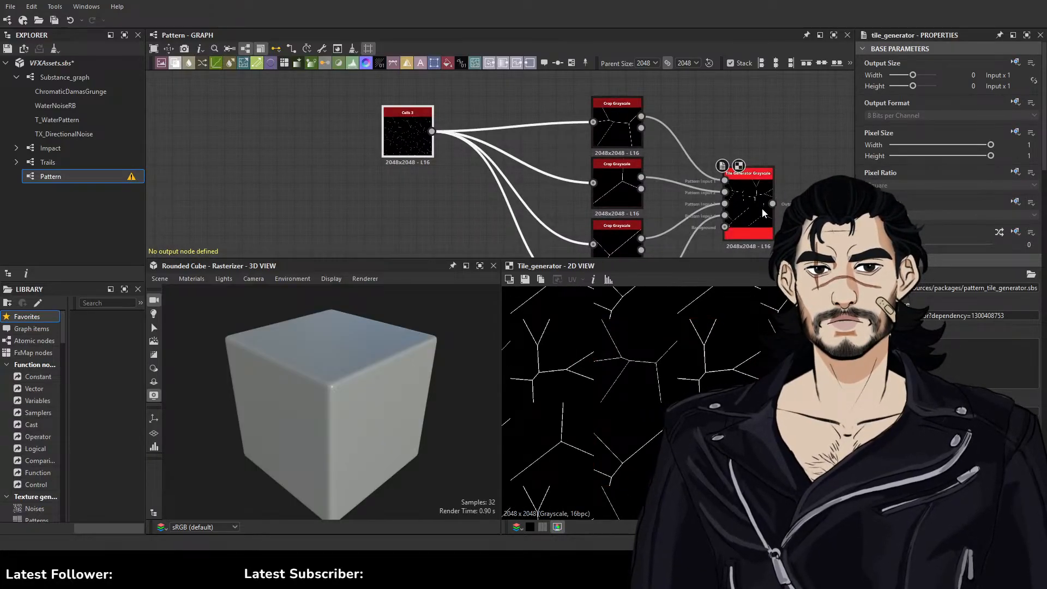
{"action": "left_click_drag", "start_coordinate": [747, 196], "coordinate": [791, 196]}
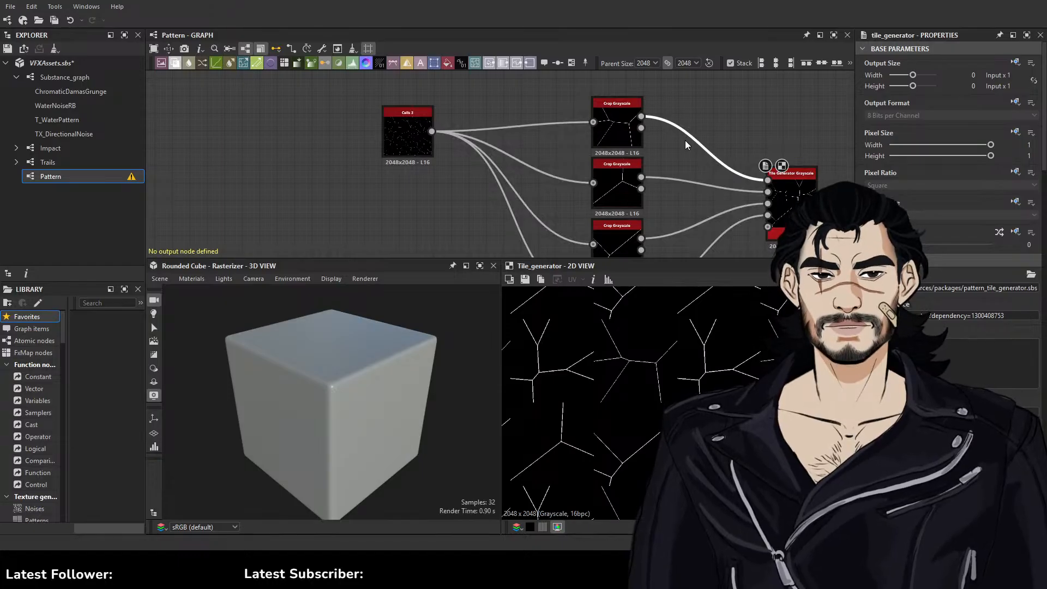
Insert a Transformation 2D node between the first Crop Grayscale node and the Tile Generator
{"action": "key", "text": "t"}
{"action": "left_click_drag", "start_coordinate": [704, 161], "coordinate": [701, 131]}
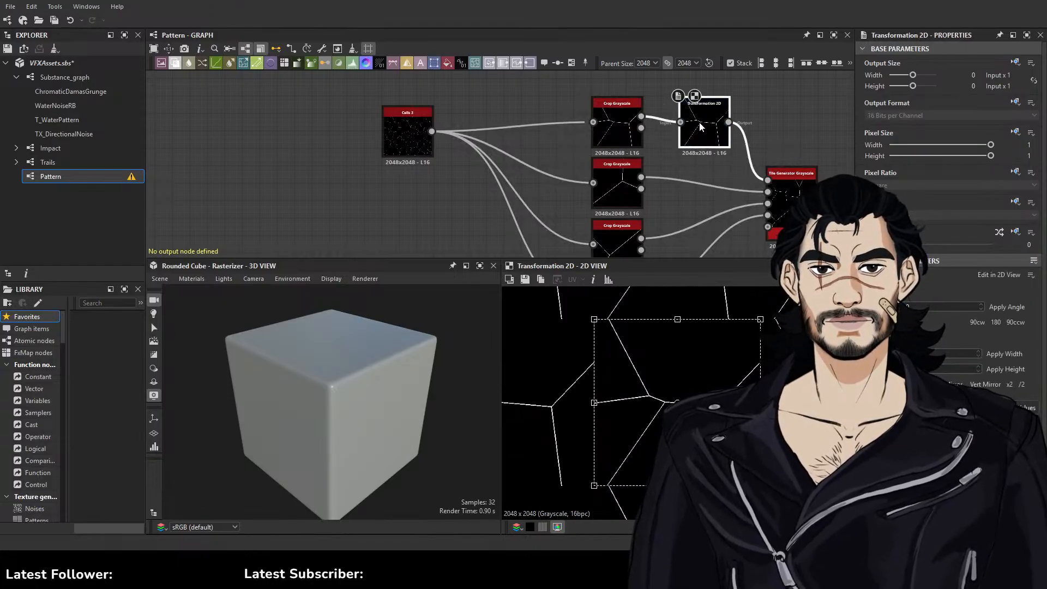
Select all four Crop Grayscale nodes and override their Tiling Mode to turn tiling off
{"action": "left_click", "coordinate": [617, 127]}
{"action": "scroll", "coordinate": [620, 197], "scroll_direction": "down", "scroll_amount": 1}
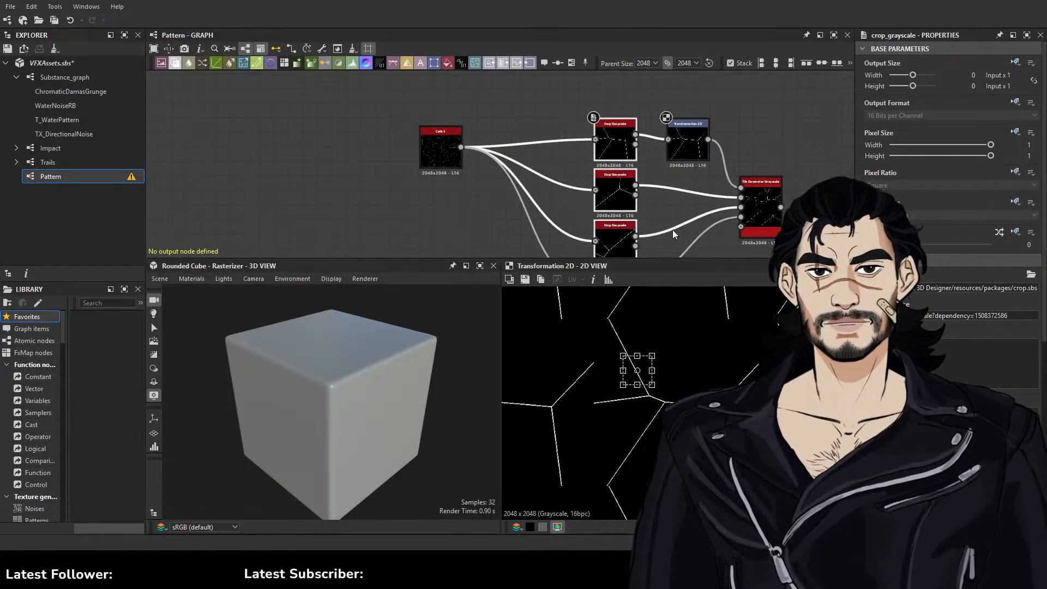
{"action": "scroll", "coordinate": [672, 230], "scroll_direction": "down", "scroll_amount": 1}
{"action": "middle_click_drag", "start_coordinate": [672, 230], "coordinate": [657, 174]}
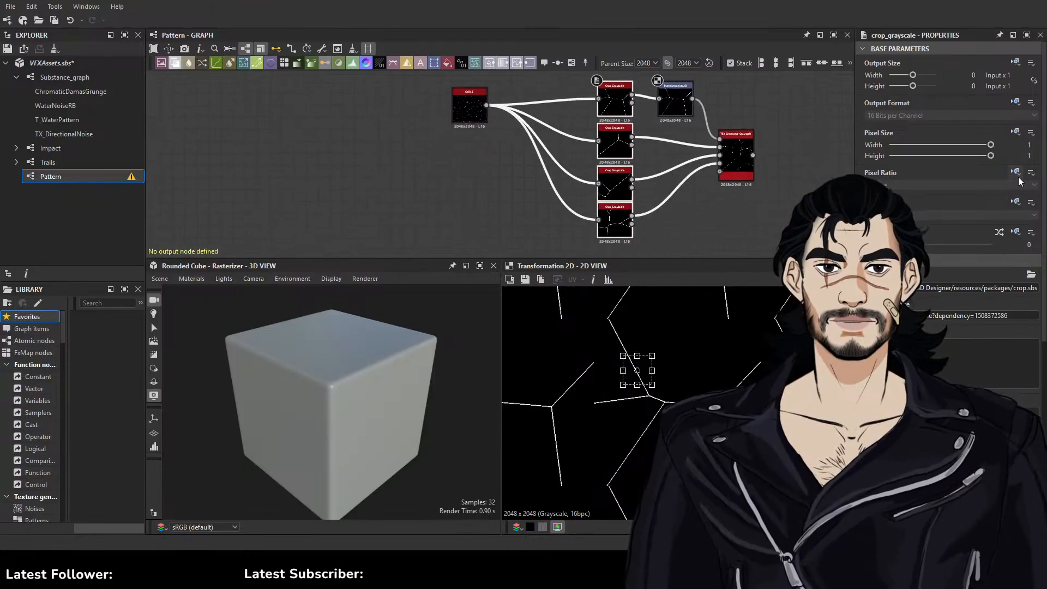
{"action": "left_click", "coordinate": [985, 249]}
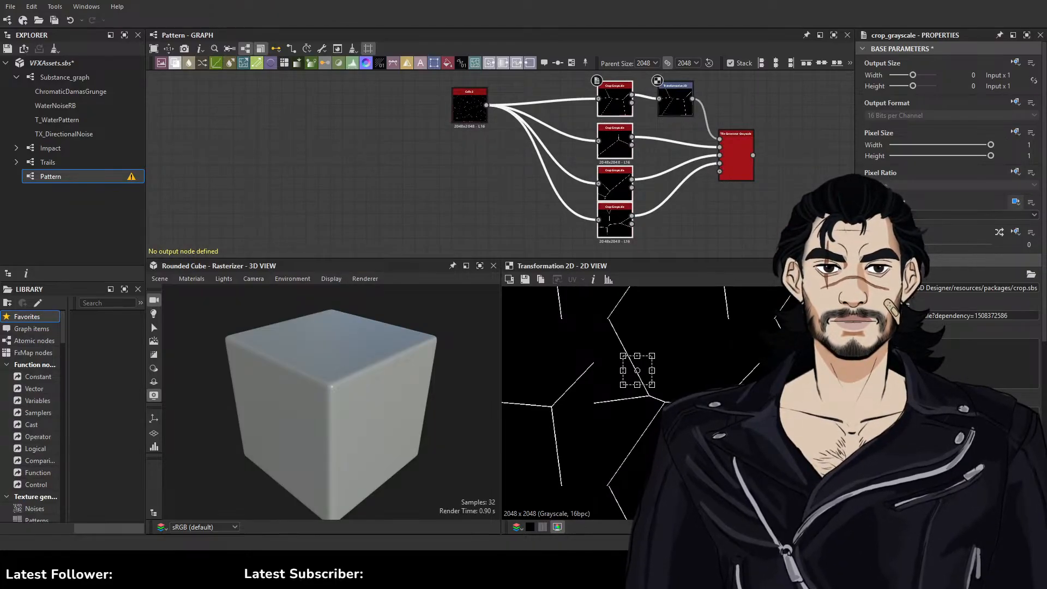
Shrink the image about its centre in the Transformation 2D node and duplicate that node for the second and third Crop Grayscale nodes
{"action": "left_click", "coordinate": [671, 90]}
{"action": "left_click_drag", "start_coordinate": [761, 318], "coordinate": [697, 376]}
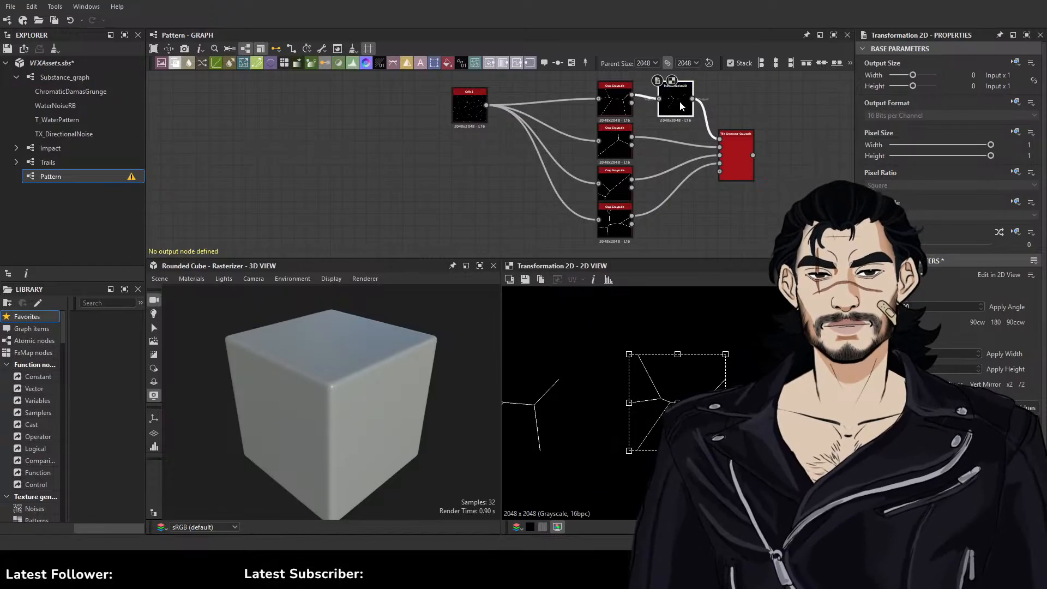
{"action": "key", "text": "ctrl+d"}
{"action": "left_click_drag", "start_coordinate": [691, 132], "coordinate": [669, 144]}
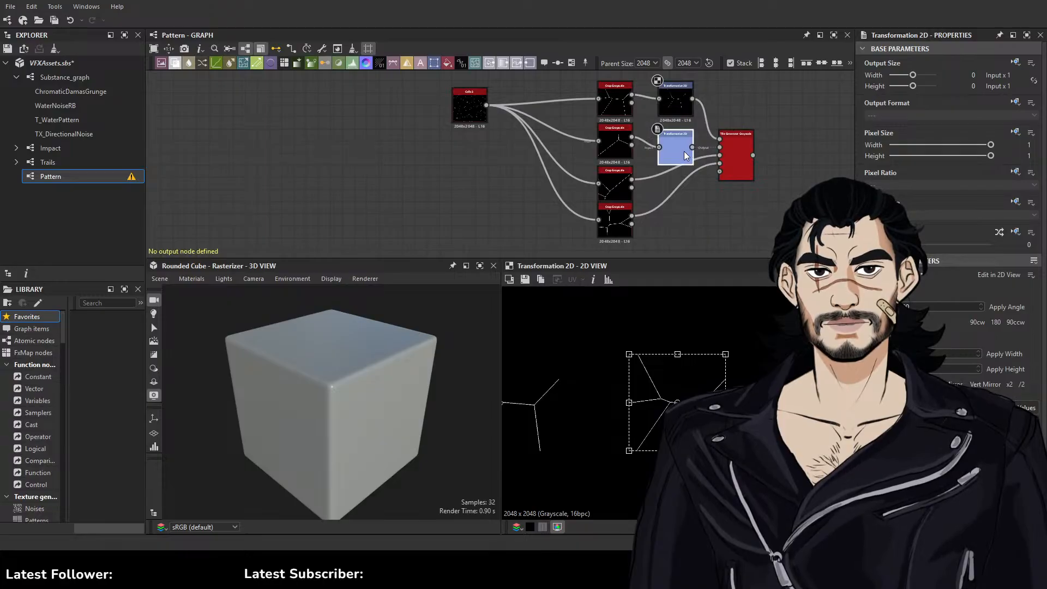
{"action": "key", "text": "ctrl+d"}
{"action": "left_click_drag", "start_coordinate": [704, 198], "coordinate": [659, 195]}
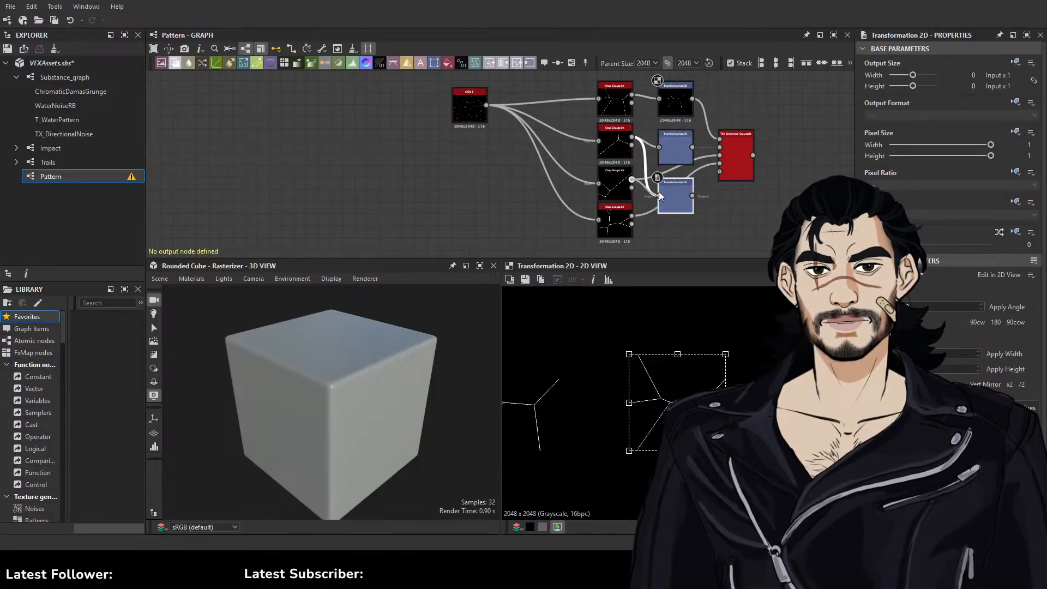
Move the Tile Generator further from the Transformation 2D nodes and stack those three nodes closer together in one column
{"action": "left_click_drag", "start_coordinate": [738, 168], "coordinate": [788, 170]}
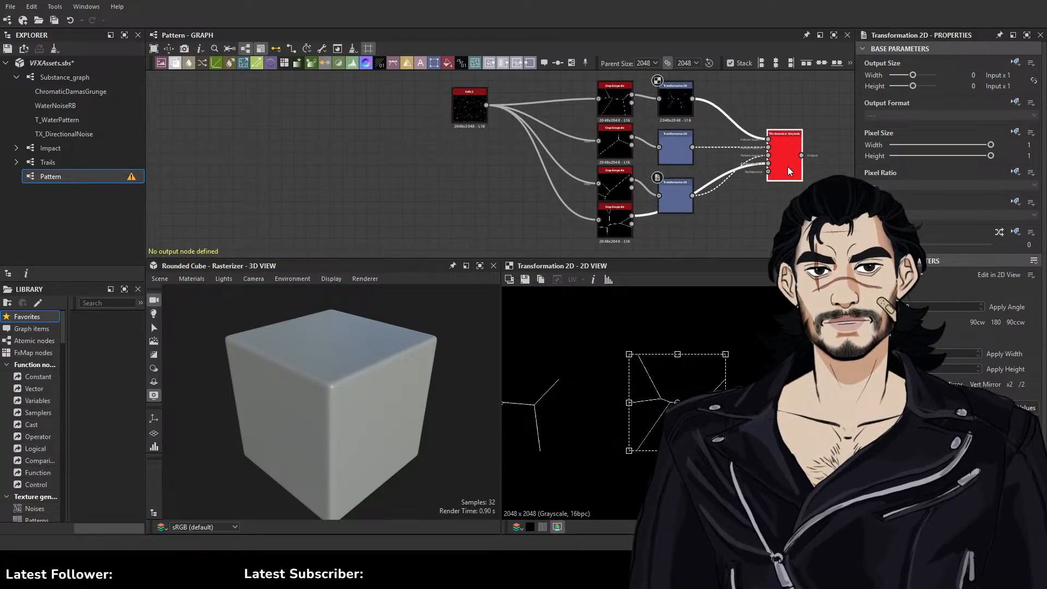
{"action": "left_click_drag", "start_coordinate": [675, 202], "coordinate": [676, 190]}
{"action": "left_click_drag", "start_coordinate": [679, 154], "coordinate": [675, 120]}
{"action": "left_click_drag", "start_coordinate": [675, 186], "coordinate": [675, 175]}
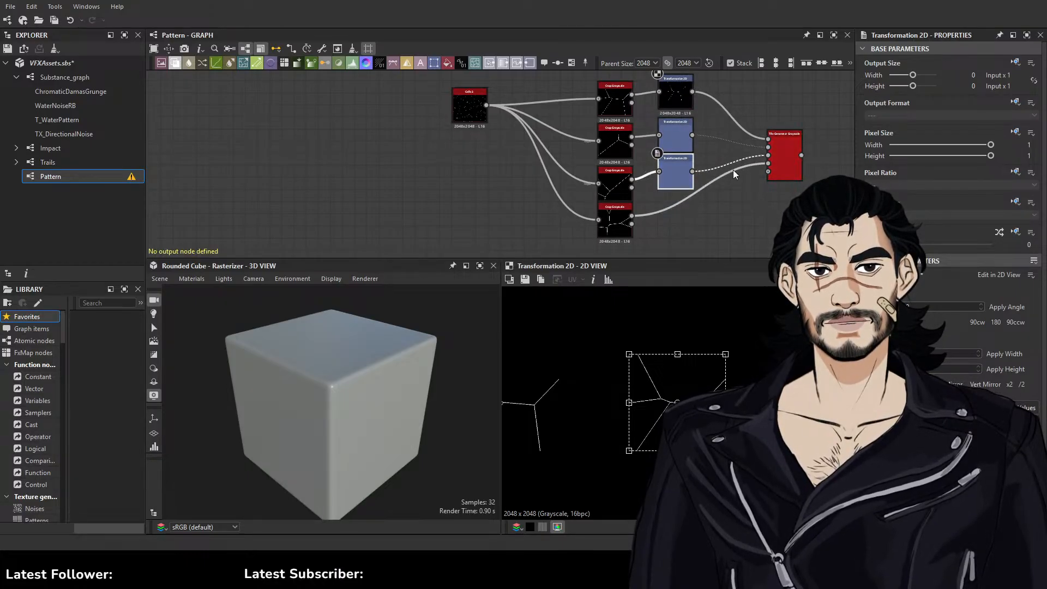
Duplicate the Transformation 2D node once more, feed it from the fourth Crop Grayscale and connect it to the Tile Generator's fourth pattern input
{"action": "key", "text": "ctrl+d"}
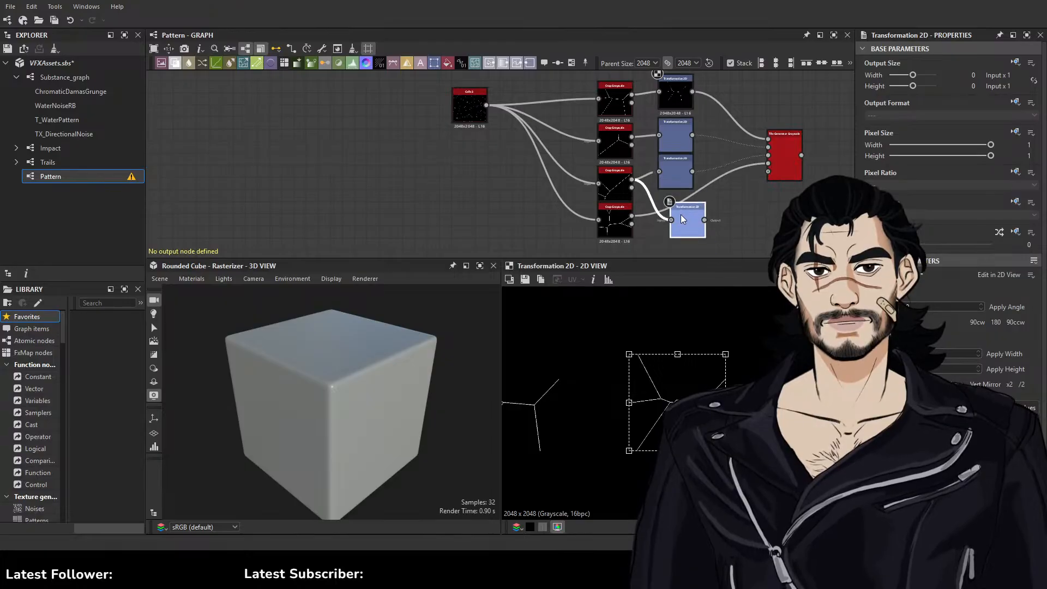
{"action": "left_click_drag", "start_coordinate": [672, 219], "coordinate": [634, 217]}
{"action": "left_click_drag", "start_coordinate": [704, 220], "coordinate": [769, 163]}
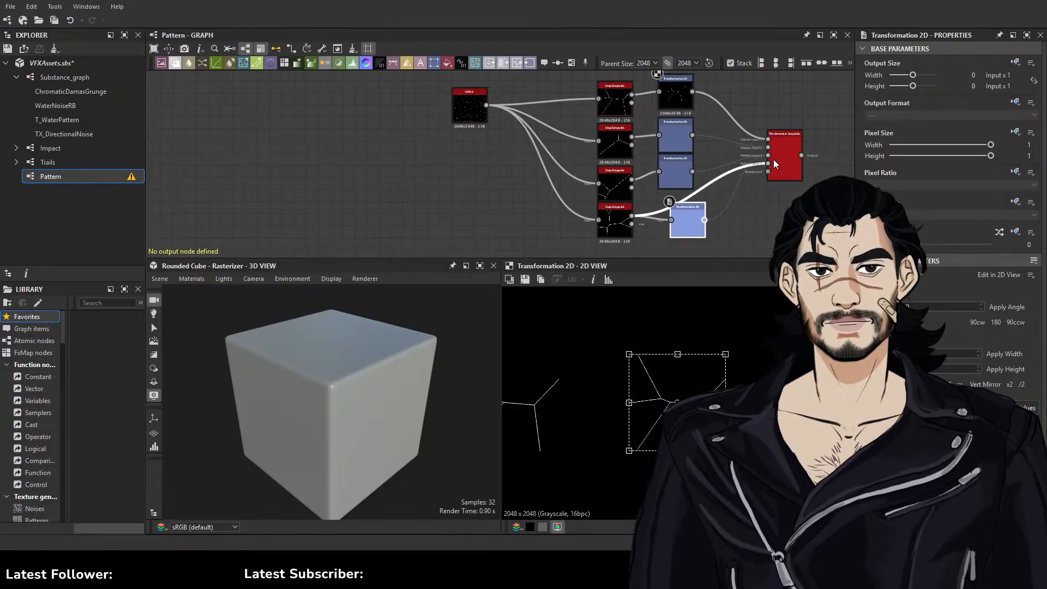
{"action": "left_click", "coordinate": [783, 164]}
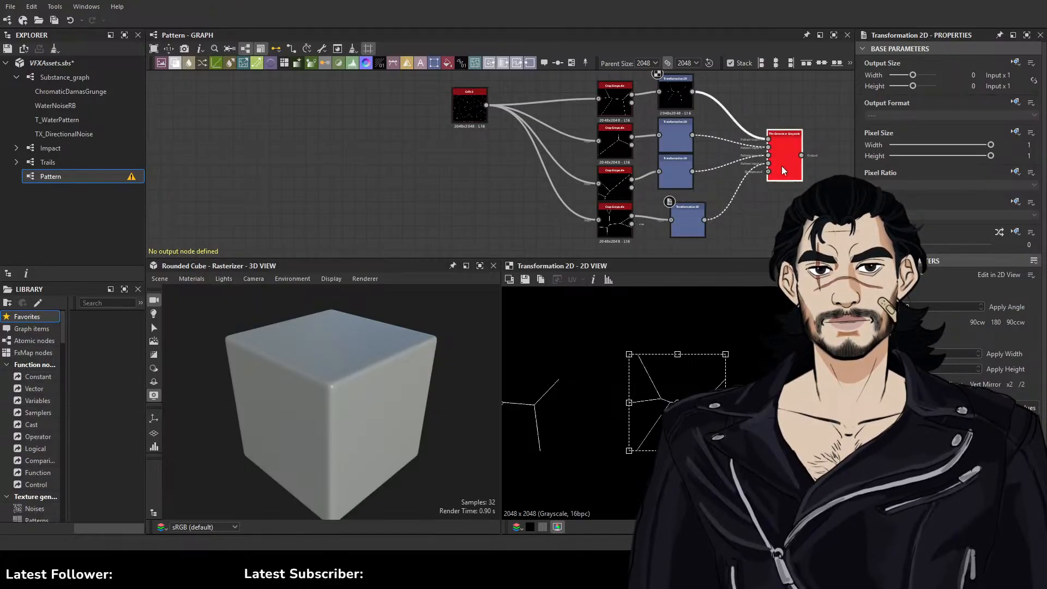
Preview the Tile Generator, align the fourth Transformation 2D node with its column and preview that node
{"action": "double_click", "coordinate": [781, 166]}
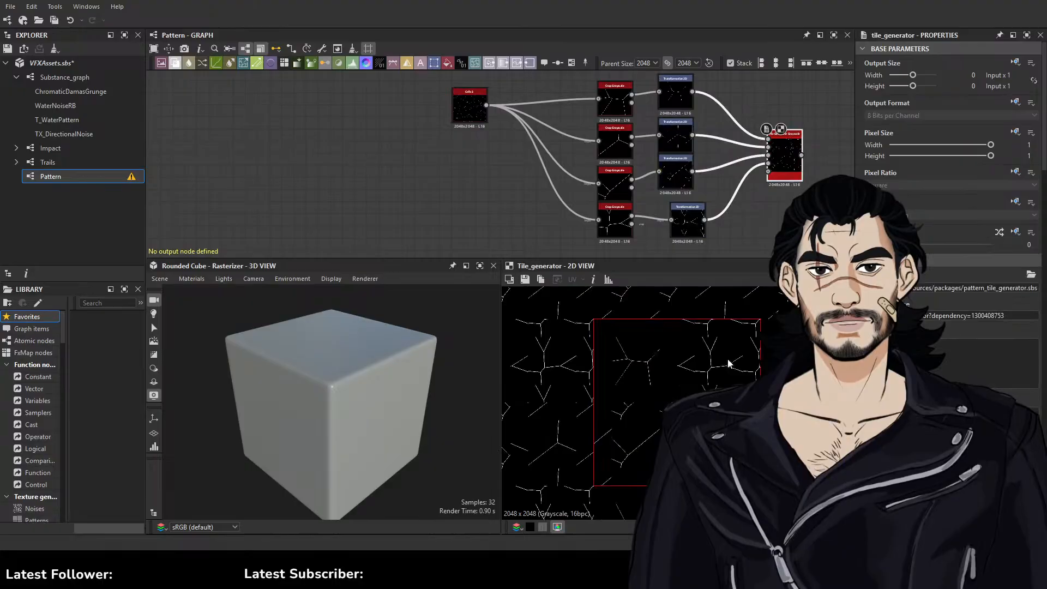
{"action": "left_click_drag", "start_coordinate": [698, 208], "coordinate": [686, 207]}
{"action": "double_click", "coordinate": [681, 210]}
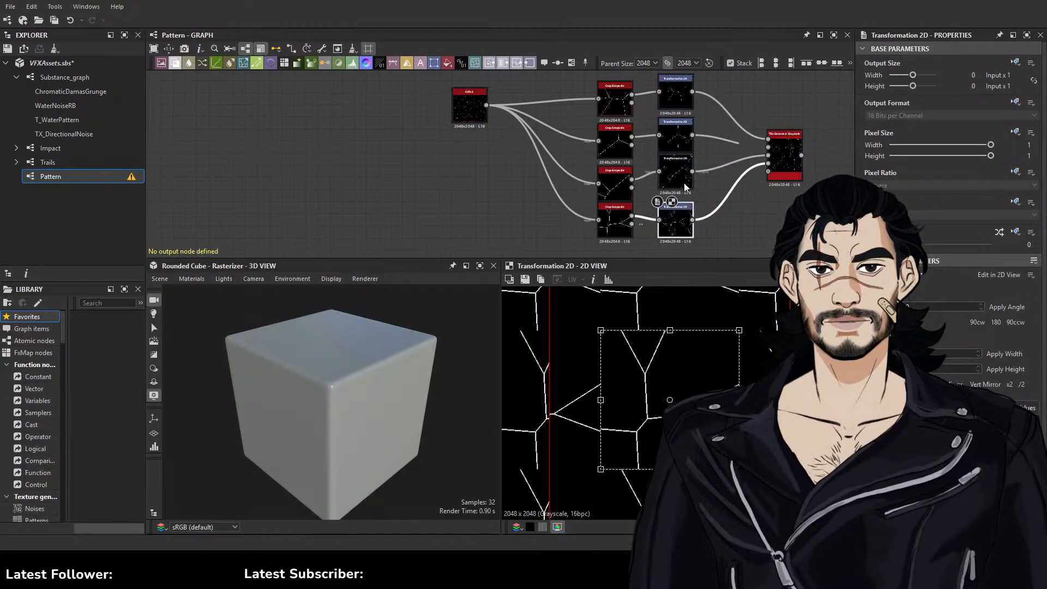
Turn off tiling on the second, third and fourth Crop Grayscale nodes one by one, and preview the Tile Generator
{"action": "left_click", "coordinate": [615, 142]}
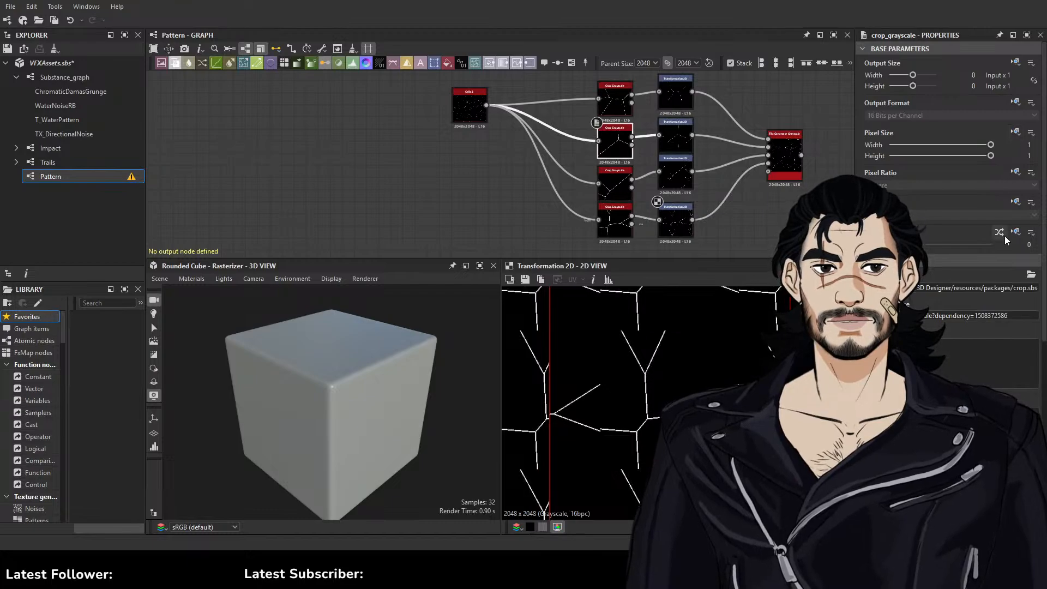
{"action": "left_click", "coordinate": [1015, 202]}
{"action": "left_click", "coordinate": [1005, 234]}
{"action": "left_click", "coordinate": [603, 187]}
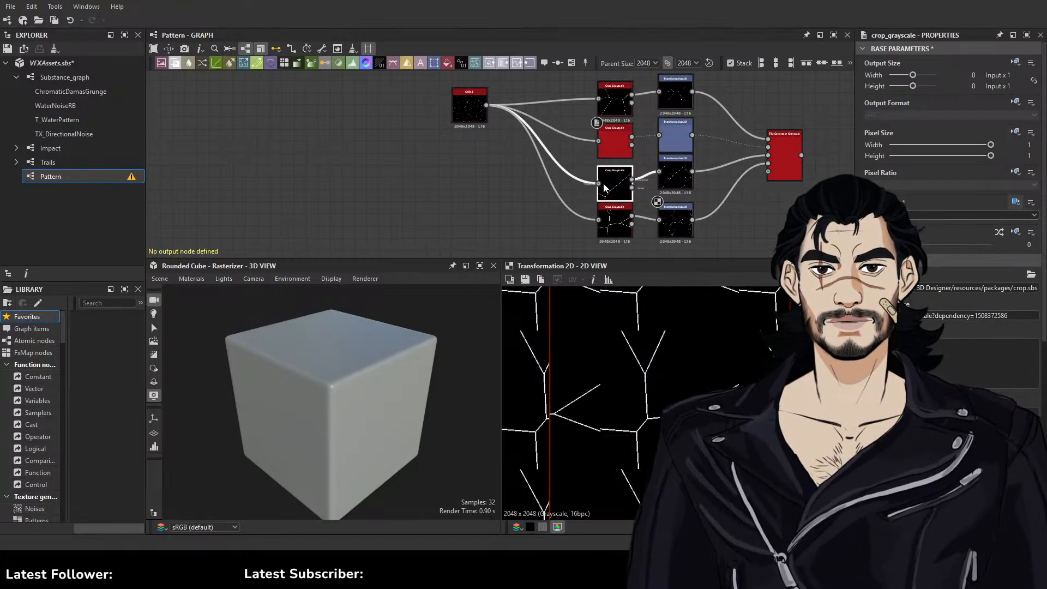
{"action": "left_click", "coordinate": [1028, 202]}
{"action": "left_click", "coordinate": [970, 251]}
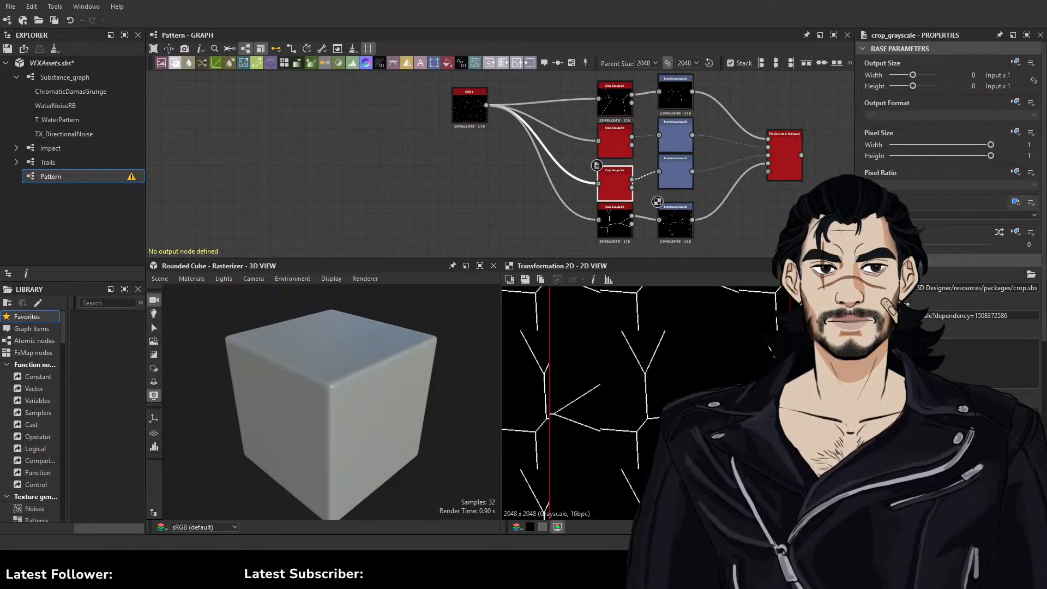
{"action": "left_click", "coordinate": [614, 223]}
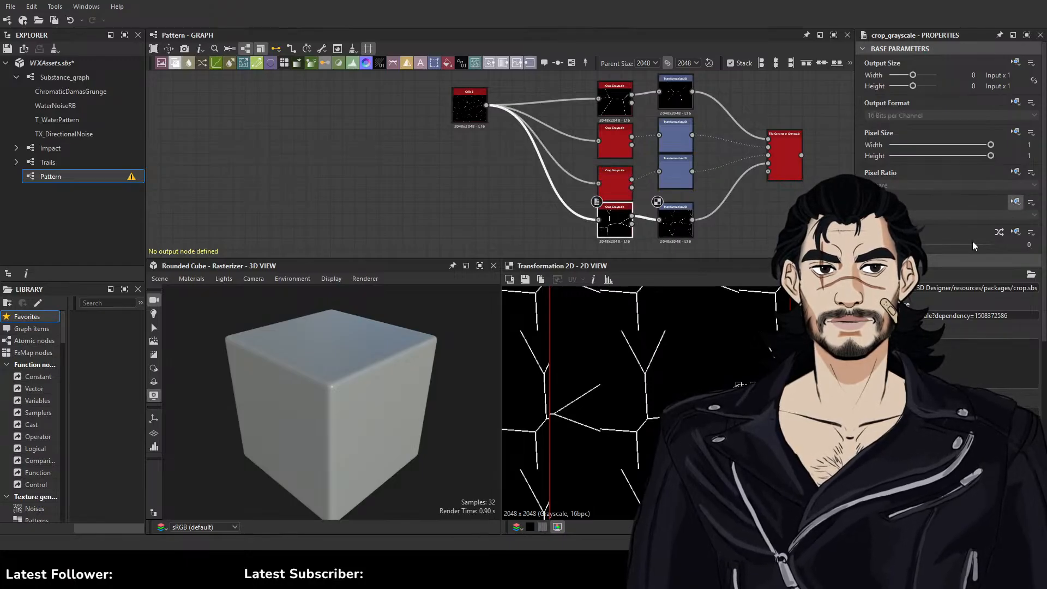
{"action": "left_click", "coordinate": [973, 241]}
{"action": "left_click", "coordinate": [922, 214]}
{"action": "left_click", "coordinate": [905, 224]}
{"action": "left_click", "coordinate": [781, 154]}
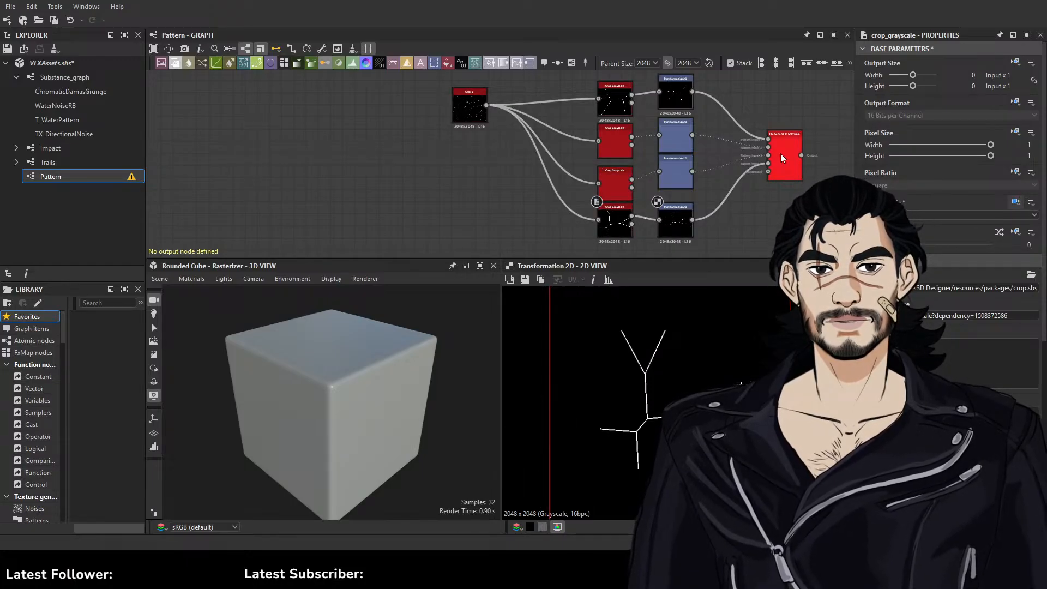
{"action": "double_click", "coordinate": [781, 157]}
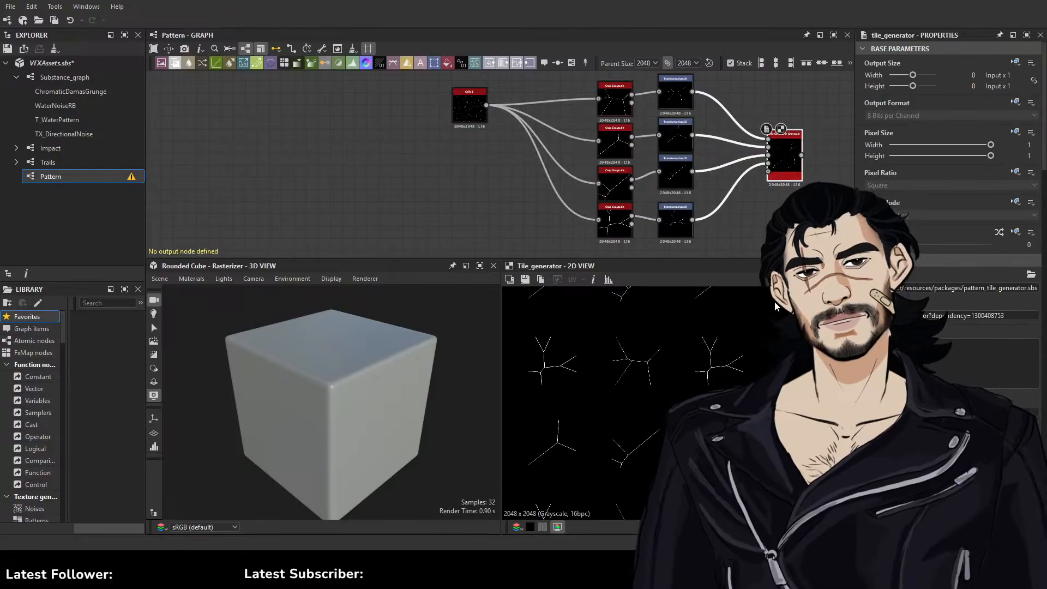
Move Cells 3 level with the middle of the crop column and add a Warp node fed by it
{"action": "scroll", "coordinate": [747, 342], "scroll_direction": "up", "scroll_amount": 5}
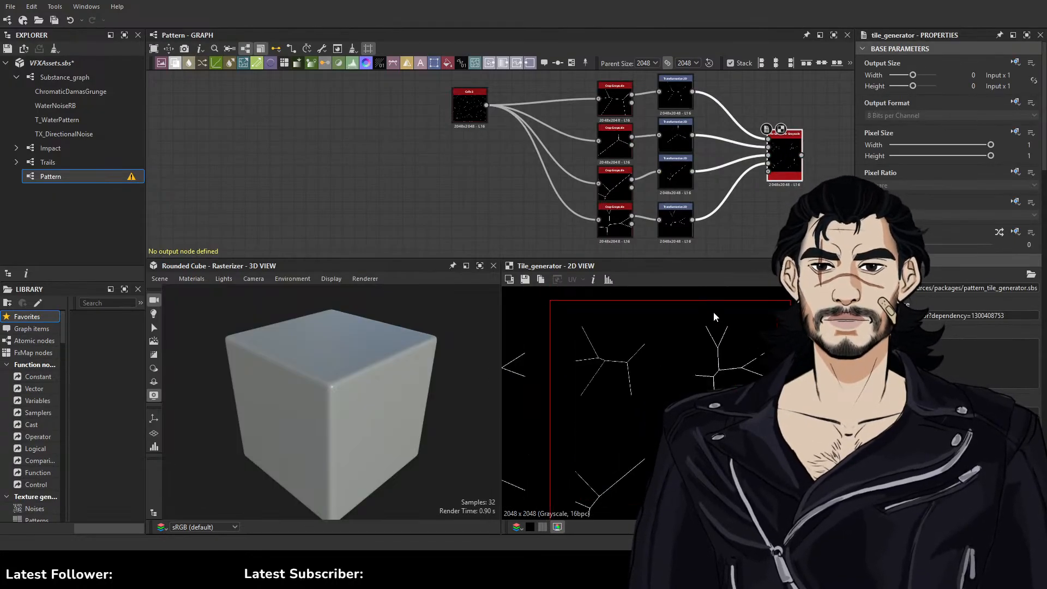
{"action": "scroll", "coordinate": [714, 314], "scroll_direction": "up", "scroll_amount": 1}
{"action": "middle_click_drag", "start_coordinate": [734, 198], "coordinate": [743, 220]}
{"action": "left_click_drag", "start_coordinate": [467, 133], "coordinate": [450, 165]}
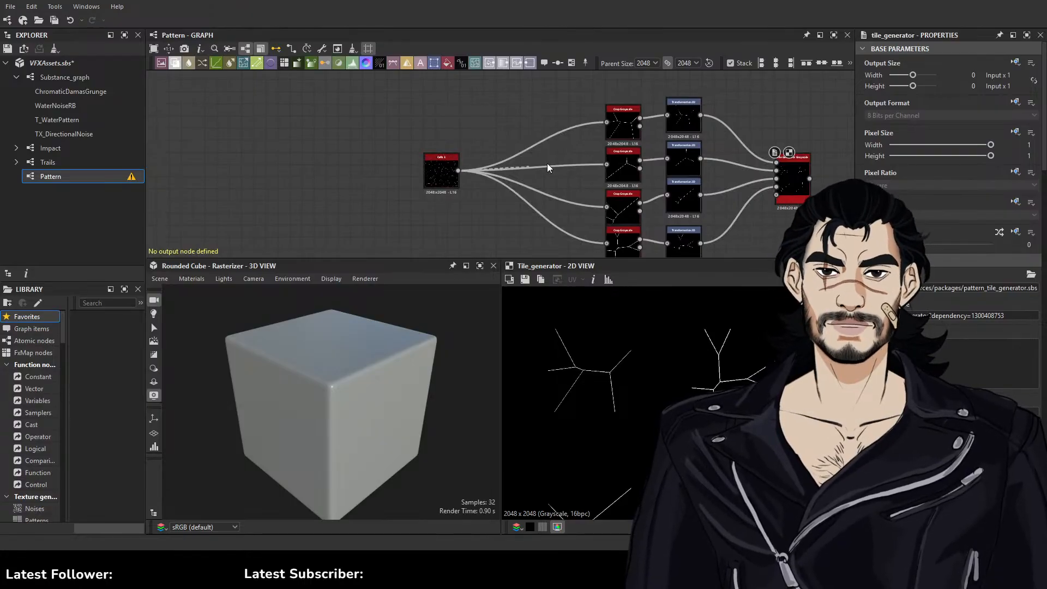
{"action": "key", "text": "w"}
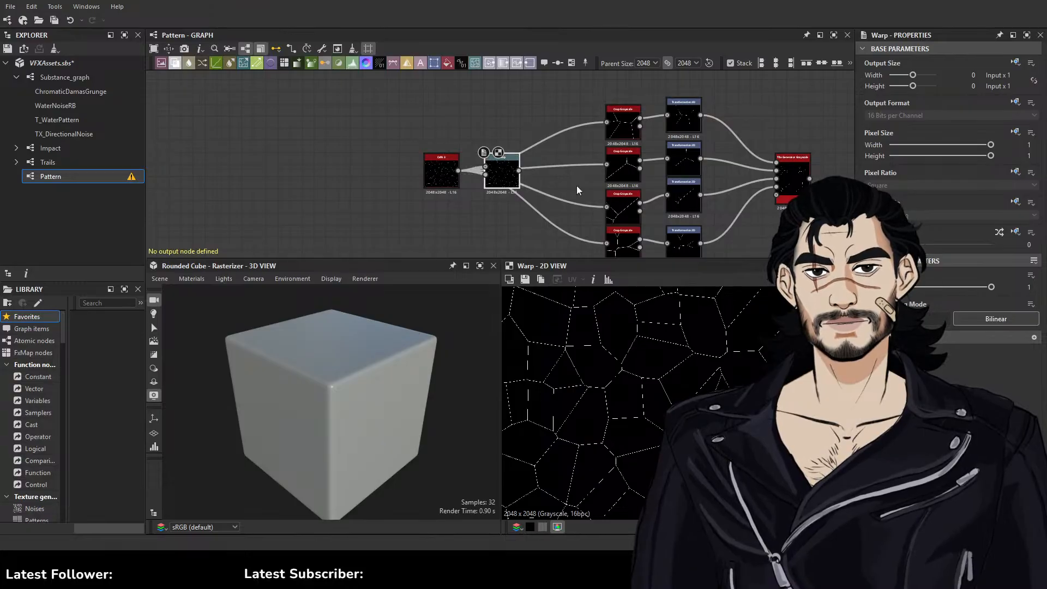
Add a Perlin Noise node feeding the Warp's gradient input and preview the Warp
{"action": "middle_click_drag", "start_coordinate": [577, 185], "coordinate": [622, 167]}
{"action": "left_click_drag", "start_coordinate": [531, 156], "coordinate": [488, 214]}
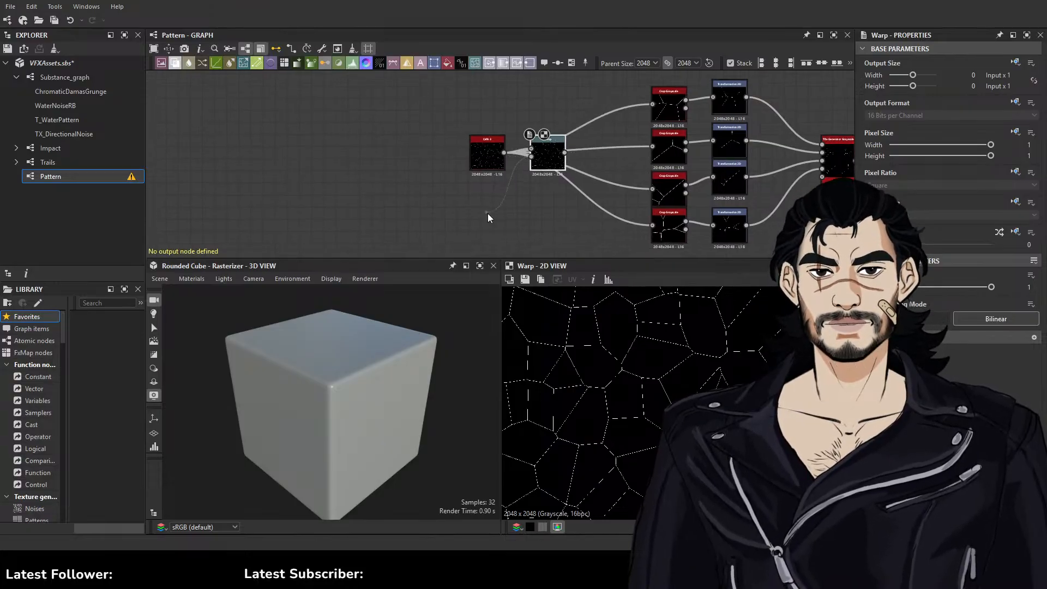
{"action": "key", "text": "Return"}
{"action": "double_click", "coordinate": [538, 158]}
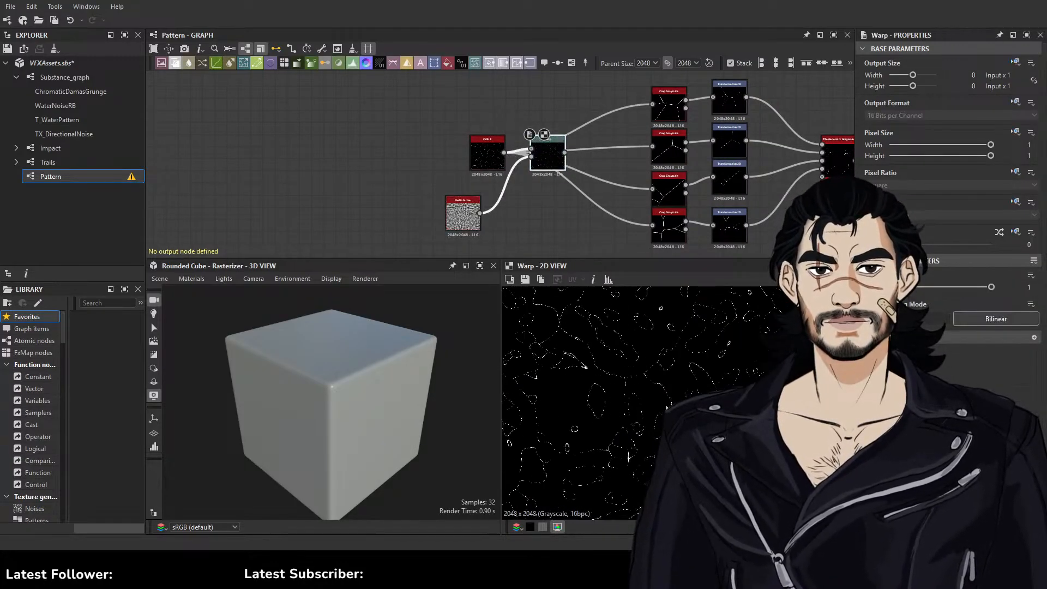
Try different lower scale values on the Perlin Noise and compare the distorted cell lines in the Warp preview
{"action": "left_click", "coordinate": [468, 225]}
{"action": "scroll", "coordinate": [960, 262], "scroll_direction": "down", "scroll_amount": 3}
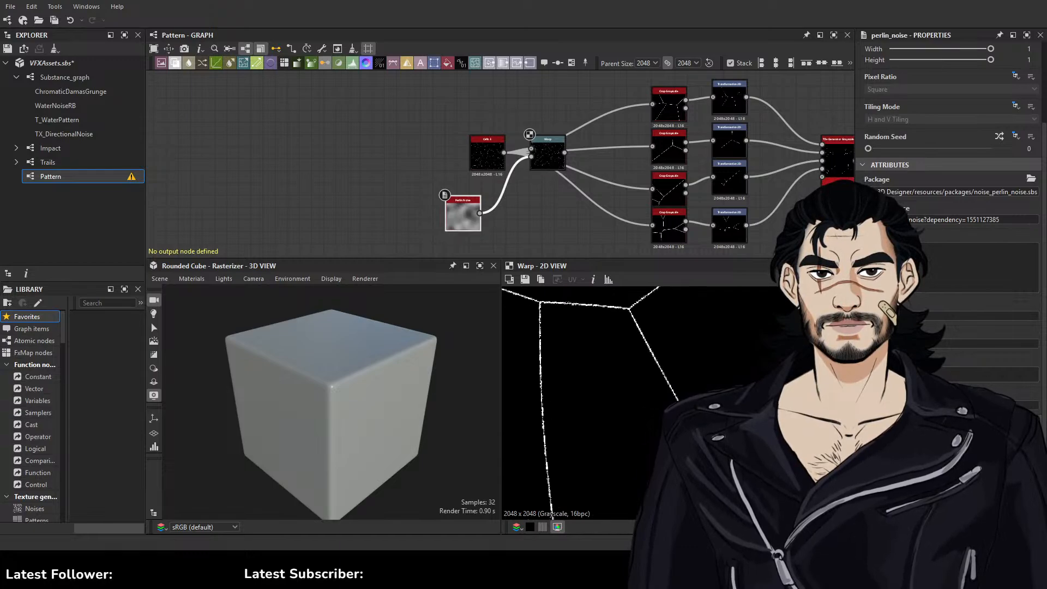
{"action": "left_click", "coordinate": [539, 146]}
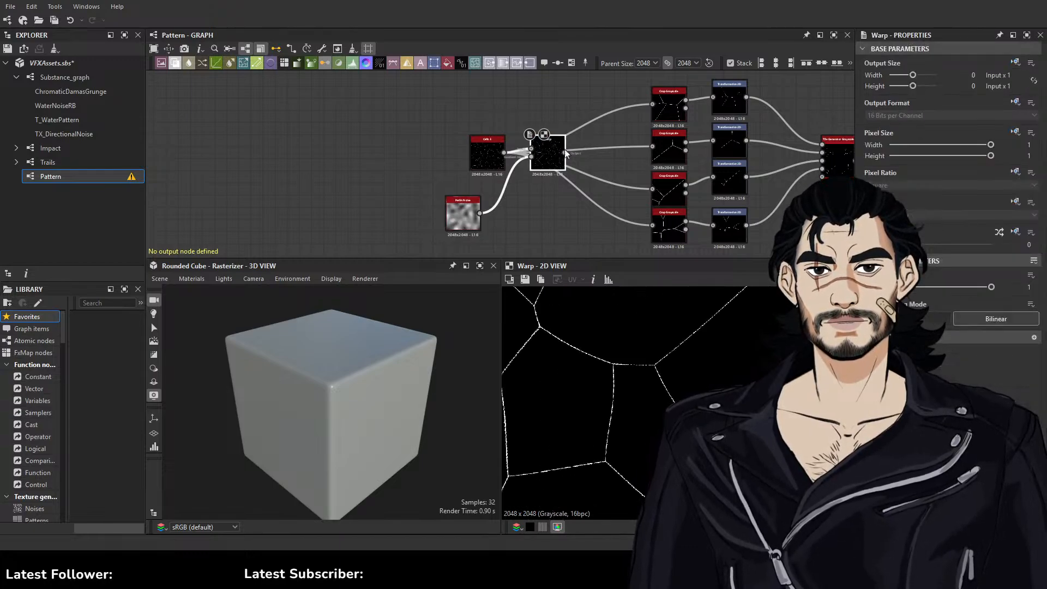
{"action": "scroll", "coordinate": [647, 305], "scroll_direction": "down", "scroll_amount": 7}
{"action": "scroll", "coordinate": [633, 349], "scroll_direction": "up", "scroll_amount": 1}
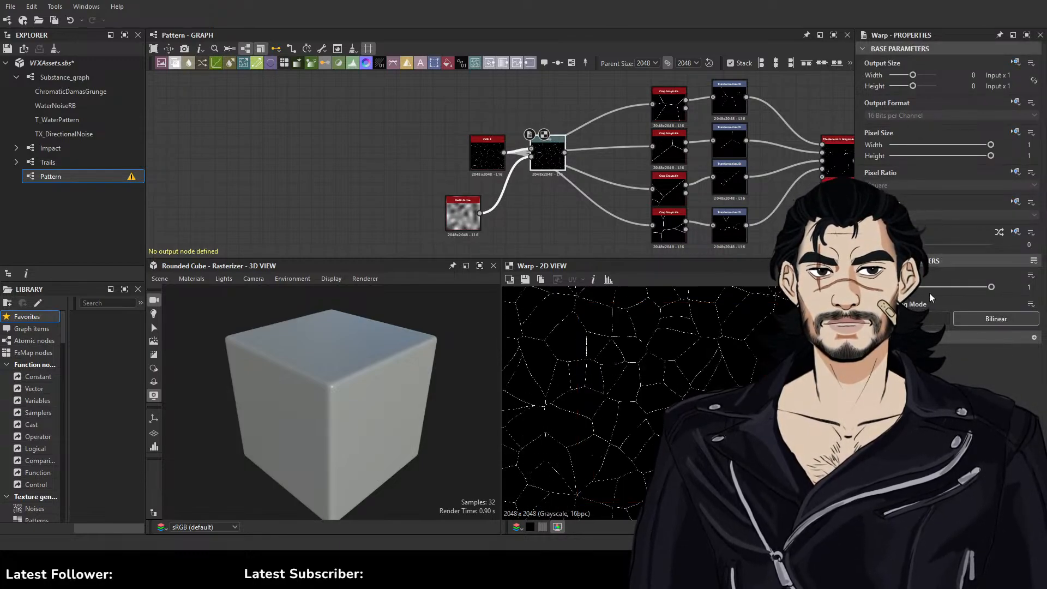
{"action": "left_click", "coordinate": [463, 212]}
{"action": "scroll", "coordinate": [952, 136], "scroll_direction": "down", "scroll_amount": 3}
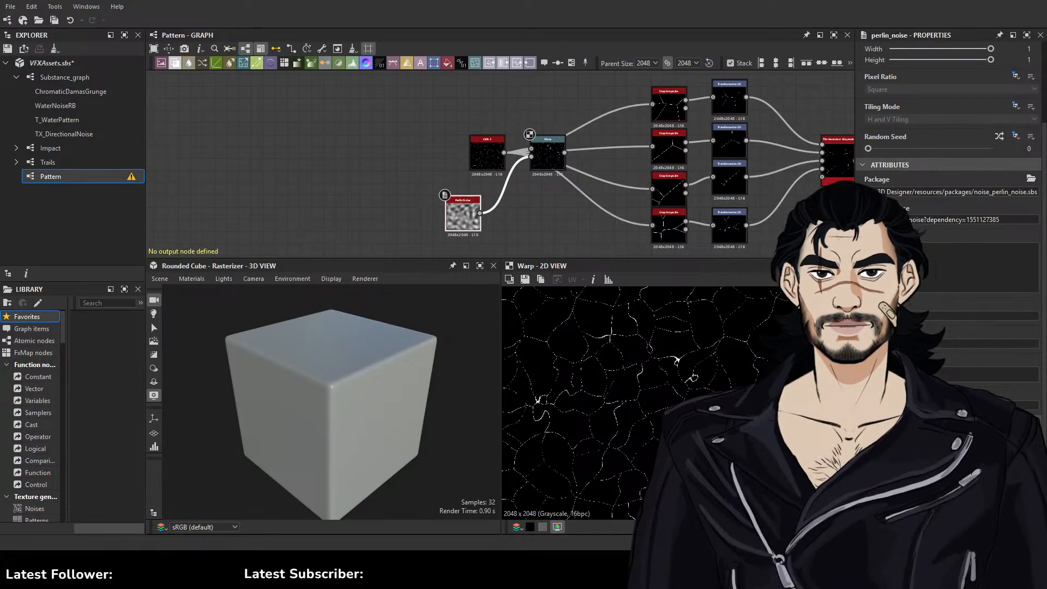
{"action": "scroll", "coordinate": [652, 384], "scroll_direction": "up", "scroll_amount": 3}
Reroute the four Crop Grayscale inputs from Cells 3 to the Warp's output and preview the Tile Generator
{"action": "middle_click_drag", "start_coordinate": [602, 137], "coordinate": [554, 170]}
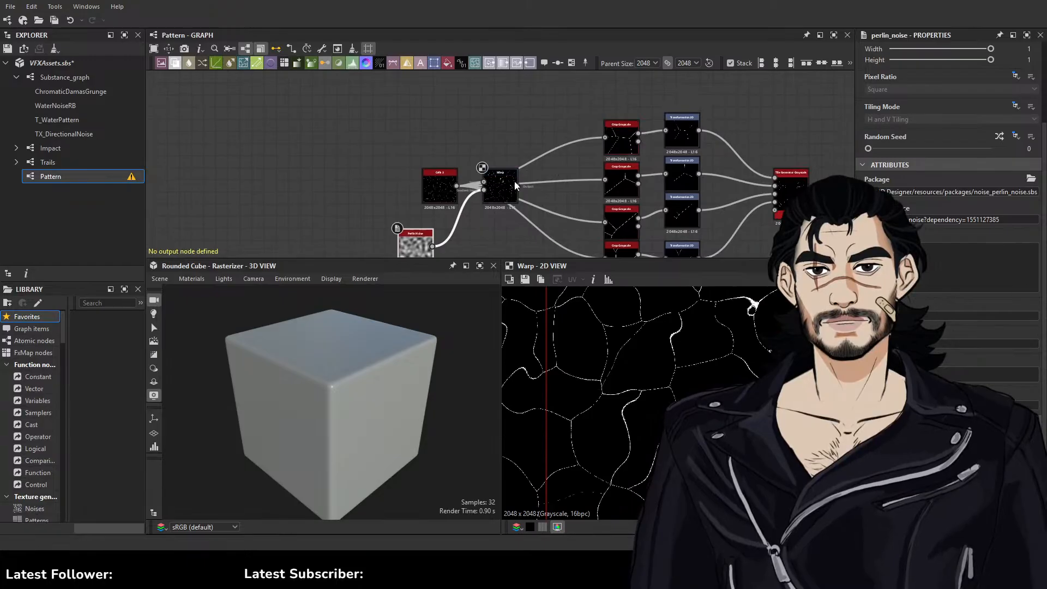
{"action": "left_click_drag", "start_coordinate": [456, 186], "coordinate": [517, 186], "text": "shift"}
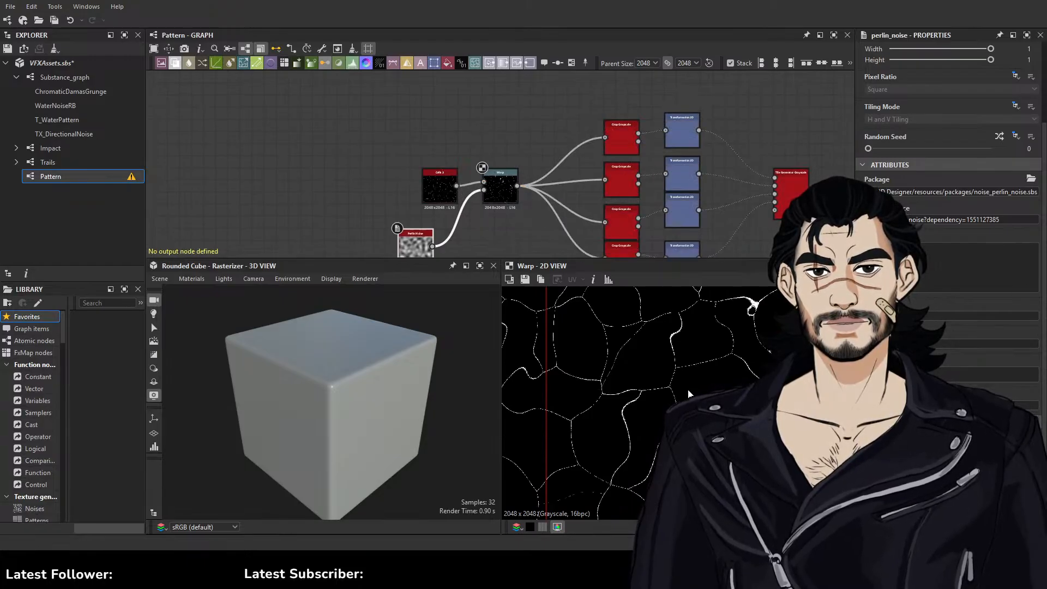
{"action": "double_click", "coordinate": [791, 196]}
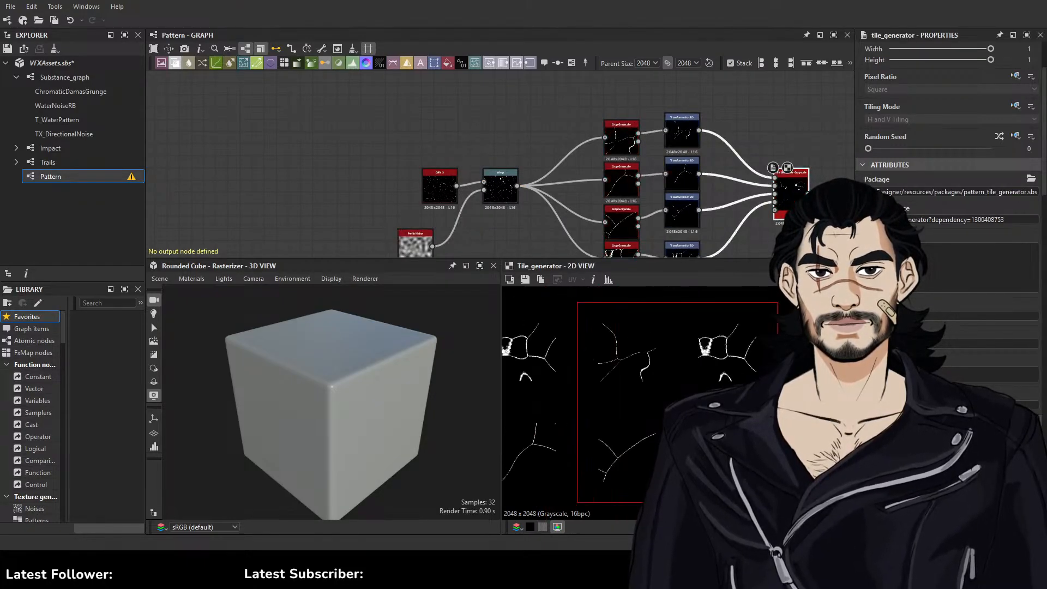
Select the Perlin Noise feeding the Warp and lower its scale for broader, softer distortion
{"action": "scroll", "coordinate": [756, 396], "scroll_direction": "up", "scroll_amount": 1}
{"action": "middle_click_drag", "start_coordinate": [505, 256], "coordinate": [554, 233]}
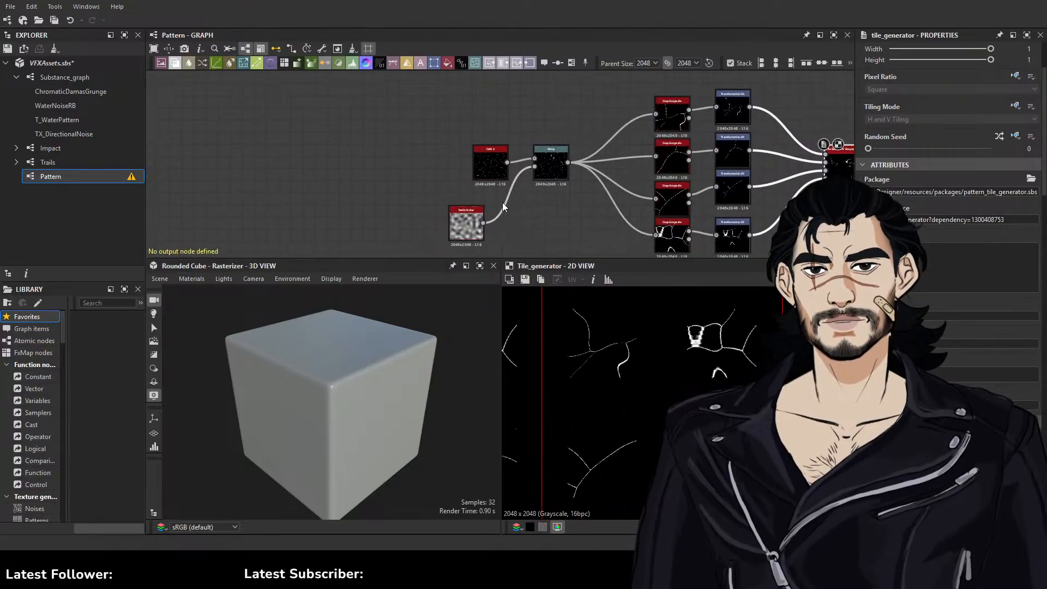
{"action": "left_click", "coordinate": [466, 222]}
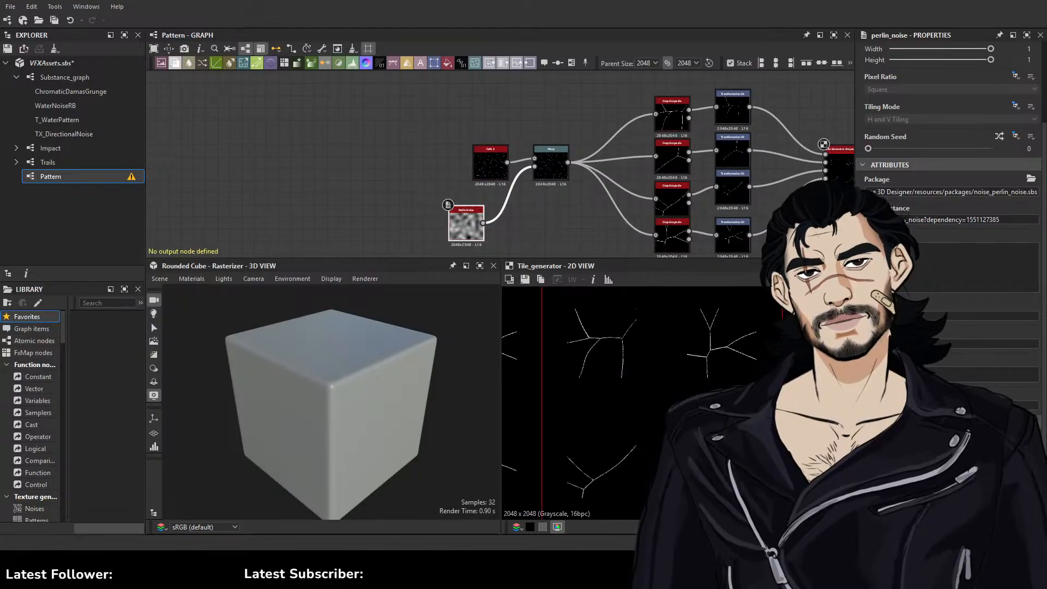
Try a Warp intensity of 10, then reduce it to 3.61 and inspect the tiled lines
{"action": "left_click", "coordinate": [565, 169]}
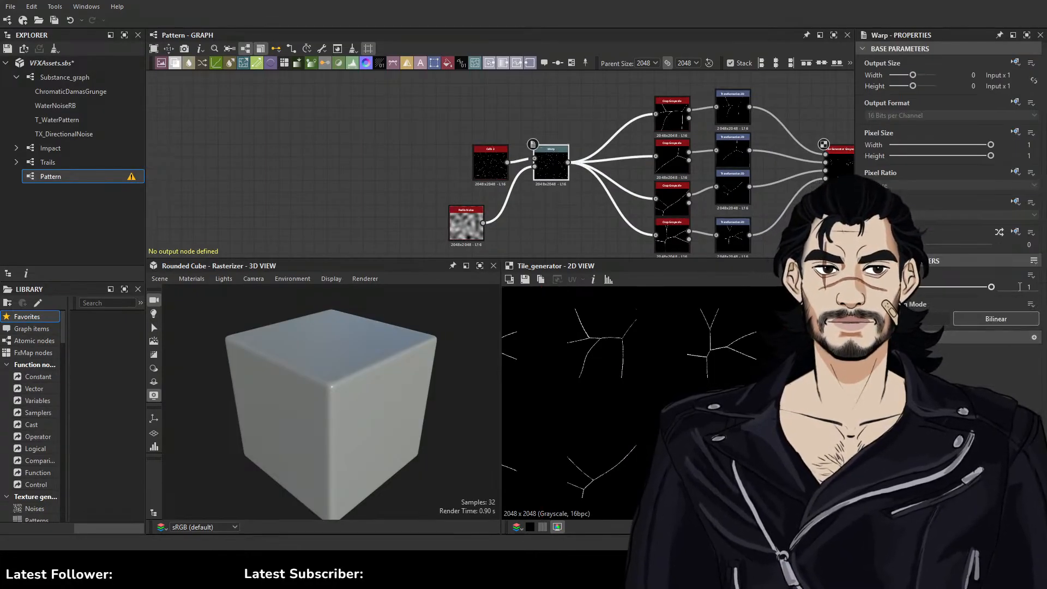
{"action": "type", "text": "10"}
{"action": "key", "text": "Return"}
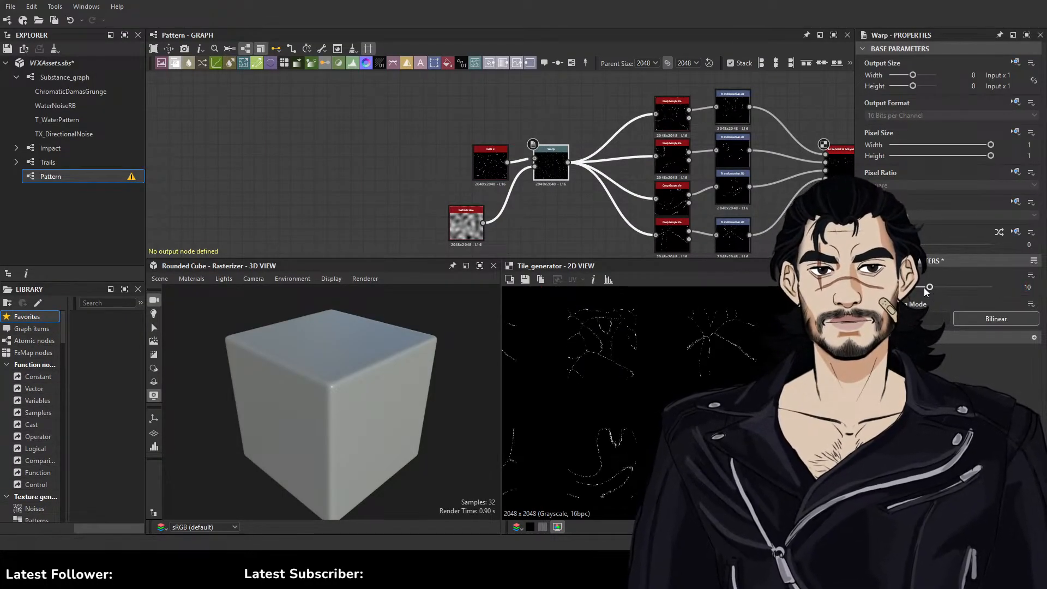
{"action": "left_click_drag", "start_coordinate": [927, 289], "coordinate": [894, 294]}
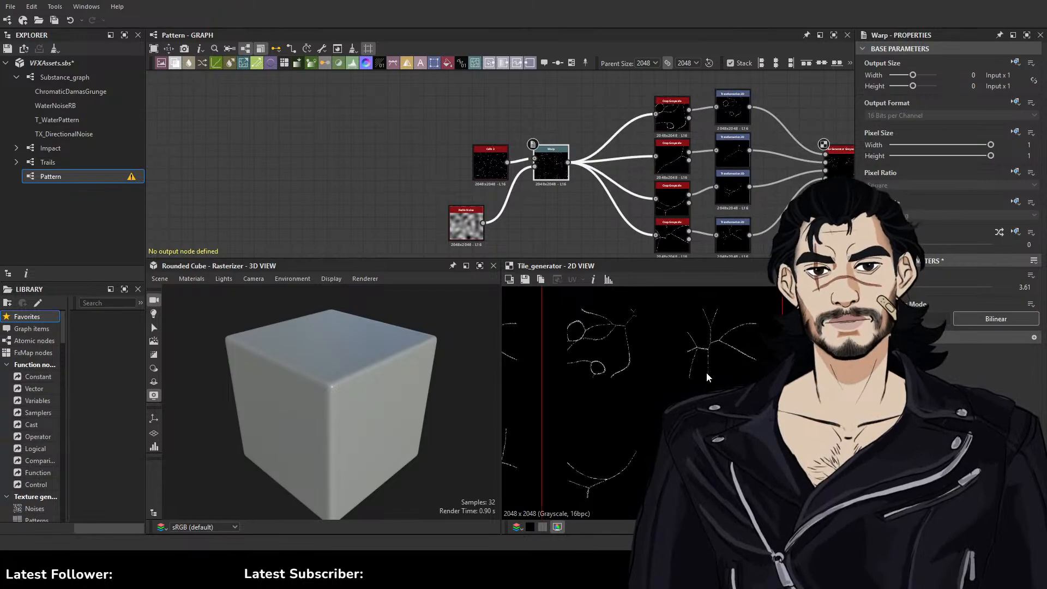
{"action": "scroll", "coordinate": [709, 374], "scroll_direction": "up", "scroll_amount": 2}
{"action": "scroll", "coordinate": [711, 375], "scroll_direction": "down", "scroll_amount": 3}
{"action": "scroll", "coordinate": [711, 374], "scroll_direction": "up", "scroll_amount": 1}
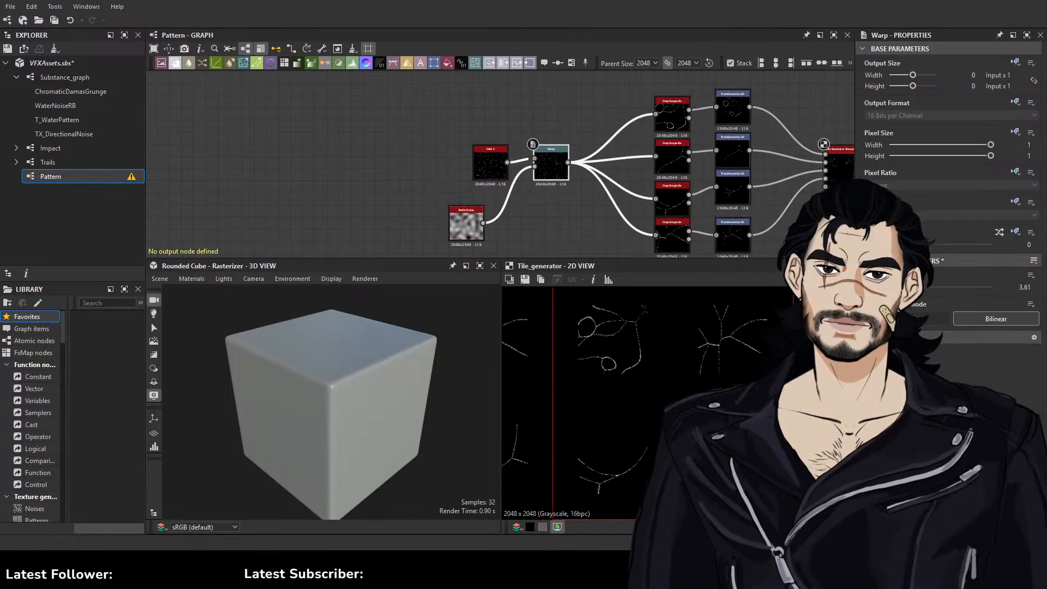
Move Cells 3 away from the Warp, try a change to its pattern settings and undo that change
{"action": "middle_click_drag", "start_coordinate": [559, 137], "coordinate": [641, 145]}
{"action": "left_click_drag", "start_coordinate": [568, 187], "coordinate": [453, 188]}
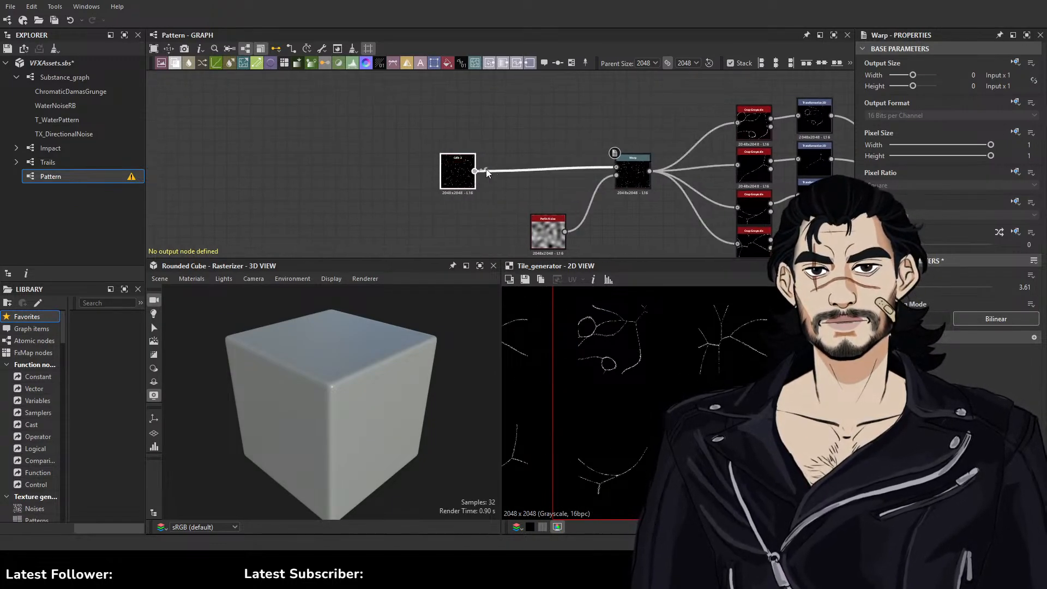
{"action": "scroll", "coordinate": [949, 218], "scroll_direction": "down", "scroll_amount": 3}
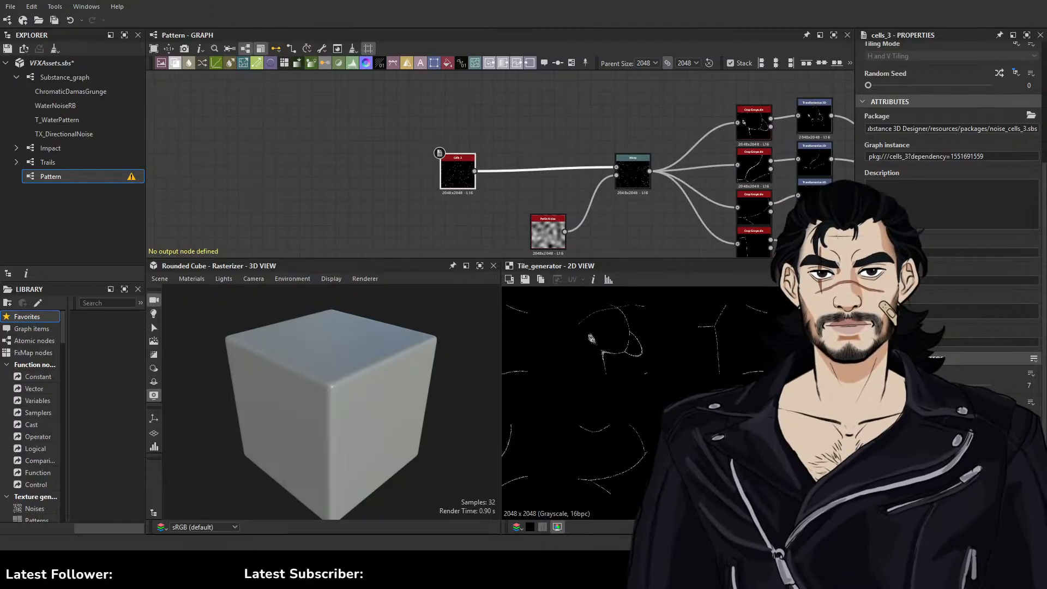
{"action": "key", "text": "ctrl+z"}
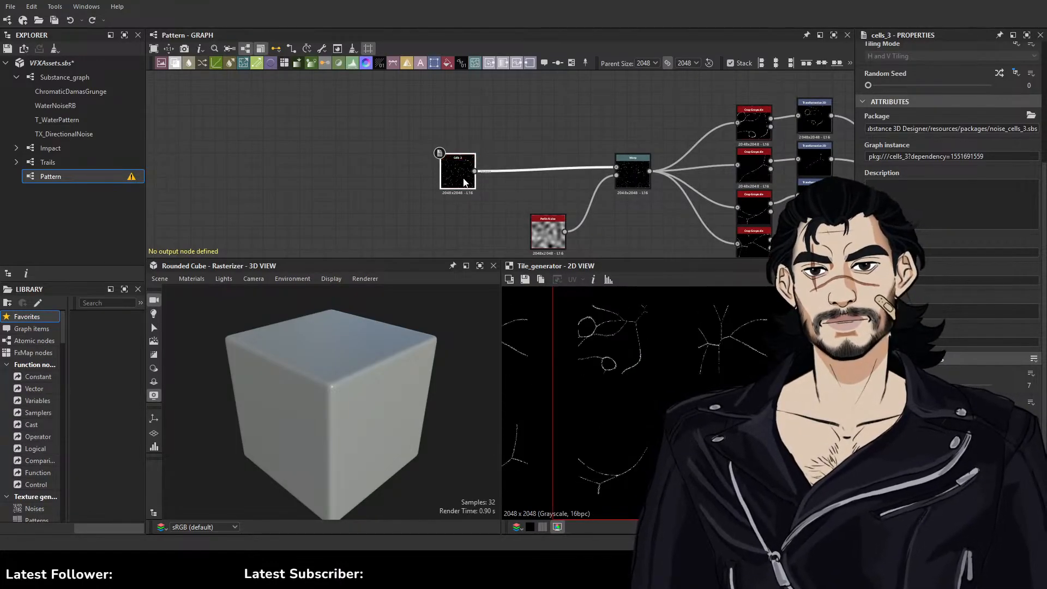
Move Cells 3 further from the Warp and add an Edge Detect node fed by it in the gap
{"action": "left_click_drag", "start_coordinate": [464, 182], "coordinate": [409, 184]}
{"action": "middle_click_drag", "start_coordinate": [750, 174], "coordinate": [636, 159]}
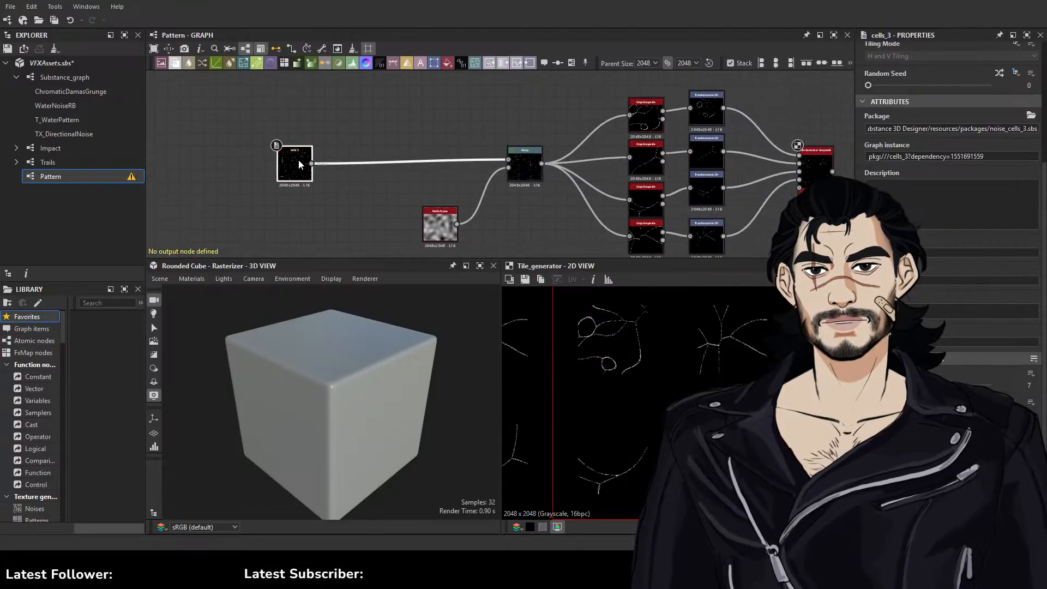
{"action": "left_click_drag", "start_coordinate": [310, 157], "coordinate": [403, 140]}
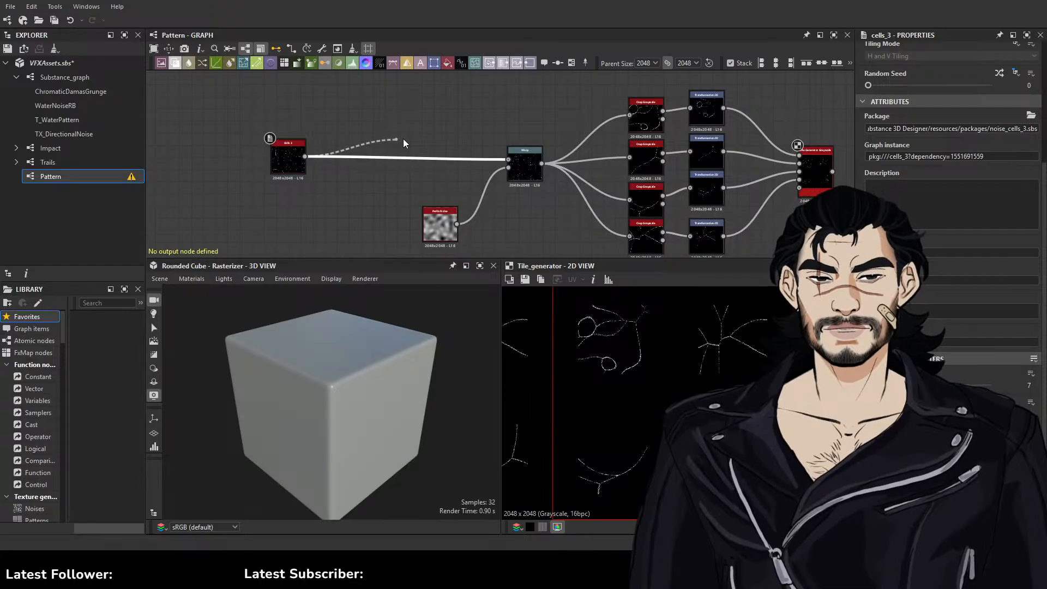
{"action": "key", "text": "Return"}
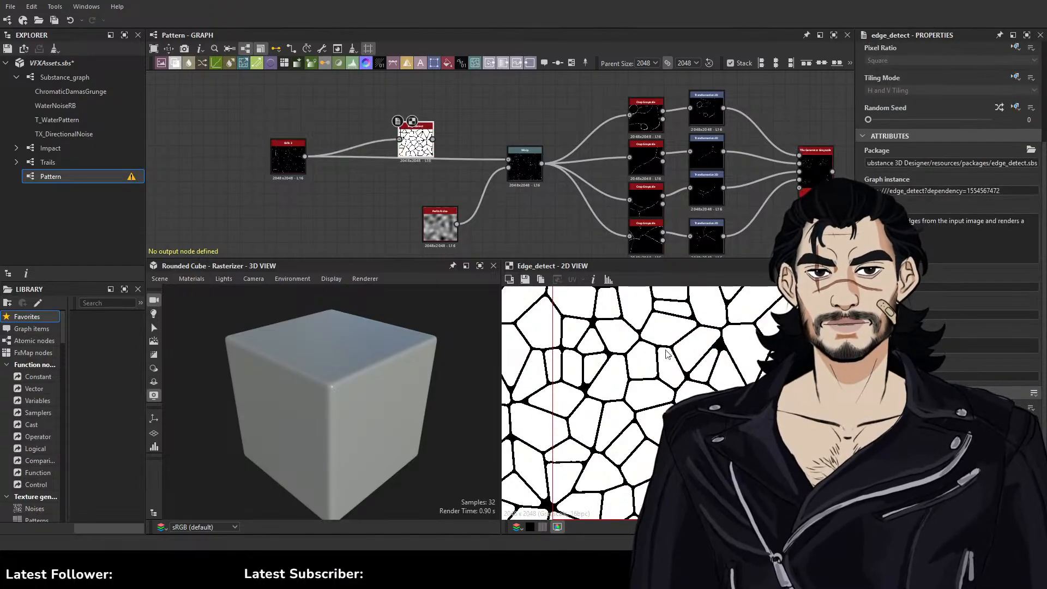
{"action": "left_click_drag", "start_coordinate": [420, 140], "coordinate": [413, 152]}
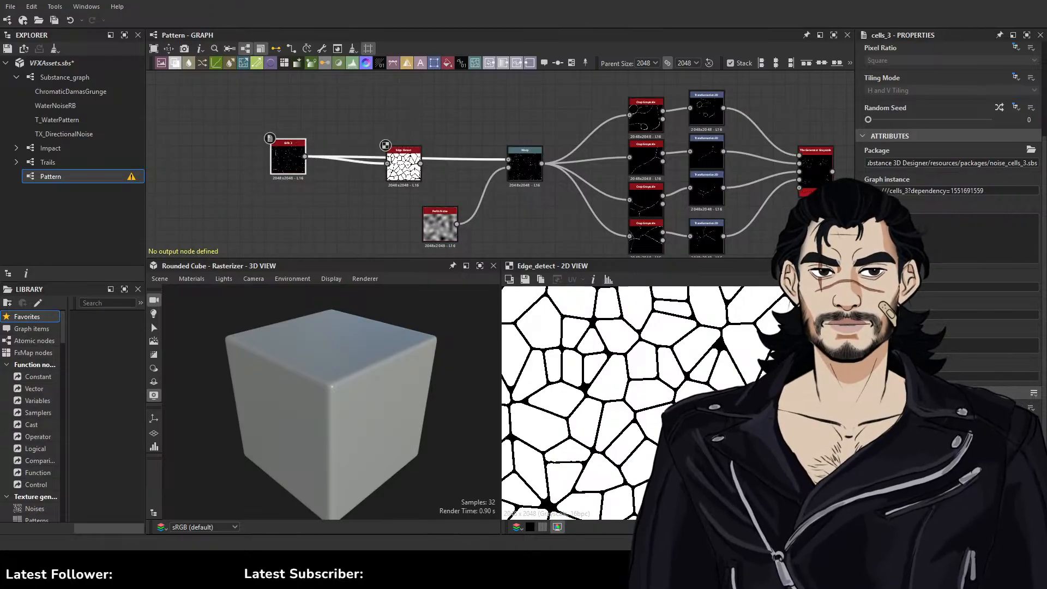
Feed the Warp's main input from the Edge Detect instead of directly from Cells 3
{"action": "left_click", "coordinate": [413, 147]}
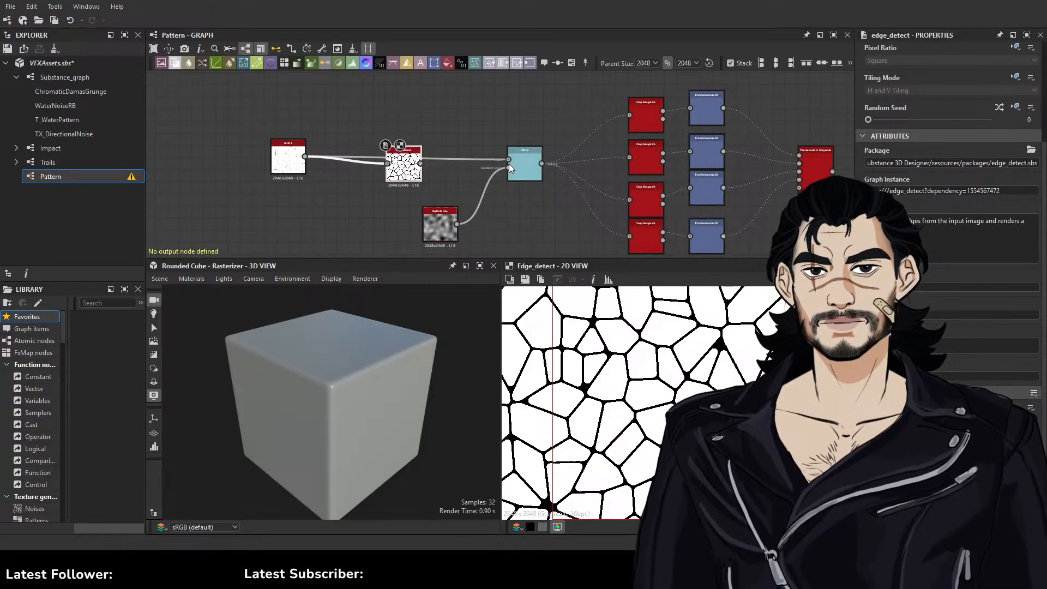
{"action": "left_click_drag", "start_coordinate": [394, 168], "coordinate": [373, 163]}
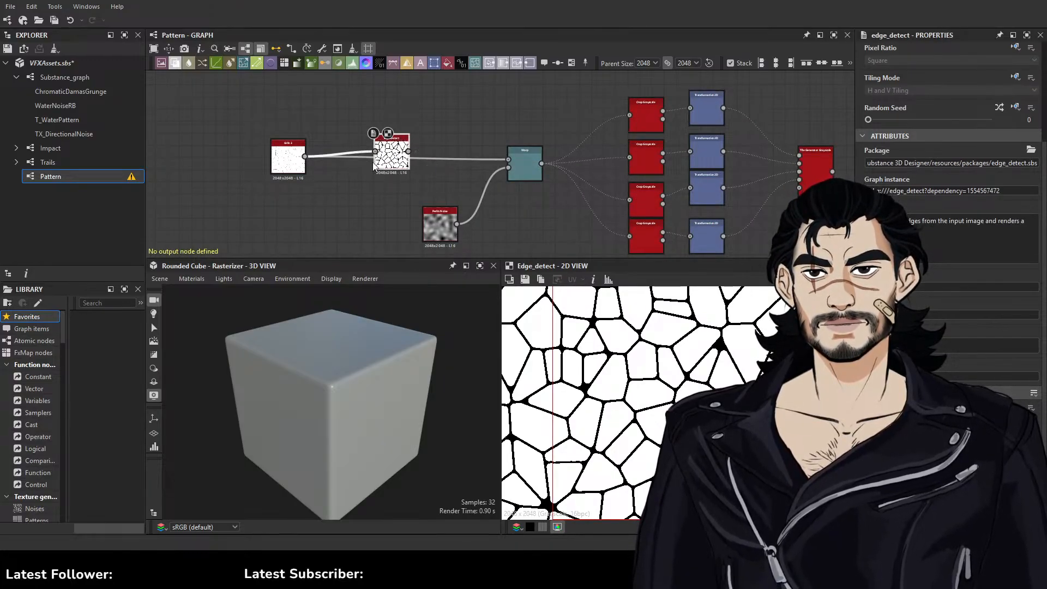
{"action": "left_click", "coordinate": [276, 172]}
{"action": "scroll", "coordinate": [481, 201], "scroll_direction": "up", "scroll_amount": 2}
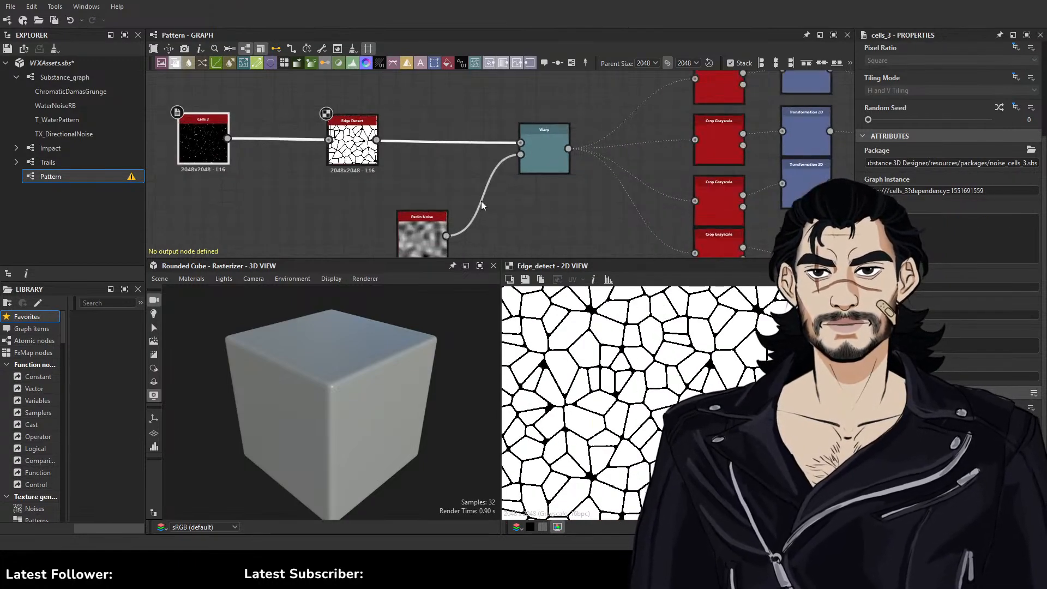
Insert an Invert Grayscale node between the Edge Detect and the Warp, and preview the Warp and Tile Generator
{"action": "left_click_drag", "start_coordinate": [379, 136], "coordinate": [328, 136]}
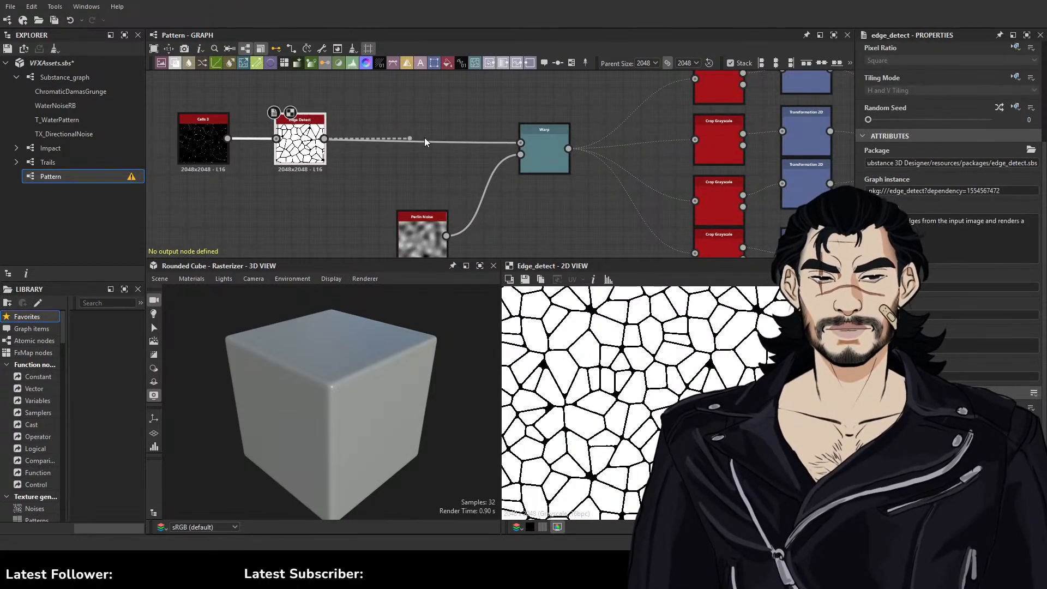
{"action": "key", "text": "Return"}
{"action": "left_click_drag", "start_coordinate": [463, 131], "coordinate": [526, 142]}
{"action": "double_click", "coordinate": [540, 150]}
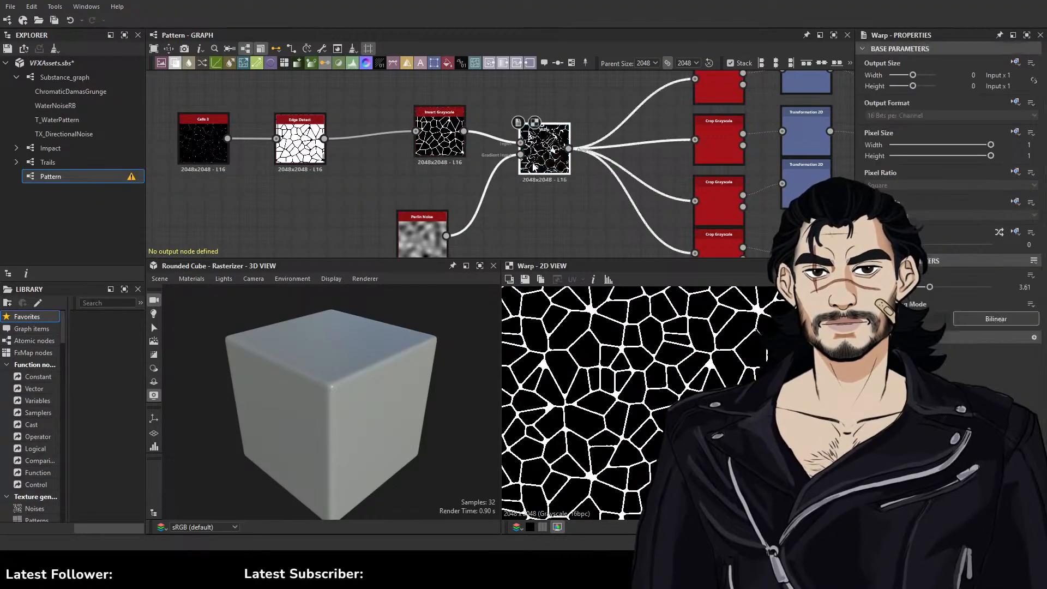
{"action": "middle_click_drag", "start_coordinate": [763, 202], "coordinate": [574, 185]}
{"action": "left_click", "coordinate": [769, 147]}
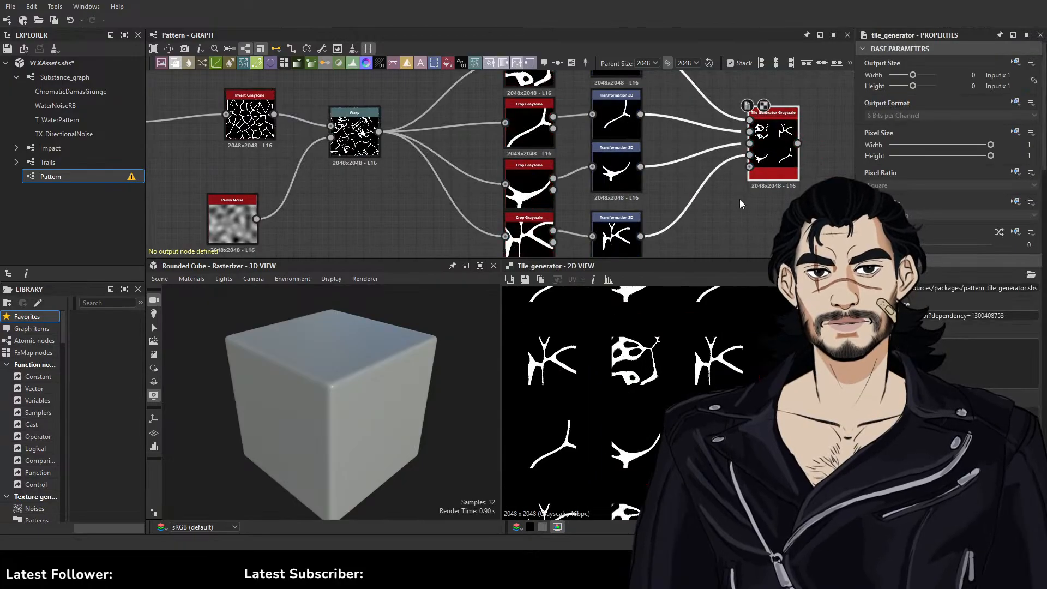
Adjust the Edge Detect's settings to thin the cell lines and check the tiled pieces
{"action": "middle_click_drag", "start_coordinate": [377, 169], "coordinate": [421, 162]}
{"action": "left_click", "coordinate": [265, 225]}
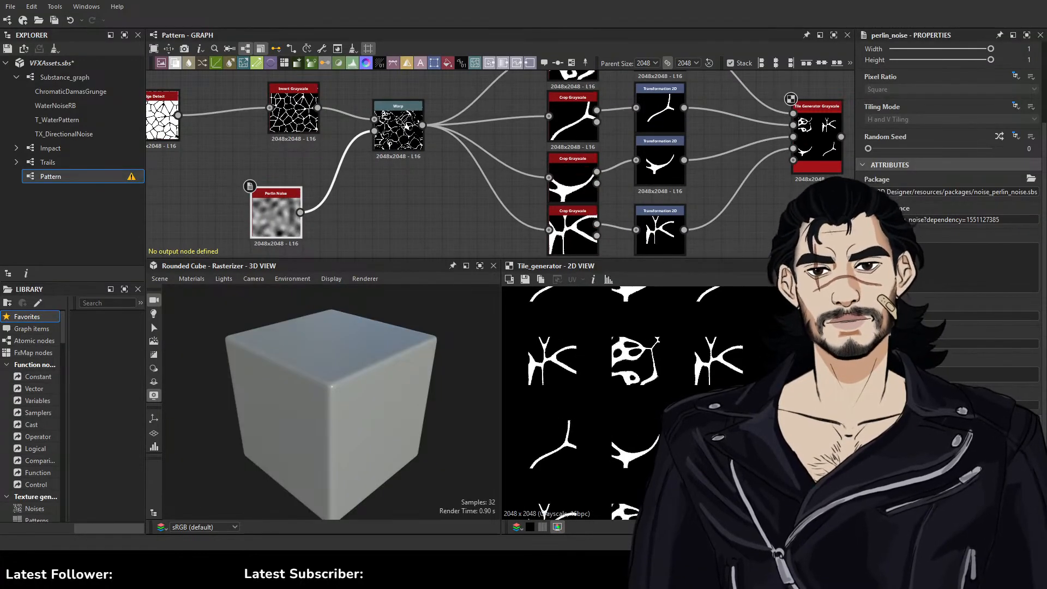
{"action": "left_click", "coordinate": [278, 126]}
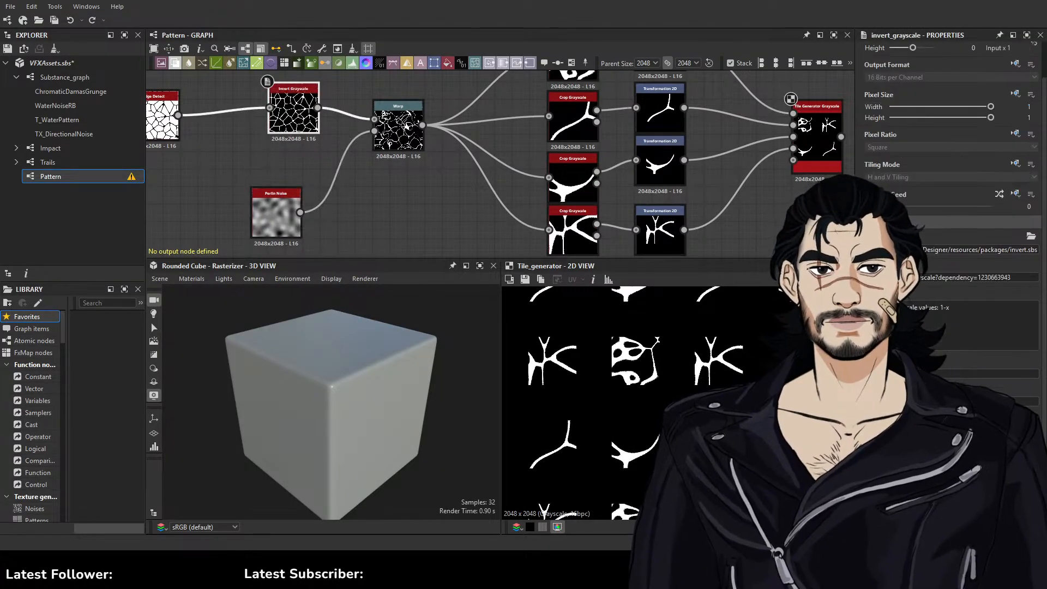
{"action": "left_click", "coordinate": [163, 120]}
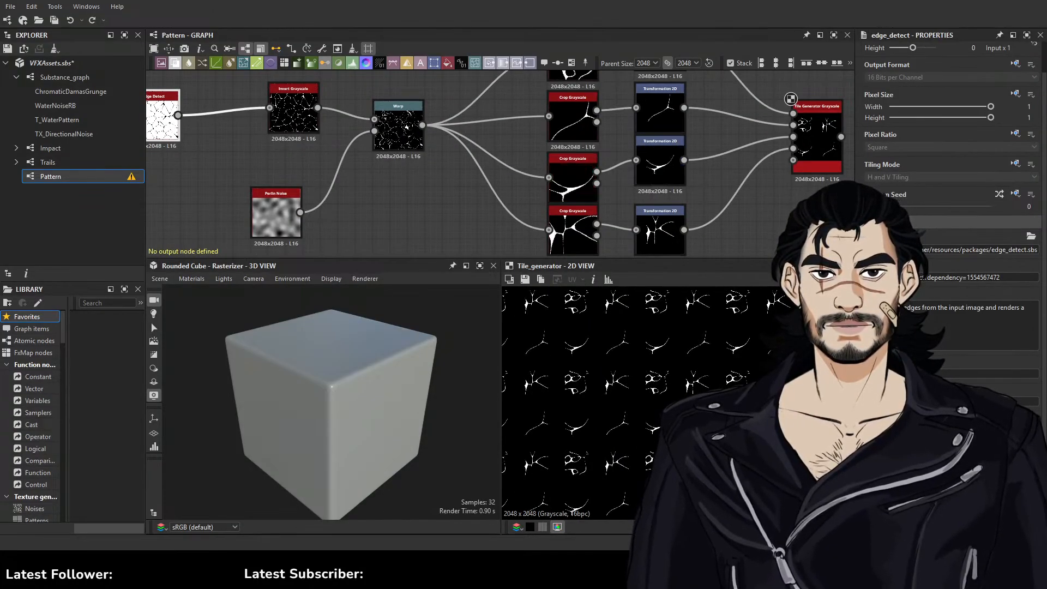
{"action": "scroll", "coordinate": [610, 372], "scroll_direction": "up", "scroll_amount": 2}
{"action": "scroll", "coordinate": [676, 385], "scroll_direction": "up", "scroll_amount": 1}
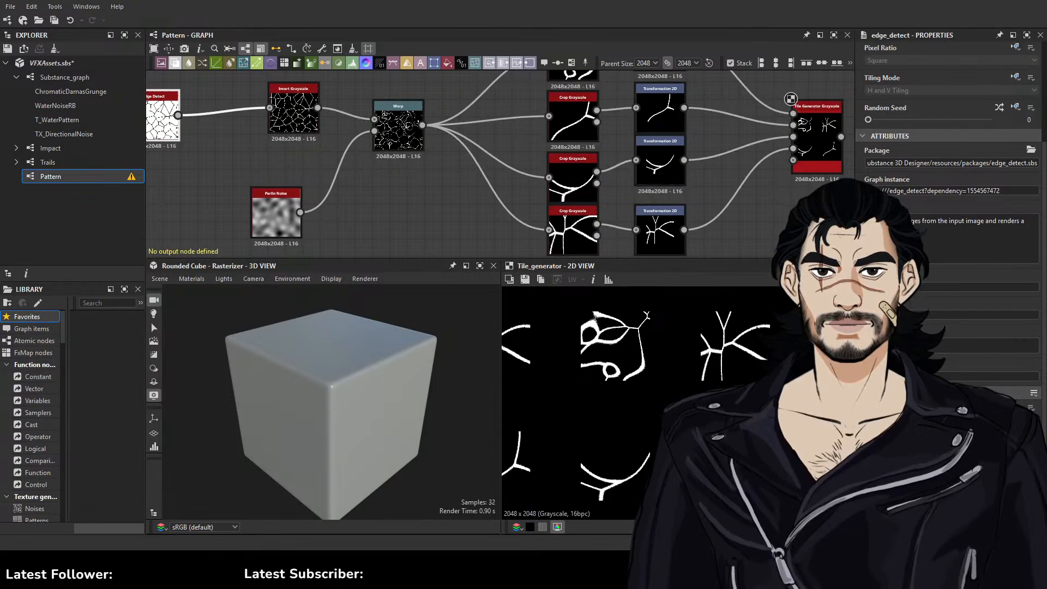
{"action": "scroll", "coordinate": [685, 383], "scroll_direction": "down", "scroll_amount": 1}
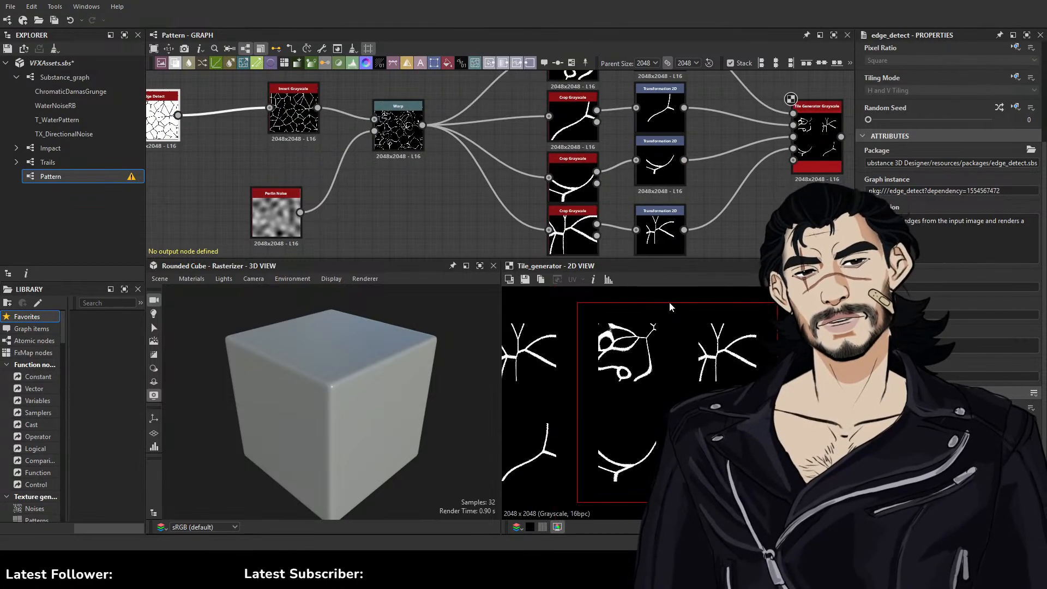
Adjust the Perlin Noise to larger, smoother shapes to straighten the branches in the Tile Generator preview
{"action": "scroll", "coordinate": [462, 183], "scroll_direction": "up", "scroll_amount": 1}
{"action": "middle_click_drag", "start_coordinate": [462, 182], "coordinate": [621, 218]}
{"action": "middle_click_drag", "start_coordinate": [395, 168], "coordinate": [544, 164]}
{"action": "middle_click_drag", "start_coordinate": [592, 204], "coordinate": [581, 164]}
{"action": "left_click", "coordinate": [536, 212]}
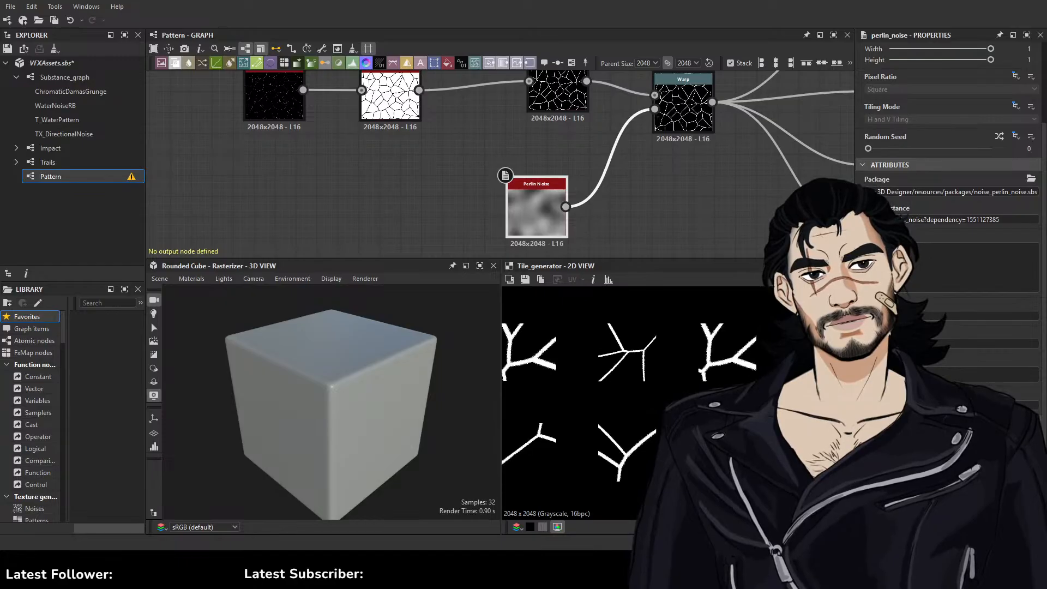
{"action": "scroll", "coordinate": [677, 403], "scroll_direction": "down", "scroll_amount": 3}
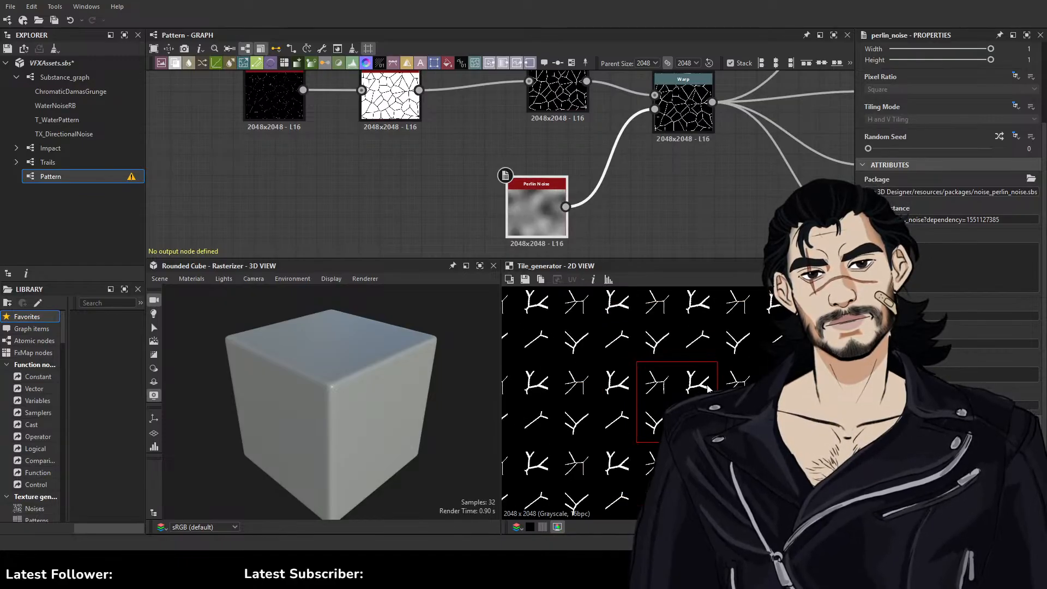
{"action": "scroll", "coordinate": [677, 402], "scroll_direction": "up", "scroll_amount": 1}
Add a Blur HQ Grayscale node fed by the Tile Generator's output
{"action": "middle_click_drag", "start_coordinate": [777, 229], "coordinate": [562, 284]}
{"action": "middle_click_drag", "start_coordinate": [799, 176], "coordinate": [553, 210]}
{"action": "left_click", "coordinate": [718, 202]}
{"action": "middle_click_drag", "start_coordinate": [781, 215], "coordinate": [597, 175]}
{"action": "left_click_drag", "start_coordinate": [591, 170], "coordinate": [679, 168]}
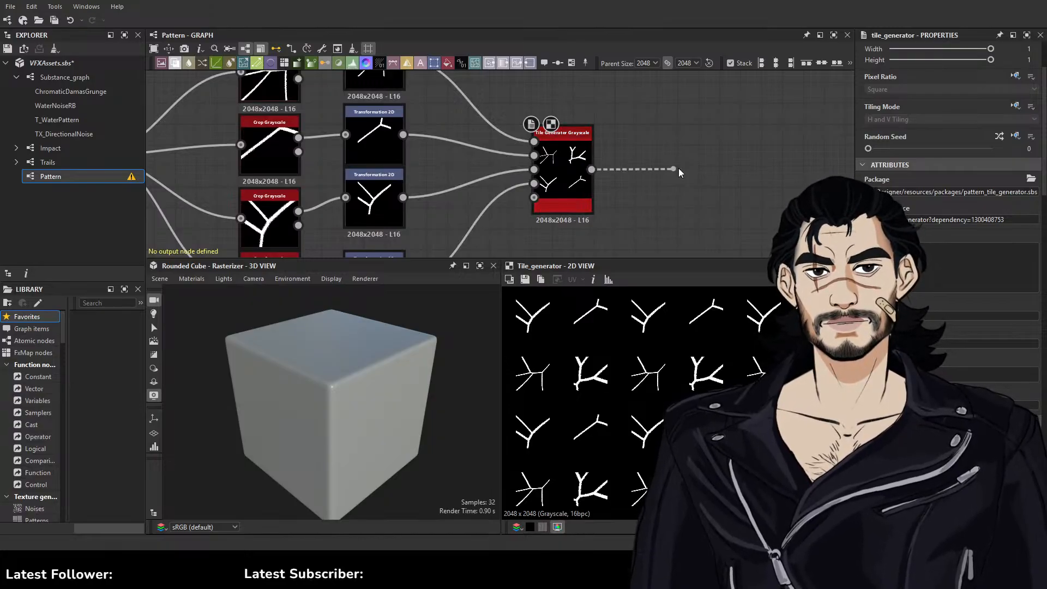
{"action": "key", "text": "Return"}
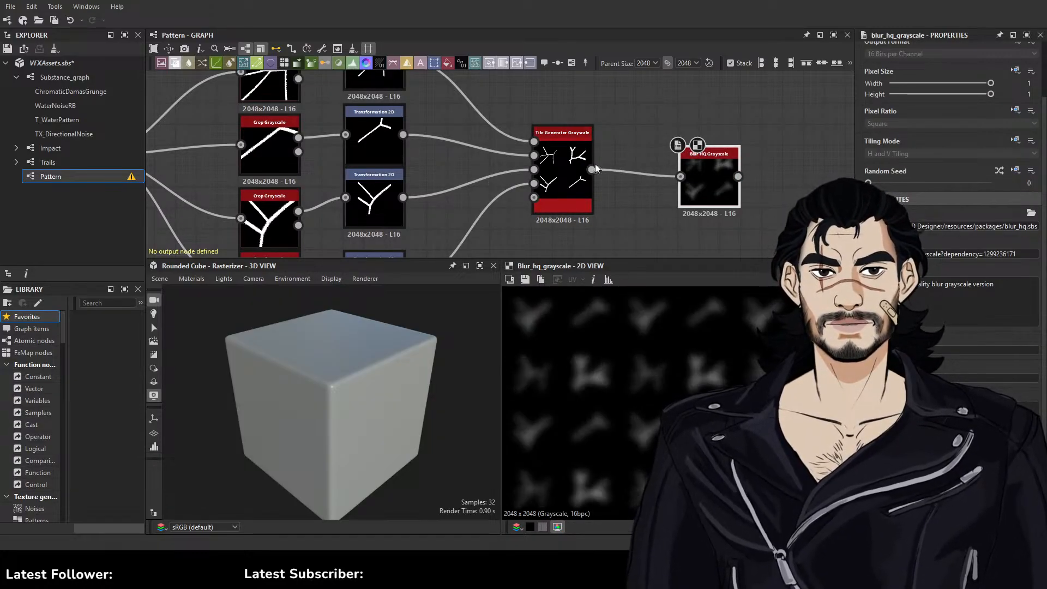
Add a Blend node combining the Tile Generator with its blurred copy and change the blending mode for glowing lines
{"action": "middle_click_drag", "start_coordinate": [675, 170], "coordinate": [591, 158]}
{"action": "left_click_drag", "start_coordinate": [761, 158], "coordinate": [762, 158]}
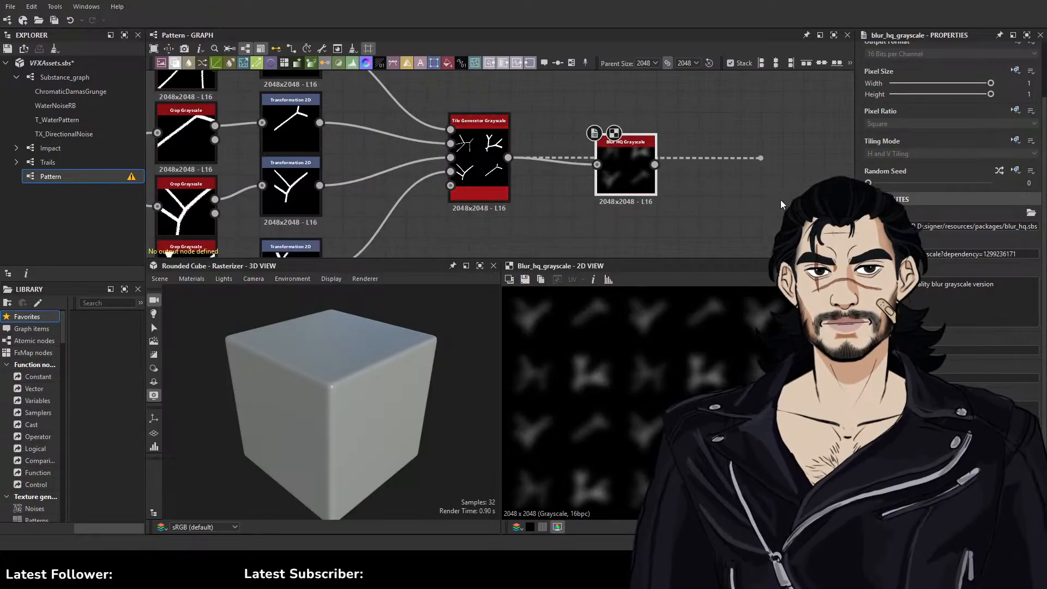
{"action": "left_click", "coordinate": [780, 200]}
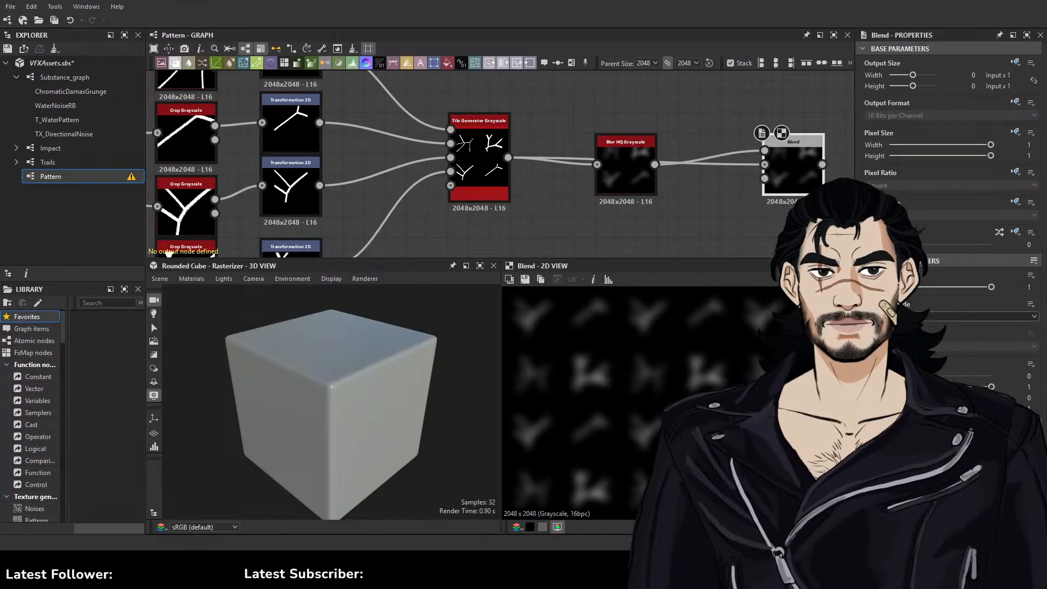
{"action": "scroll", "coordinate": [731, 375], "scroll_direction": "up", "scroll_amount": 5}
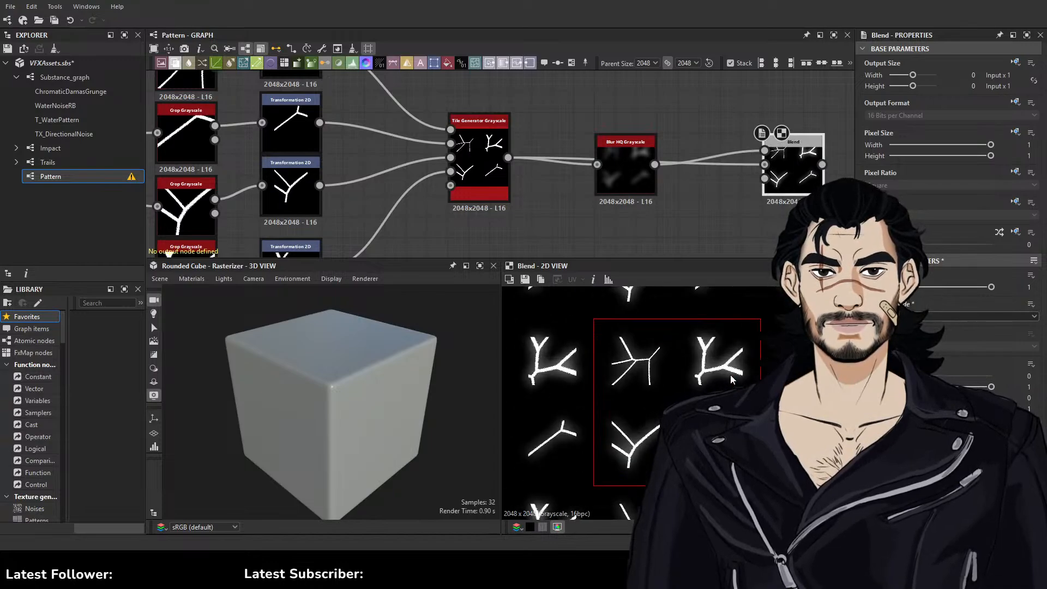
{"action": "scroll", "coordinate": [636, 359], "scroll_direction": "down", "scroll_amount": 1}
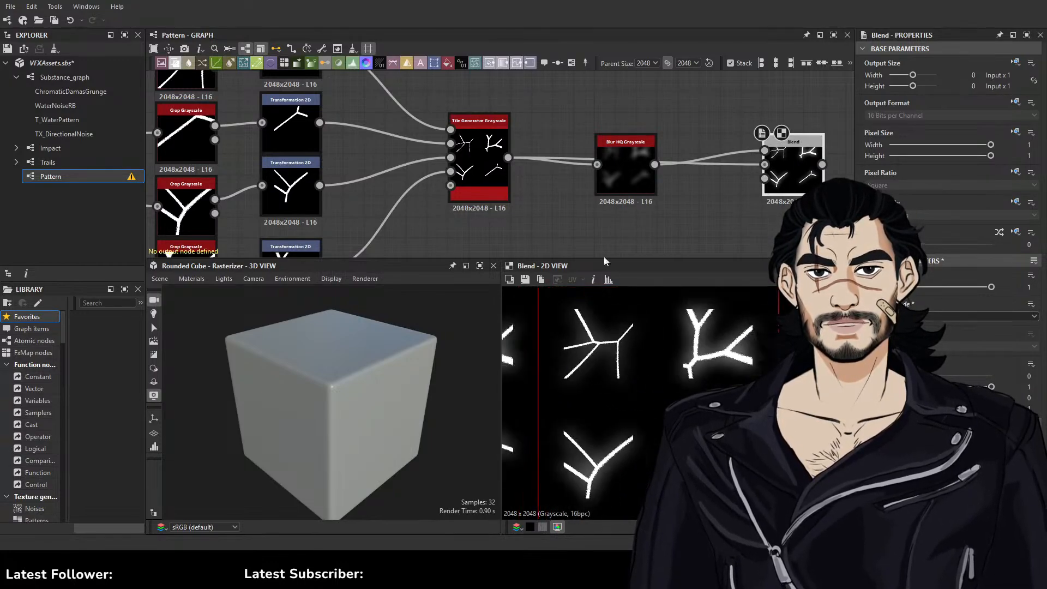
Add a Bevel node fed by the Tile Generator above the blur and set its distance to -0.01
{"action": "middle_click_drag", "start_coordinate": [628, 173], "coordinate": [669, 181]}
{"action": "left_click", "coordinate": [669, 181]}
{"action": "scroll", "coordinate": [905, 273], "scroll_direction": "down", "scroll_amount": 2}
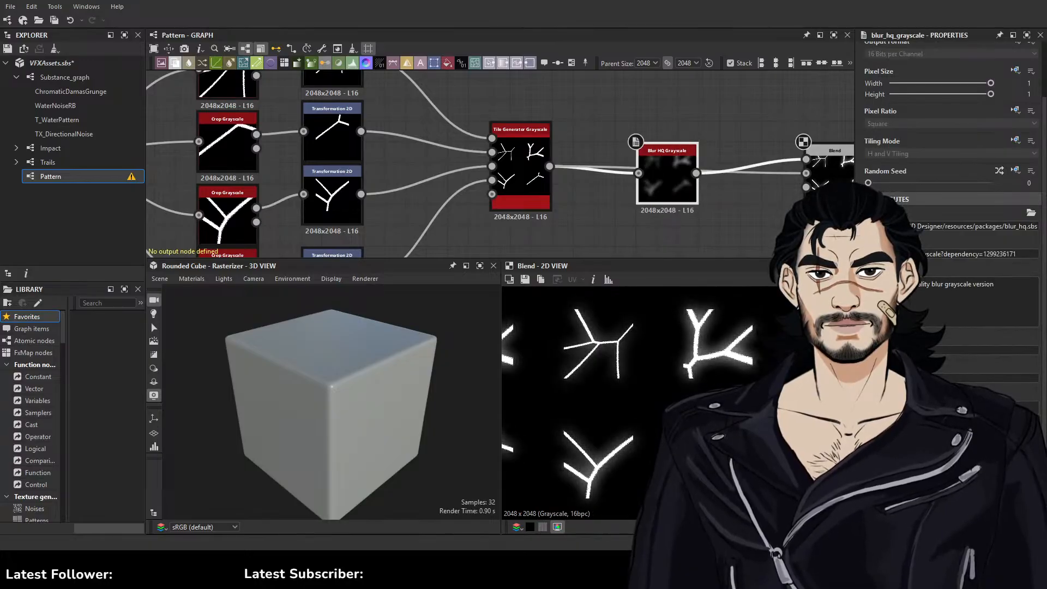
{"action": "middle_click_drag", "start_coordinate": [613, 200], "coordinate": [640, 211]}
{"action": "left_click_drag", "start_coordinate": [577, 178], "coordinate": [715, 79]}
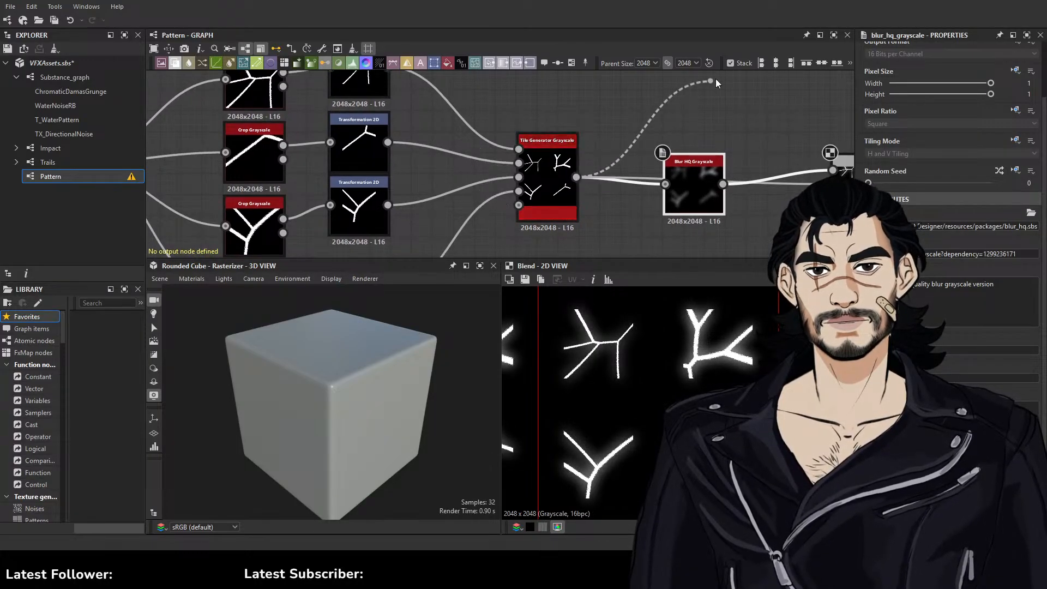
{"action": "key", "text": "Return"}
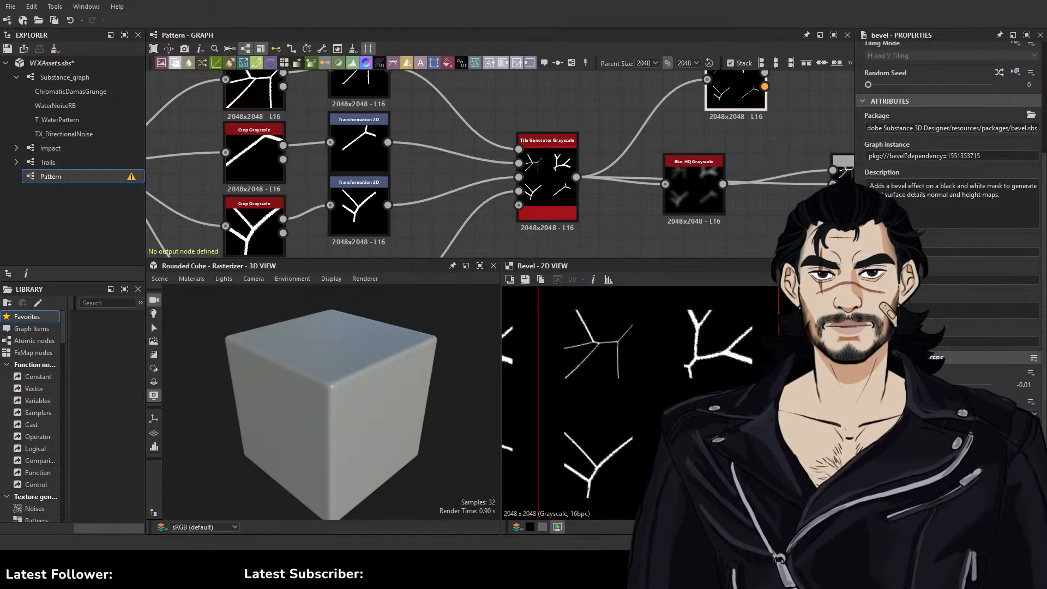
Connect the Bevel's height output to the Blend node's background input and preview the blended result
{"action": "middle_click_drag", "start_coordinate": [738, 107], "coordinate": [686, 122]}
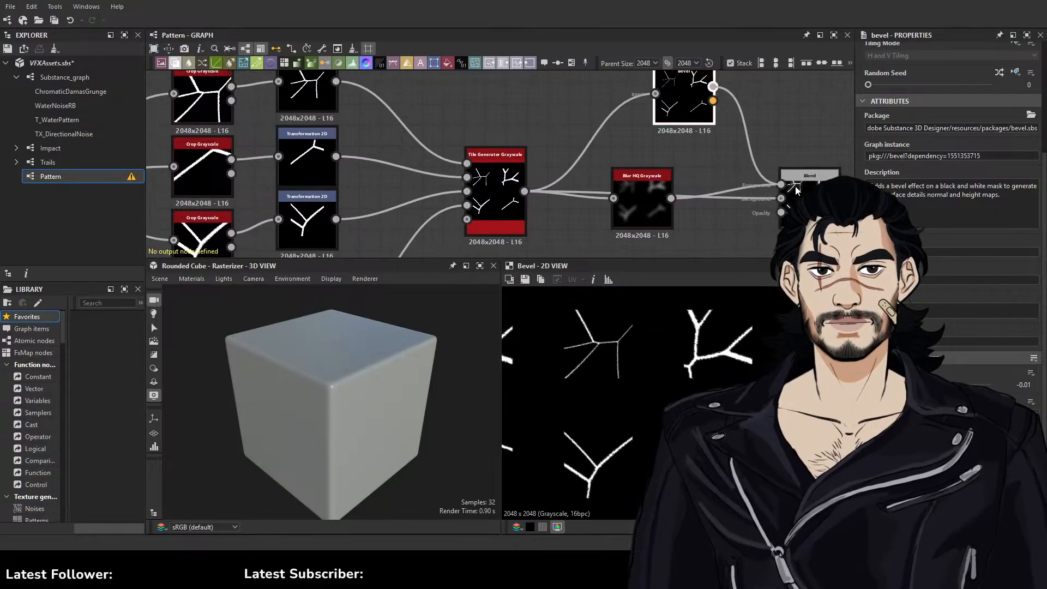
{"action": "left_click", "coordinate": [809, 176]}
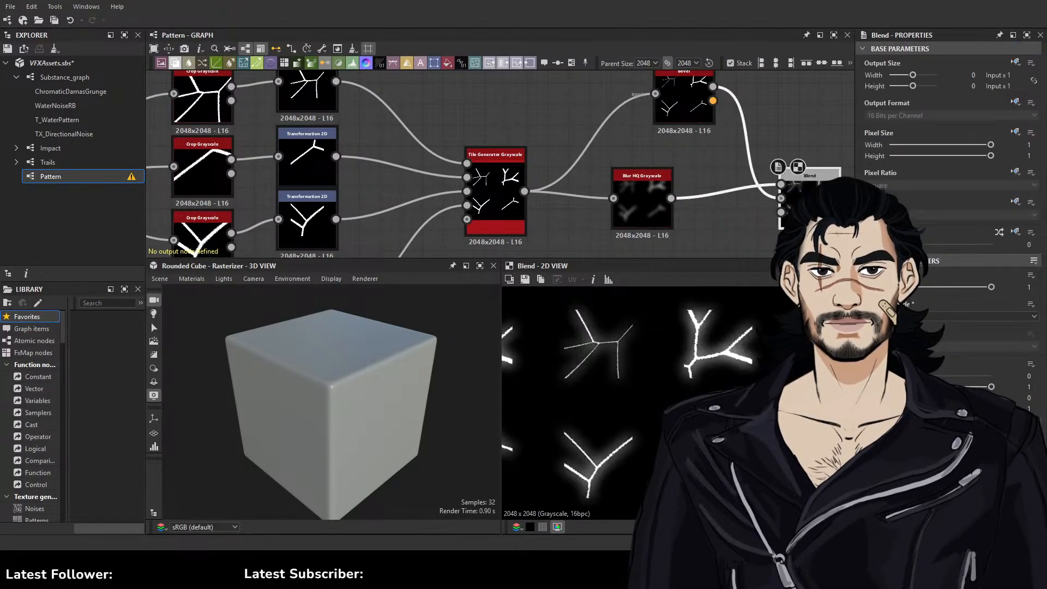
{"action": "scroll", "coordinate": [772, 398], "scroll_direction": "down", "scroll_amount": 2}
{"action": "scroll", "coordinate": [773, 399], "scroll_direction": "up", "scroll_amount": 1}
{"action": "middle_click_drag", "start_coordinate": [663, 146], "coordinate": [667, 165]}
Replace the Bevel with a new one fed by the Tile Generator, reduce its distance, and connect it to the Blend's background input
{"action": "left_click", "coordinate": [680, 125]}
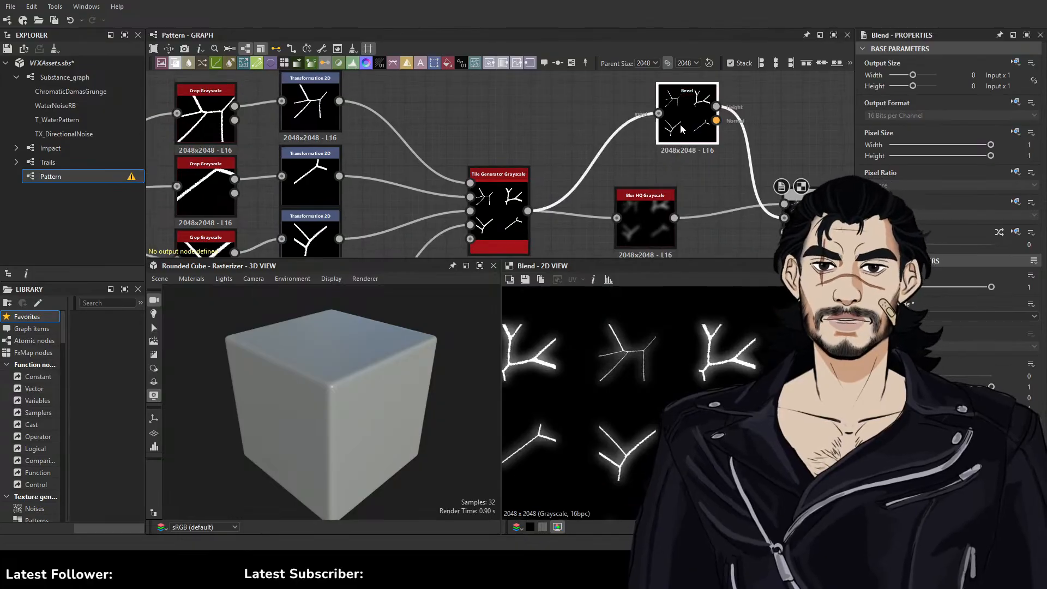
{"action": "key", "text": "Delete"}
{"action": "double_click", "coordinate": [529, 212]}
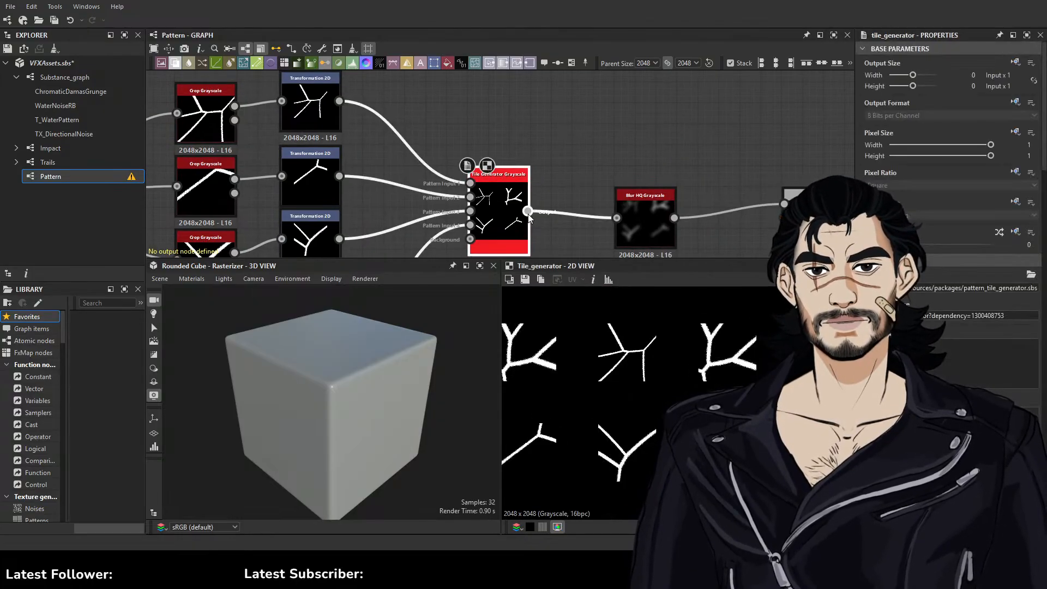
{"action": "left_click_drag", "start_coordinate": [528, 210], "coordinate": [643, 135]}
{"action": "key", "text": "Return"}
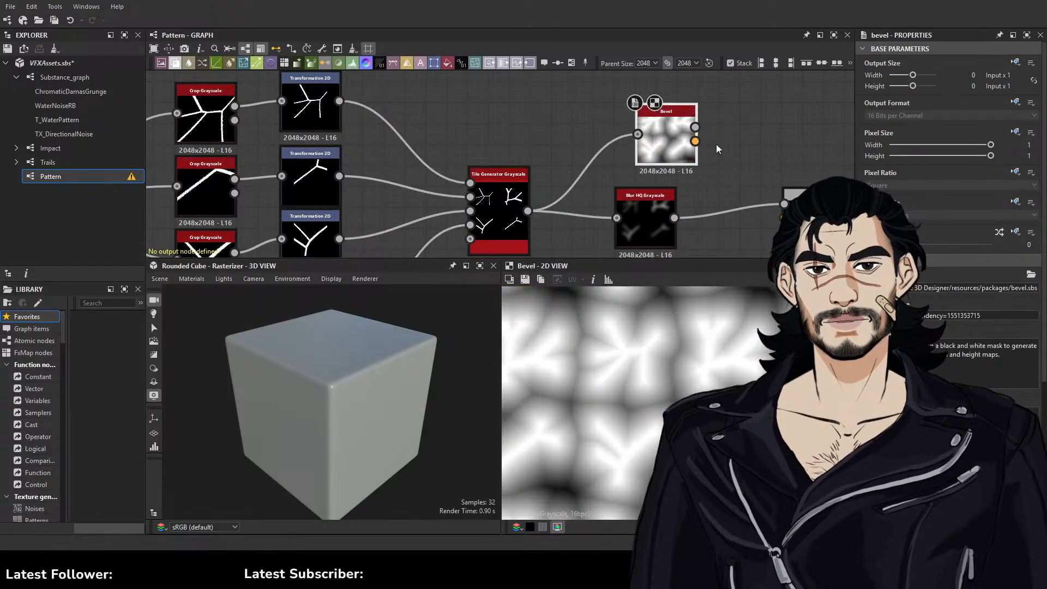
{"action": "scroll", "coordinate": [949, 163], "scroll_direction": "down", "scroll_amount": 2}
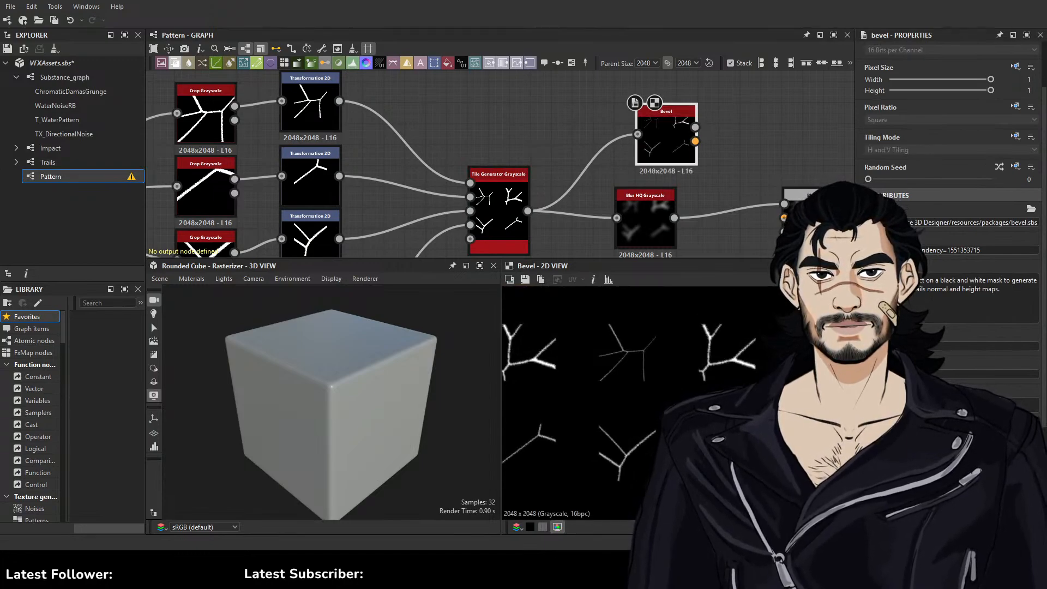
{"action": "scroll", "coordinate": [949, 164], "scroll_direction": "down", "scroll_amount": 2}
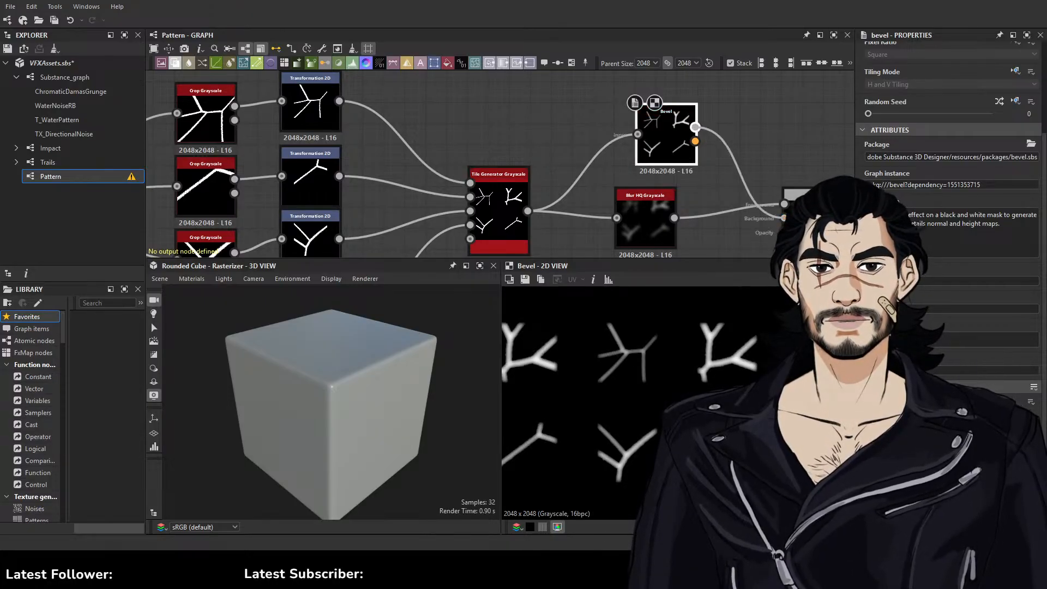
{"action": "double_click", "coordinate": [810, 213]}
{"action": "scroll", "coordinate": [677, 402], "scroll_direction": "down", "scroll_amount": 3}
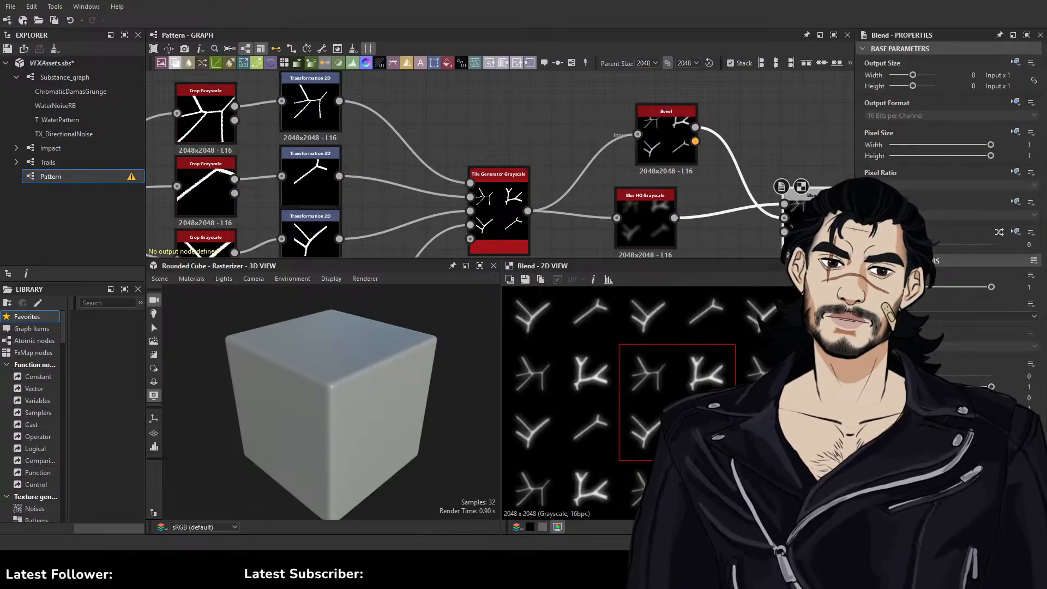
Try shifting the crop areas of the two uppermost Crop Grayscale nodes, then undo the shifts
{"action": "scroll", "coordinate": [678, 402], "scroll_direction": "up", "scroll_amount": 2}
{"action": "middle_click_drag", "start_coordinate": [565, 173], "coordinate": [741, 187]}
{"action": "left_click", "coordinate": [486, 115]}
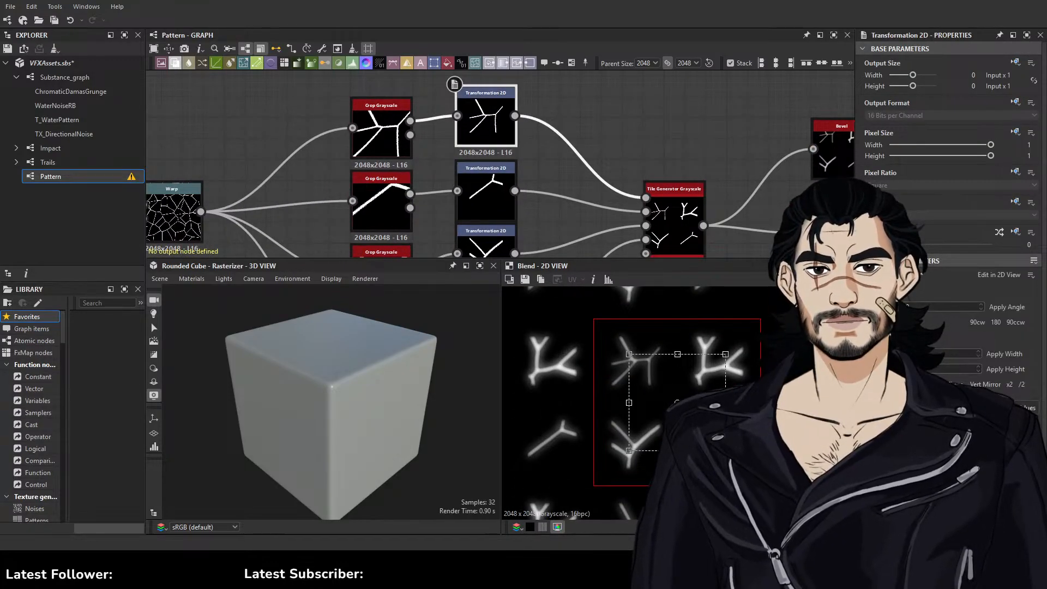
{"action": "left_click", "coordinate": [380, 128]}
{"action": "left_click_drag", "start_coordinate": [645, 372], "coordinate": [647, 390]}
{"action": "key", "text": "ctrl+z"}
{"action": "left_click", "coordinate": [382, 208]}
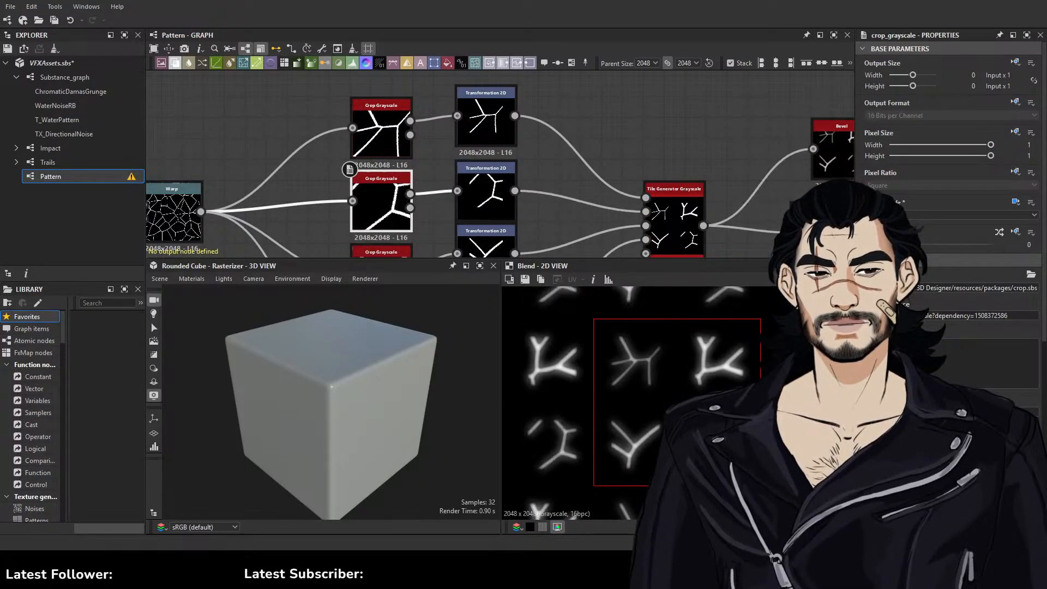
{"action": "key", "text": "ctrl+z"}
Move and resize the second Crop Grayscale node's crop area to capture a different branching piece of the warped cells
{"action": "middle_click_drag", "start_coordinate": [538, 253], "coordinate": [562, 149]}
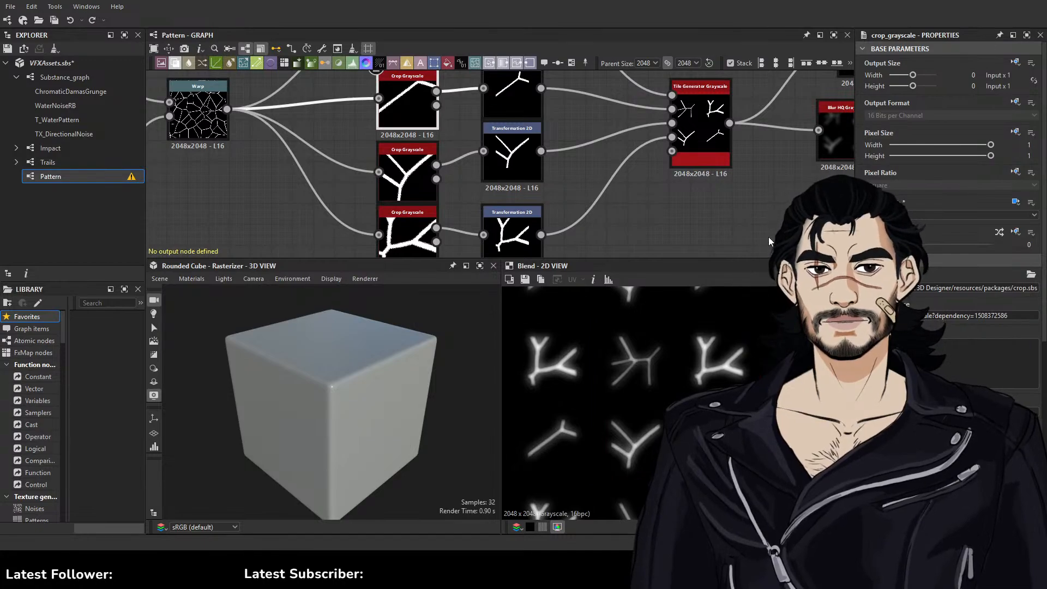
{"action": "middle_click_drag", "start_coordinate": [757, 236], "coordinate": [682, 245]}
{"action": "left_click", "coordinate": [540, 229]}
{"action": "middle_click_drag", "start_coordinate": [540, 230], "coordinate": [609, 294]}
{"action": "left_click", "coordinate": [401, 175]}
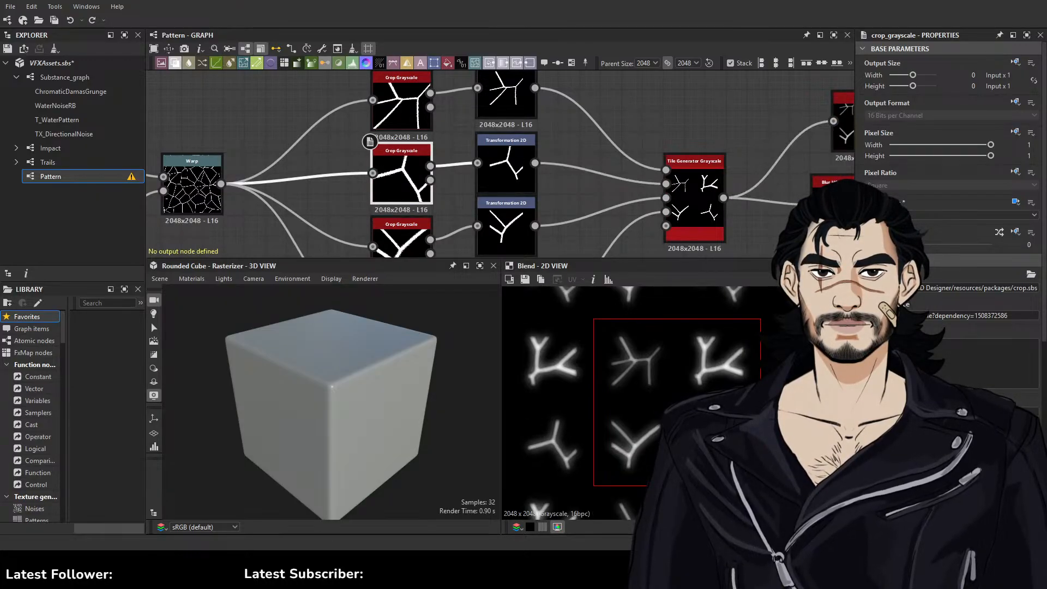
{"action": "left_click_drag", "start_coordinate": [704, 404], "coordinate": [669, 381]}
{"action": "left_click_drag", "start_coordinate": [689, 369], "coordinate": [660, 425]}
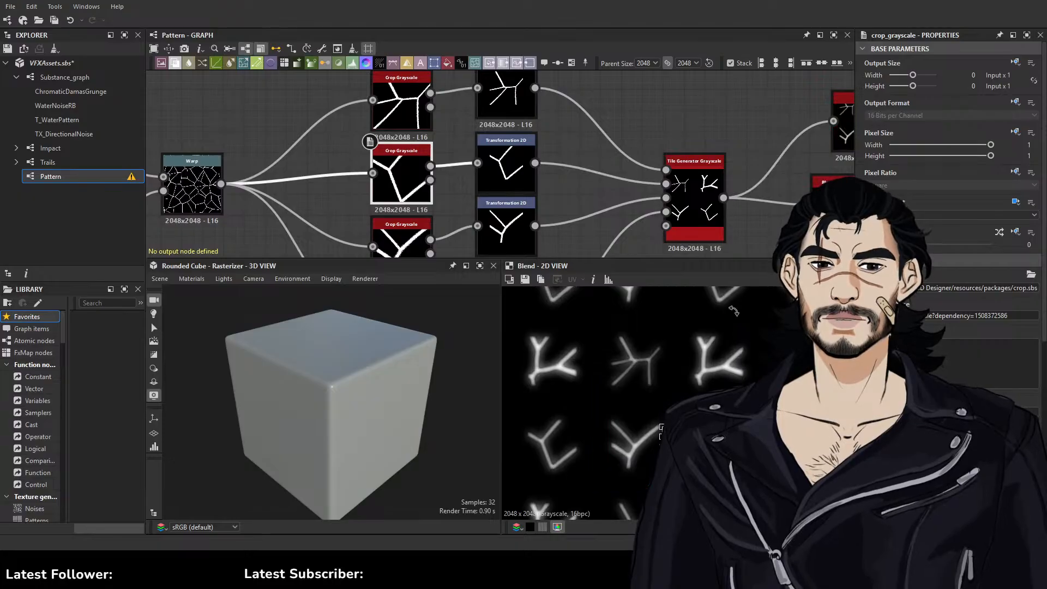
{"action": "left_click", "coordinate": [778, 187]}
Shift the lowest Crop Grayscale node's crop area slightly to reframe its branch shape
{"action": "middle_click_drag", "start_coordinate": [591, 202], "coordinate": [636, 137]}
{"action": "middle_click_drag", "start_coordinate": [615, 225], "coordinate": [623, 158]}
{"action": "left_click", "coordinate": [452, 179]}
{"action": "left_click_drag", "start_coordinate": [736, 405], "coordinate": [740, 397]}
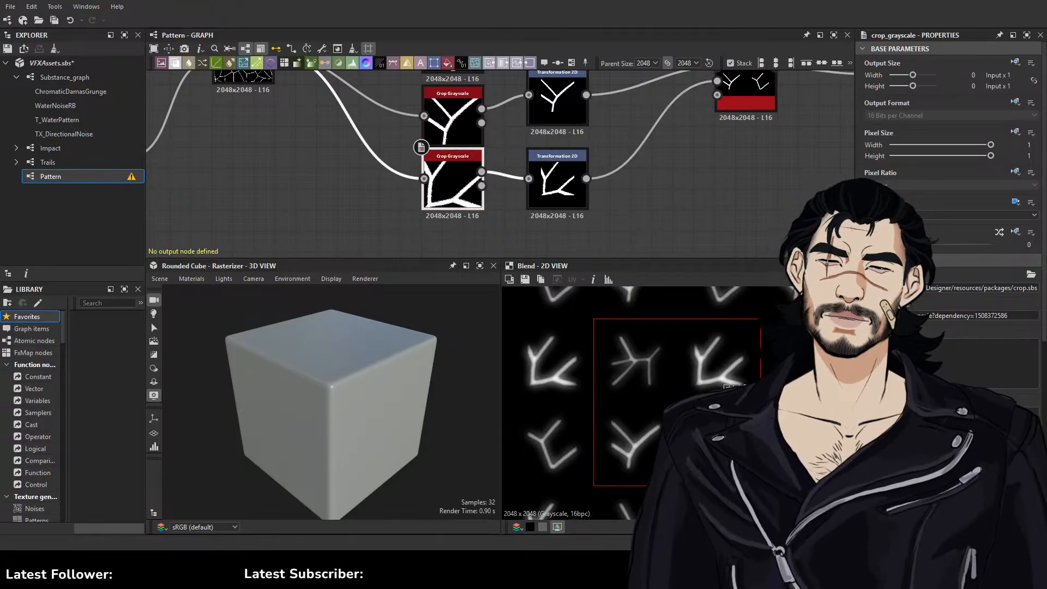
Add a Gradient Map node fed by the Blend node's output
{"action": "middle_click_drag", "start_coordinate": [790, 148], "coordinate": [673, 171]}
{"action": "middle_click_drag", "start_coordinate": [742, 143], "coordinate": [556, 202]}
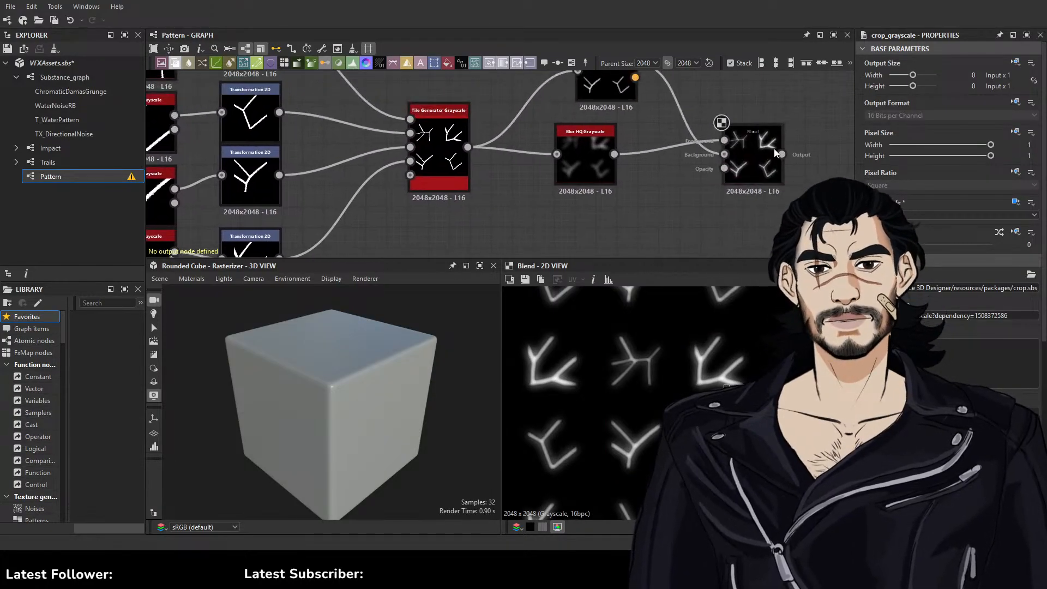
{"action": "left_click", "coordinate": [748, 157]}
{"action": "middle_click_drag", "start_coordinate": [817, 143], "coordinate": [666, 169]}
{"action": "left_click_drag", "start_coordinate": [630, 184], "coordinate": [758, 192]}
{"action": "key", "text": "Return"}
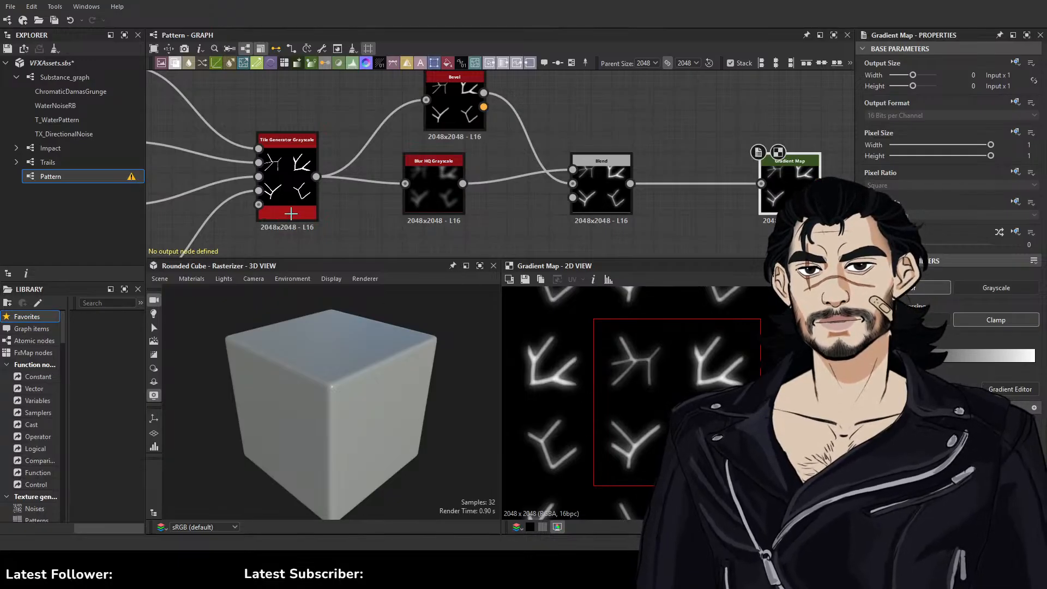
Try coloring the Gradient Map by picking gradients from the screen, first red and then a soft pink
{"action": "left_click", "coordinate": [692, 319]}
{"action": "key", "text": "ctrl+z"}
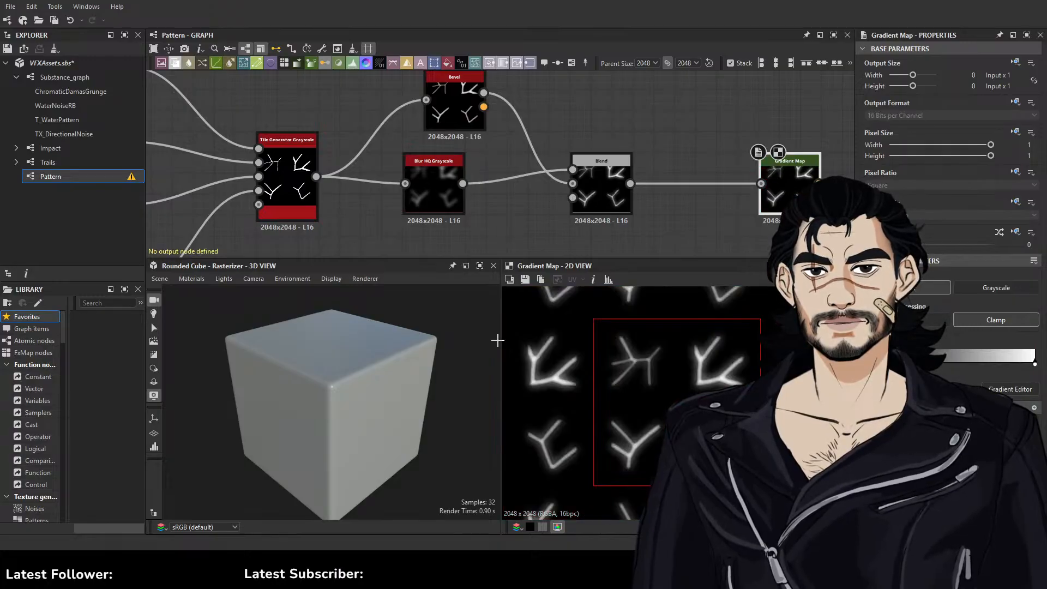
{"action": "left_click", "coordinate": [539, 295]}
{"action": "key", "text": "Escape"}
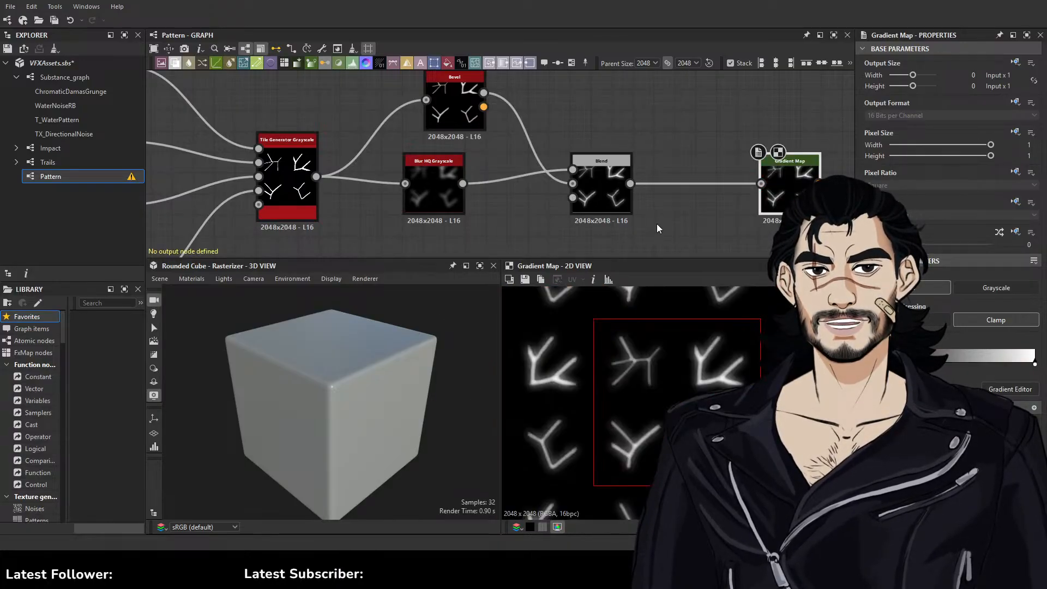
{"action": "left_click", "coordinate": [521, 328]}
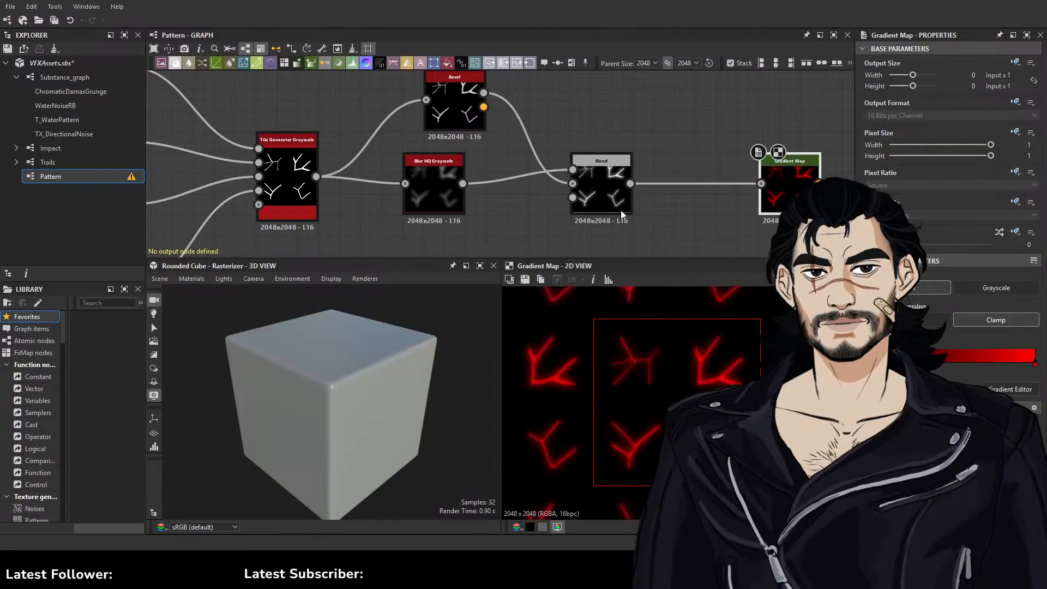
{"action": "left_click_drag", "start_coordinate": [523, 403], "coordinate": [447, 306]}
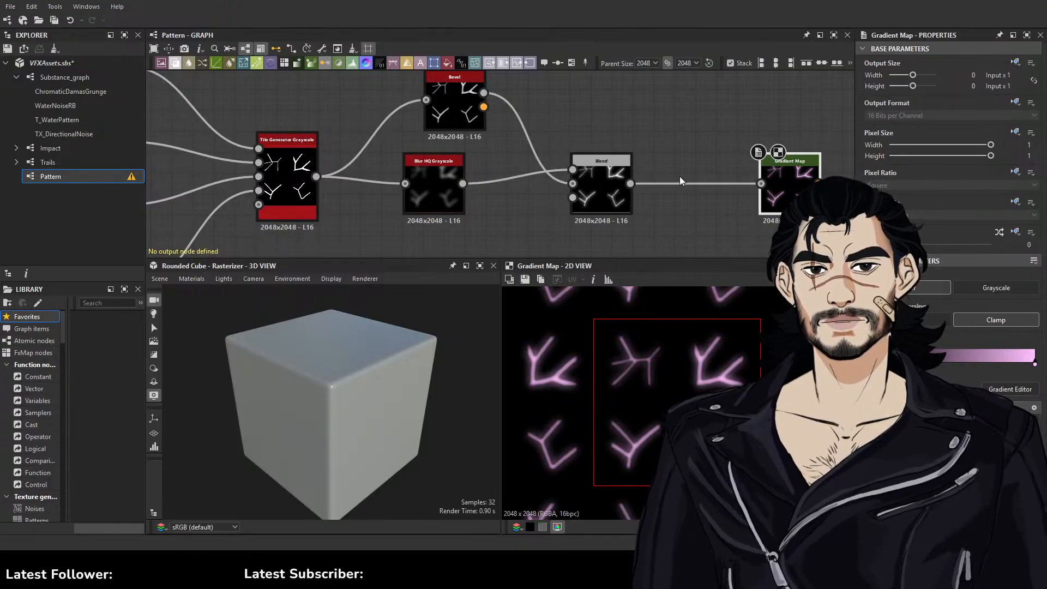
Try a Gradient (Dynamic) node on the Blend node's output, then delete it
{"action": "middle_click_drag", "start_coordinate": [750, 116], "coordinate": [550, 120]}
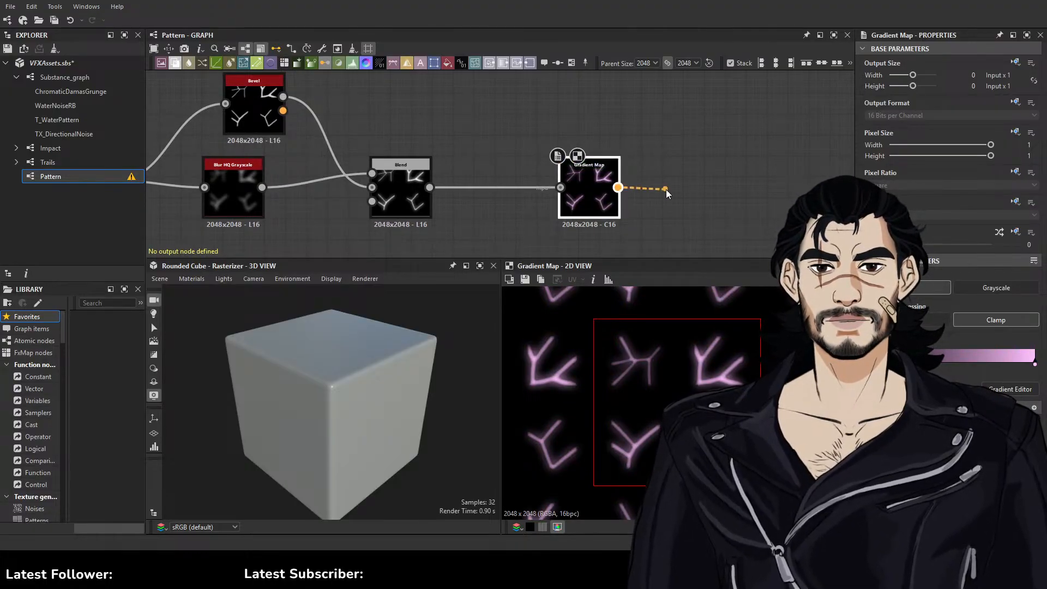
{"action": "left_click_drag", "start_coordinate": [665, 188], "coordinate": [701, 188]}
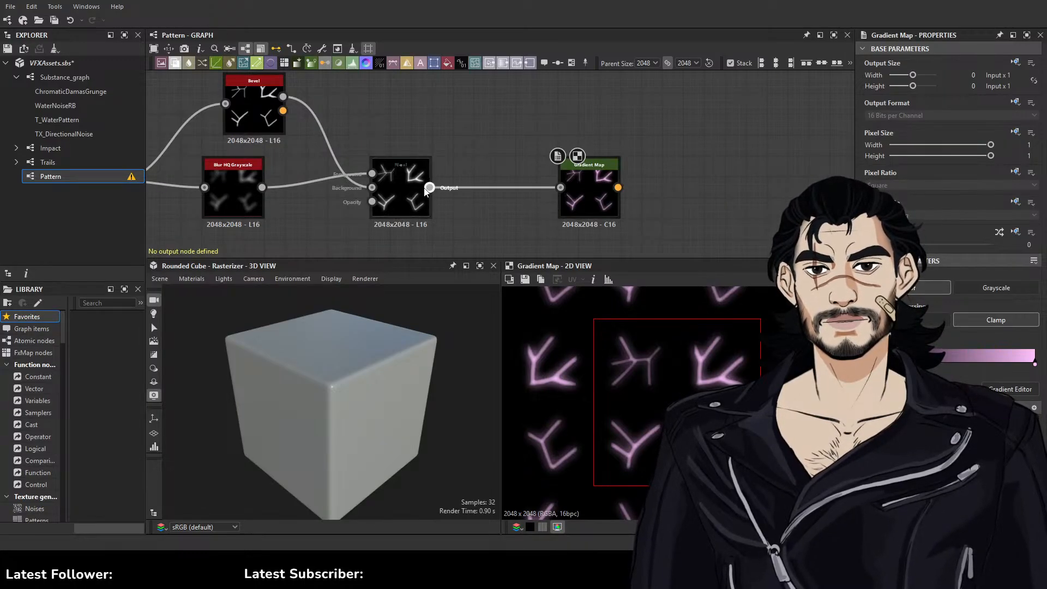
{"action": "left_click_drag", "start_coordinate": [430, 187], "coordinate": [502, 158]}
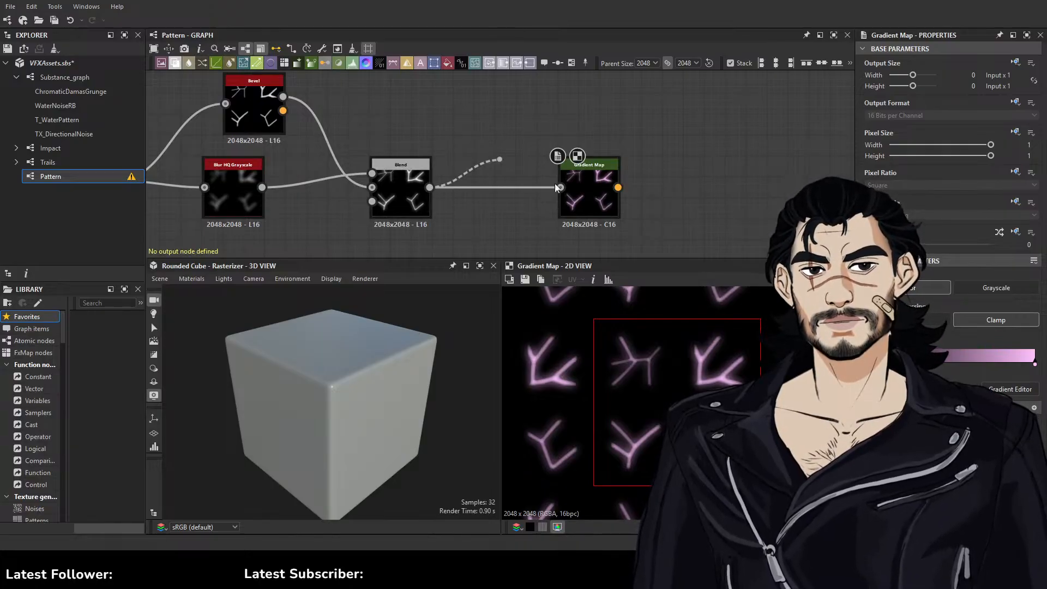
{"action": "left_click", "coordinate": [568, 202]}
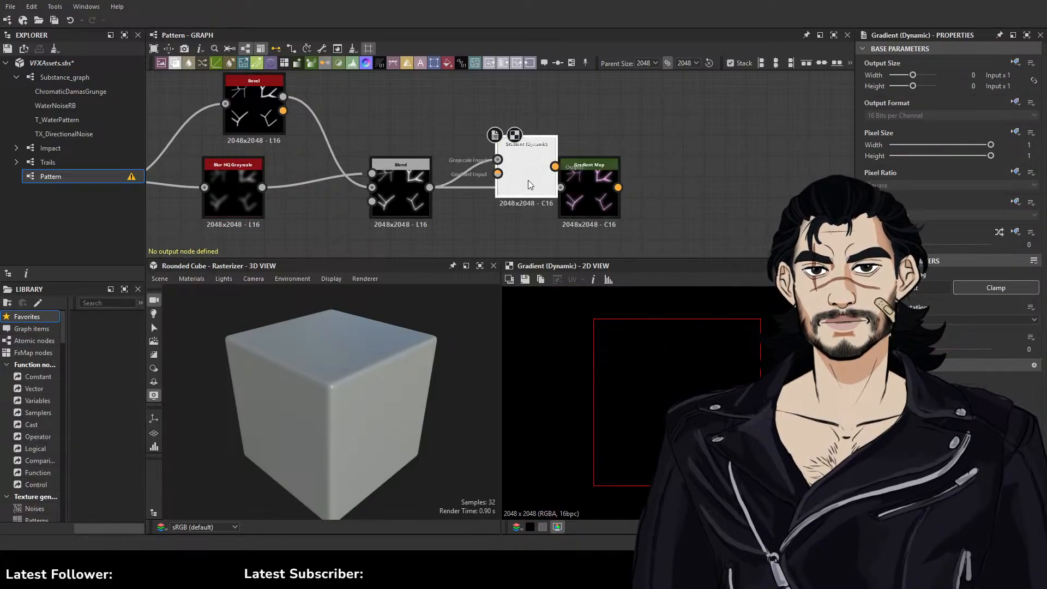
{"action": "key", "text": "Delete"}
Try a stronger magenta-to-pink gradient in the Gradient Map and preview it on the tiled branches
{"action": "double_click", "coordinate": [571, 198]}
{"action": "scroll", "coordinate": [682, 401], "scroll_direction": "up", "scroll_amount": 3}
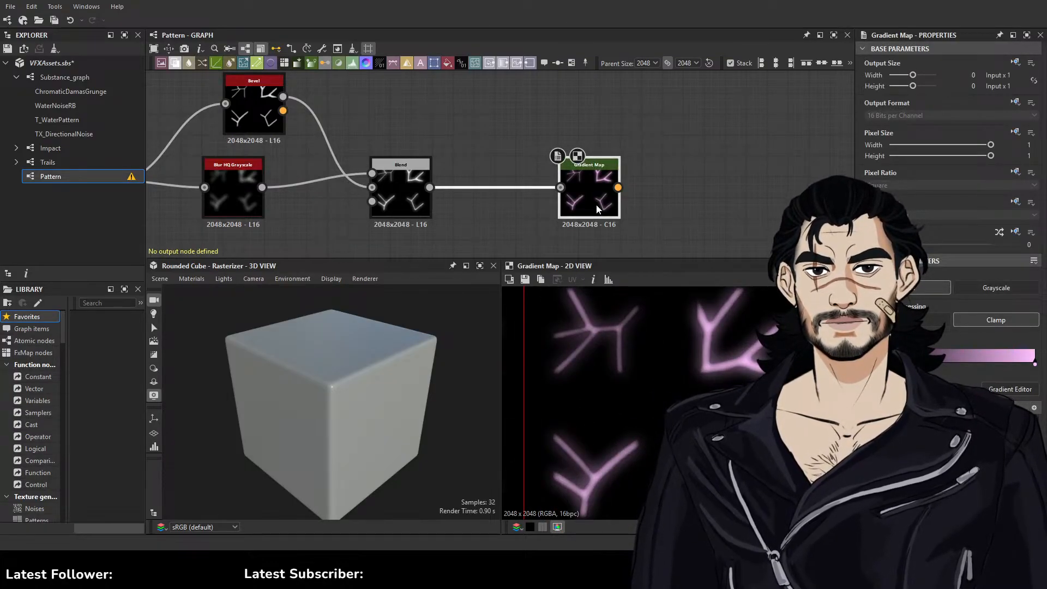
{"action": "left_click_drag", "start_coordinate": [490, 358], "coordinate": [528, 378]}
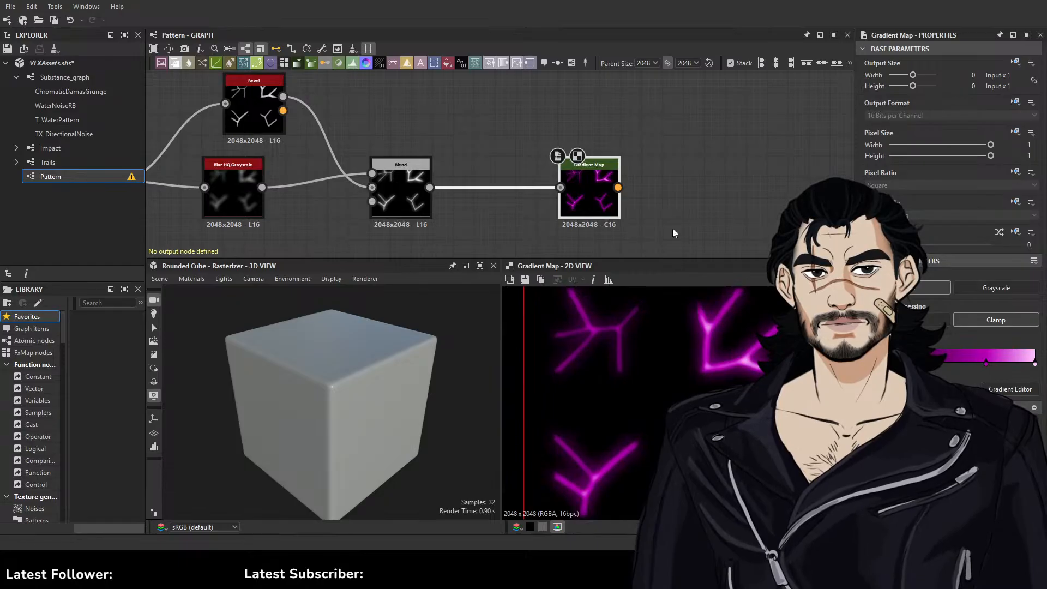
{"action": "scroll", "coordinate": [698, 386], "scroll_direction": "down", "scroll_amount": 3}
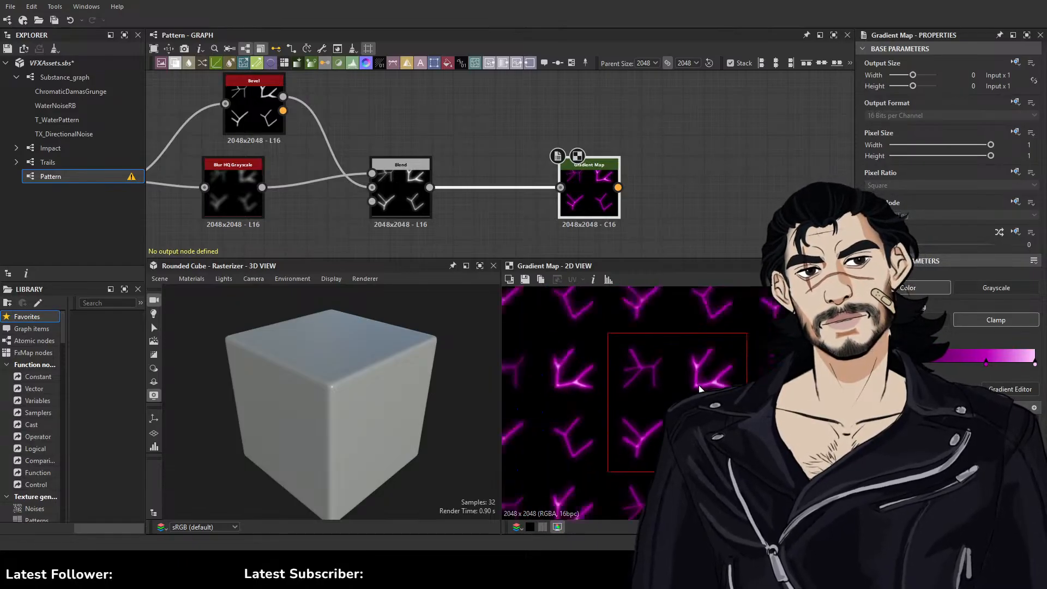
{"action": "scroll", "coordinate": [702, 380], "scroll_direction": "down", "scroll_amount": 2}
{"action": "scroll", "coordinate": [704, 376], "scroll_direction": "up", "scroll_amount": 4}
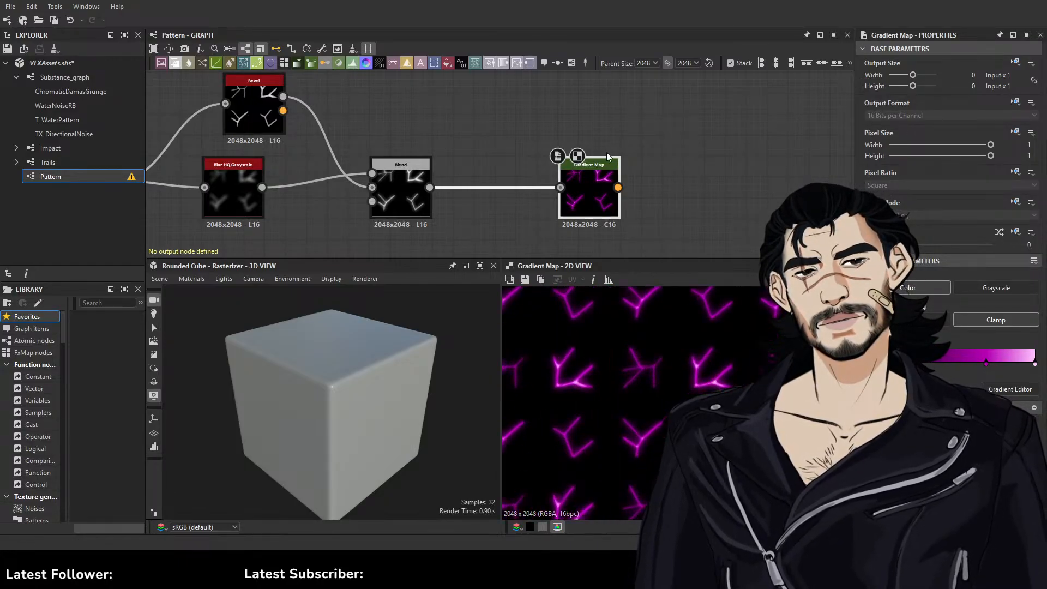
Undo the magenta, pink and red color changes made to the Gradient Map
{"action": "key", "text": "ctrl+z"}
{"action": "key", "text": "ctrl+z"}
{"action": "key", "text": "ctrl+z"}
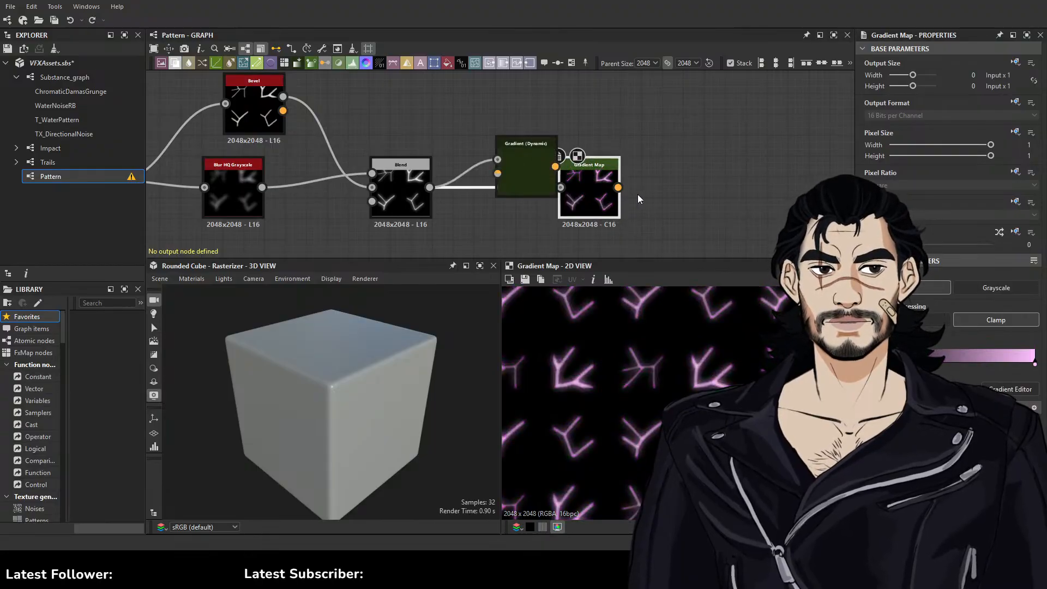
{"action": "key", "text": "ctrl+z"}
{"action": "key", "text": "ctrl+z"}
{"action": "key", "text": "ctrl+z"}
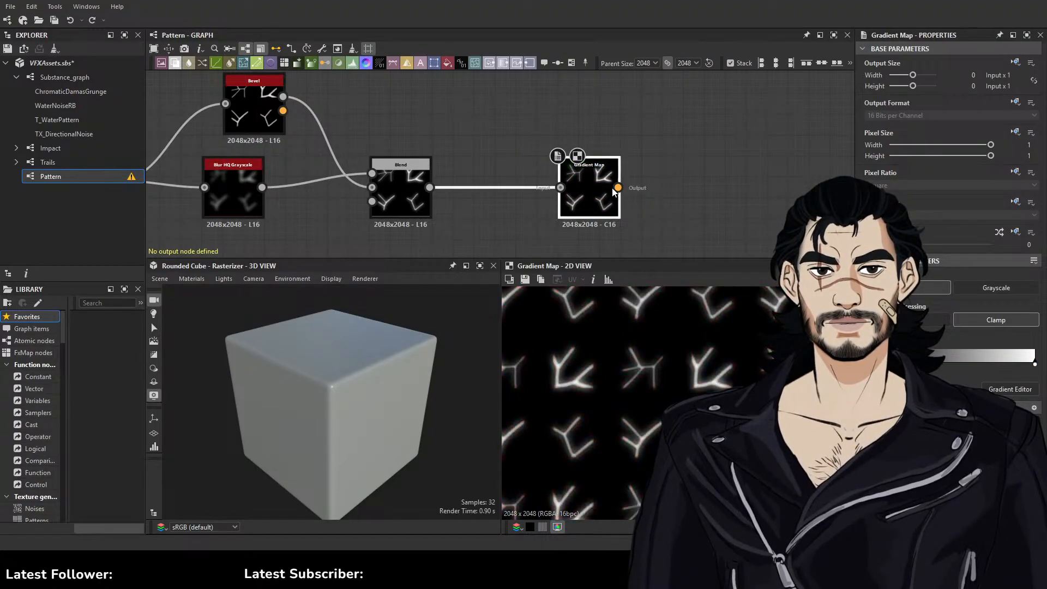
Add an Output node fed by the Gradient Map and set its identifier to Runes
{"action": "left_click_drag", "start_coordinate": [617, 188], "coordinate": [728, 190]}
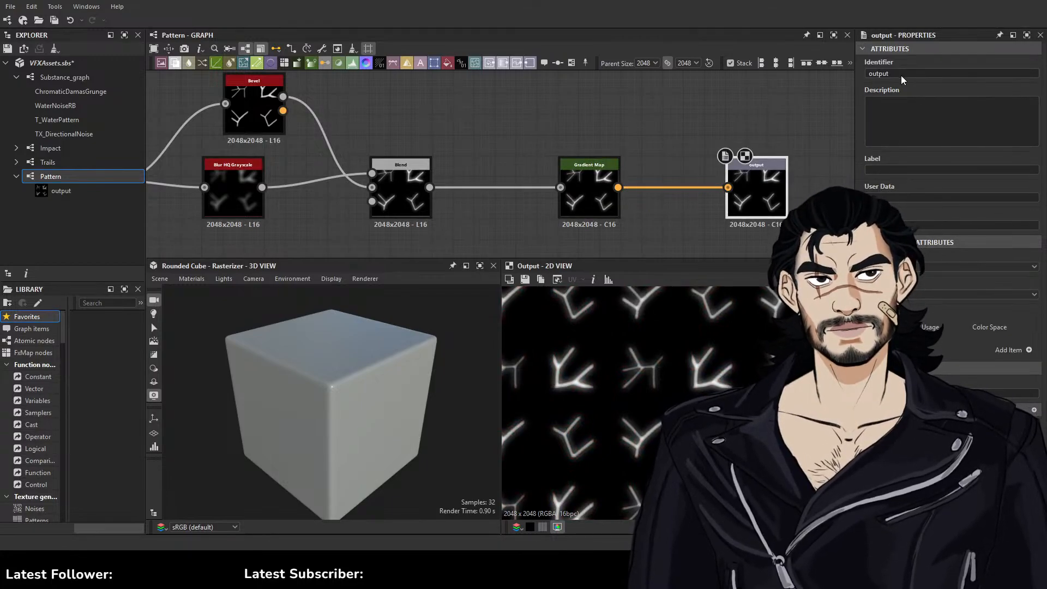
{"action": "type", "text": "Runes"}
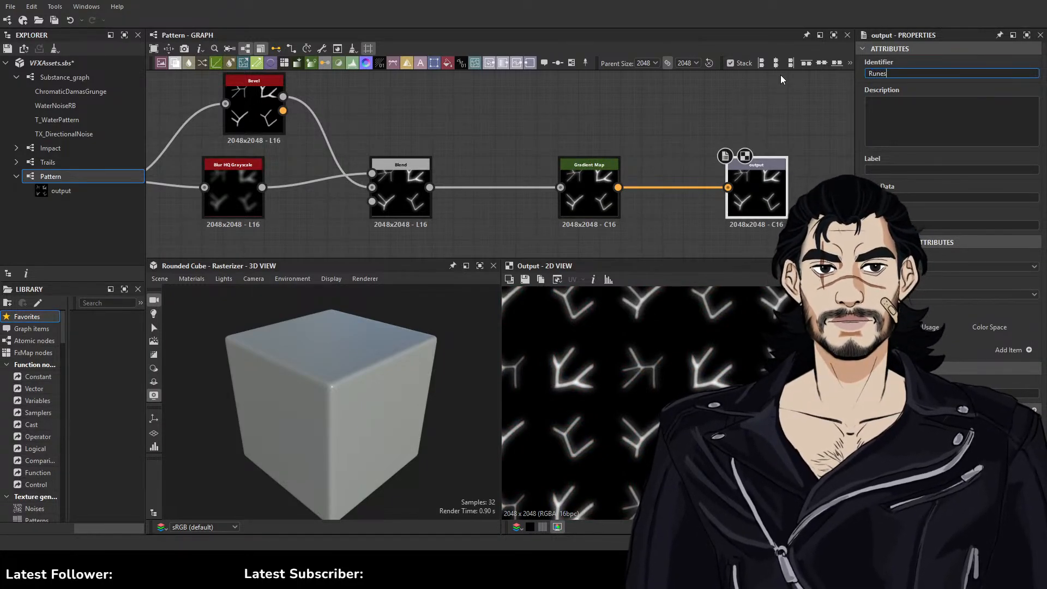
{"action": "key", "text": "Return"}
Examine how the Runes output tiles in the 2D preview, both up close and from afar
{"action": "middle_click_drag", "start_coordinate": [805, 157], "coordinate": [668, 128]}
{"action": "scroll", "coordinate": [711, 378], "scroll_direction": "down", "scroll_amount": 4}
{"action": "scroll", "coordinate": [711, 379], "scroll_direction": "up", "scroll_amount": 4}
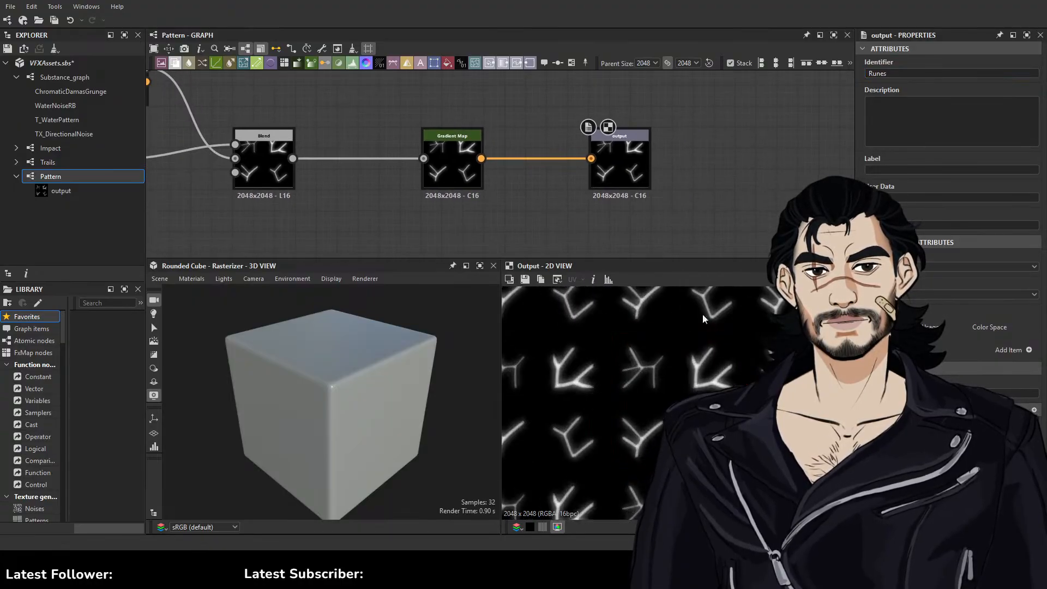
{"action": "scroll", "coordinate": [647, 165], "scroll_direction": "up", "scroll_amount": 2}
{"action": "left_click", "coordinate": [626, 161]}
{"action": "scroll", "coordinate": [640, 348], "scroll_direction": "down", "scroll_amount": 3}
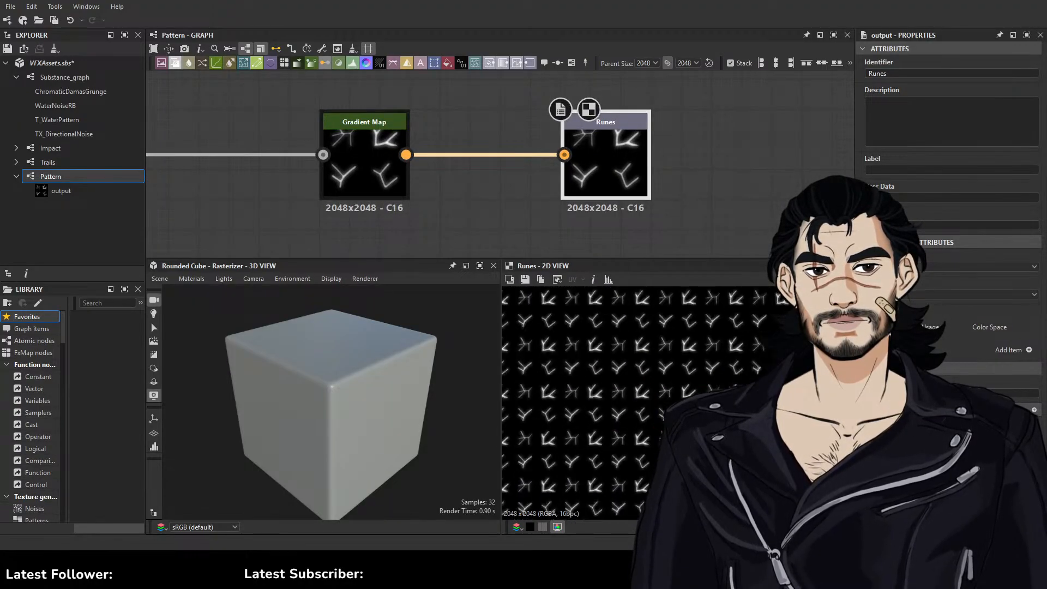
{"action": "scroll", "coordinate": [640, 348], "scroll_direction": "up", "scroll_amount": 3}
{"action": "scroll", "coordinate": [677, 402], "scroll_direction": "up", "scroll_amount": 2}
Add the TX_ prefix to the output's identifier so it reads TX_Runes
{"action": "middle_click_drag", "start_coordinate": [491, 132], "coordinate": [547, 141]}
{"action": "left_click", "coordinate": [867, 73]}
{"action": "type", "text": "TX_"}
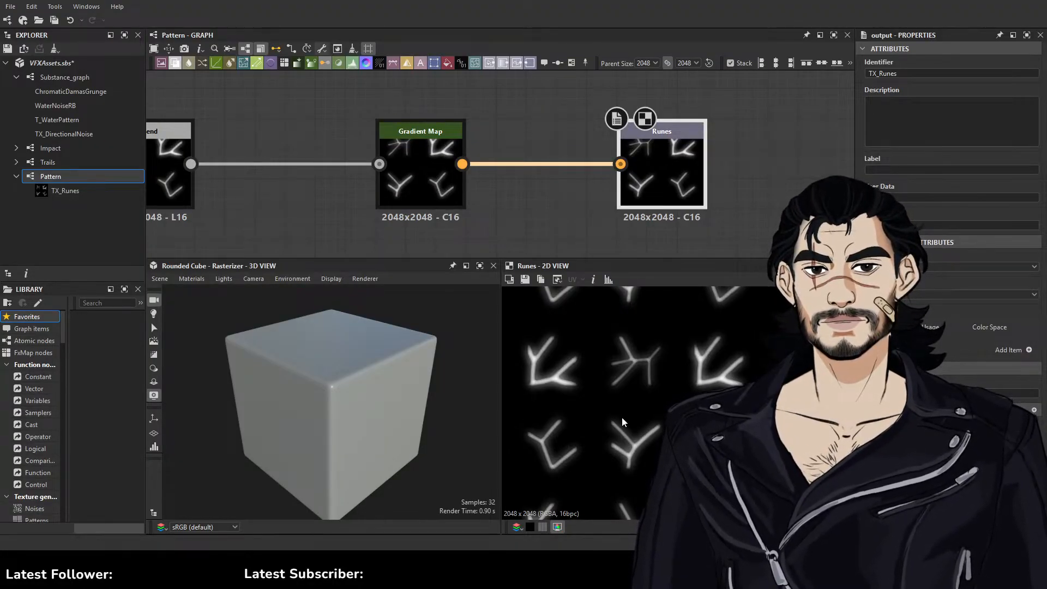
Switch to Unreal Engine, stop the running play session and open the NS_DarkEnergyProjectile Niagara system
{"action": "left_click", "coordinate": [879, 73]}
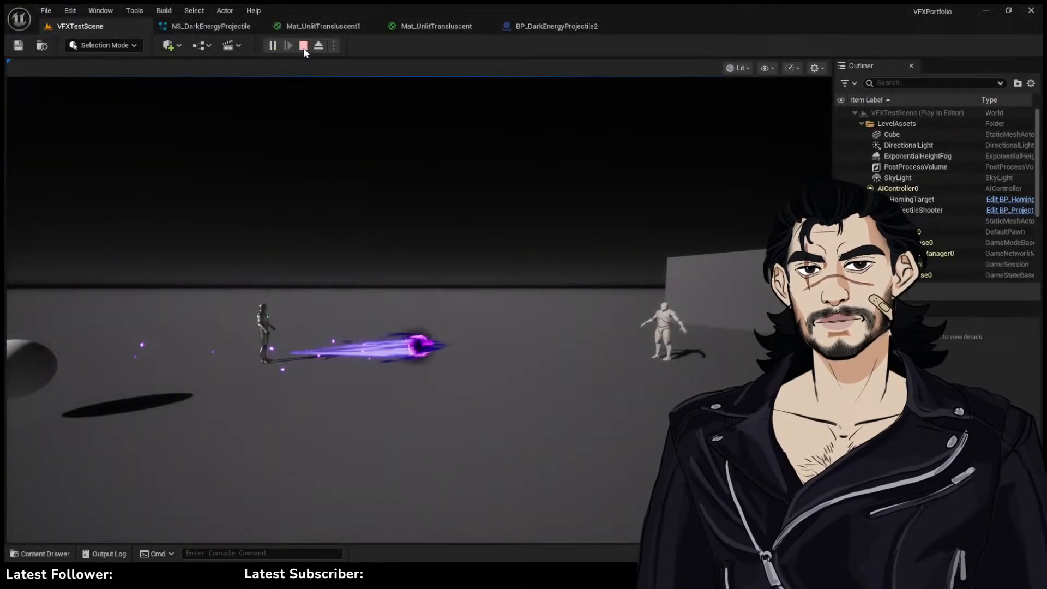
{"action": "left_click", "coordinate": [303, 46]}
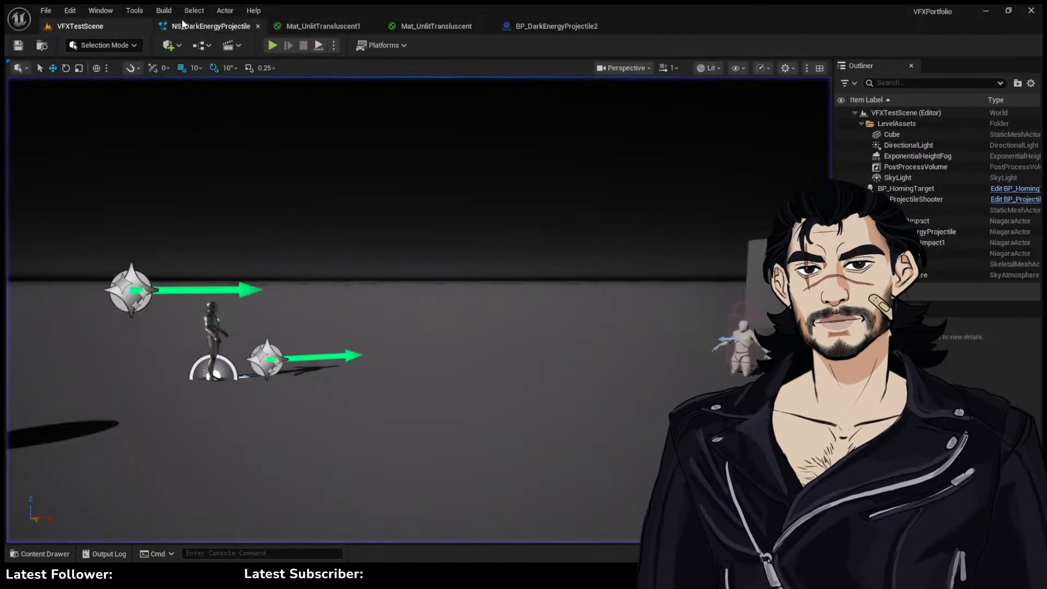
{"action": "left_click", "coordinate": [211, 26]}
Duplicate the HangingParticulates emitter and place the copy after the last emitter in the system overview
{"action": "left_click", "coordinate": [461, 162]}
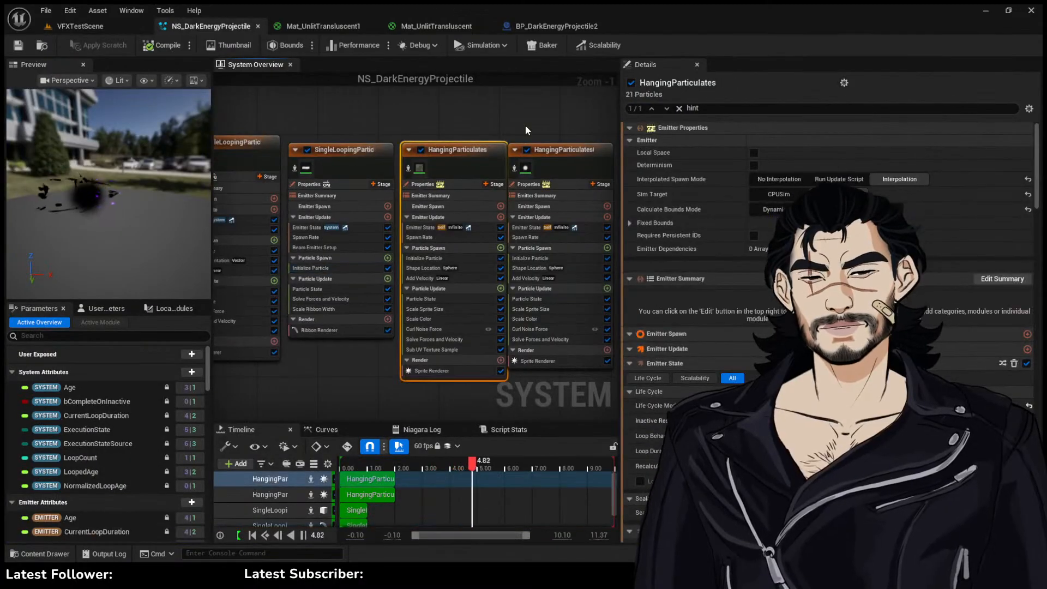
{"action": "right_click_drag", "start_coordinate": [551, 122], "coordinate": [288, 101]}
{"action": "left_click", "coordinate": [364, 127]}
{"action": "key", "text": "ctrl+v"}
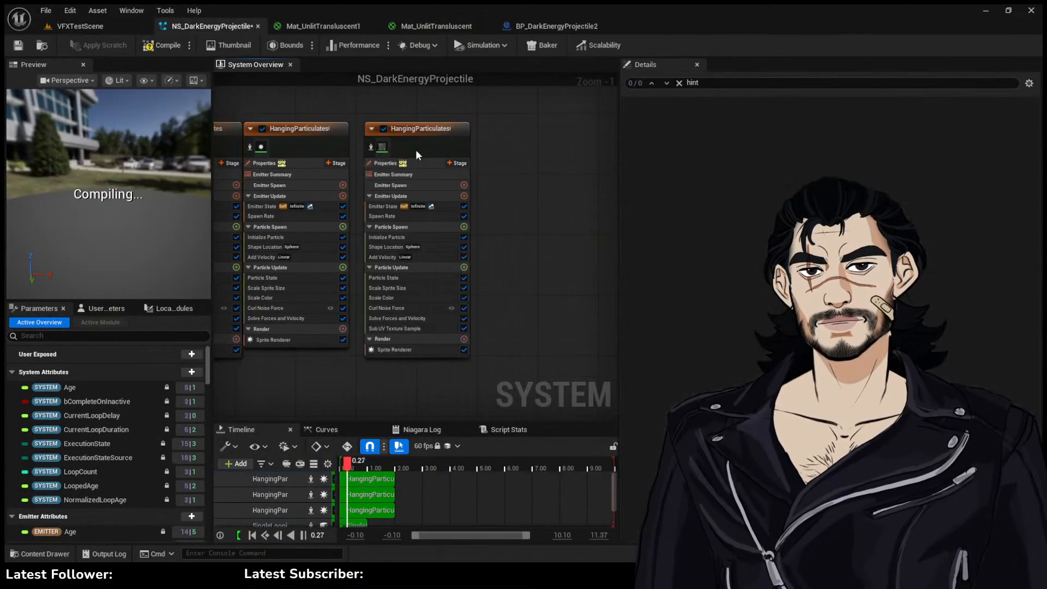
{"action": "left_click", "coordinate": [421, 145]}
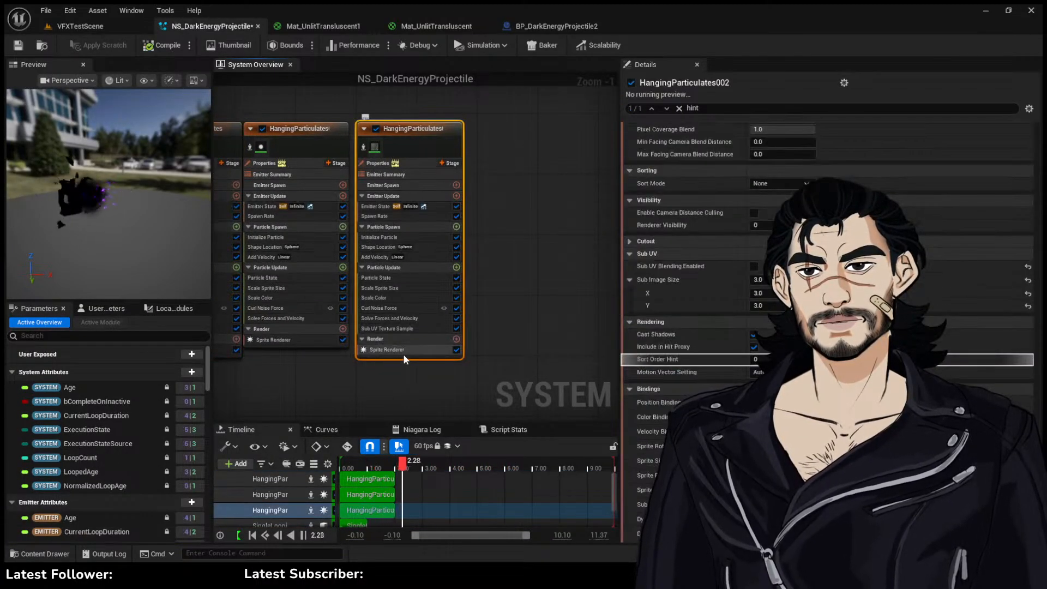
Enable Local Space on the copied HangingParticulates emitter and set its spawn rate to 25
{"action": "left_click", "coordinate": [413, 164]}
{"action": "left_click", "coordinate": [756, 153]}
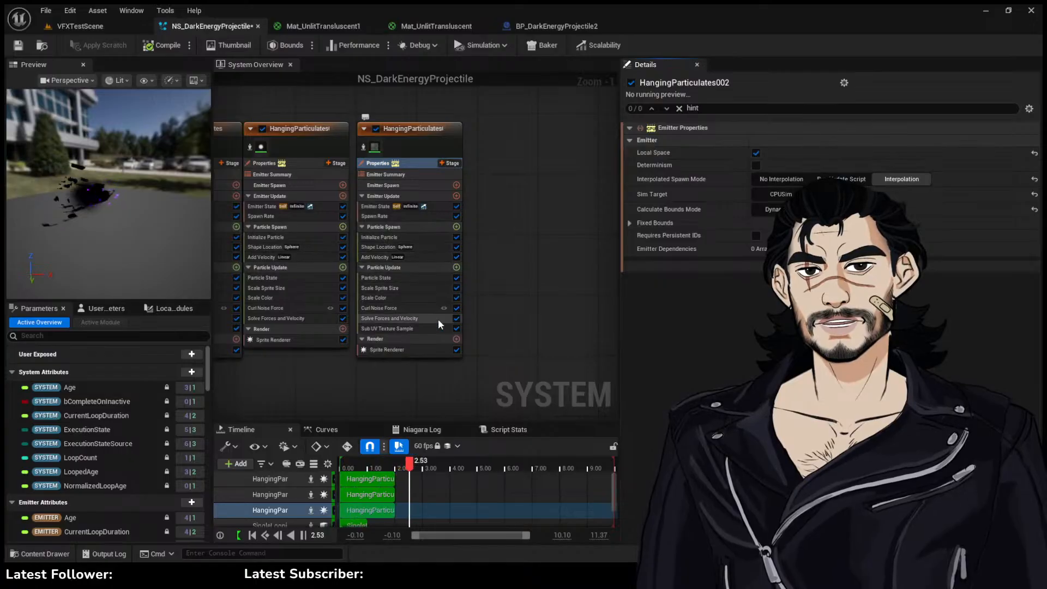
{"action": "left_click", "coordinate": [410, 237]}
{"action": "left_click", "coordinate": [402, 216]}
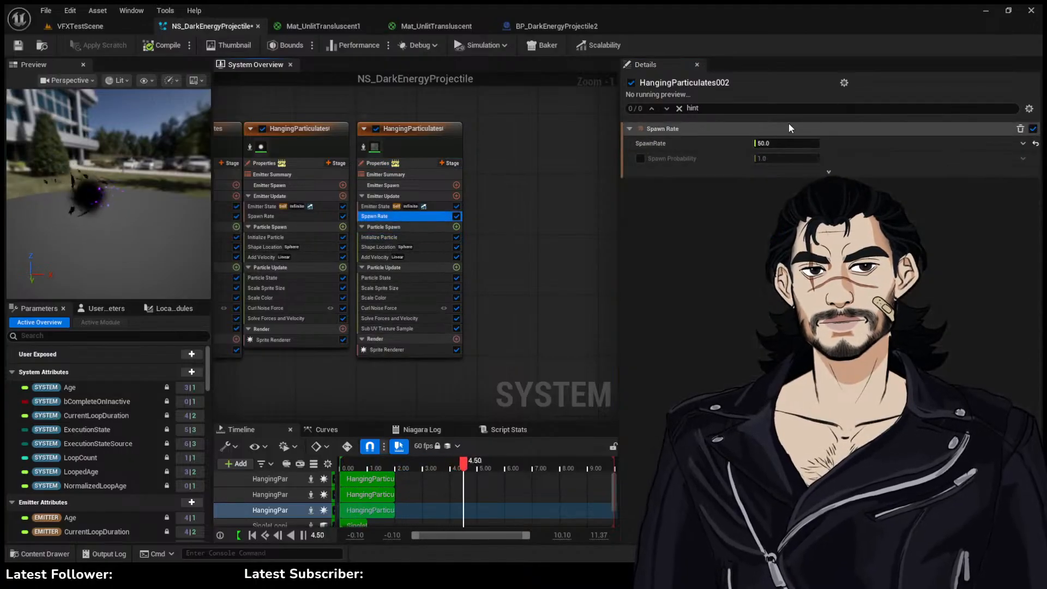
{"action": "left_click", "coordinate": [780, 143]}
{"action": "type", "text": "25"}
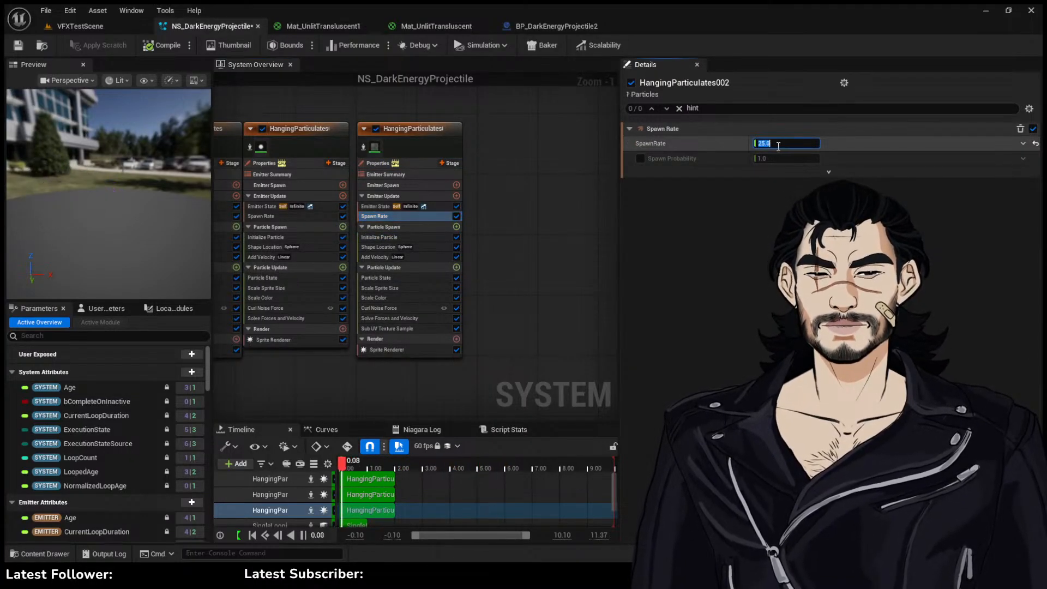
{"action": "key", "text": "Return"}
Go to the Sprites folder of the project content and select the rune texture
{"action": "left_click", "coordinate": [414, 238]}
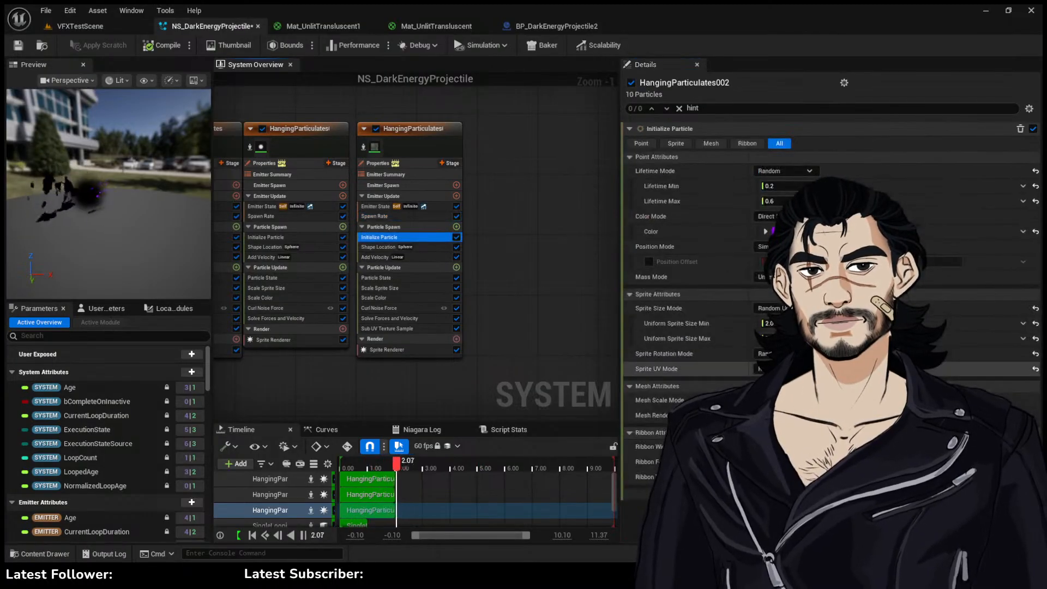
{"action": "left_click", "coordinate": [406, 350]}
{"action": "left_click", "coordinate": [61, 553]}
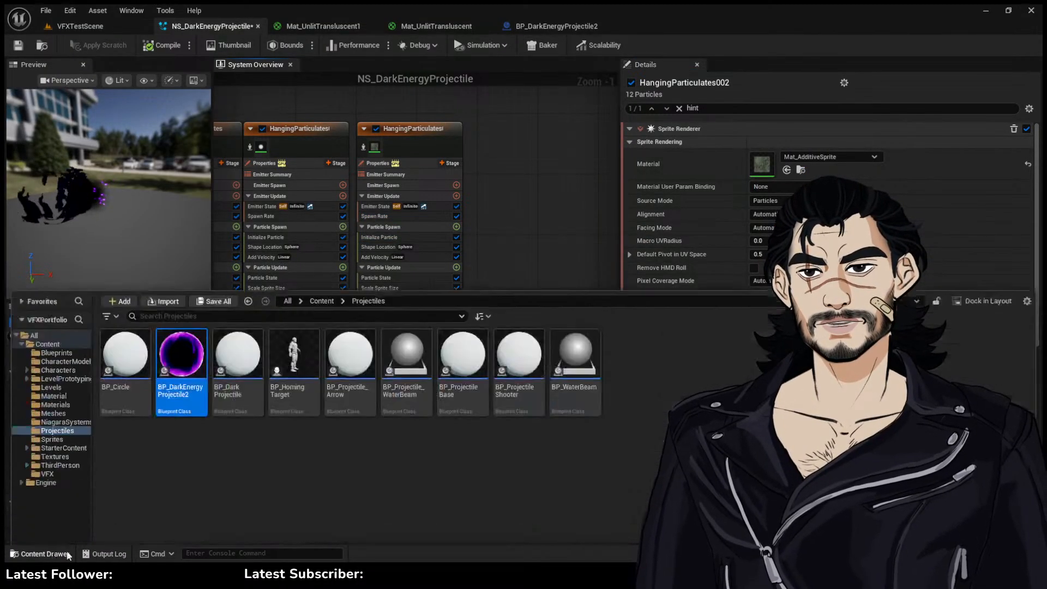
{"action": "left_click", "coordinate": [322, 262]}
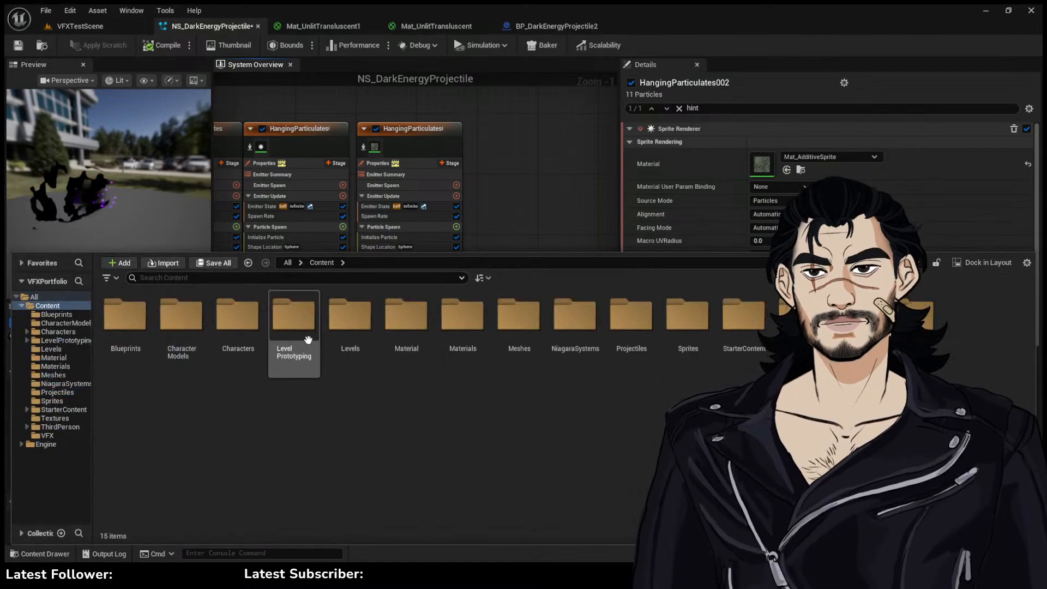
{"action": "left_click", "coordinate": [55, 418]}
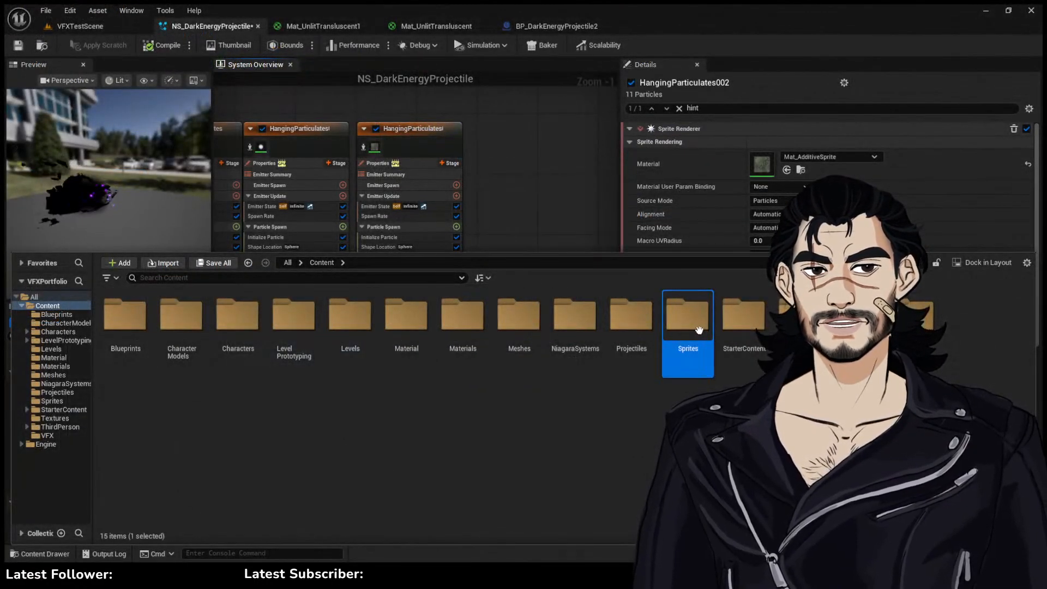
{"action": "double_click", "coordinate": [688, 319]}
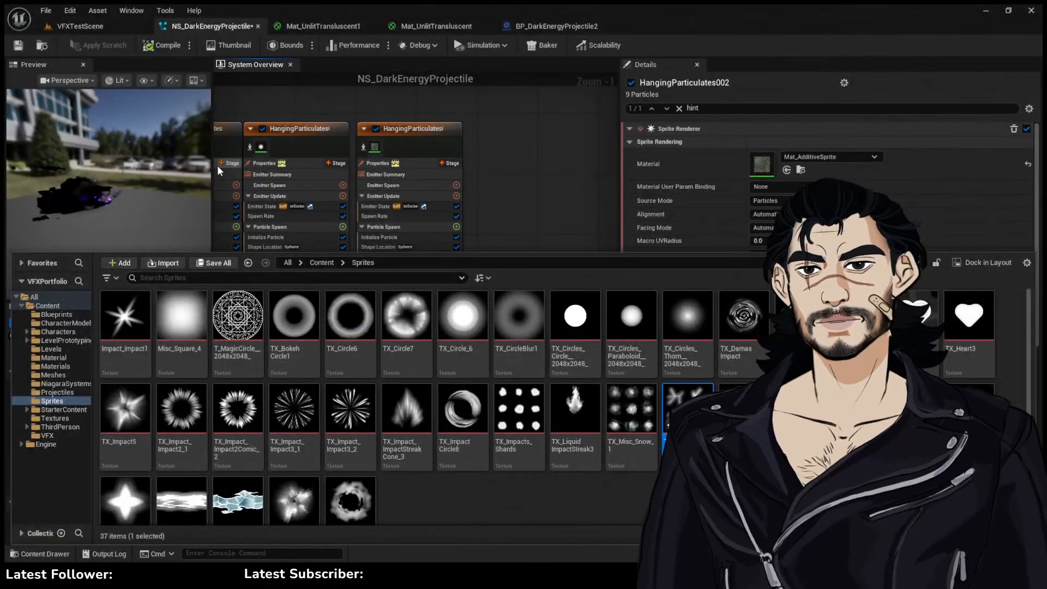
{"action": "left_click", "coordinate": [102, 24]}
{"action": "left_click", "coordinate": [332, 28]}
{"action": "left_click", "coordinate": [436, 26]}
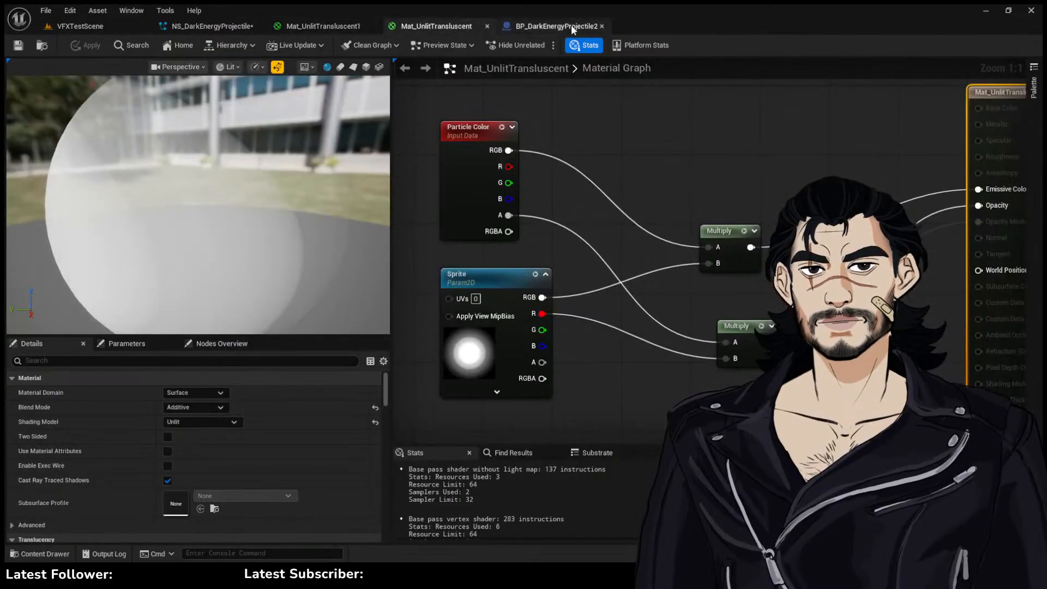
{"action": "left_click", "coordinate": [556, 26]}
{"action": "left_click", "coordinate": [436, 26]}
{"action": "left_click", "coordinate": [212, 27]}
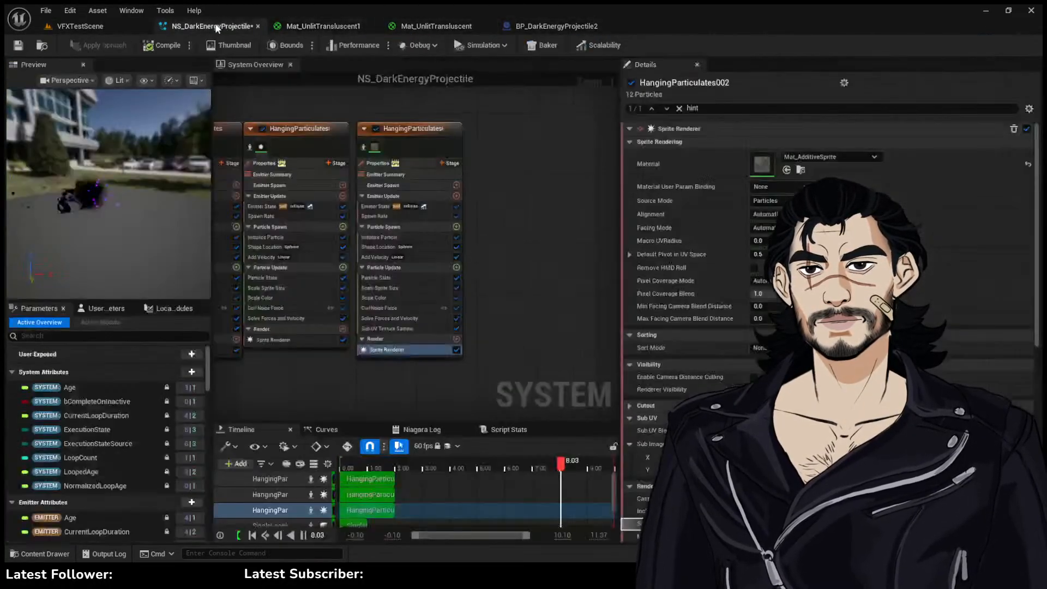
Assign the rune texture to the Sub UV Texture Sample module of the copied HangingParticulates emitter
{"action": "scroll", "coordinate": [845, 165], "scroll_direction": "down", "scroll_amount": 10}
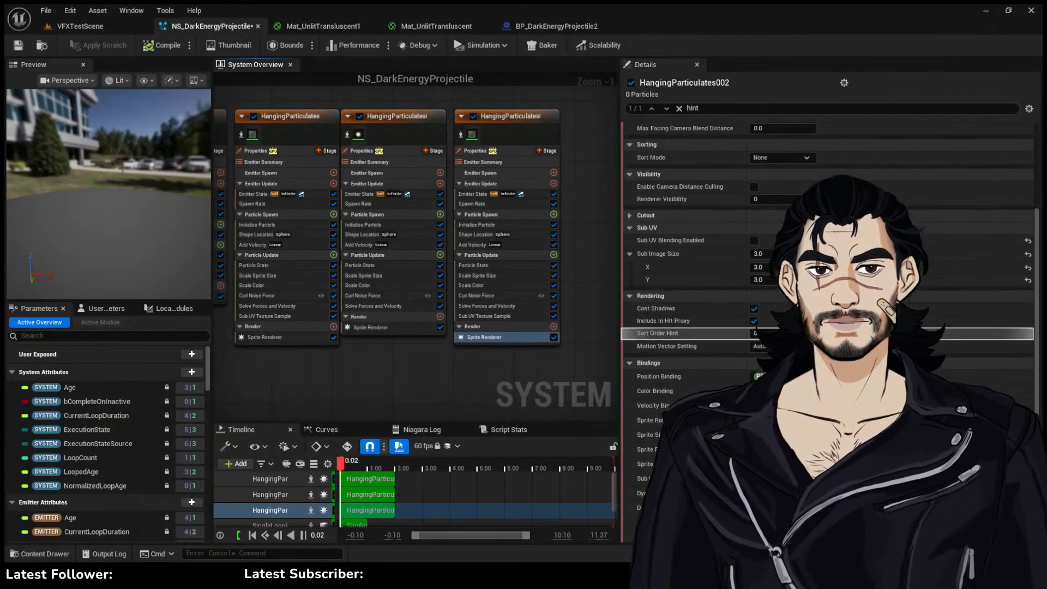
{"action": "scroll", "coordinate": [764, 201], "scroll_direction": "up", "scroll_amount": 3}
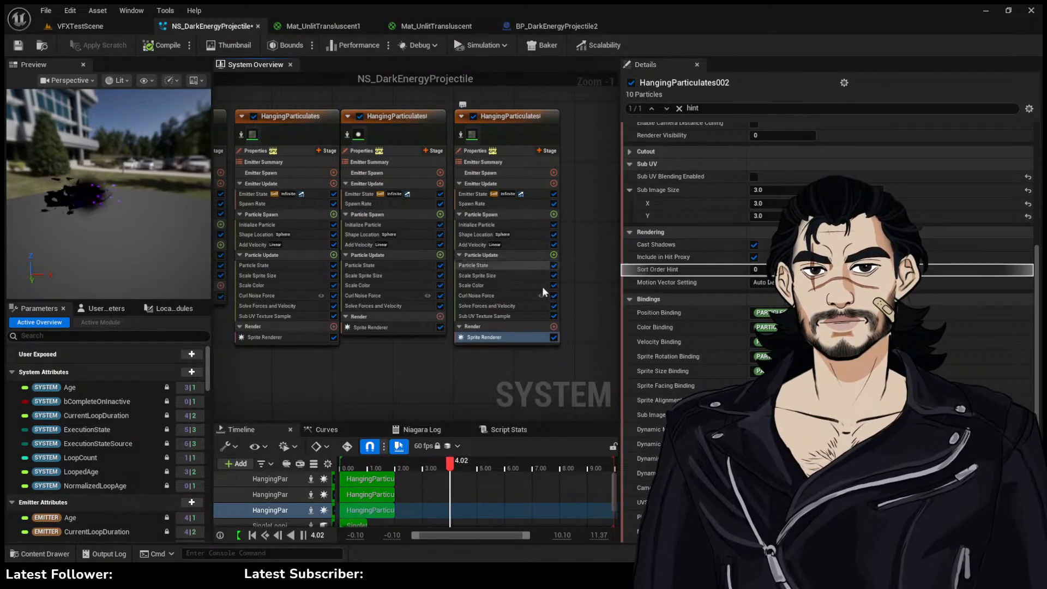
{"action": "left_click", "coordinate": [512, 316]}
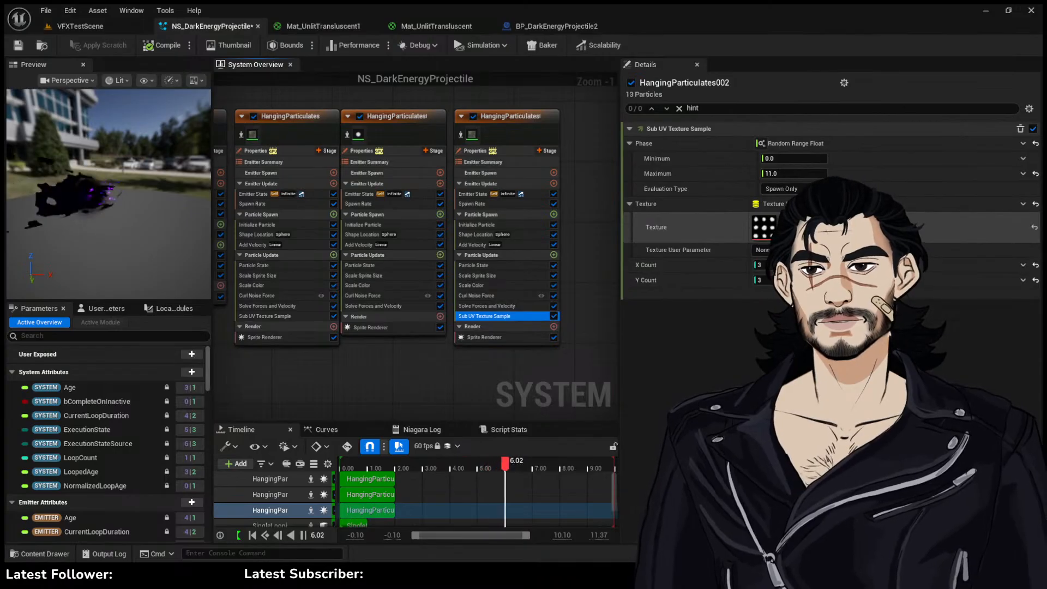
{"action": "left_click", "coordinate": [790, 234]}
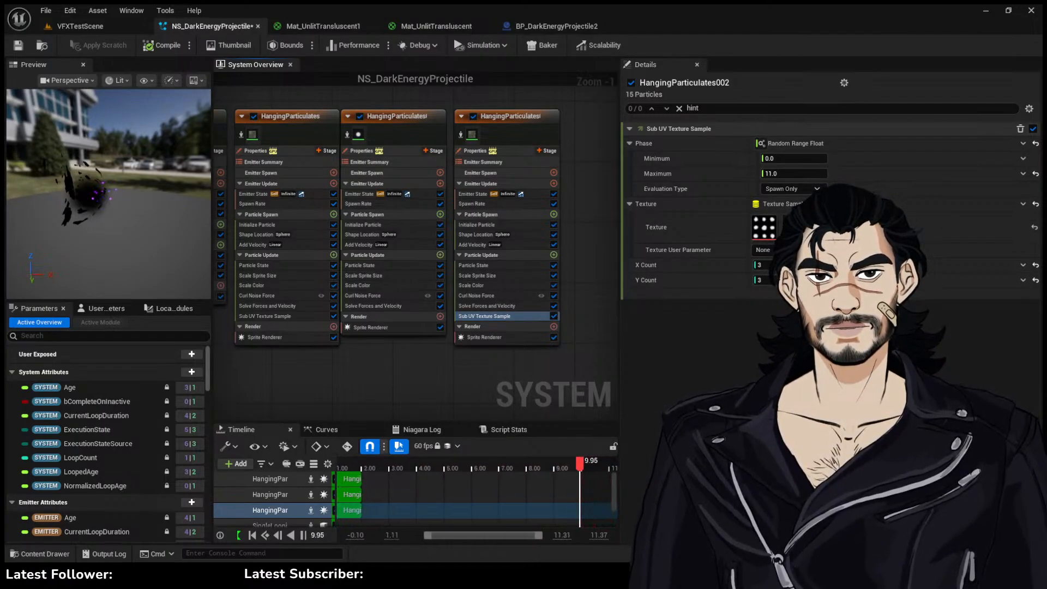
Set the Sub UV Texture Sample's maximum phase to 3 and both its X Count and Y Count to 2
{"action": "left_click", "coordinate": [791, 173]}
{"action": "left_click", "coordinate": [807, 174]}
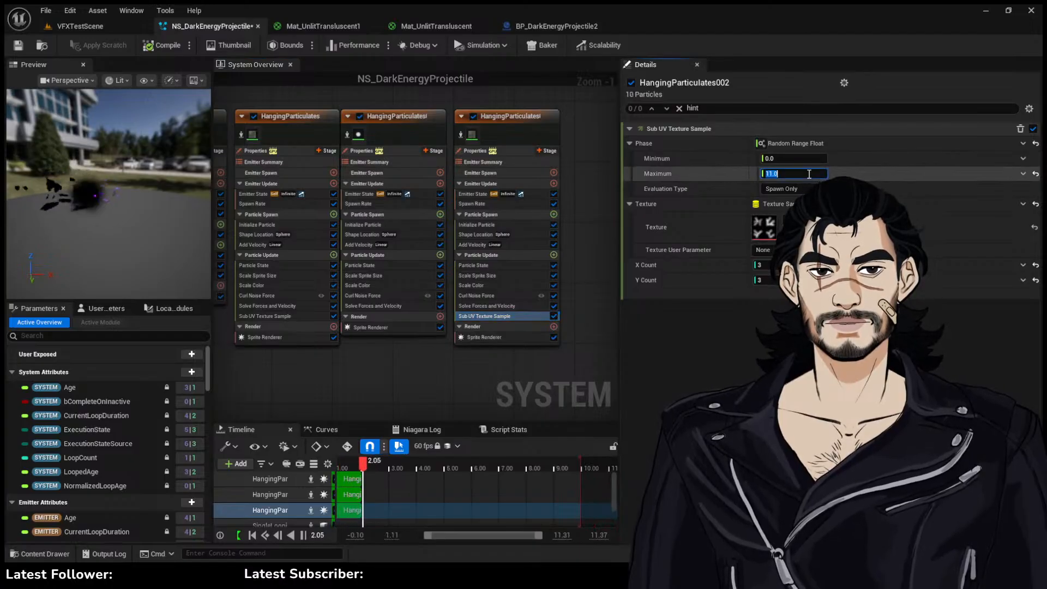
{"action": "type", "text": "3"}
{"action": "key", "text": "Return"}
{"action": "left_click", "coordinate": [763, 265]}
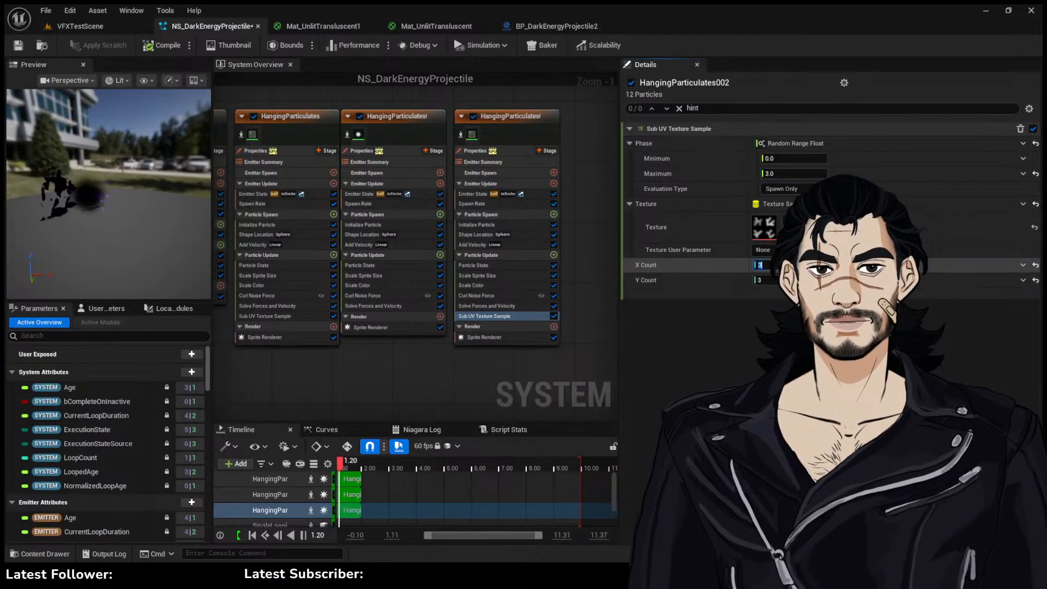
{"action": "type", "text": "2"}
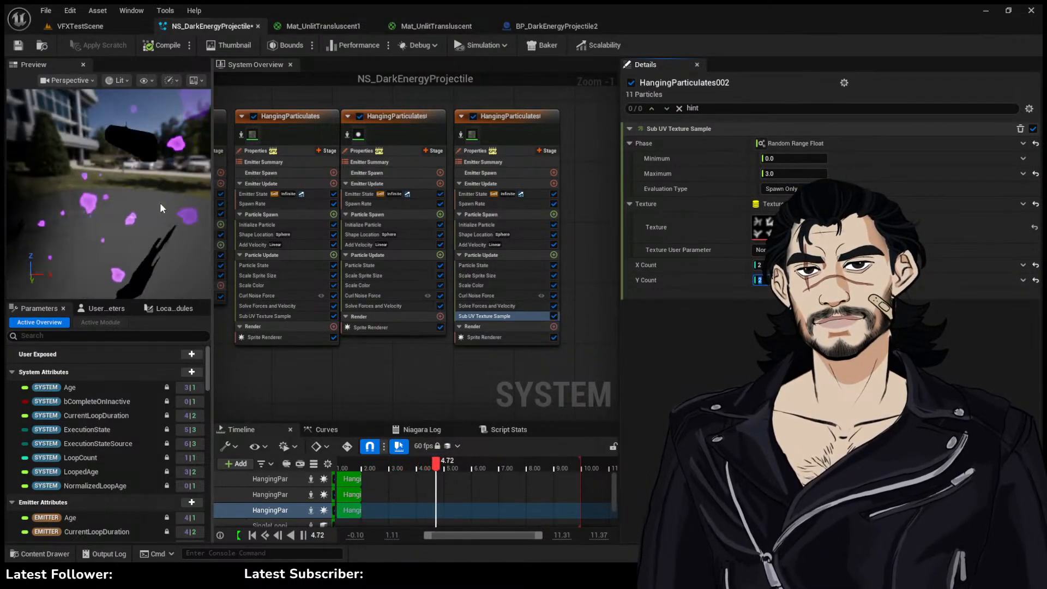
Open Mat_AdditiveSprite, the material assigned in the copied emitter's Sprite Renderer, and look over its node graph
{"action": "left_click", "coordinate": [484, 337]}
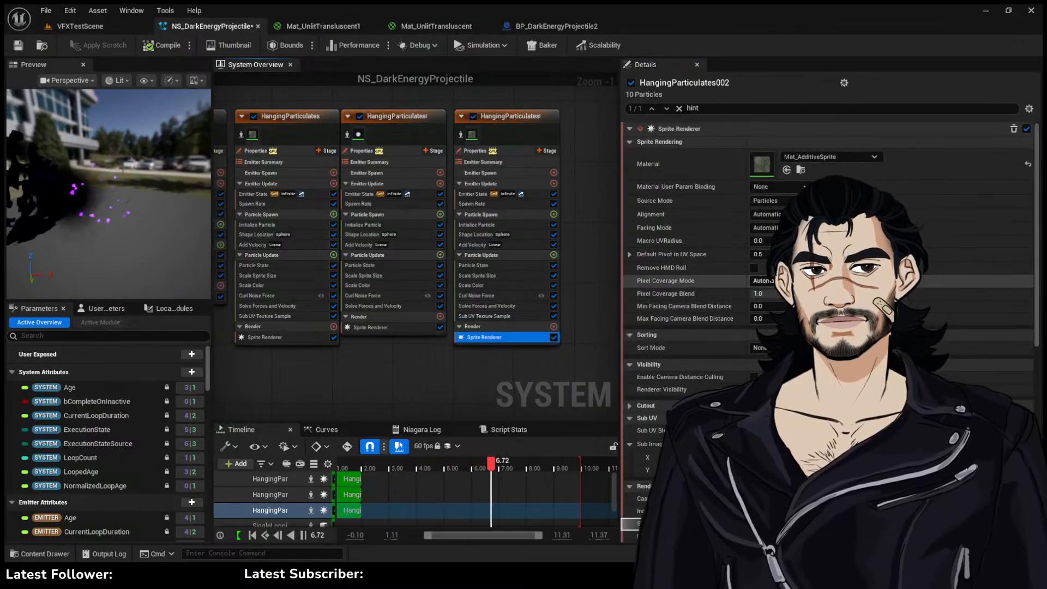
{"action": "left_click", "coordinate": [493, 317]}
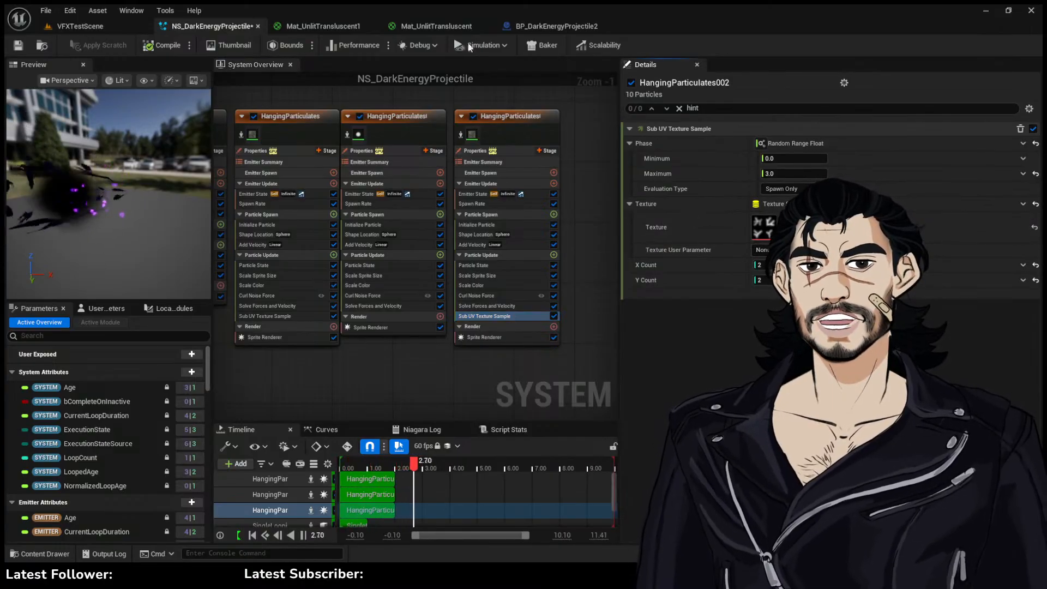
{"action": "left_click", "coordinate": [482, 337]}
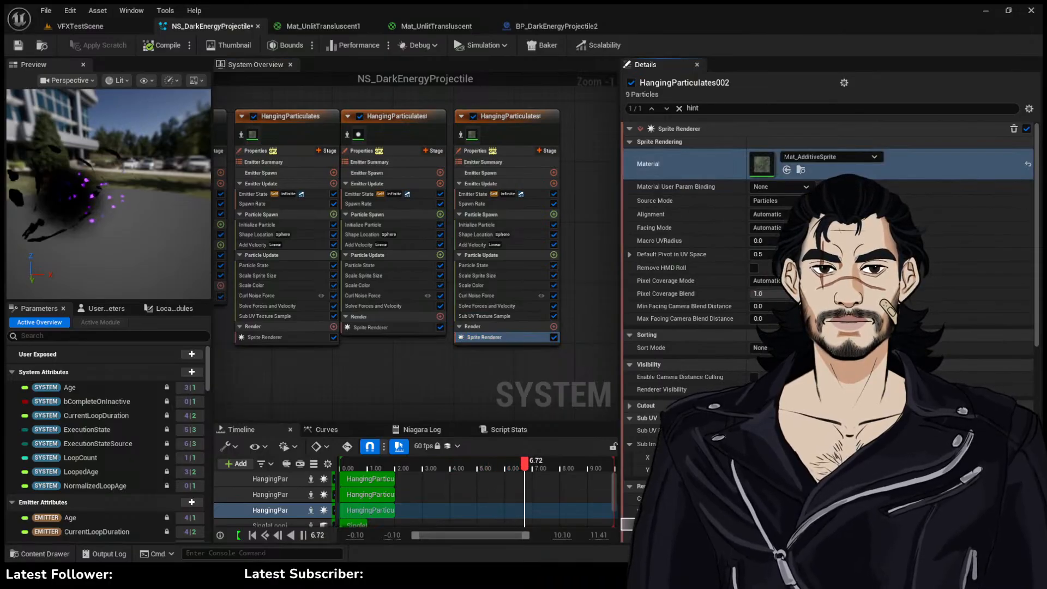
{"action": "left_click", "coordinate": [762, 169]}
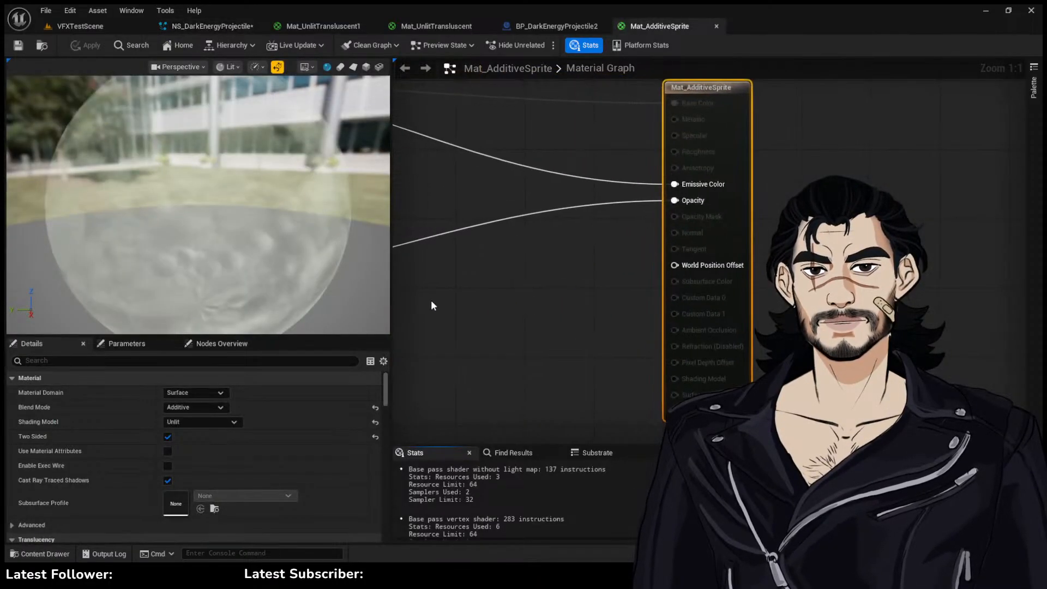
{"action": "right_click_drag", "start_coordinate": [432, 304], "coordinate": [762, 341]}
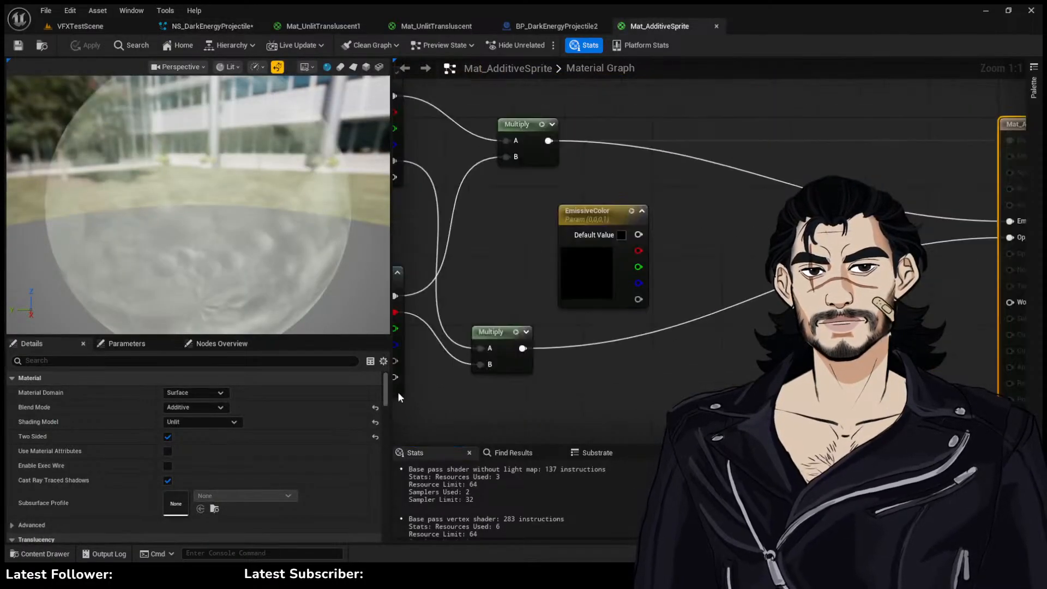
Browse the Material and Materials folders for a sprite material suited to the rune particles
{"action": "left_click", "coordinate": [44, 553]}
{"action": "left_click", "coordinate": [322, 369]}
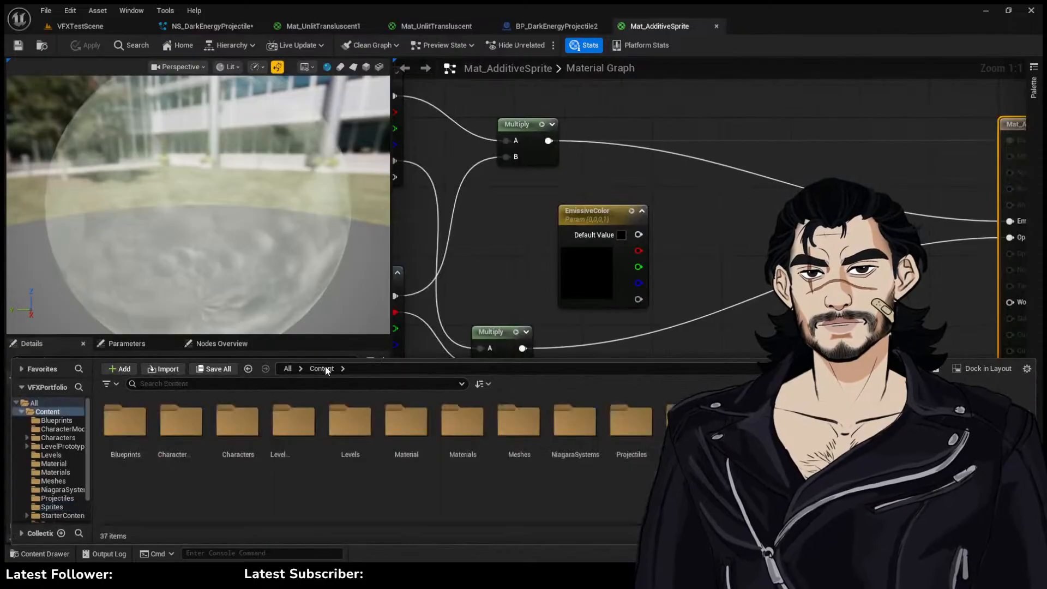
{"action": "double_click", "coordinate": [442, 443]}
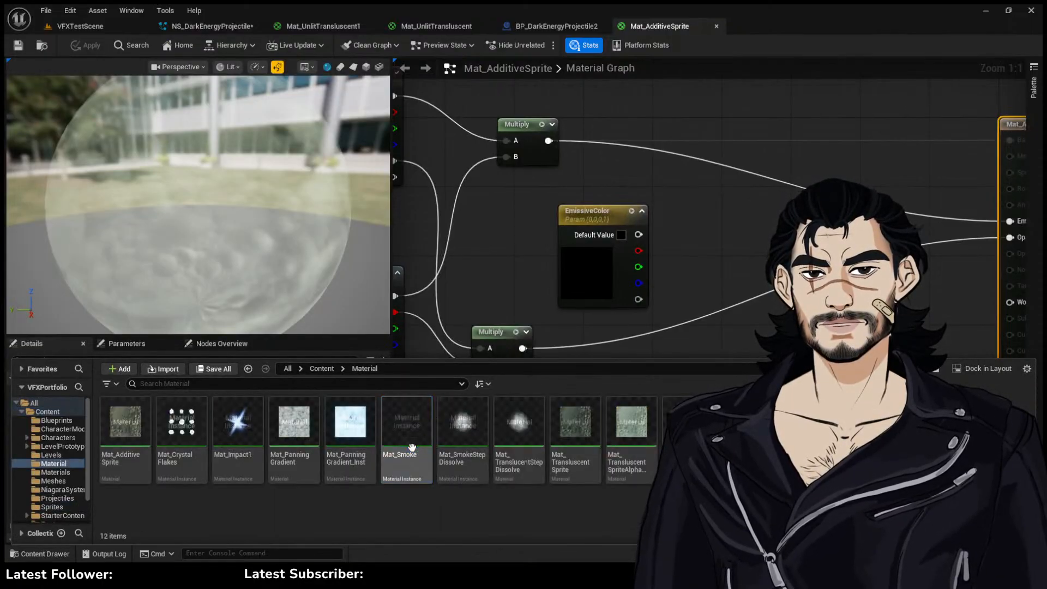
{"action": "key", "text": "alt+Left"}
{"action": "double_click", "coordinate": [478, 423]}
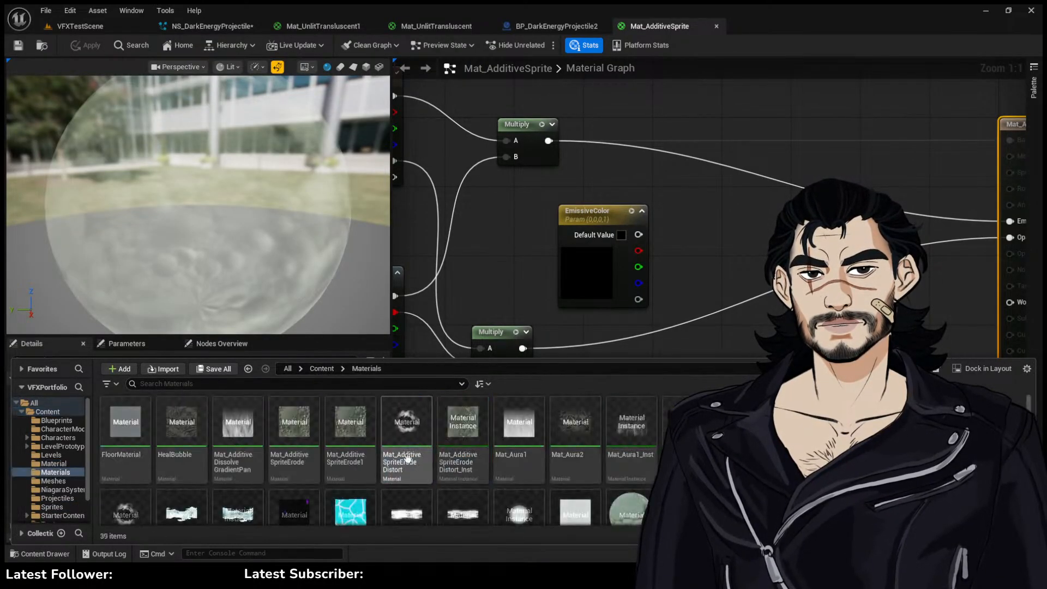
{"action": "scroll", "coordinate": [283, 480], "scroll_direction": "down", "scroll_amount": 5}
{"action": "scroll", "coordinate": [269, 493], "scroll_direction": "up", "scroll_amount": 2}
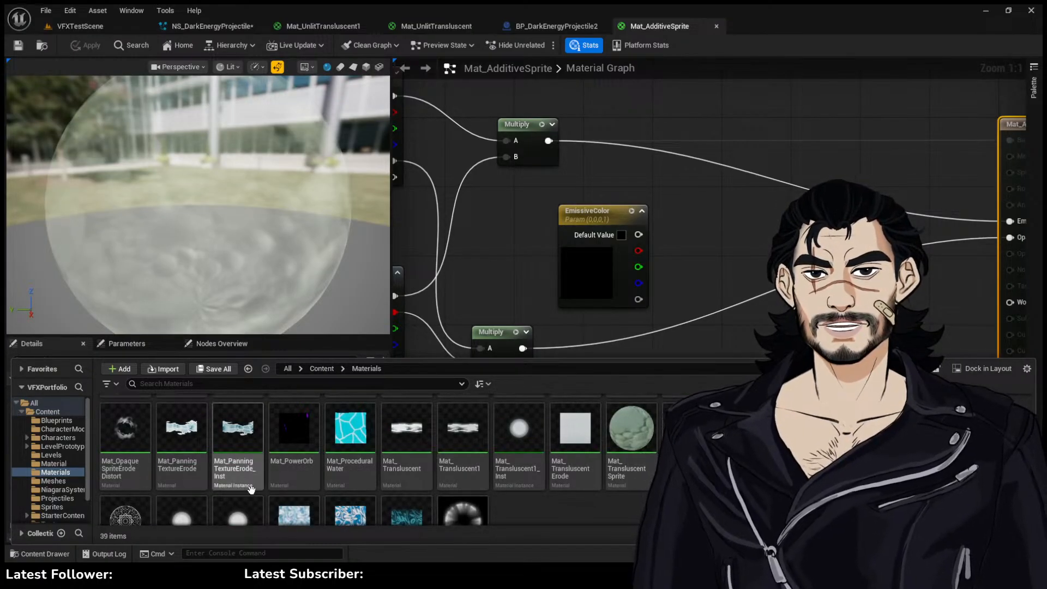
{"action": "scroll", "coordinate": [238, 448], "scroll_direction": "up", "scroll_amount": 2}
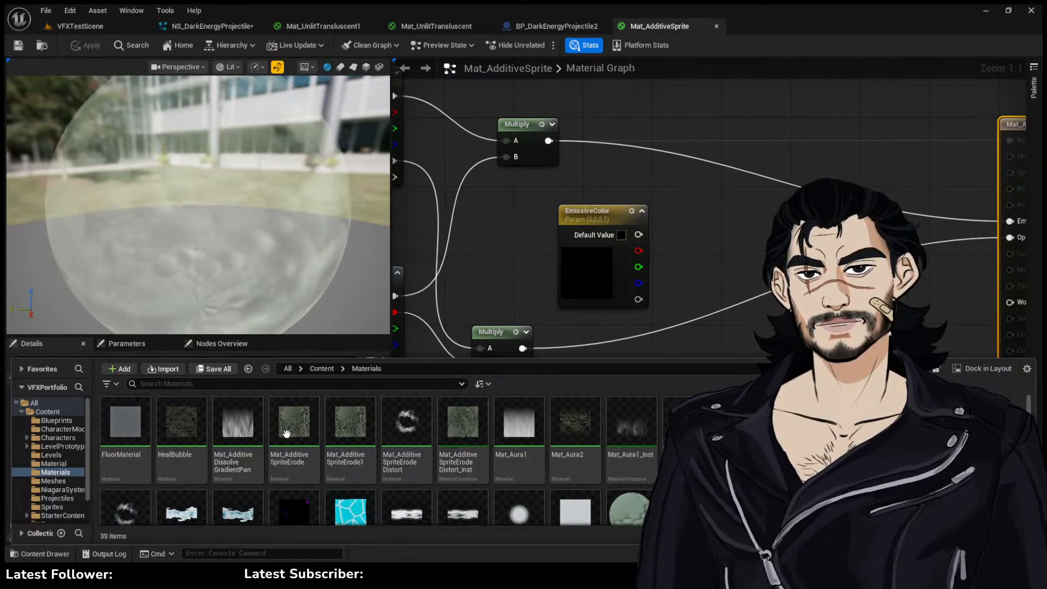
{"action": "scroll", "coordinate": [538, 443], "scroll_direction": "down", "scroll_amount": 2}
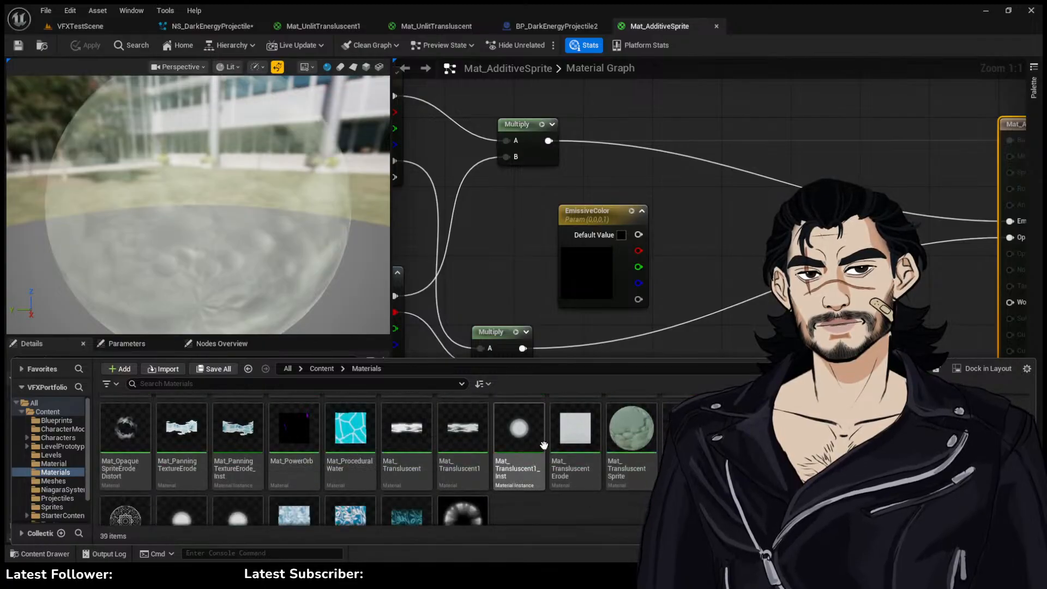
{"action": "scroll", "coordinate": [551, 510], "scroll_direction": "down", "scroll_amount": 1}
{"action": "scroll", "coordinate": [551, 509], "scroll_direction": "up", "scroll_amount": 3}
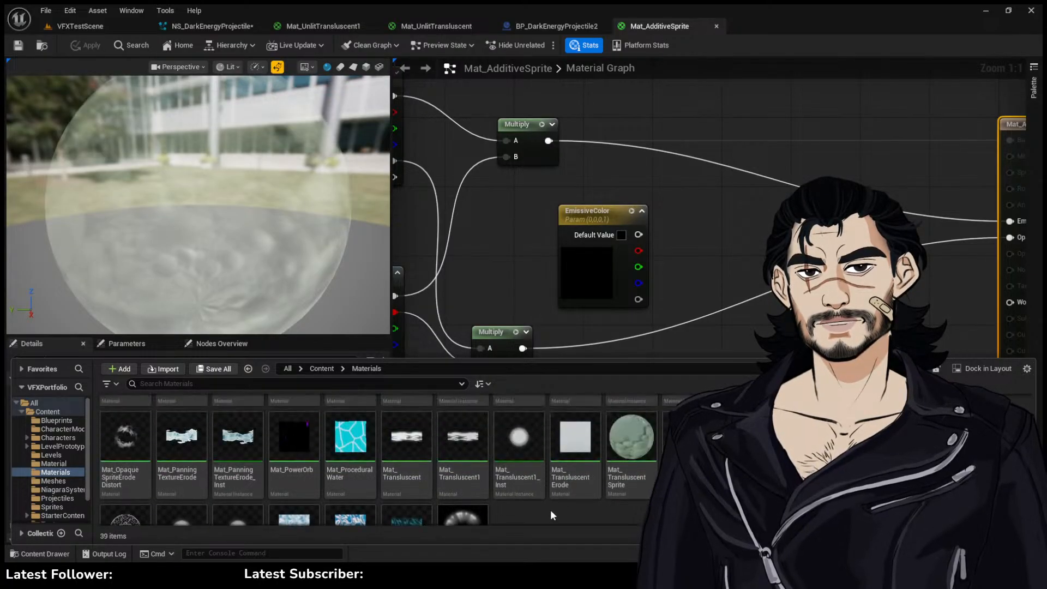
{"action": "scroll", "coordinate": [550, 509], "scroll_direction": "up", "scroll_amount": 1}
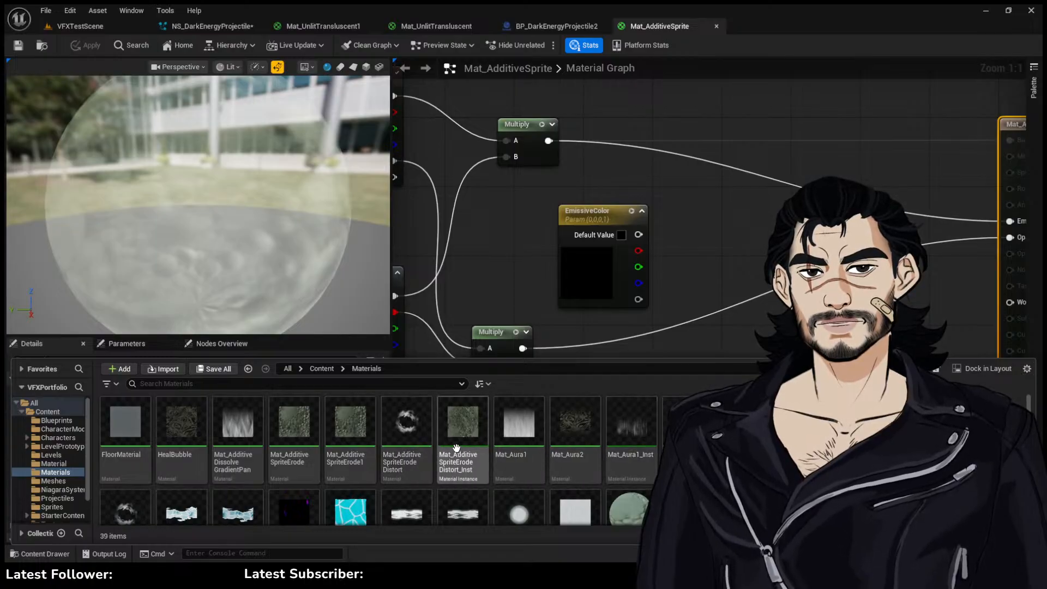
Duplicate the unlit additive sprite material in the Materials folder as Mat_UnlitAdditiveSubUVSprite1 and open the copy
{"action": "scroll", "coordinate": [386, 451], "scroll_direction": "down", "scroll_amount": 2}
{"action": "scroll", "coordinate": [626, 482], "scroll_direction": "down", "scroll_amount": 2}
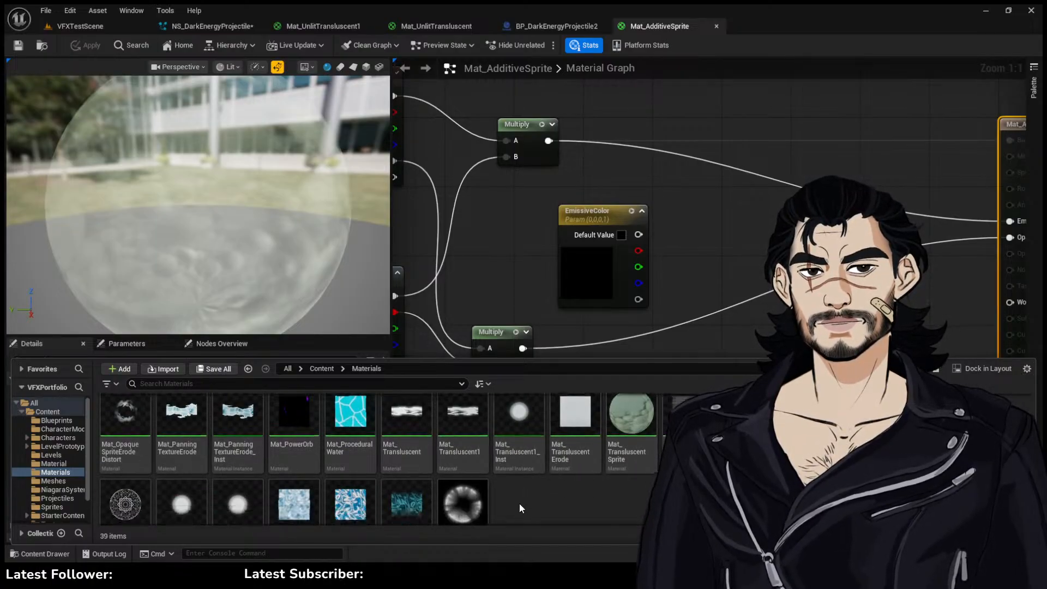
{"action": "scroll", "coordinate": [626, 483], "scroll_direction": "up", "scroll_amount": 3}
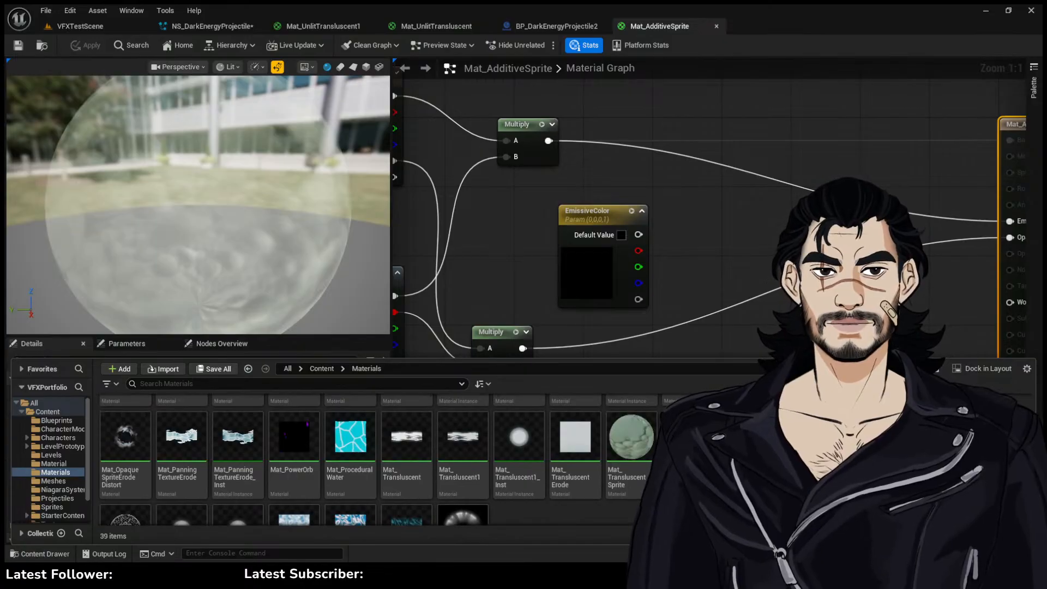
{"action": "scroll", "coordinate": [382, 461], "scroll_direction": "down", "scroll_amount": 1}
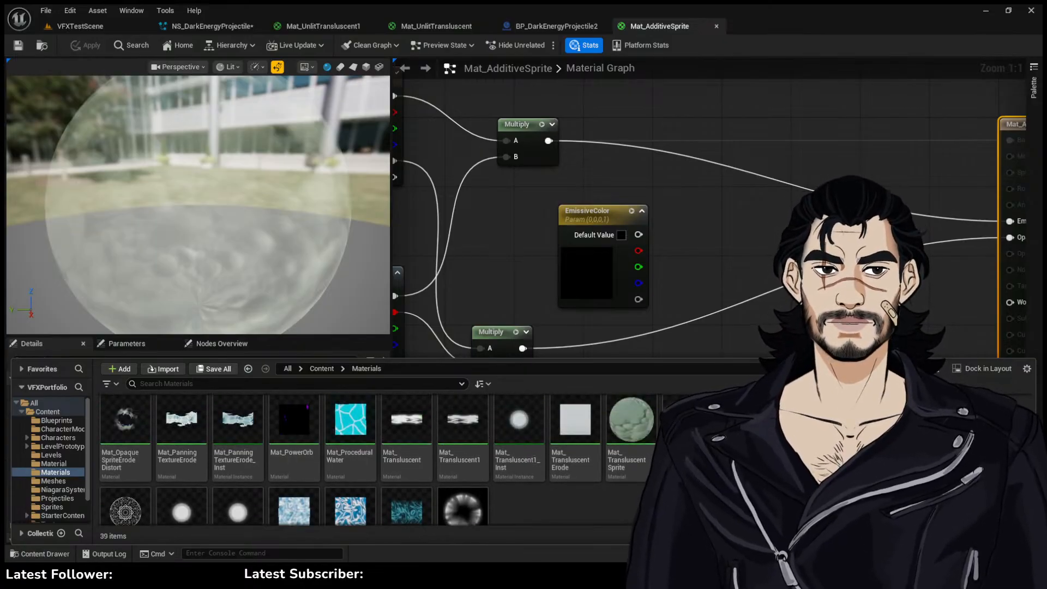
{"action": "key", "text": "ctrl+d"}
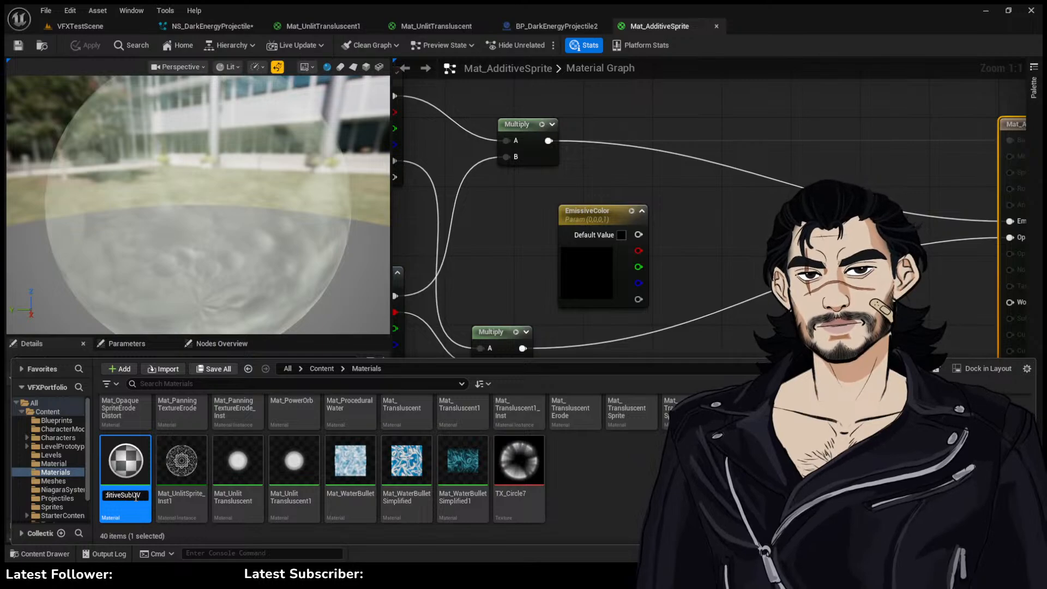
{"action": "key", "text": "Return"}
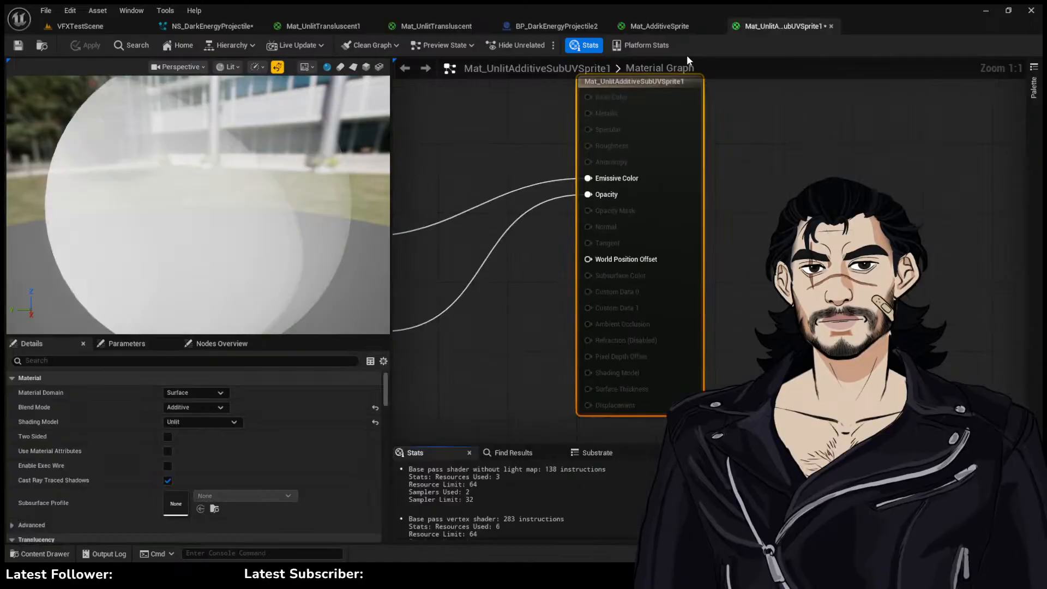
Close the Mat_AdditiveSprite material and delete the Sprite texture parameter from the Mat_UnlitAdditiveSubUVSprite1 graph
{"action": "right_click_drag", "start_coordinate": [481, 111], "coordinate": [698, 135]}
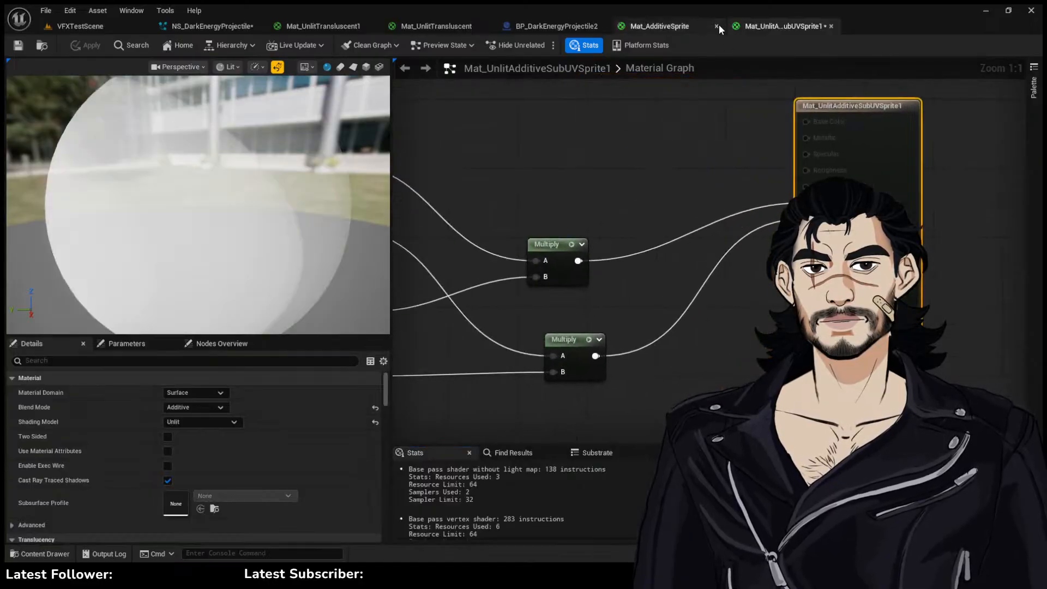
{"action": "left_click", "coordinate": [717, 27]}
{"action": "right_click_drag", "start_coordinate": [407, 196], "coordinate": [737, 148]}
{"action": "left_click", "coordinate": [629, 307]}
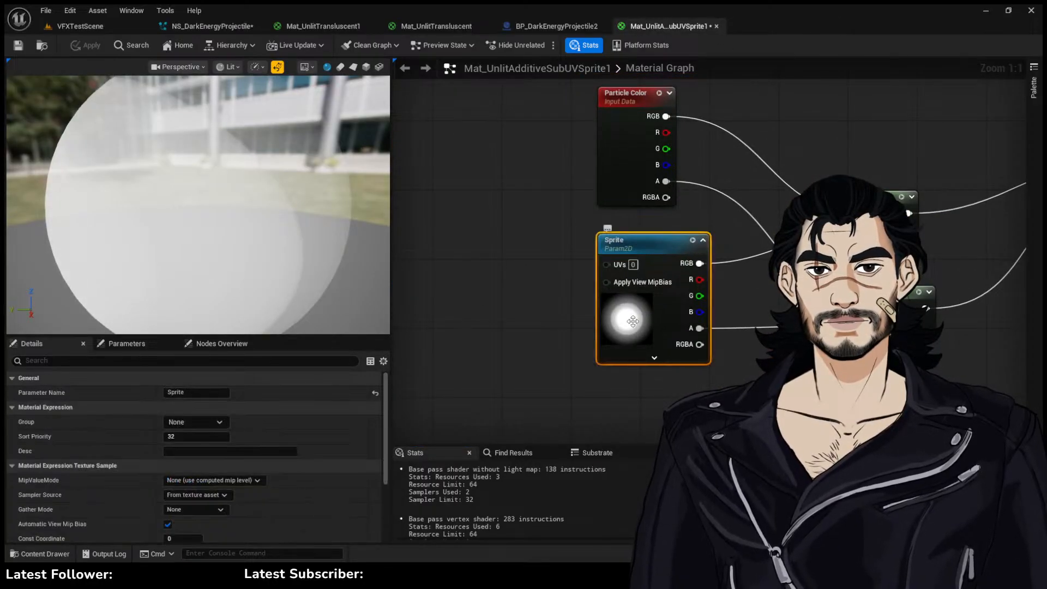
{"action": "key", "text": "Delete"}
Add a SubUV texture sample parameter below the Particle Color node and name it SubUVTexture
{"action": "right_click_drag", "start_coordinate": [635, 319], "coordinate": [620, 323]}
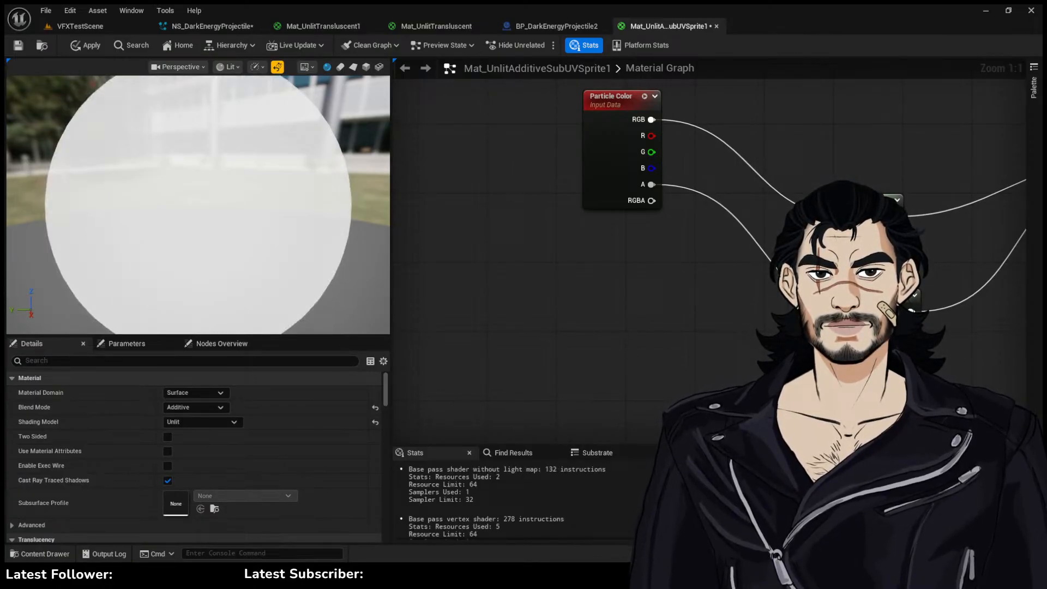
{"action": "left_click", "coordinate": [690, 393]}
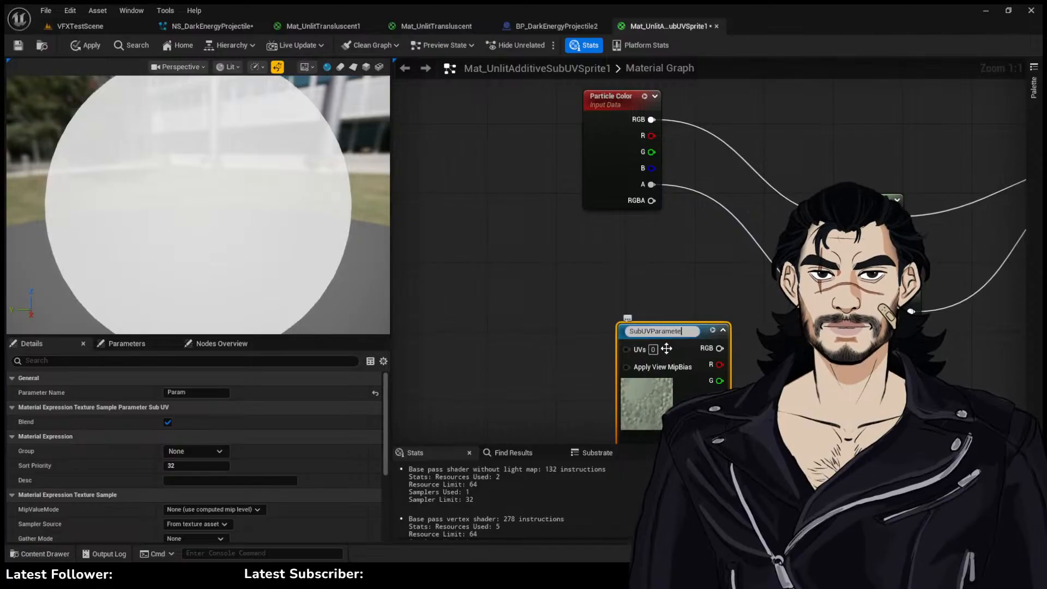
{"action": "left_click_drag", "start_coordinate": [652, 319], "coordinate": [630, 313]}
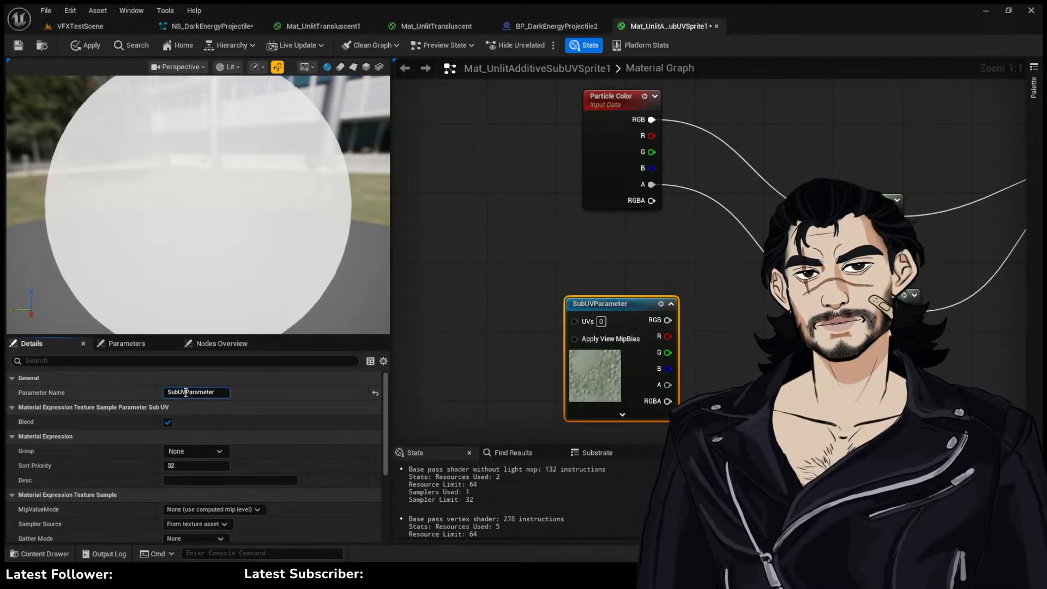
{"action": "type", "text": "Texture"}
{"action": "key", "text": "Return"}
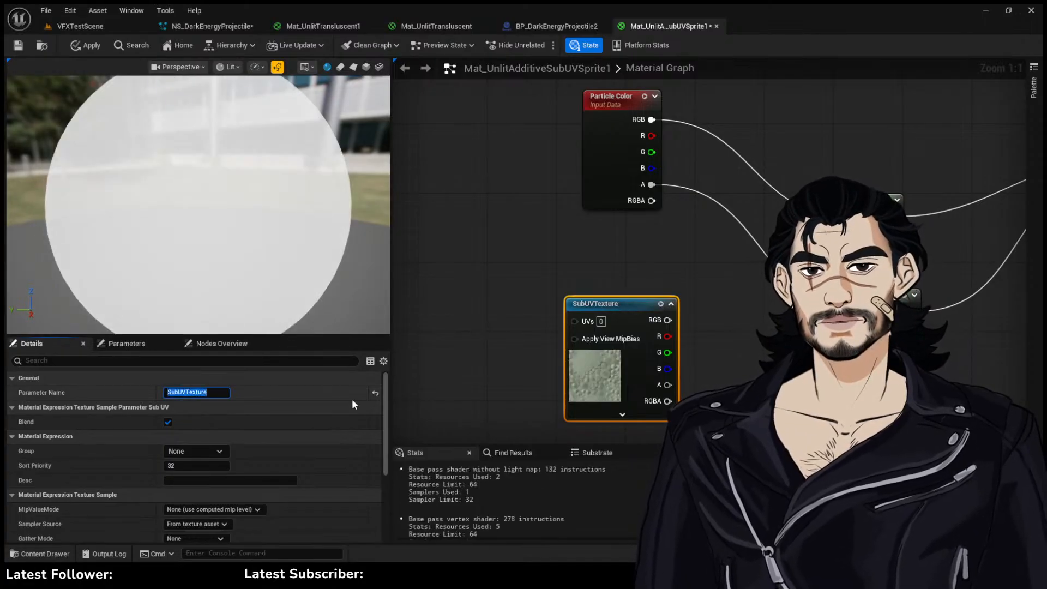
Connect SubUVTexture's RGB output to the emissive Multiply and its R output to the opacity Multiply, and save the material
{"action": "left_click_drag", "start_coordinate": [668, 320], "coordinate": [790, 314]}
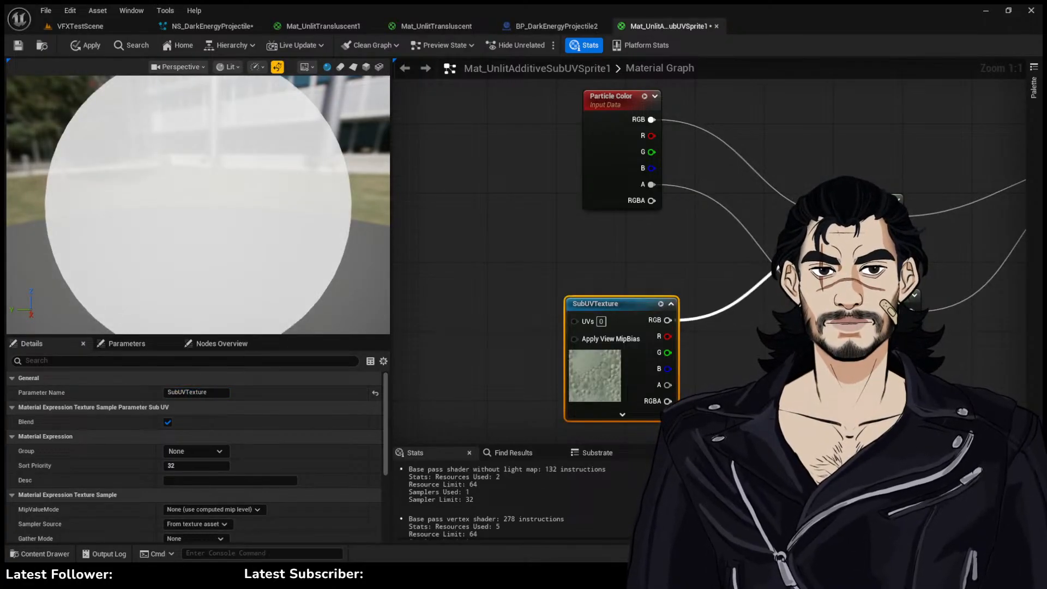
{"action": "left_click_drag", "start_coordinate": [824, 238], "coordinate": [834, 234]}
{"action": "left_click_drag", "start_coordinate": [823, 329], "coordinate": [834, 327]}
{"action": "left_click_drag", "start_coordinate": [579, 304], "coordinate": [571, 296]}
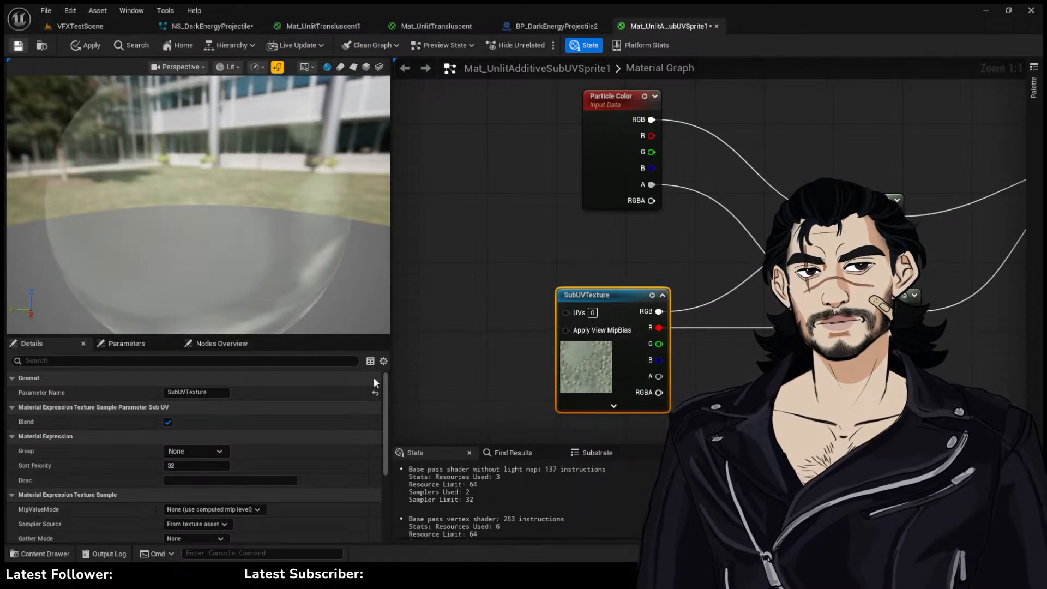
{"action": "key", "text": "ctrl+s"}
Return to NS_DarkEnergyProjectile and assign Mat_UnlitAdditiveSubUVSprite1 to the Sprite Renderer of the HangingParticulates002 emitter
{"action": "left_click", "coordinate": [92, 27]}
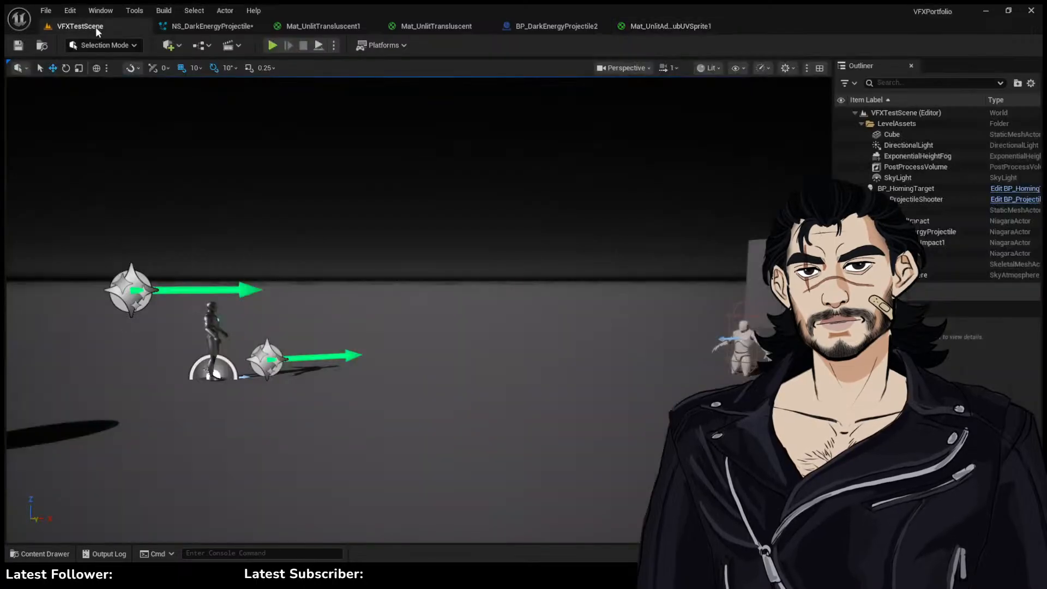
{"action": "left_click", "coordinate": [314, 26]}
{"action": "left_click", "coordinate": [428, 27]}
{"action": "left_click", "coordinate": [210, 26]}
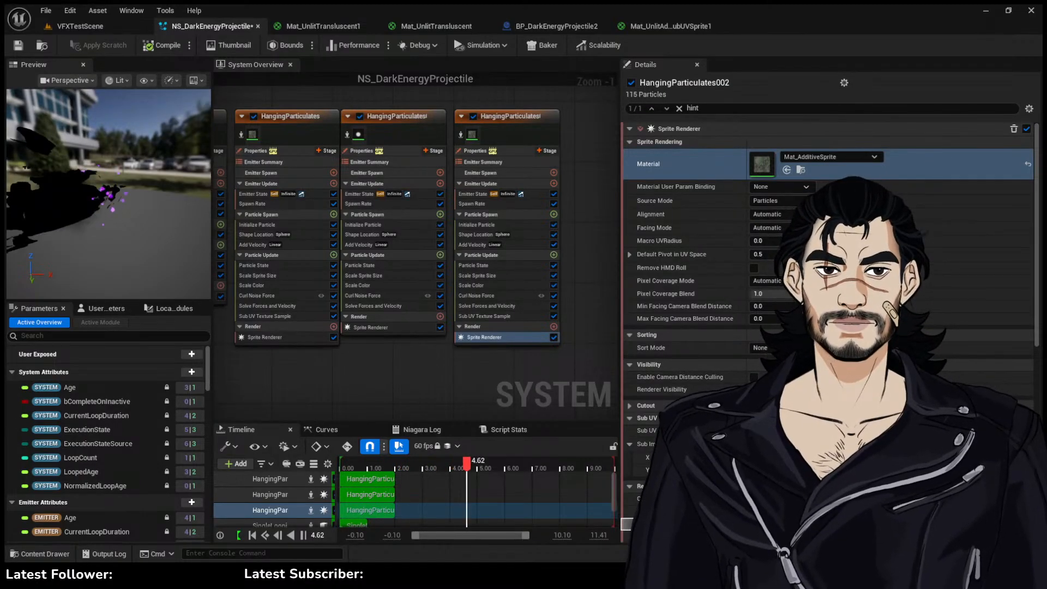
{"action": "key", "text": "ctrl+z"}
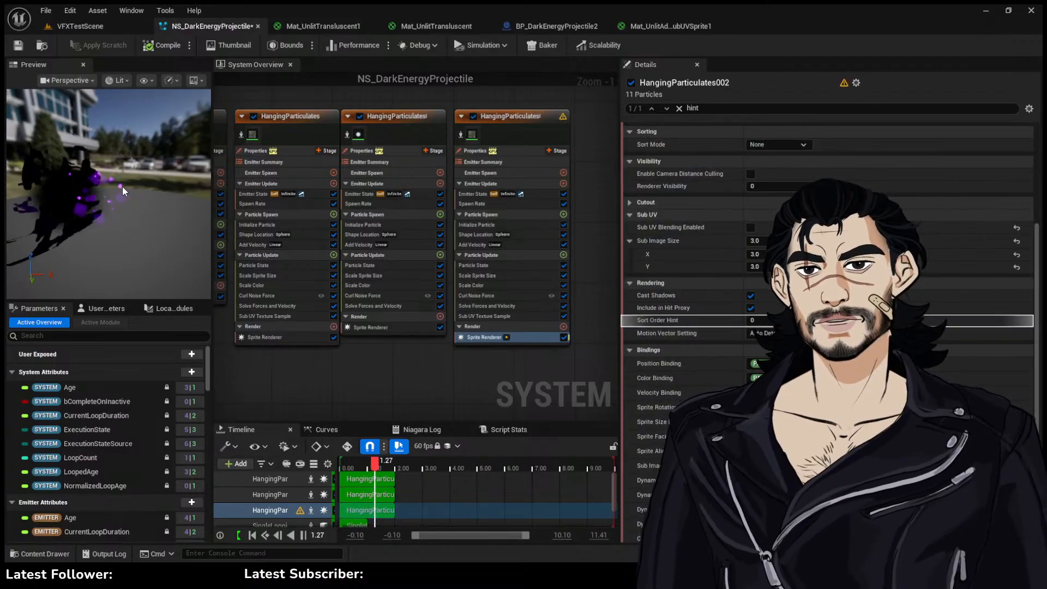
{"action": "mouse_move", "coordinate": [122, 186]}
{"action": "left_mouse_down"}
{"action": "mouse_move", "coordinate": [172, 188]}
{"action": "mouse_move", "coordinate": [123, 186]}
{"action": "left_mouse_up"}
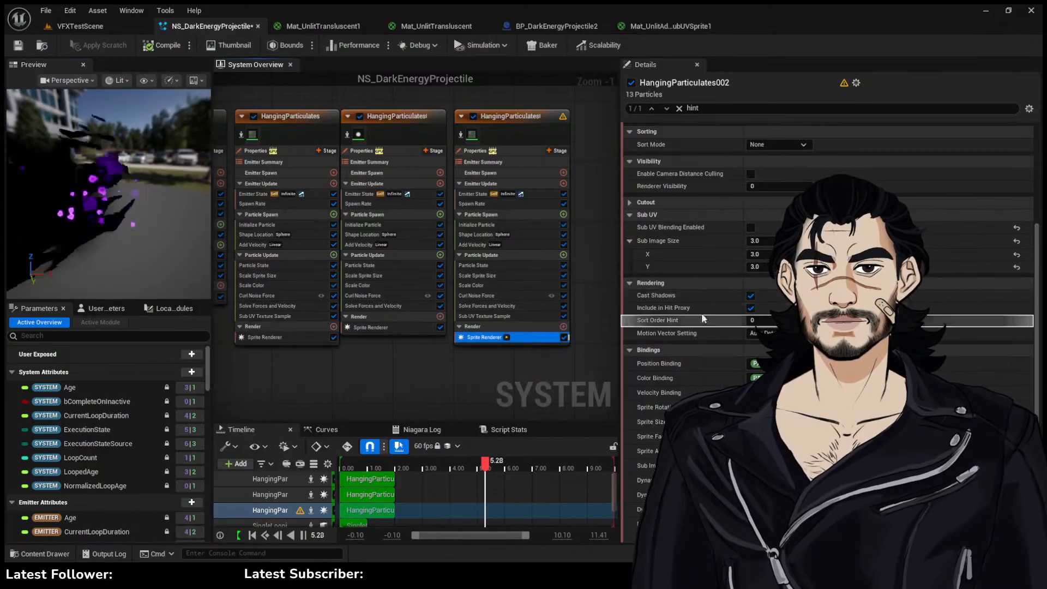
Review the Sprite Renderer's Sub UV, binding and material parameter settings alongside the Sub UV Texture Sample's texture input
{"action": "scroll", "coordinate": [633, 295], "scroll_direction": "down", "scroll_amount": 3}
{"action": "scroll", "coordinate": [709, 272], "scroll_direction": "down", "scroll_amount": 10}
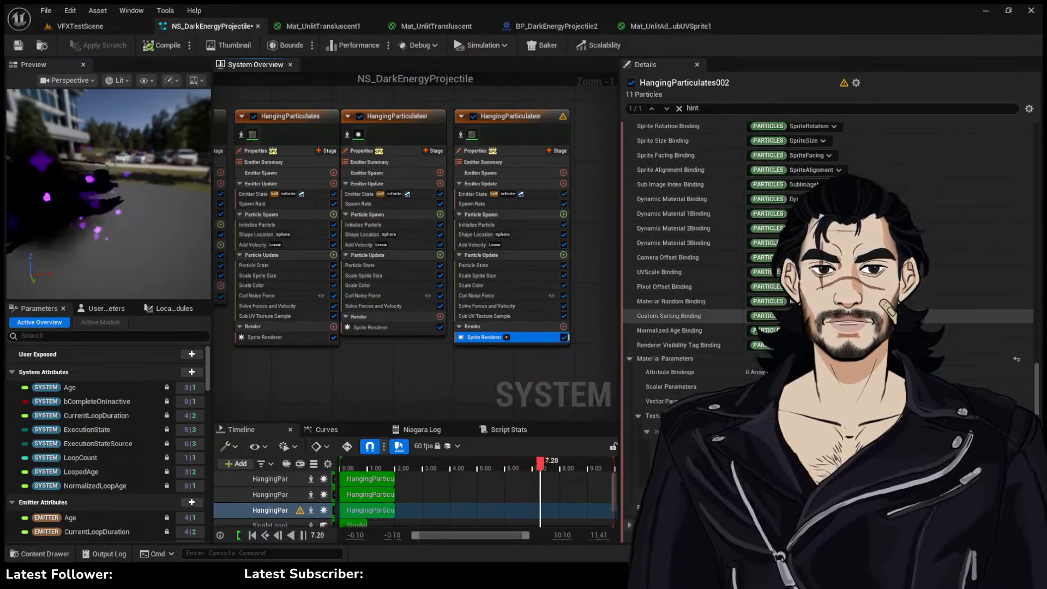
{"action": "scroll", "coordinate": [709, 272], "scroll_direction": "up", "scroll_amount": 8}
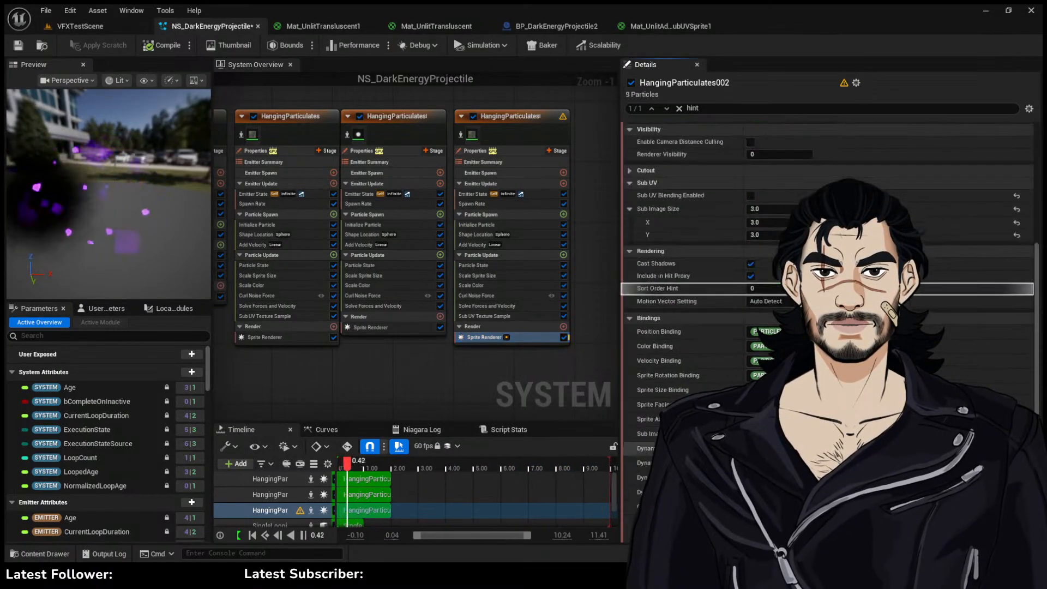
{"action": "scroll", "coordinate": [709, 272], "scroll_direction": "down", "scroll_amount": 8}
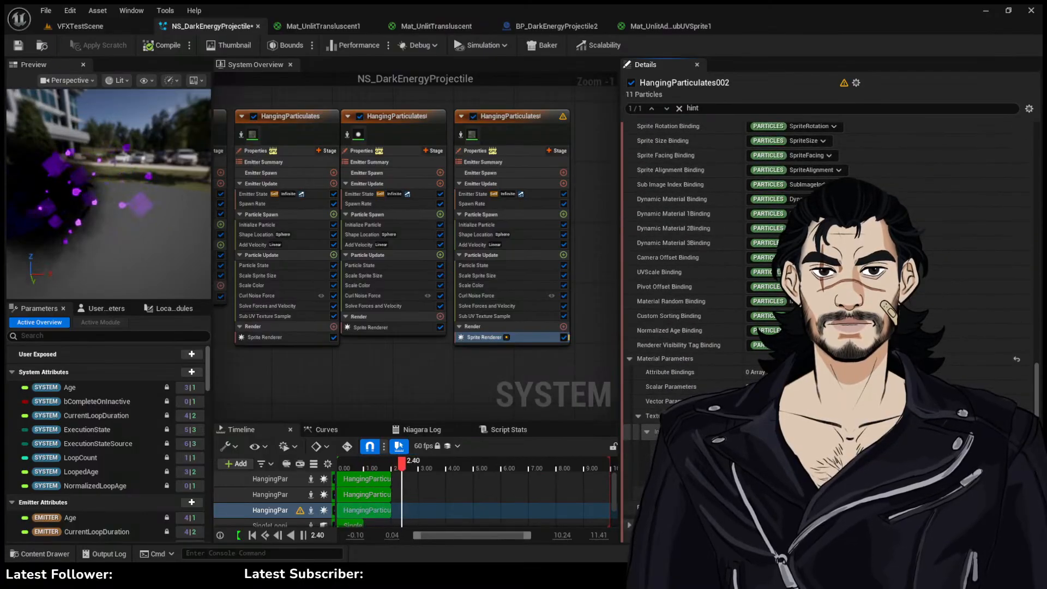
{"action": "left_click", "coordinate": [504, 316]}
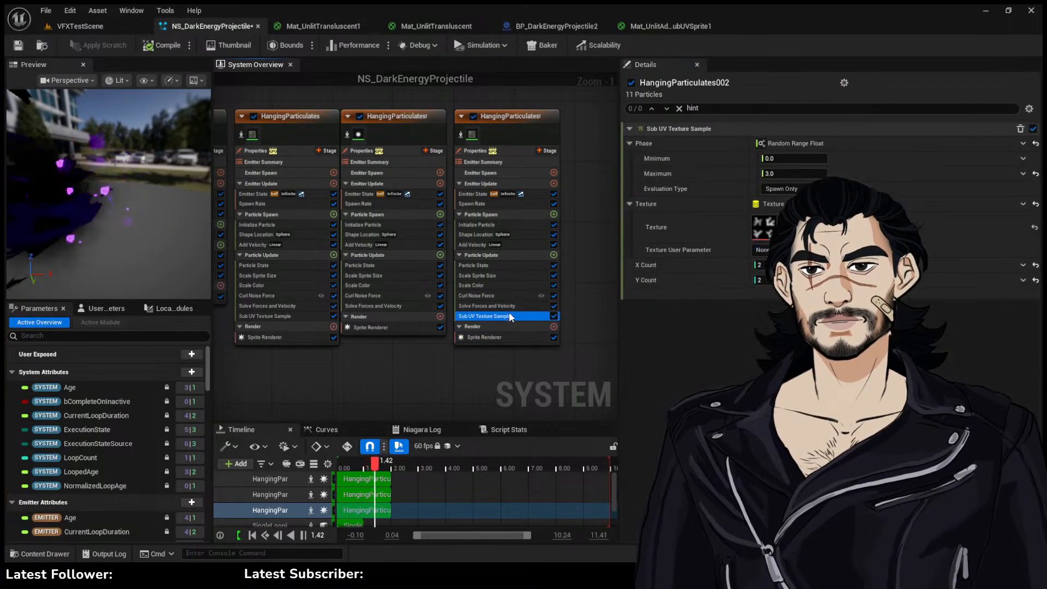
{"action": "left_click", "coordinate": [769, 204]}
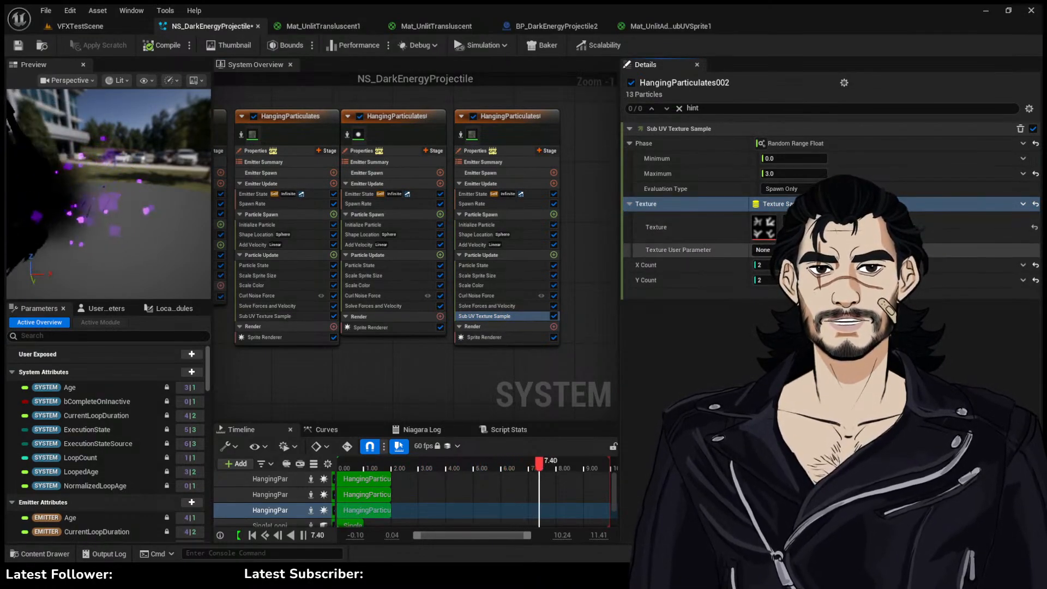
{"action": "left_click", "coordinate": [494, 338]}
{"action": "scroll", "coordinate": [827, 395], "scroll_direction": "down", "scroll_amount": 3}
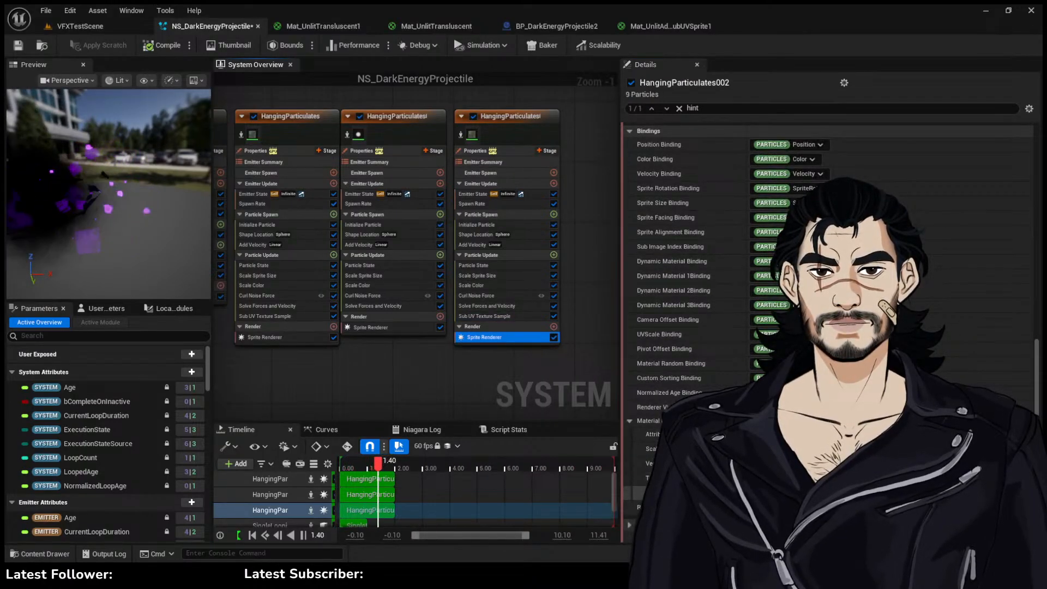
{"action": "left_click", "coordinate": [806, 477]}
{"action": "scroll", "coordinate": [805, 431], "scroll_direction": "down", "scroll_amount": 5}
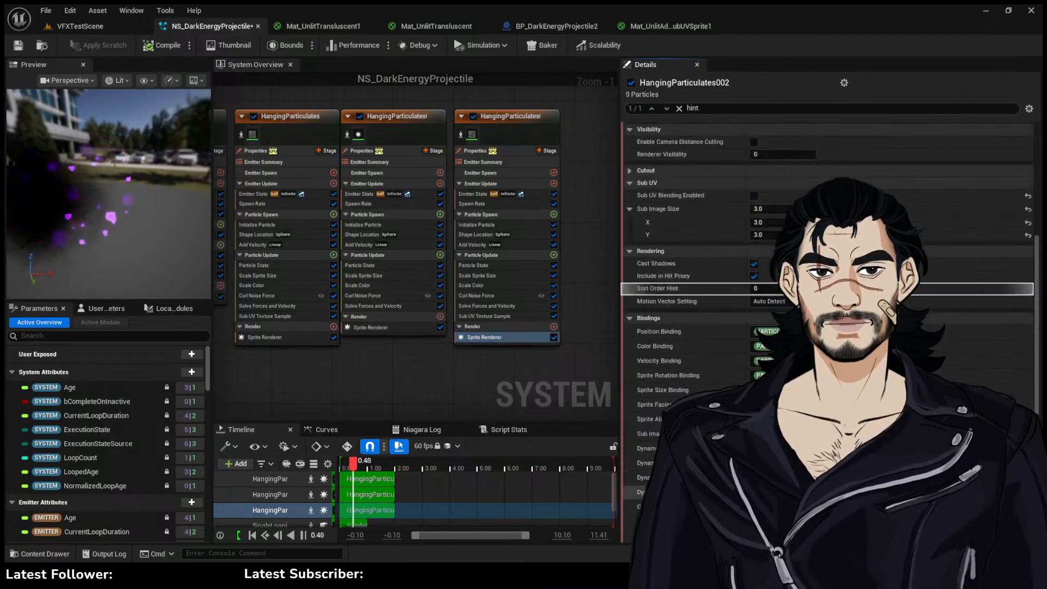
{"action": "scroll", "coordinate": [805, 382], "scroll_direction": "down", "scroll_amount": 6}
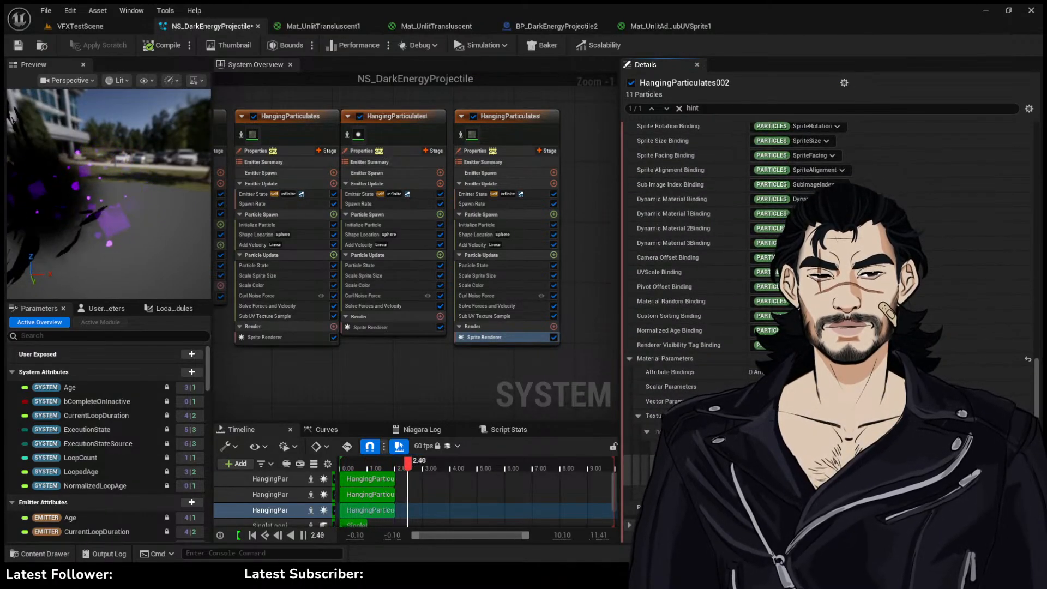
{"action": "scroll", "coordinate": [761, 324], "scroll_direction": "up", "scroll_amount": 10}
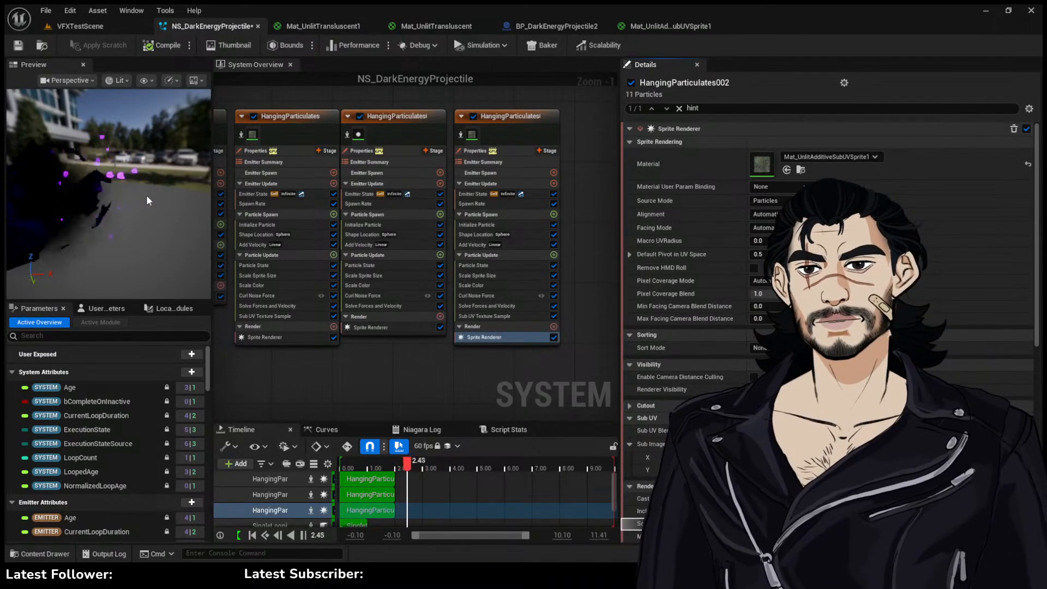
Show the Sub UV Texture Sample settings and pause the particle preview at 1.00 on the timeline to examine the rune sprites
{"action": "left_click", "coordinate": [501, 315]}
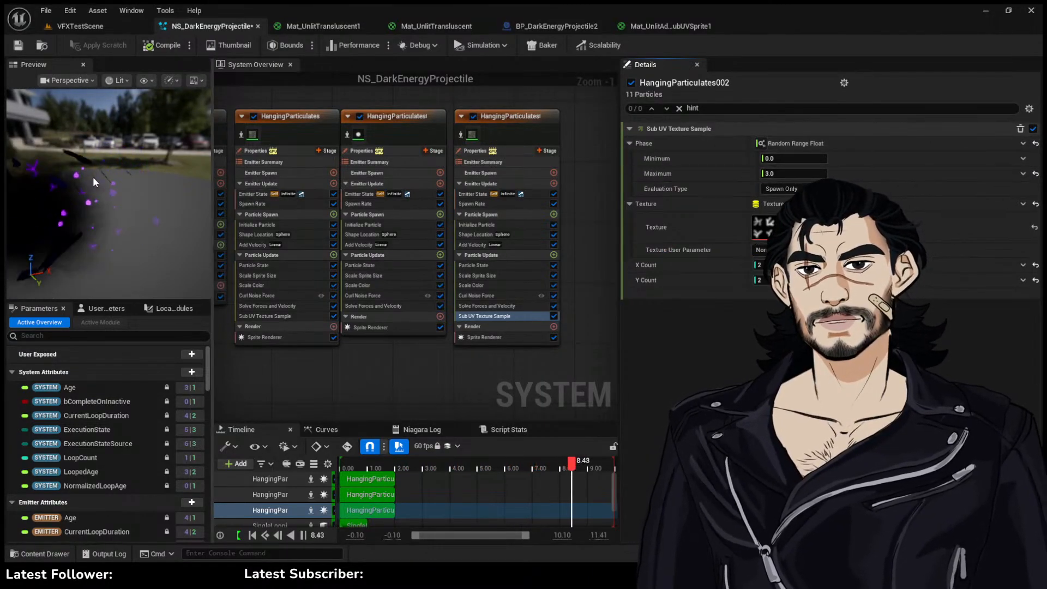
{"action": "left_click_drag", "start_coordinate": [93, 176], "coordinate": [115, 164]}
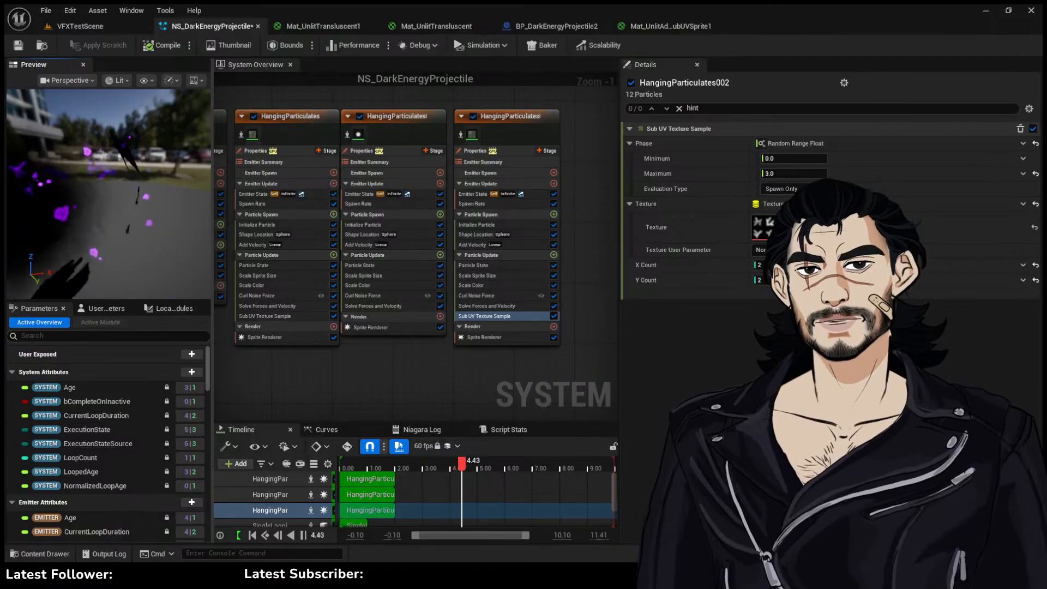
{"action": "left_click", "coordinate": [364, 468]}
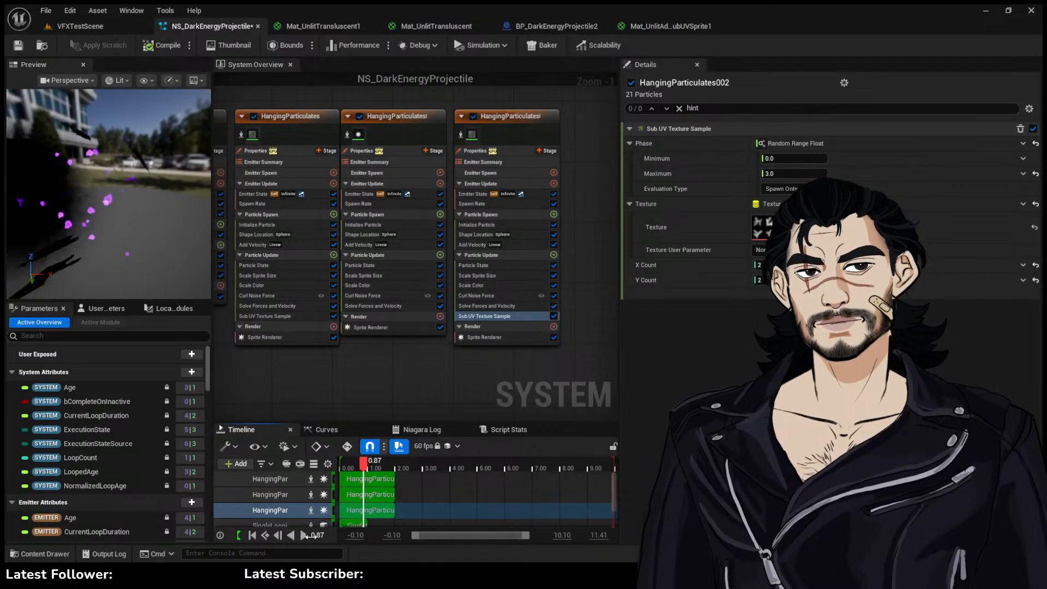
{"action": "left_click", "coordinate": [303, 535]}
{"action": "left_click", "coordinate": [297, 535]}
{"action": "left_click", "coordinate": [300, 536]}
{"action": "left_click", "coordinate": [300, 535]}
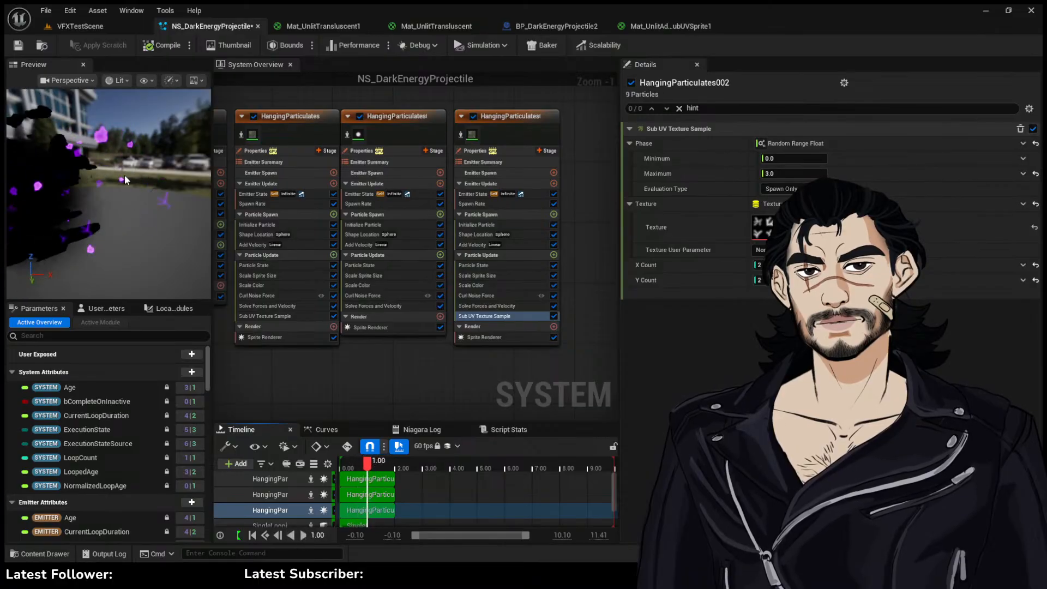
{"action": "left_click_drag", "start_coordinate": [125, 175], "coordinate": [208, 188]}
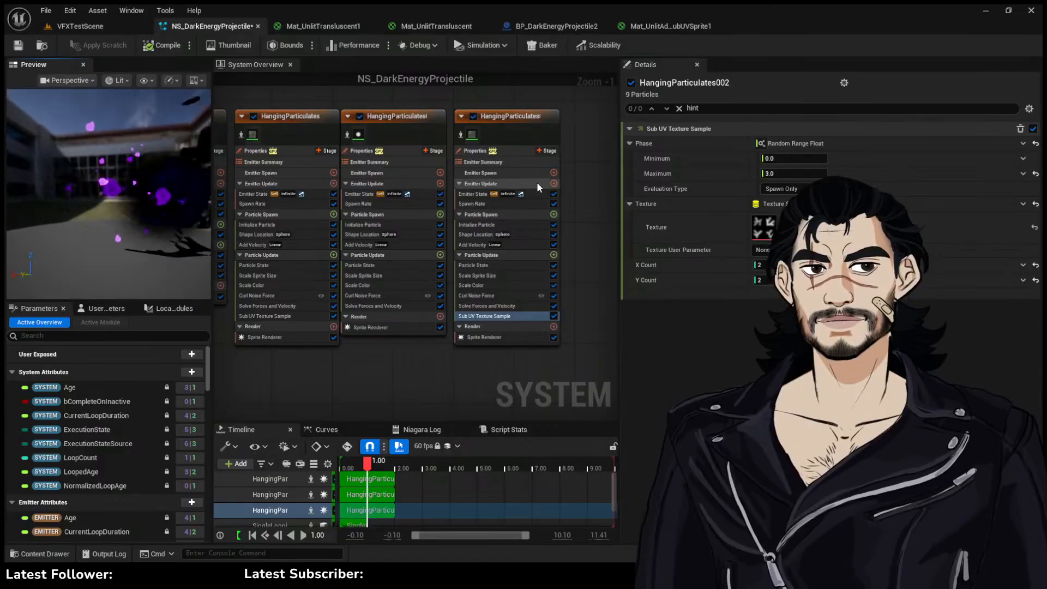
Set the Sub UV Texture Sample's maximum phase to 11.86302 and check how the rune particles look in the preview
{"action": "left_click", "coordinate": [788, 189]}
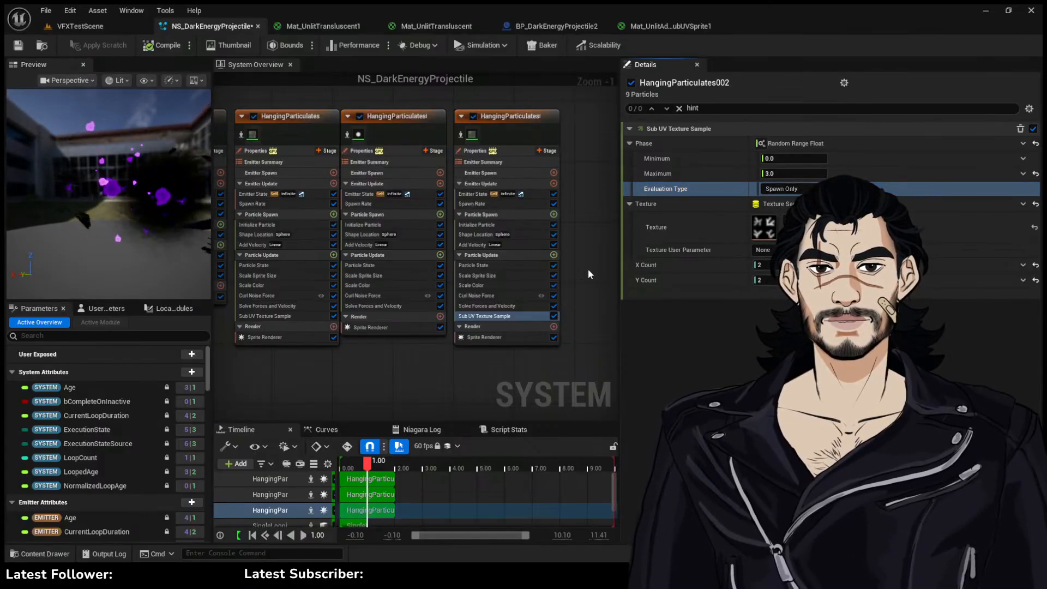
{"action": "left_click_drag", "start_coordinate": [124, 180], "coordinate": [173, 219]}
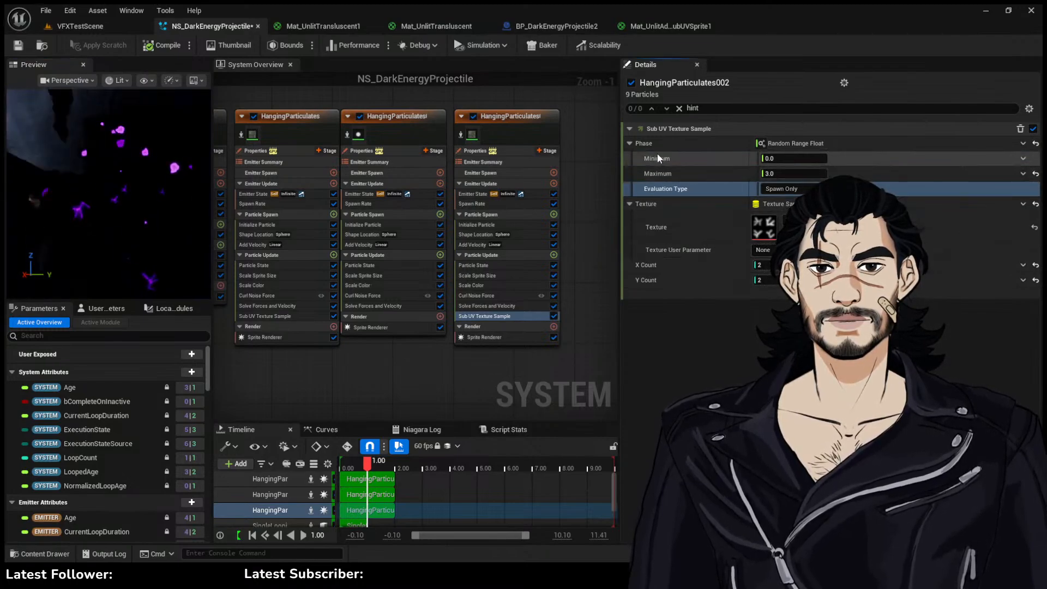
{"action": "left_click_drag", "start_coordinate": [765, 172], "coordinate": [845, 173]}
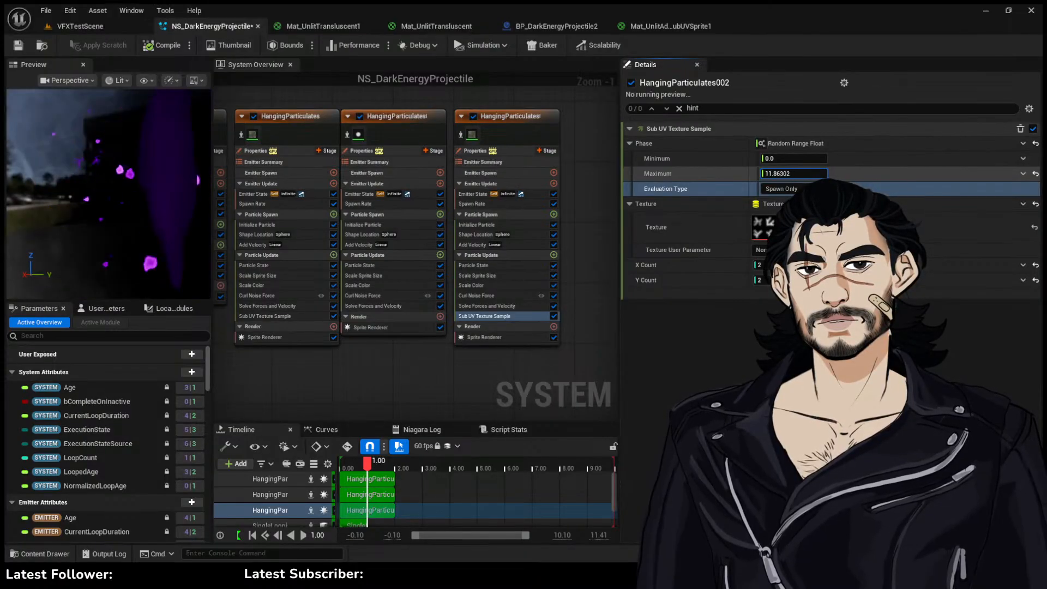
{"action": "left_click_drag", "start_coordinate": [70, 230], "coordinate": [186, 262]}
{"action": "left_click_drag", "start_coordinate": [109, 194], "coordinate": [141, 143]}
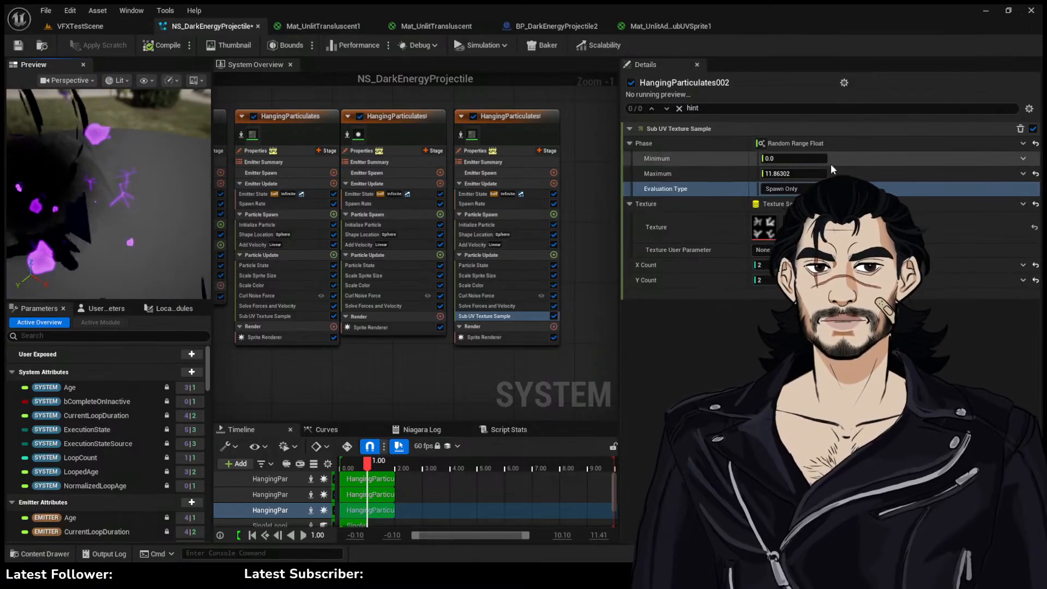
Set the Sub UV Texture Sample's maximum phase to 3.0 with the evaluation type Every Frame, and check the preview
{"action": "left_click", "coordinate": [800, 173]}
{"action": "type", "text": "3"}
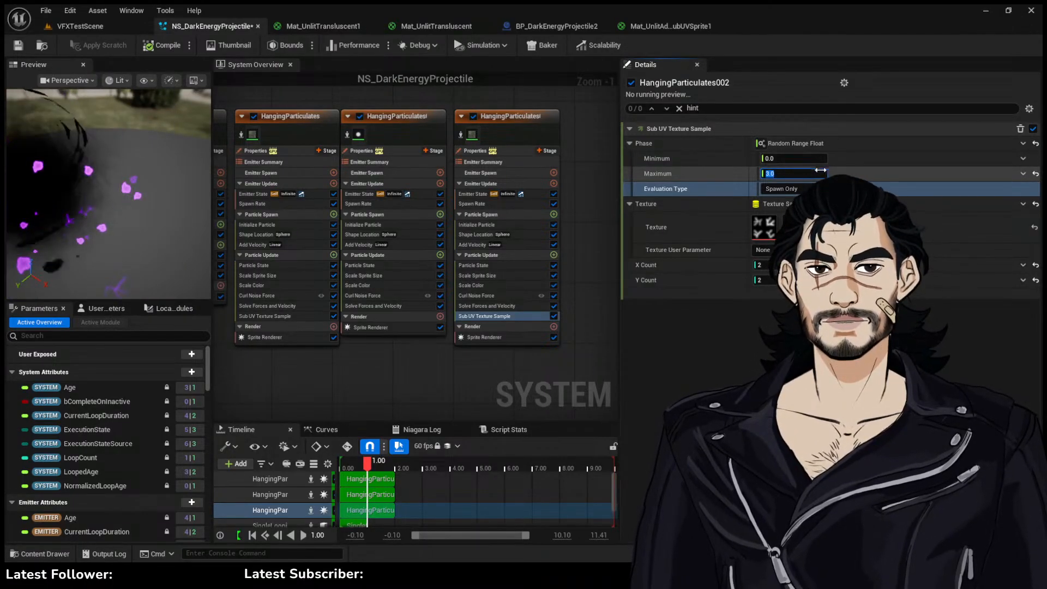
{"action": "key", "text": "Return"}
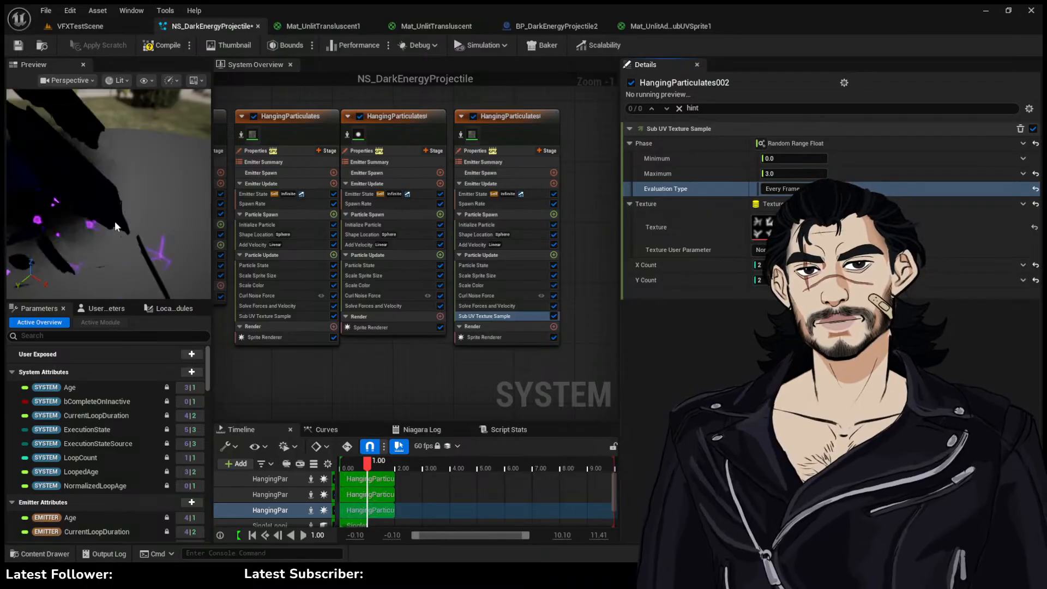
{"action": "mouse_move", "coordinate": [133, 223]}
{"action": "left_mouse_down"}
{"action": "mouse_move", "coordinate": [163, 210]}
{"action": "mouse_move", "coordinate": [143, 205]}
{"action": "mouse_move", "coordinate": [158, 207]}
{"action": "mouse_move", "coordinate": [126, 218]}
{"action": "left_mouse_up"}
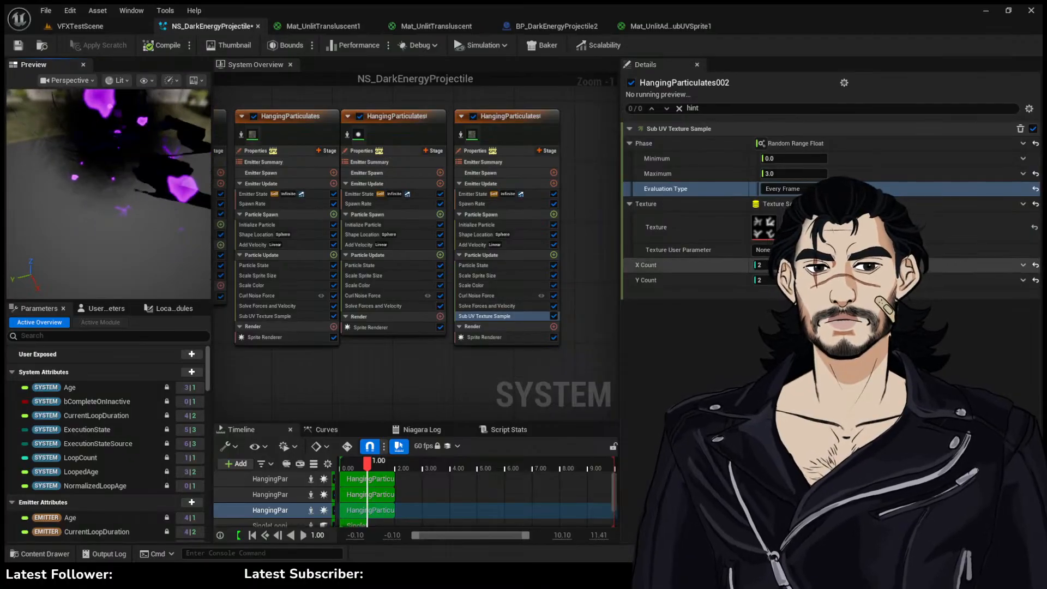
Set the Sub Image Size of HangingParticulates002's Sprite Renderer to 2.0 in X and Y, and check the particles
{"action": "left_click", "coordinate": [484, 337]}
{"action": "scroll", "coordinate": [709, 245], "scroll_direction": "down", "scroll_amount": 1}
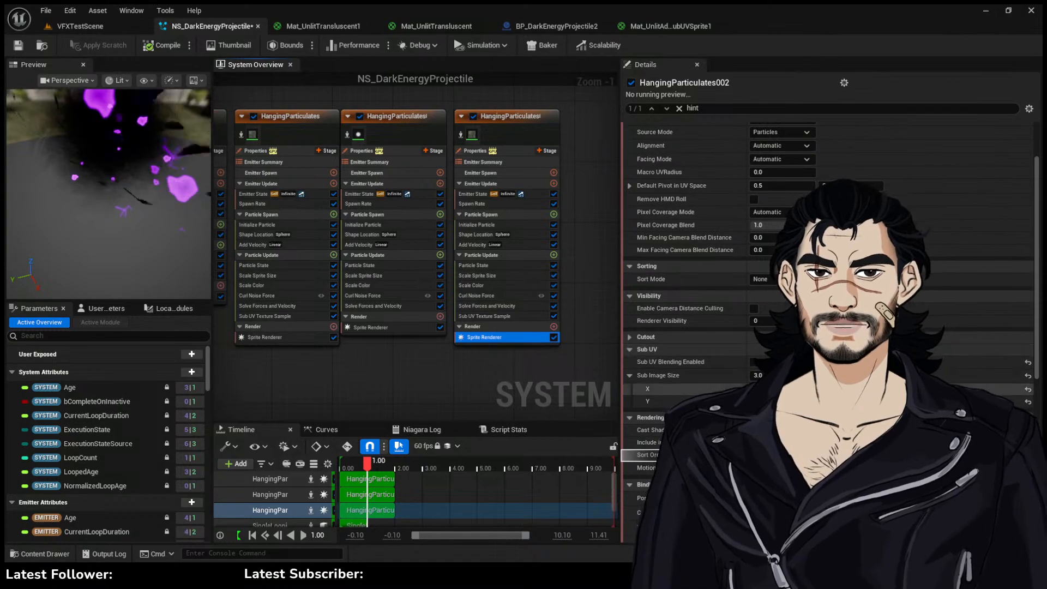
{"action": "left_click", "coordinate": [758, 376]}
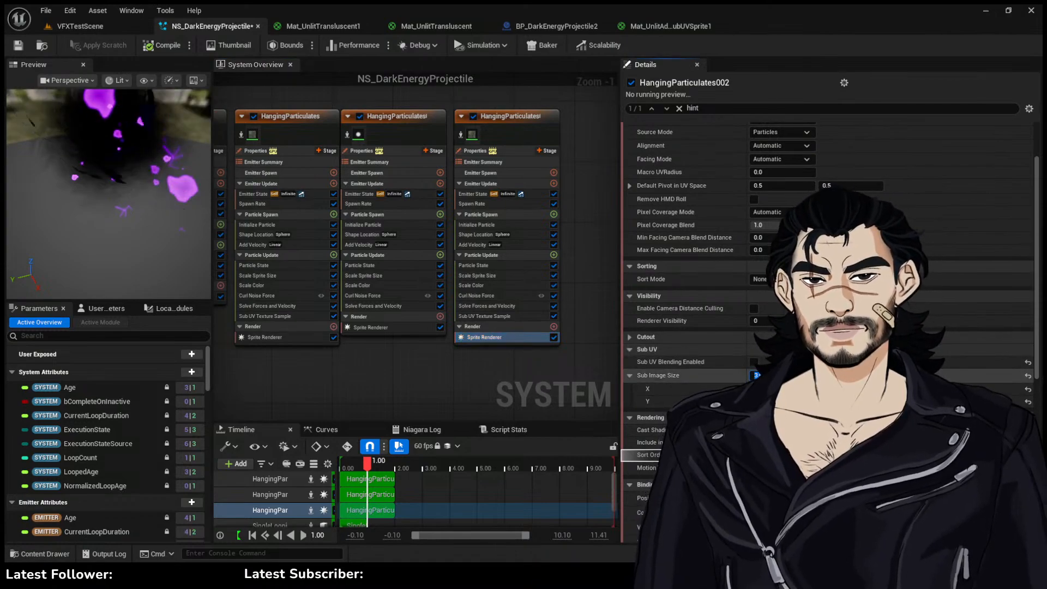
{"action": "type", "text": "2"}
{"action": "key", "text": "Tab"}
{"action": "left_click_drag", "start_coordinate": [133, 158], "coordinate": [188, 178]}
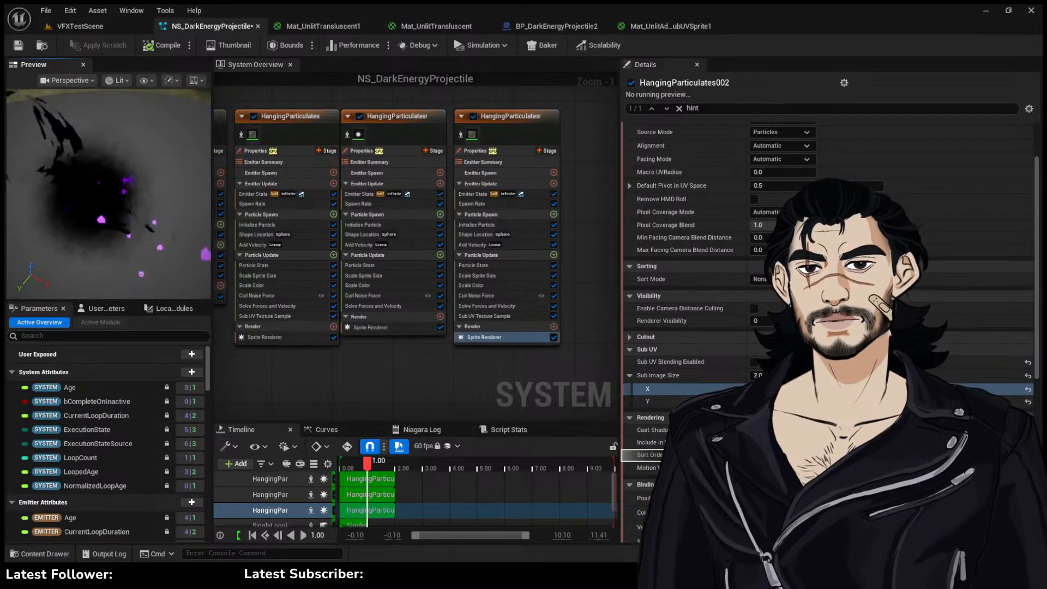
Reset the texture and the random phase range of the Sub UV Texture Sample to their defaults
{"action": "left_click", "coordinate": [507, 225]}
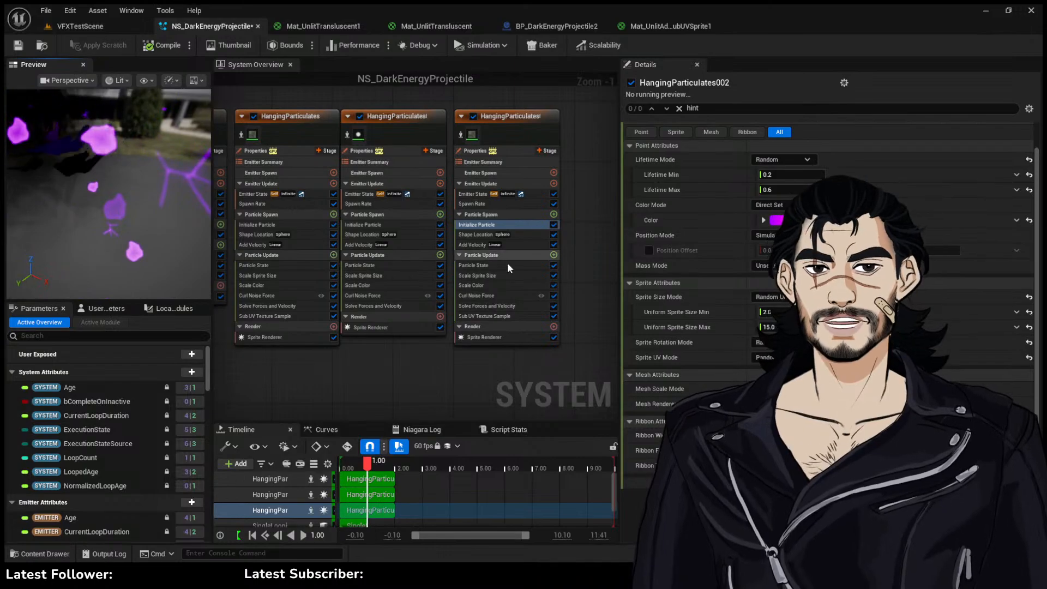
{"action": "left_click", "coordinate": [507, 316]}
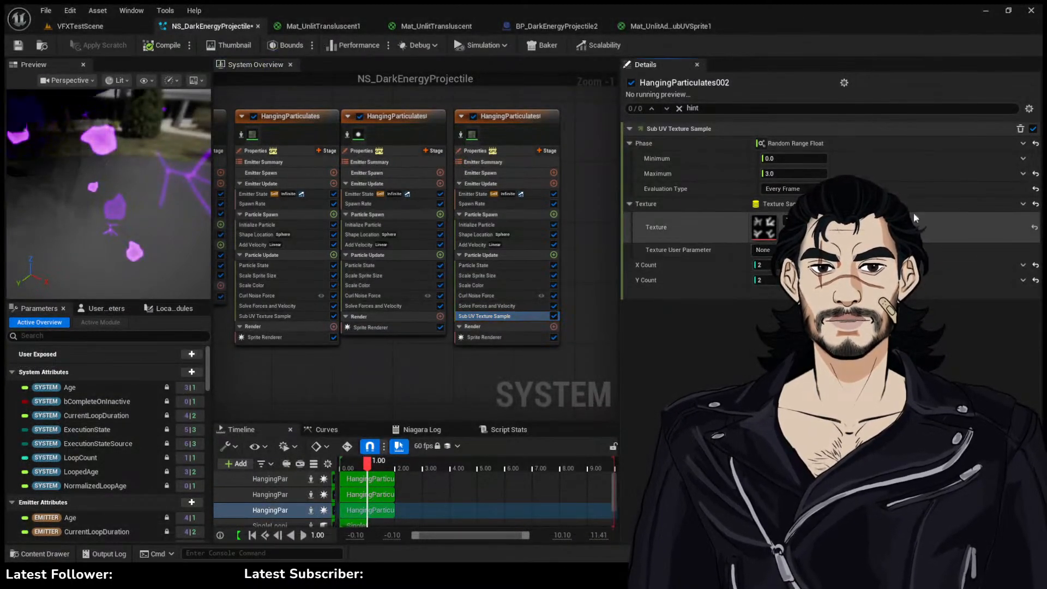
{"action": "left_click", "coordinate": [1034, 204]}
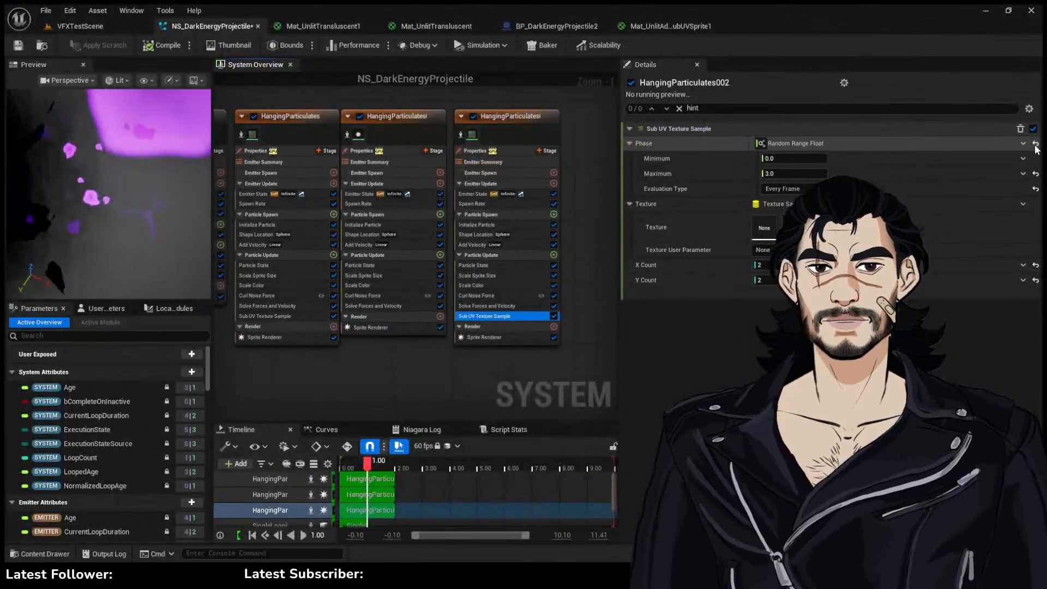
{"action": "left_click", "coordinate": [1035, 144]}
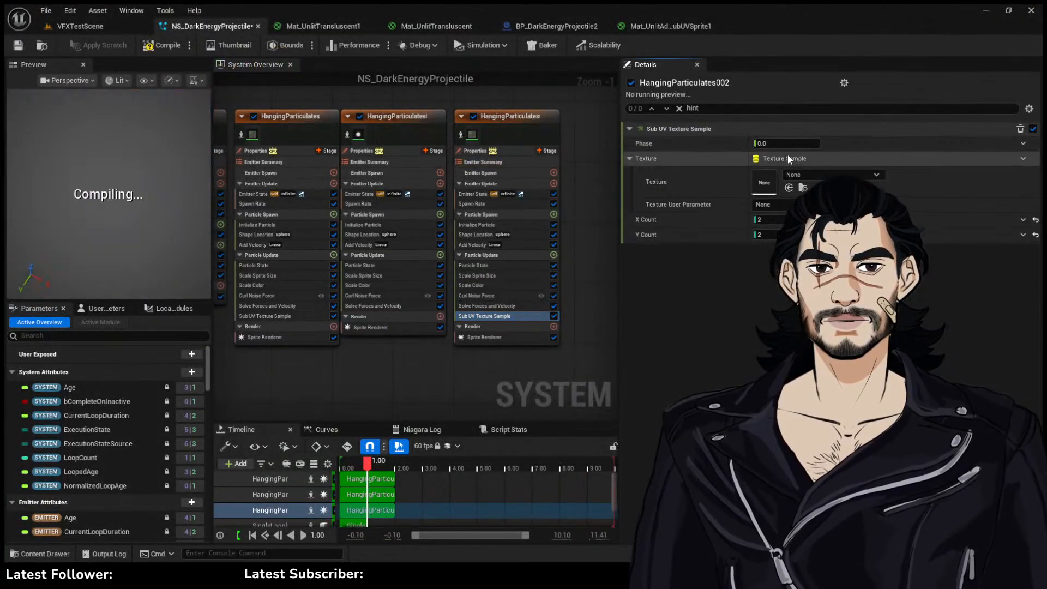
{"action": "left_click", "coordinate": [106, 198]}
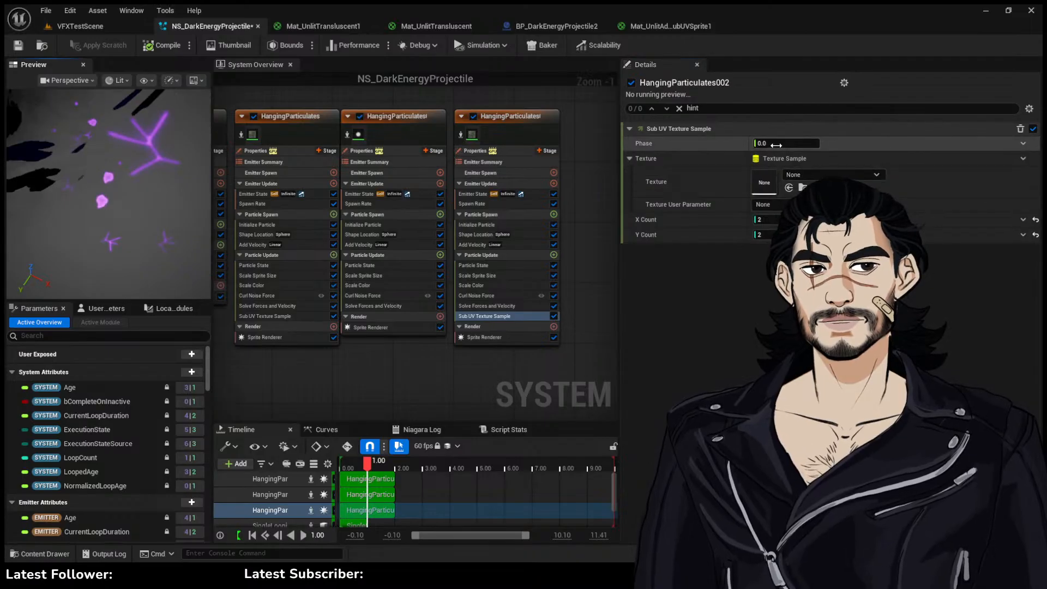
Try phase values of 0.504 and 2.0 on the Sub UV Texture Sample, and settle on 1.0
{"action": "left_click_drag", "start_coordinate": [762, 144], "coordinate": [777, 145]}
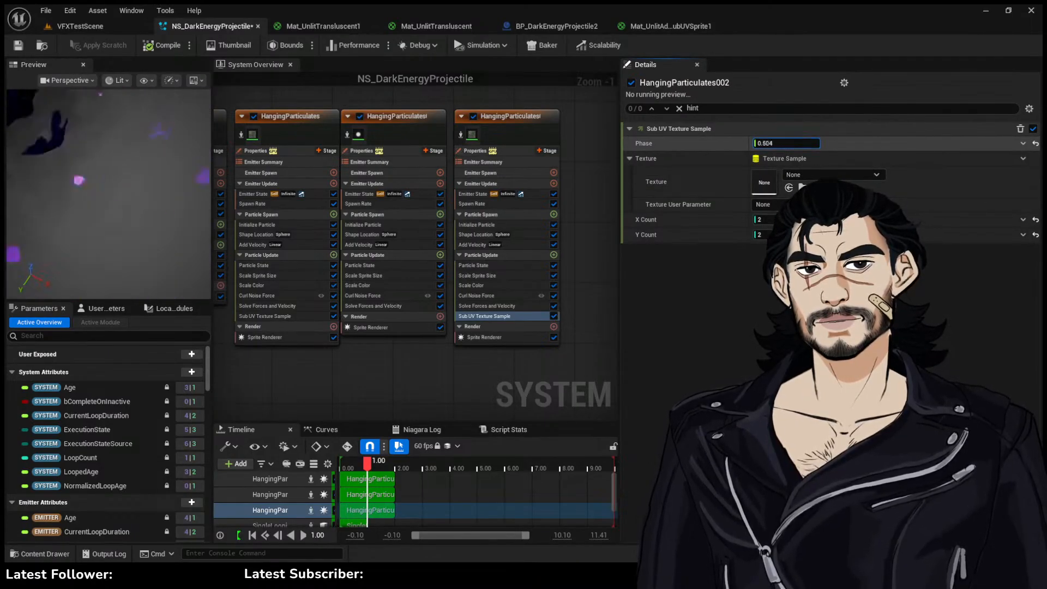
{"action": "left_click", "coordinate": [778, 145]}
{"action": "type", "text": "1"}
{"action": "key", "text": "Return"}
{"action": "type", "text": "2"}
{"action": "key", "text": "Return"}
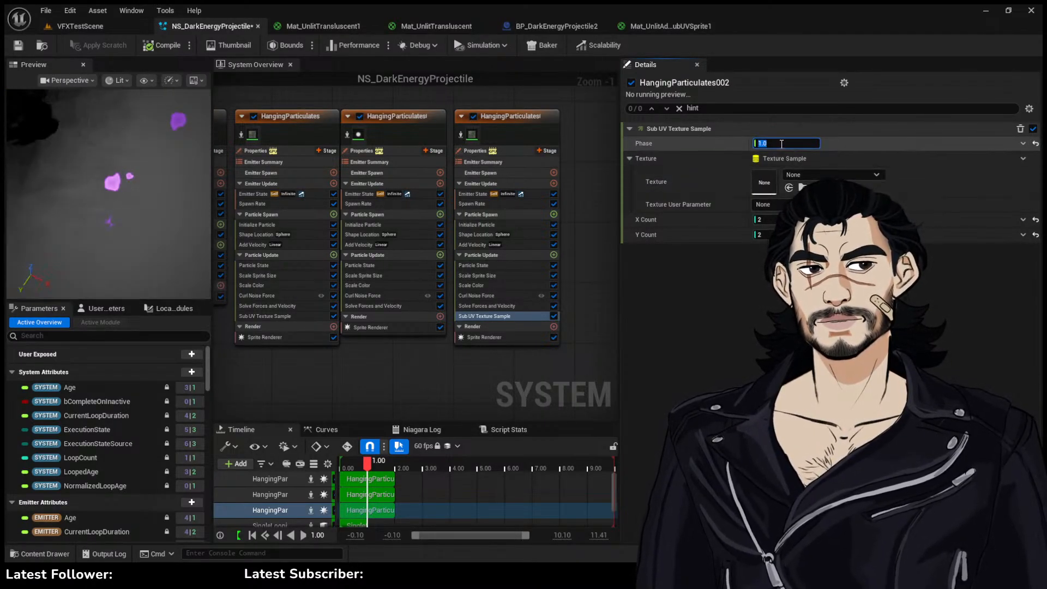
{"action": "type", "text": "1"}
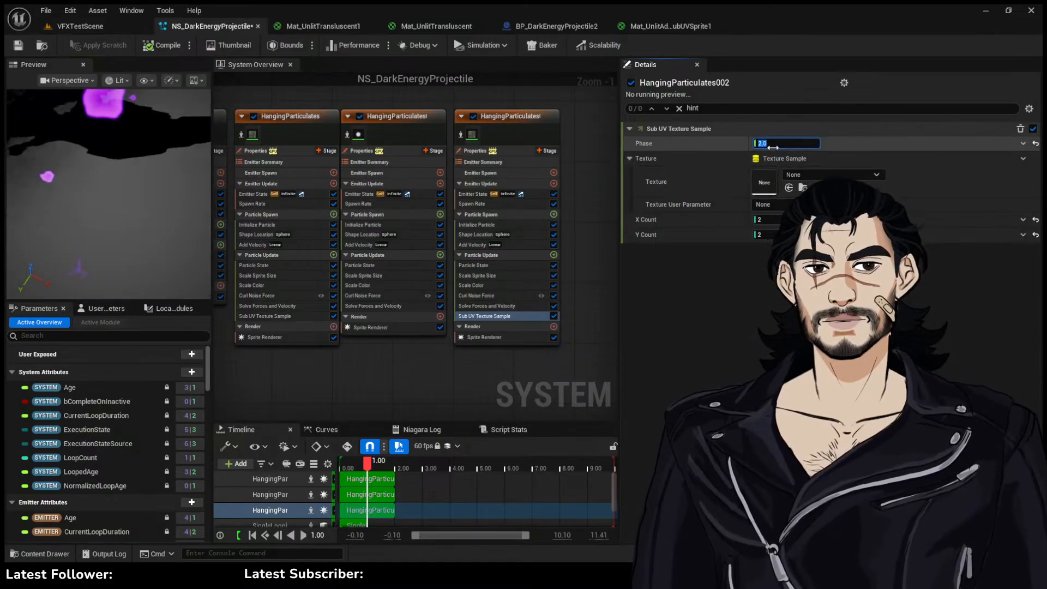
{"action": "key", "text": "Return"}
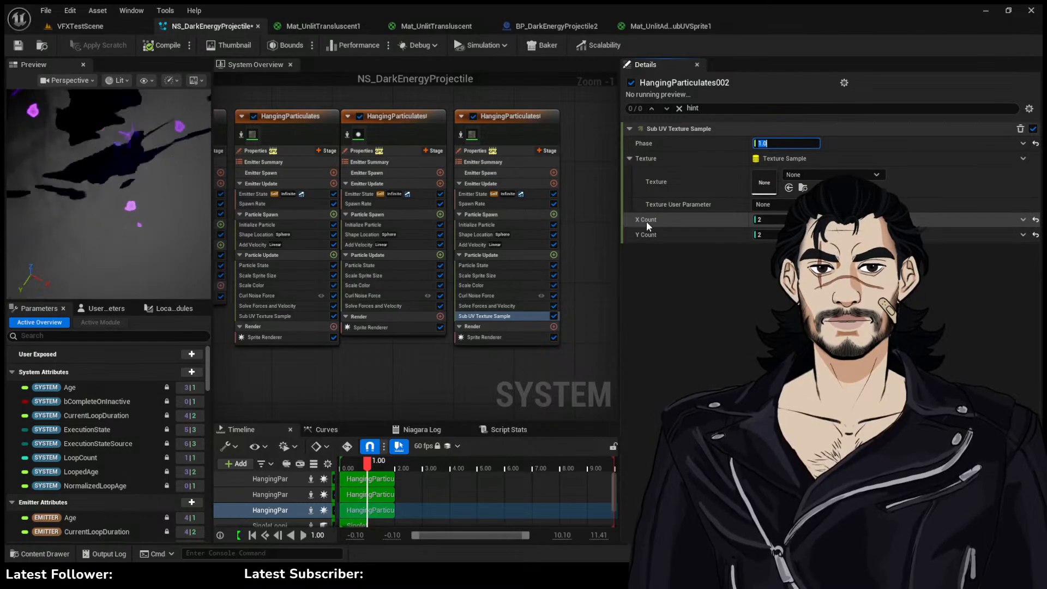
Assign TX_Pattern_Runes1 as the Sub UV Texture Sample's texture and inspect the particles in the preview
{"action": "left_click", "coordinate": [779, 186]}
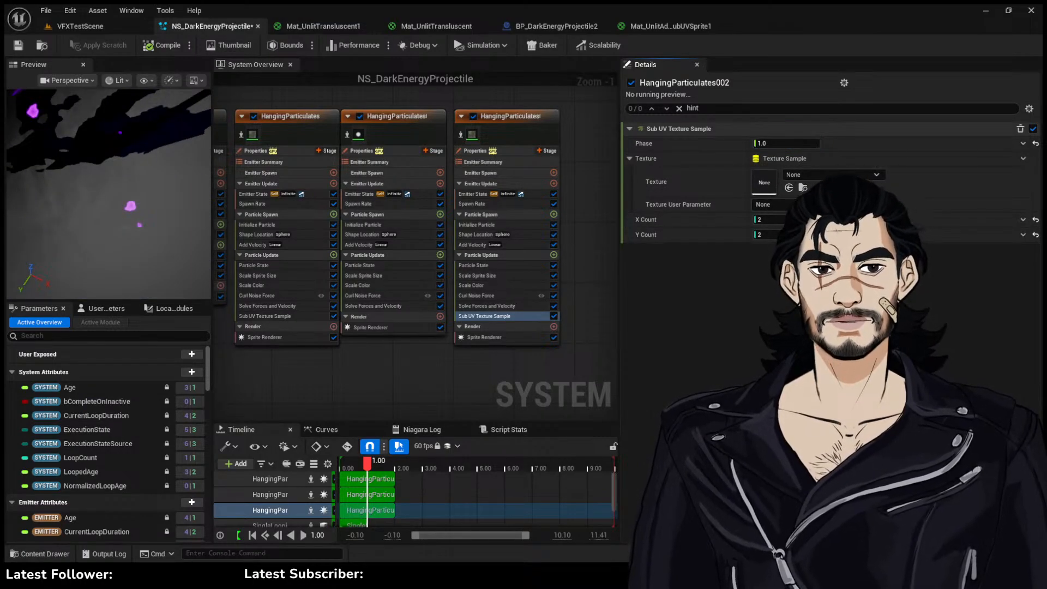
{"action": "left_click", "coordinate": [788, 187]}
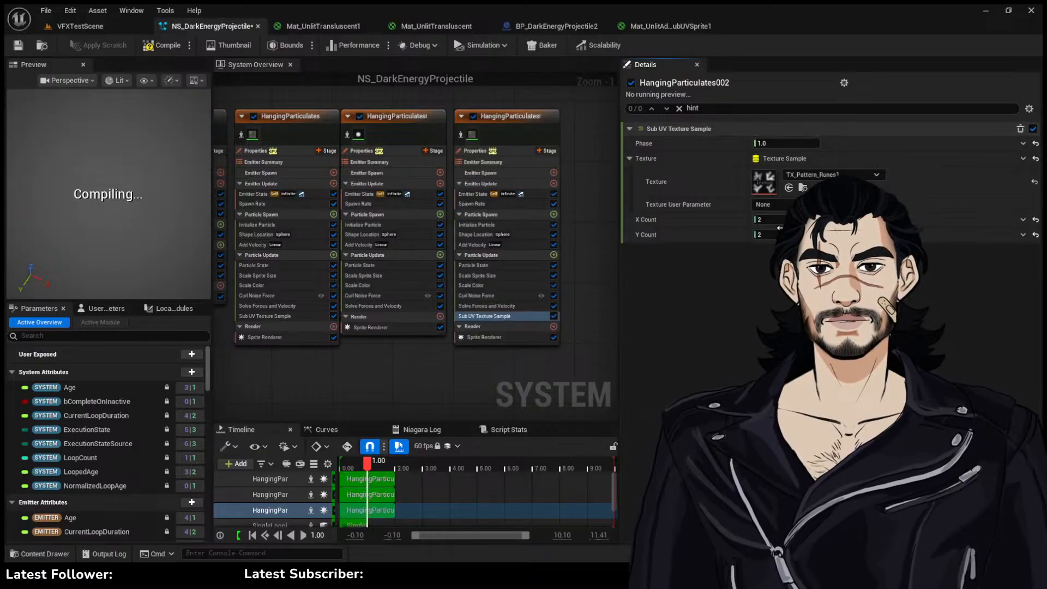
{"action": "left_click_drag", "start_coordinate": [167, 175], "coordinate": [117, 178]}
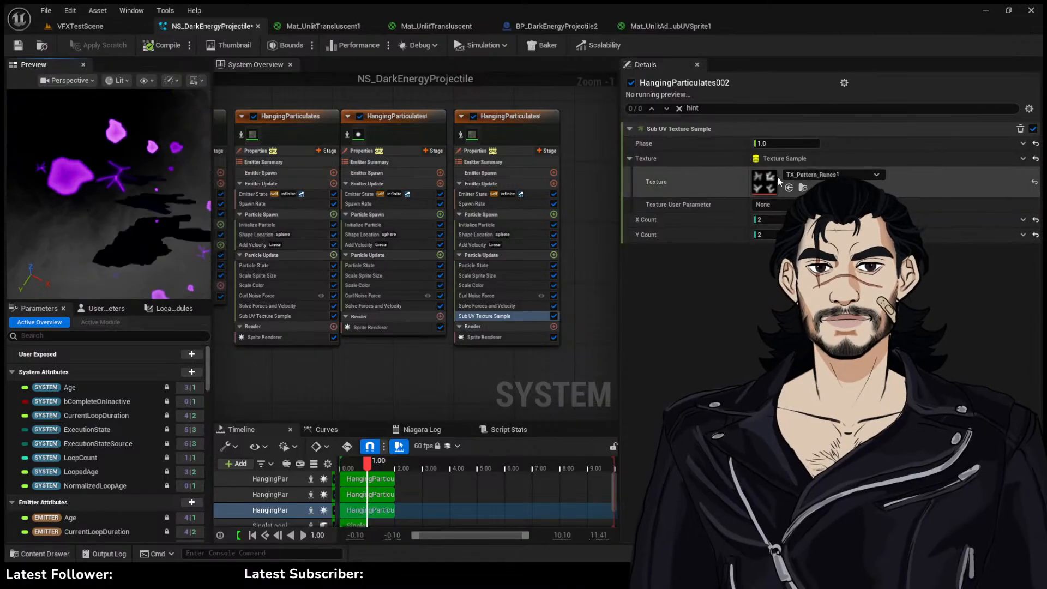
Test Sub UV Blending on the Sprite Renderer, restore its setting, and review the renderer's bindings
{"action": "left_click", "coordinate": [493, 337]}
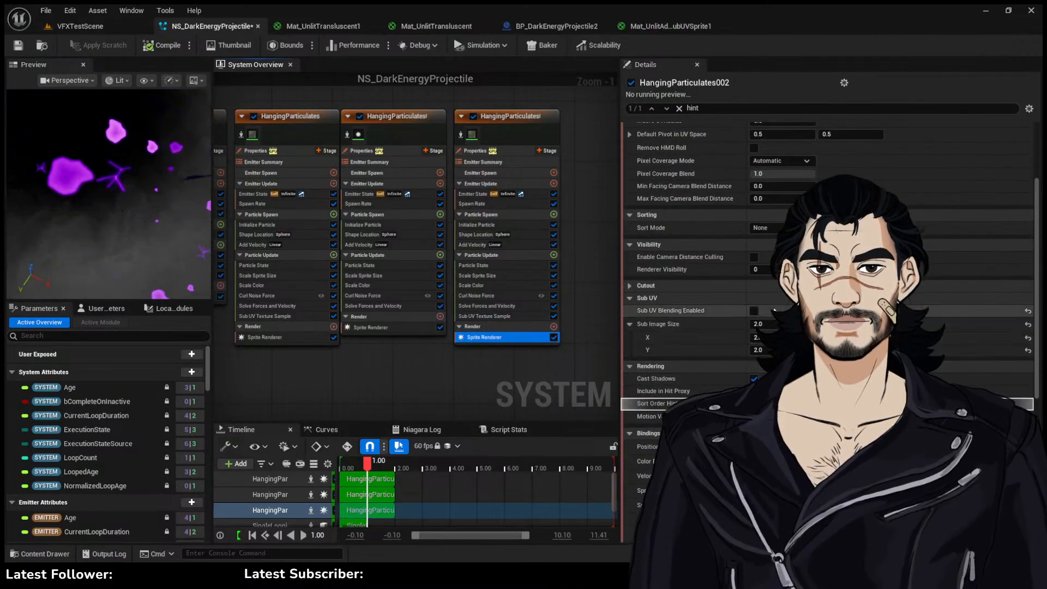
{"action": "left_click", "coordinate": [754, 311]}
{"action": "left_click", "coordinate": [754, 311]}
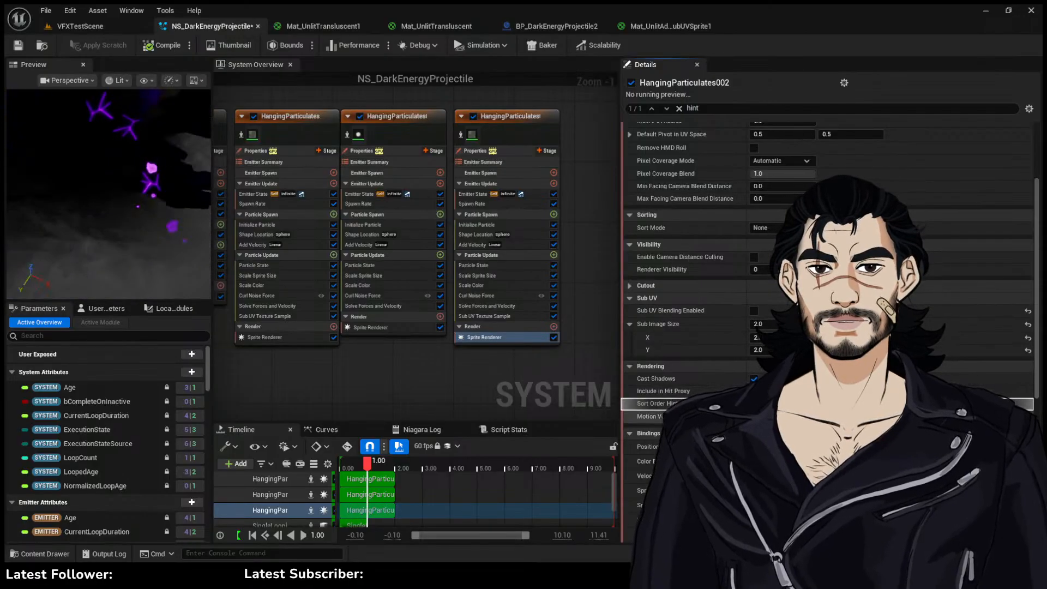
{"action": "scroll", "coordinate": [753, 322], "scroll_direction": "down", "scroll_amount": 10}
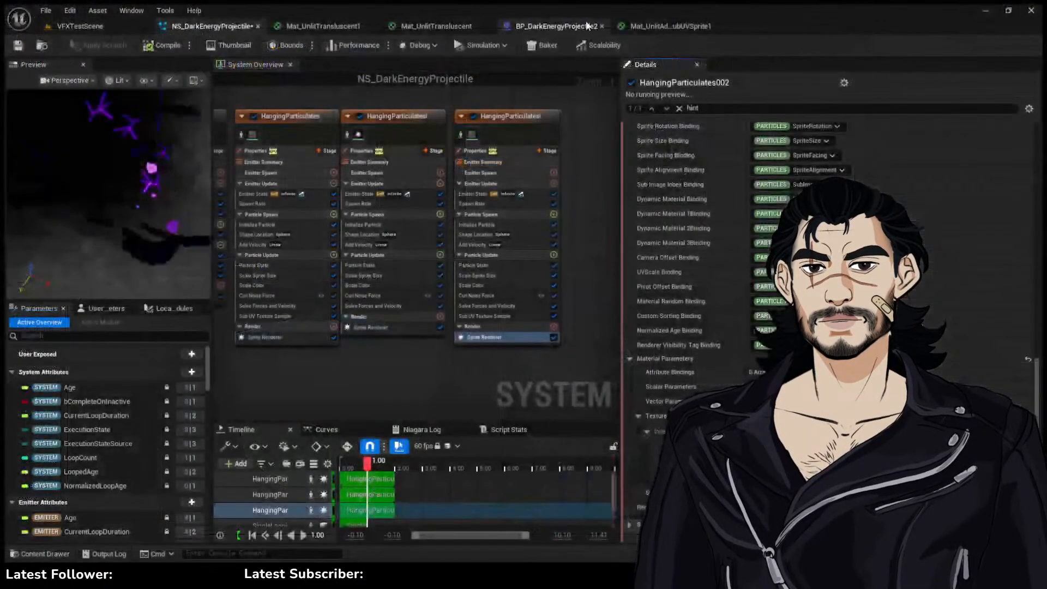
Return to the Mat_UnlitAdditiveSubUVSprite1 material and review the settings of its SubUVTexture node
{"action": "left_click", "coordinate": [652, 27]}
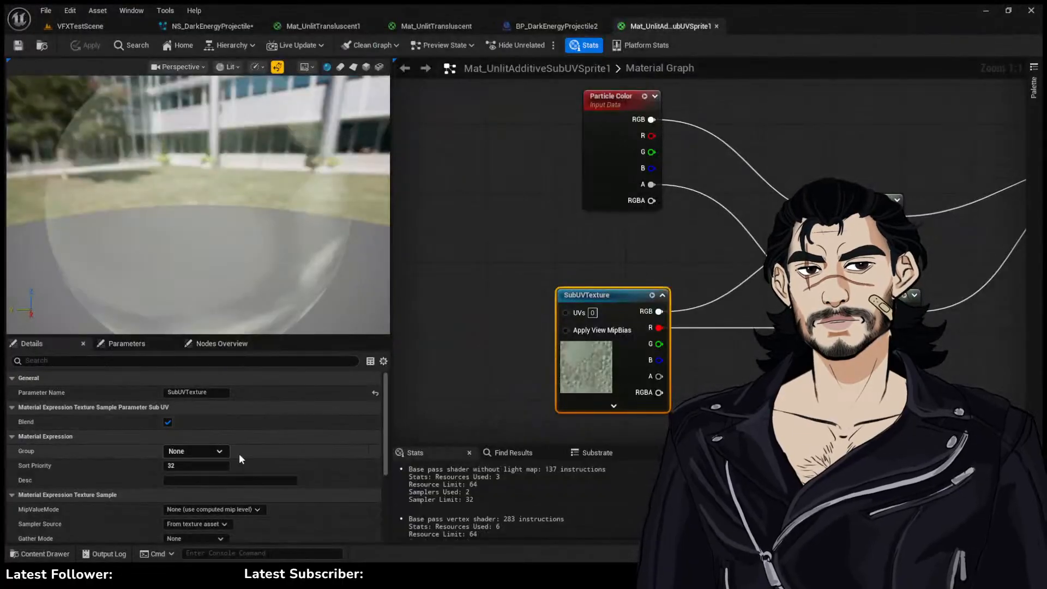
{"action": "scroll", "coordinate": [239, 454], "scroll_direction": "down", "scroll_amount": 5}
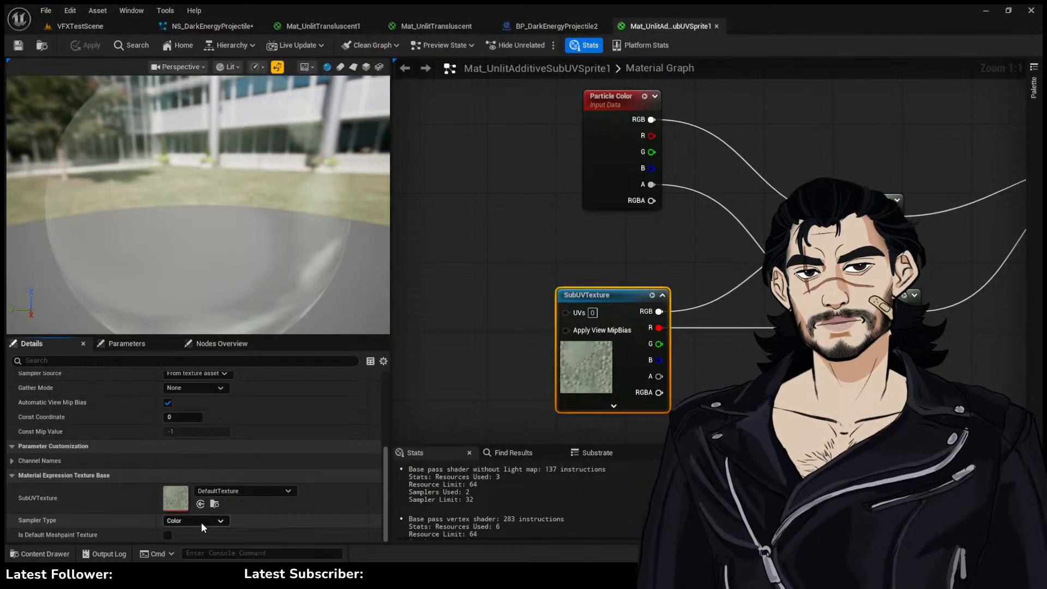
{"action": "scroll", "coordinate": [116, 483], "scroll_direction": "up", "scroll_amount": 5}
Try a Particle SubUV Properties node on the UVs input of SubUVTexture, and delete it
{"action": "left_click_drag", "start_coordinate": [566, 313], "coordinate": [476, 322]}
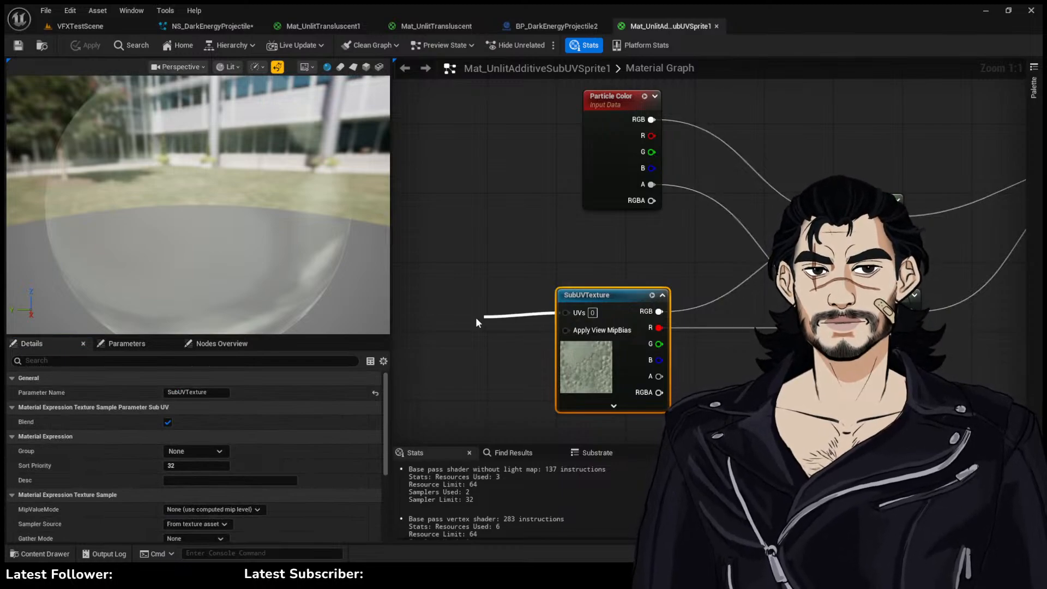
{"action": "key", "text": "Return"}
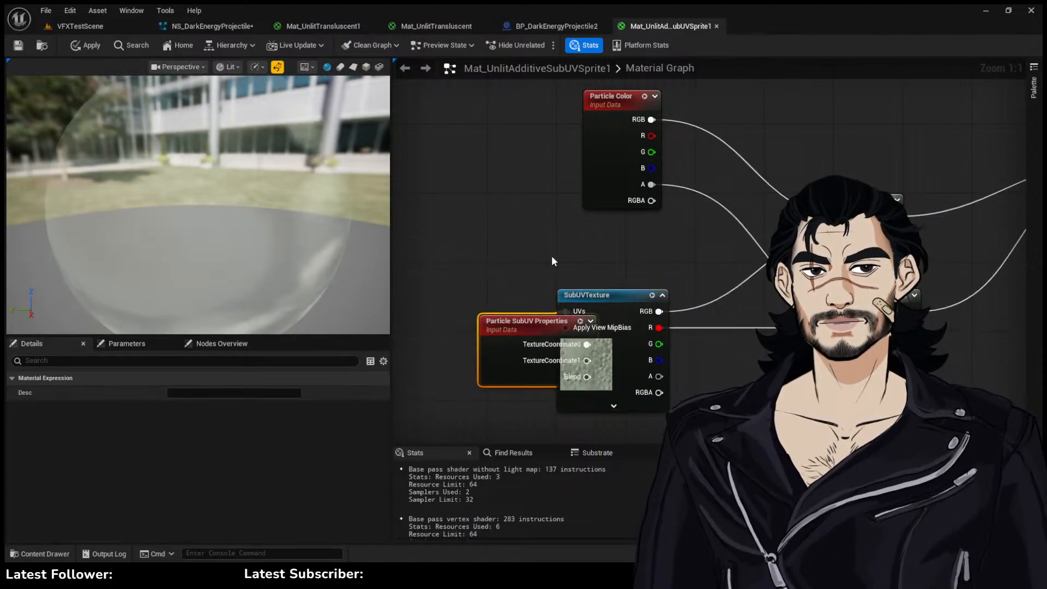
{"action": "left_click_drag", "start_coordinate": [531, 330], "coordinate": [470, 322]}
{"action": "key", "text": "Delete"}
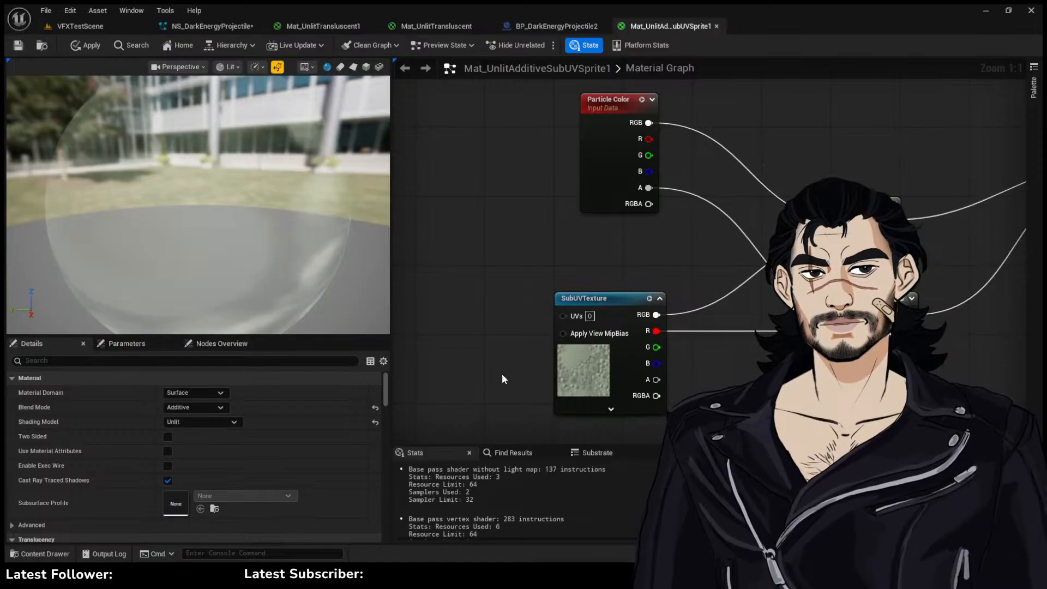
Add a Particle SubUV node beside the SubUVTexture node and review its texture and sampler settings
{"action": "right_click_drag", "start_coordinate": [512, 252], "coordinate": [612, 234]}
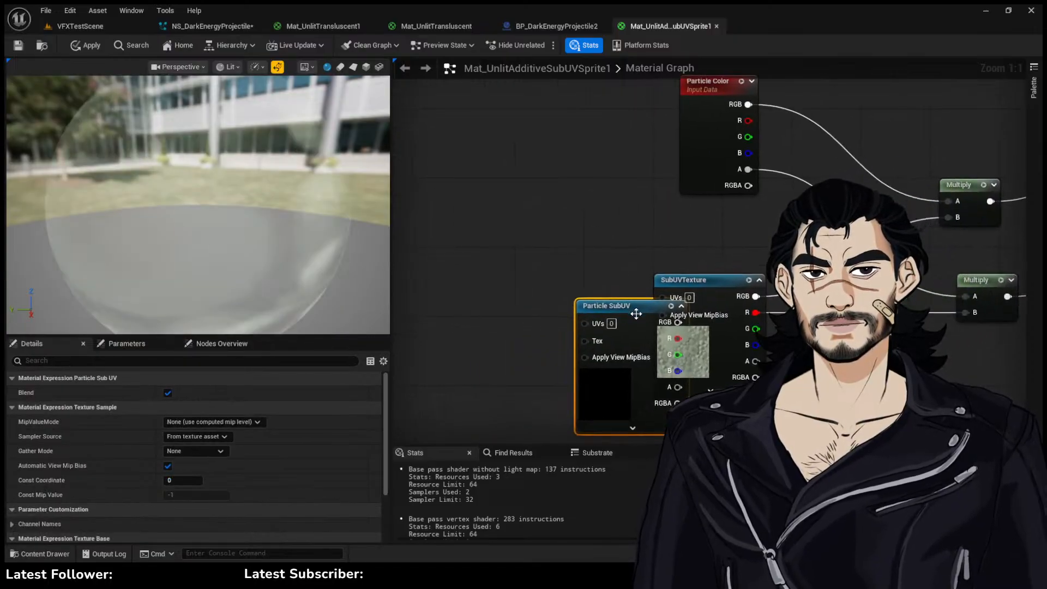
{"action": "left_click_drag", "start_coordinate": [635, 314], "coordinate": [542, 291]}
{"action": "scroll", "coordinate": [141, 473], "scroll_direction": "down", "scroll_amount": 4}
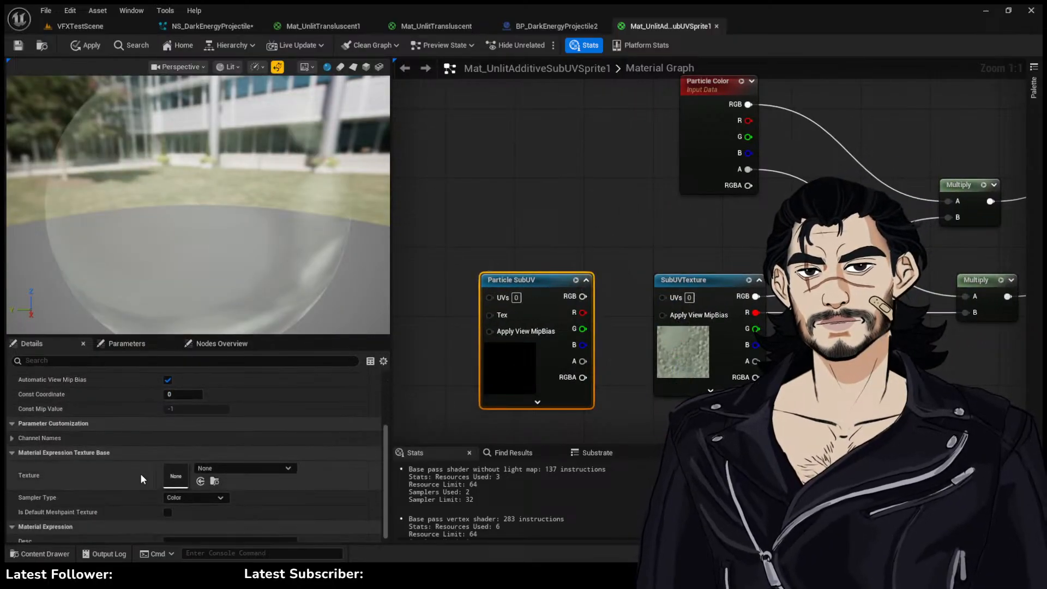
{"action": "scroll", "coordinate": [150, 473], "scroll_direction": "up", "scroll_amount": 4}
{"action": "scroll", "coordinate": [216, 485], "scroll_direction": "up", "scroll_amount": 1}
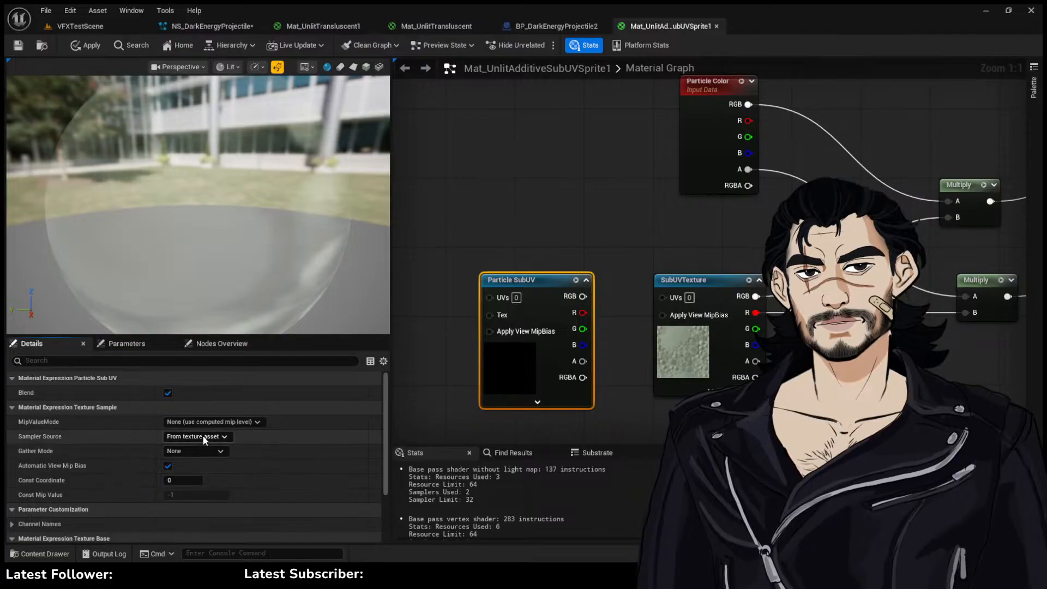
Replace the DefaultTexture of the SubUVTexture node with the four-rune texture
{"action": "left_click", "coordinate": [687, 355]}
{"action": "left_click", "coordinate": [12, 407]}
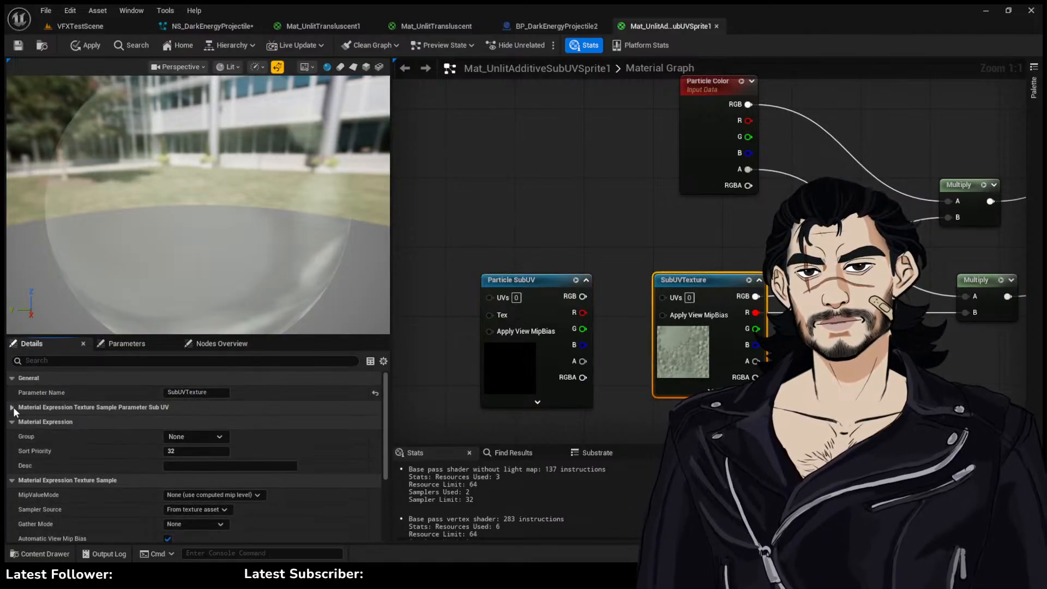
{"action": "scroll", "coordinate": [175, 469], "scroll_direction": "down", "scroll_amount": 3}
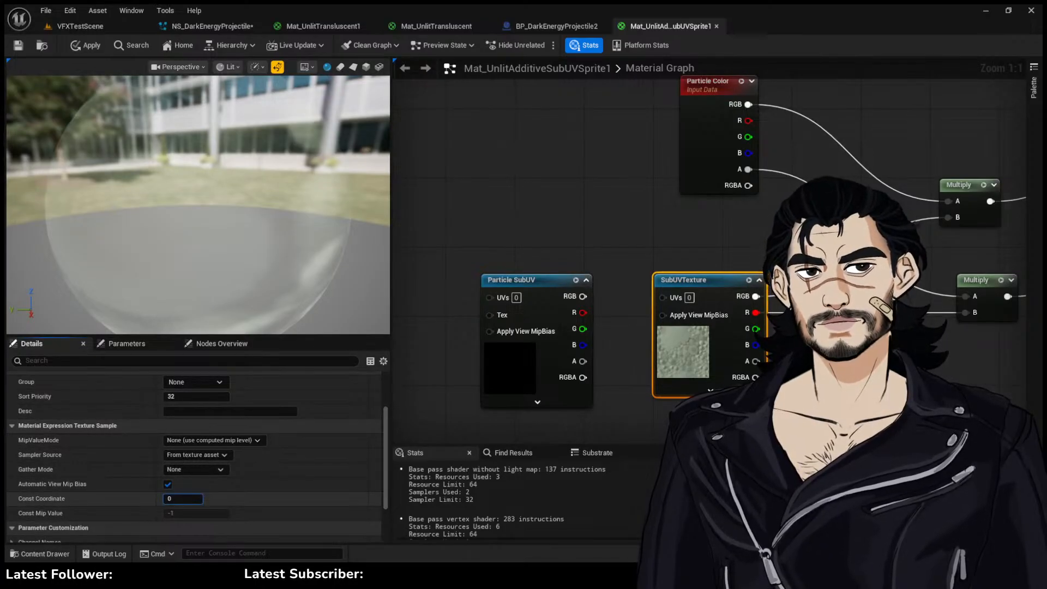
{"action": "left_click_drag", "start_coordinate": [670, 381], "coordinate": [662, 381]}
{"action": "scroll", "coordinate": [218, 443], "scroll_direction": "up", "scroll_amount": 3}
{"action": "scroll", "coordinate": [244, 492], "scroll_direction": "down", "scroll_amount": 7}
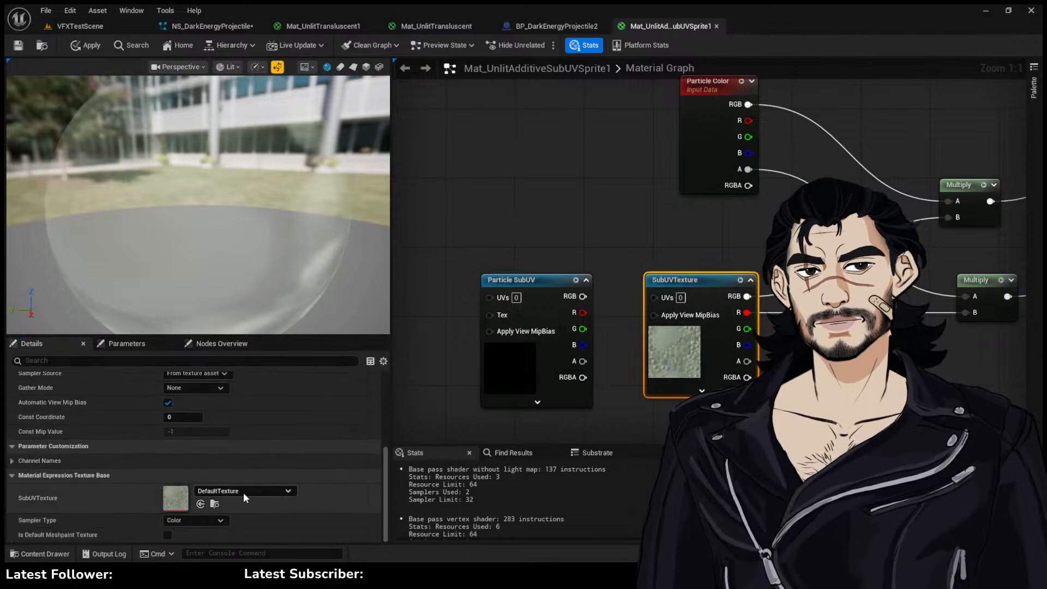
{"action": "left_click", "coordinate": [242, 489]}
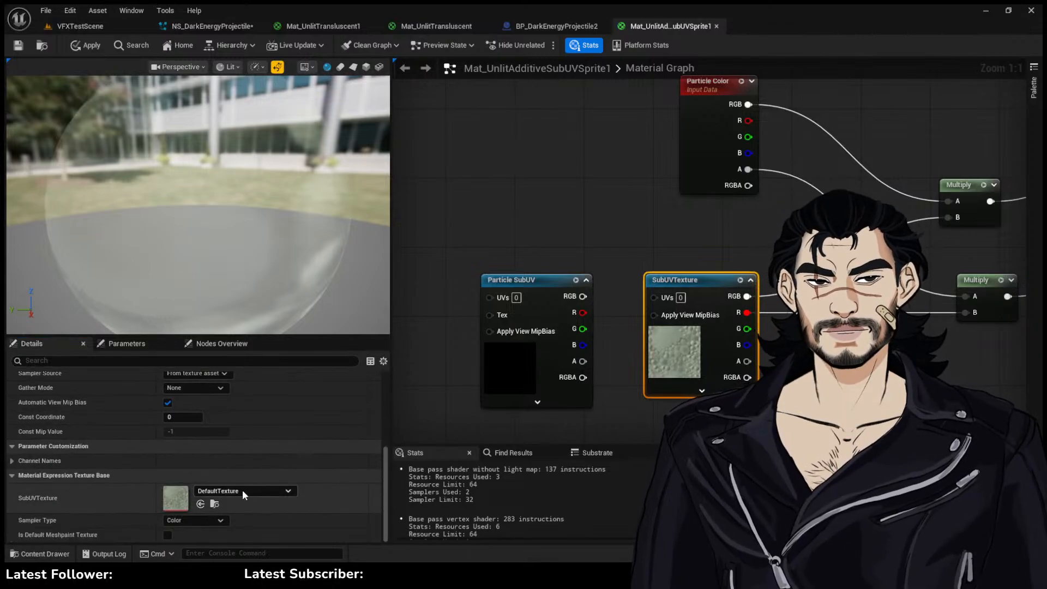
{"action": "left_click", "coordinate": [273, 351]}
Show the material preview on a plane to examine the rune pattern
{"action": "scroll", "coordinate": [189, 446], "scroll_direction": "up", "scroll_amount": 5}
{"action": "left_click_drag", "start_coordinate": [208, 142], "coordinate": [295, 158]}
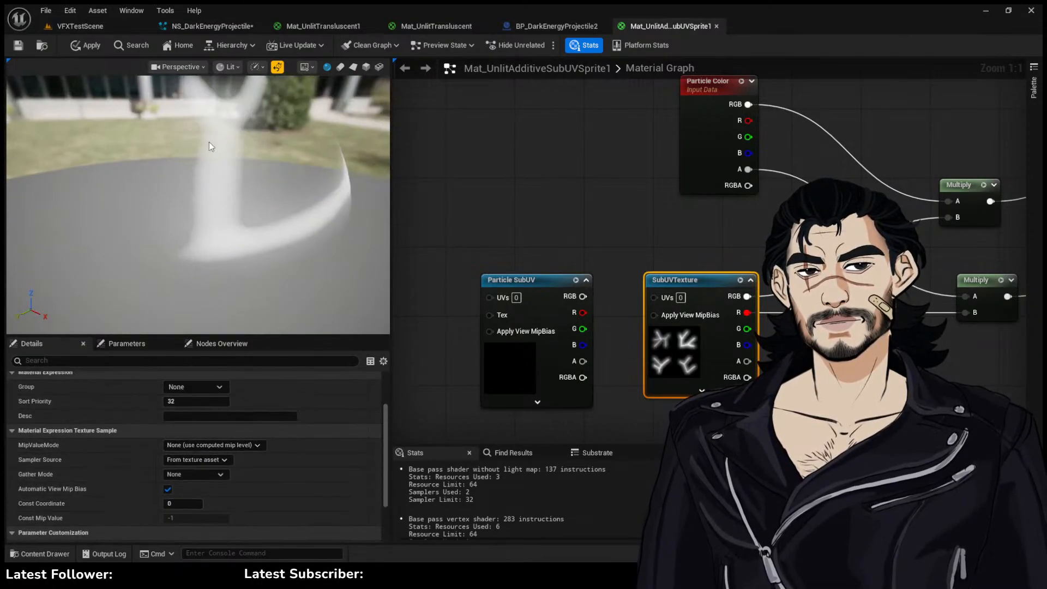
{"action": "scroll", "coordinate": [208, 142], "scroll_direction": "down", "scroll_amount": 3}
{"action": "left_click", "coordinate": [354, 68]}
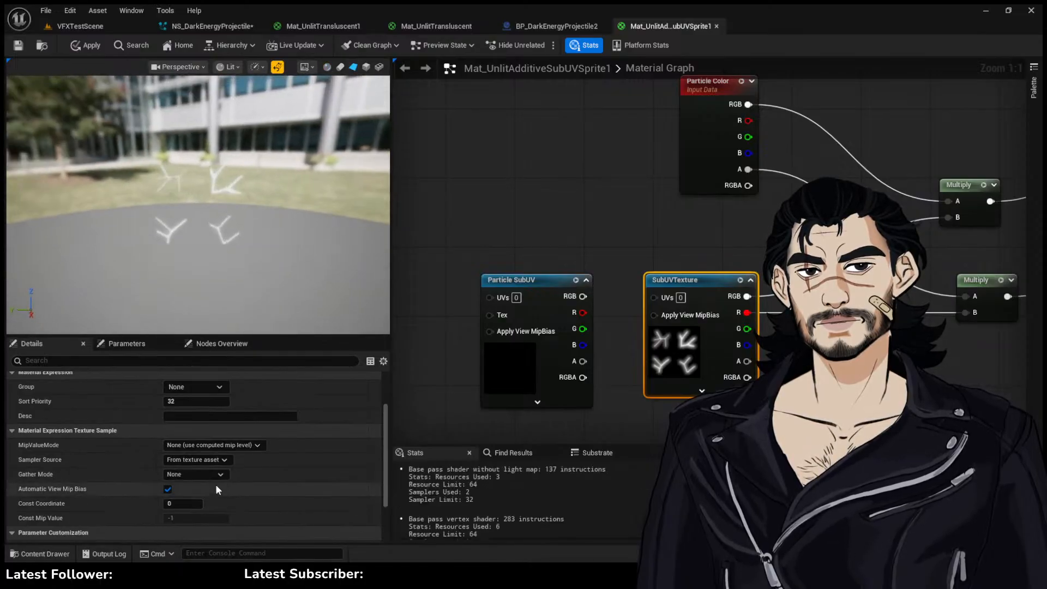
Examine the SubUVTexture node's coordinate, sampler, channel-name and group settings
{"action": "scroll", "coordinate": [157, 493], "scroll_direction": "down", "scroll_amount": 1}
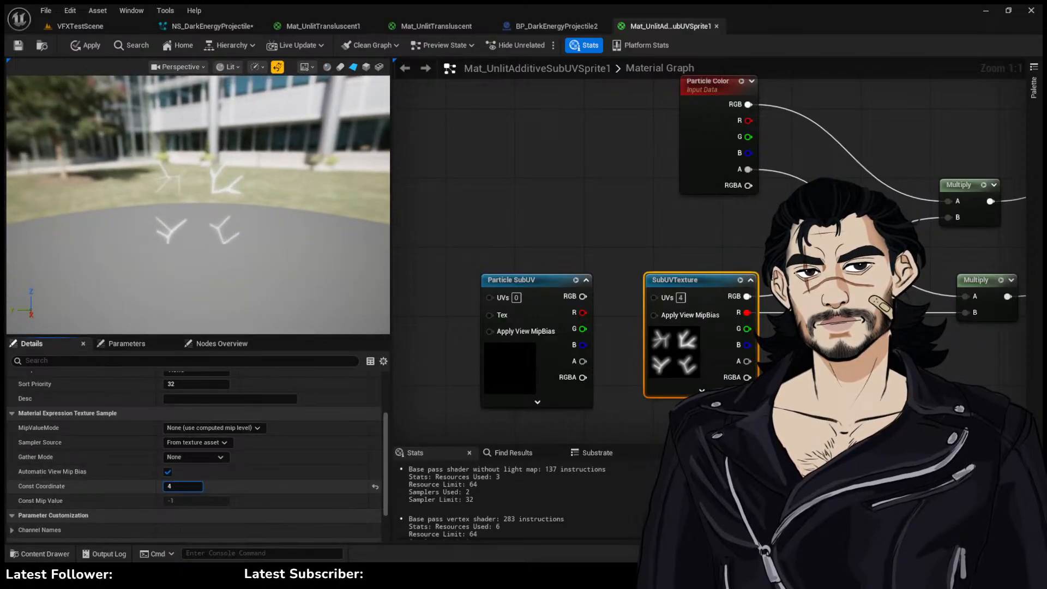
{"action": "left_click_drag", "start_coordinate": [199, 486], "coordinate": [169, 486]}
{"action": "scroll", "coordinate": [163, 490], "scroll_direction": "down", "scroll_amount": 2}
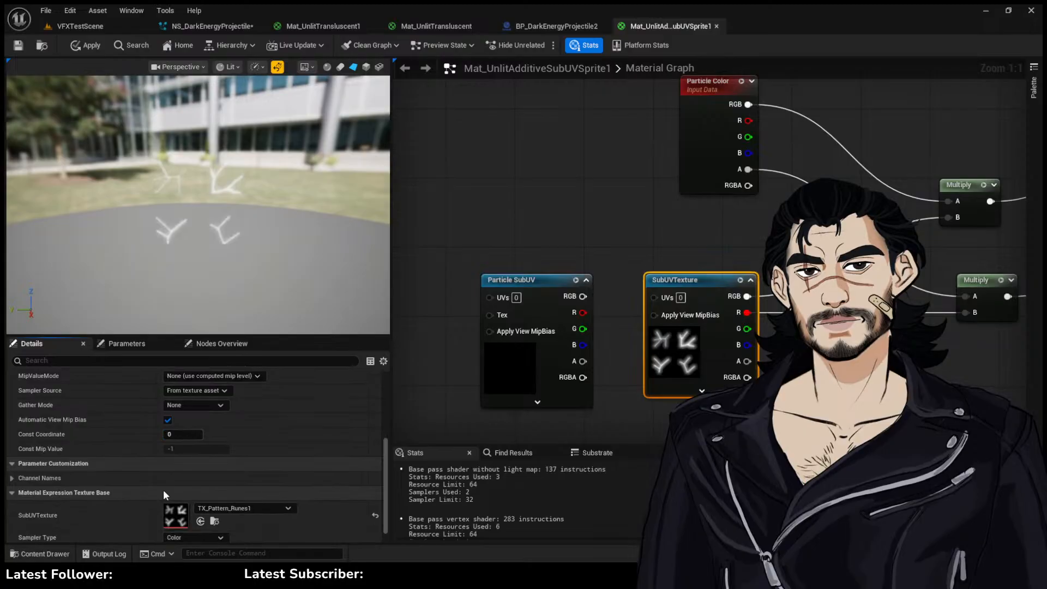
{"action": "left_click", "coordinate": [14, 478]}
{"action": "left_click", "coordinate": [14, 479]}
{"action": "scroll", "coordinate": [131, 472], "scroll_direction": "down", "scroll_amount": 1}
{"action": "scroll", "coordinate": [196, 517], "scroll_direction": "up", "scroll_amount": 3}
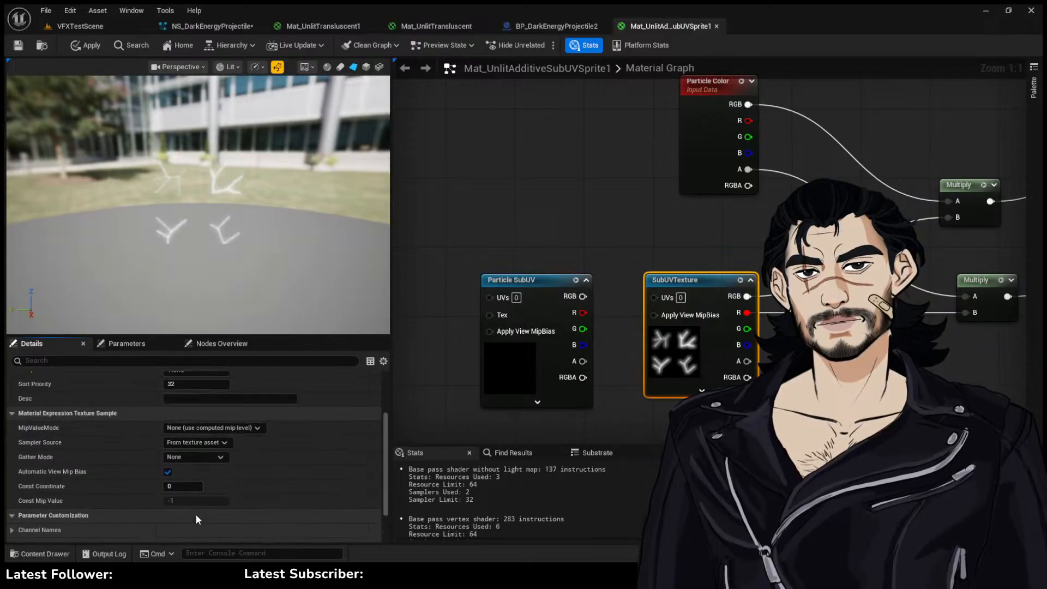
{"action": "scroll", "coordinate": [195, 515], "scroll_direction": "up", "scroll_amount": 3}
{"action": "left_click", "coordinate": [189, 450]}
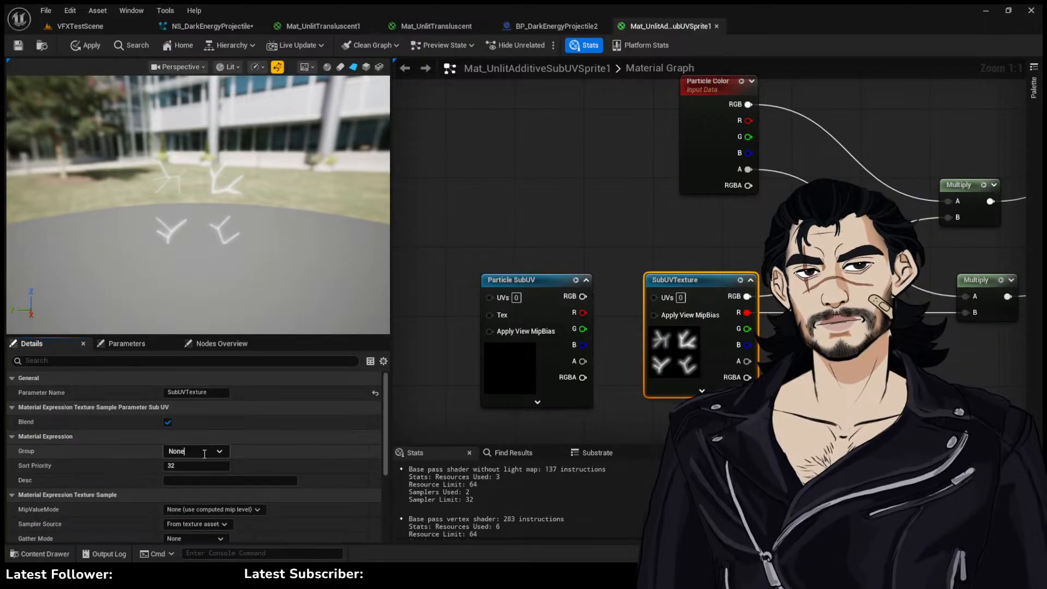
Delete the unconnected Particle SubUV node from the material graph
{"action": "left_click", "coordinate": [527, 369]}
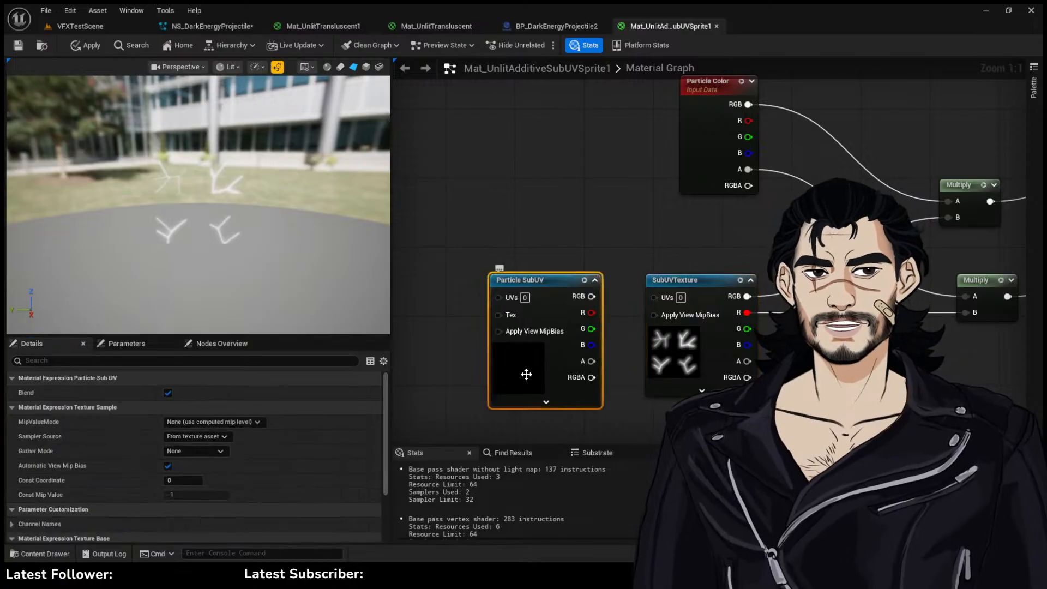
{"action": "key", "text": "Delete"}
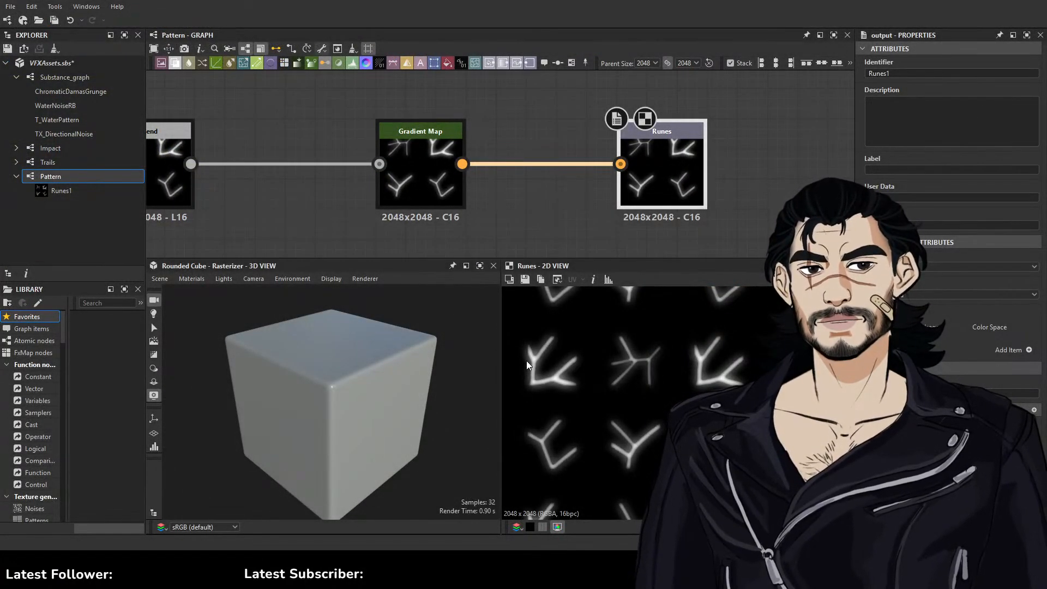
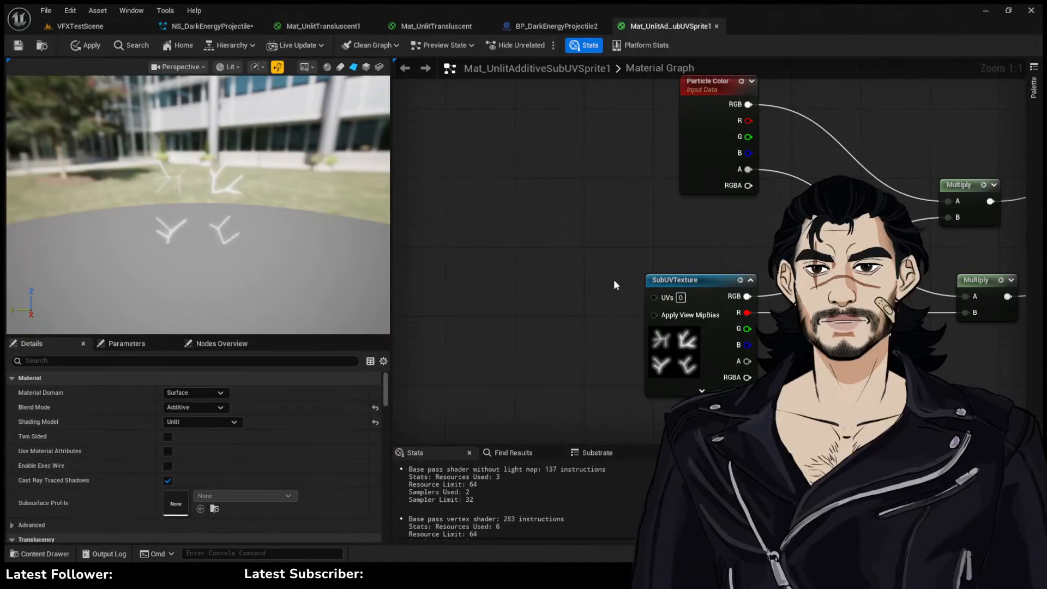
{"action": "right_click_drag", "start_coordinate": [613, 280], "coordinate": [540, 272]}
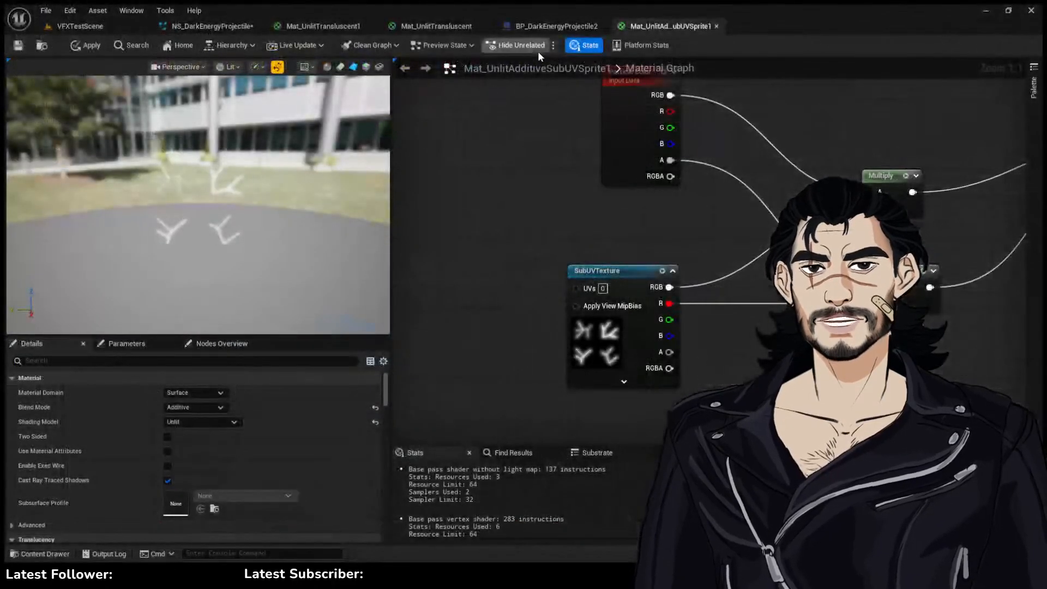
Delete the Sub UV Texture Sample module from the HangingParticulates002 emitter in NS_DarkEnergyProjectile
{"action": "left_click", "coordinate": [327, 26]}
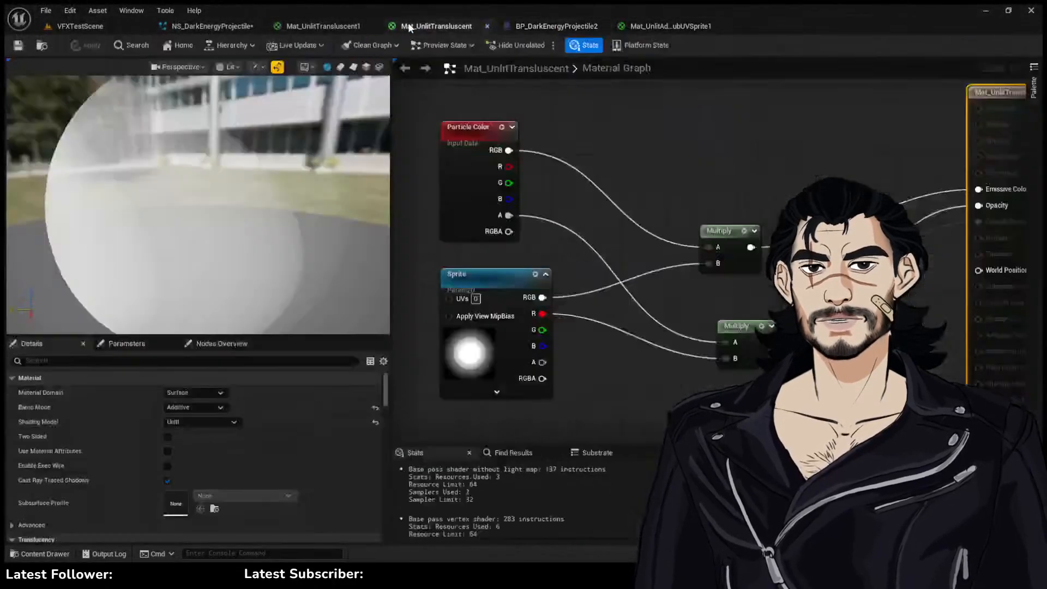
{"action": "left_click", "coordinate": [211, 26]}
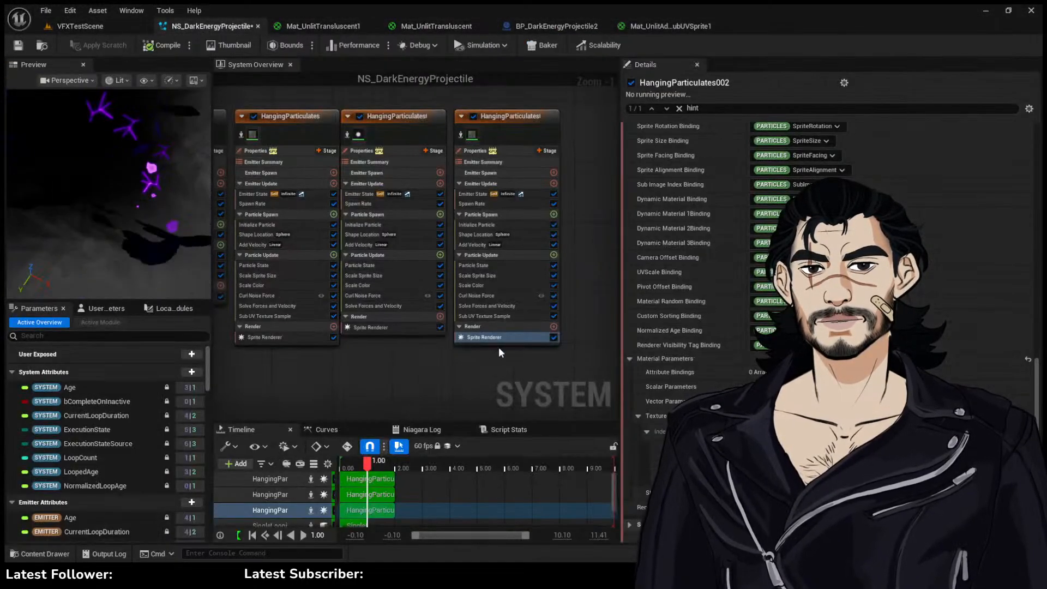
{"action": "left_click", "coordinate": [486, 316]}
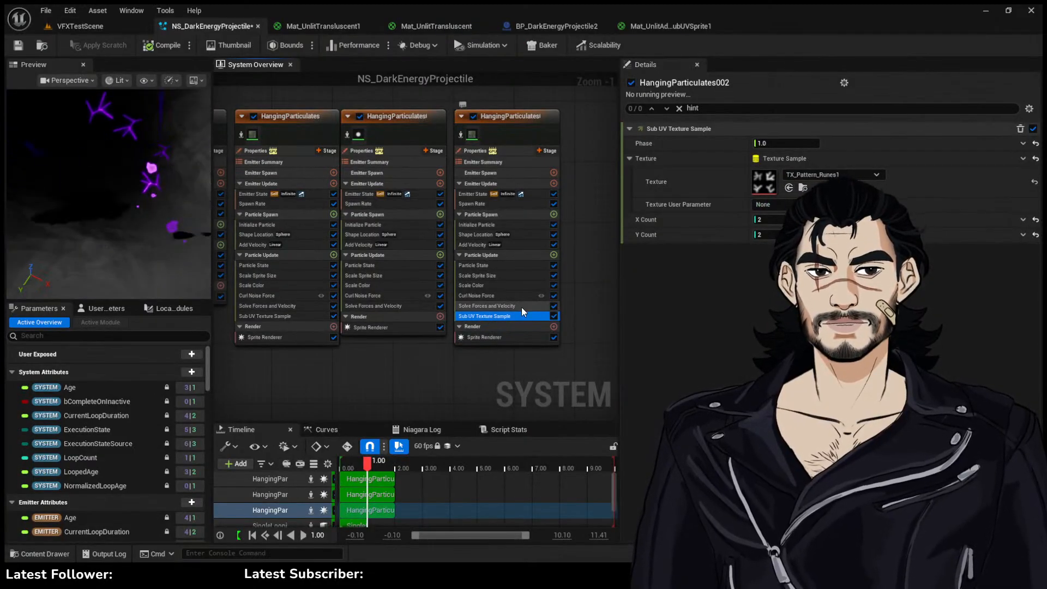
{"action": "key", "text": "Delete"}
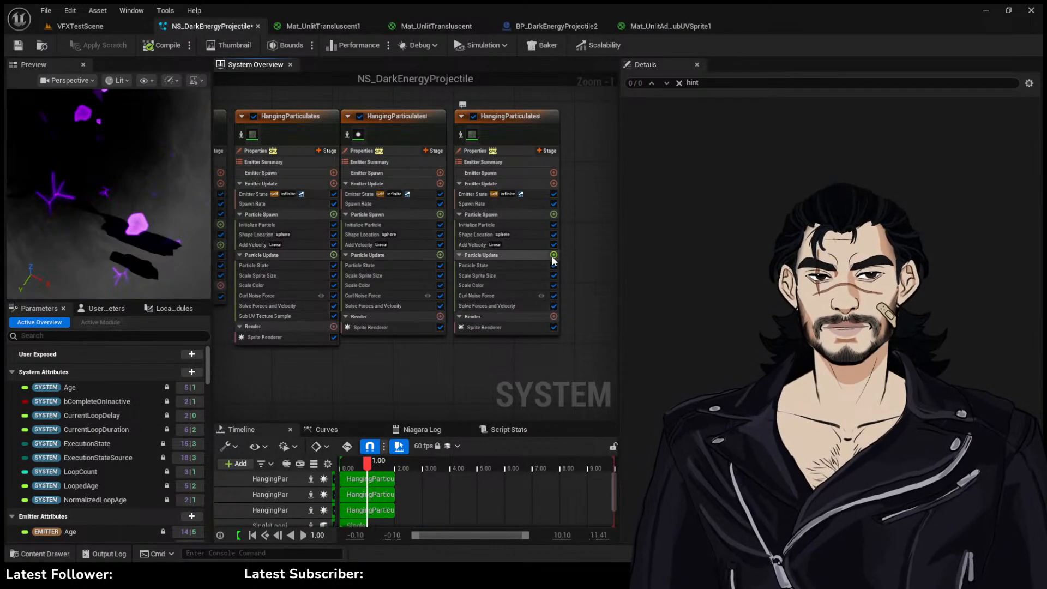
Add a Sub UVAnimation module to the HangingParticulates002 emitter's Particle Update stage and set its animation mode to Direct Index
{"action": "left_click", "coordinate": [553, 255]}
{"action": "left_click", "coordinate": [400, 332]}
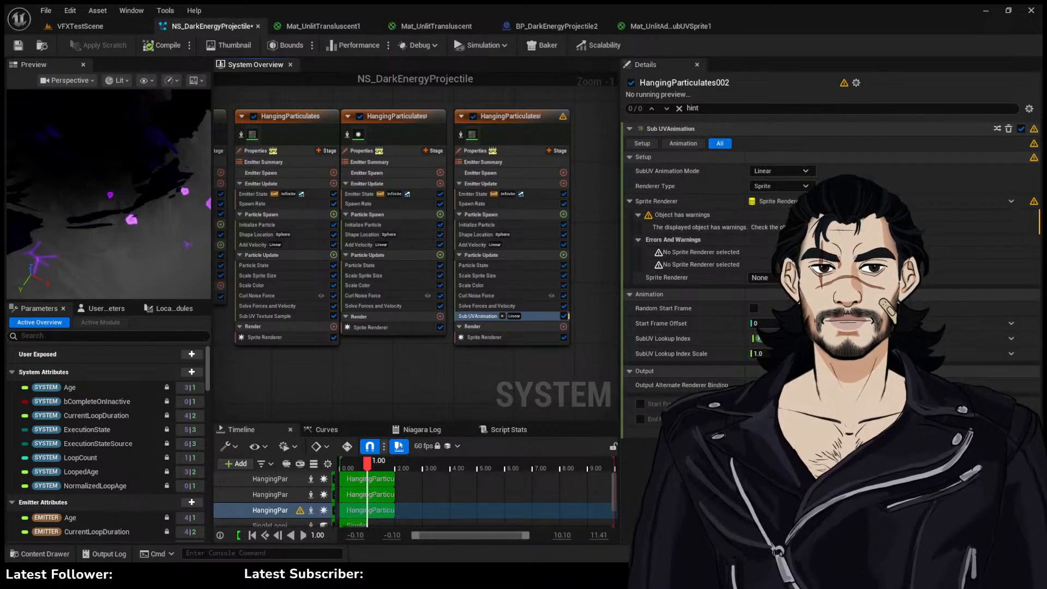
{"action": "left_click", "coordinate": [768, 231]}
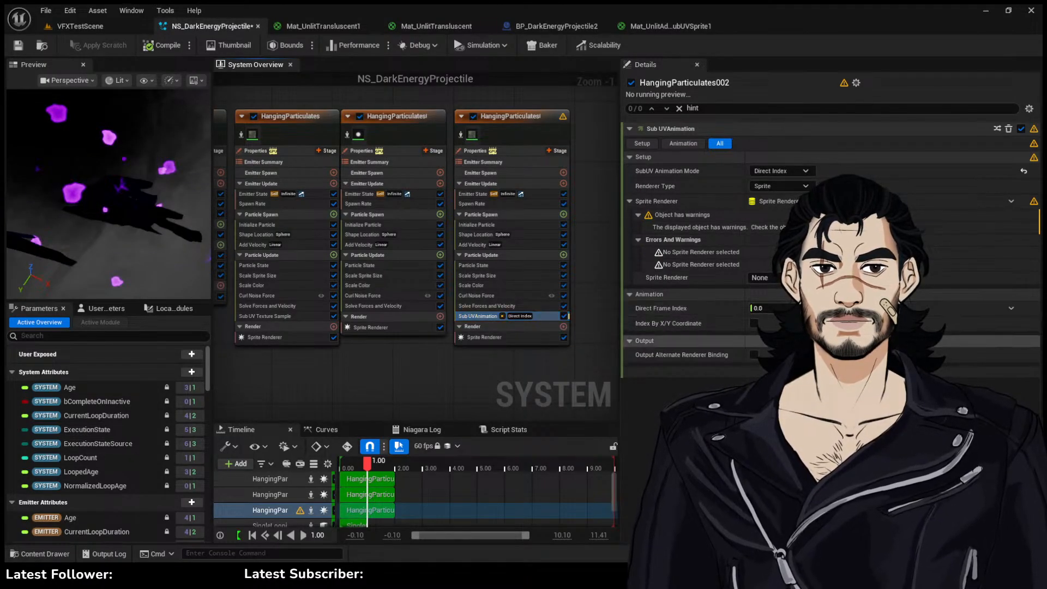
Resolve the Sub UVAnimation module's warnings by assigning the emitter's Sprite Renderer to it
{"action": "left_click", "coordinate": [708, 203]}
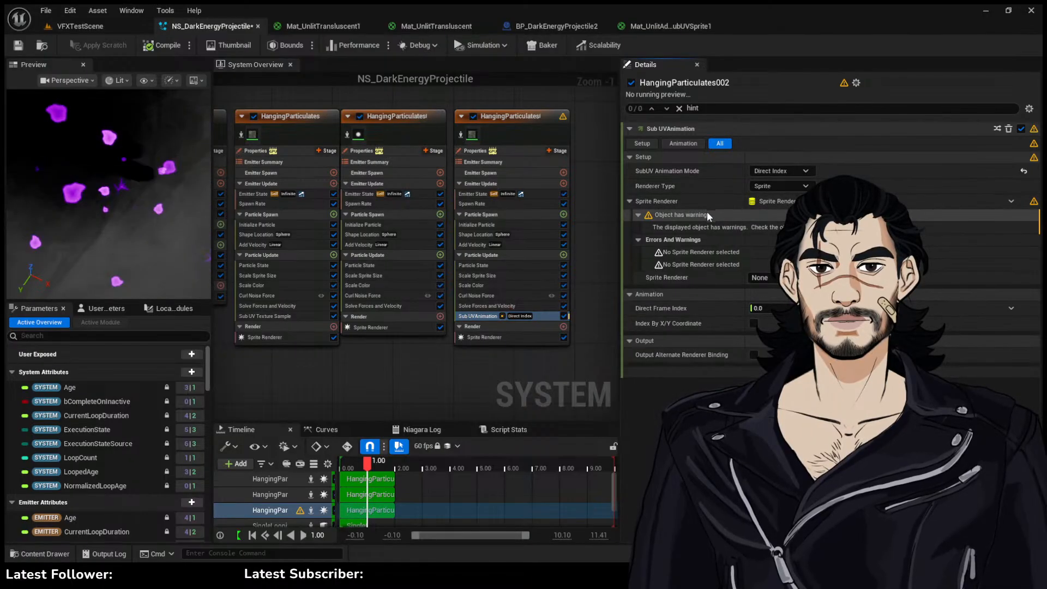
{"action": "left_click", "coordinate": [758, 228]}
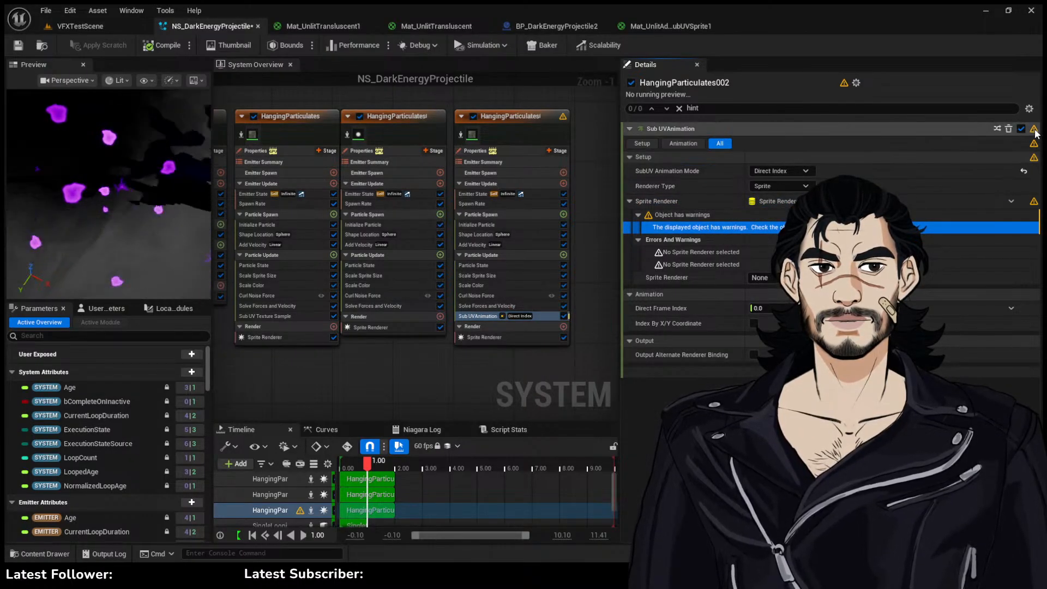
{"action": "left_click", "coordinate": [927, 129]}
{"action": "left_click", "coordinate": [639, 216]}
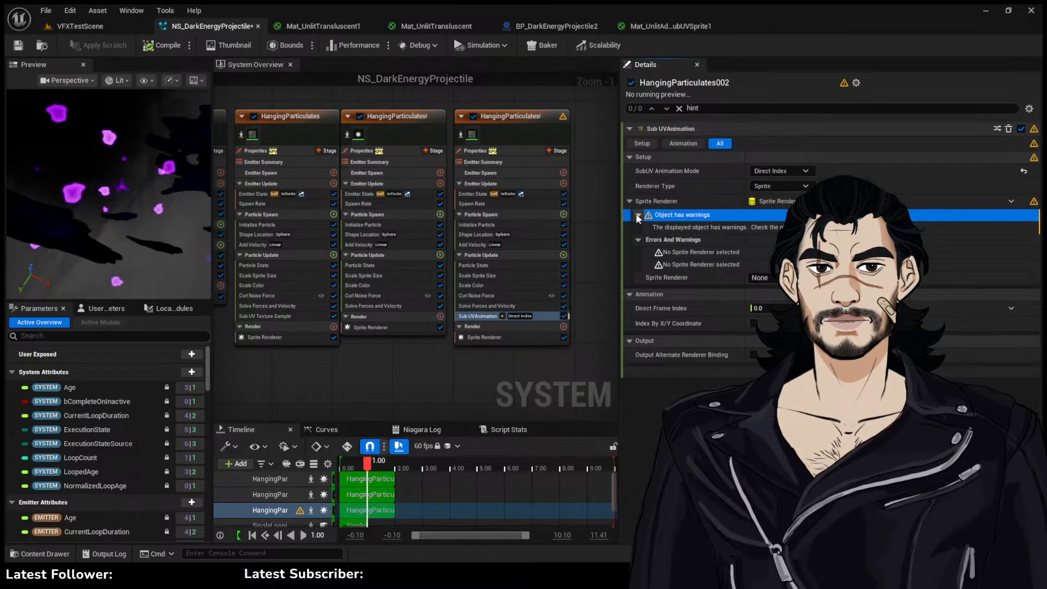
{"action": "left_click", "coordinate": [560, 124]}
{"action": "left_click", "coordinate": [563, 118]}
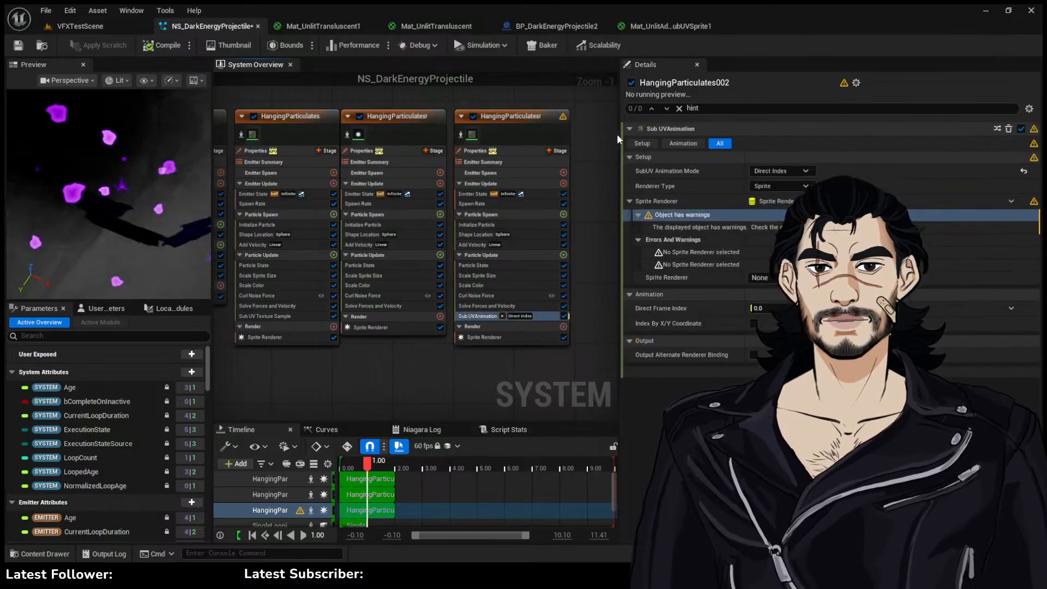
{"action": "left_click", "coordinate": [728, 228]}
{"action": "left_click", "coordinate": [707, 251]}
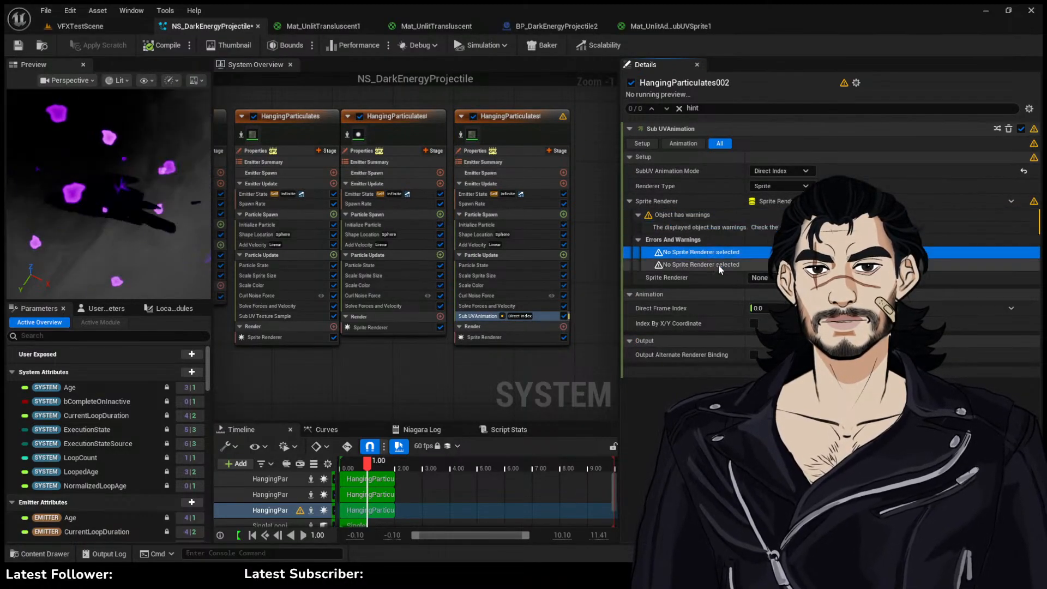
{"action": "left_click", "coordinate": [763, 277]}
{"action": "left_click", "coordinate": [759, 289]}
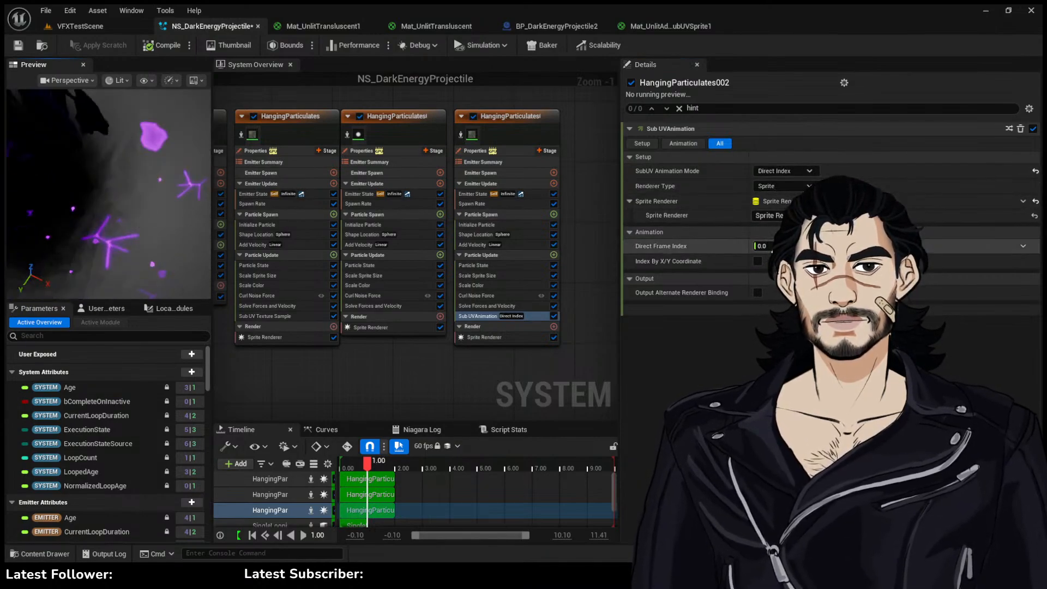
Try different frames in the Sub UVAnimation module, and set the Direct Frame Index to 1
{"action": "left_click_drag", "start_coordinate": [762, 246], "coordinate": [899, 246]}
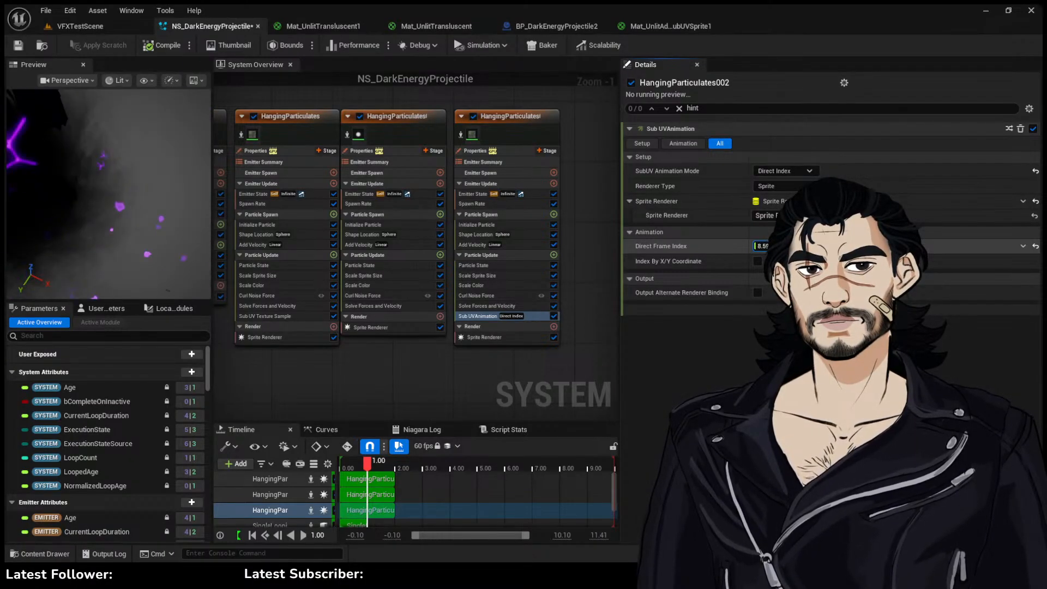
{"action": "left_click", "coordinate": [762, 246]}
{"action": "type", "text": "1"}
{"action": "key", "text": "Return"}
Index the Sub UVAnimation frames by X/Y coordinate, with an X Coordinate of 1 and a Y Coordinate of 2
{"action": "left_click", "coordinate": [757, 261]}
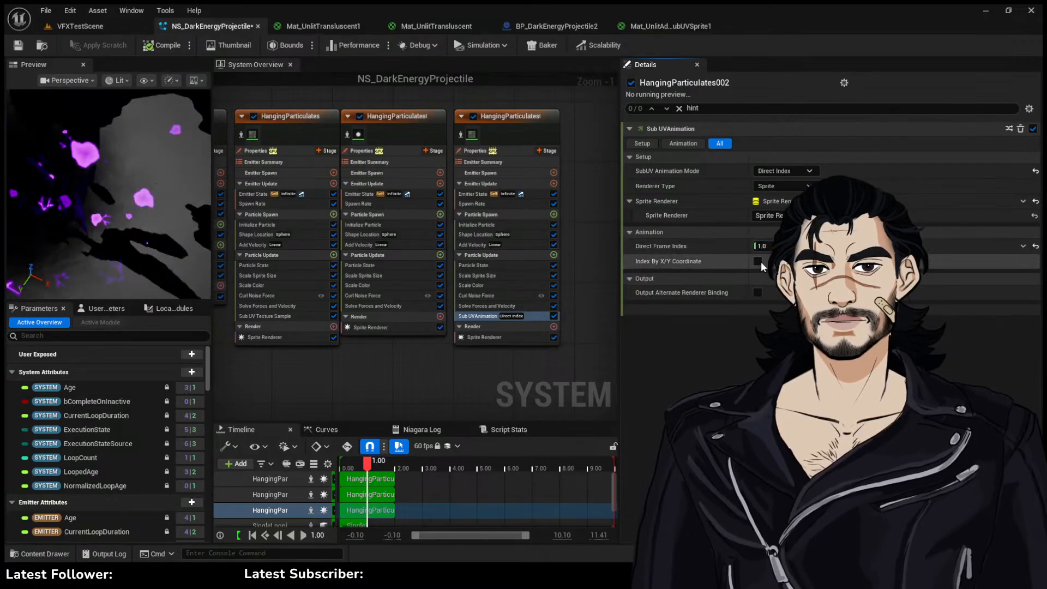
{"action": "left_click", "coordinate": [762, 246]}
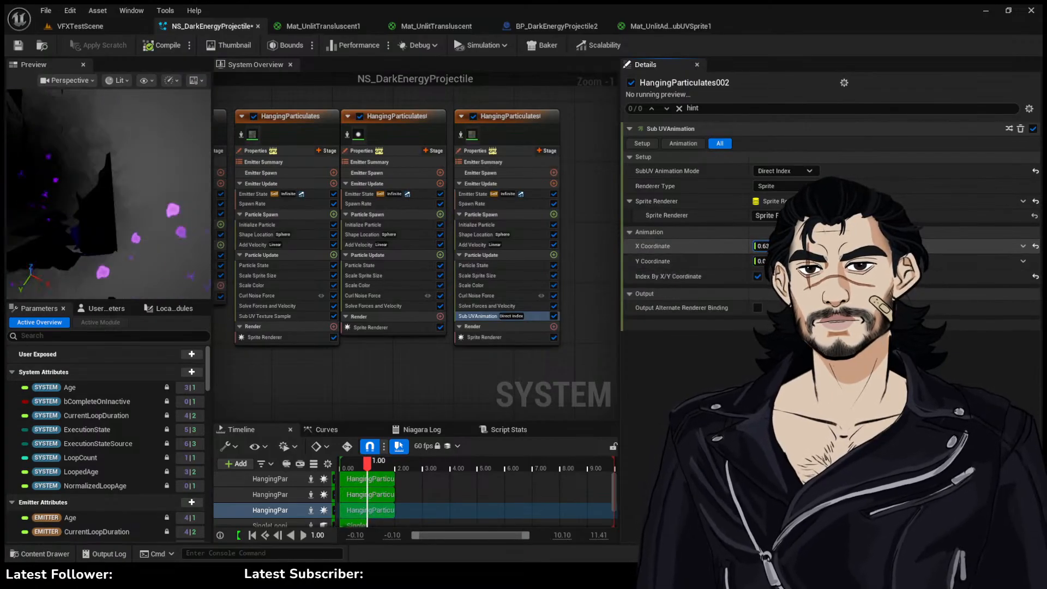
{"action": "type", "text": "1"}
{"action": "left_click", "coordinate": [762, 261]}
{"action": "type", "text": "2"}
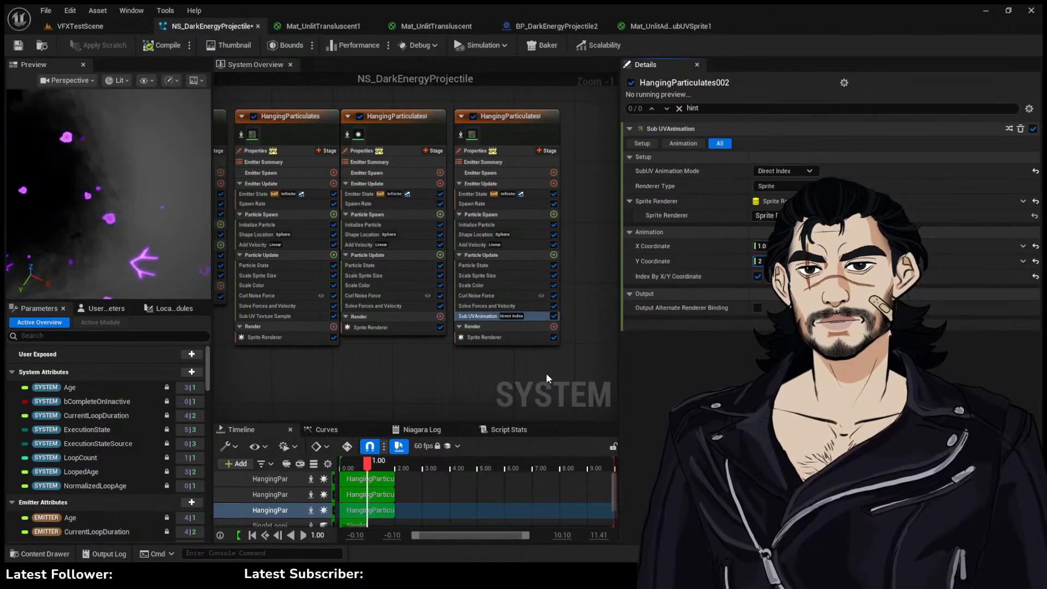
{"action": "key", "text": "Return"}
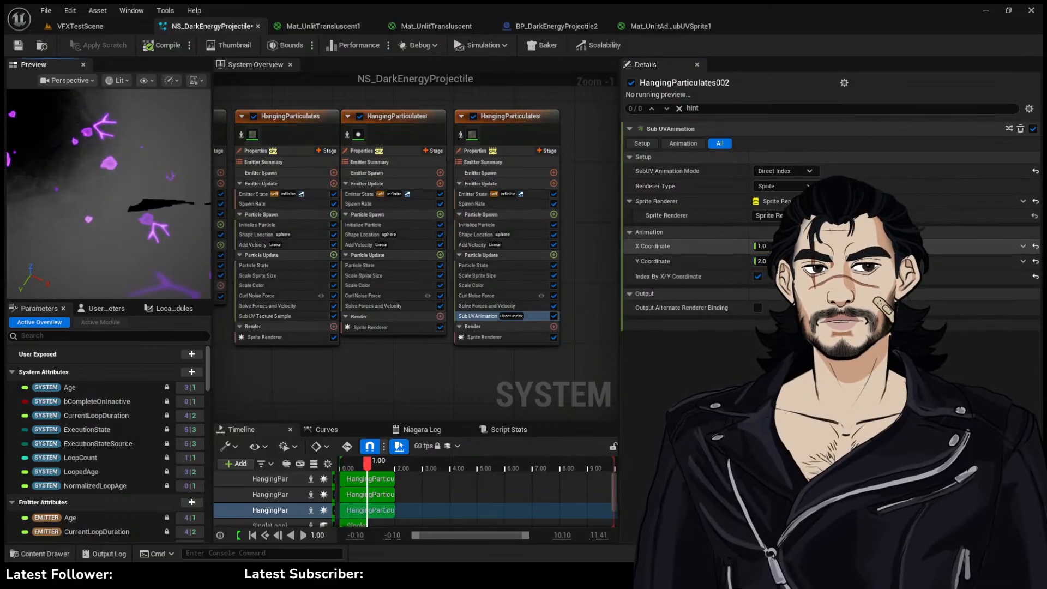
Set the Y Coordinate to 1 and preview the rune particles at 1.70 on the timeline
{"action": "left_click", "coordinate": [762, 261]}
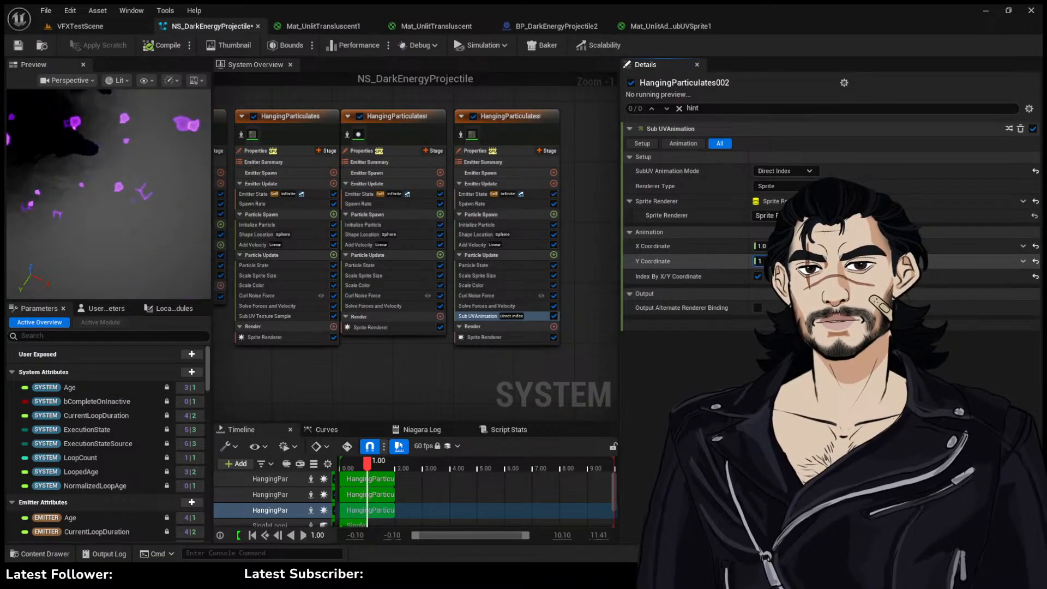
{"action": "type", "text": "1"}
{"action": "right_click_drag", "start_coordinate": [86, 180], "coordinate": [81, 232]}
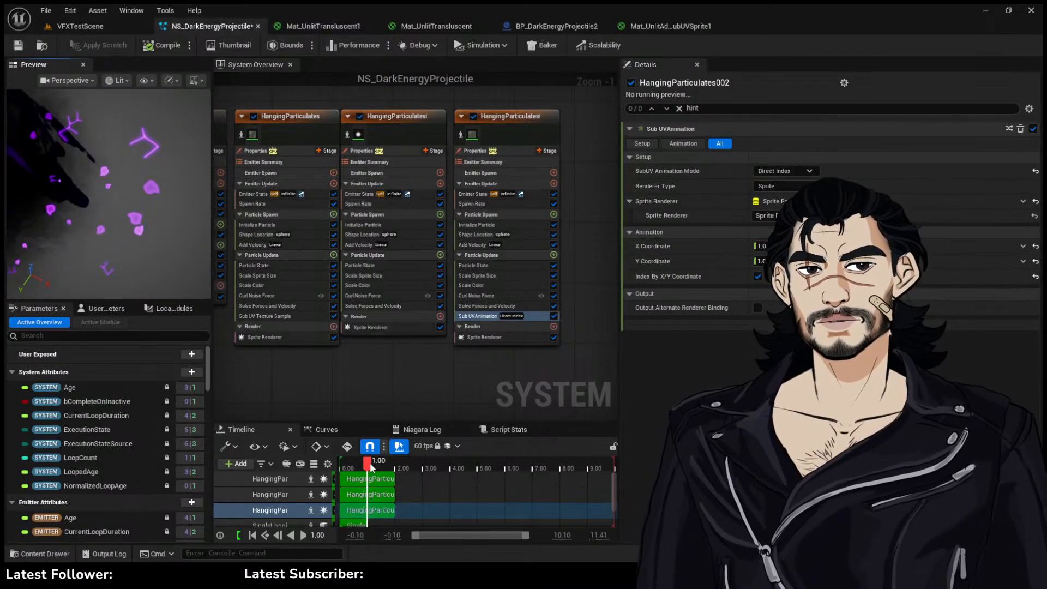
{"action": "left_click_drag", "start_coordinate": [367, 463], "coordinate": [387, 468]}
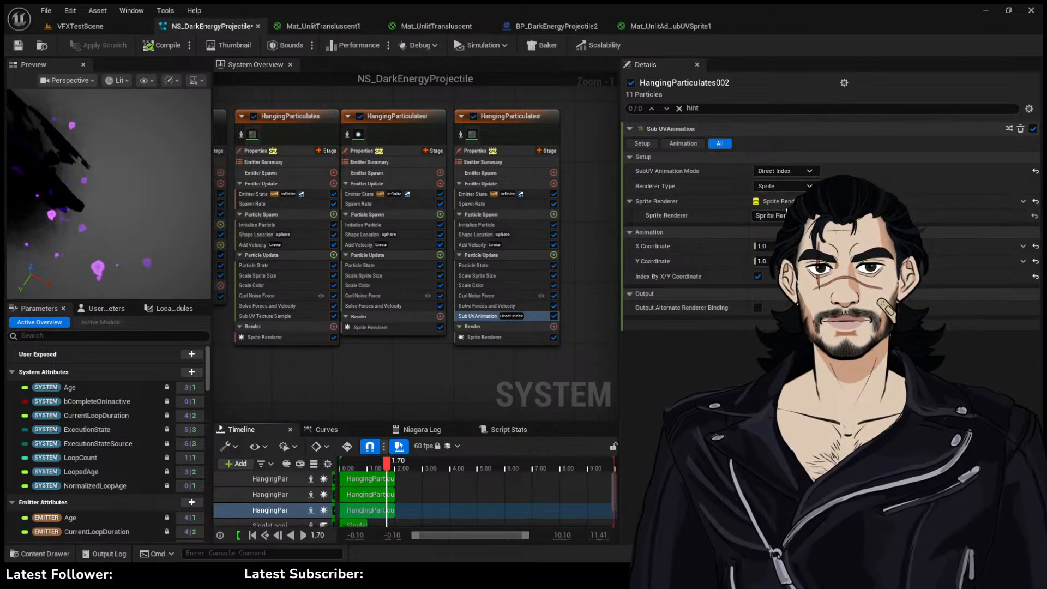
Set the SubUV Animation Mode to Random with the spawn evaluation type, and preview the runes at 1.97 on the timeline
{"action": "left_click", "coordinate": [779, 217]}
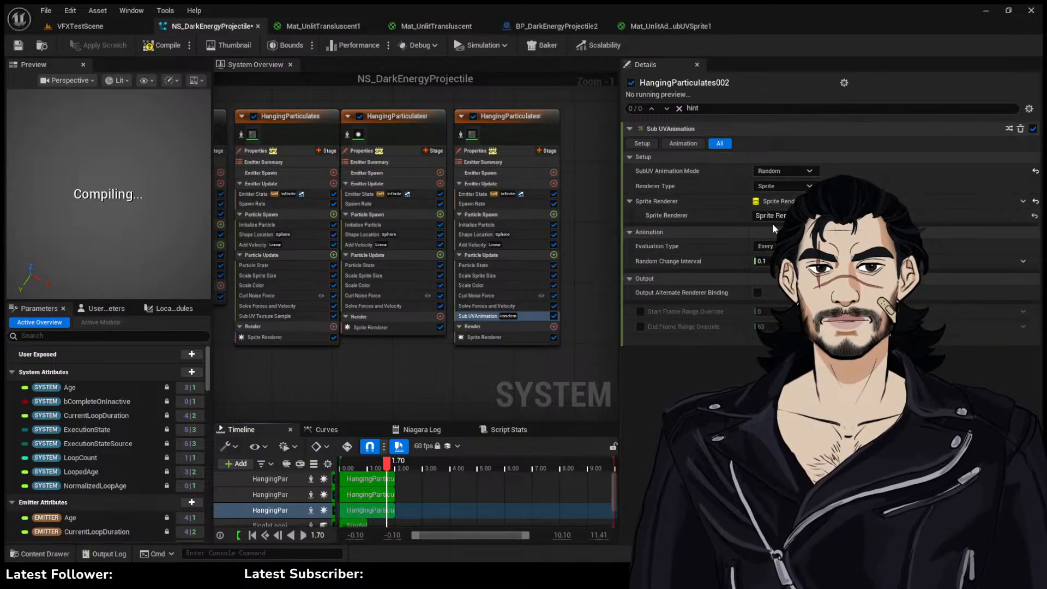
{"action": "left_click", "coordinate": [775, 261]}
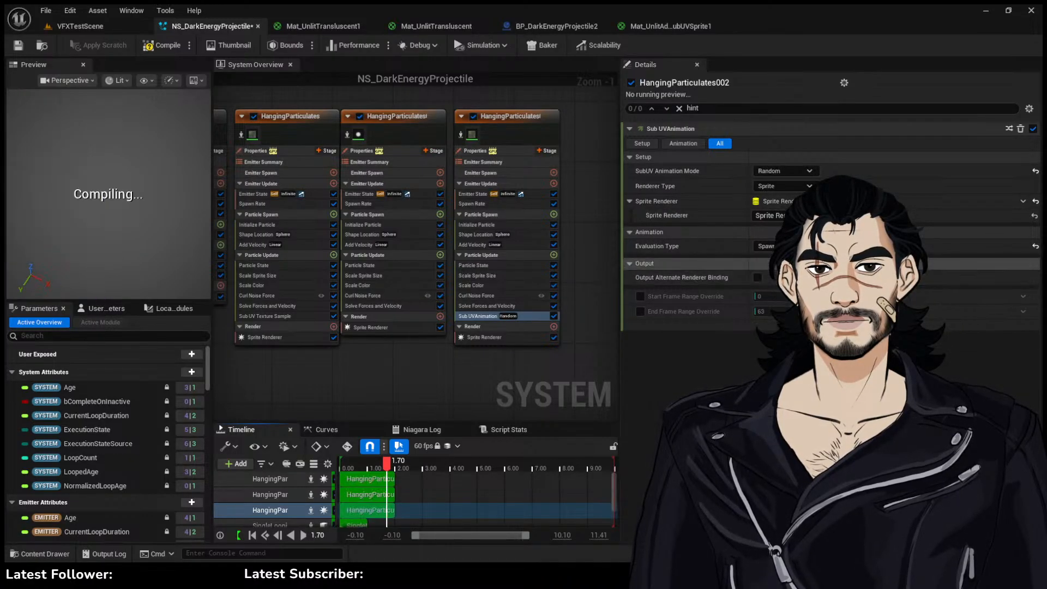
{"action": "left_click", "coordinate": [137, 218]}
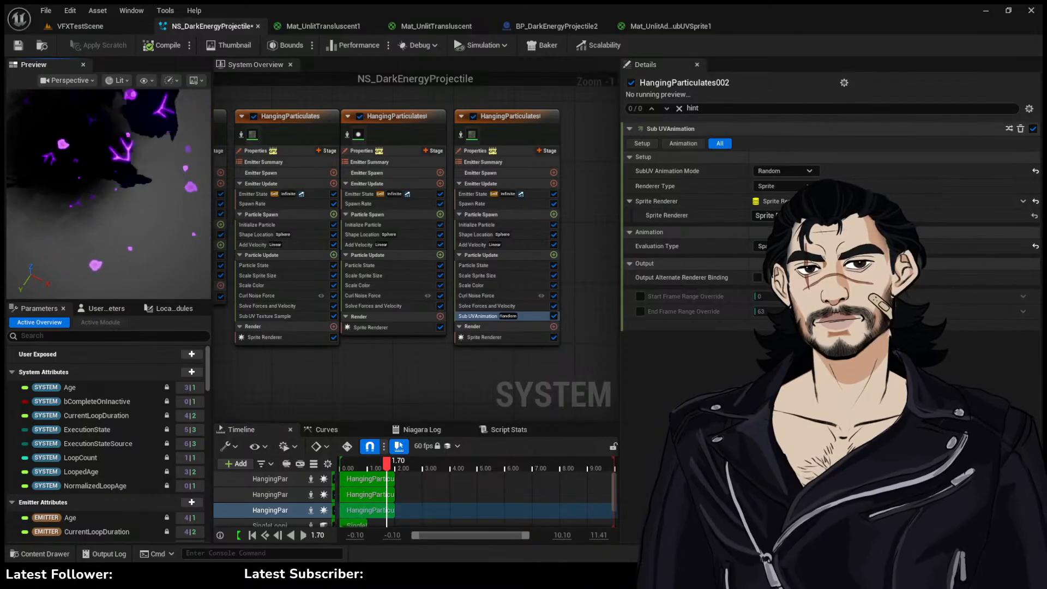
{"action": "mouse_move", "coordinate": [398, 464]}
{"action": "left_mouse_down"}
{"action": "mouse_move", "coordinate": [380, 460]}
{"action": "mouse_move", "coordinate": [395, 465]}
{"action": "left_mouse_up"}
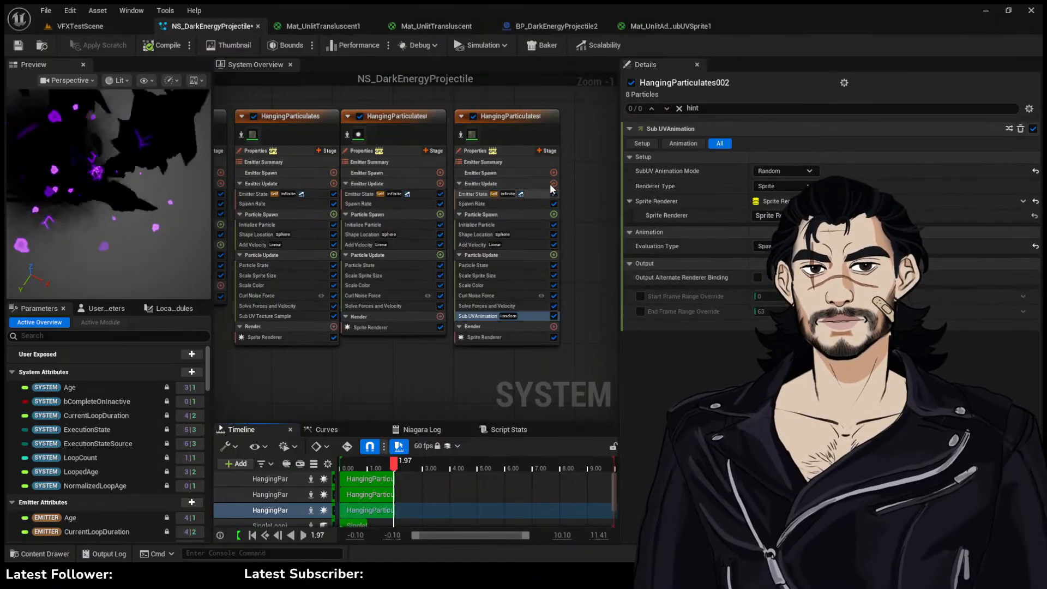
Play the VFXTestScene level to check the rune particles, and open the BP_DarkEnergyProjectile2 blueprint
{"action": "left_click", "coordinate": [99, 24]}
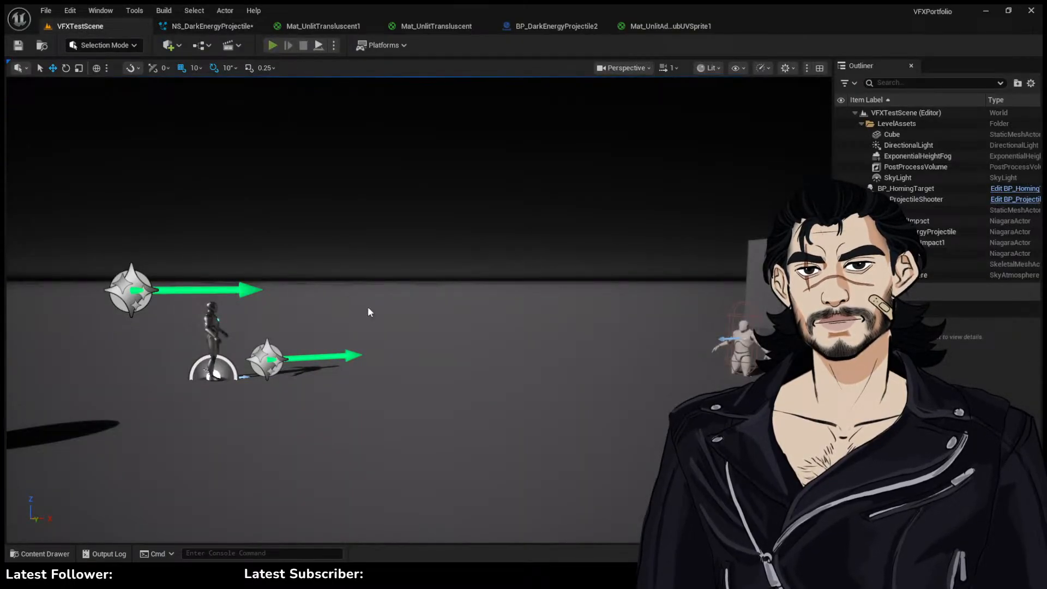
{"action": "key", "text": "alt+p"}
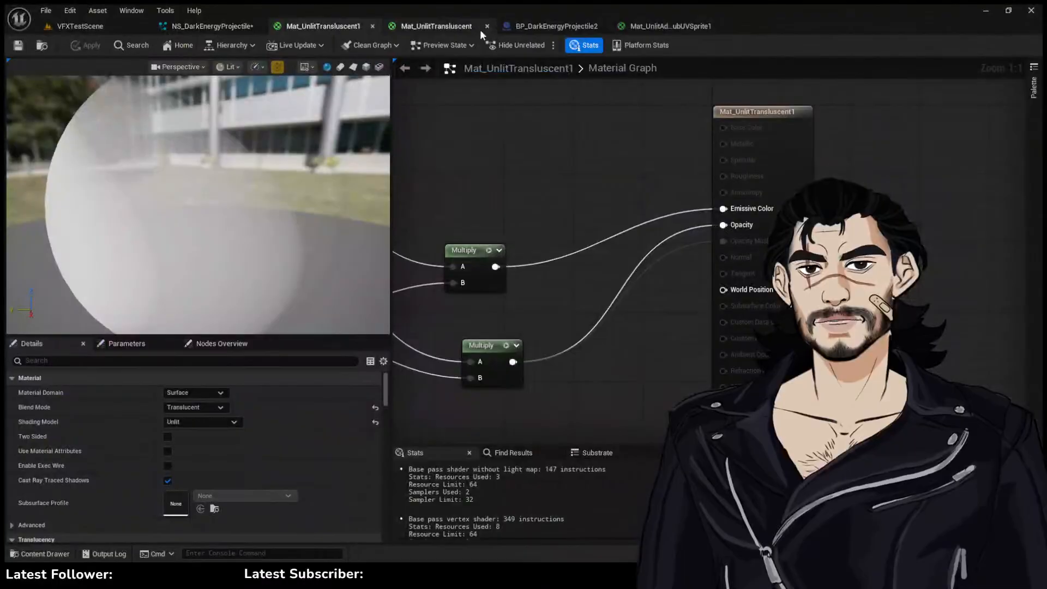
{"action": "left_click", "coordinate": [567, 27]}
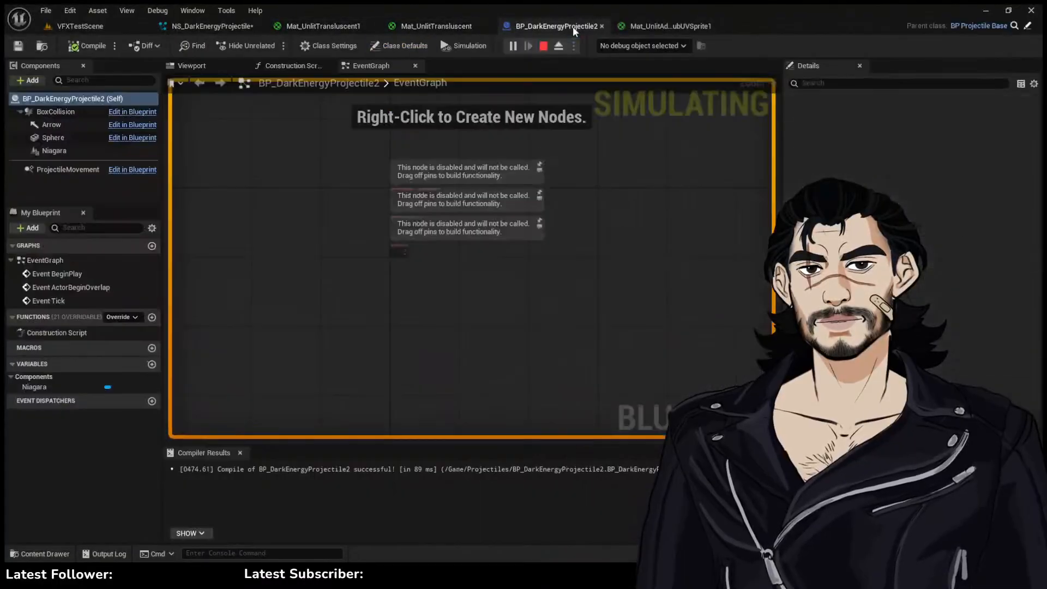
Set the rune emitter's Uniform Sprite Size Min to 25 in Initialize Particle and check the particles in the running VFXTestScene level
{"action": "left_click", "coordinate": [229, 27]}
{"action": "left_click", "coordinate": [494, 226]}
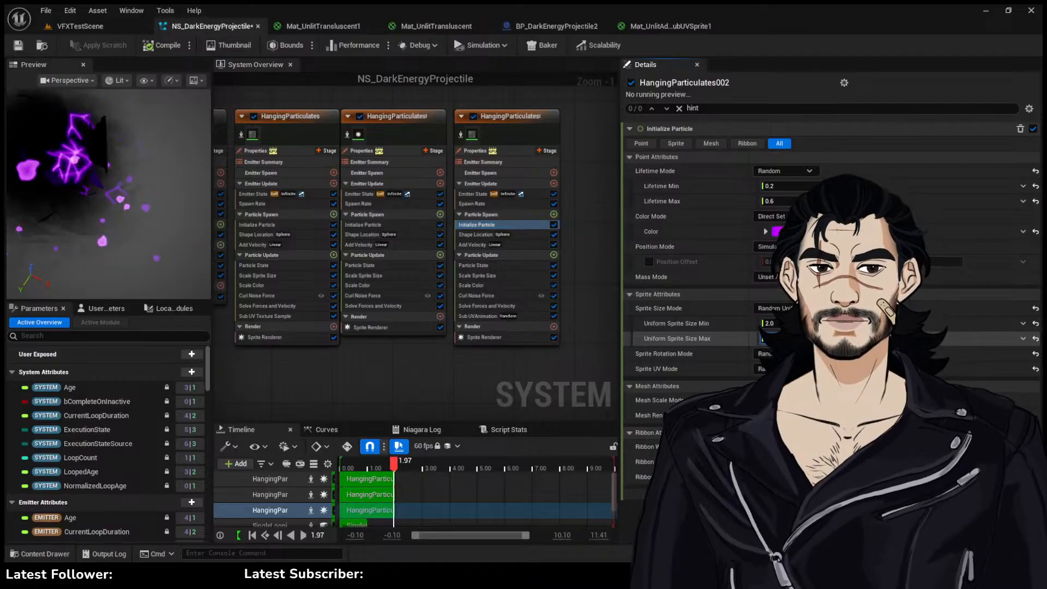
{"action": "type", "text": "25"}
{"action": "key", "text": "Return"}
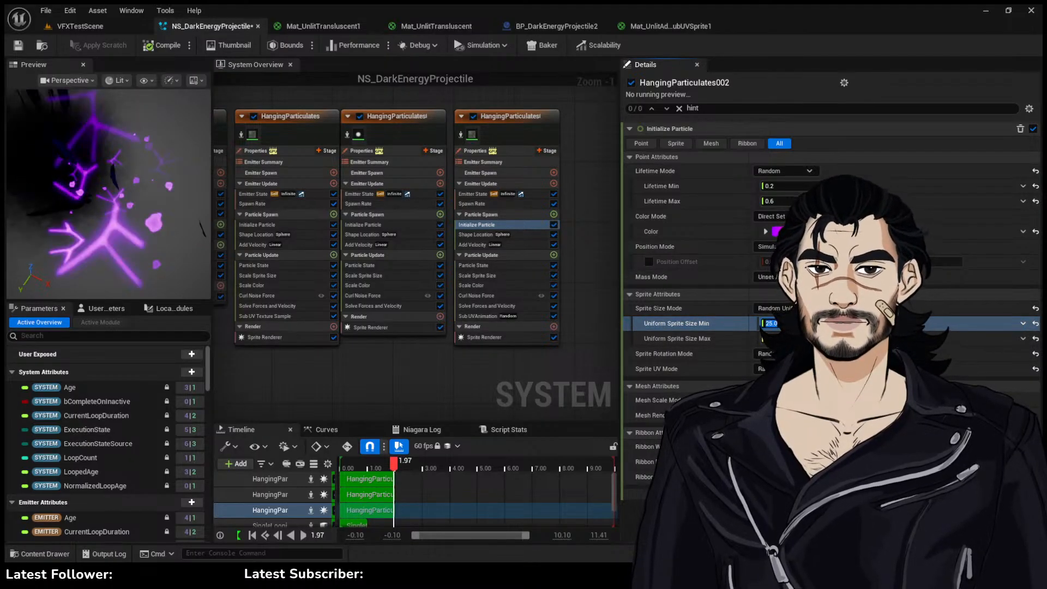
{"action": "left_click", "coordinate": [100, 28]}
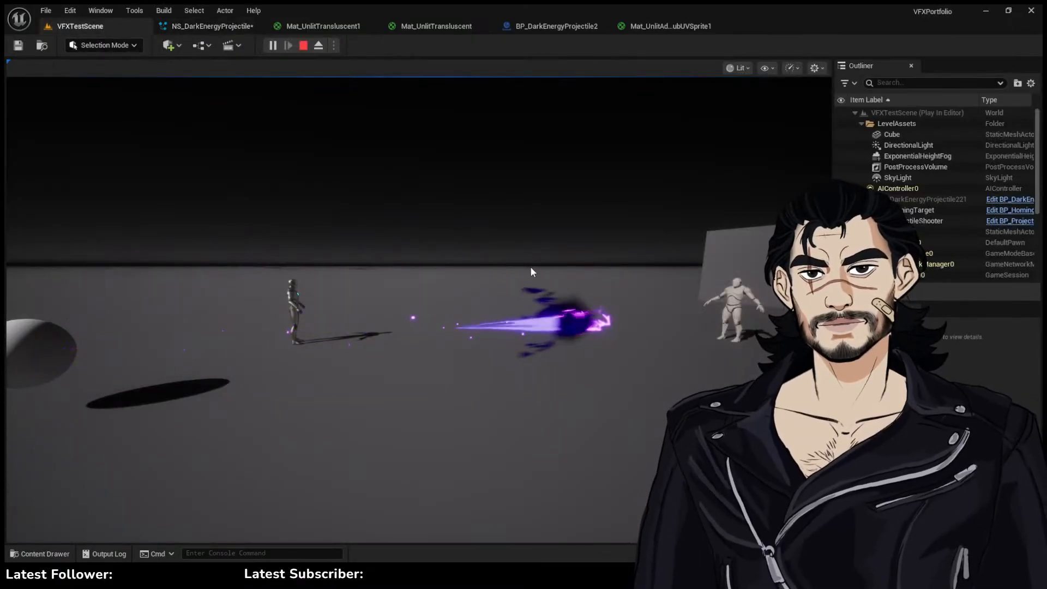
{"action": "left_click", "coordinate": [321, 216]}
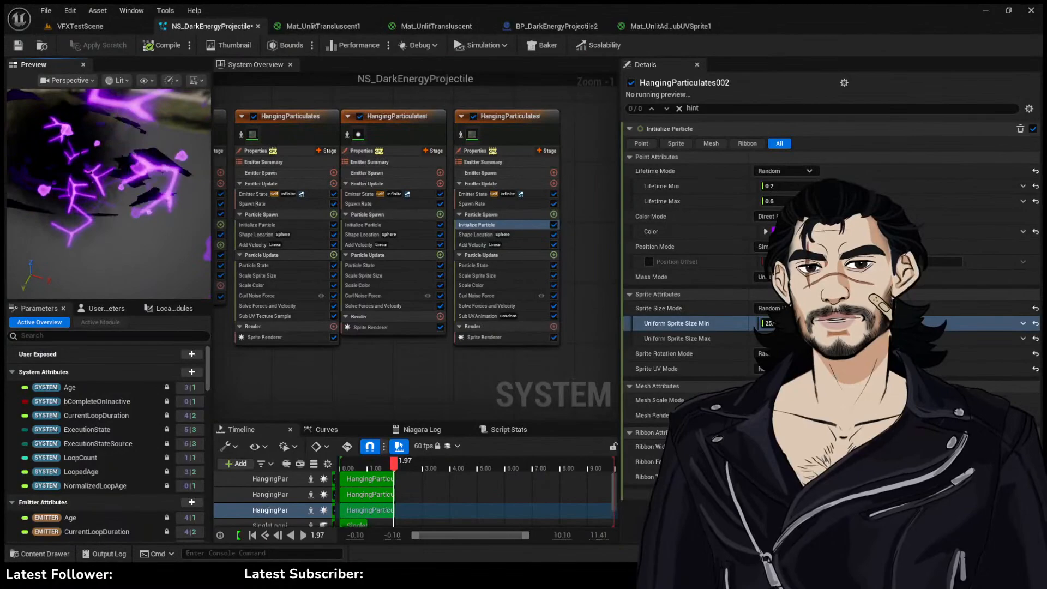
Examine the playing NS_DarkEnergyProjectile effect from different angles in the preview with its bounds shown
{"action": "right_click_drag", "start_coordinate": [124, 195], "coordinate": [124, 164]}
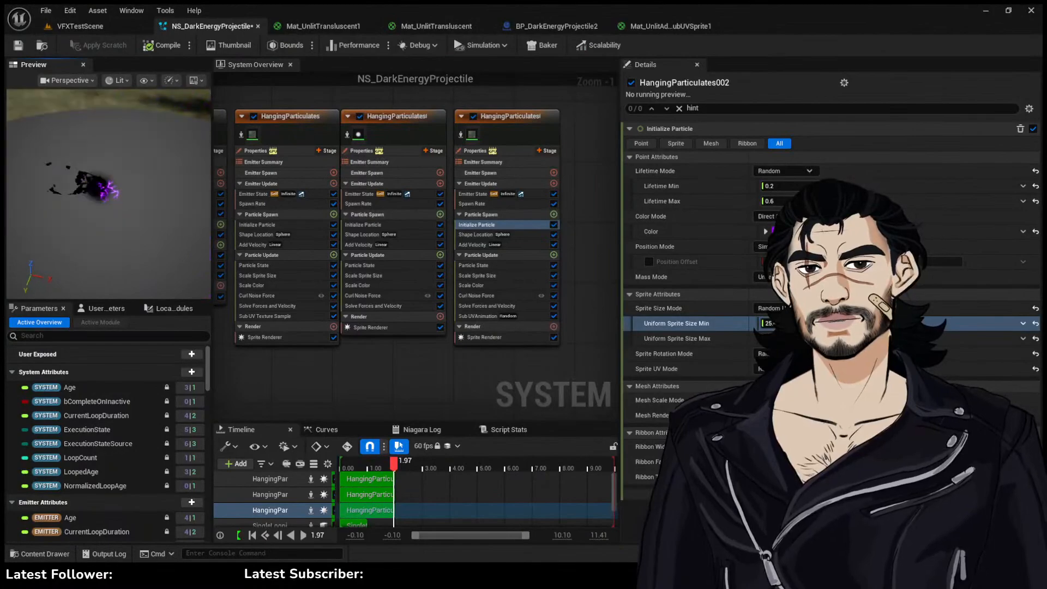
{"action": "left_click_drag", "start_coordinate": [124, 196], "coordinate": [93, 195]}
{"action": "right_click_drag", "start_coordinate": [132, 204], "coordinate": [132, 229]}
{"action": "left_click_drag", "start_coordinate": [129, 227], "coordinate": [180, 227]}
{"action": "left_click", "coordinate": [303, 535]}
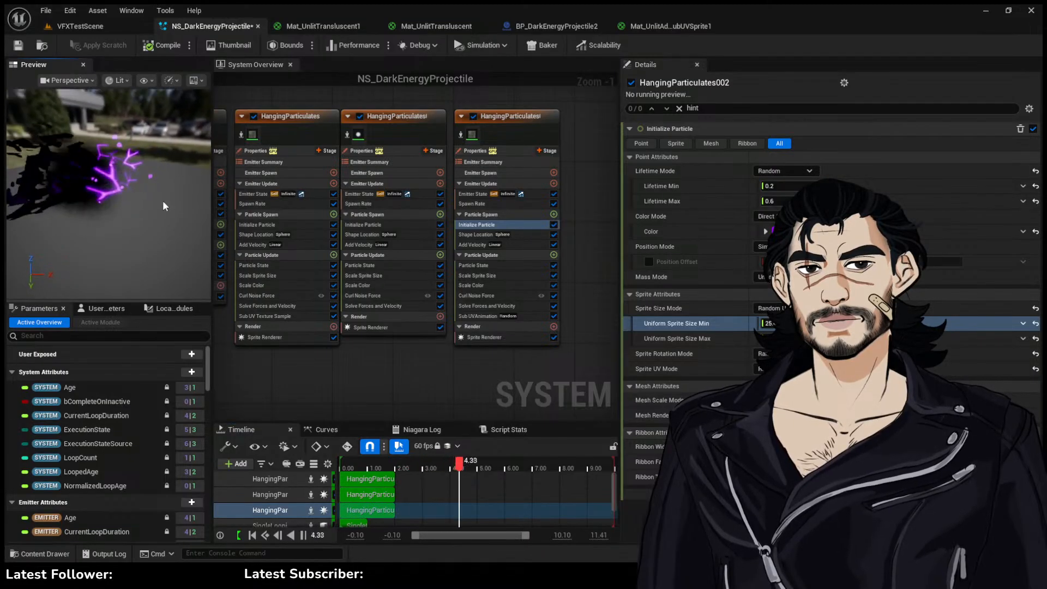
{"action": "left_click", "coordinate": [279, 46]}
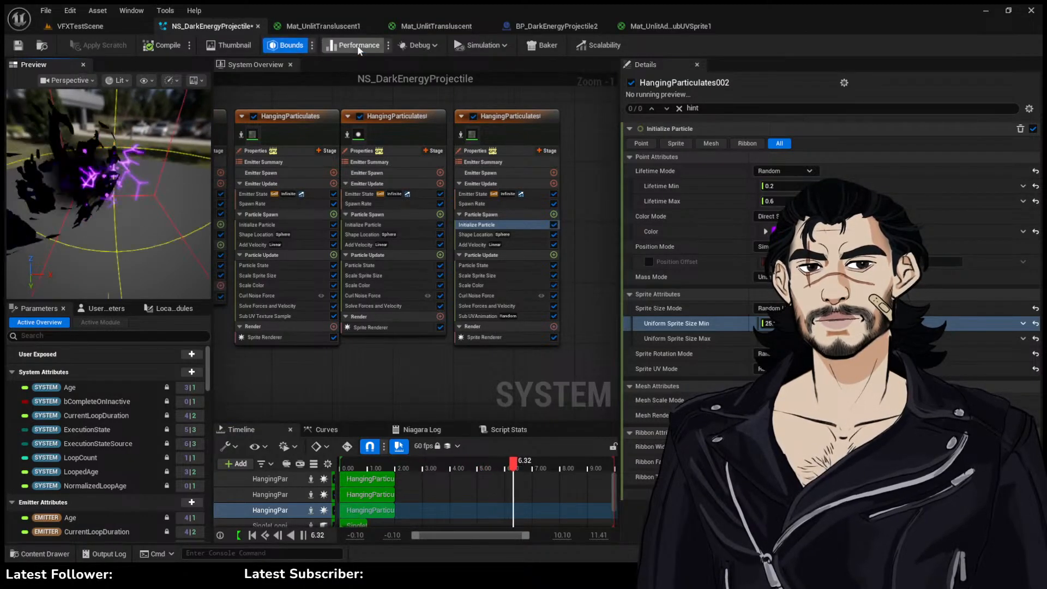
Turn off the bounds display in the particle system's preview
{"action": "left_click", "coordinate": [354, 46]}
{"action": "left_click", "coordinate": [341, 48]}
{"action": "left_click", "coordinate": [284, 46]}
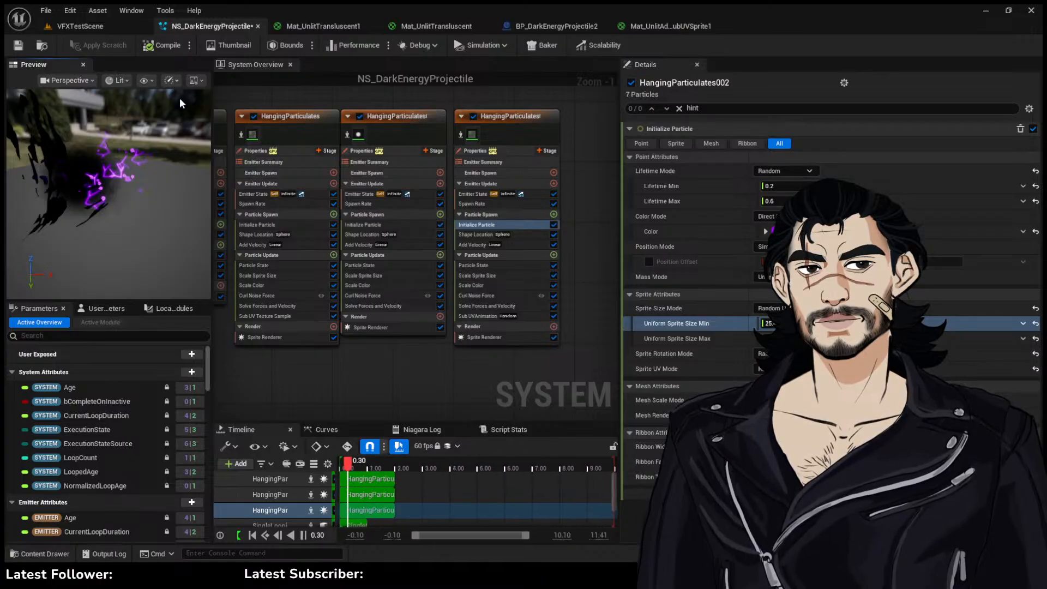
Check the projectile in the running VFXTestScene and return to the NS_DarkEnergyProjectile system
{"action": "left_click", "coordinate": [116, 28]}
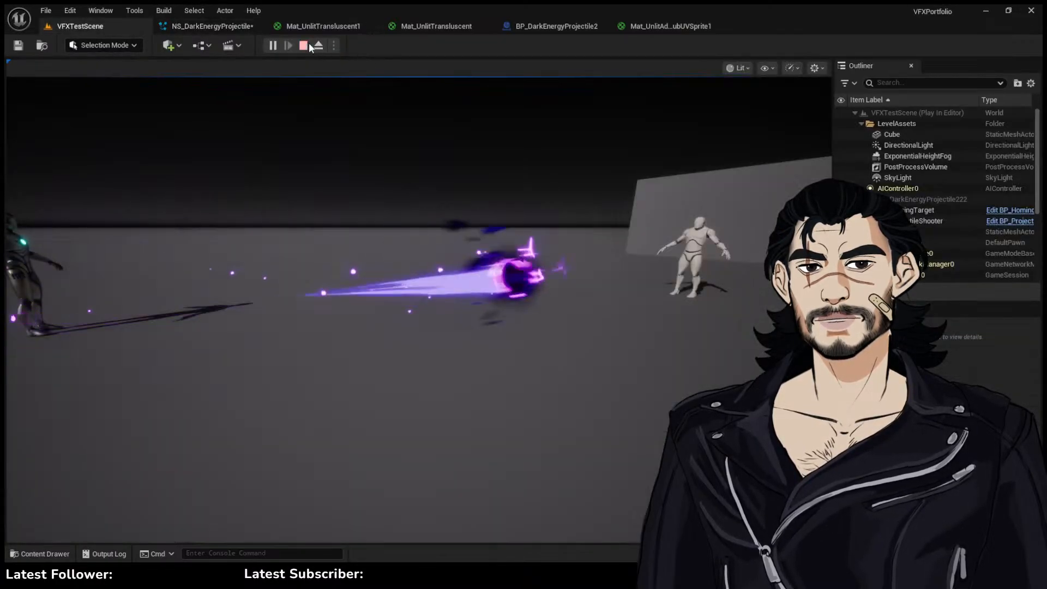
{"action": "left_click", "coordinate": [637, 25]}
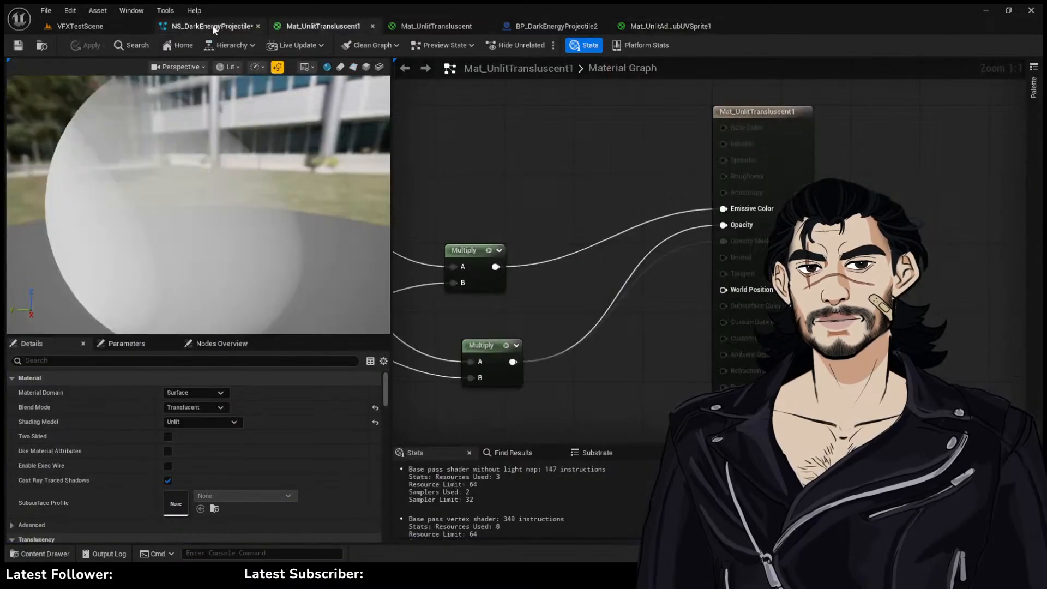
{"action": "left_click", "coordinate": [211, 26]}
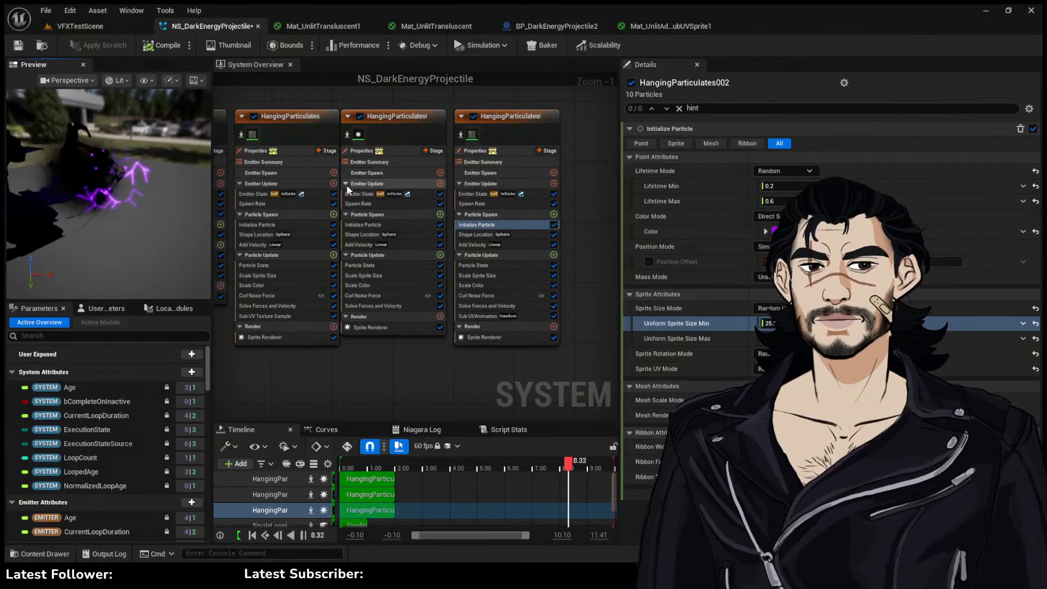
{"action": "left_click", "coordinate": [508, 295]}
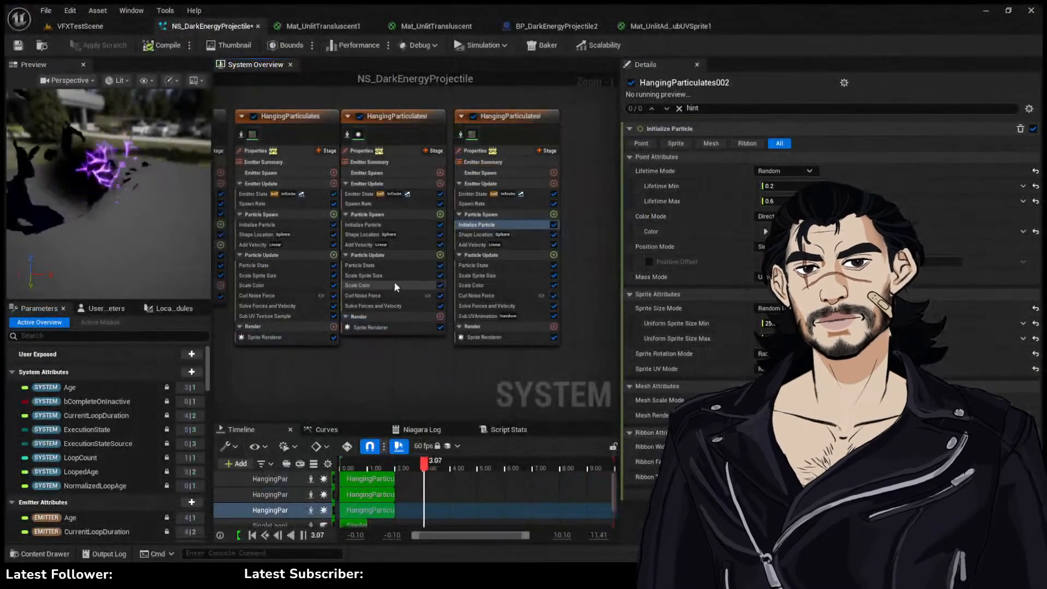
{"action": "left_click", "coordinate": [555, 265]}
{"action": "left_click", "coordinate": [555, 256]}
{"action": "left_click", "coordinate": [556, 265]}
{"action": "left_click", "coordinate": [561, 258]}
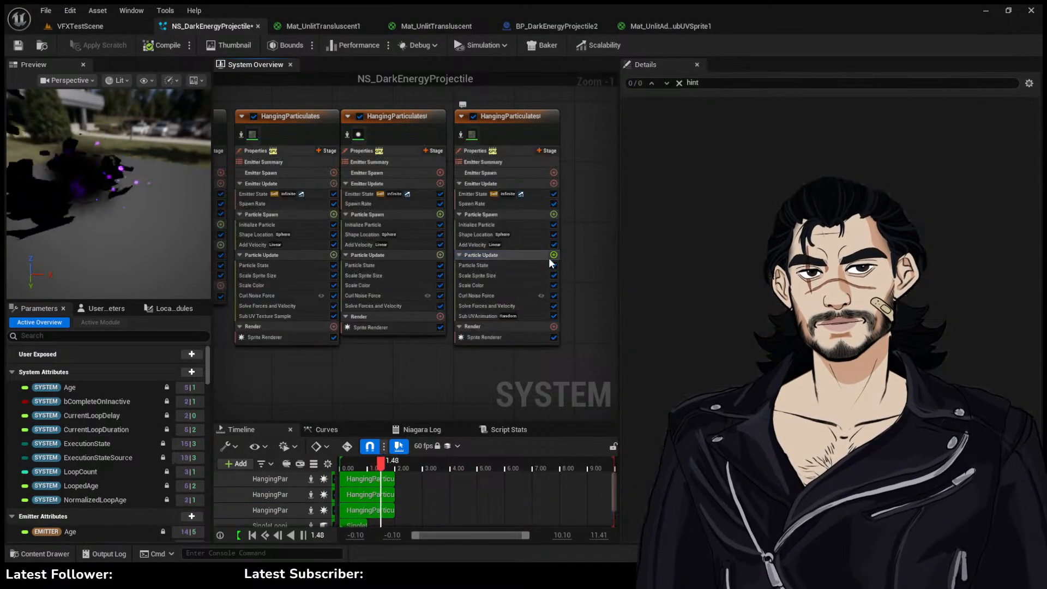
{"action": "left_click", "coordinate": [553, 255]}
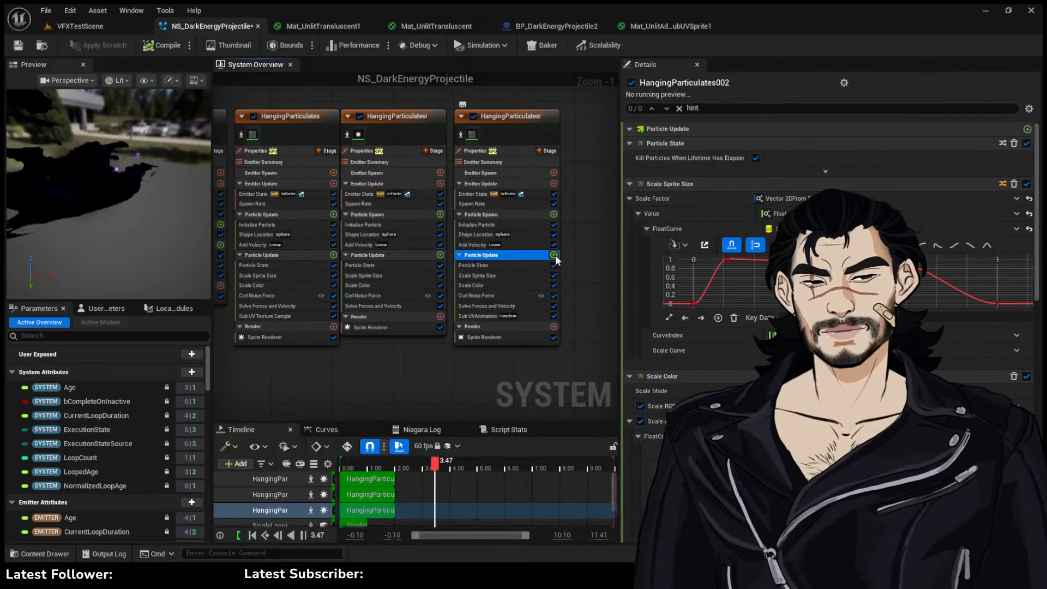
Inspect the Shape Location, Initialize Particle and emitter settings of HangingParticulates002
{"action": "scroll", "coordinate": [555, 256], "scroll_direction": "down", "scroll_amount": 4}
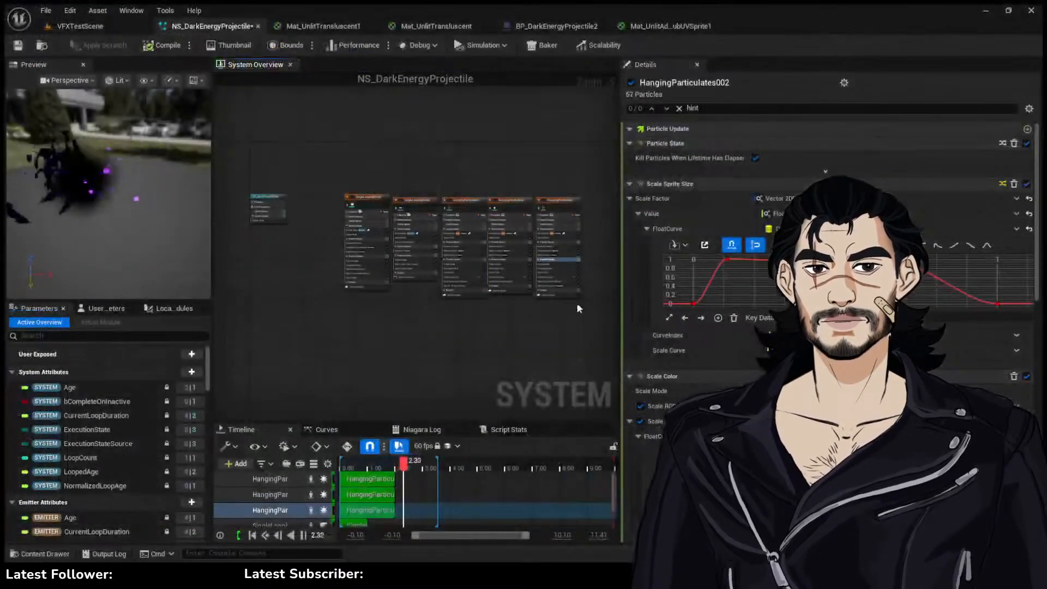
{"action": "scroll", "coordinate": [578, 308], "scroll_direction": "up", "scroll_amount": 5}
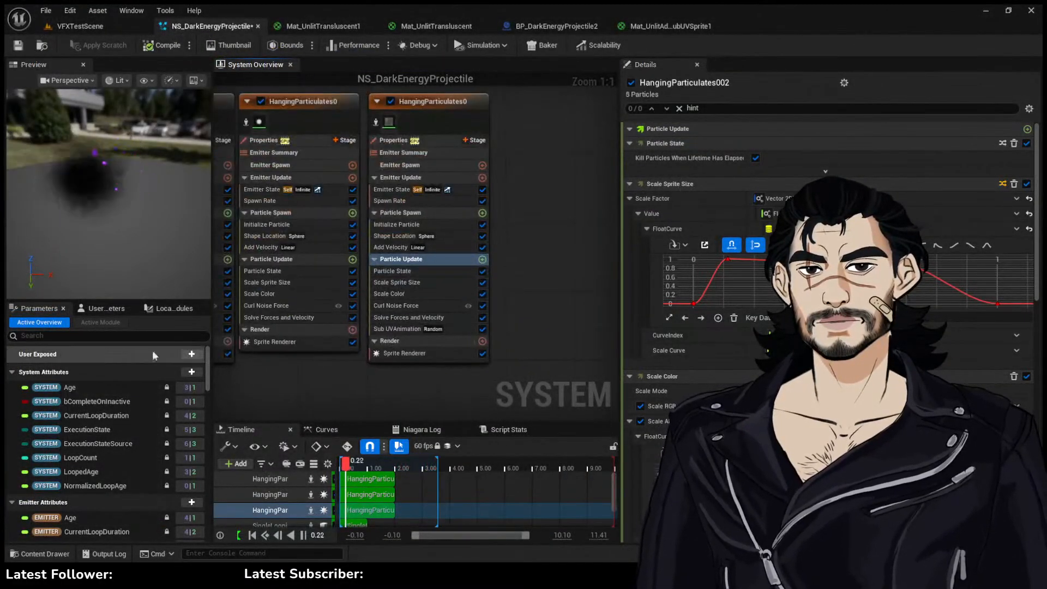
{"action": "left_click", "coordinate": [431, 211]}
{"action": "left_click", "coordinate": [436, 236]}
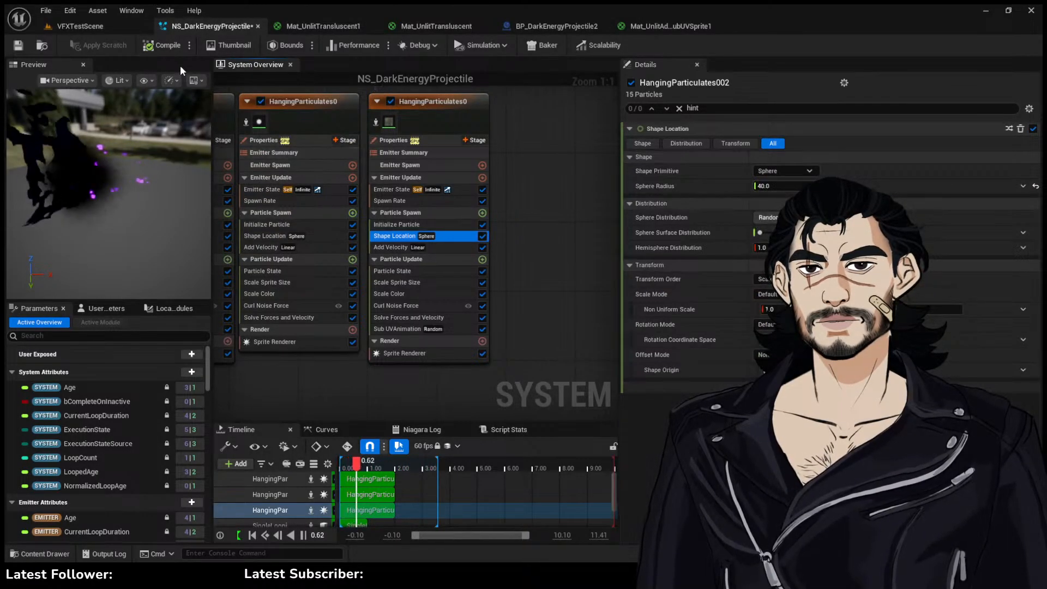
{"action": "left_click", "coordinate": [416, 224]}
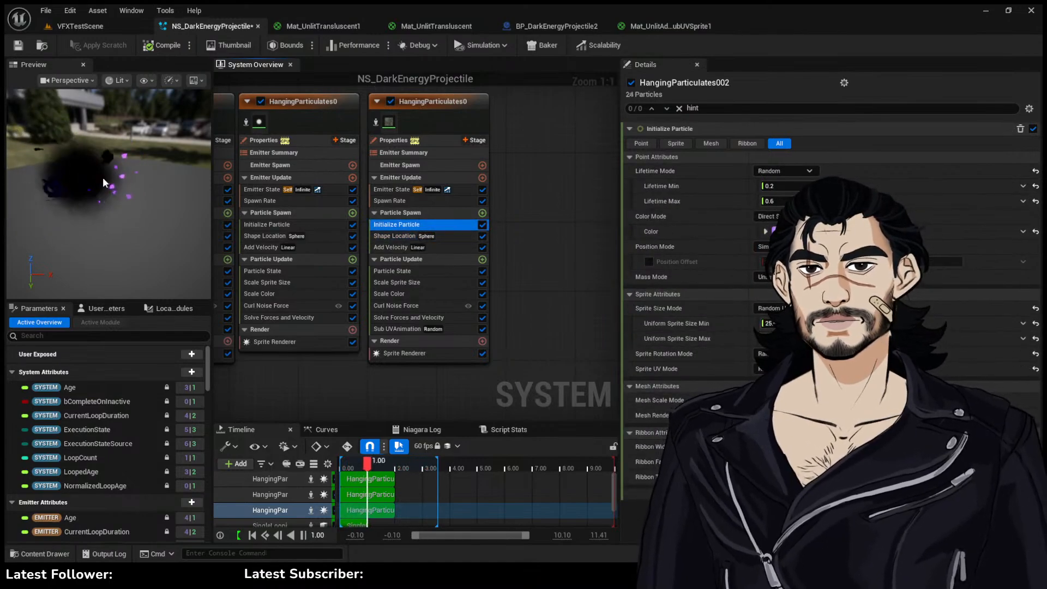
{"action": "key", "text": "Home"}
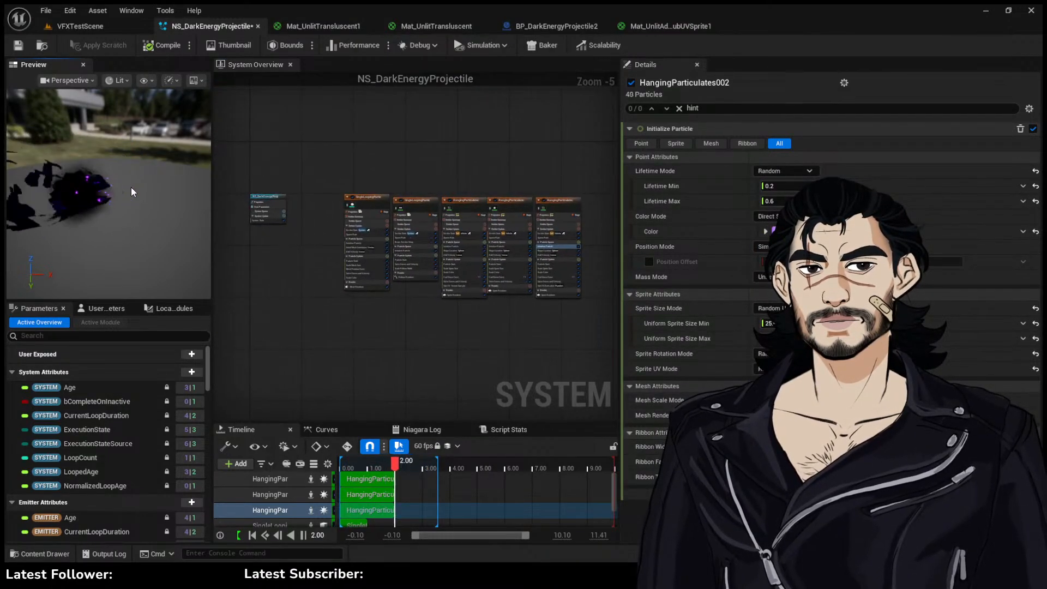
{"action": "left_click", "coordinate": [558, 208]}
{"action": "key", "text": "f"}
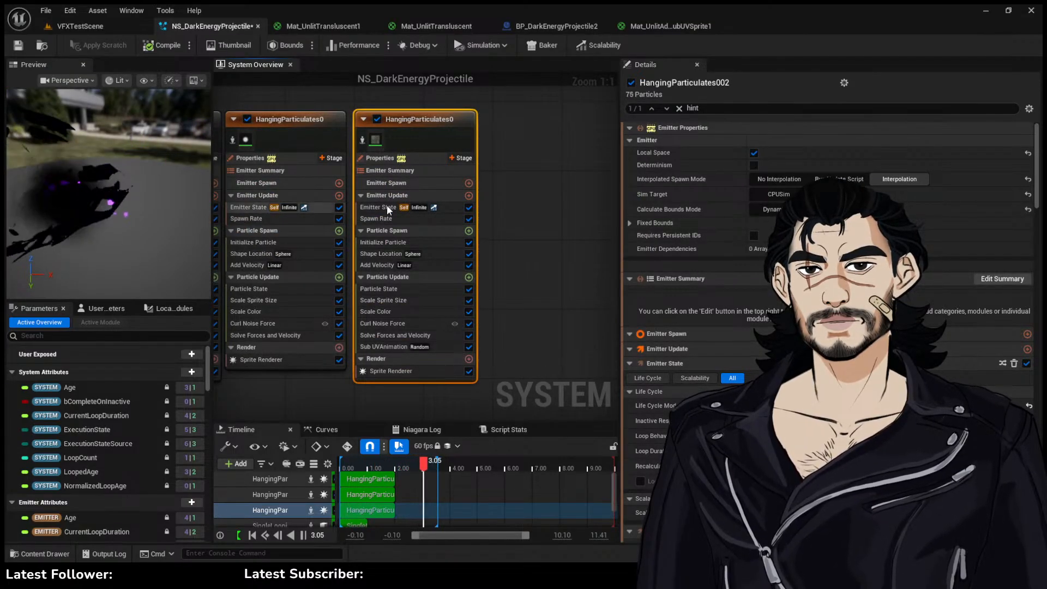
{"action": "key", "text": "ctrl+z"}
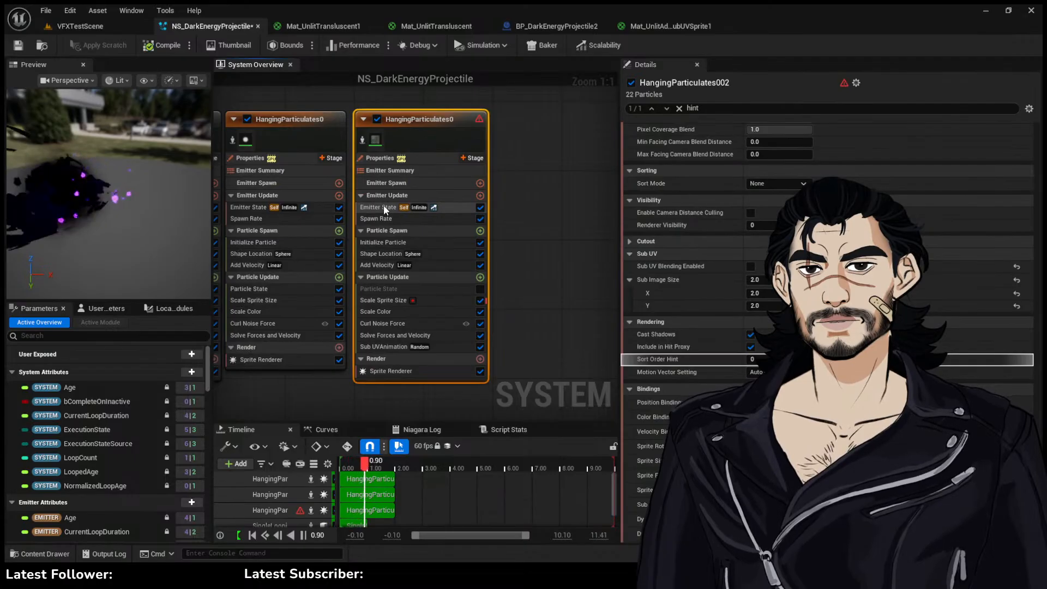
{"action": "key", "text": "ctrl+y"}
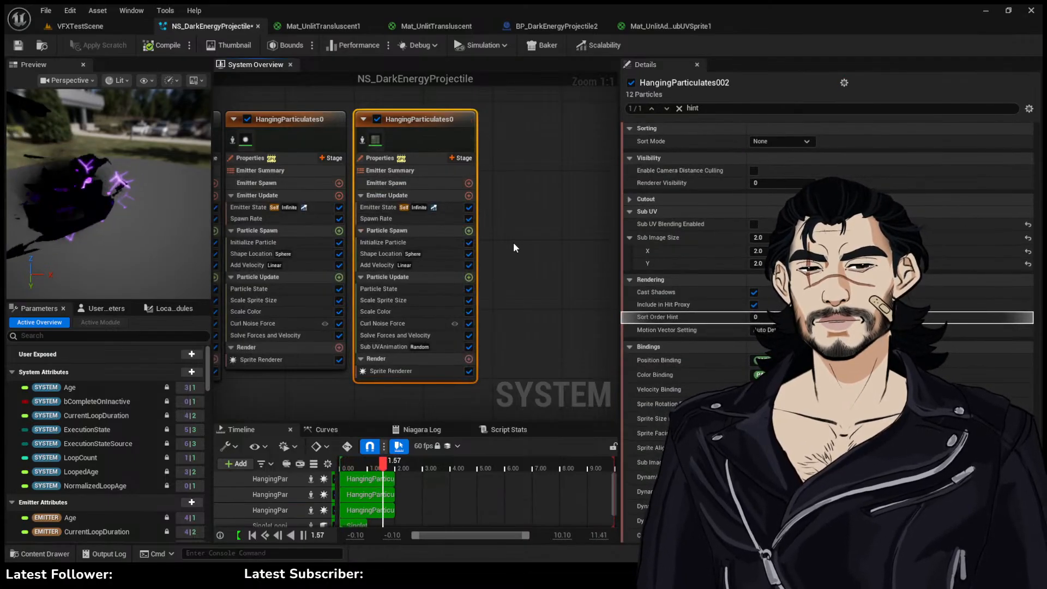
Add a Sprite Rotation Rate module to the Particle Update stage of HangingParticulates002
{"action": "right_click_drag", "start_coordinate": [514, 247], "coordinate": [557, 252]}
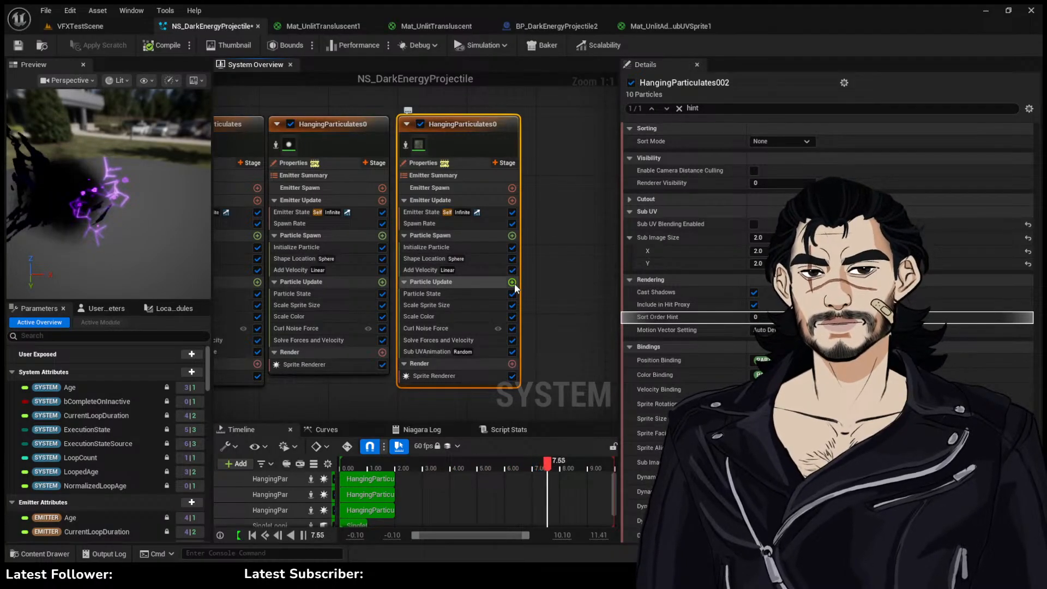
{"action": "left_click", "coordinate": [499, 314]}
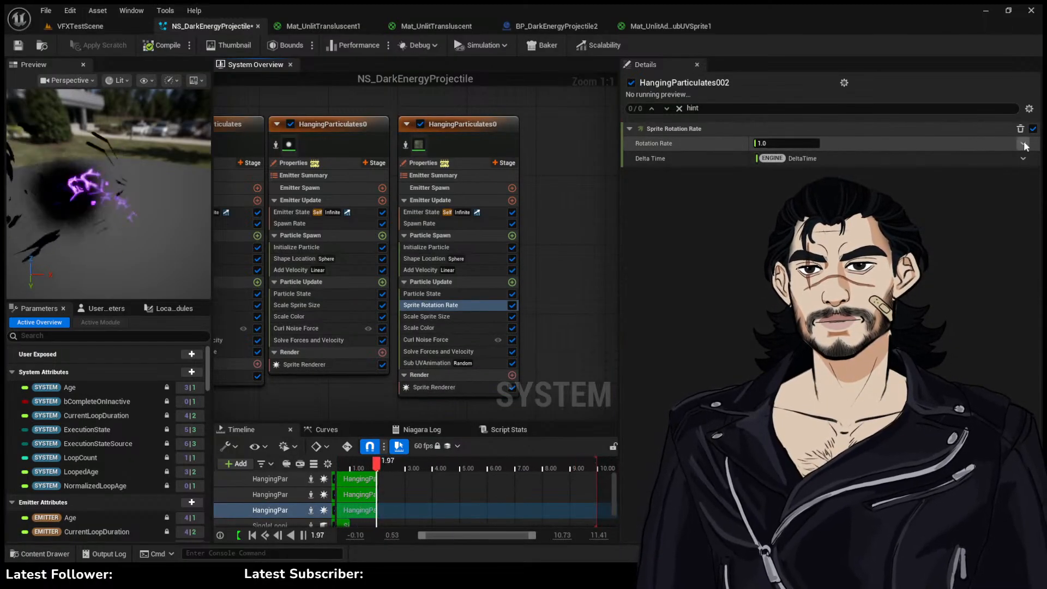
Make the sprite rotation rate a Random Range Float with minimum 10 and maximum -10
{"action": "left_click", "coordinate": [801, 186]}
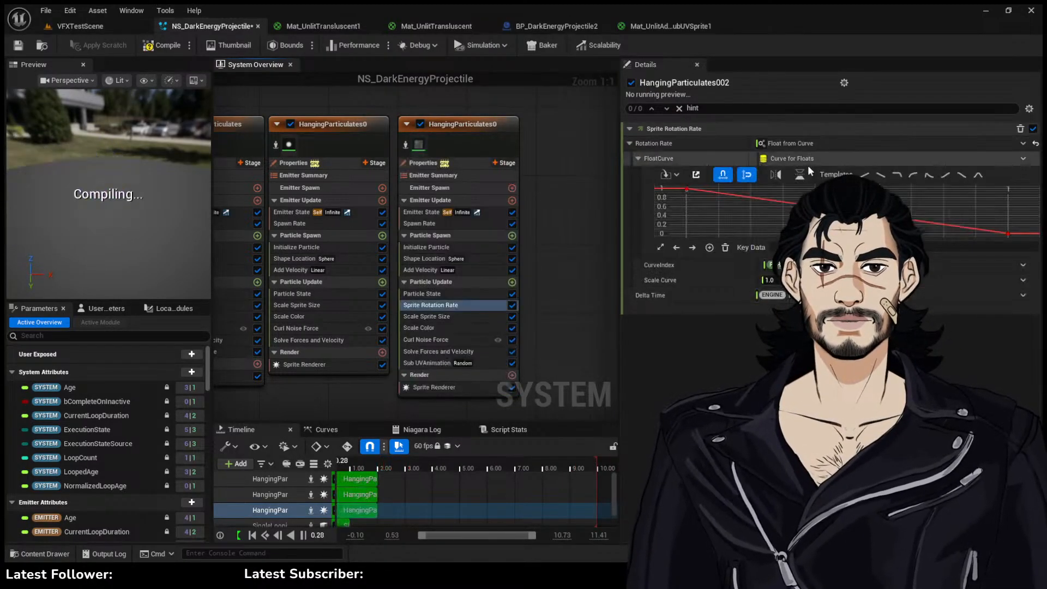
{"action": "left_click", "coordinate": [1023, 143]}
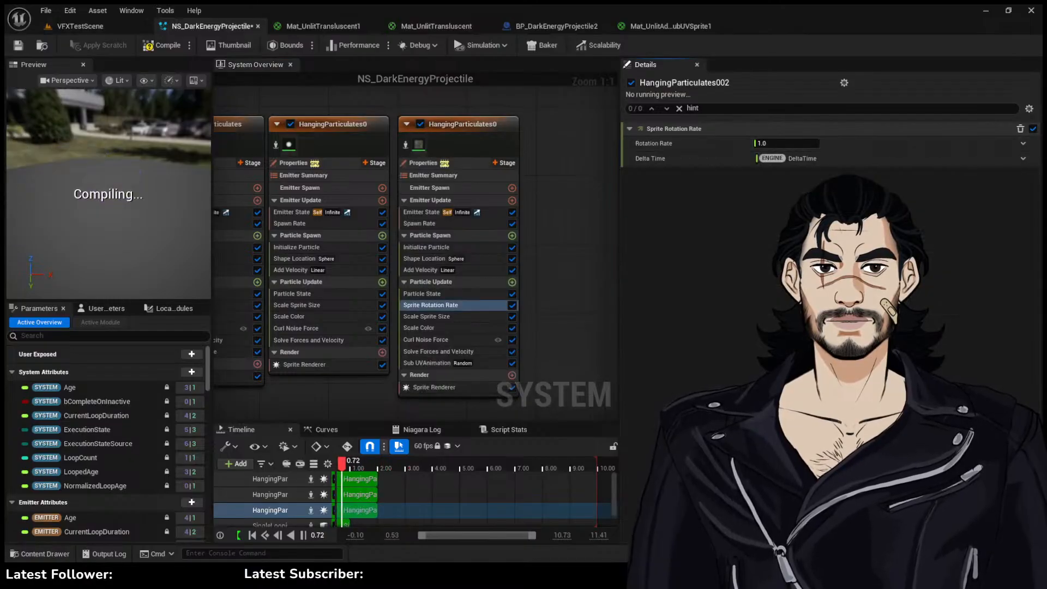
{"action": "left_click", "coordinate": [786, 167]}
{"action": "left_click", "coordinate": [801, 174]}
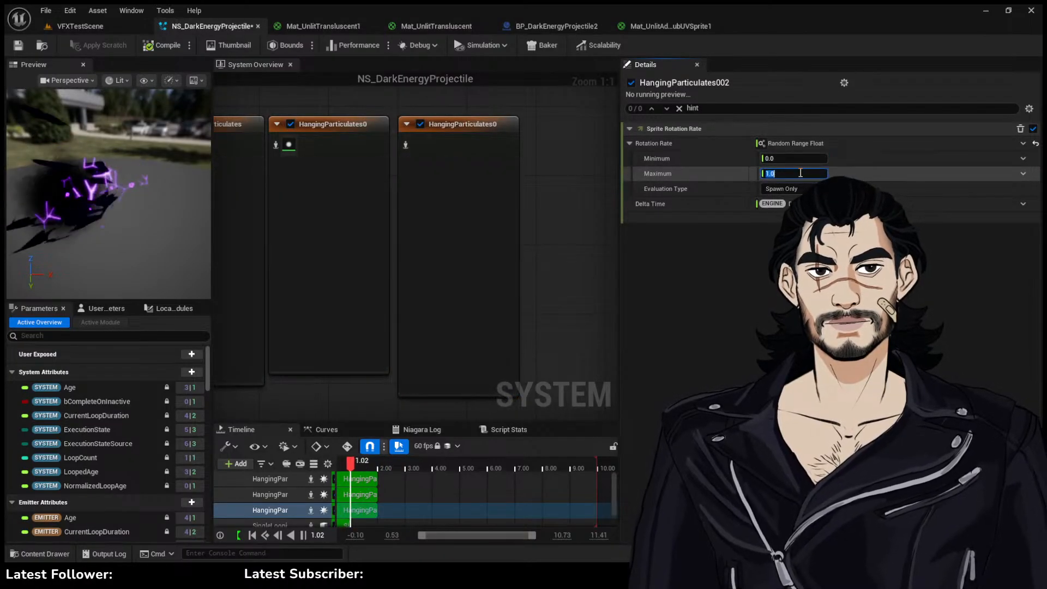
{"action": "type", "text": "-10"}
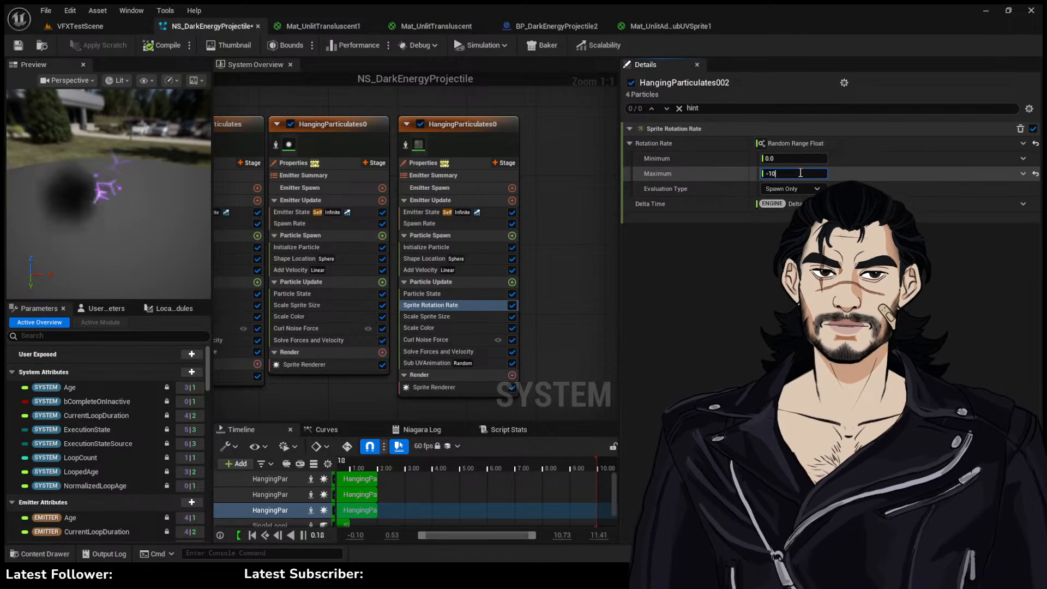
{"action": "left_click", "coordinate": [794, 159]}
{"action": "type", "text": "10"}
{"action": "key", "text": "Return"}
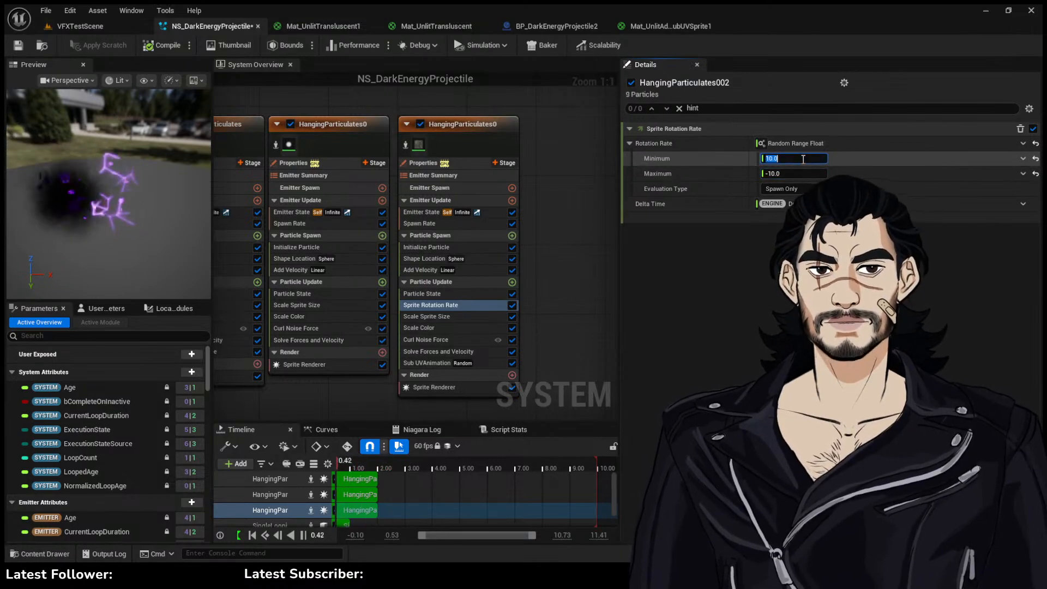
Play the VFXTestScene level, fly around to view the projectile's rotating sparks, and review the emitter's Initialize Particle settings
{"action": "left_click_drag", "start_coordinate": [103, 169], "coordinate": [104, 169]}
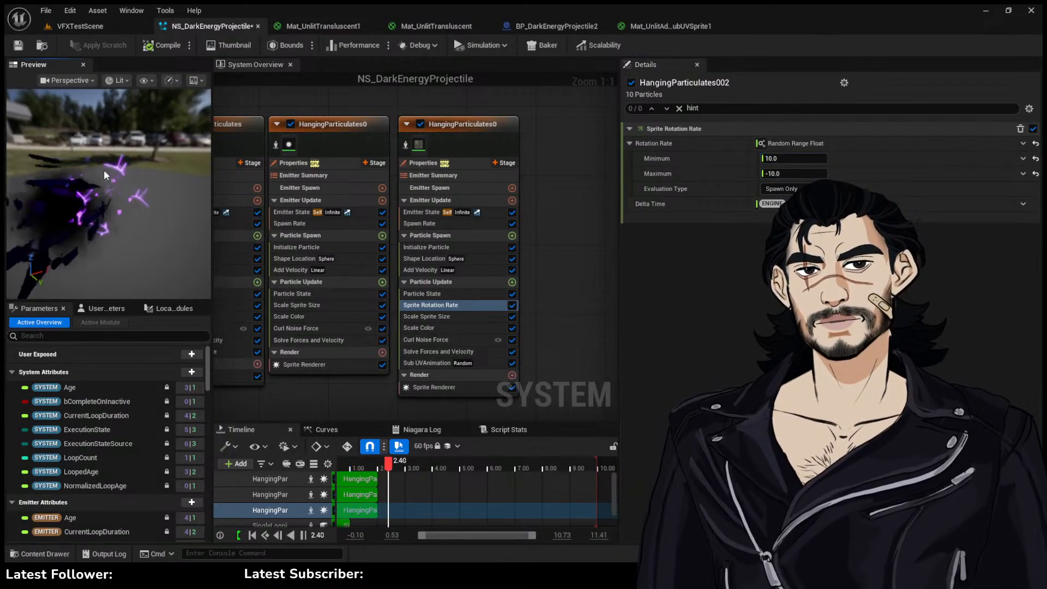
{"action": "left_click", "coordinate": [80, 26]}
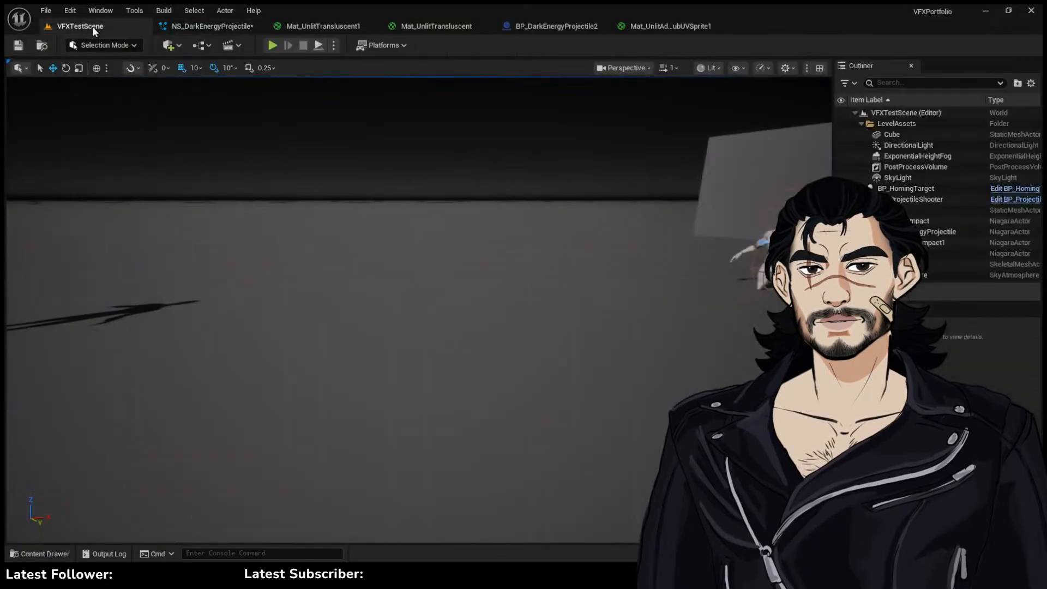
{"action": "left_click", "coordinate": [272, 44]}
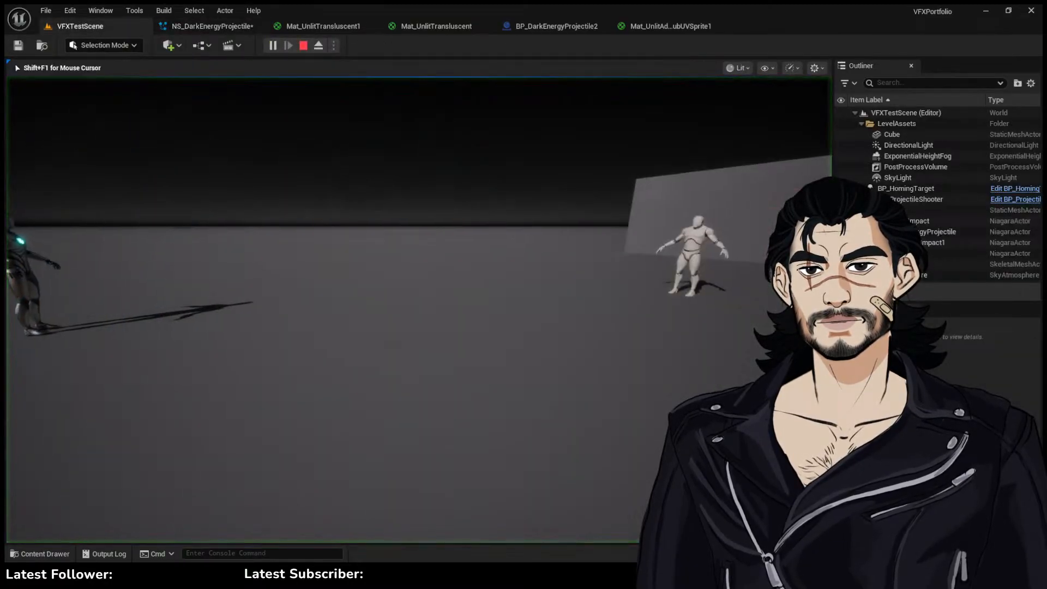
{"action": "key", "text": "d"}
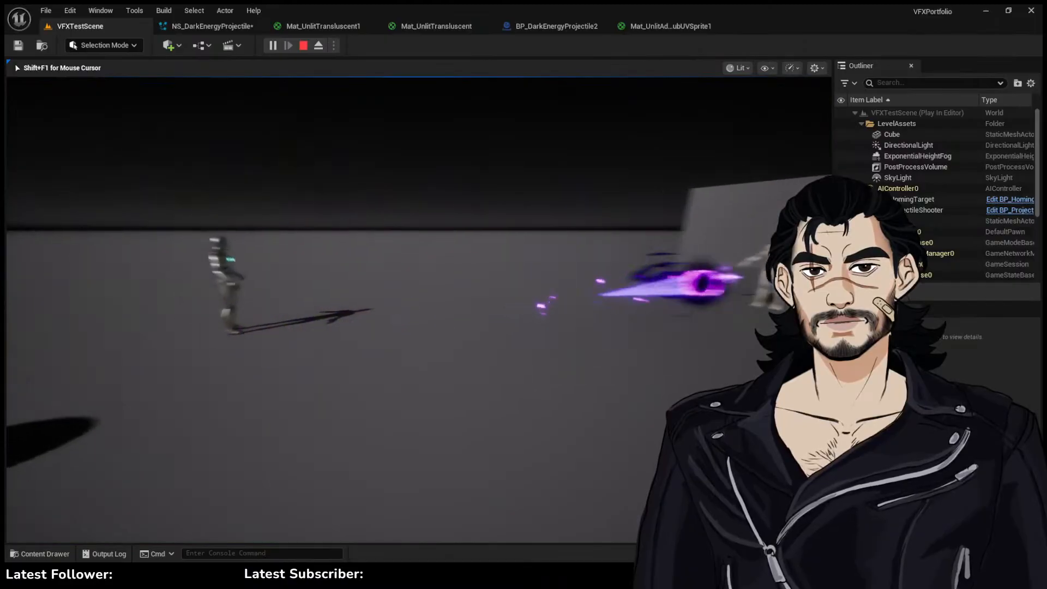
{"action": "key", "text": "w"}
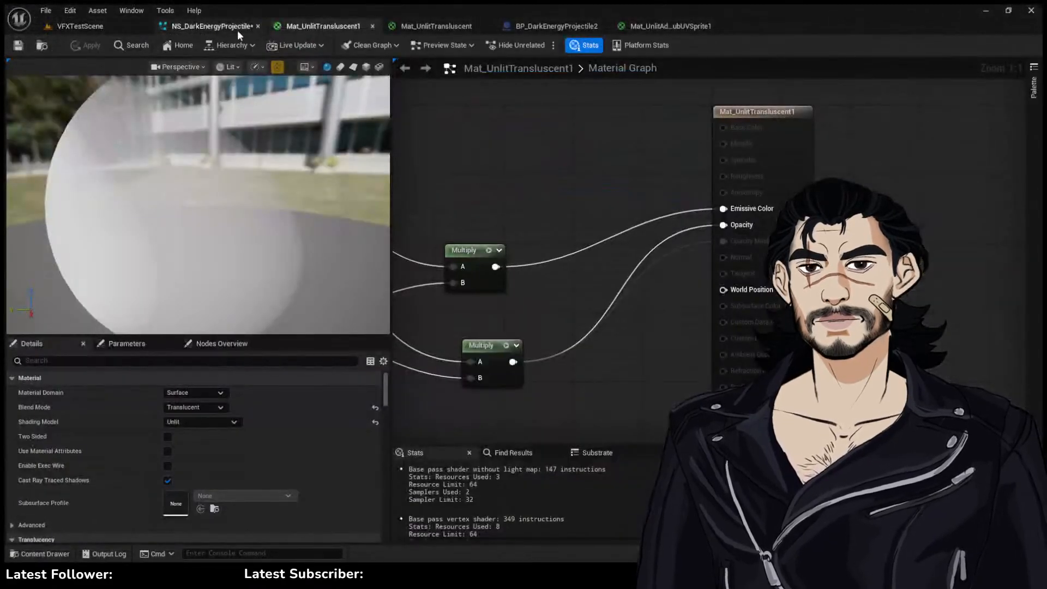
{"action": "left_click", "coordinate": [238, 28]}
{"action": "left_click", "coordinate": [447, 263]}
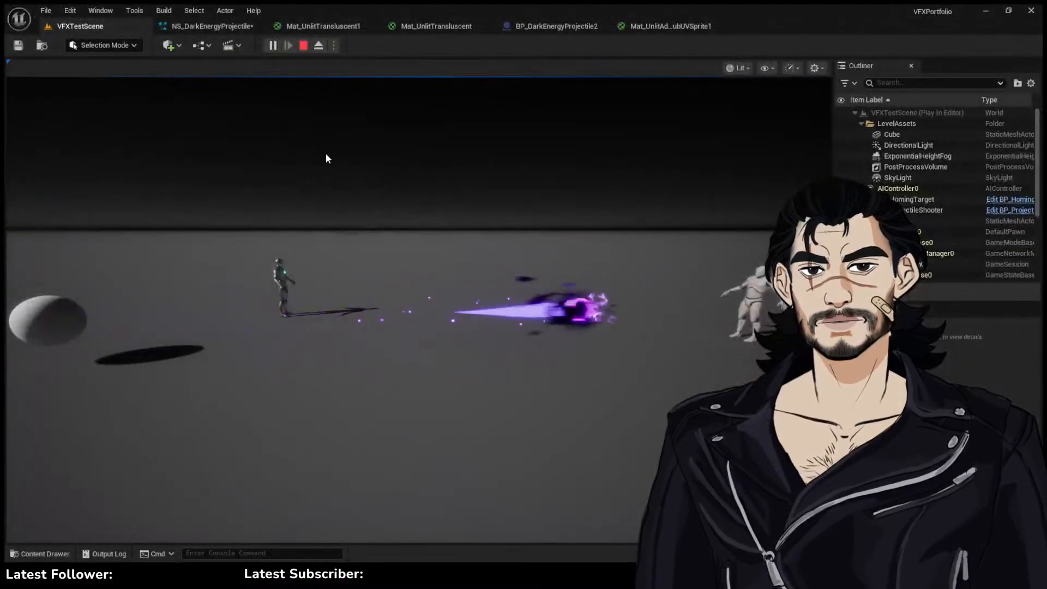
Disable Local Space in the HangingParticulates002 emitter properties and check the projectile in the running VFXTestScene
{"action": "left_click", "coordinate": [218, 26]}
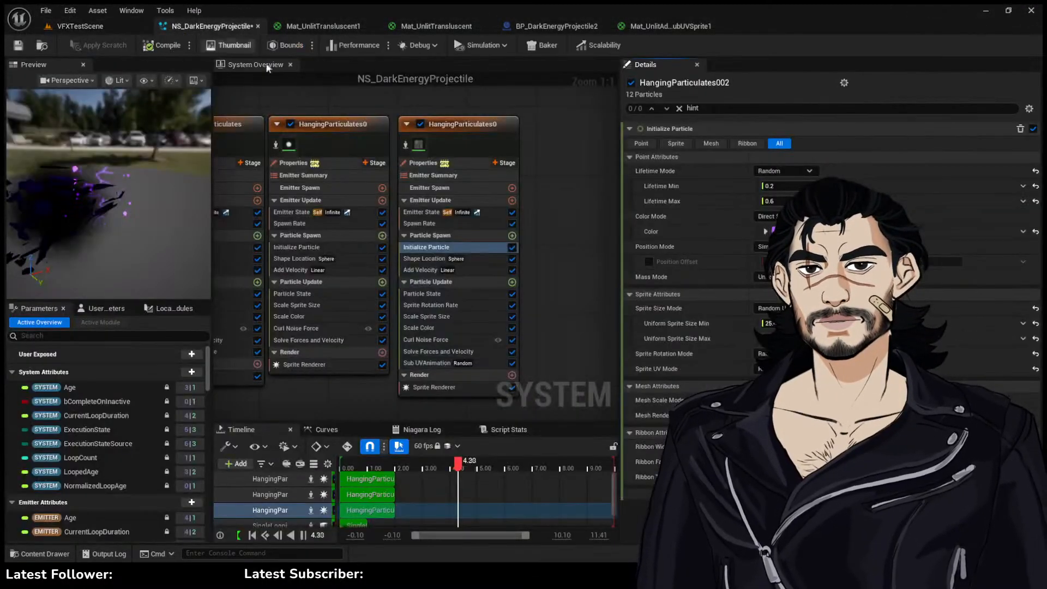
{"action": "left_click", "coordinate": [472, 176]}
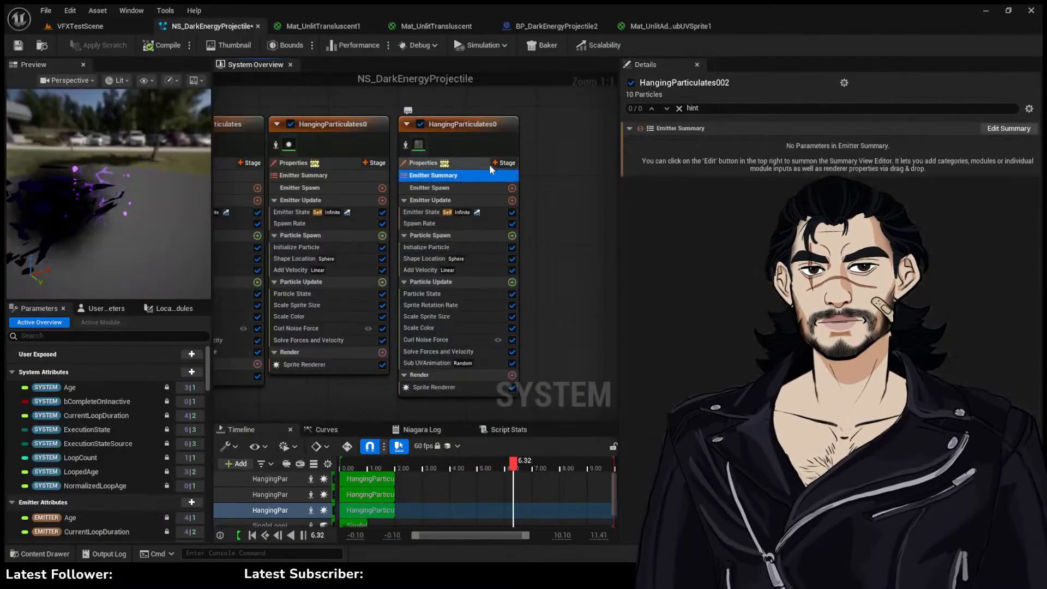
{"action": "left_click", "coordinate": [490, 164]}
{"action": "left_click", "coordinate": [756, 152]}
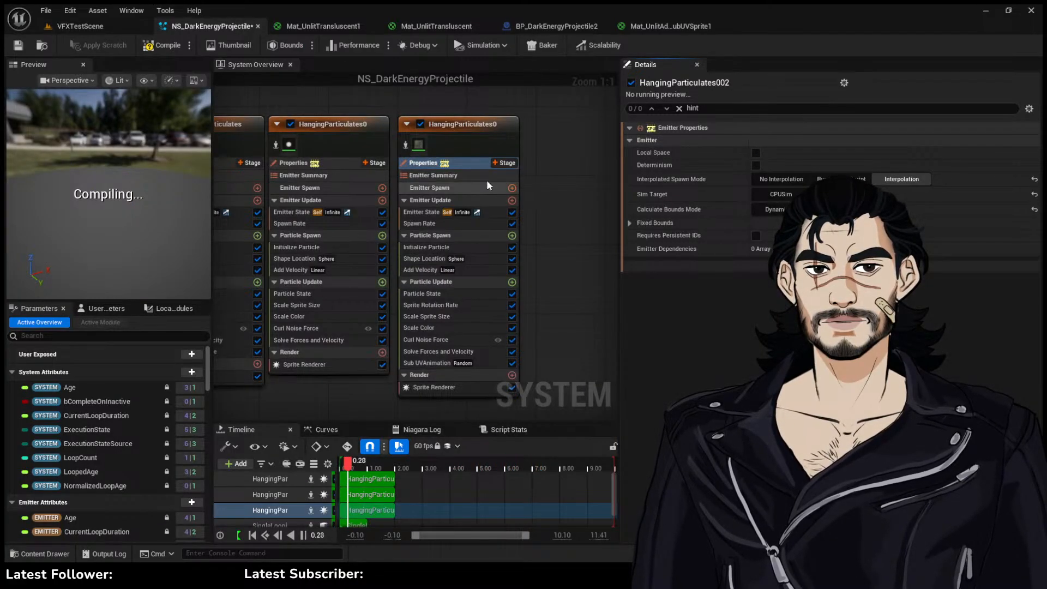
{"action": "left_click", "coordinate": [119, 25]}
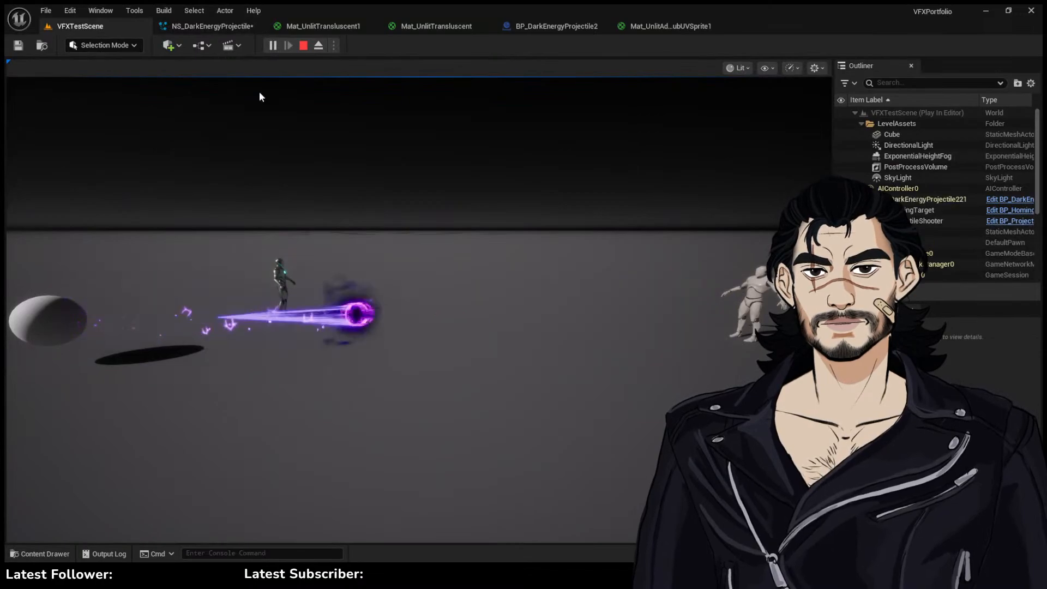
{"action": "left_click", "coordinate": [236, 24]}
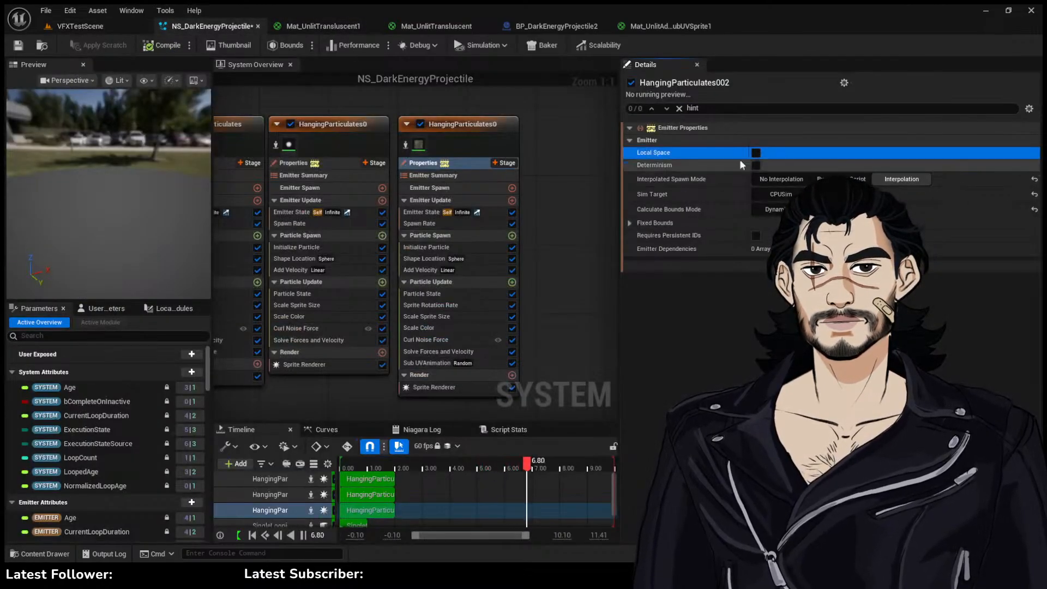
Enable and adjust Position Offset in HangingParticulates002's Initialize Particle module, checking the effect in the preview and running VFXTestScene
{"action": "left_click", "coordinate": [431, 247]}
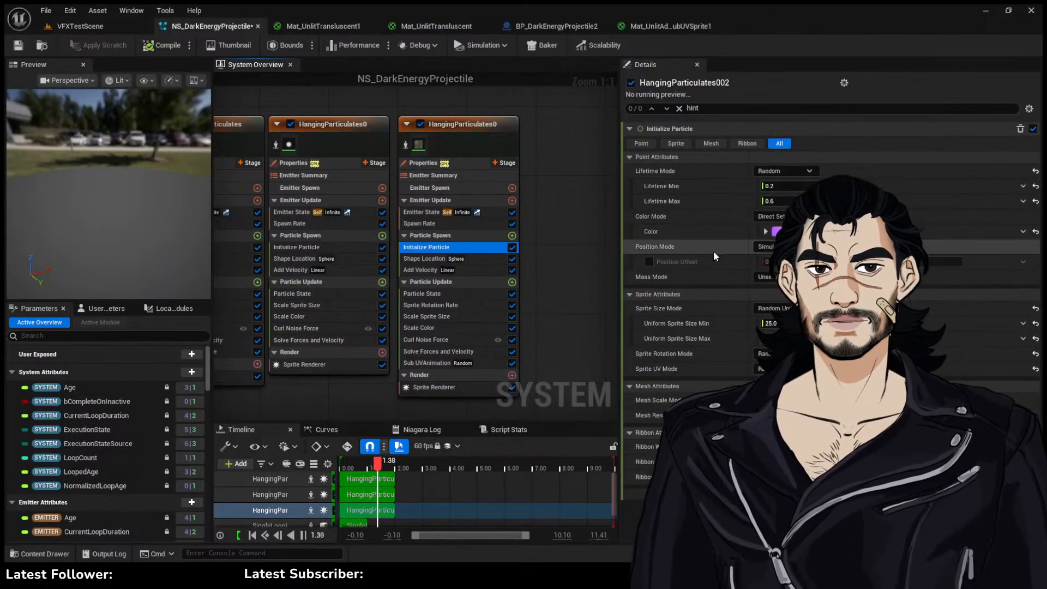
{"action": "left_click", "coordinate": [650, 261]}
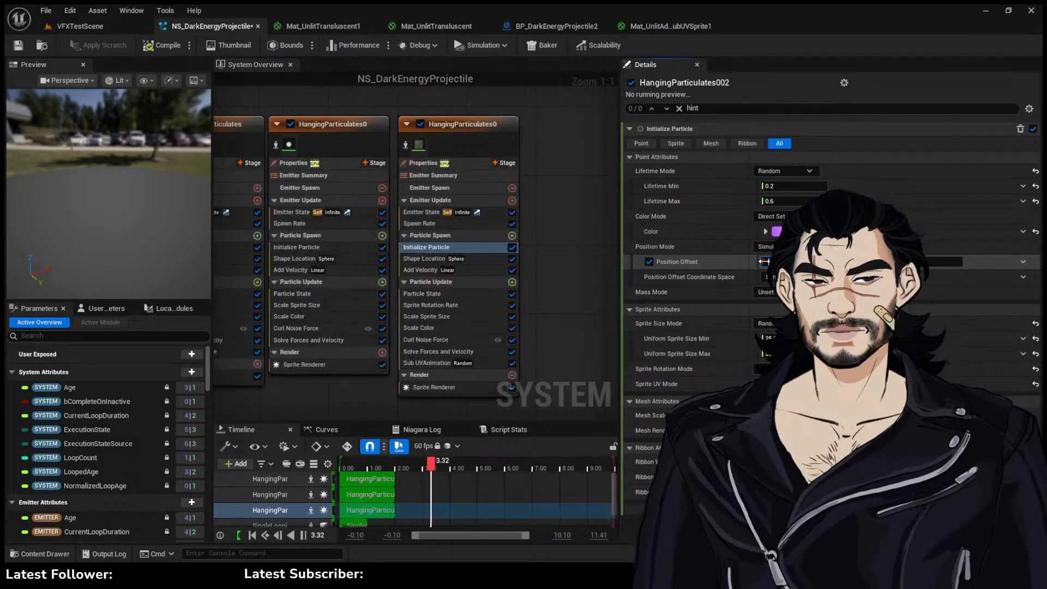
{"action": "left_click", "coordinate": [80, 27]}
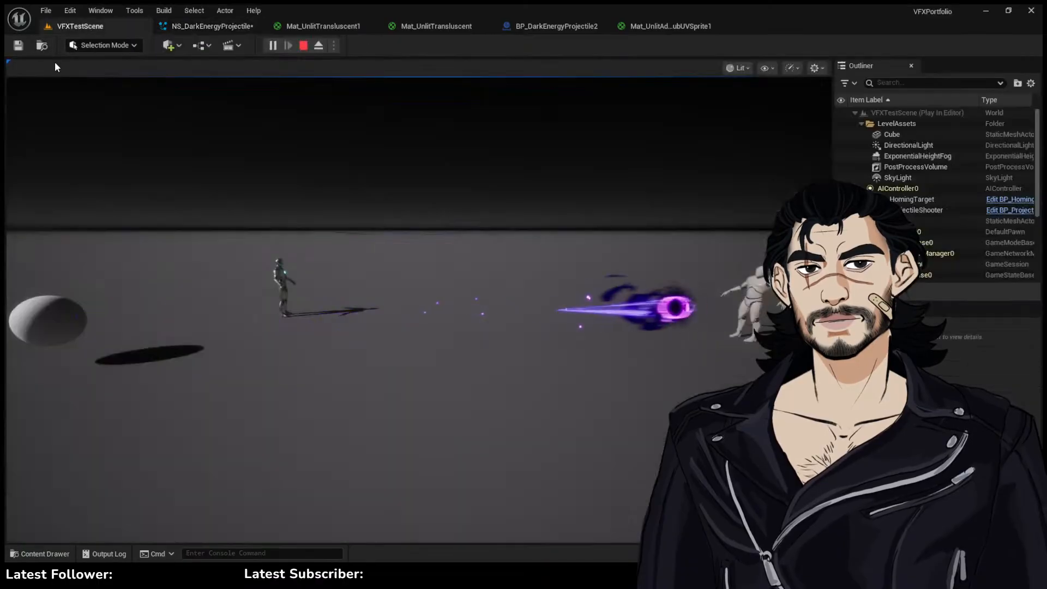
{"action": "left_click", "coordinate": [20, 76]}
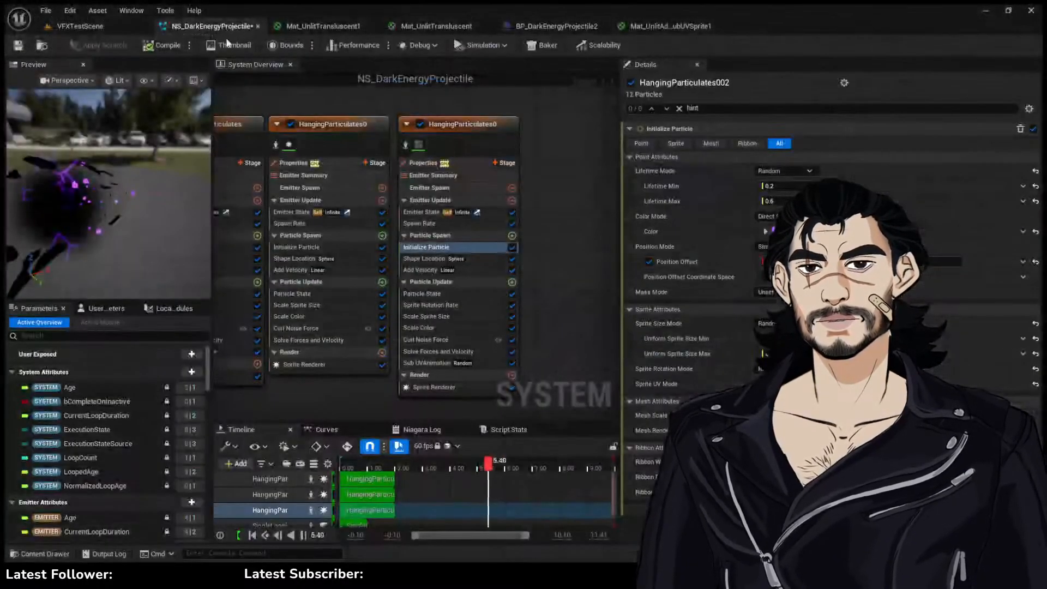
{"action": "left_click_drag", "start_coordinate": [158, 107], "coordinate": [93, 108]}
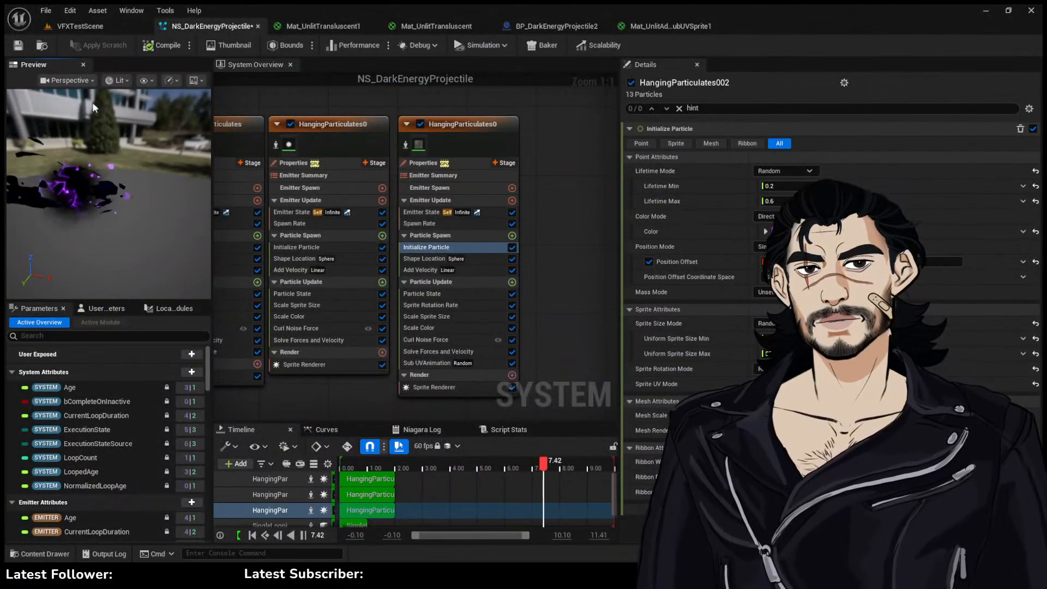
{"action": "left_click", "coordinate": [96, 27]}
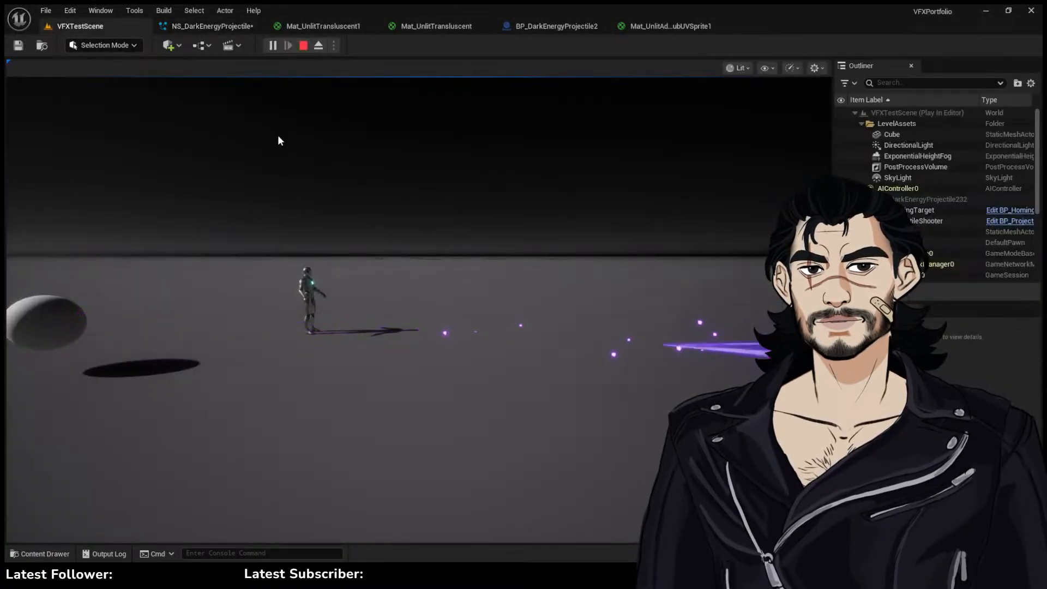
{"action": "left_click", "coordinate": [457, 235]}
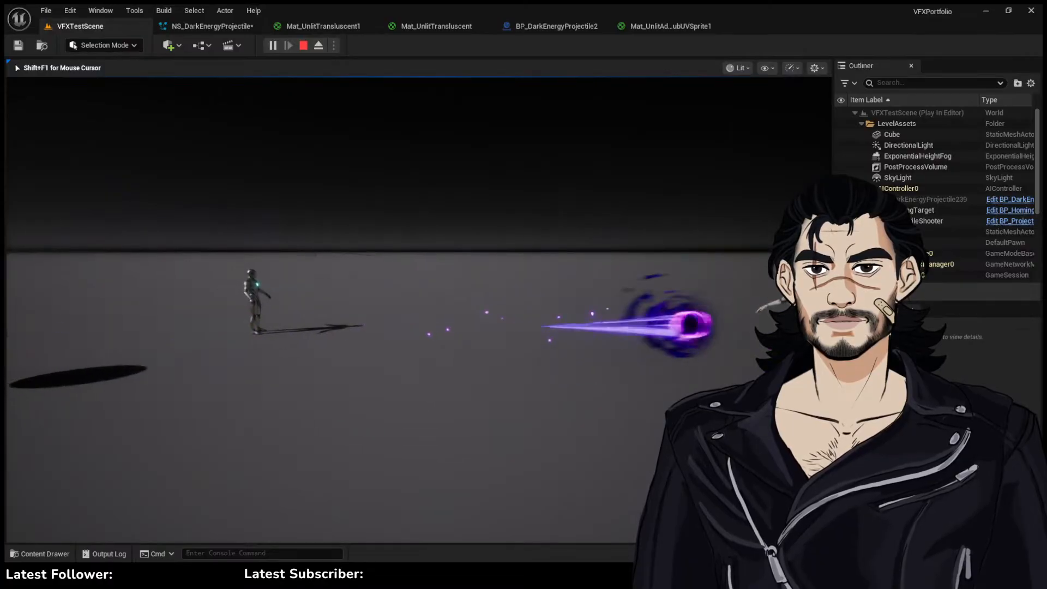
{"action": "key", "text": "shift+F1"}
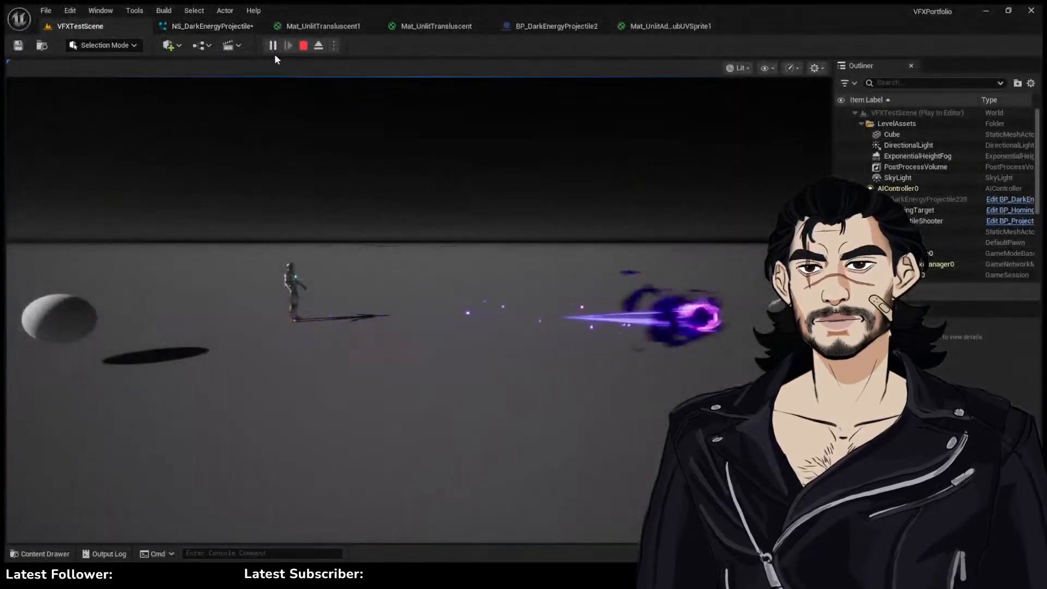
Set the projectile Speed to 100 in BP_DarkEnergyProjectile2, save the blueprint, and play VFXTestScene
{"action": "left_click", "coordinate": [557, 27]}
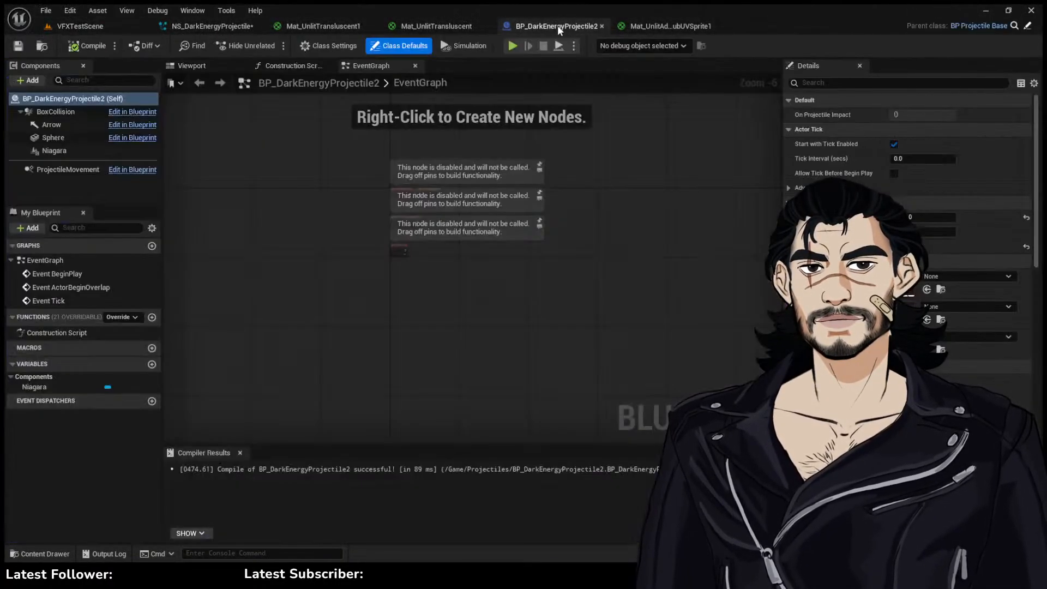
{"action": "left_click", "coordinate": [18, 47]}
{"action": "left_click", "coordinate": [77, 26]}
{"action": "left_click", "coordinate": [273, 45]}
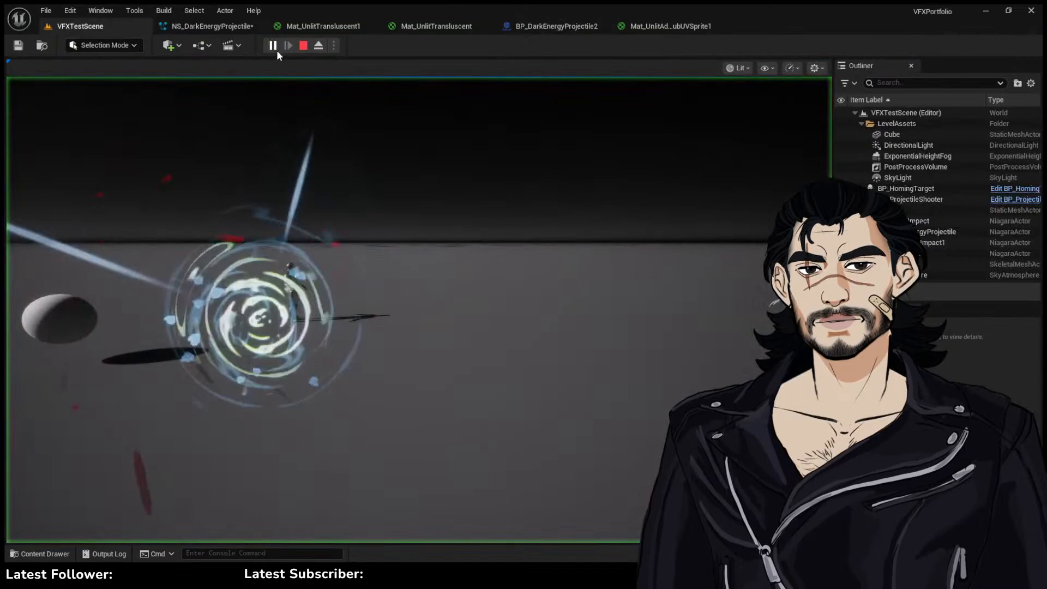
{"action": "left_click", "coordinate": [419, 232]}
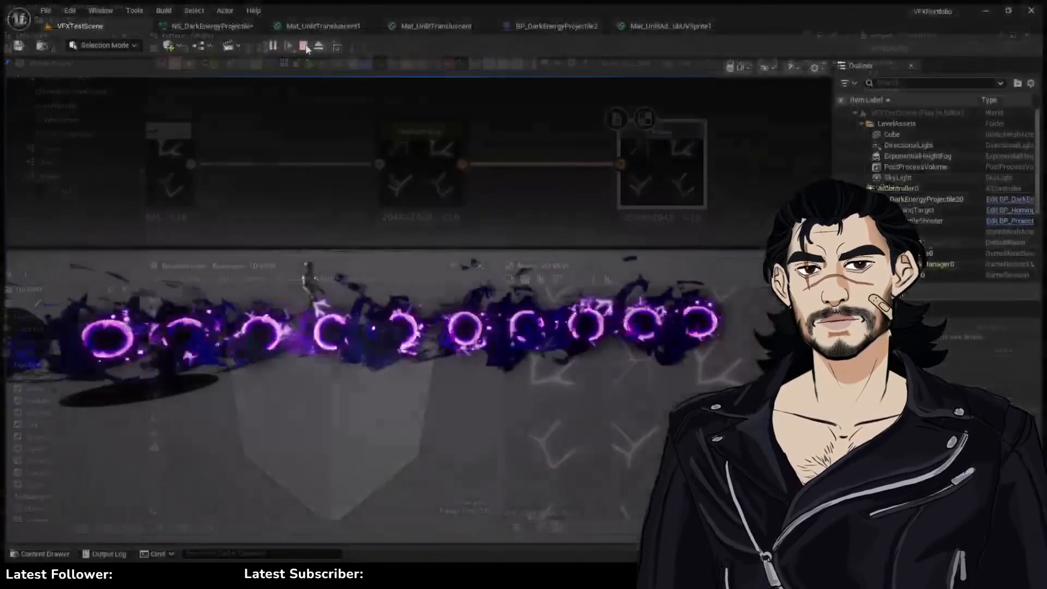
Replay VFXTestScene and fly closer to the slow-moving projectiles to examine their sparks and trails, and stop the session
{"action": "left_click", "coordinate": [207, 27]}
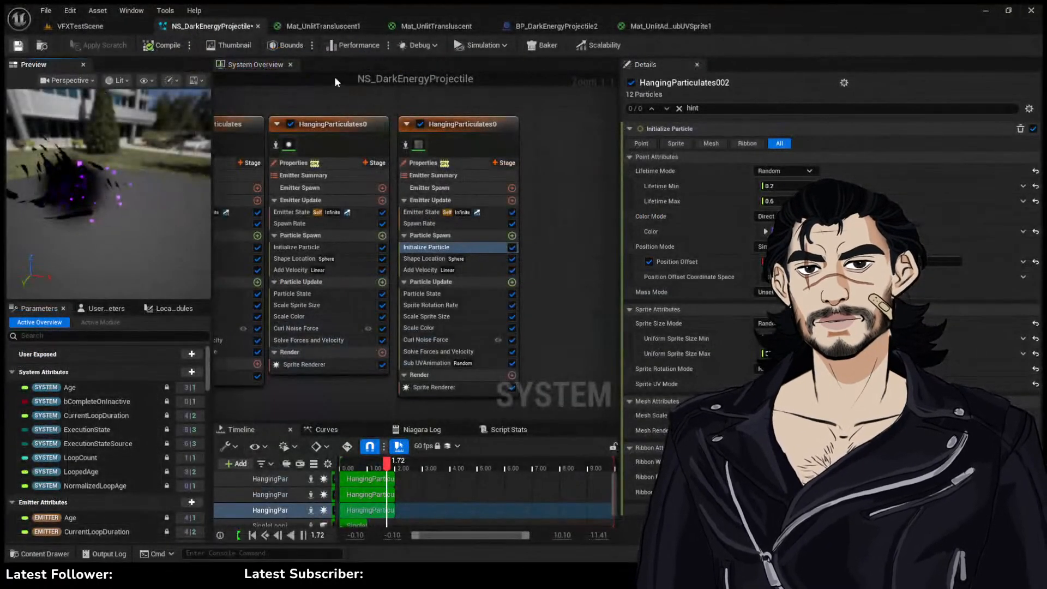
{"action": "left_click", "coordinate": [96, 27]}
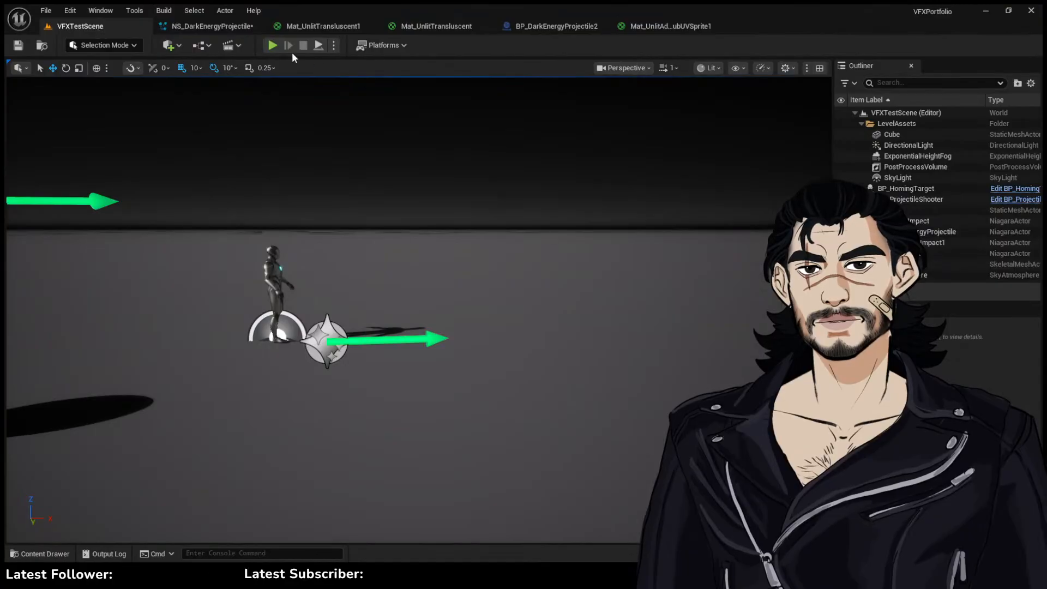
{"action": "key", "text": "alt+p"}
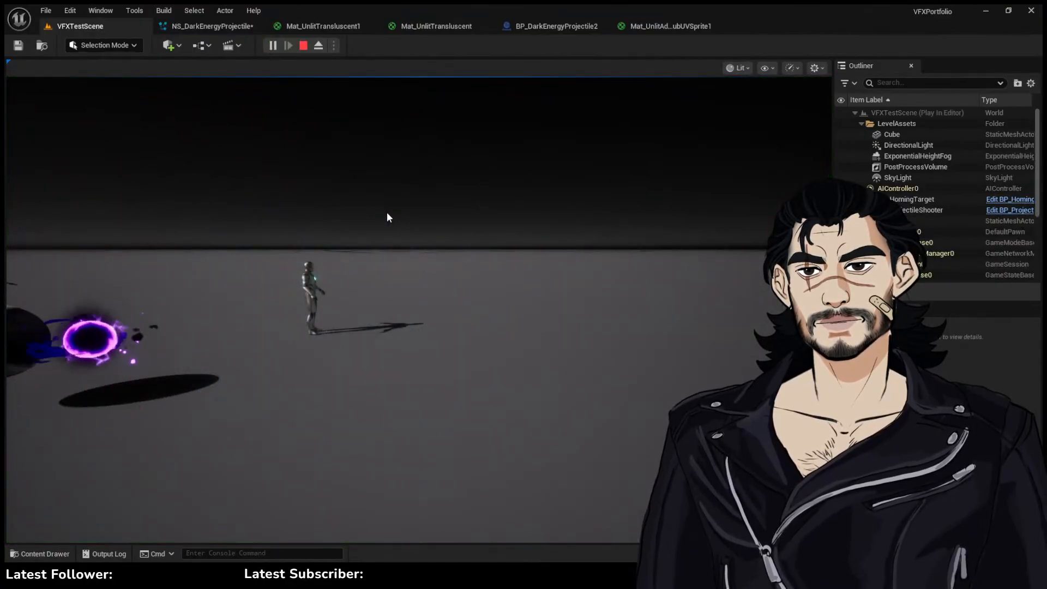
{"action": "left_click", "coordinate": [391, 255]}
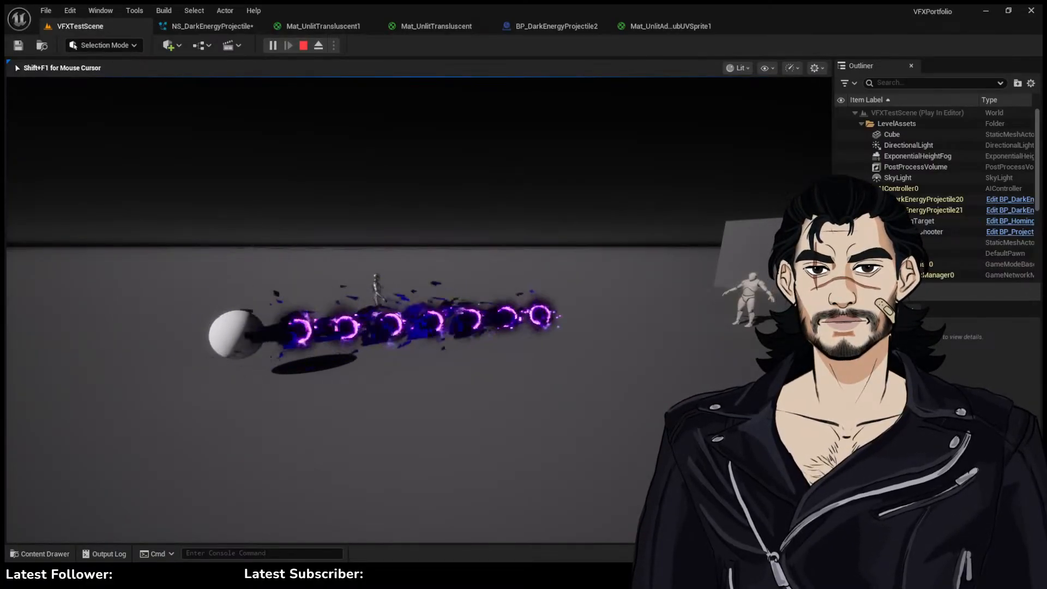
{"action": "key", "text": "w"}
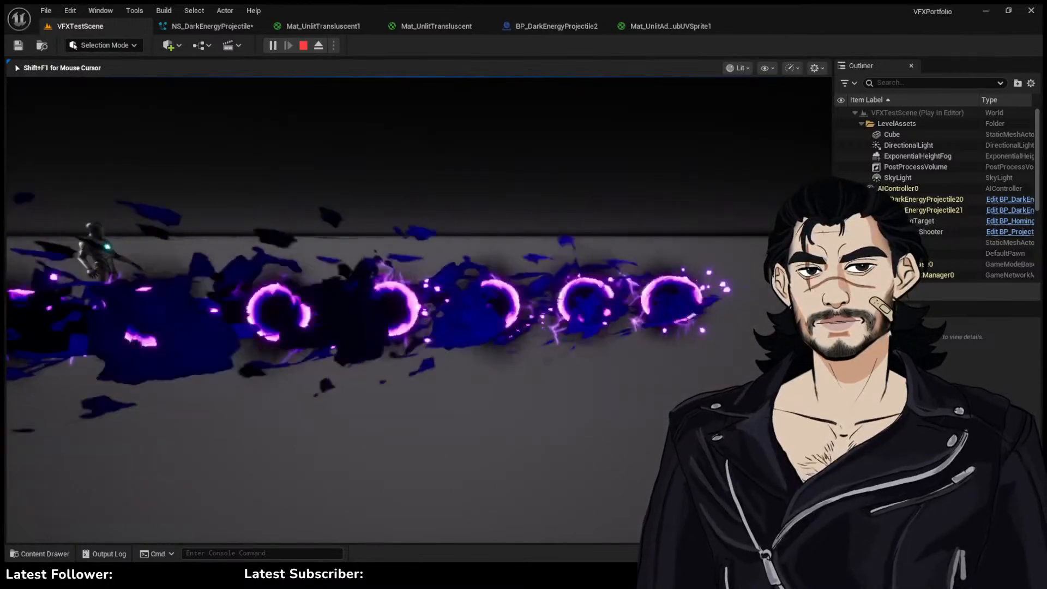
{"action": "key", "text": "s"}
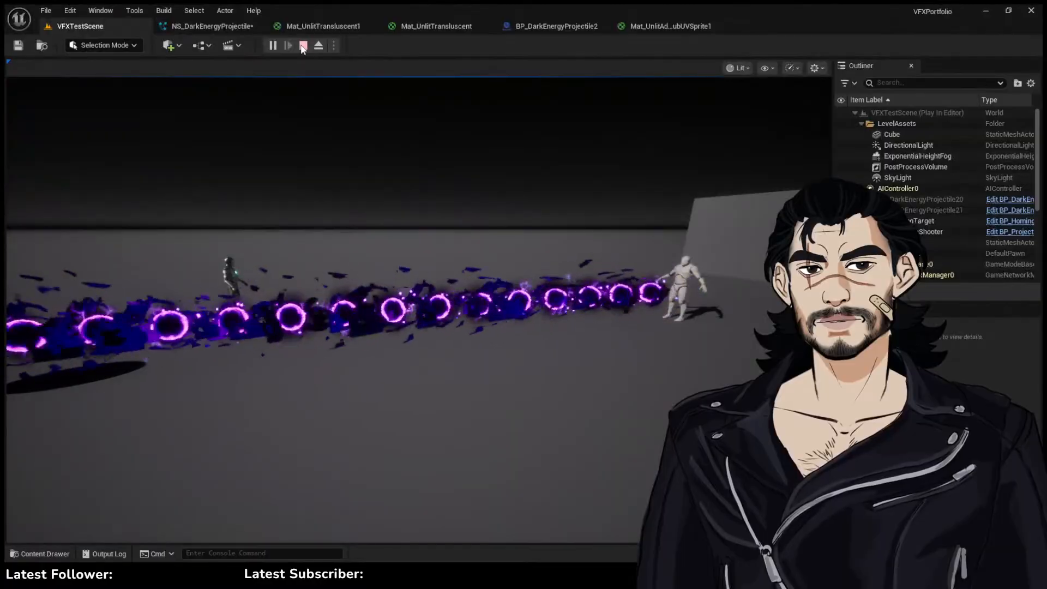
{"action": "left_click", "coordinate": [302, 46]}
Review HangingParticulates001's Initialize Particle settings and compare its Spawn Rate with that of HangingParticulates002
{"action": "left_click", "coordinate": [218, 27]}
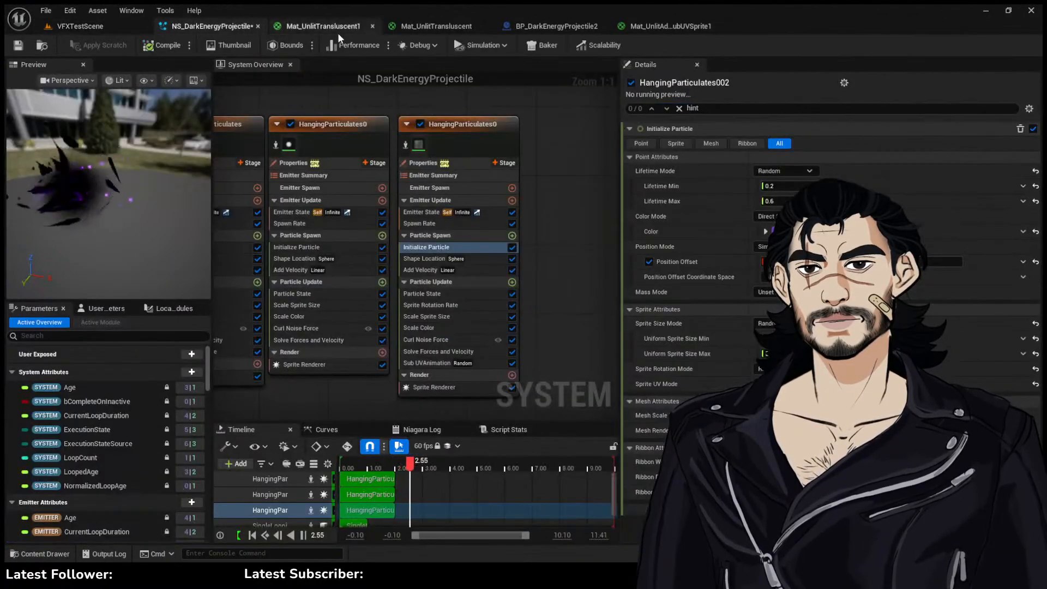
{"action": "left_click_drag", "start_coordinate": [130, 193], "coordinate": [188, 193]}
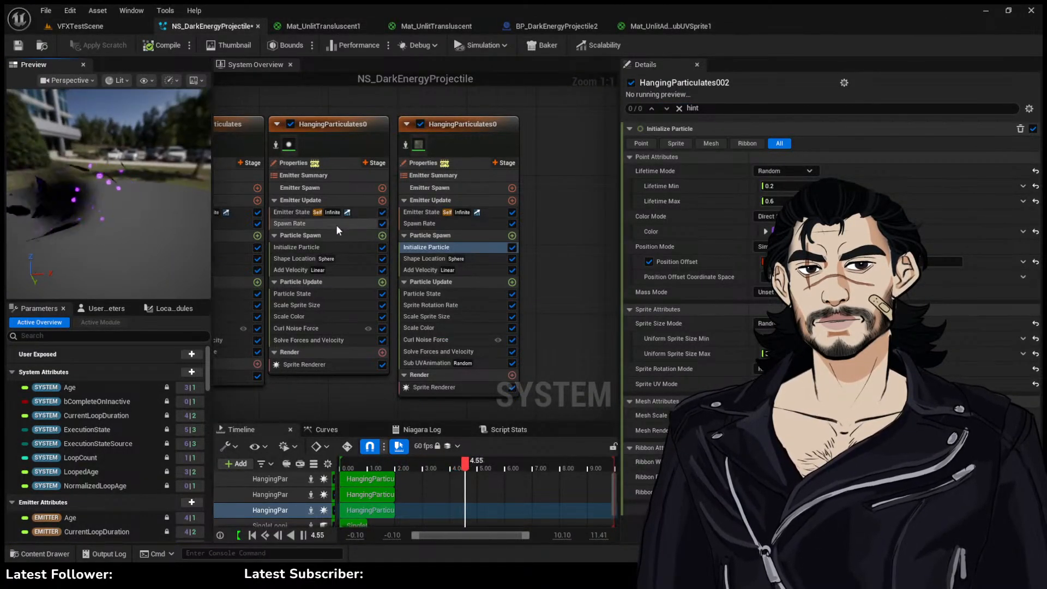
{"action": "left_click", "coordinate": [328, 247]}
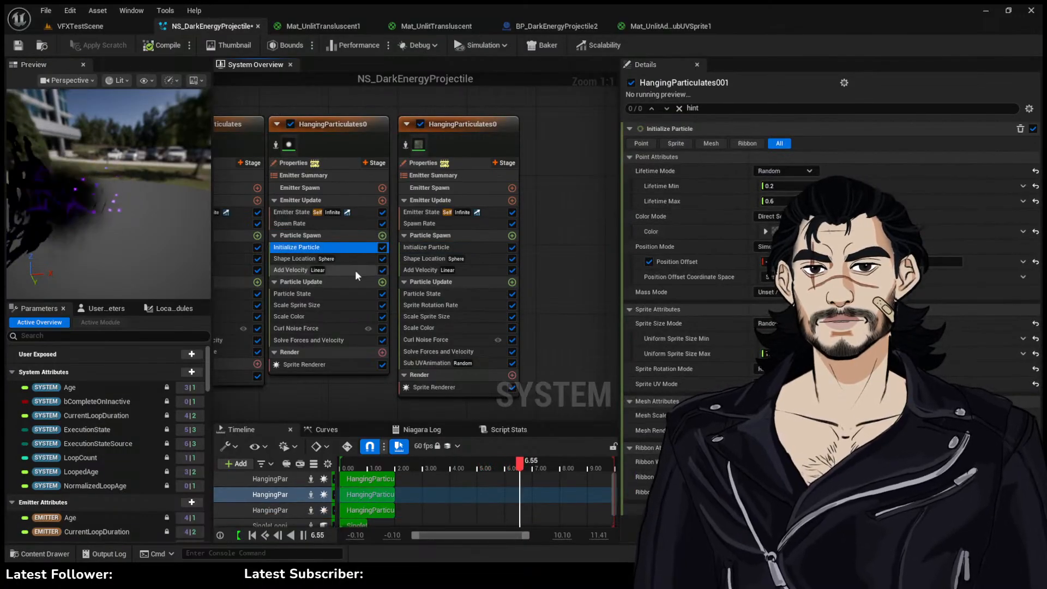
{"action": "left_click", "coordinate": [321, 224]}
{"action": "left_click", "coordinate": [765, 143]}
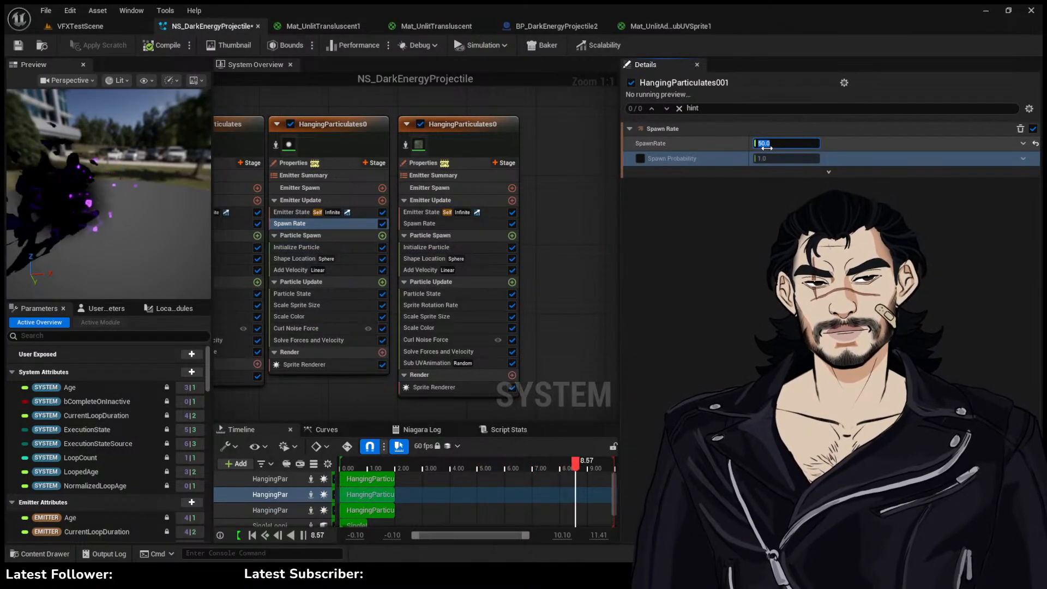
{"action": "left_click", "coordinate": [419, 224]}
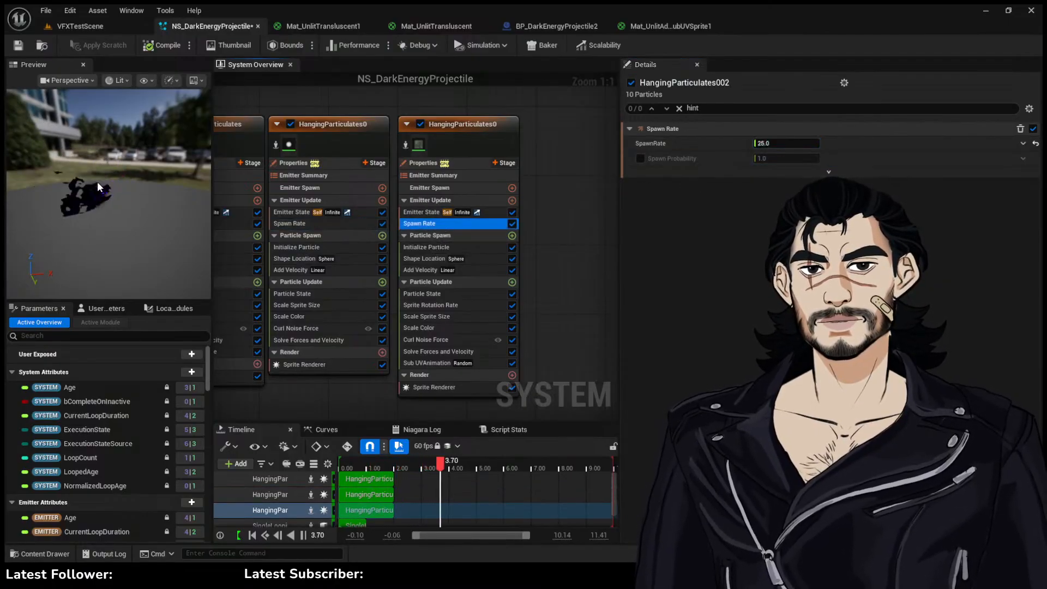
Play VFXTestScene again and examine how densely the particles surround the moving projectiles
{"action": "left_click", "coordinate": [135, 27]}
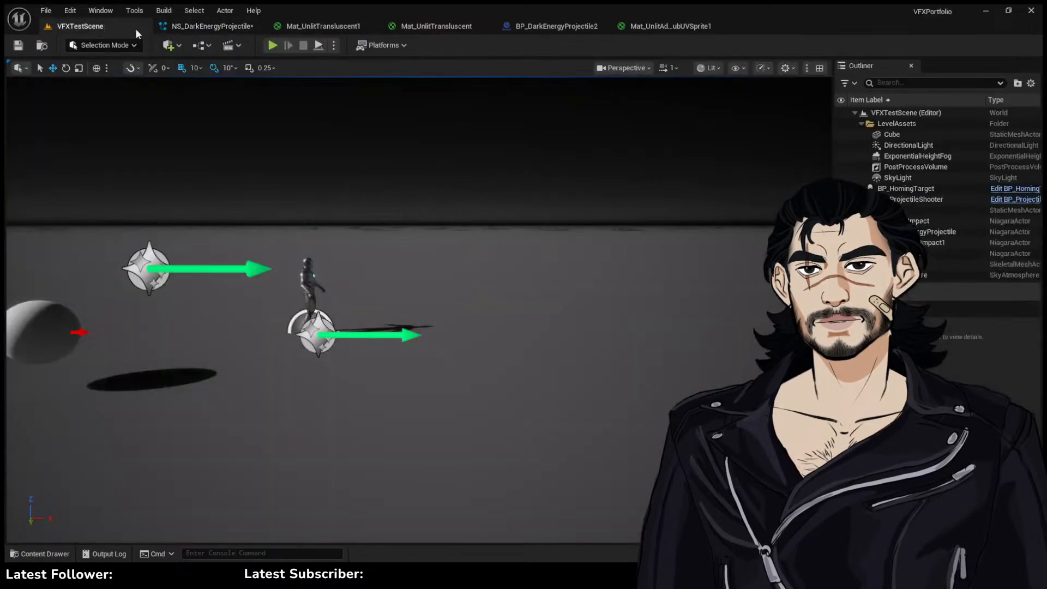
{"action": "left_click", "coordinate": [272, 45]}
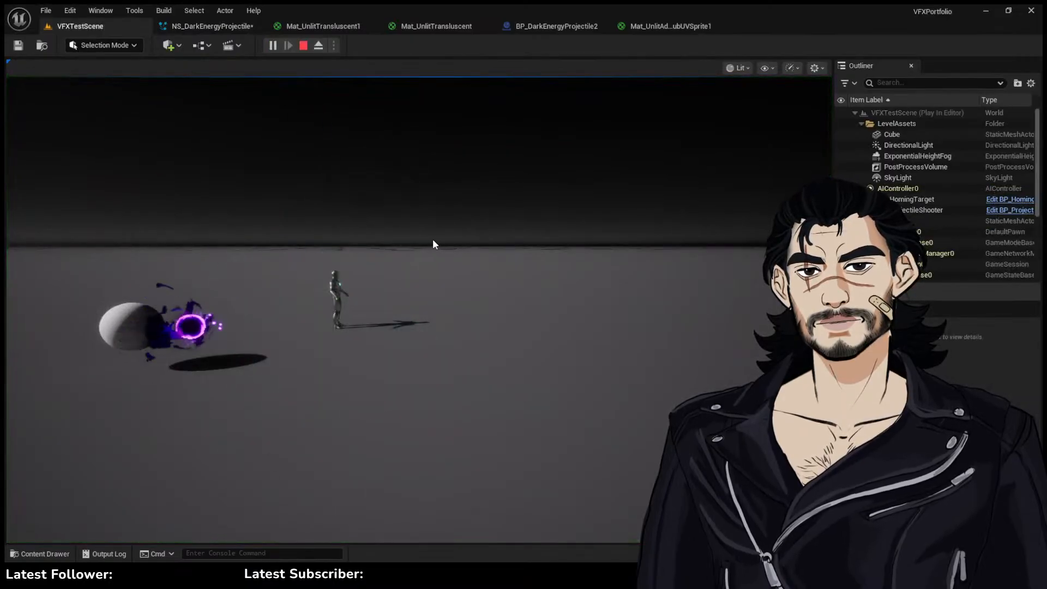
{"action": "left_click", "coordinate": [421, 262]}
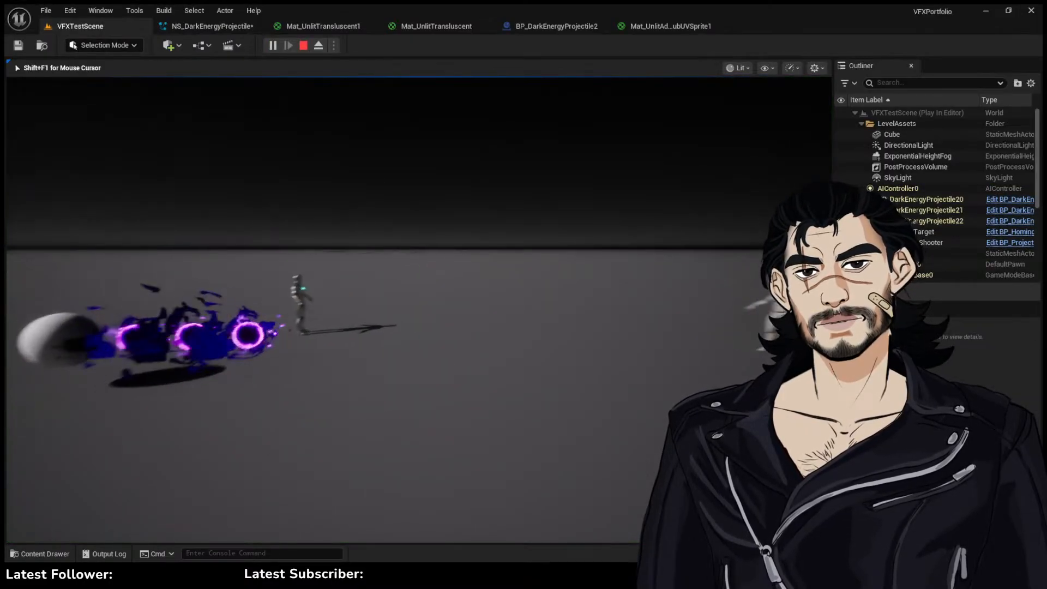
{"action": "key", "text": "shift+F1"}
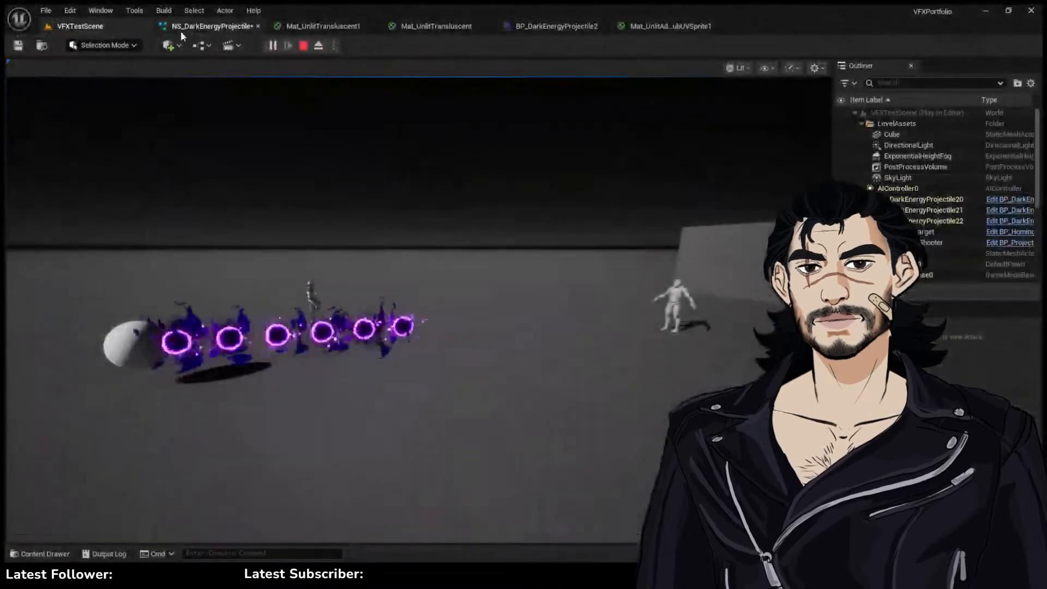
Set the projectile Speed to 1000 in BP_DarkEnergyProjectile2's Projectile Settings and restart VFXTestScene to test the projectile
{"action": "left_click", "coordinate": [183, 28]}
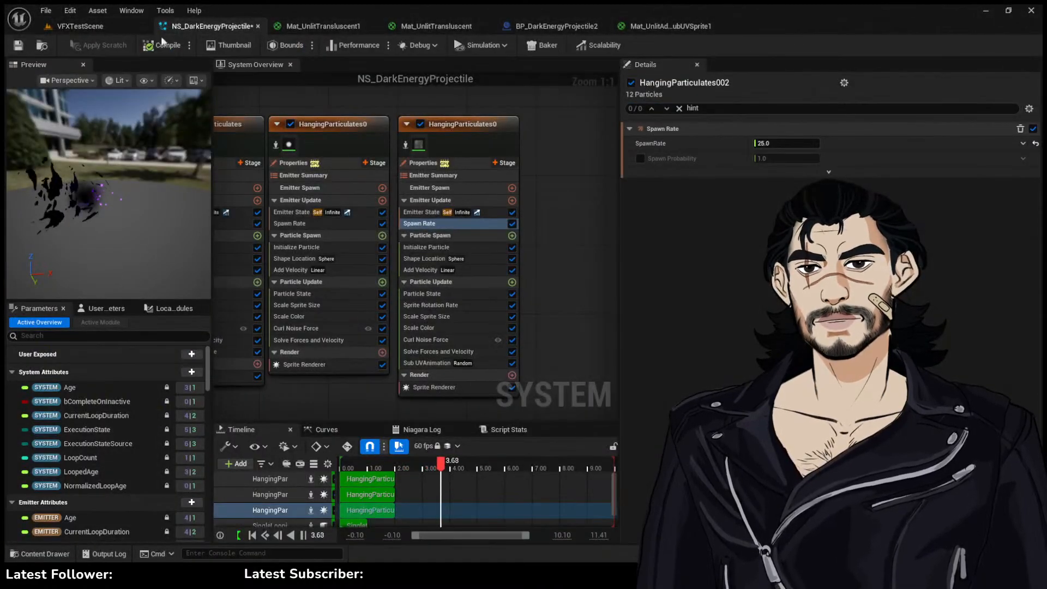
{"action": "left_click", "coordinate": [655, 26]}
{"action": "left_click", "coordinate": [561, 26]}
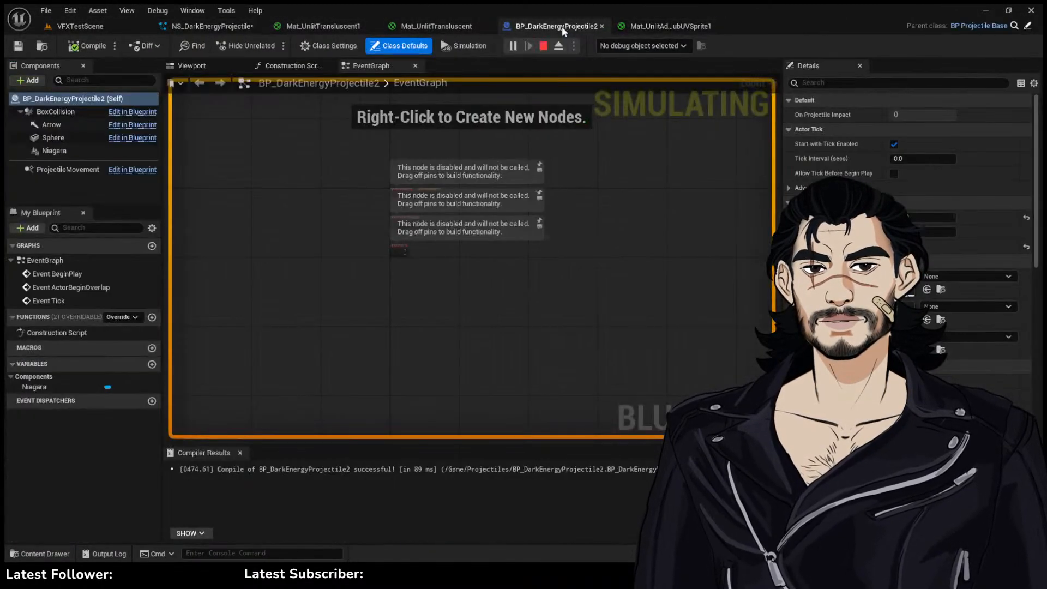
{"action": "scroll", "coordinate": [908, 240], "scroll_direction": "down", "scroll_amount": 3}
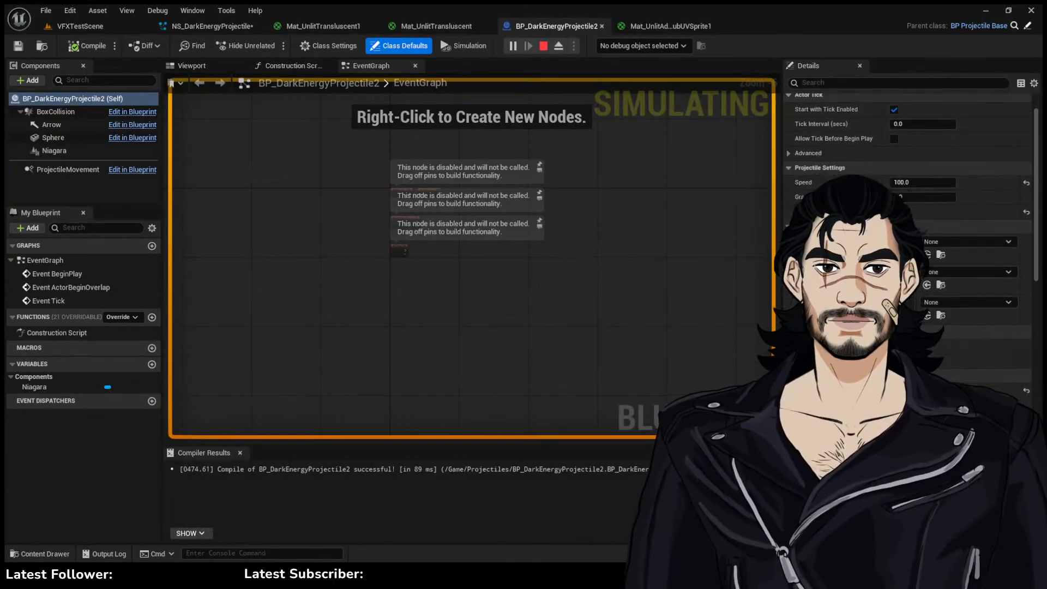
{"action": "scroll", "coordinate": [909, 240], "scroll_direction": "up", "scroll_amount": 3}
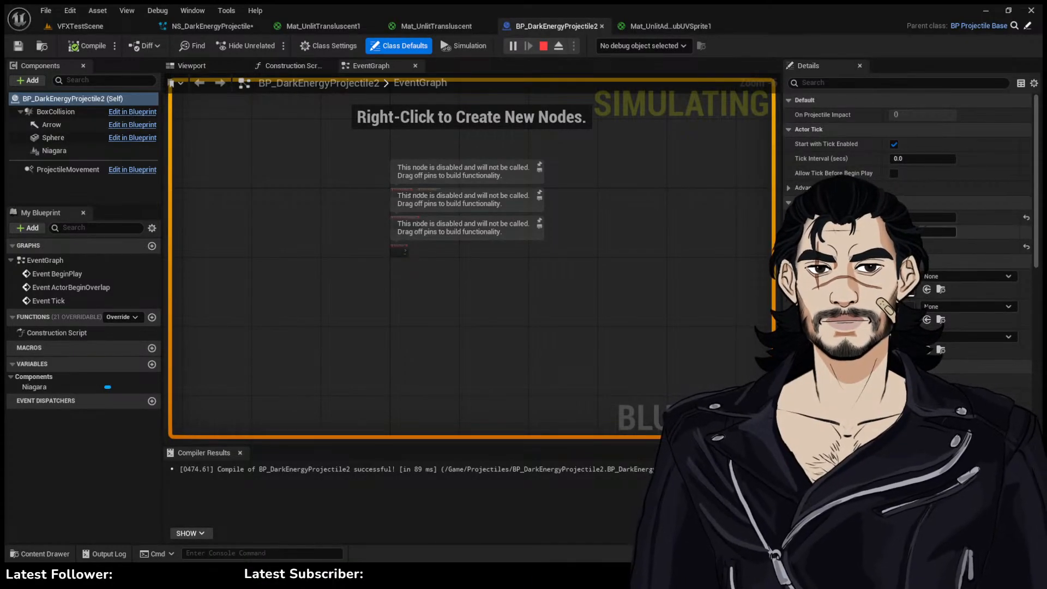
{"action": "left_click", "coordinate": [104, 26]}
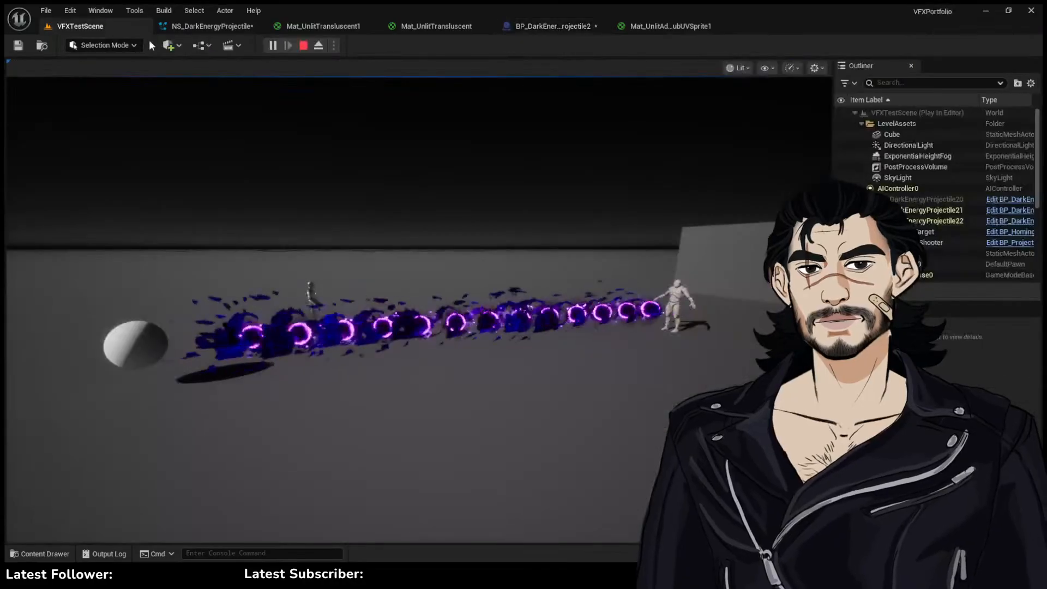
{"action": "left_click", "coordinate": [304, 46]}
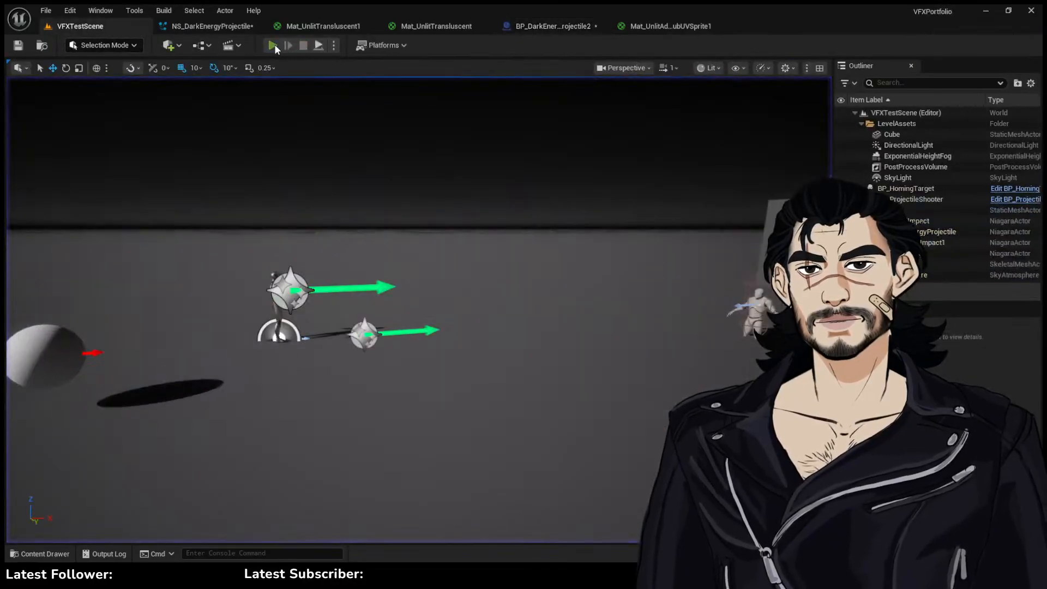
{"action": "left_click", "coordinate": [273, 45]}
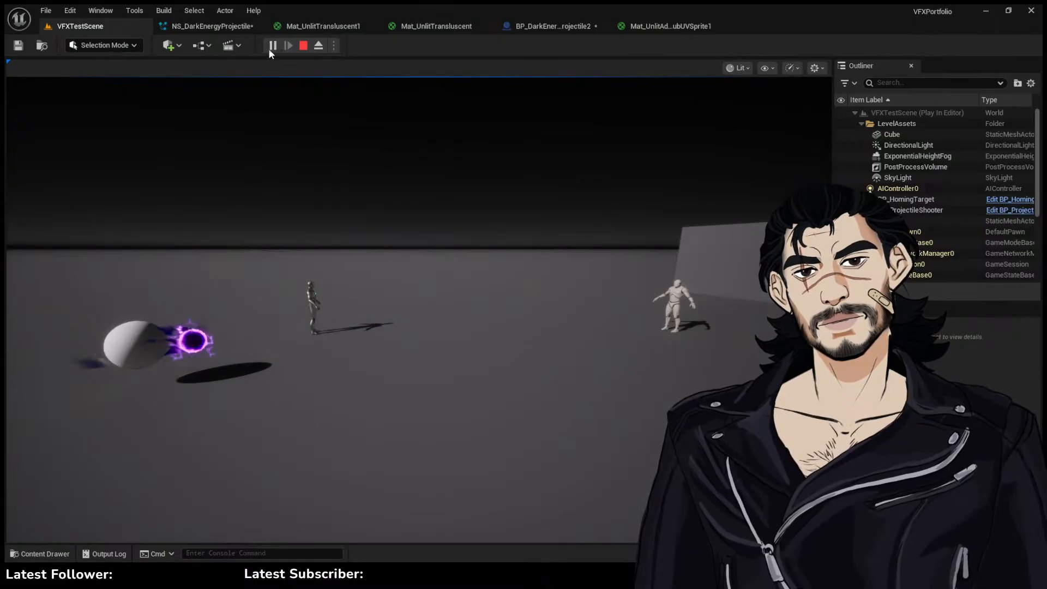
{"action": "left_click", "coordinate": [554, 26]}
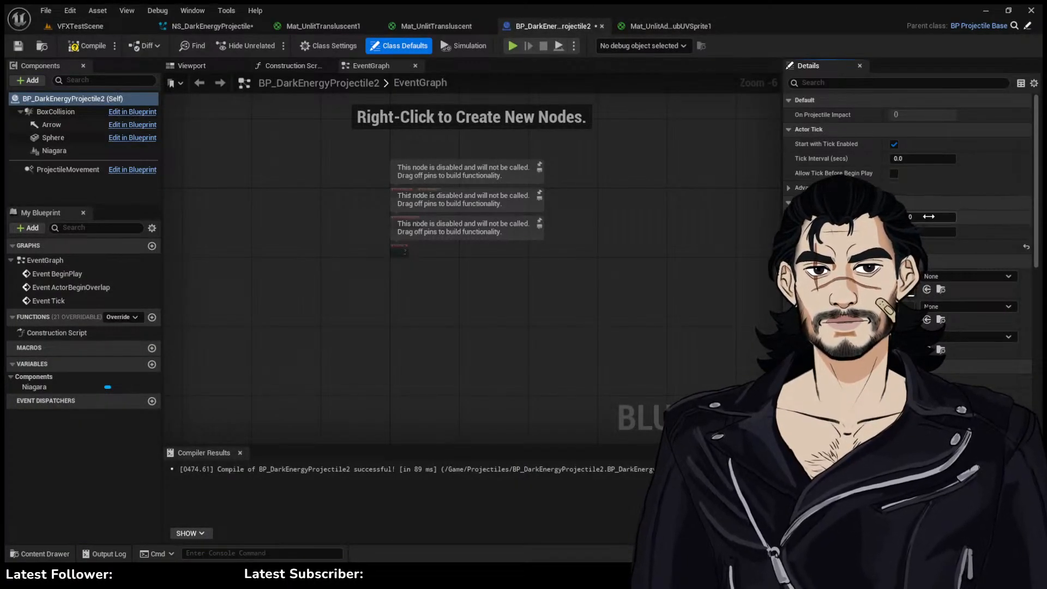
{"action": "scroll", "coordinate": [960, 273], "scroll_direction": "down", "scroll_amount": 5}
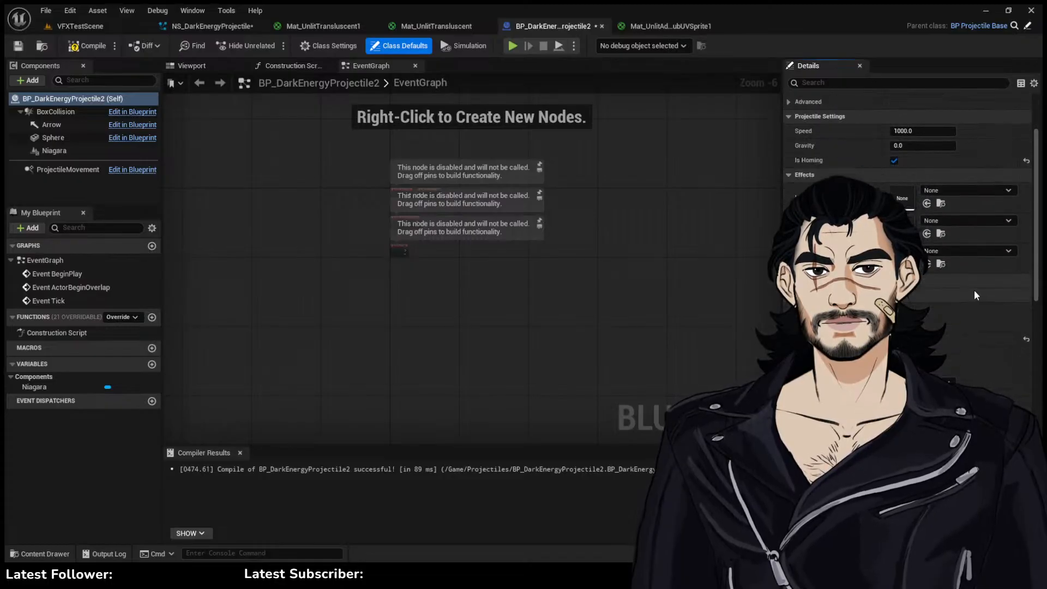
Review the Effects and Replication settings in BP_DarkEnergyProjectile2's class defaults and return to VFXTestScene
{"action": "scroll", "coordinate": [960, 274], "scroll_direction": "down", "scroll_amount": 5}
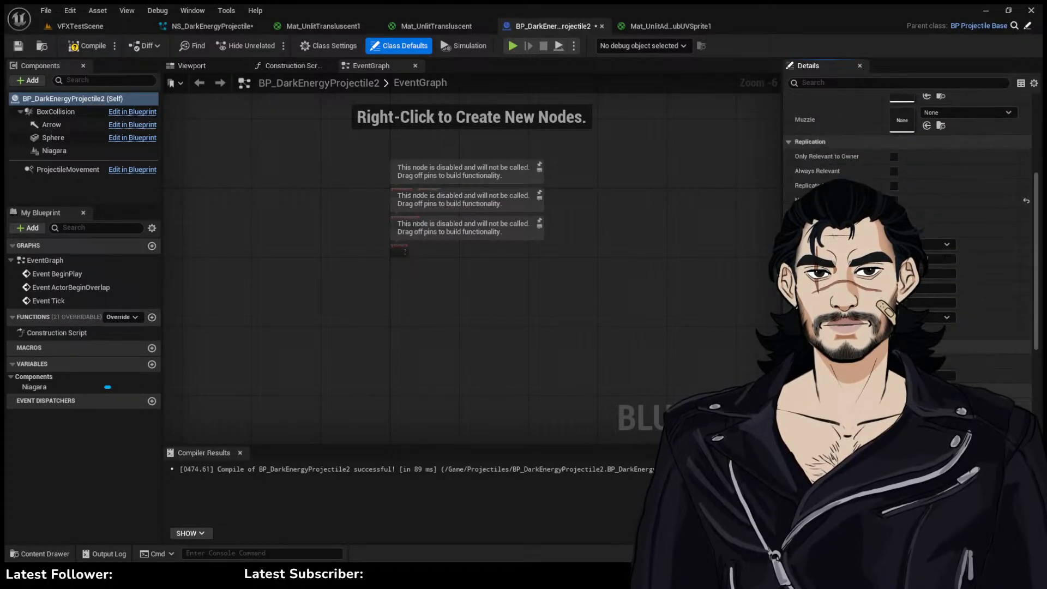
{"action": "scroll", "coordinate": [960, 274], "scroll_direction": "up", "scroll_amount": 10}
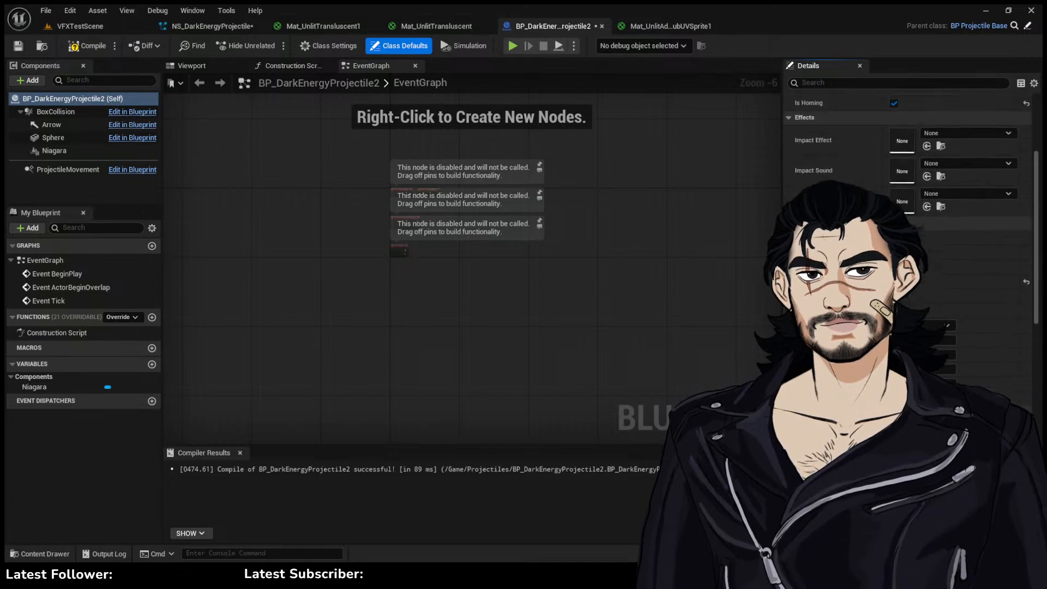
{"action": "left_click", "coordinate": [39, 25]}
{"action": "left_click", "coordinate": [181, 24]}
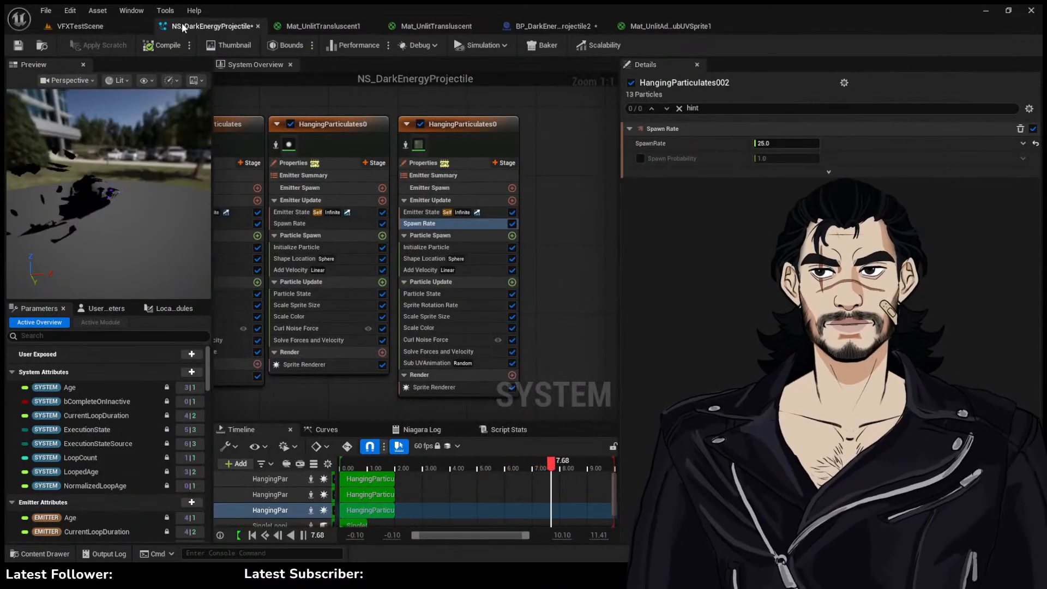
{"action": "left_click", "coordinate": [107, 27]}
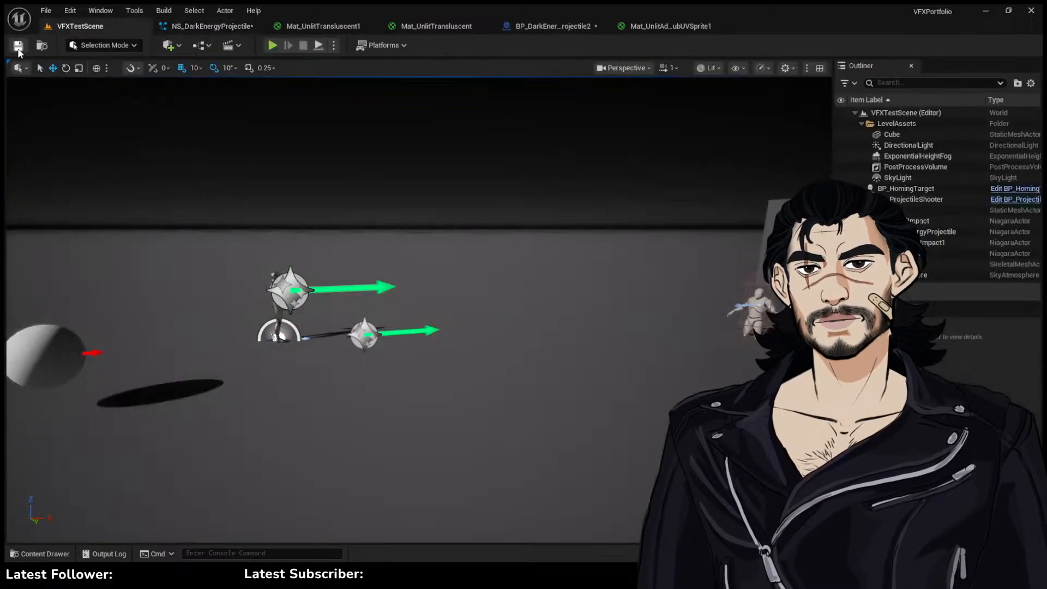
Browse the project's Projectiles and Textures content folders and return to the level view
{"action": "key", "text": "ctrl+space"}
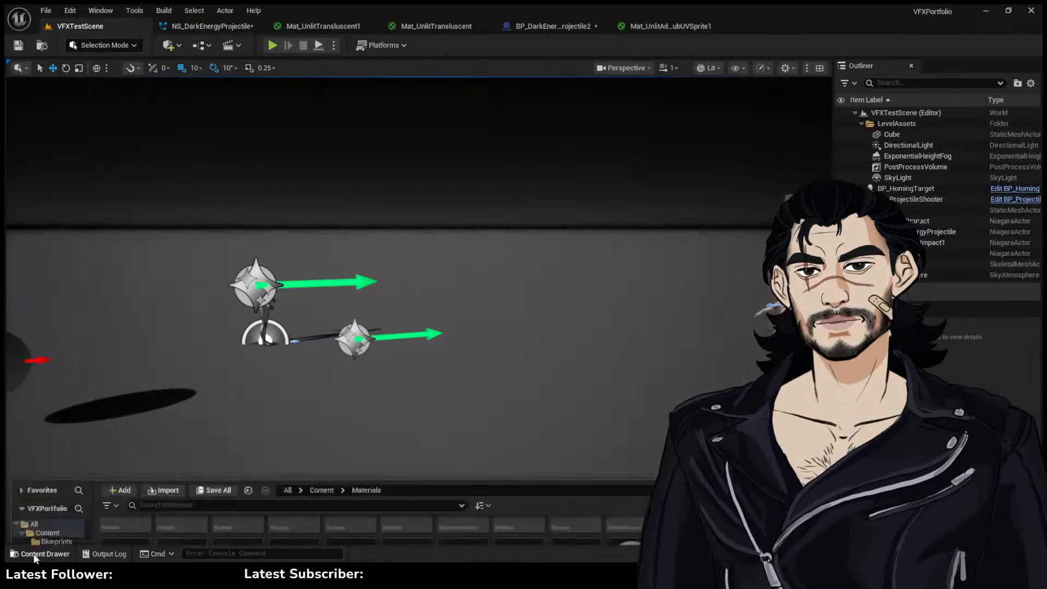
{"action": "left_click", "coordinate": [314, 298]}
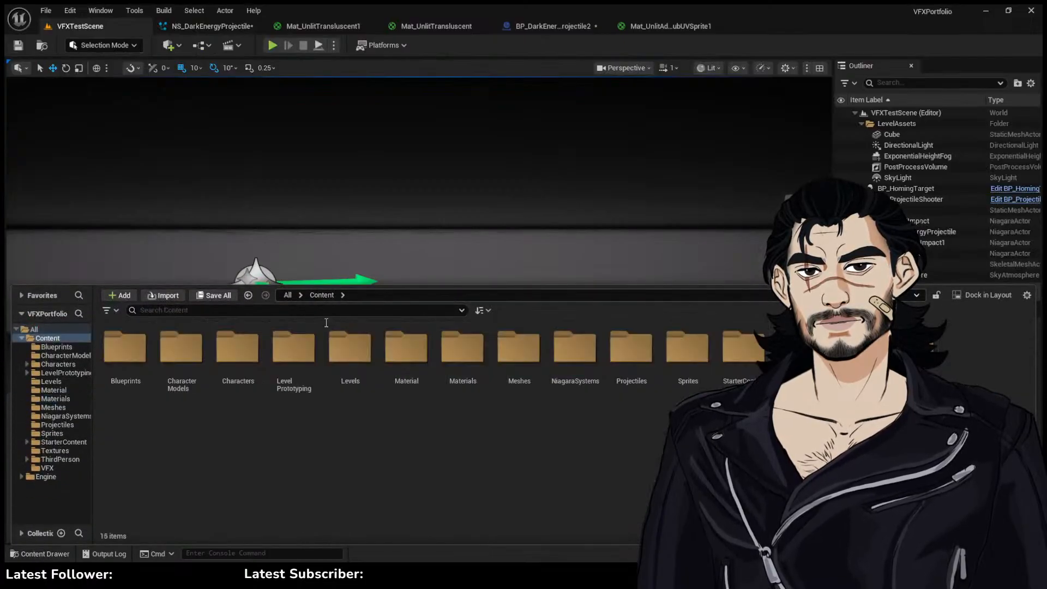
{"action": "double_click", "coordinate": [627, 370]}
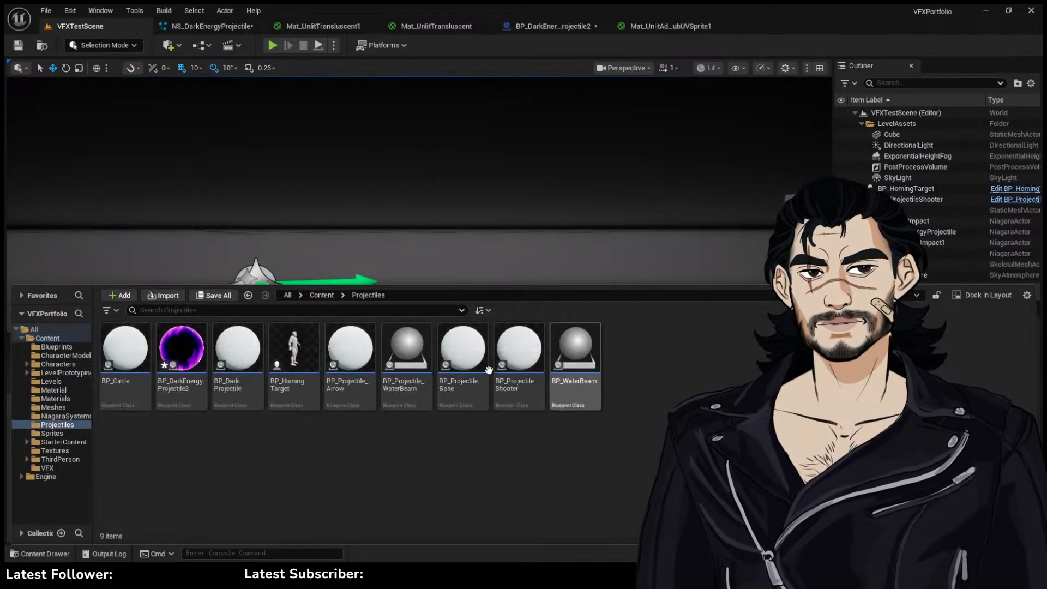
{"action": "left_click", "coordinate": [320, 297]}
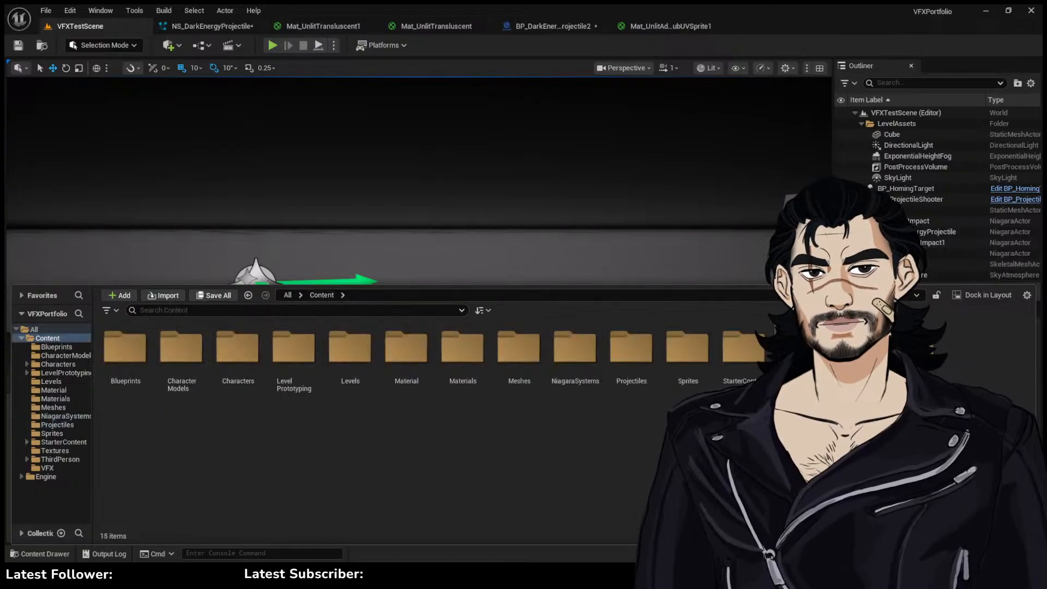
{"action": "double_click", "coordinate": [799, 354]}
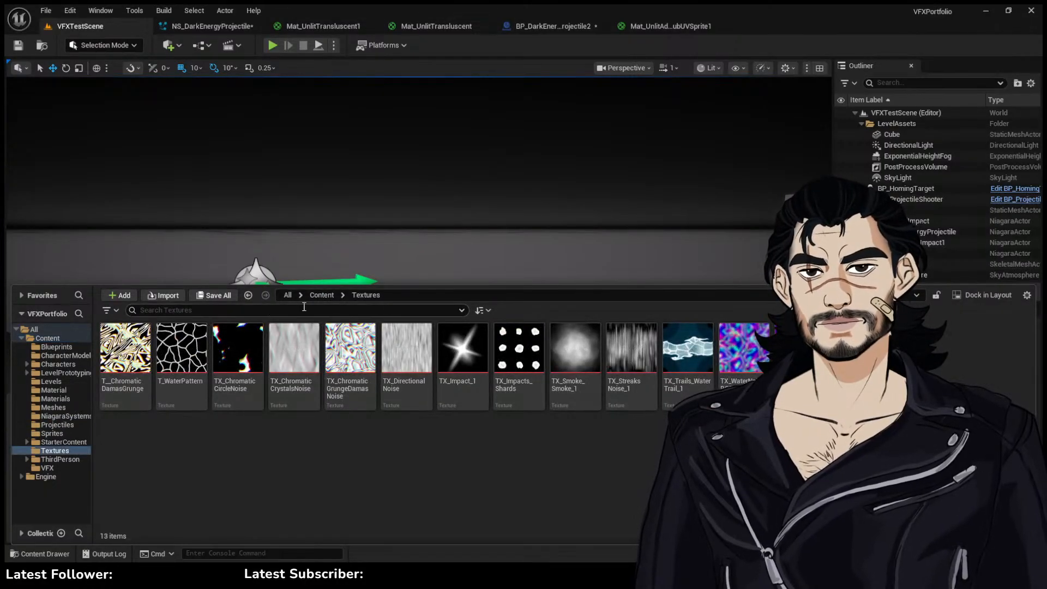
{"action": "left_click", "coordinate": [322, 298]}
{"action": "right_click_drag", "start_coordinate": [598, 222], "coordinate": [676, 240]}
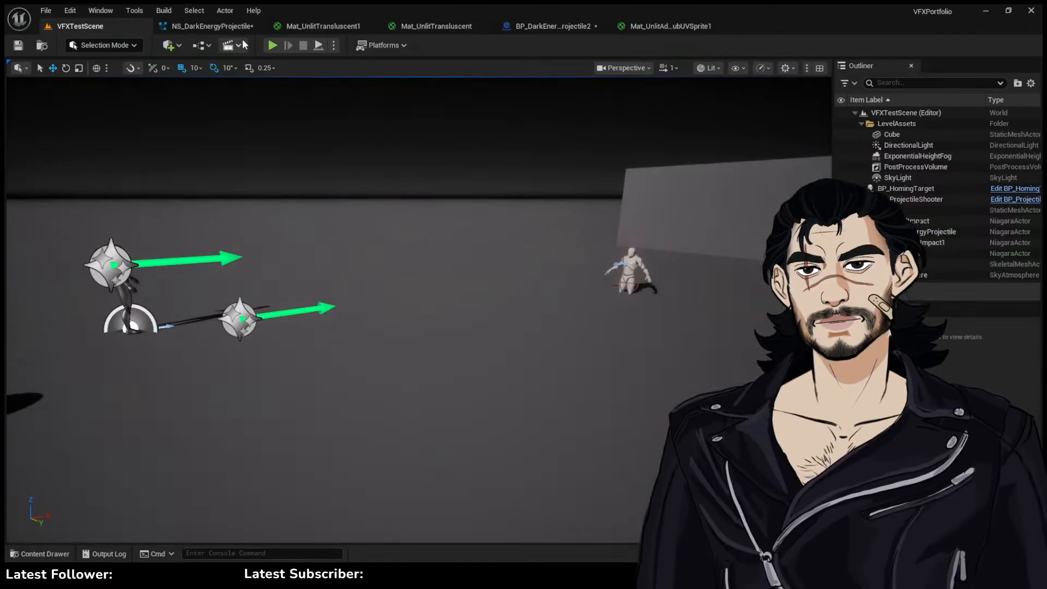
Duplicate NS_DarkEnergyProjectile in the NiagaraSystems folder as NS_DarkEnergyProjectile_Impact and open the copy
{"action": "left_click", "coordinate": [212, 26]}
{"action": "key", "text": "ctrl+space"}
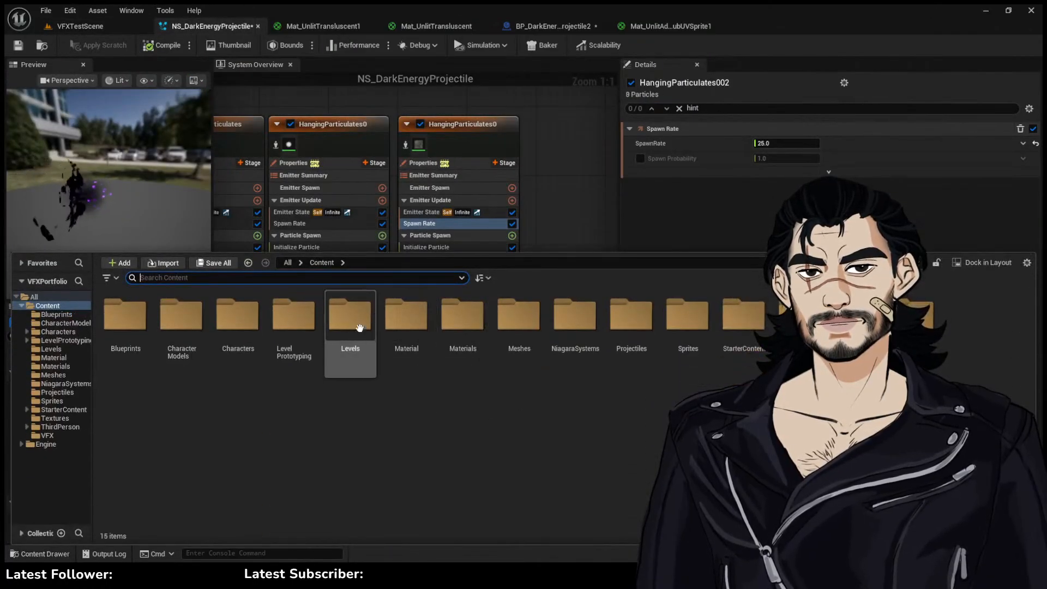
{"action": "double_click", "coordinate": [574, 316]}
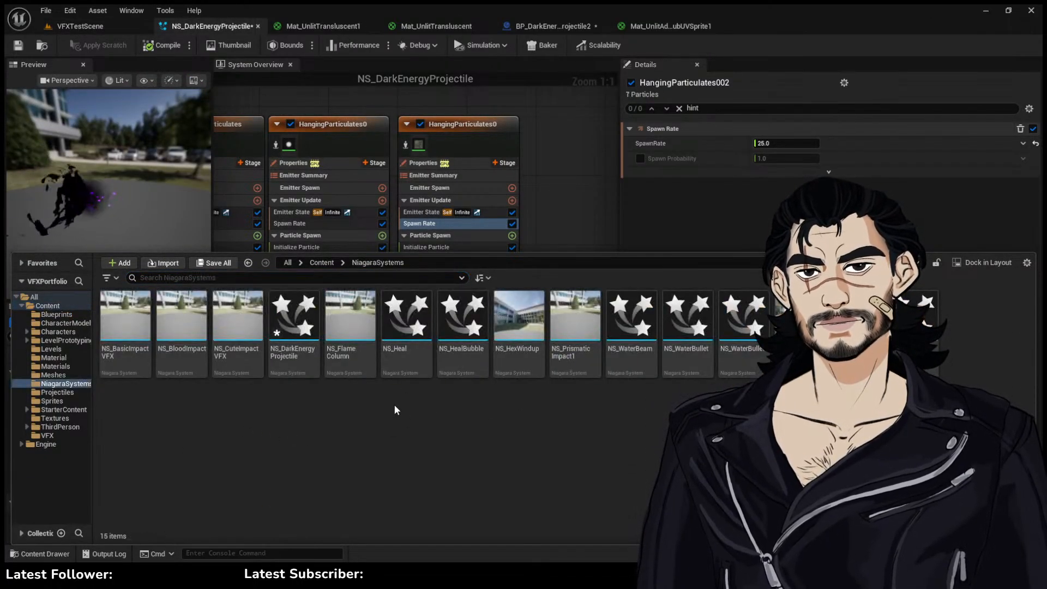
{"action": "left_click", "coordinate": [290, 338]}
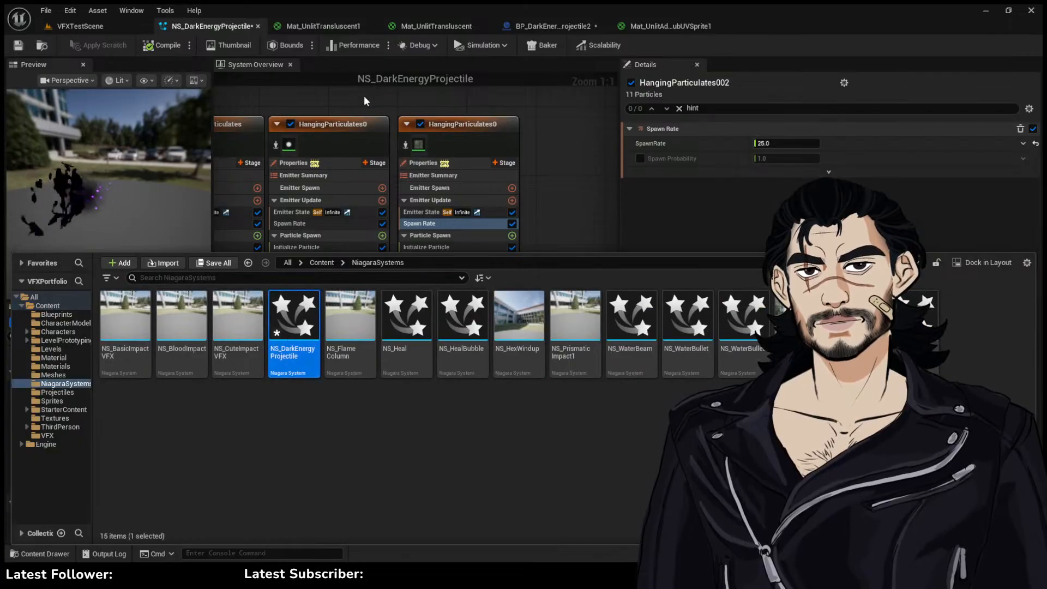
{"action": "key", "text": "ctrl+d"}
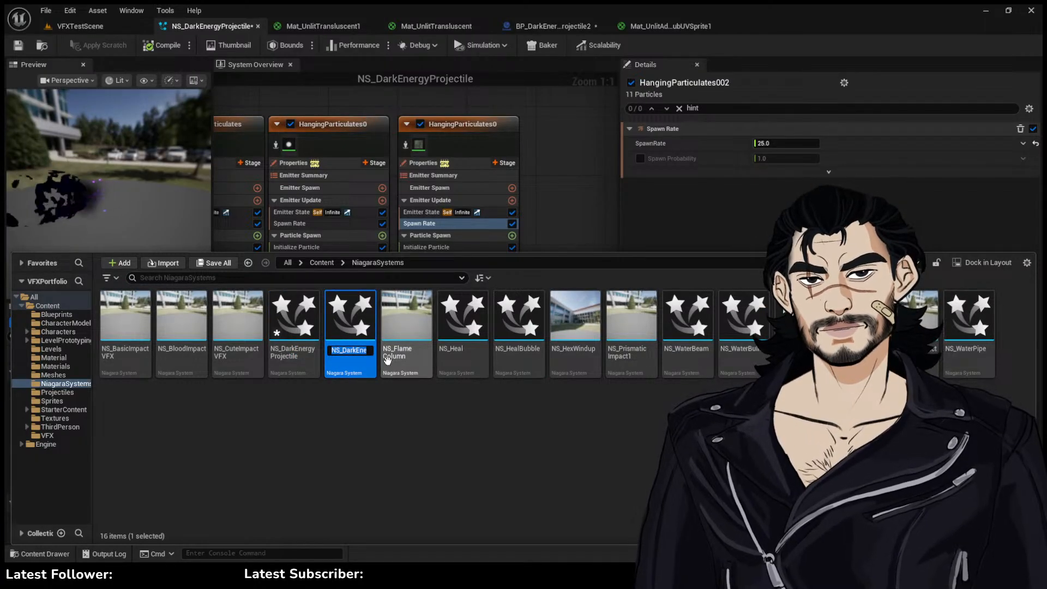
{"action": "key", "text": "Right"}
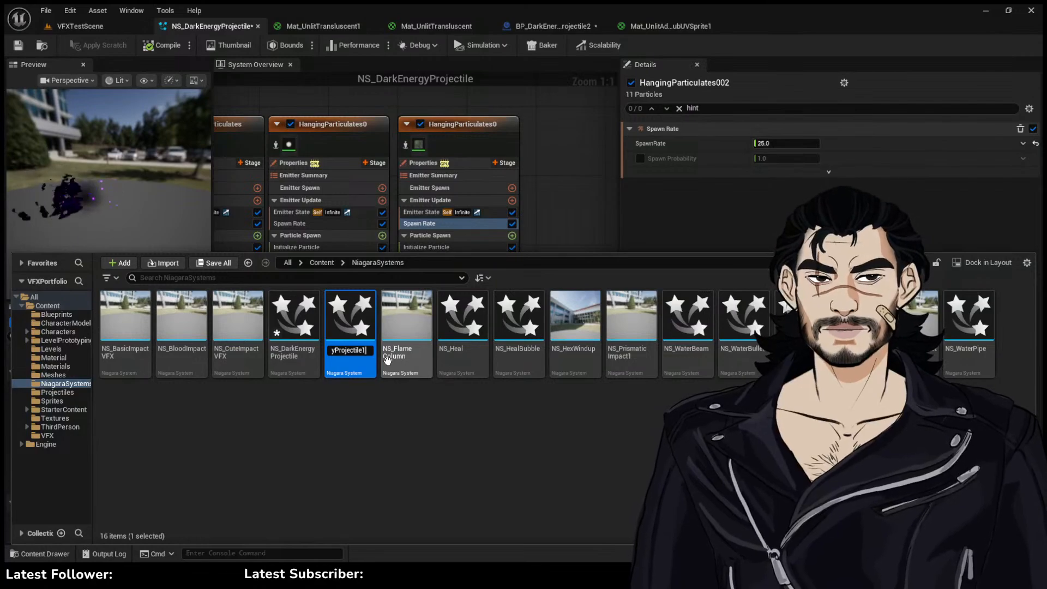
{"action": "key", "text": "BackSpace"}
{"action": "type", "text": "_Impa"}
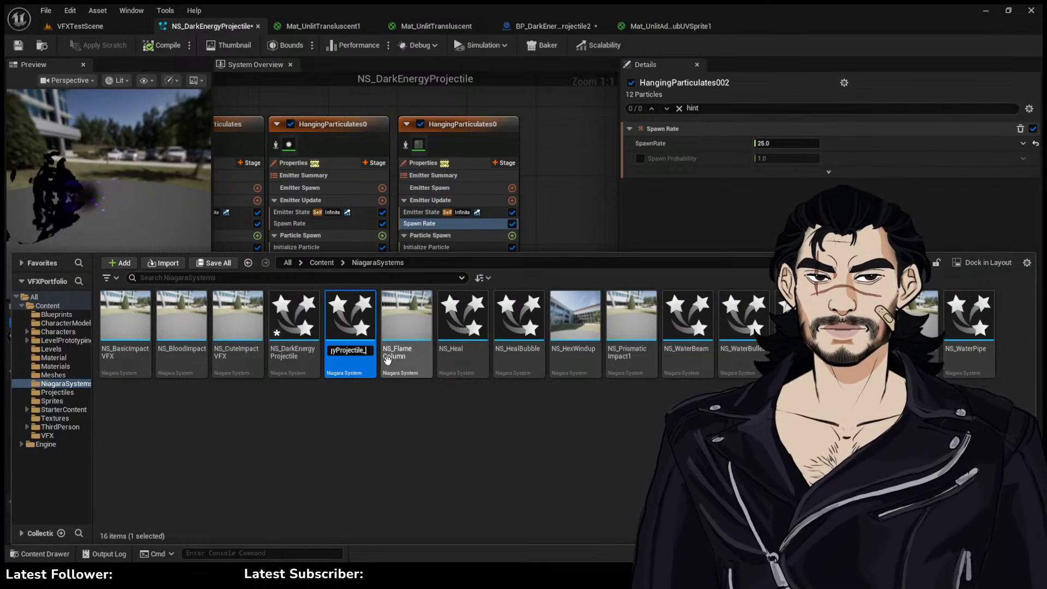
{"action": "type", "text": "ct"}
{"action": "key", "text": "Return"}
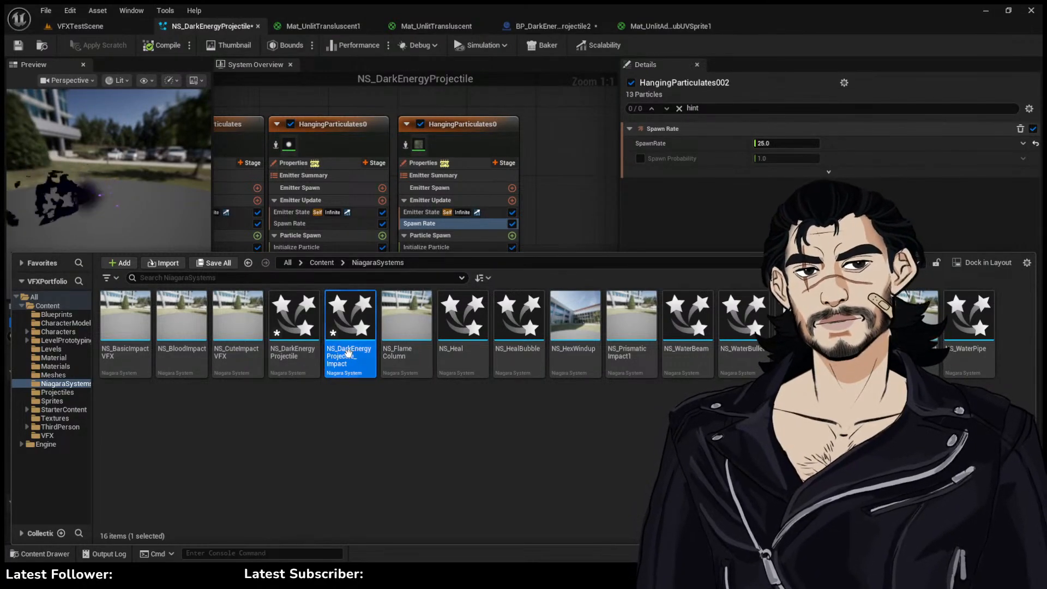
{"action": "key", "text": "Return"}
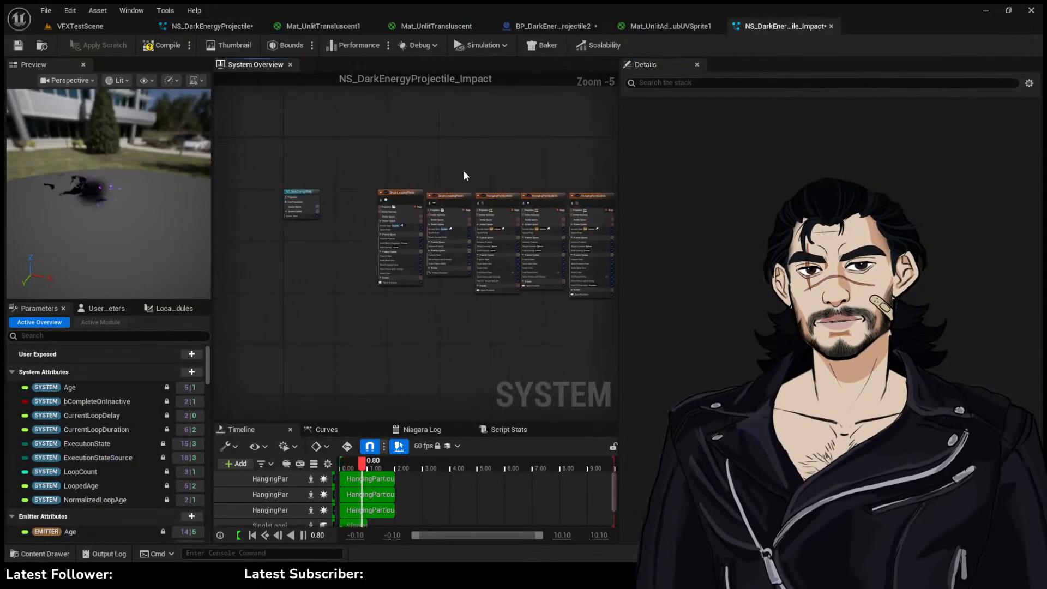
Set the Emitter State of SingleLoopingParticle and SingleLoopingParticle001 to Life Cycle Mode Self with Loop Behavior Once
{"action": "left_click_drag", "start_coordinate": [276, 157], "coordinate": [616, 261]}
{"action": "right_click_drag", "start_coordinate": [327, 164], "coordinate": [607, 192]}
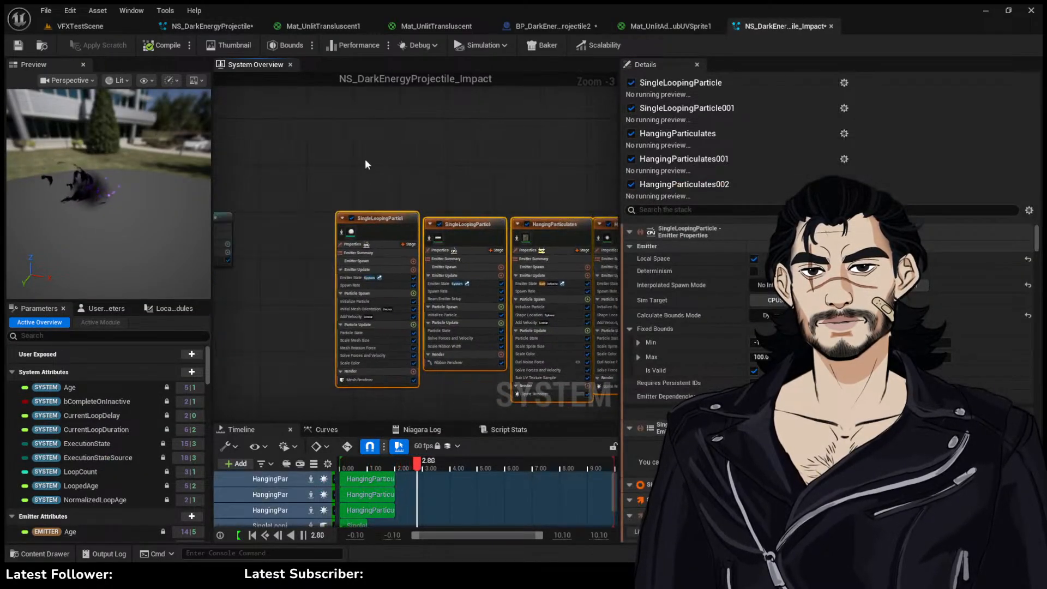
{"action": "left_click", "coordinate": [374, 218]}
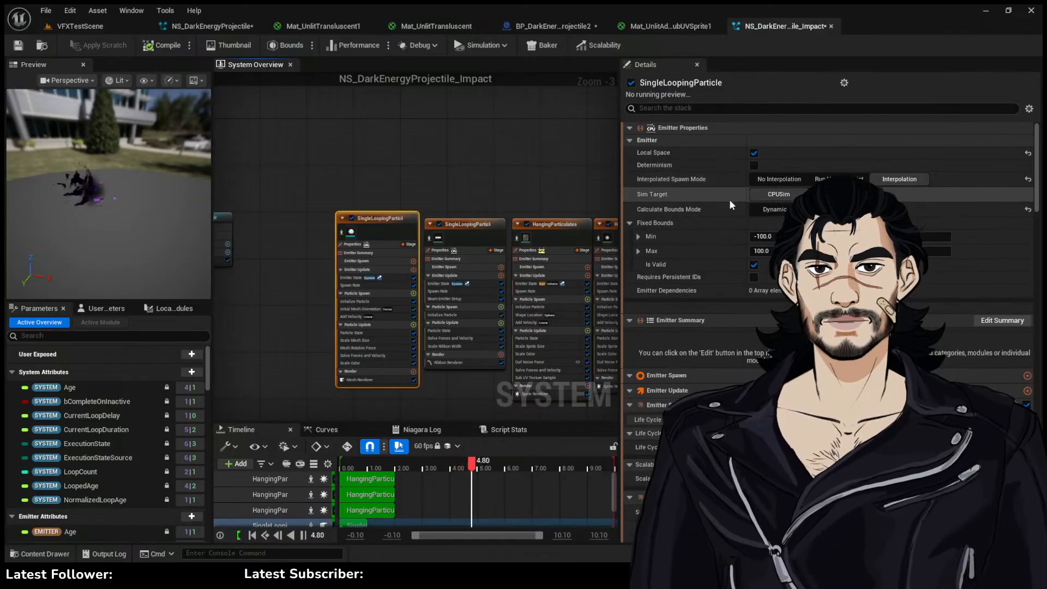
{"action": "scroll", "coordinate": [729, 199], "scroll_direction": "down", "scroll_amount": 3}
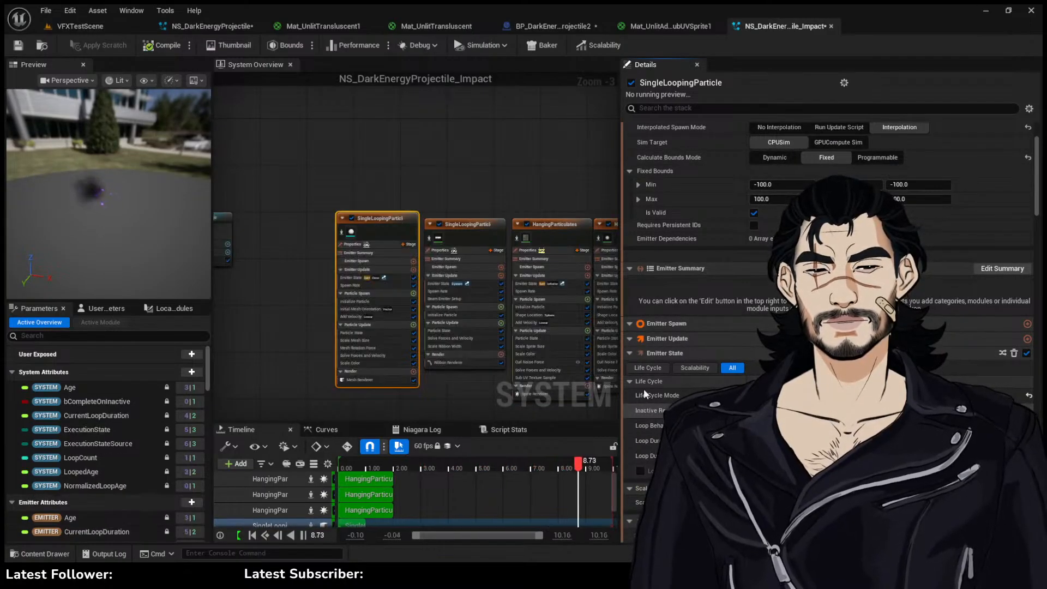
{"action": "right_click_drag", "start_coordinate": [515, 190], "coordinate": [348, 147]}
{"action": "left_click", "coordinate": [315, 190]}
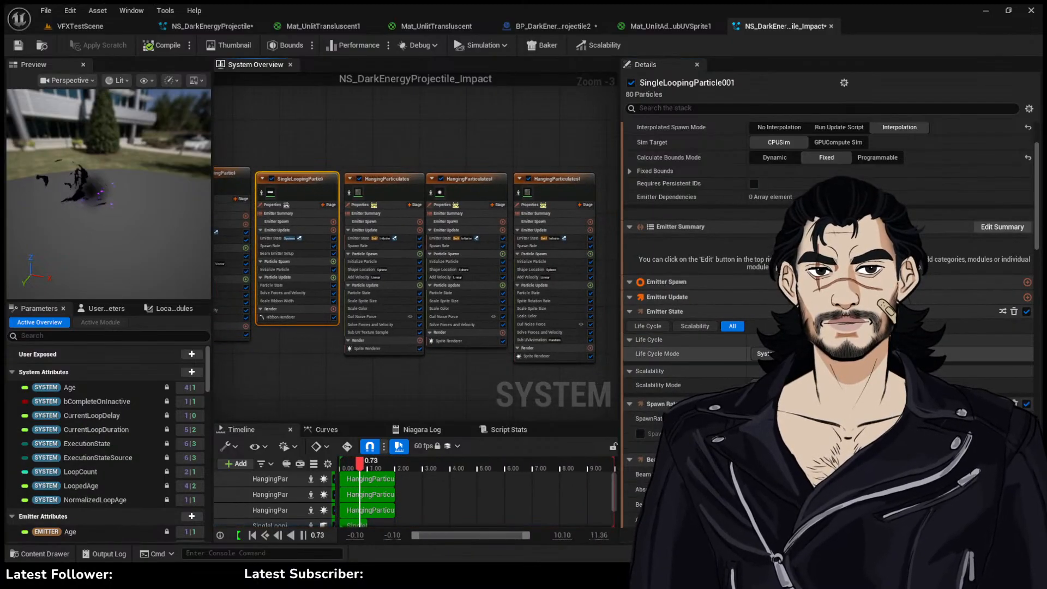
Set Loop Behavior to Once for the HangingParticulates, HangingParticulates001 and HangingParticulates002 emitters
{"action": "left_click", "coordinate": [393, 198]}
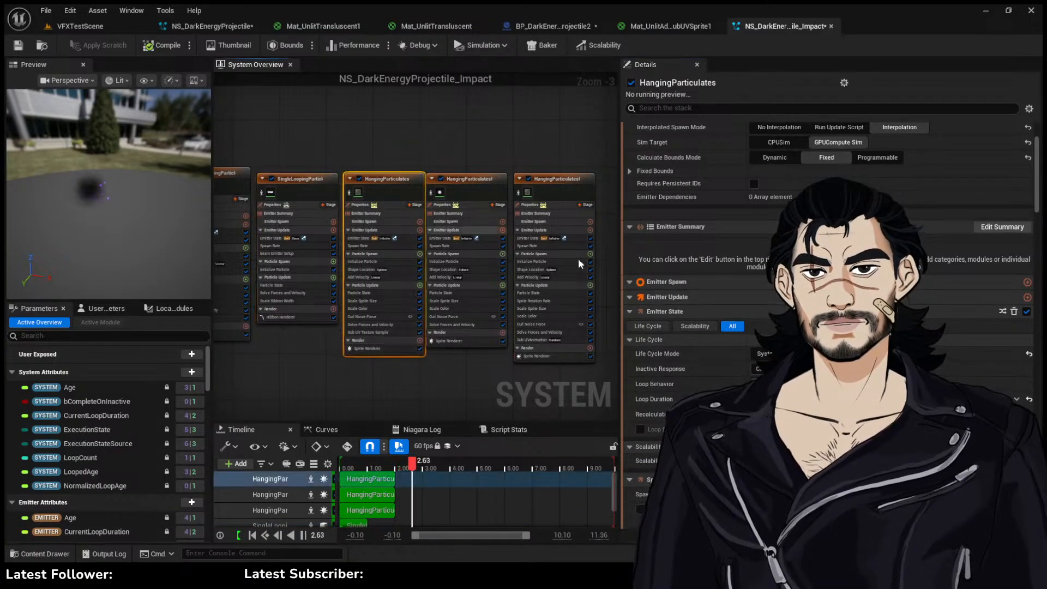
{"action": "left_click", "coordinate": [774, 353]}
{"action": "left_click", "coordinate": [775, 369]}
{"action": "left_click", "coordinate": [467, 186]}
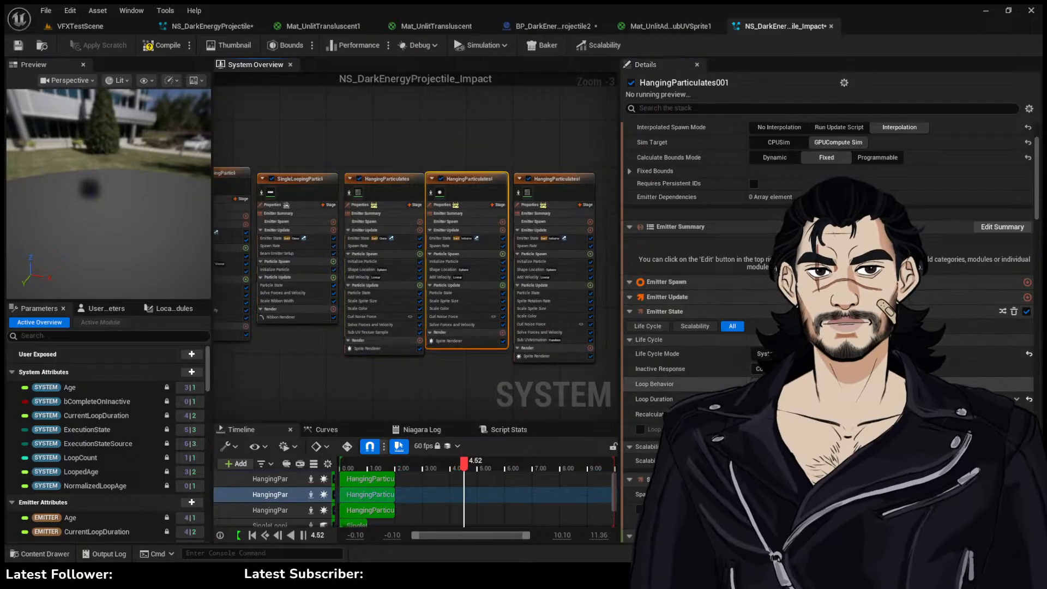
{"action": "left_click", "coordinate": [580, 193]}
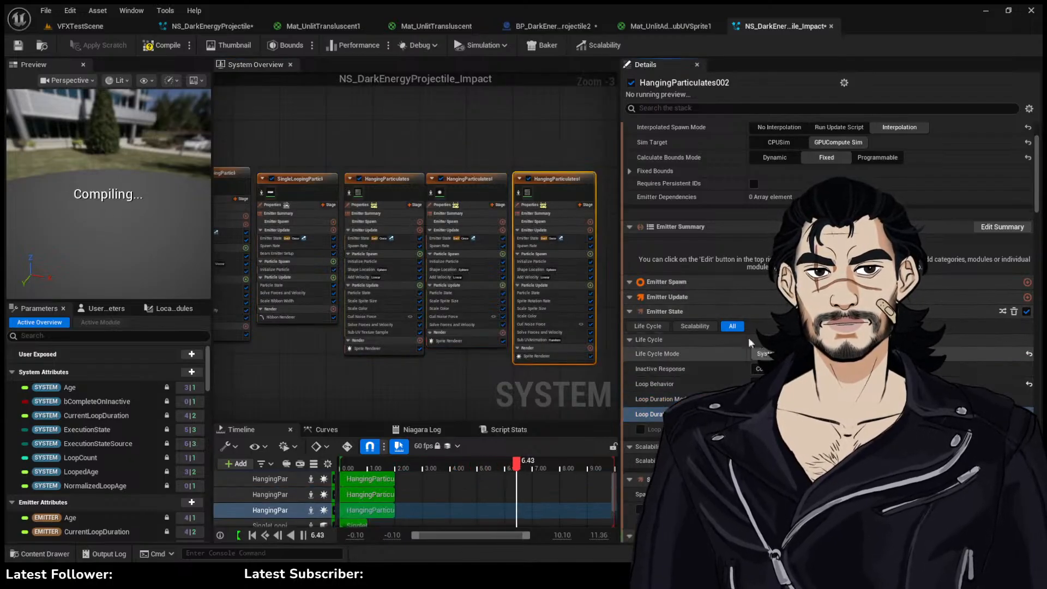
Delete the SingleLoopingParticle001 ribbon emitter from NS_DarkEnergyProjectile_Impact
{"action": "right_click_drag", "start_coordinate": [417, 156], "coordinate": [500, 156]}
{"action": "left_click", "coordinate": [380, 188]}
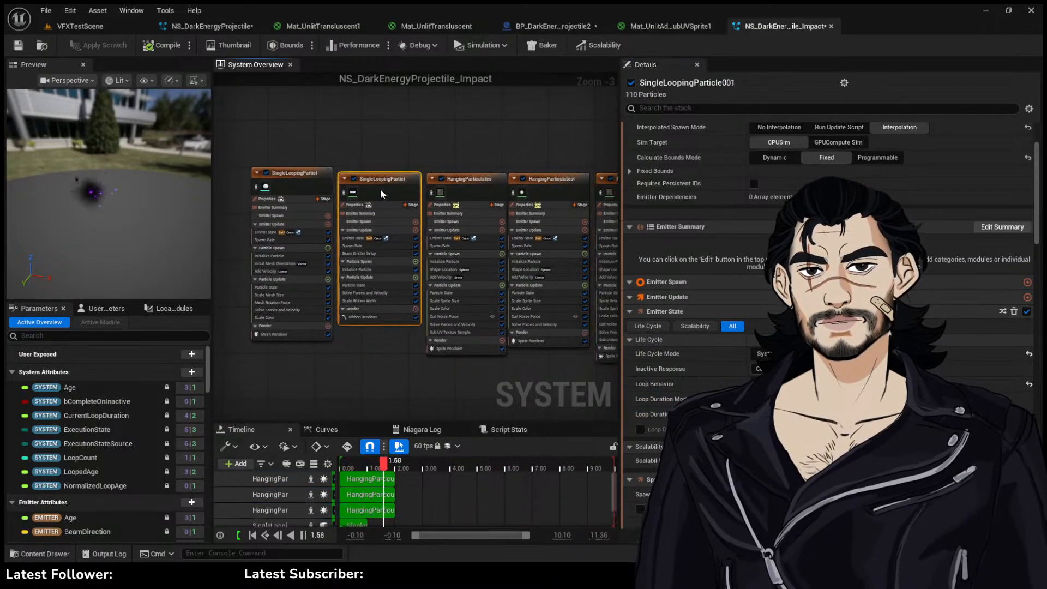
{"action": "key", "text": "Delete"}
Replace the mesh in SingleLoopingParticle's Mesh Renderer with SM_Cone_8 and inspect it in the preview
{"action": "left_click", "coordinate": [284, 192]}
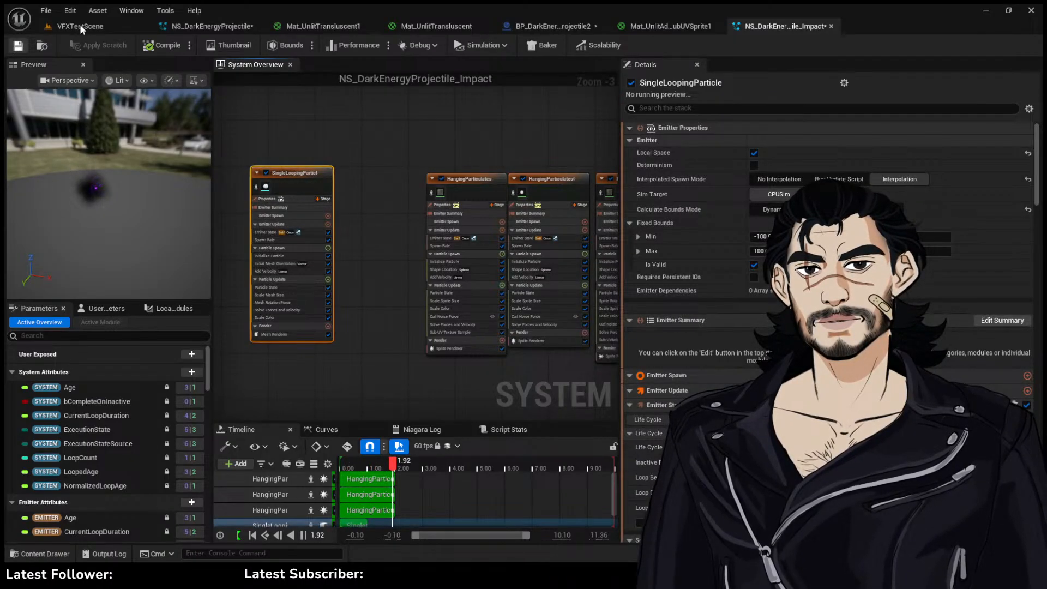
{"action": "right_click_drag", "start_coordinate": [359, 155], "coordinate": [411, 157]}
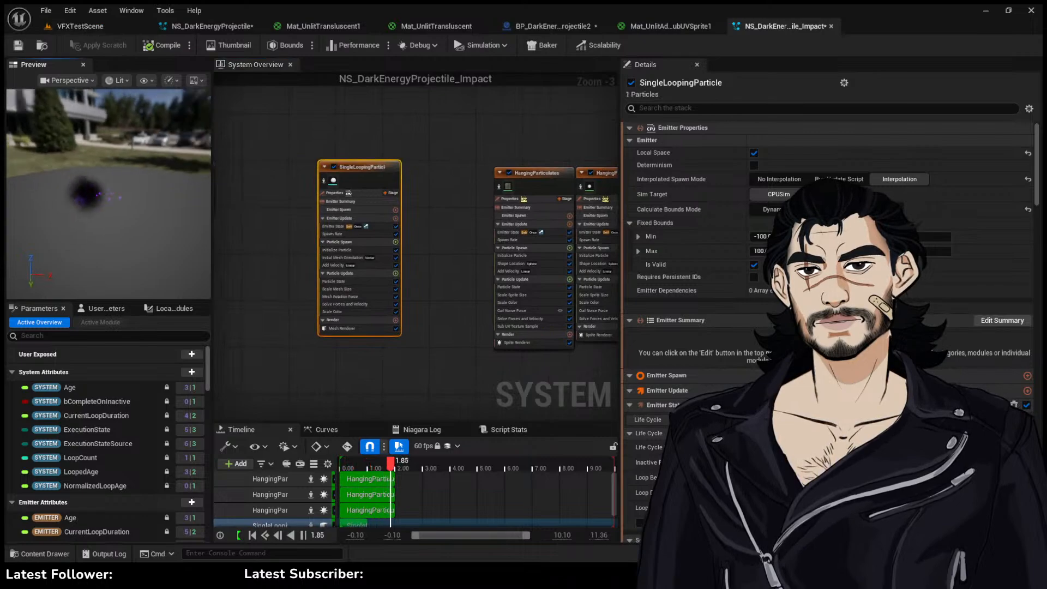
{"action": "scroll", "coordinate": [381, 259], "scroll_direction": "up", "scroll_amount": 1}
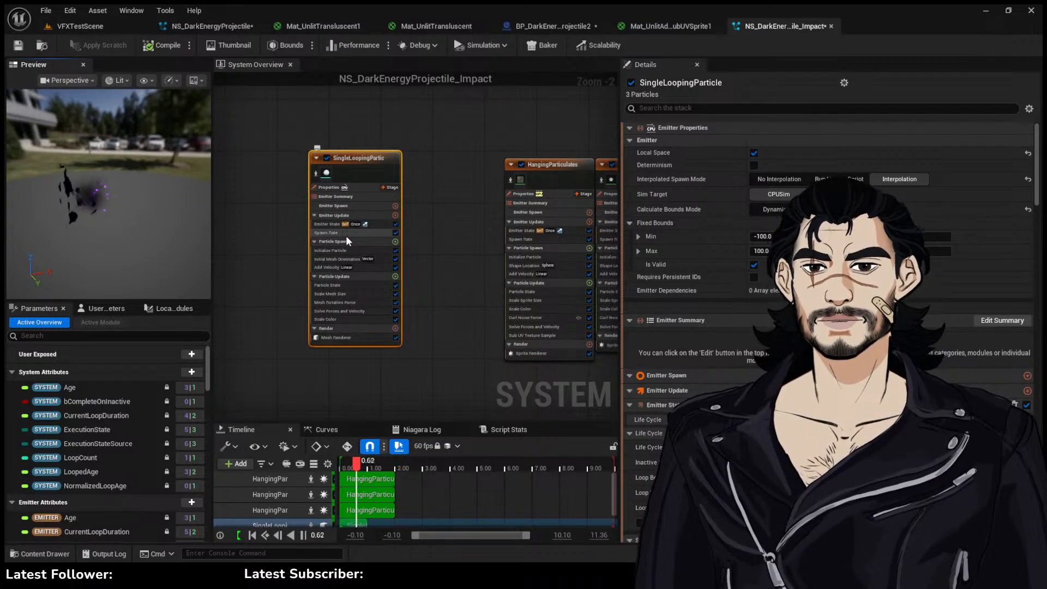
{"action": "left_click", "coordinate": [336, 338]}
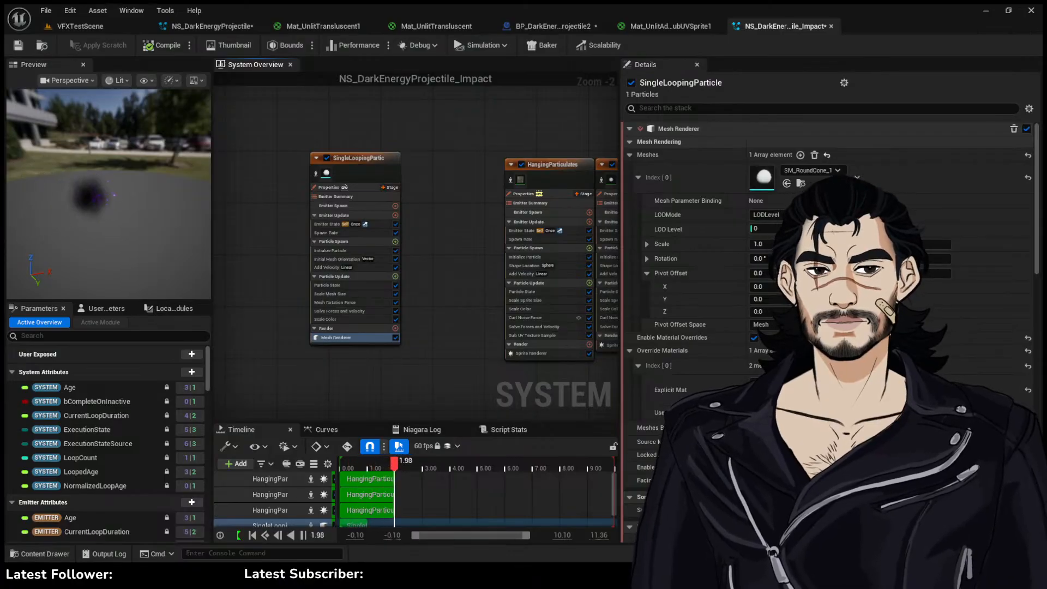
{"action": "key", "text": "ctrl+z"}
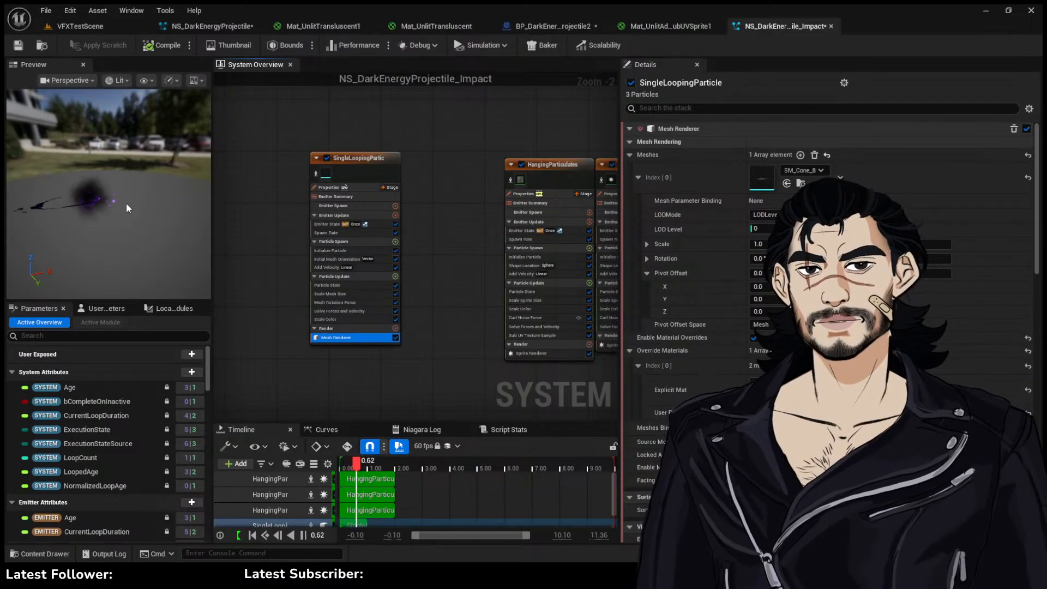
{"action": "mouse_move", "coordinate": [126, 205]}
{"action": "left_mouse_down"}
{"action": "mouse_move", "coordinate": [191, 210]}
{"action": "mouse_move", "coordinate": [131, 208]}
{"action": "left_mouse_up"}
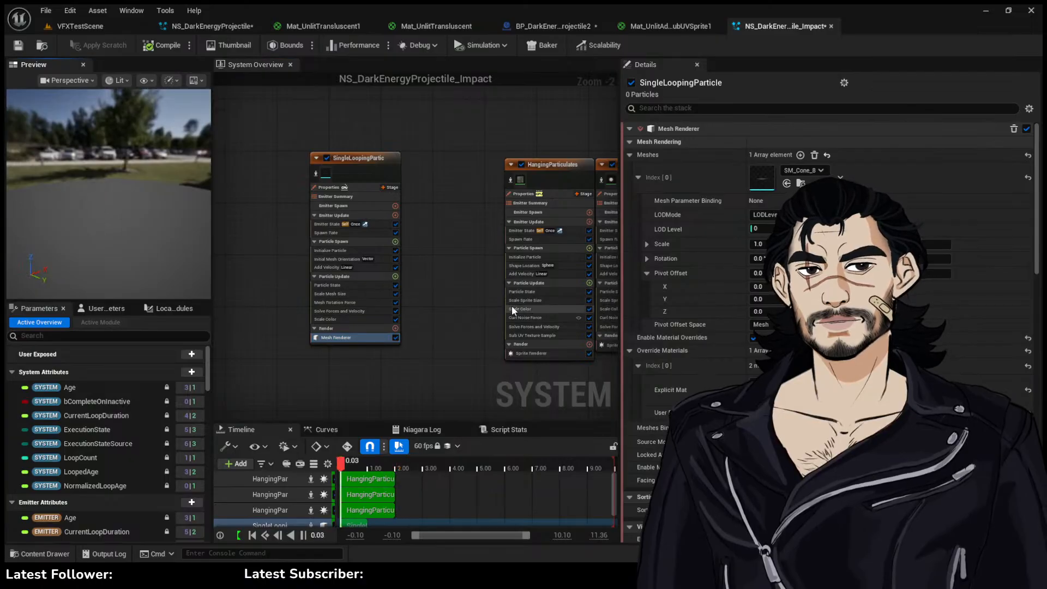
Set SingleLoopingParticle's Mesh Scale Mode to Uniform in Initialize Particle and select the whole emitter
{"action": "left_click", "coordinate": [352, 250]}
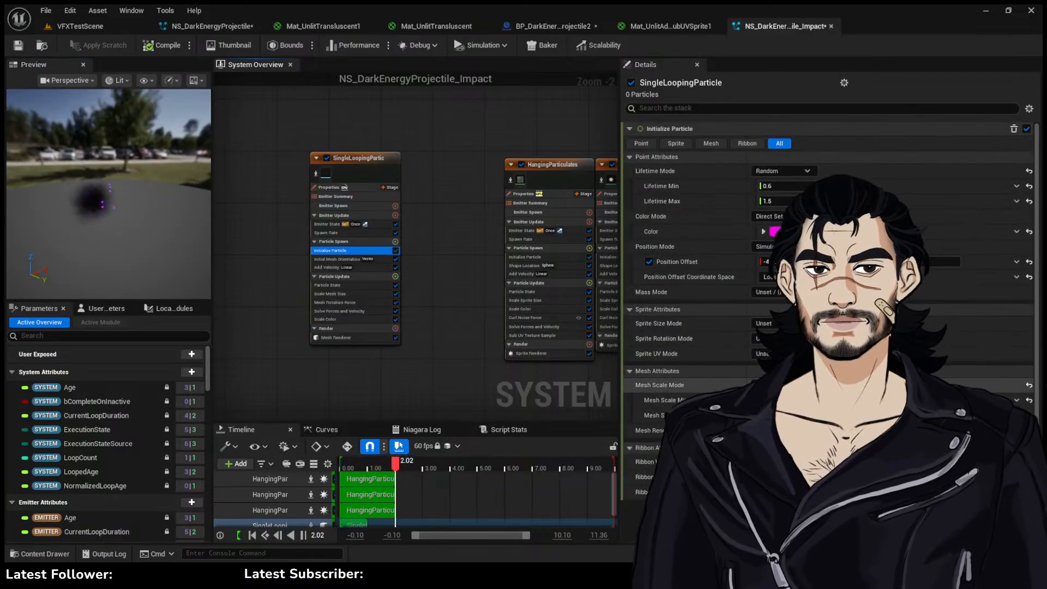
{"action": "left_click", "coordinate": [780, 407]}
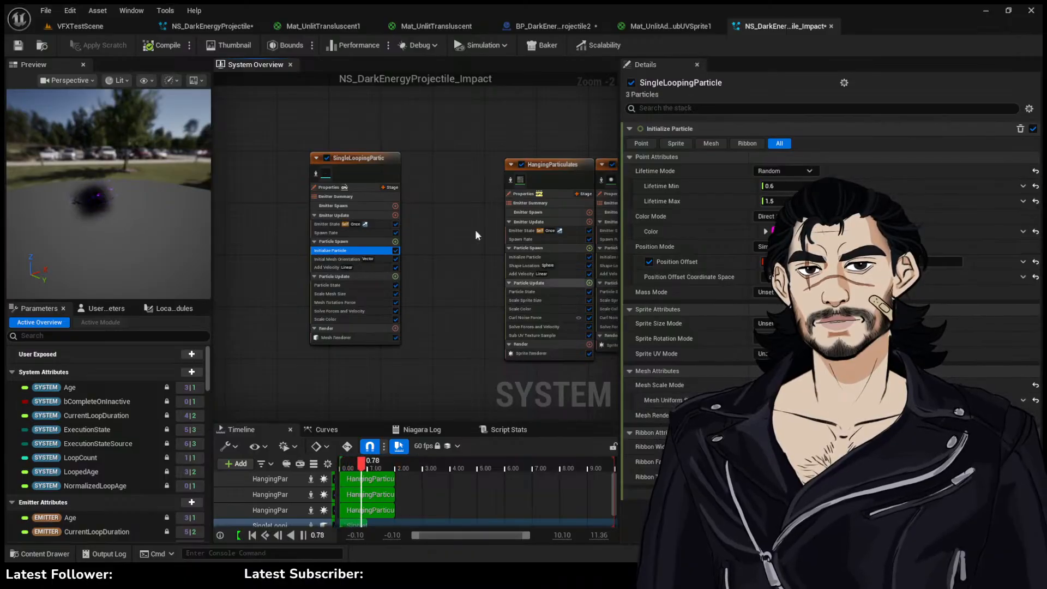
{"action": "left_click", "coordinate": [359, 157]}
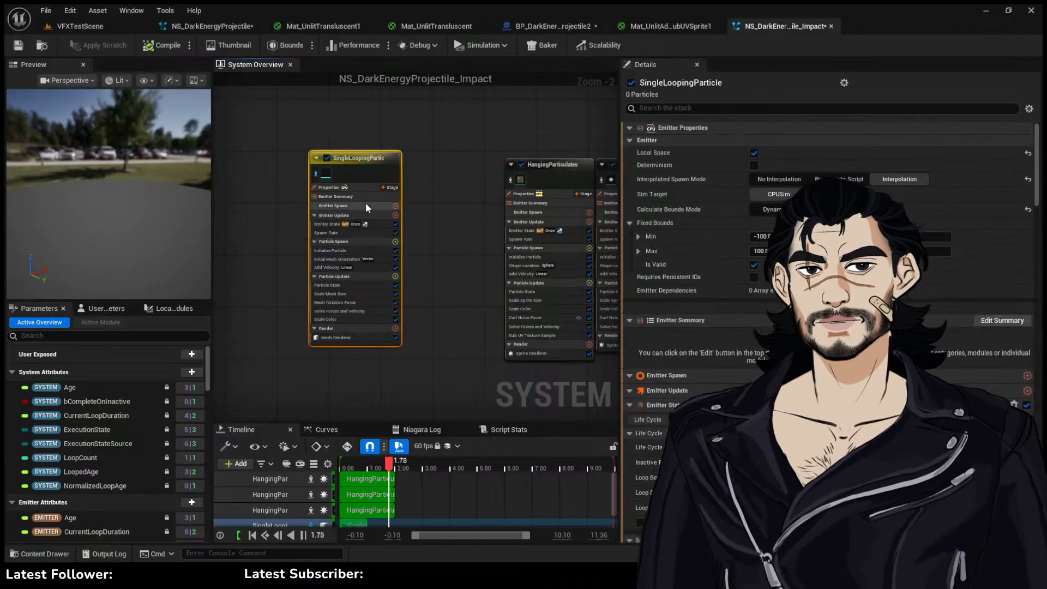
Delete the Spawn Rate module from the SingleLoopingParticle emitter
{"action": "left_click", "coordinate": [352, 250]}
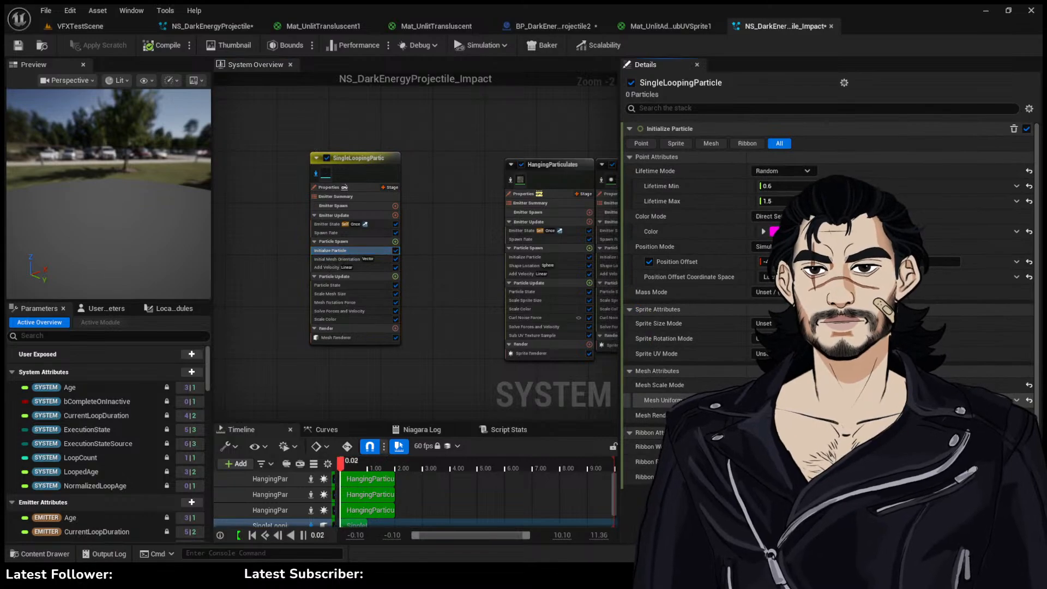
{"action": "mouse_move", "coordinate": [160, 189]}
{"action": "left_mouse_down"}
{"action": "mouse_move", "coordinate": [160, 234]}
{"action": "mouse_move", "coordinate": [160, 188]}
{"action": "mouse_move", "coordinate": [146, 184]}
{"action": "left_mouse_up"}
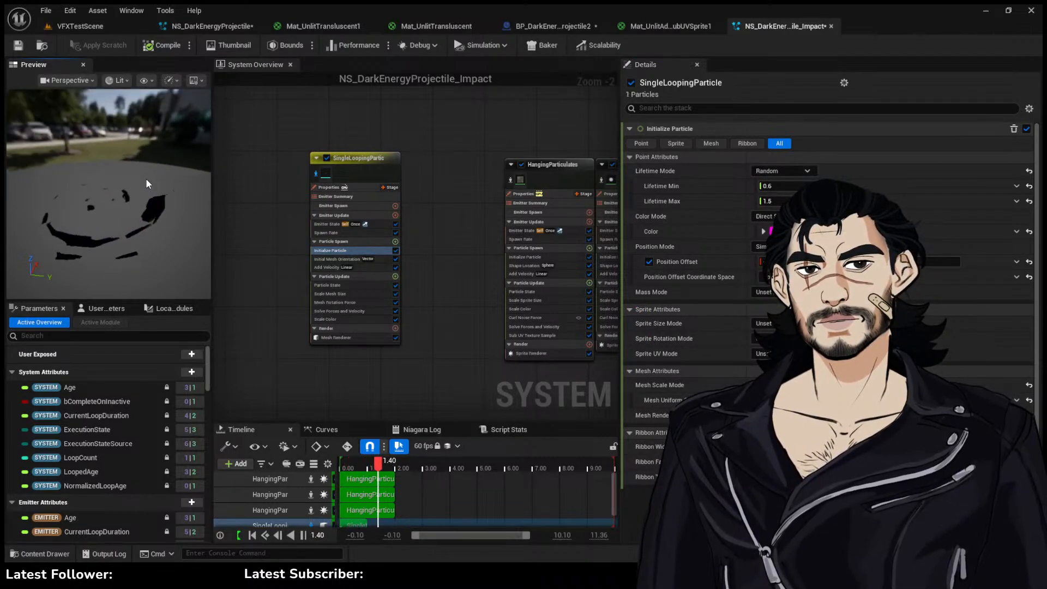
{"action": "left_click", "coordinate": [359, 232]}
{"action": "key", "text": "Delete"}
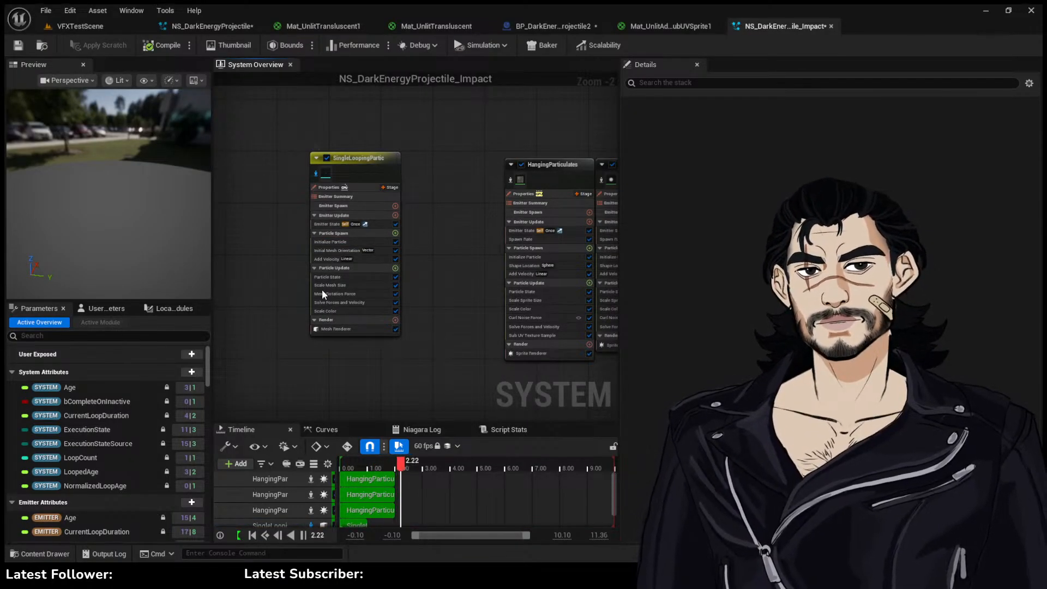
Add a Spawn Burst Instantaneous module to SingleLoopingParticle's Emitter Update and set its Spawn Count to 8
{"action": "left_click", "coordinate": [344, 233]}
{"action": "left_click", "coordinate": [786, 143]}
{"action": "type", "text": "2"}
{"action": "key", "text": "Return"}
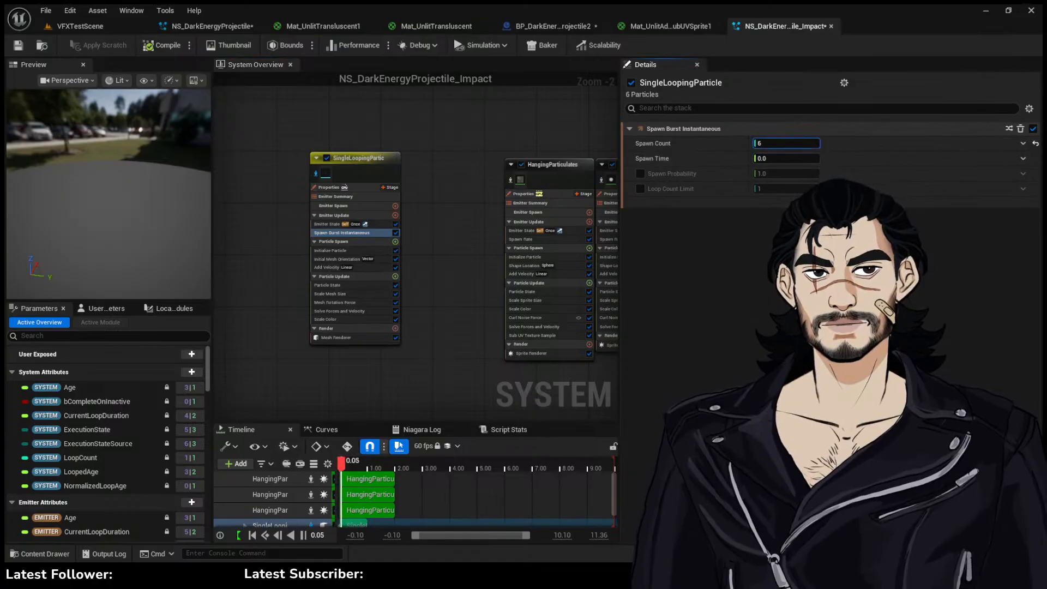
{"action": "left_click", "coordinate": [813, 144]}
{"action": "type", "text": "8"}
{"action": "key", "text": "Return"}
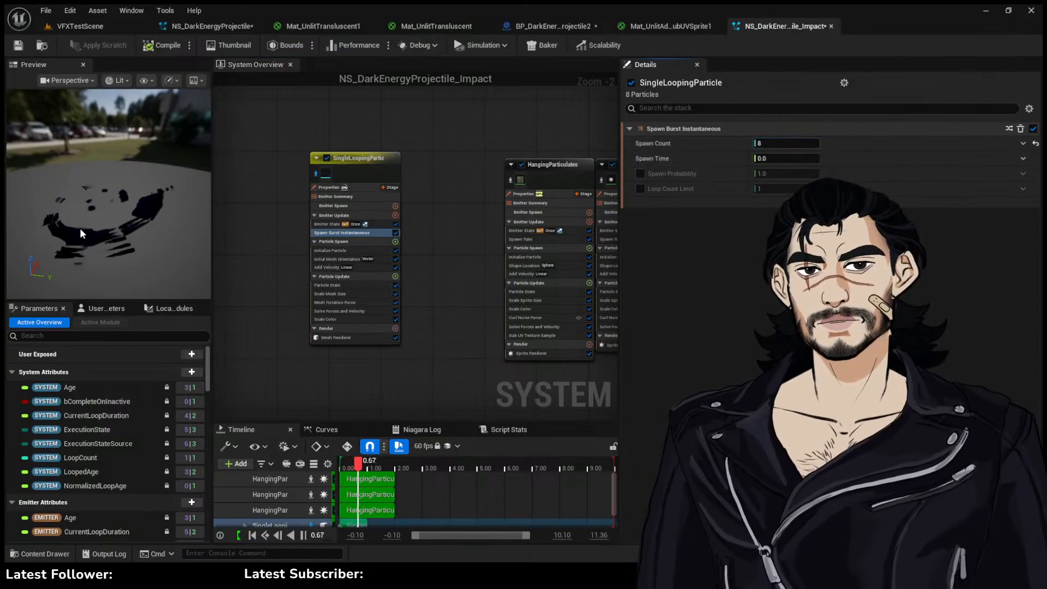
{"action": "left_click_drag", "start_coordinate": [80, 233], "coordinate": [180, 272]}
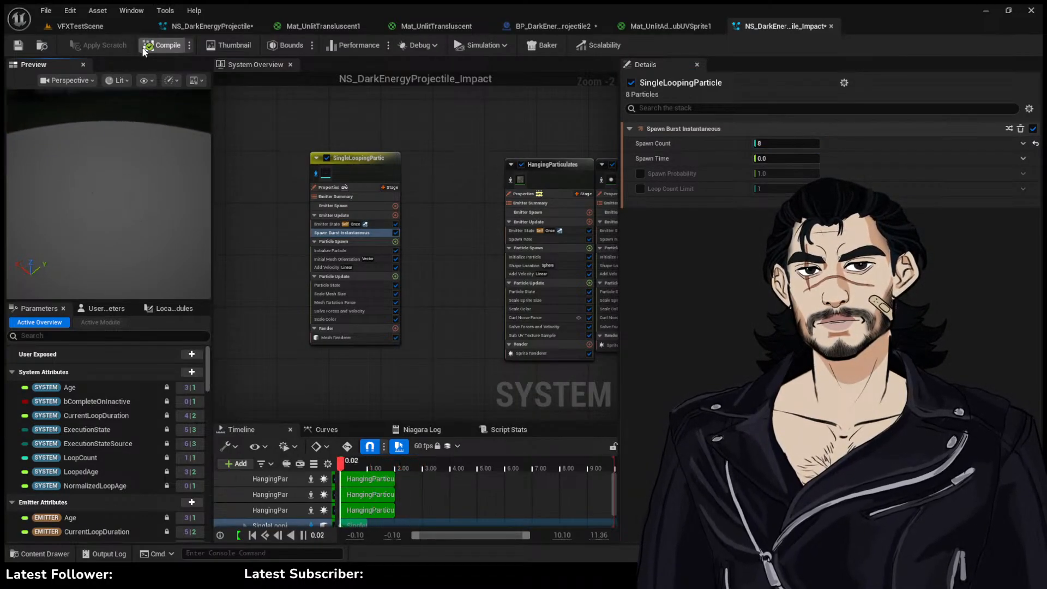
Try SM_Cone_2 as the mesh in SingleLoopingParticle's Mesh Renderer and check it in the preview
{"action": "left_click", "coordinate": [389, 338]}
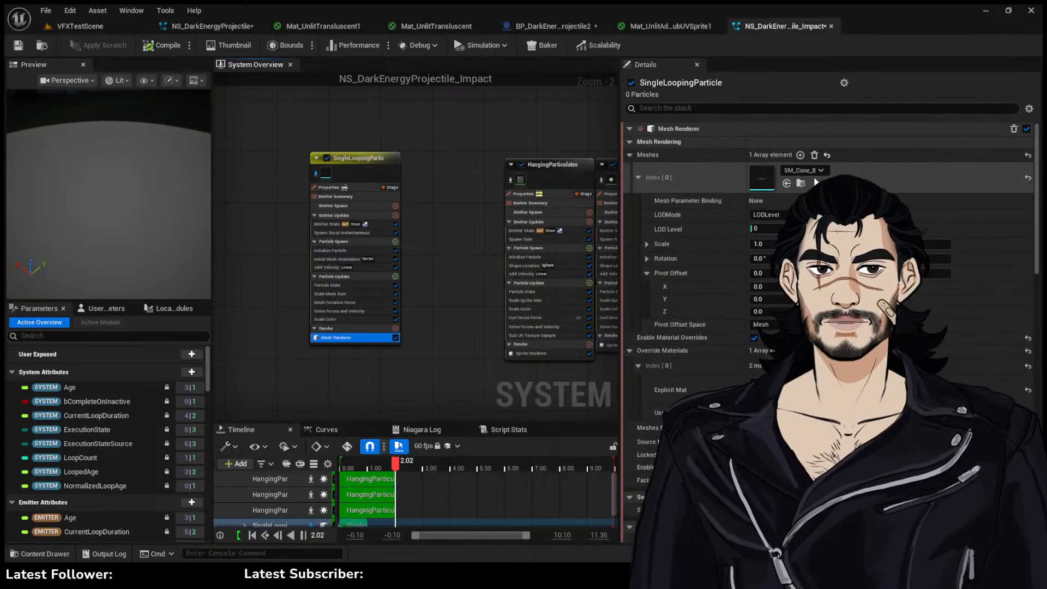
{"action": "left_click", "coordinate": [187, 224]}
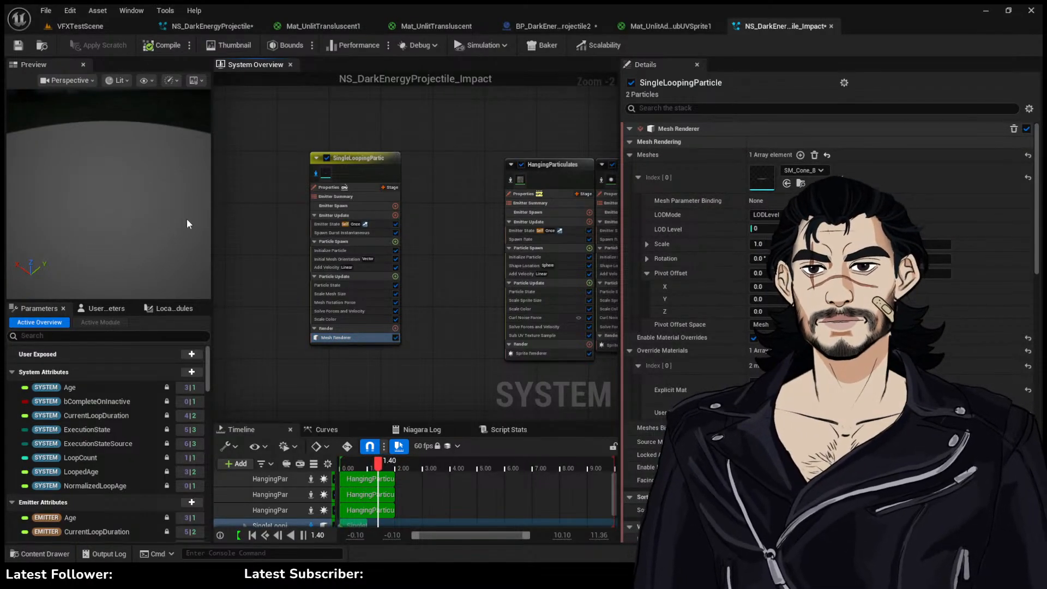
{"action": "key", "text": "ctrl+z"}
{"action": "left_click_drag", "start_coordinate": [99, 197], "coordinate": [119, 195]}
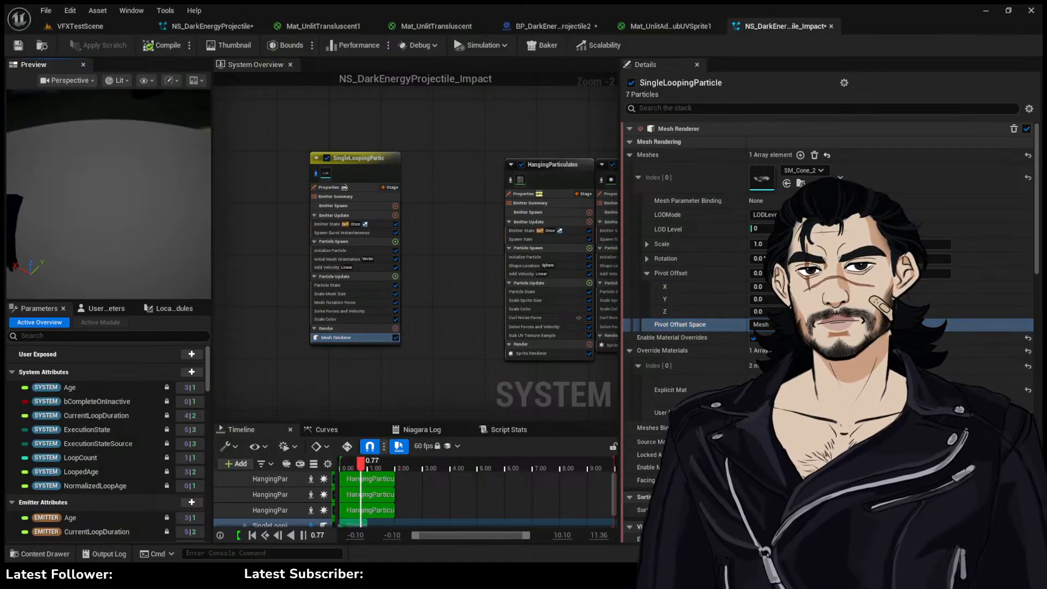
{"action": "left_click", "coordinate": [337, 250]}
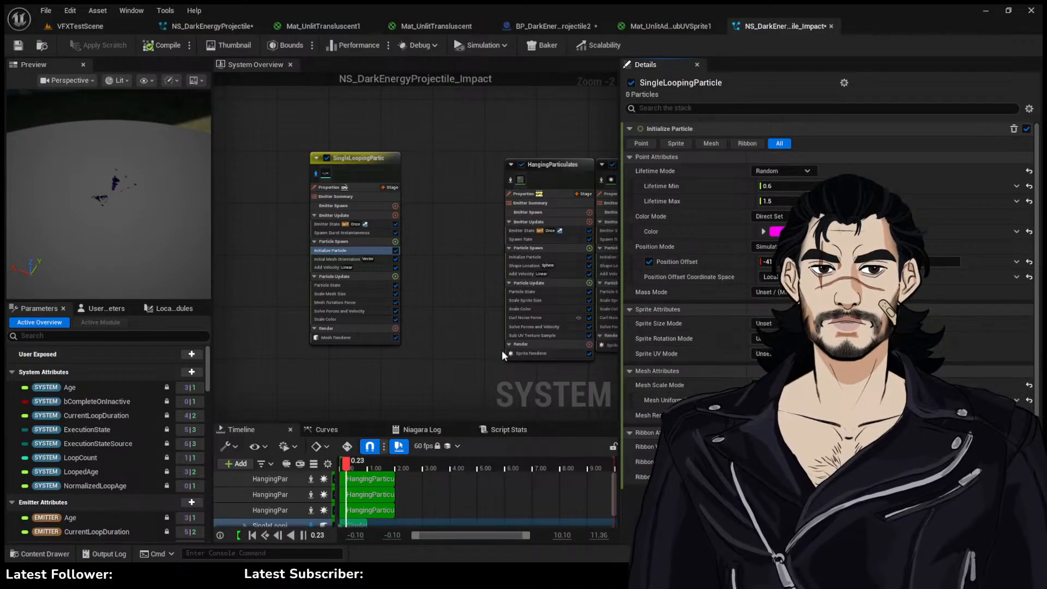
Try SM_Cone_1 and another mesh in SingleLoopingParticle's Mesh Renderer and replay the effect in the preview
{"action": "left_click", "coordinate": [345, 339]}
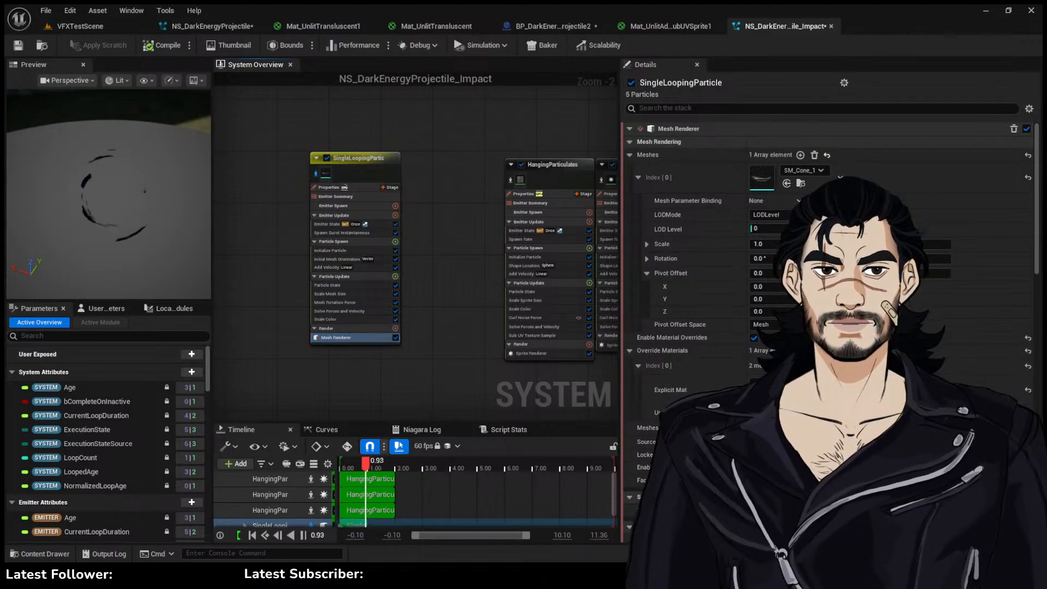
{"action": "left_click", "coordinate": [739, 259]}
{"action": "left_click", "coordinate": [794, 172]}
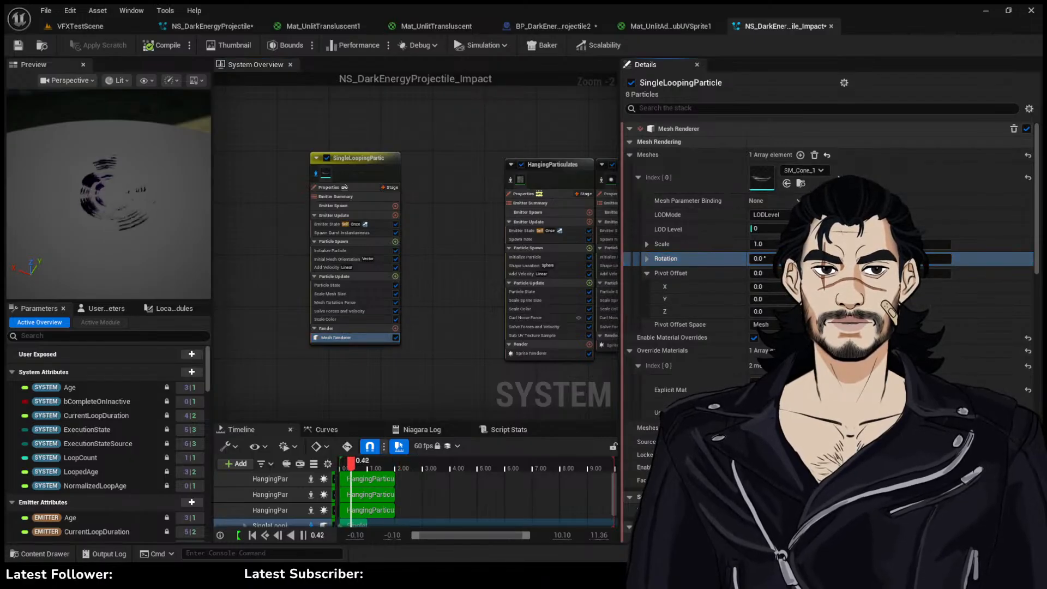
{"action": "left_click", "coordinate": [802, 299]}
{"action": "left_click_drag", "start_coordinate": [144, 189], "coordinate": [163, 174]}
{"action": "left_click", "coordinate": [361, 249]}
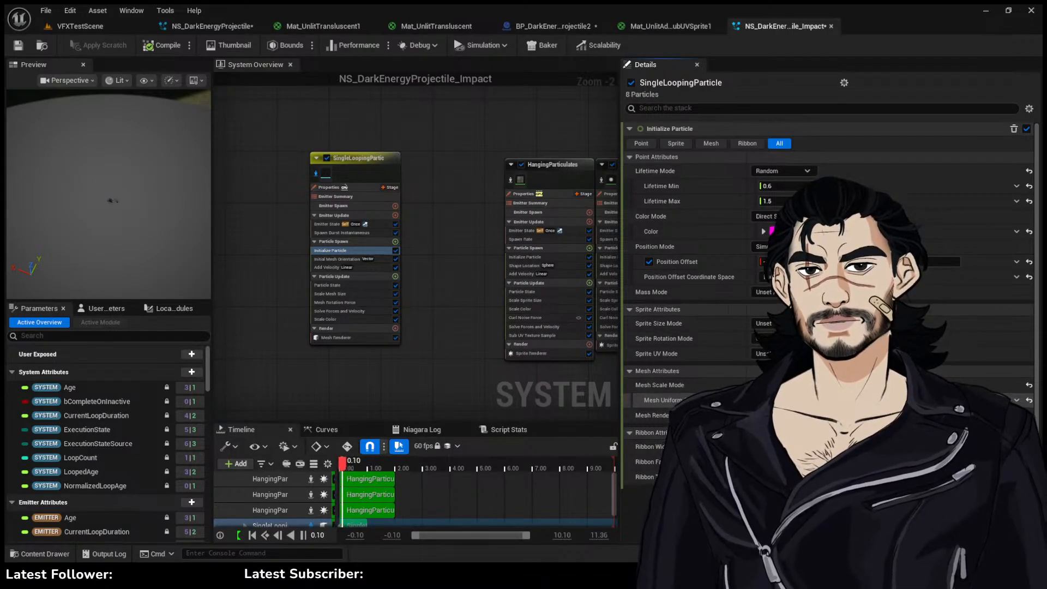
{"action": "left_click_drag", "start_coordinate": [100, 241], "coordinate": [102, 90]}
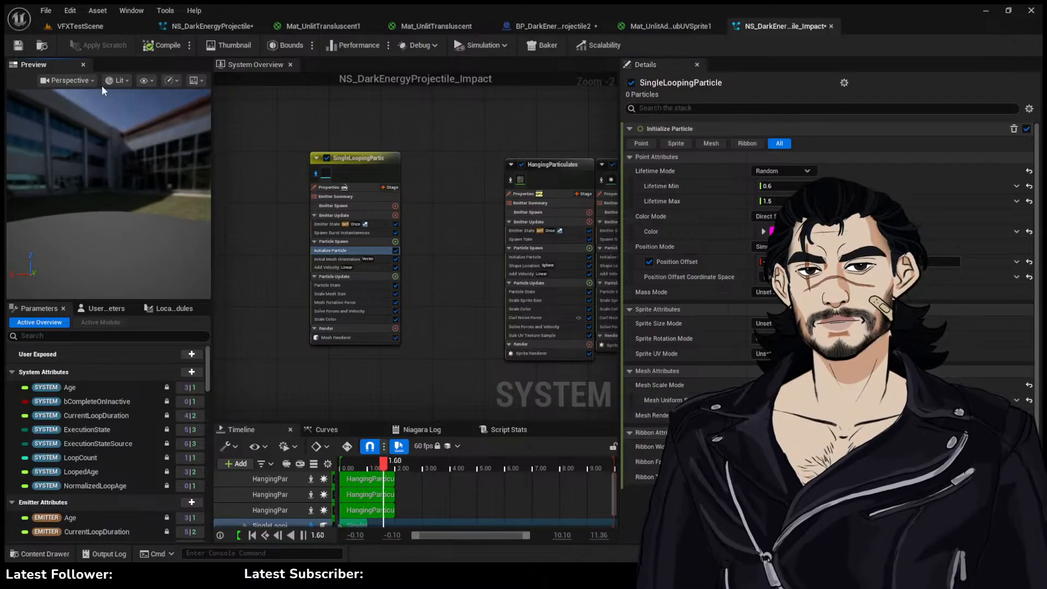
{"action": "left_click", "coordinate": [167, 45]}
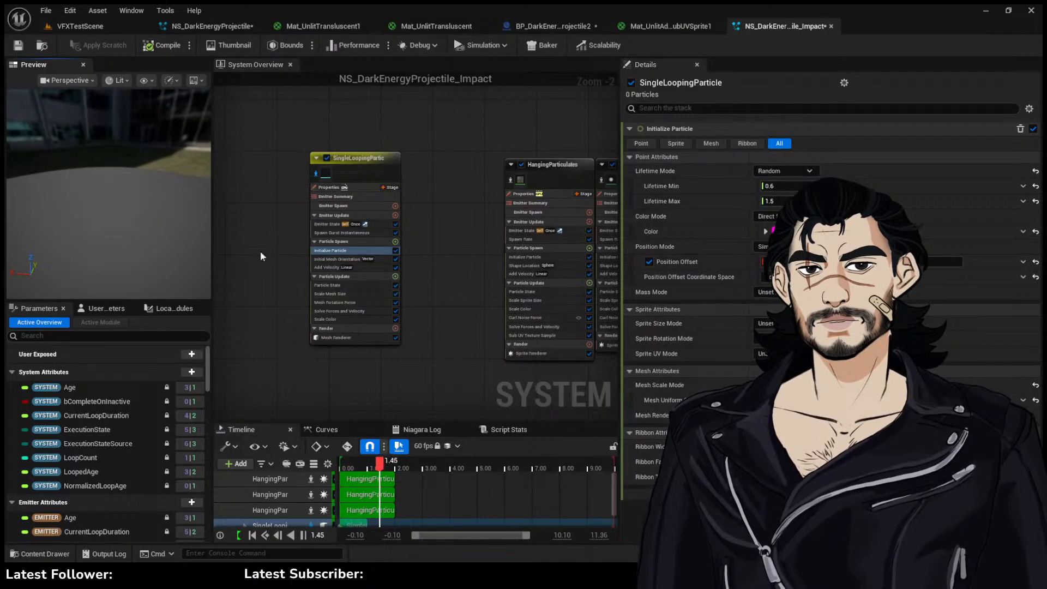
Try SM_Cone3, SM_Column1 and SM_SphereFace_5 in SingleLoopingParticle's Mesh Renderer, checking how each mesh looks in the preview
{"action": "left_click", "coordinate": [335, 338]}
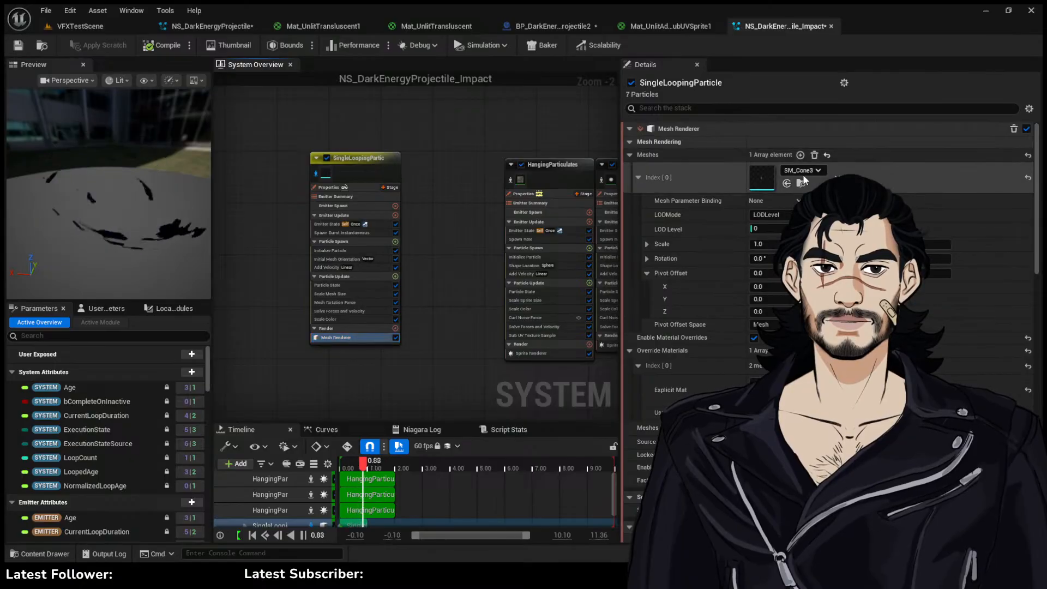
{"action": "left_click_drag", "start_coordinate": [129, 206], "coordinate": [130, 246]}
{"action": "left_click", "coordinate": [166, 44]}
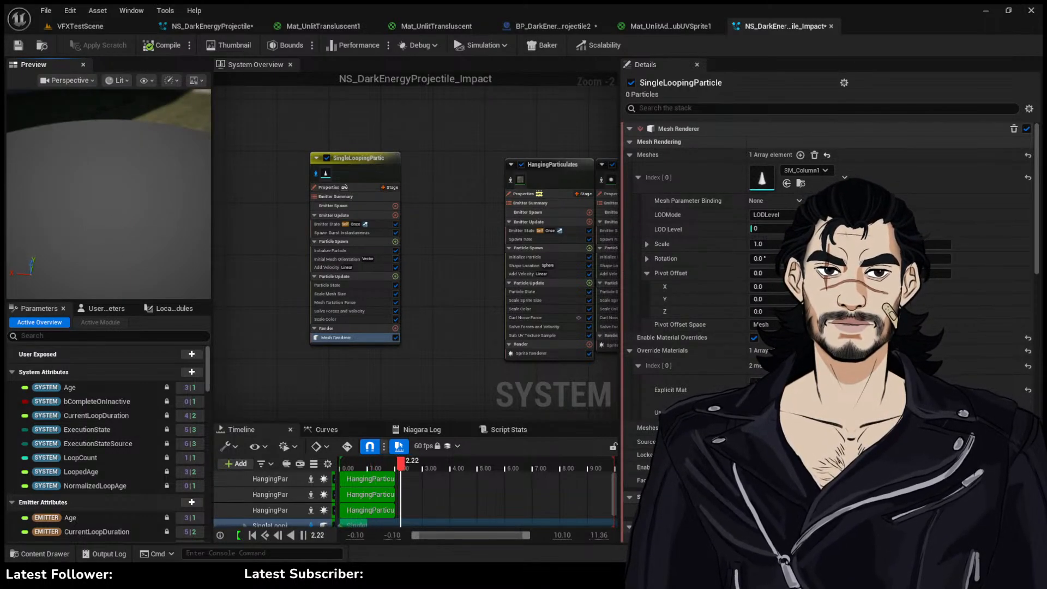
{"action": "left_click", "coordinate": [807, 337]}
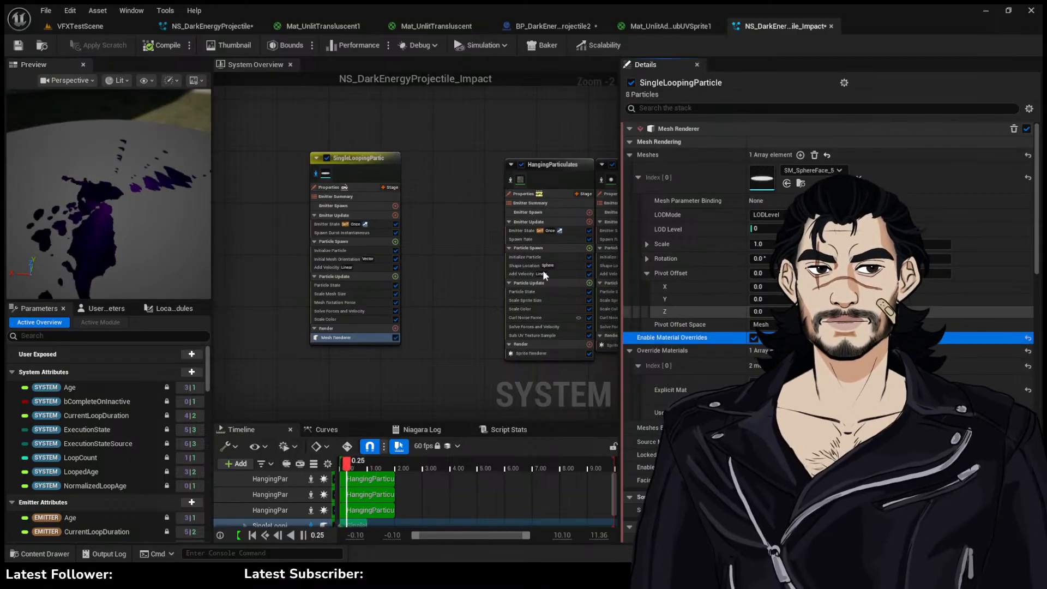
{"action": "left_click_drag", "start_coordinate": [137, 184], "coordinate": [118, 183]}
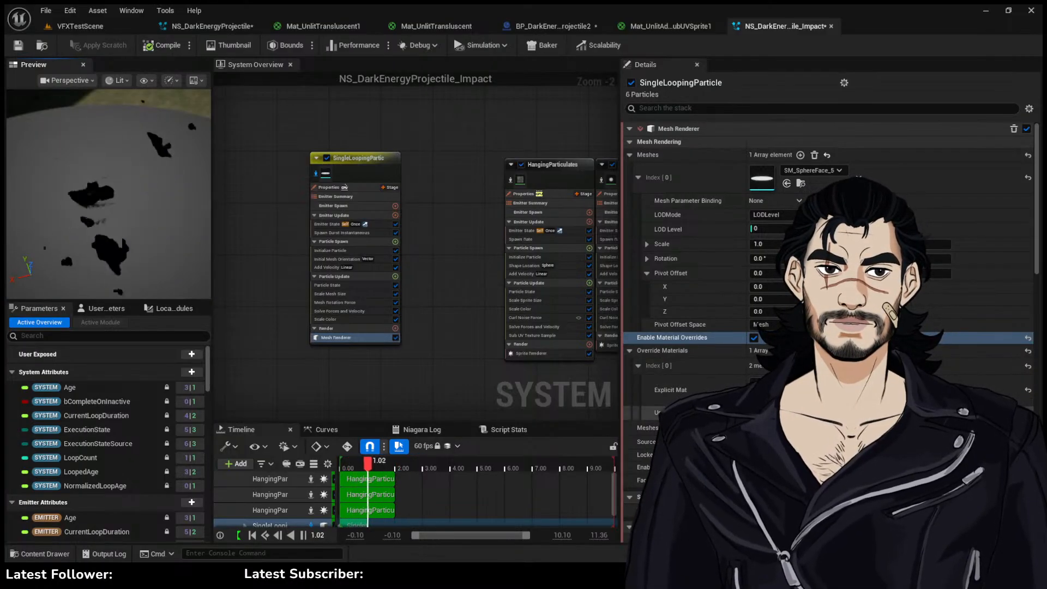
Try SM_SphereFace_2 and SM_SphereFace_1 as the mesh in SingleLoopingParticle's Mesh Renderer
{"action": "left_click", "coordinate": [809, 172]}
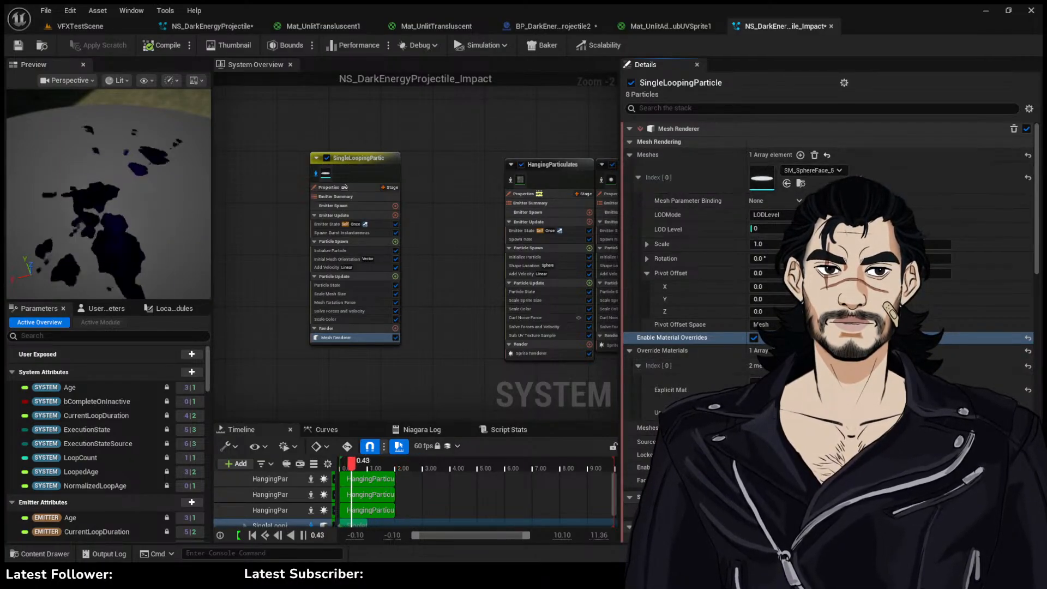
{"action": "left_click", "coordinate": [807, 324]}
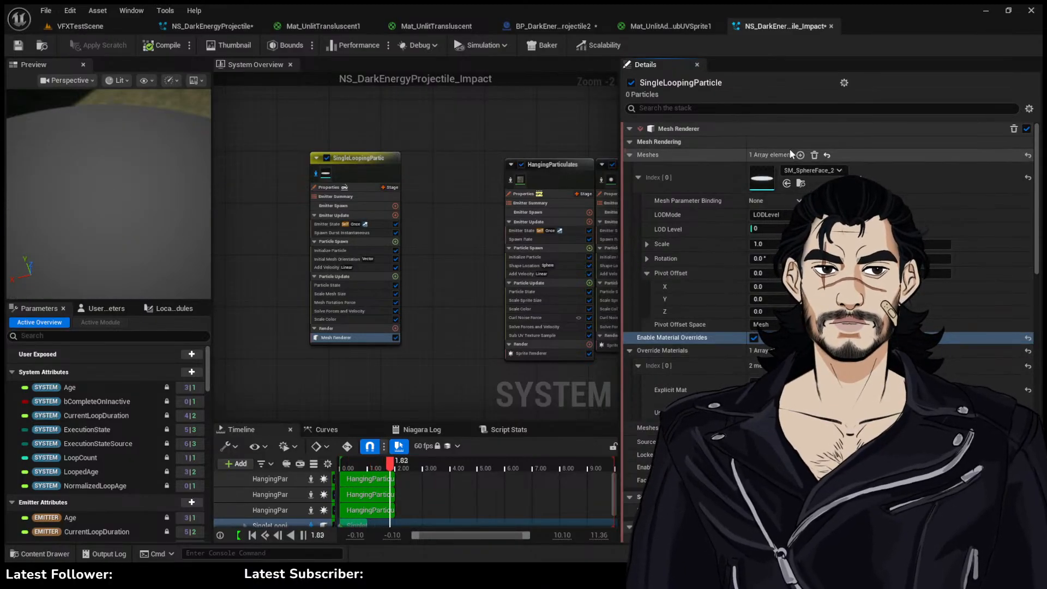
{"action": "left_click", "coordinate": [807, 305]}
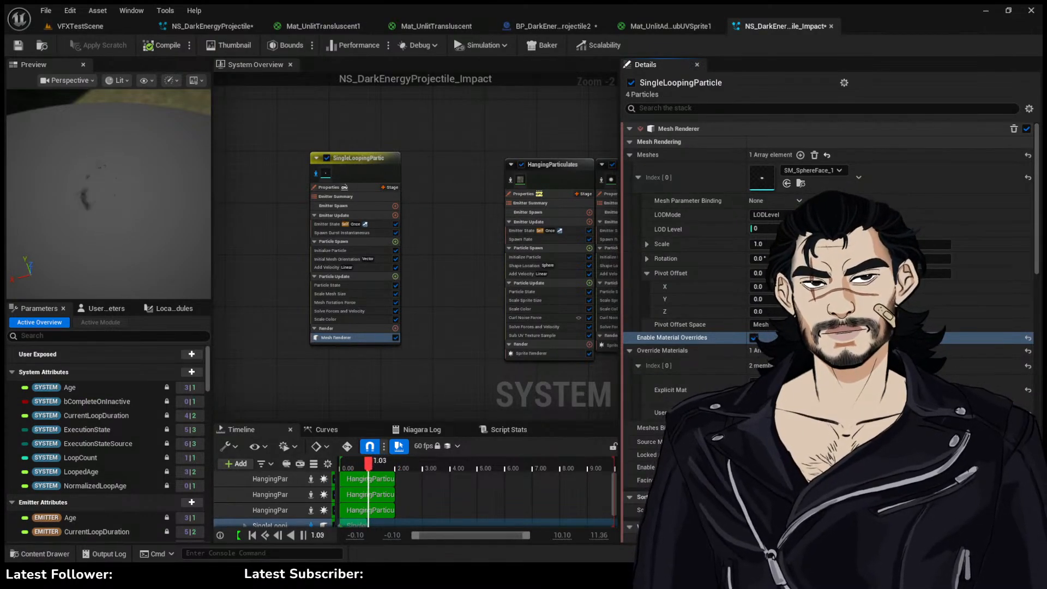
Change the mesh in SingleLoopingParticle's Mesh Renderer to SM_HalfSphere_1
{"action": "key", "text": "ctrl+z"}
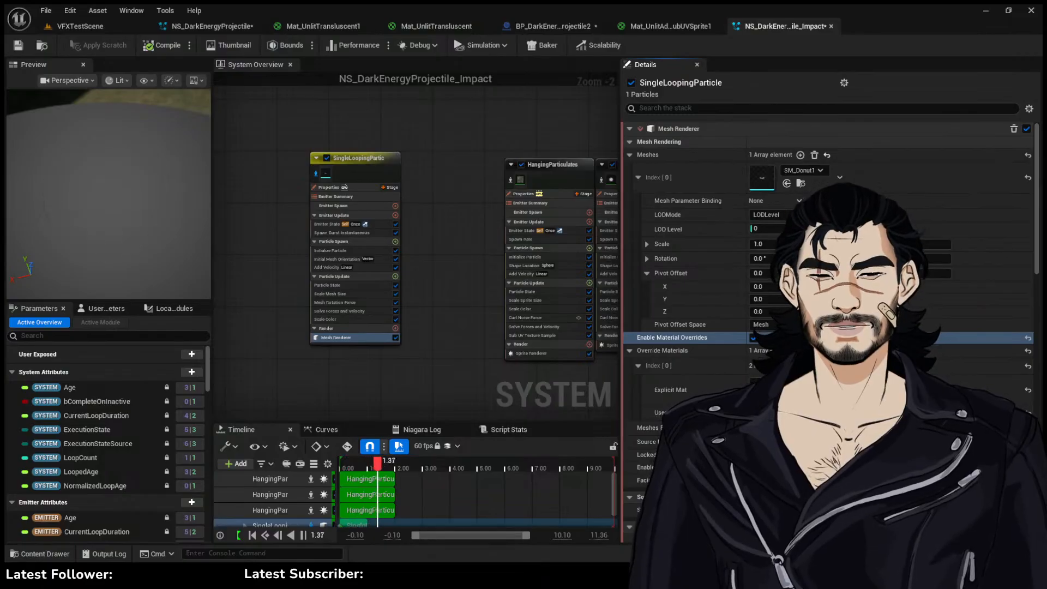
{"action": "key", "text": "ctrl+z"}
{"action": "left_click_drag", "start_coordinate": [123, 218], "coordinate": [124, 191]}
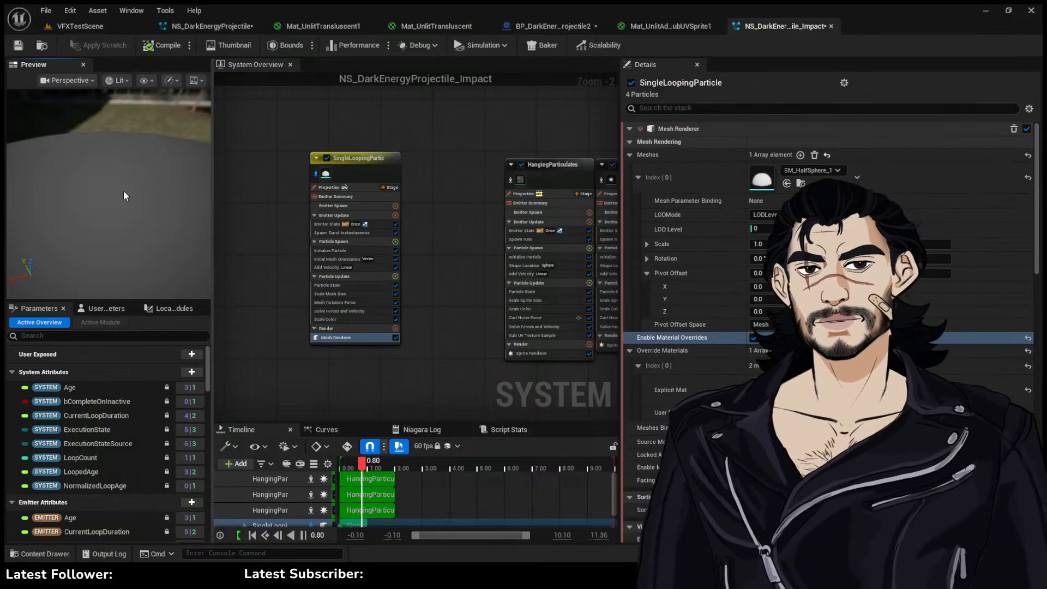
Recompile the system and examine the half-sphere burst's shape and direction from several angles in the preview
{"action": "left_click", "coordinate": [161, 49]}
{"action": "left_click_drag", "start_coordinate": [122, 136], "coordinate": [112, 106]}
{"action": "left_click", "coordinate": [344, 251]}
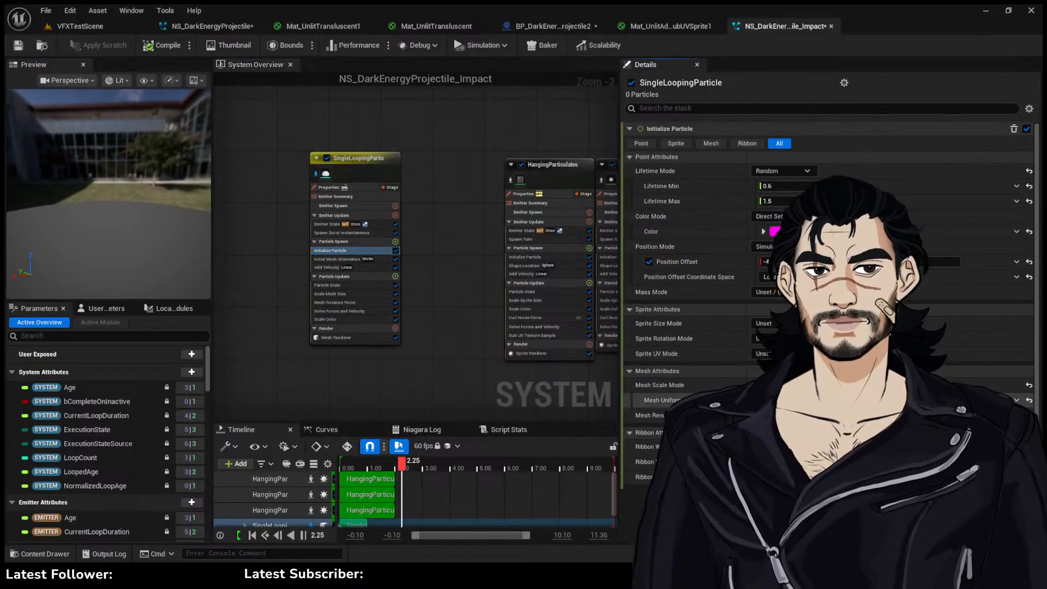
{"action": "left_click_drag", "start_coordinate": [124, 99], "coordinate": [138, 144]}
{"action": "left_click", "coordinate": [173, 48]}
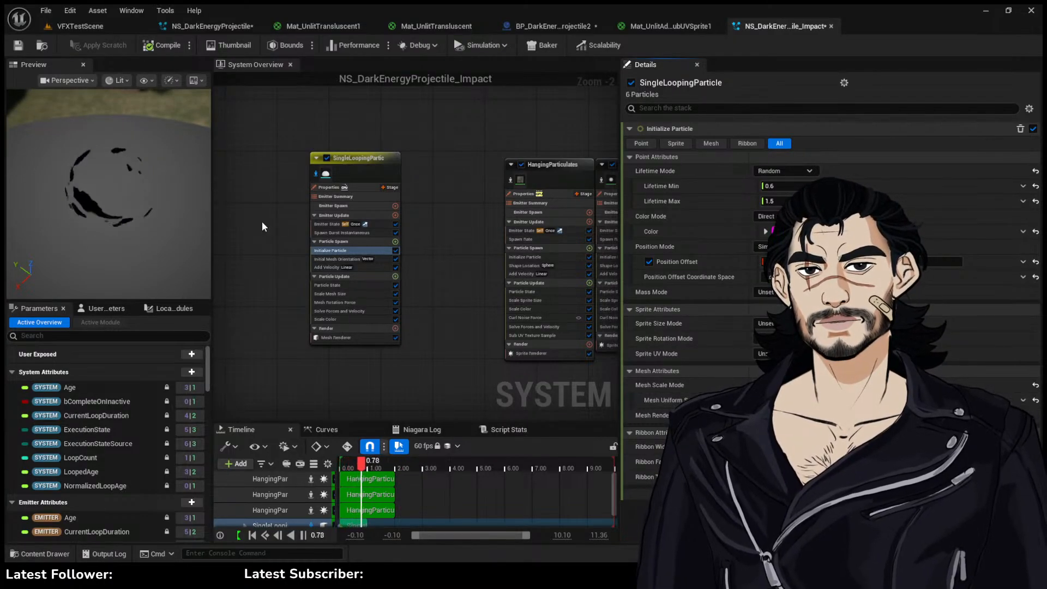
{"action": "left_click", "coordinate": [158, 46]}
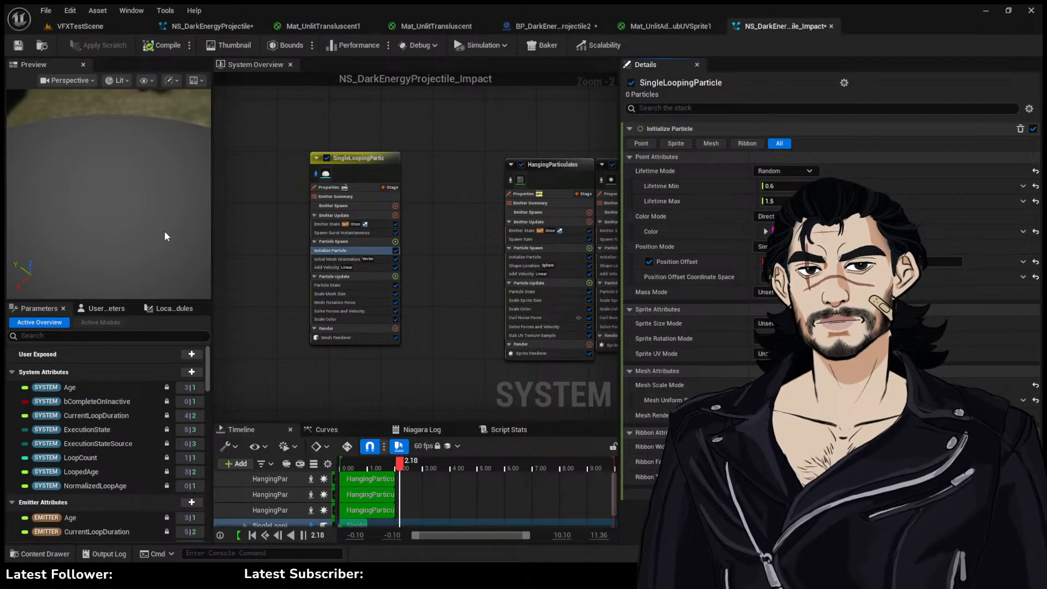
{"action": "left_click_drag", "start_coordinate": [109, 196], "coordinate": [164, 134]}
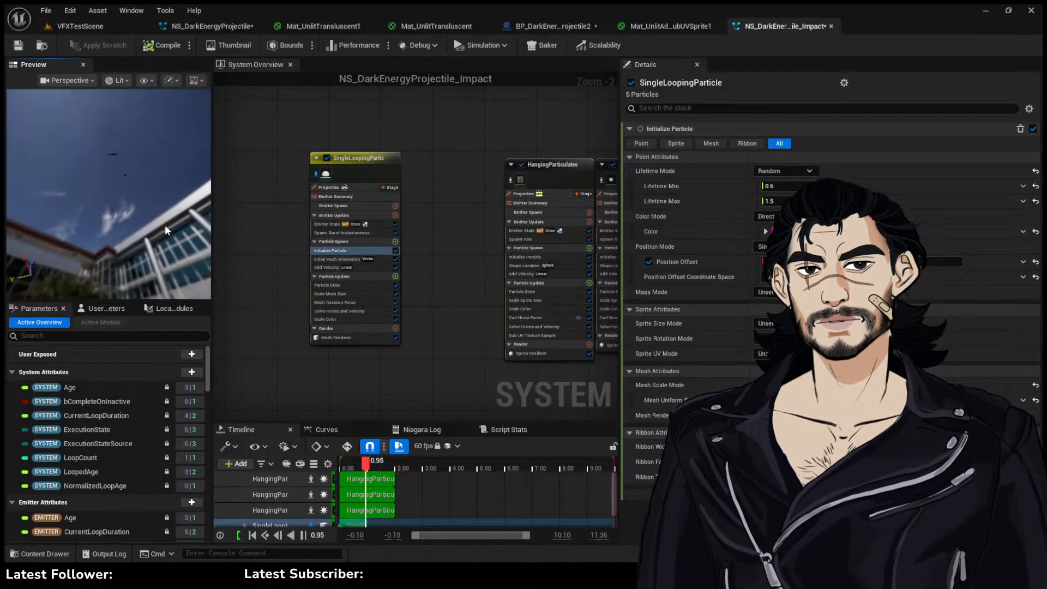
{"action": "left_click_drag", "start_coordinate": [165, 225], "coordinate": [163, 273]}
Set the Y component of the Orientation Vector to 0 in SingleLoopingParticle's Initial Mesh Orientation and check the preview
{"action": "left_click", "coordinate": [345, 260]}
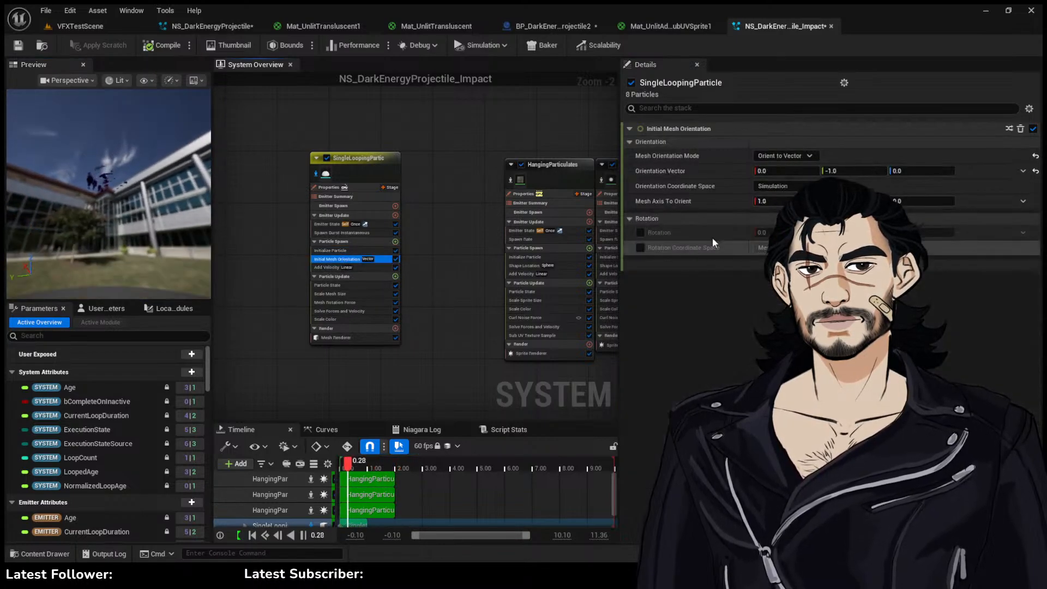
{"action": "left_click", "coordinate": [851, 171]}
{"action": "type", "text": "0"}
{"action": "key", "text": "Return"}
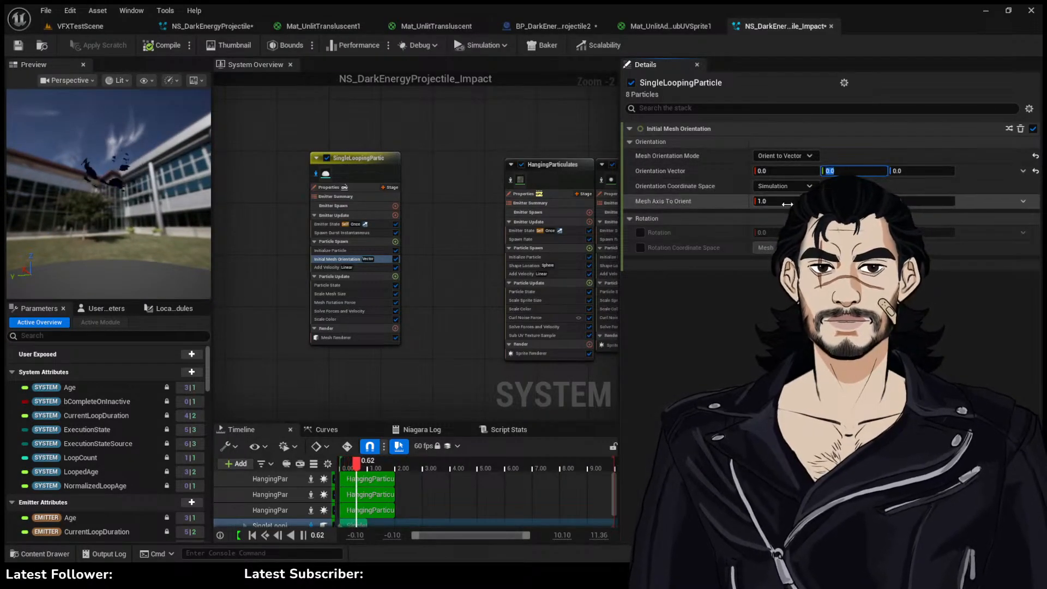
{"action": "left_click_drag", "start_coordinate": [163, 235], "coordinate": [141, 207]}
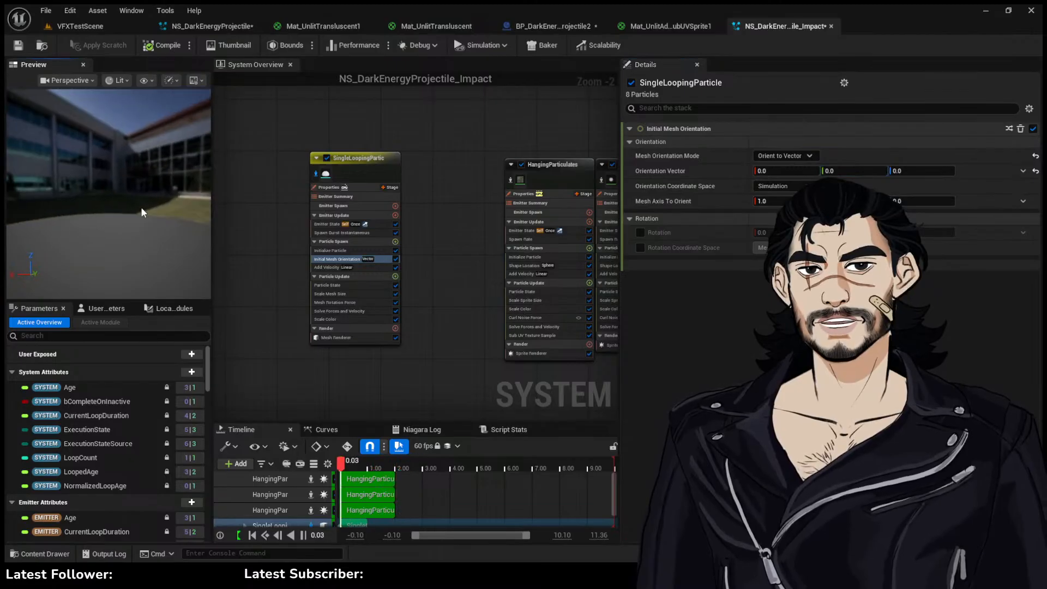
{"action": "left_click_drag", "start_coordinate": [172, 142], "coordinate": [153, 140]}
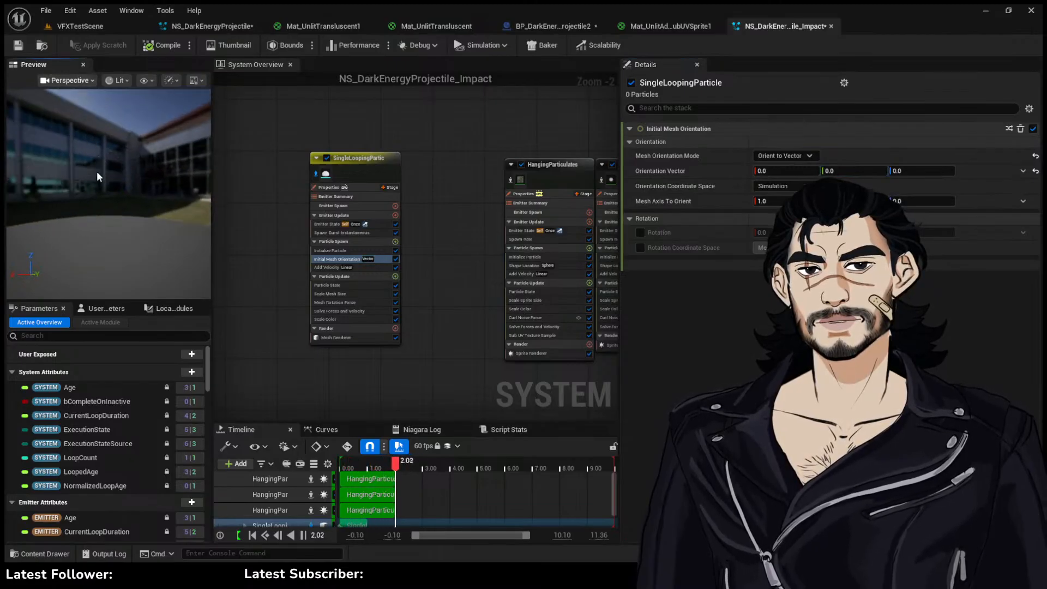
Examine the burst's orientation in the preview's Left and Right wireframe views
{"action": "key", "text": "alt+k"}
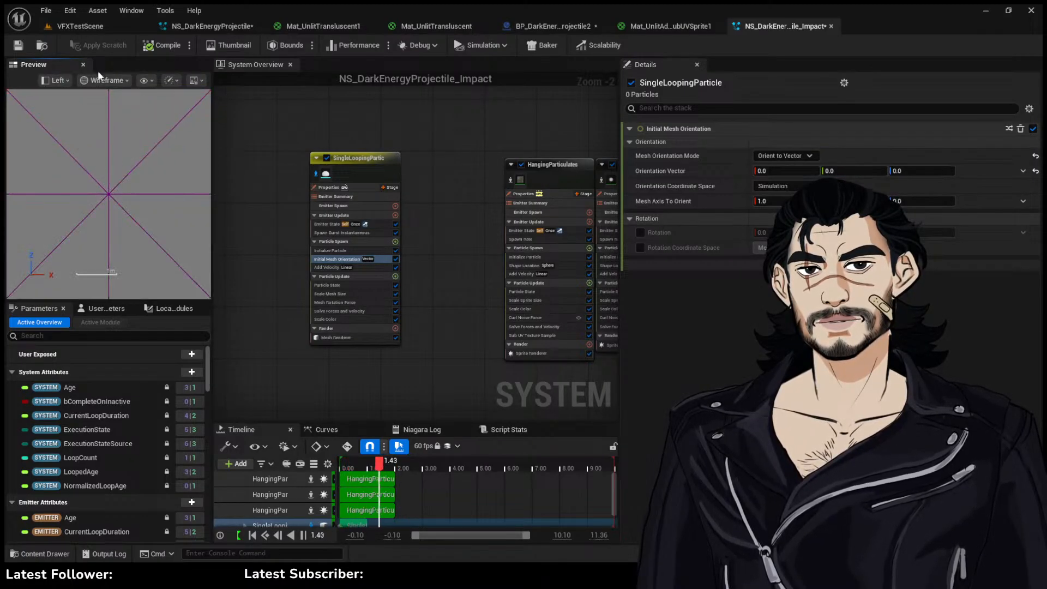
{"action": "key", "text": "alt+shift+k"}
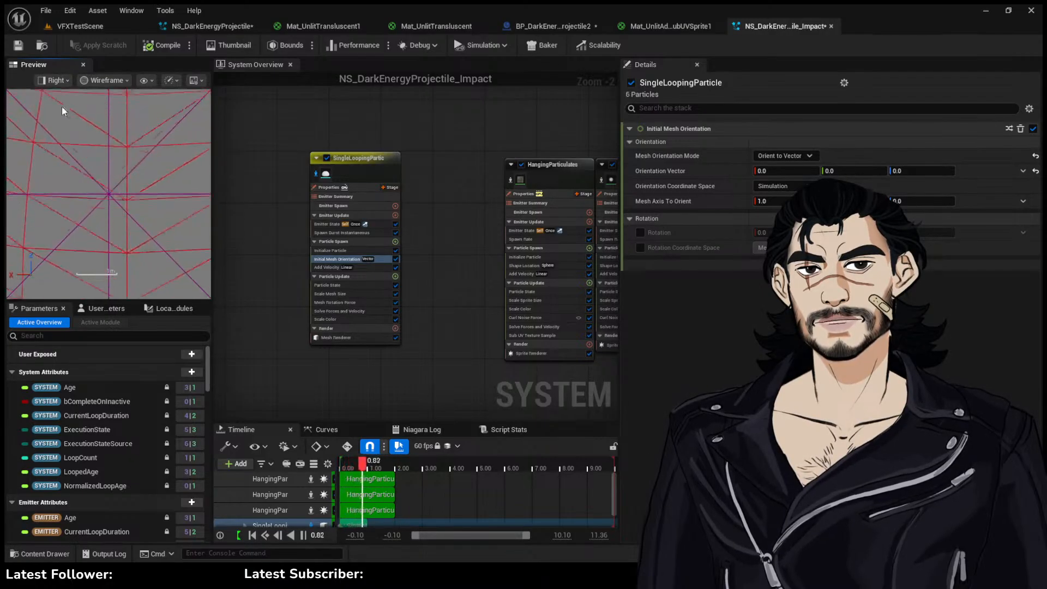
{"action": "key", "text": "alt+h"}
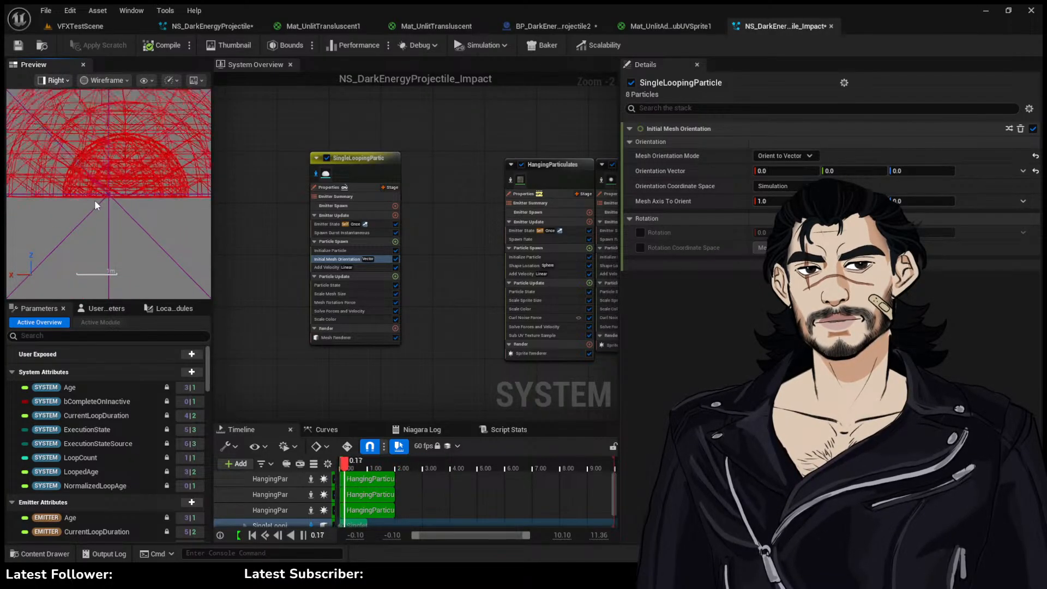
Switch the preview to the Front view with Lit shading and examine the half-sphere burst
{"action": "scroll", "coordinate": [105, 98], "scroll_direction": "down", "scroll_amount": 5}
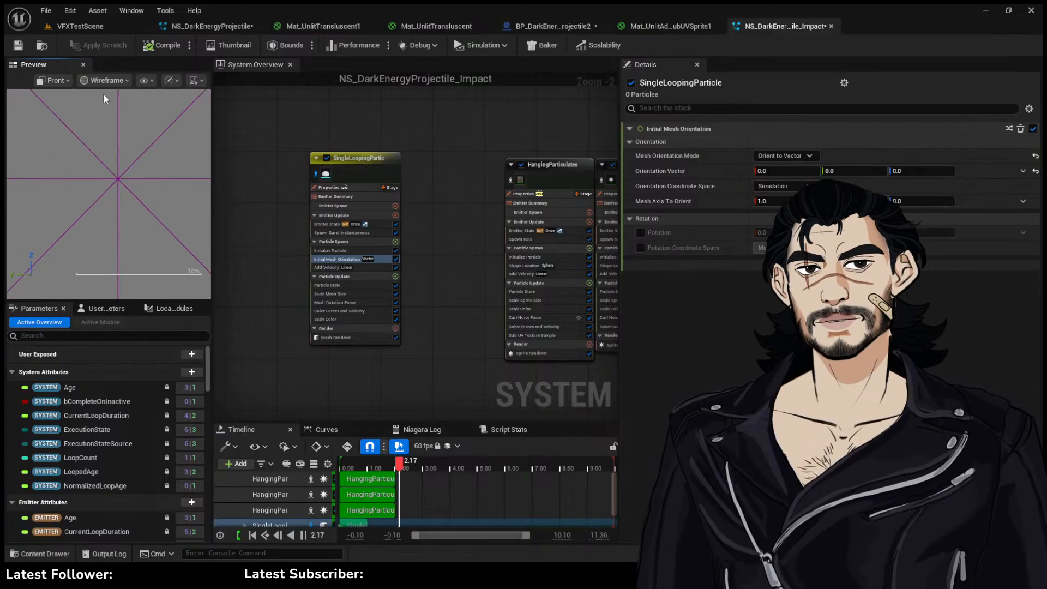
{"action": "key", "text": "alt+4"}
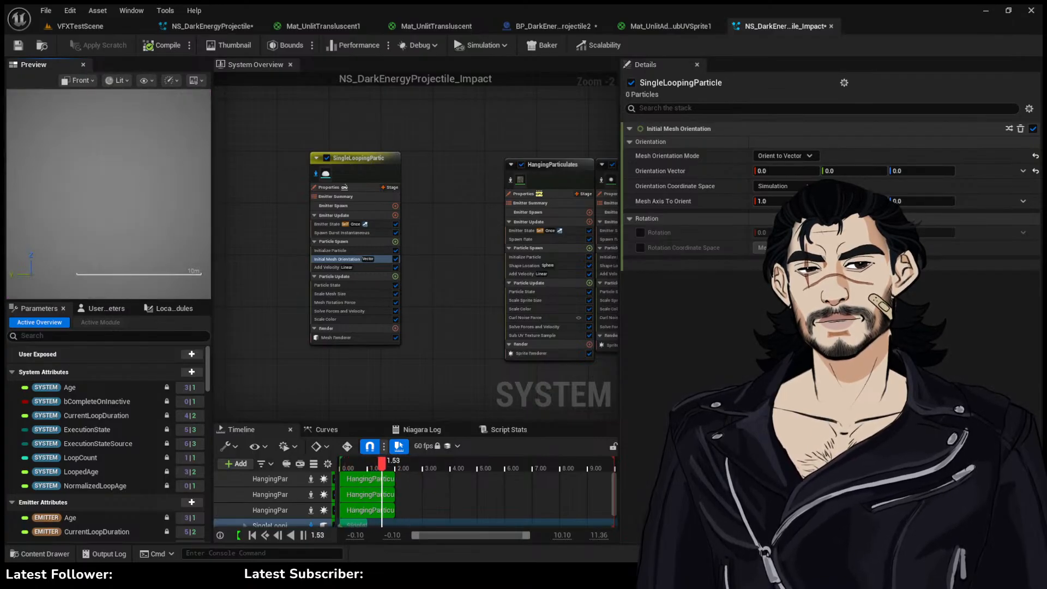
{"action": "scroll", "coordinate": [138, 168], "scroll_direction": "down", "scroll_amount": 2}
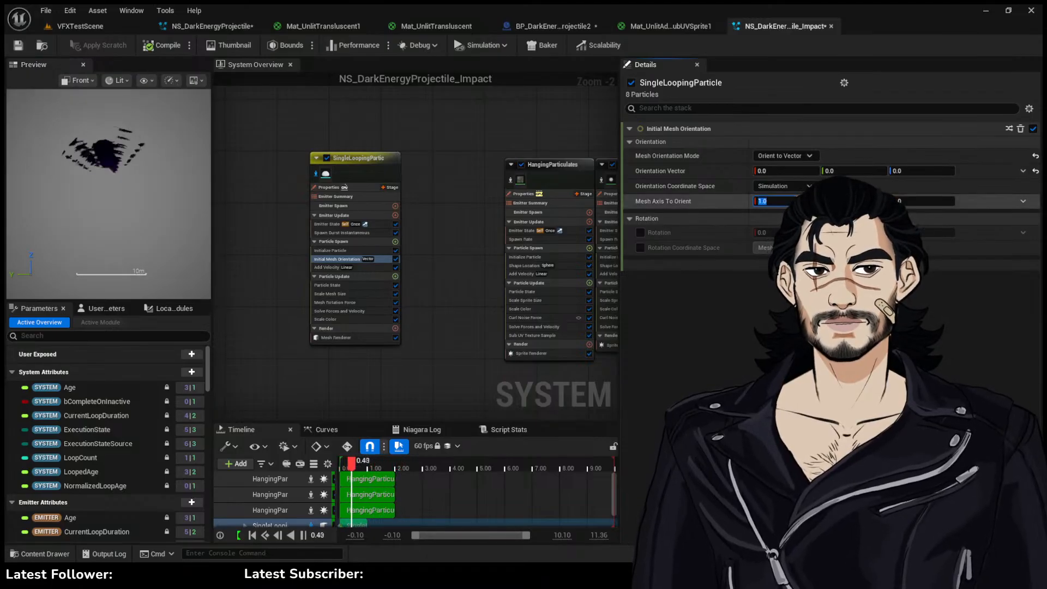
Try Initial Mesh Orientation with Mesh Axis To Orient X at 0 and Orientation Vector X at 1
{"action": "type", "text": "-"}
{"action": "left_click", "coordinate": [791, 166]}
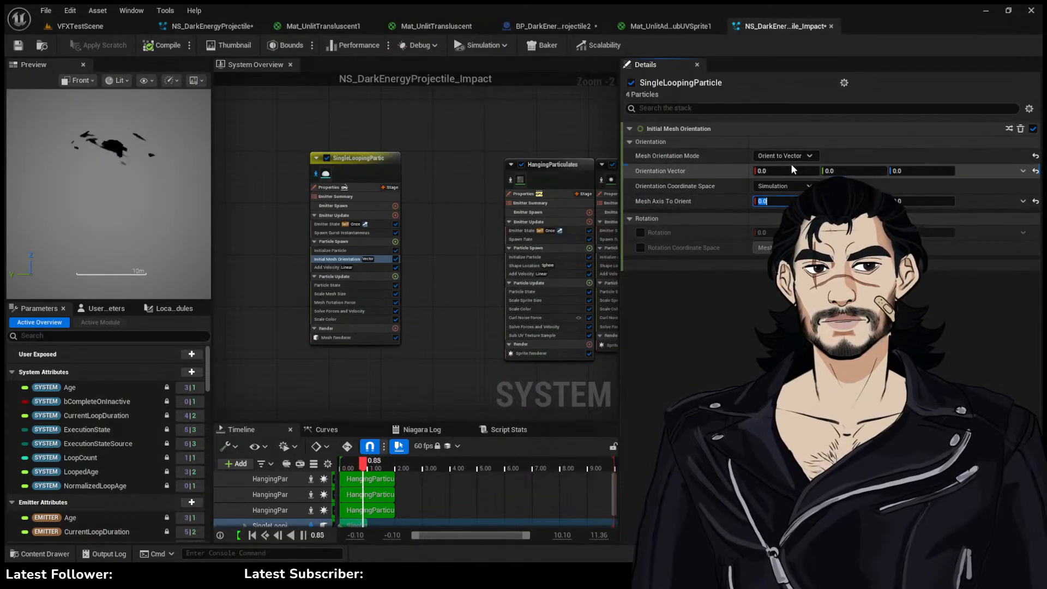
{"action": "left_click", "coordinate": [788, 167]}
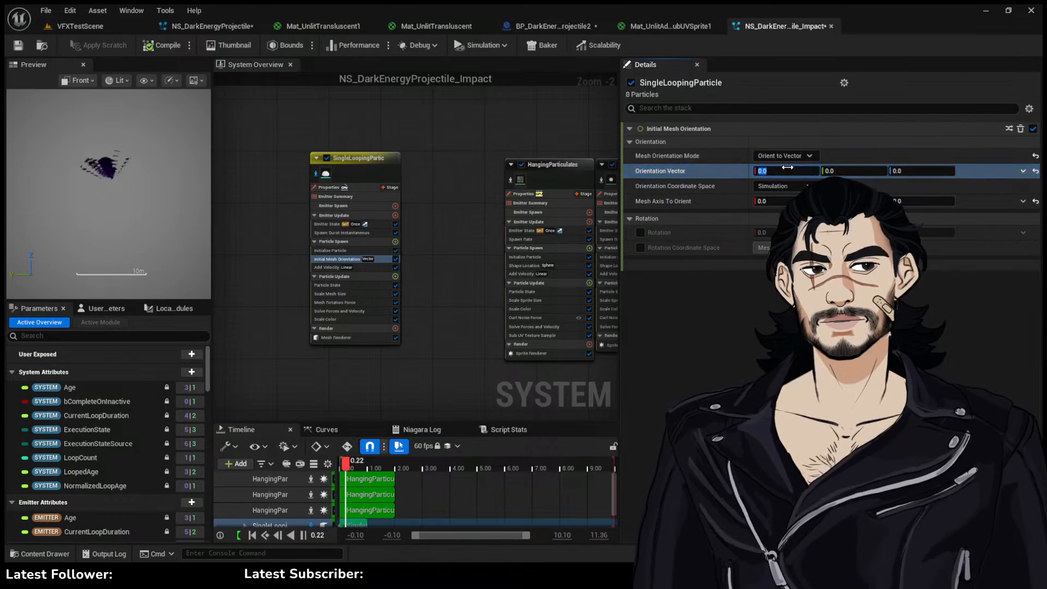
{"action": "type", "text": "1"}
{"action": "key", "text": "Return"}
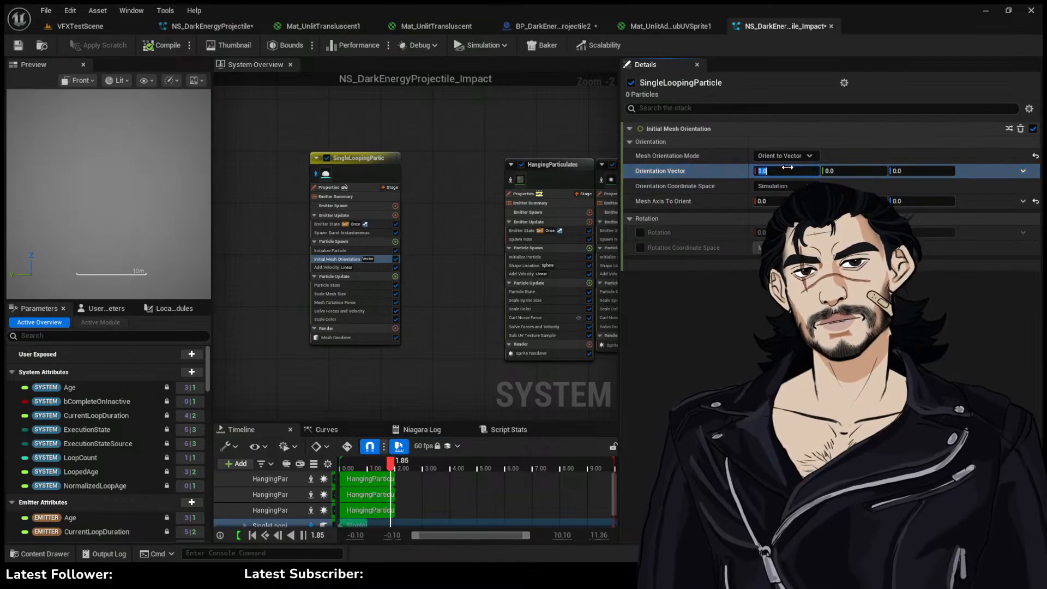
Set SingleLoopingParticle's Mesh Axis To Orient to Z 1 and X 0 in Initial Mesh Orientation
{"action": "left_click", "coordinate": [828, 186]}
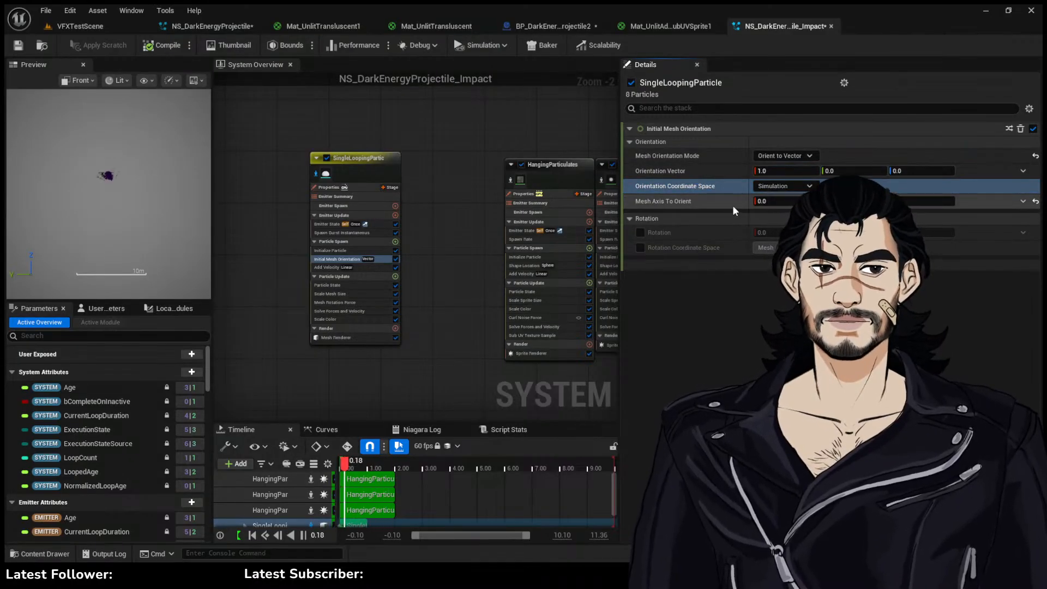
{"action": "left_click", "coordinate": [897, 200]}
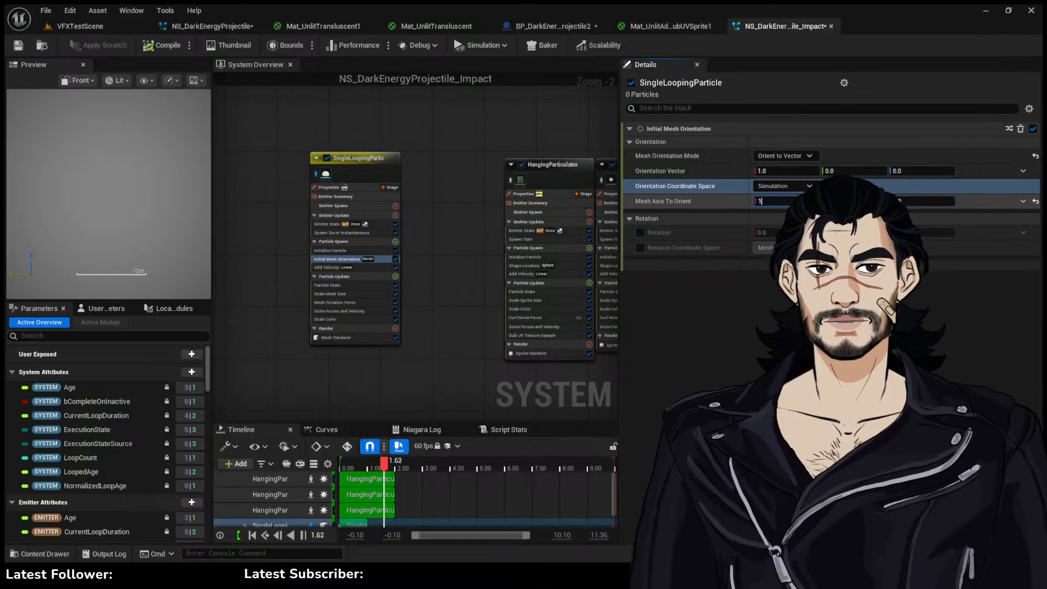
{"action": "left_click", "coordinate": [908, 201]}
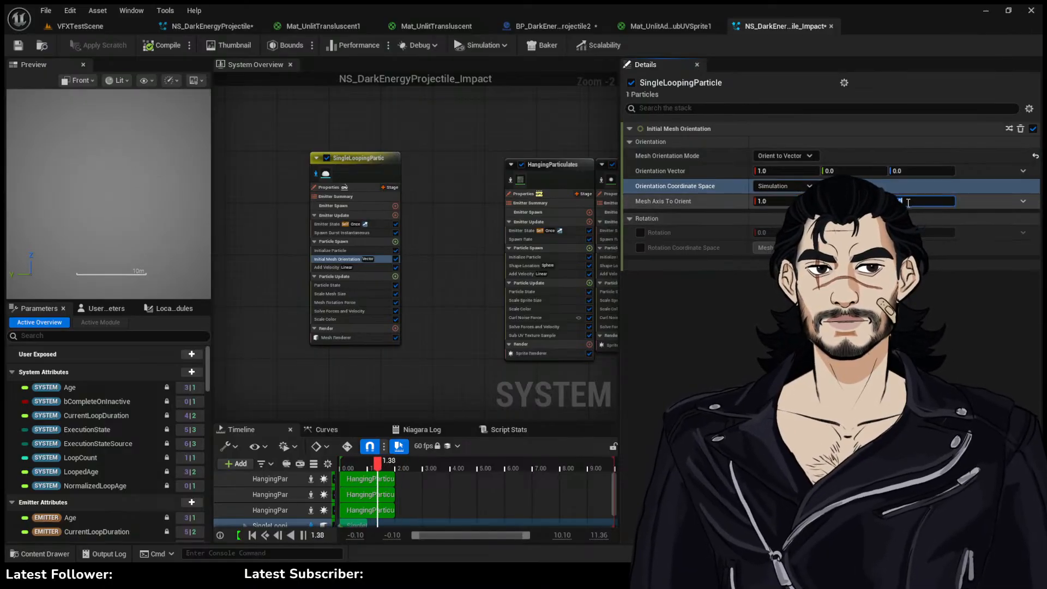
{"action": "left_click", "coordinate": [787, 200]}
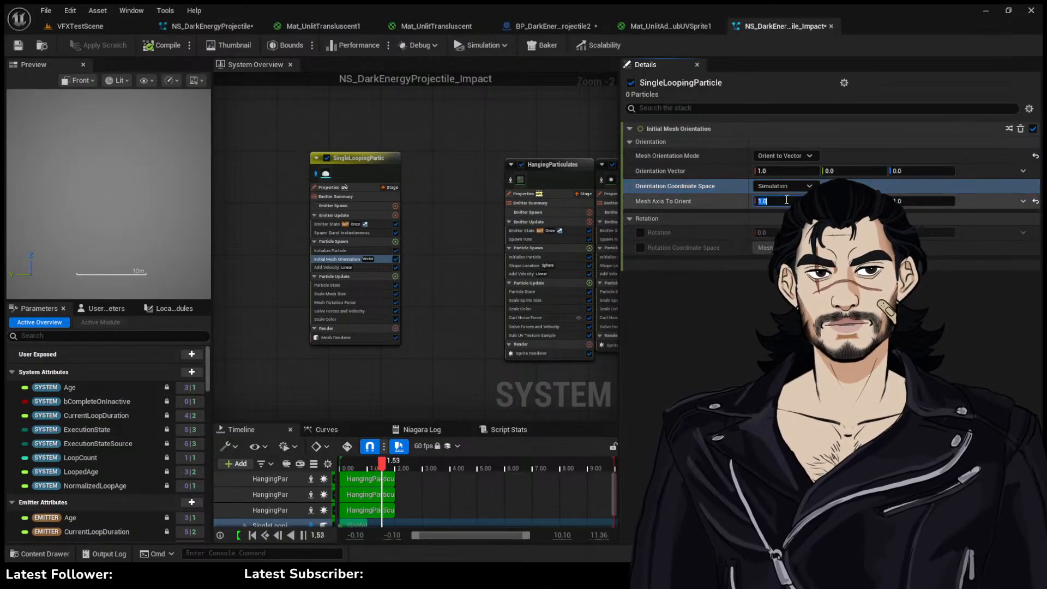
{"action": "type", "text": "0-"}
{"action": "key", "text": "BackSpace"}
{"action": "key", "text": "Return"}
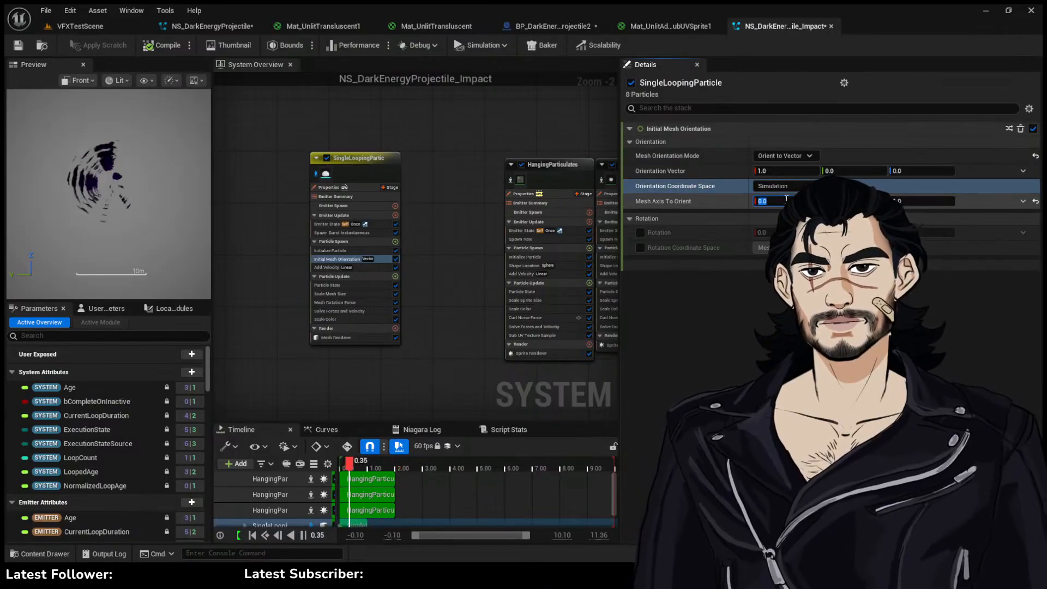
Set the X component of the Orientation Vector to -1 in Initial Mesh Orientation
{"action": "left_click", "coordinate": [785, 170]}
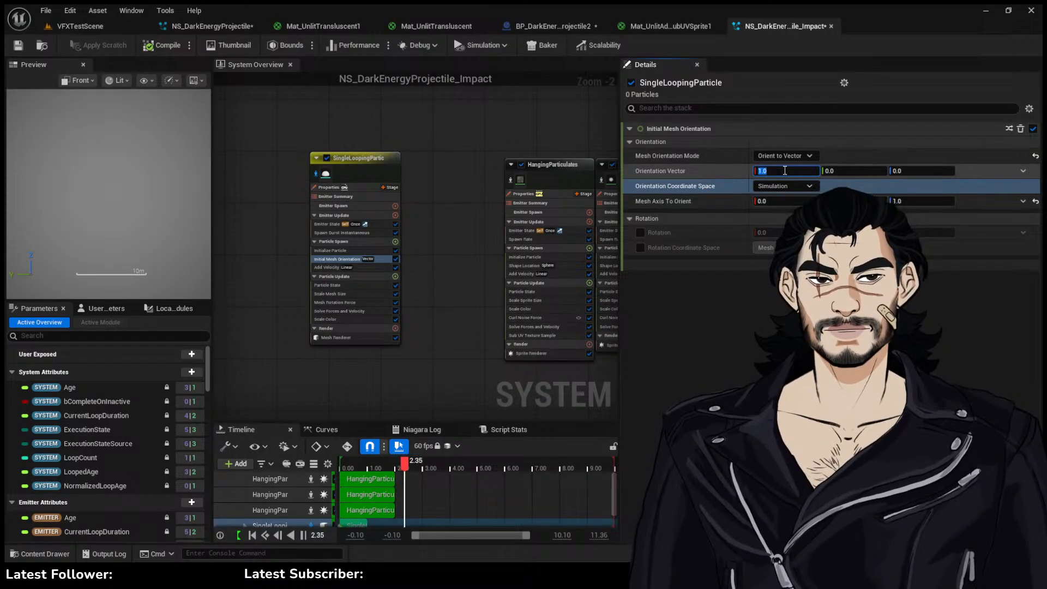
{"action": "type", "text": "-1"}
{"action": "key", "text": "Return"}
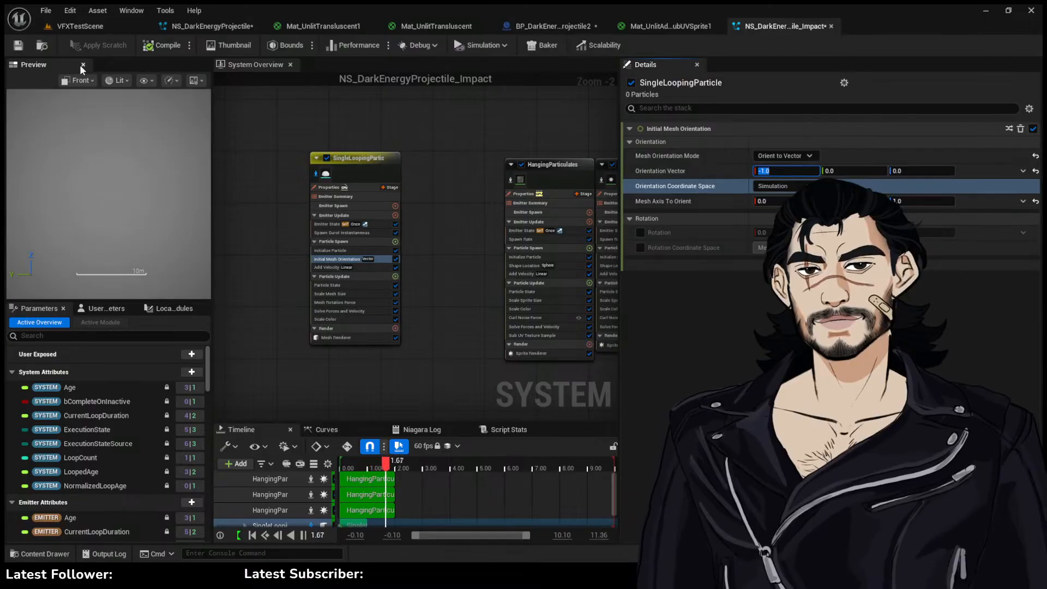
Raise SingleLoopingParticle's burst Spawn Count to 10 and switch Initialize Particle's Mesh Scale Mode from uniform to non-uniform scaling
{"action": "scroll", "coordinate": [360, 250], "scroll_direction": "up", "scroll_amount": 2}
{"action": "left_click", "coordinate": [359, 228]}
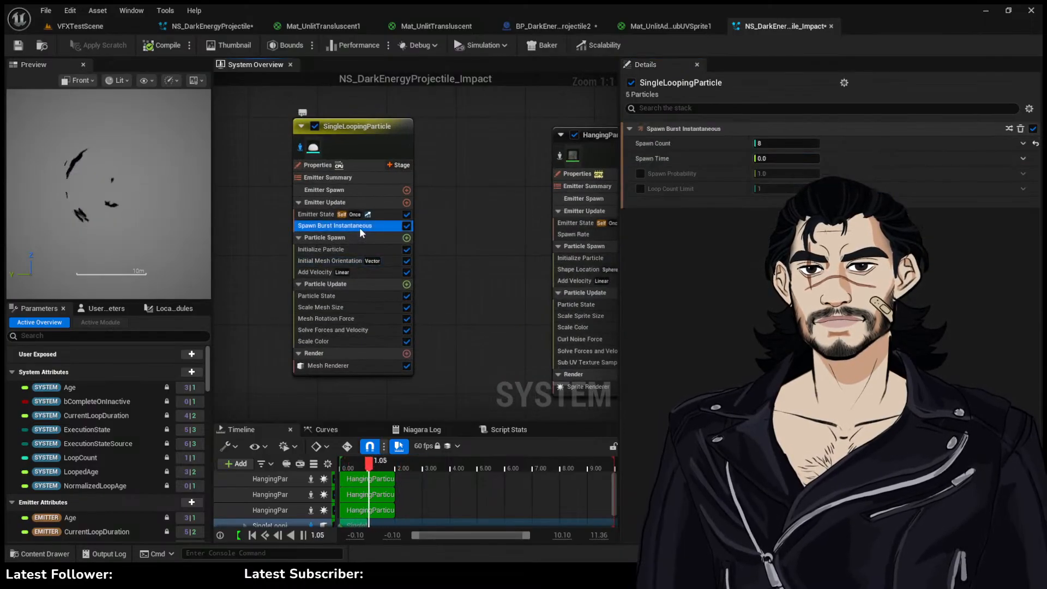
{"action": "left_click_drag", "start_coordinate": [775, 144], "coordinate": [782, 144]}
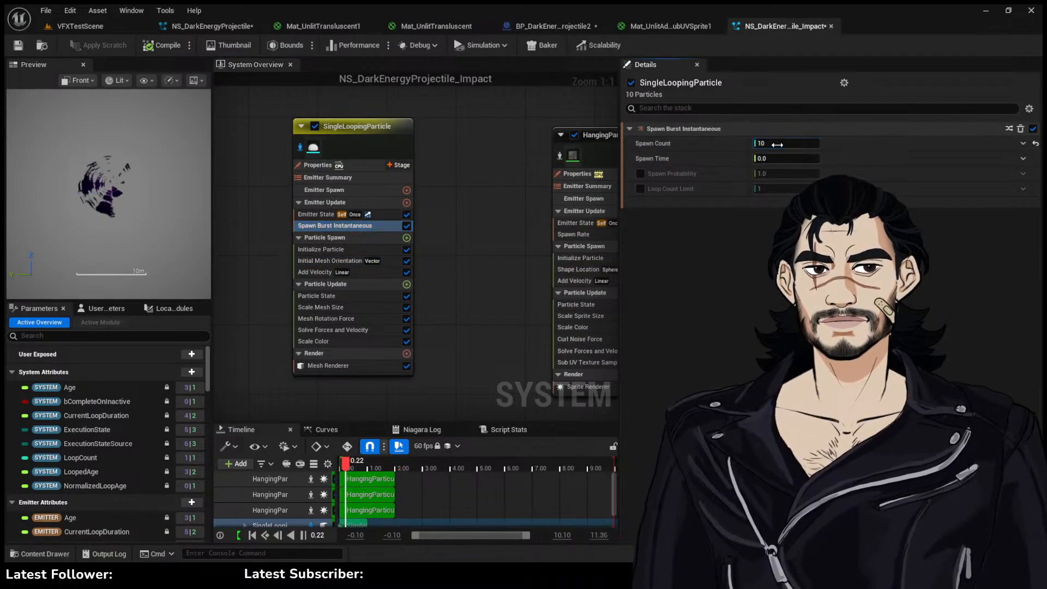
{"action": "left_click", "coordinate": [352, 250]}
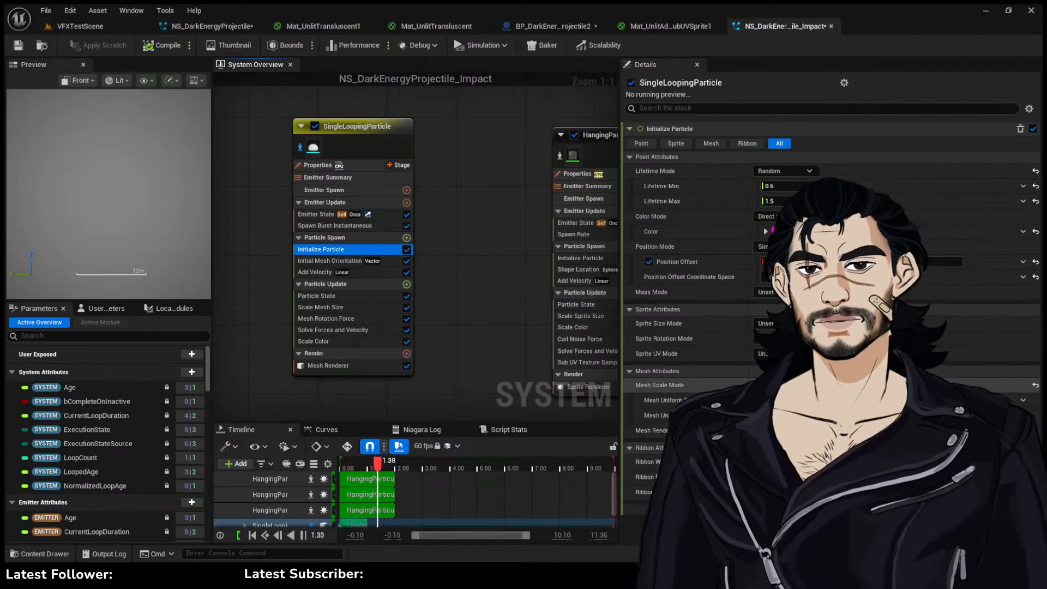
{"action": "left_click", "coordinate": [662, 385]}
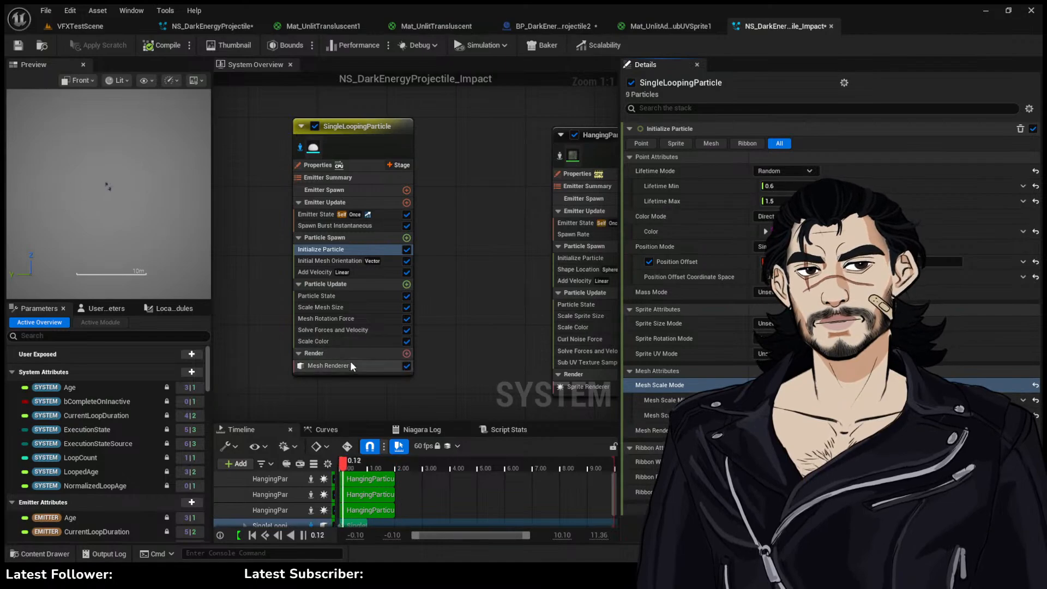
Assign NS_DarkEnergyProjectile_Impact to the first empty effect slot in BP_DarkEnergyProjectile2's class defaults and save the Blueprint
{"action": "left_click", "coordinate": [109, 28]}
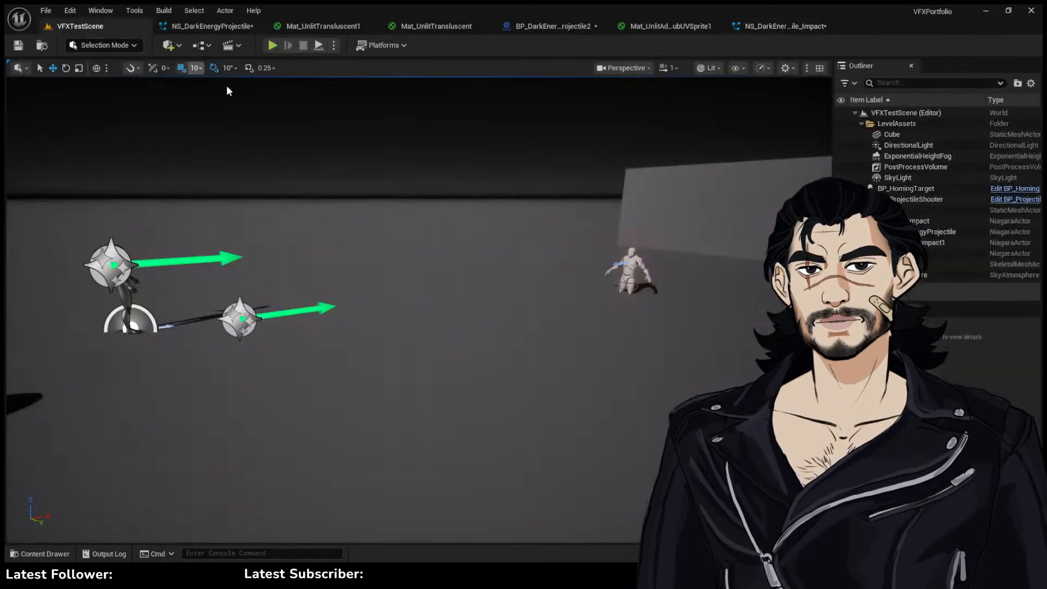
{"action": "left_click", "coordinate": [211, 26]}
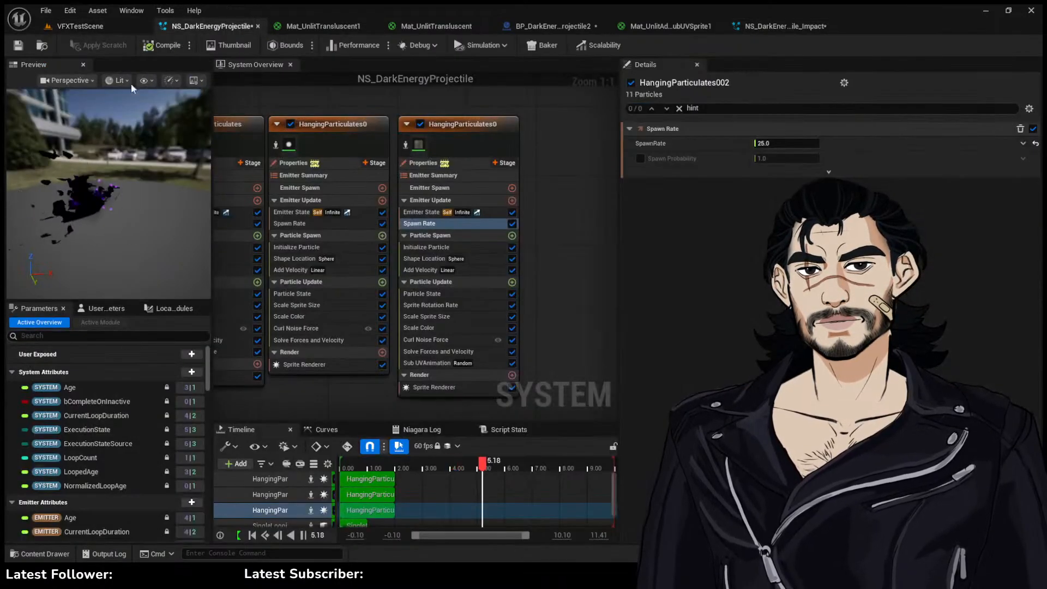
{"action": "left_click", "coordinate": [114, 28]}
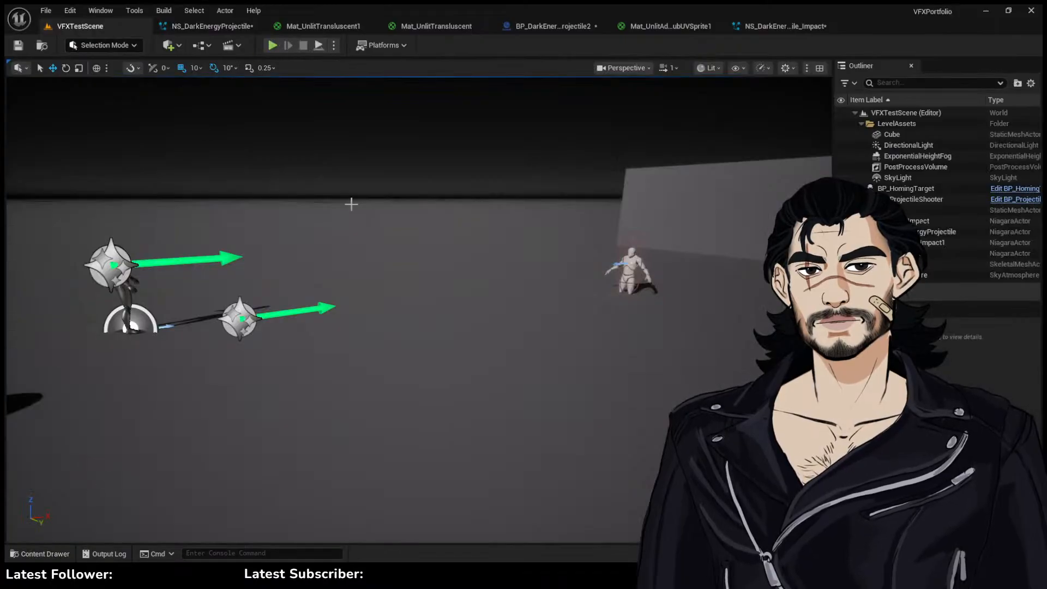
{"action": "left_click", "coordinate": [469, 25]}
{"action": "left_click", "coordinate": [584, 26]}
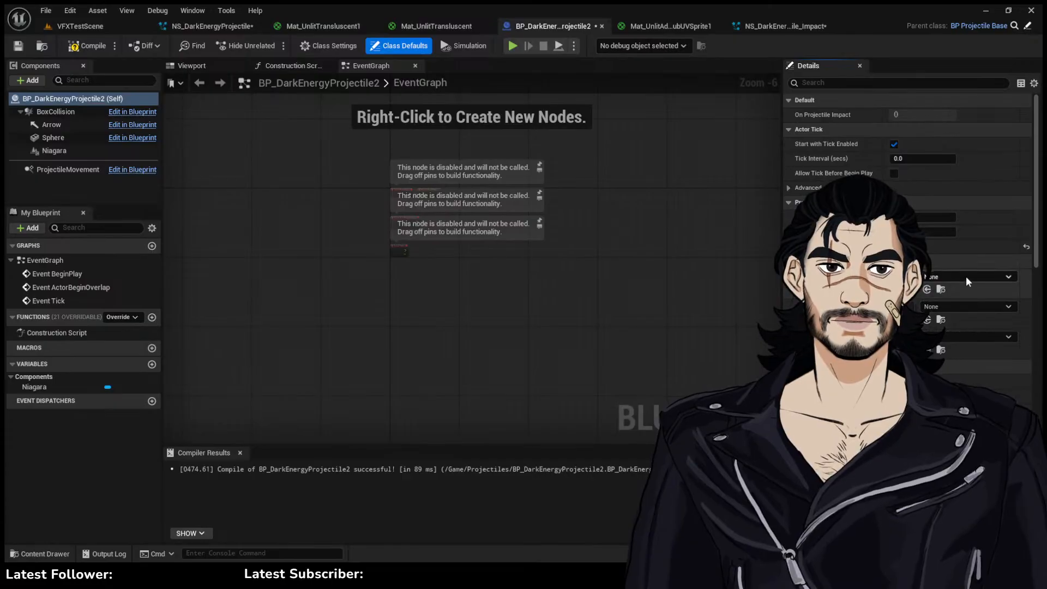
{"action": "left_click", "coordinate": [926, 289]}
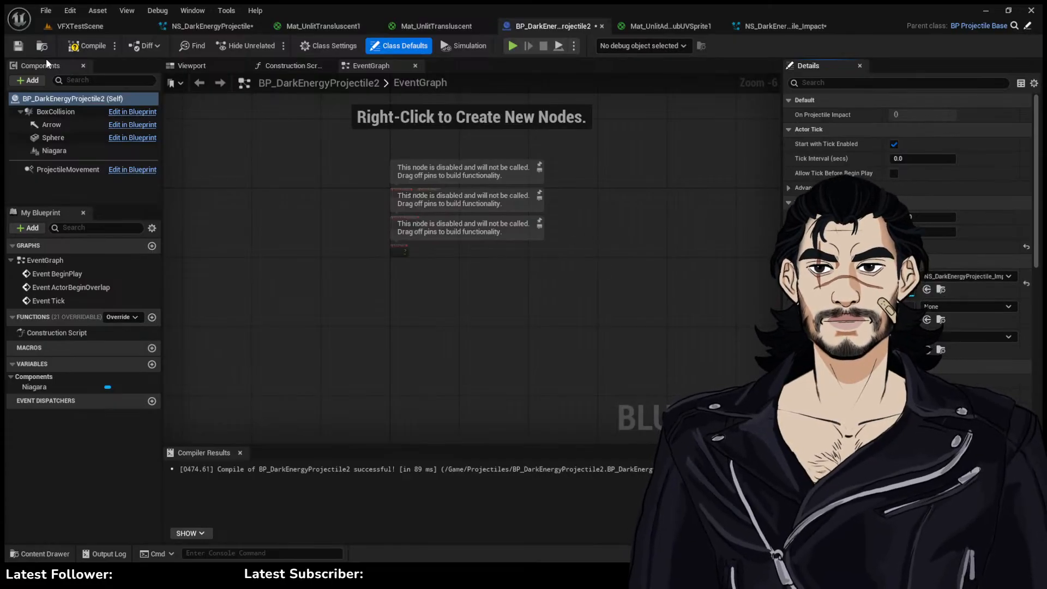
Play VFXTestScene to watch the projectile's impact effect, and return to the NS_DarkEnergyProjectile_Impact system
{"action": "left_click", "coordinate": [106, 24]}
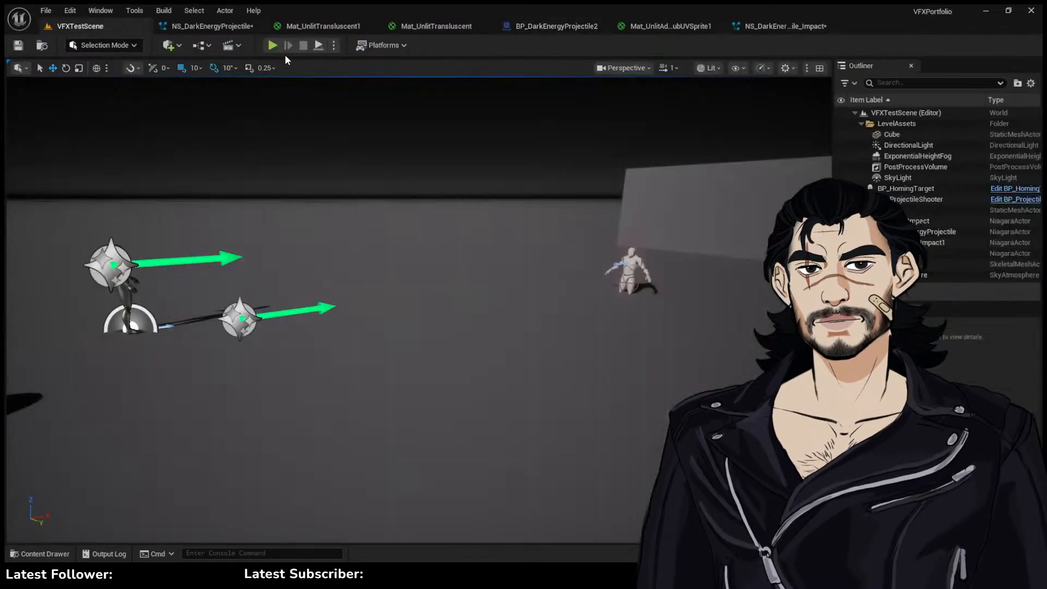
{"action": "left_click", "coordinate": [273, 45]}
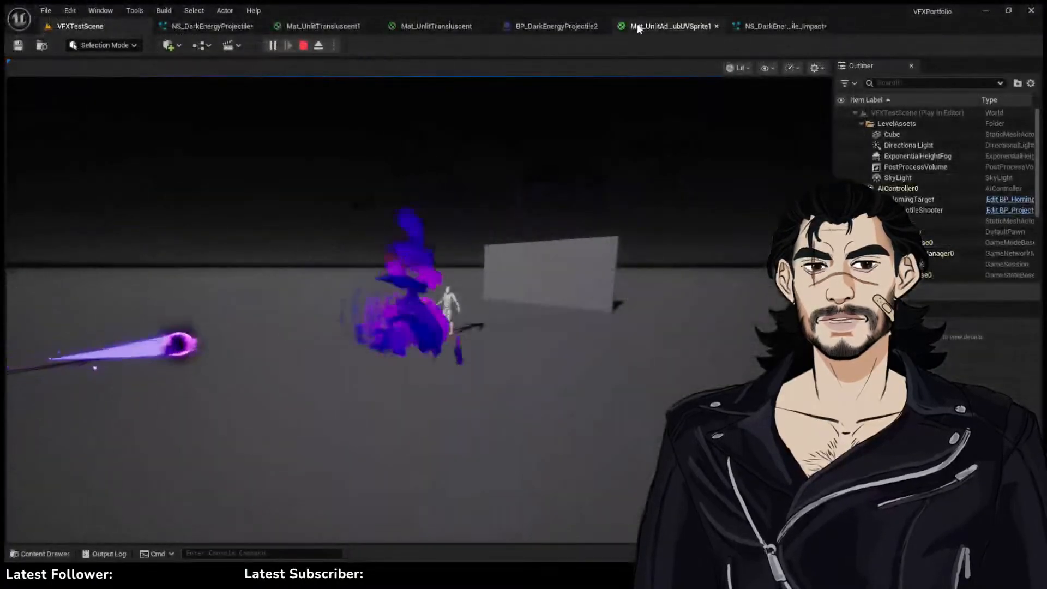
{"action": "left_click", "coordinate": [517, 27]}
{"action": "left_click", "coordinate": [428, 26]}
{"action": "left_click", "coordinate": [786, 25]}
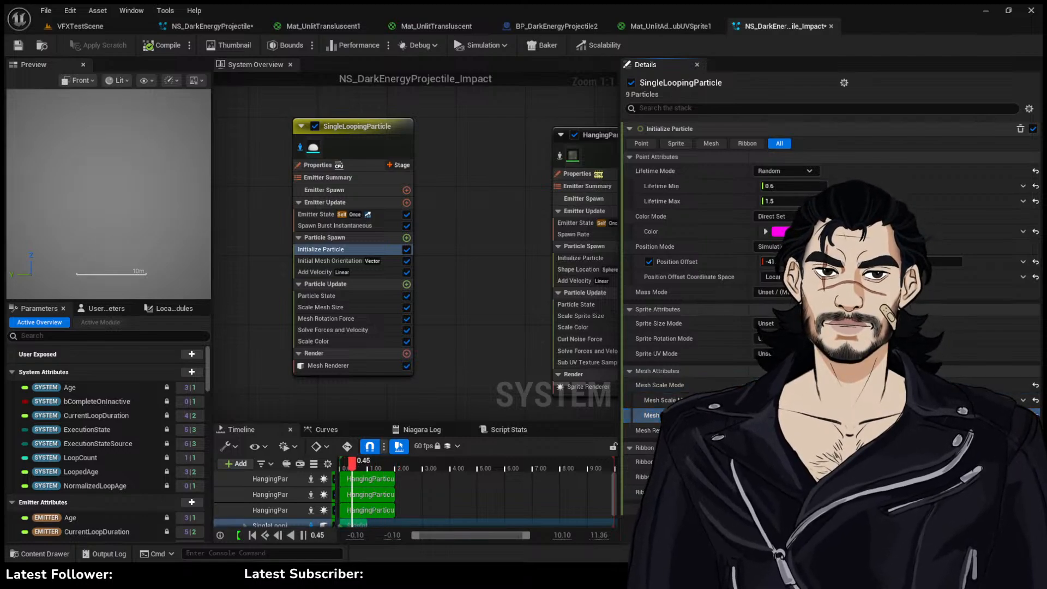
Look over the emitters in NS_DarkEnergyProjectile, close that system and go back to NS_DarkEnergyProjectile_Impact
{"action": "left_click", "coordinate": [91, 27]}
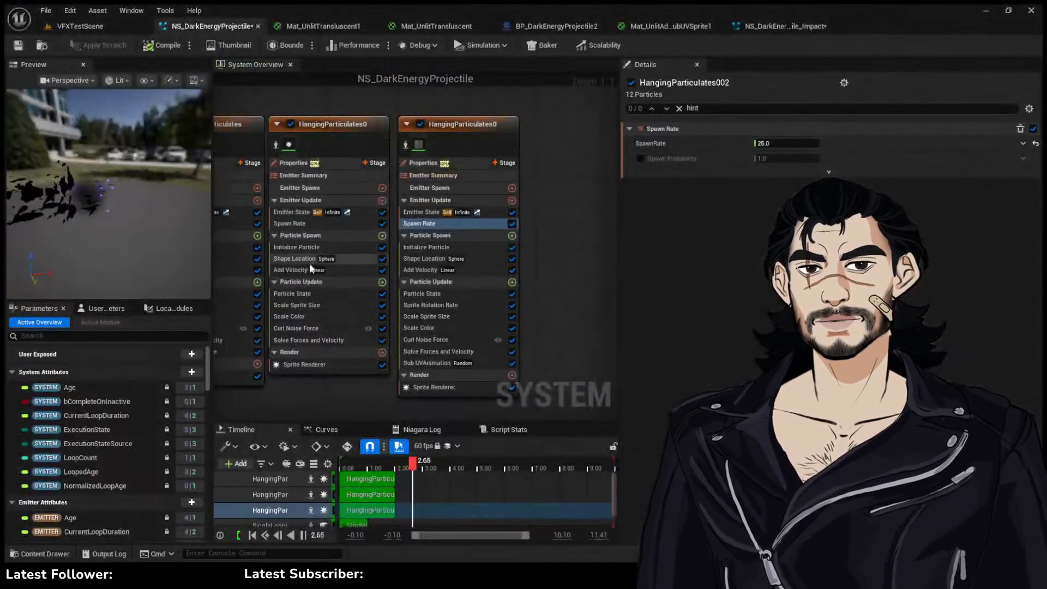
{"action": "right_click_drag", "start_coordinate": [562, 216], "coordinate": [932, 214]}
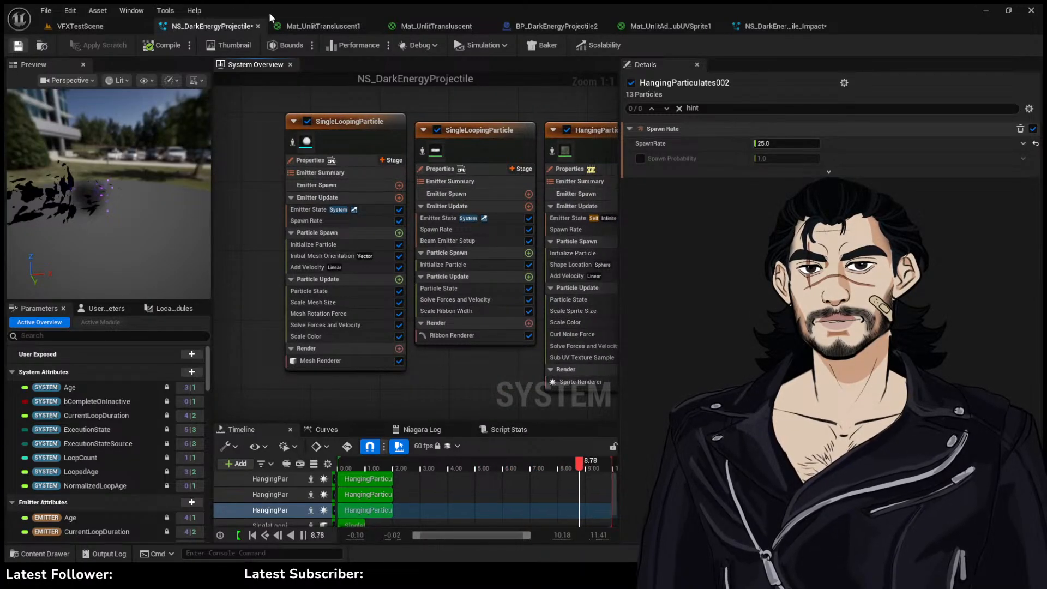
{"action": "left_click", "coordinate": [258, 26]}
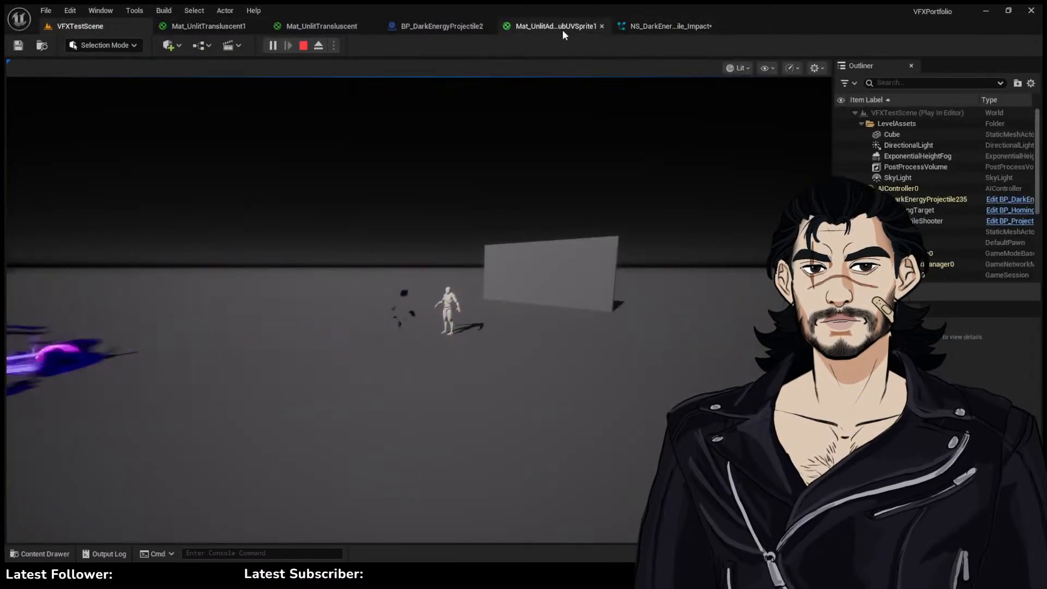
{"action": "left_click", "coordinate": [561, 29]}
{"action": "left_click", "coordinate": [673, 28]}
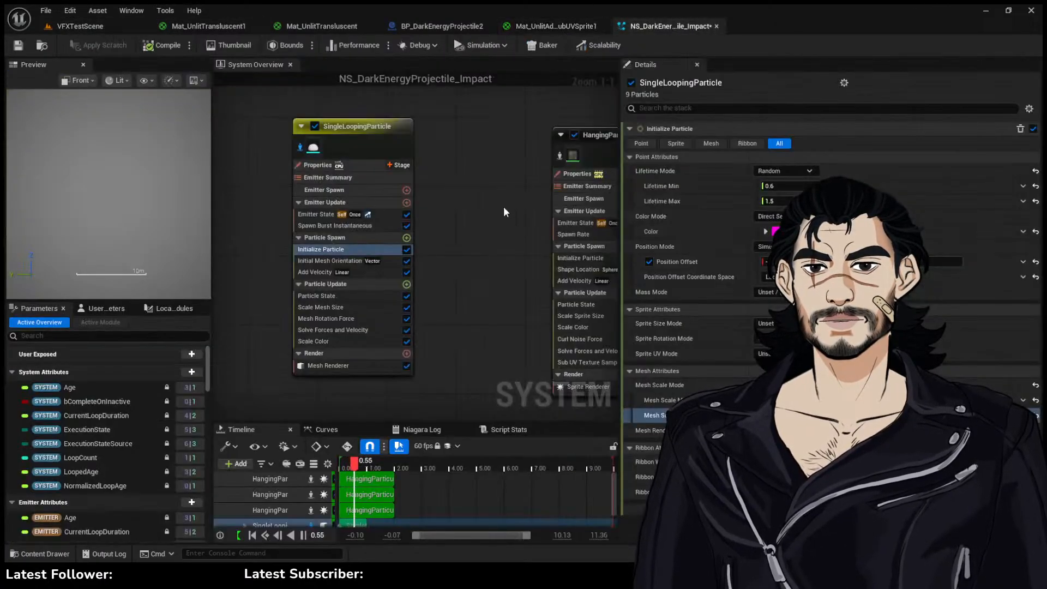
Set SingleLoopingParticle's Lifetime Min to 0.2 and Lifetime Max to 0.4 in Initialize Particle
{"action": "right_click_drag", "start_coordinate": [504, 207], "coordinate": [337, 213]}
{"action": "right_click_drag", "start_coordinate": [524, 173], "coordinate": [435, 145]}
{"action": "right_click_drag", "start_coordinate": [514, 108], "coordinate": [600, 135]}
{"action": "left_click", "coordinate": [805, 185]}
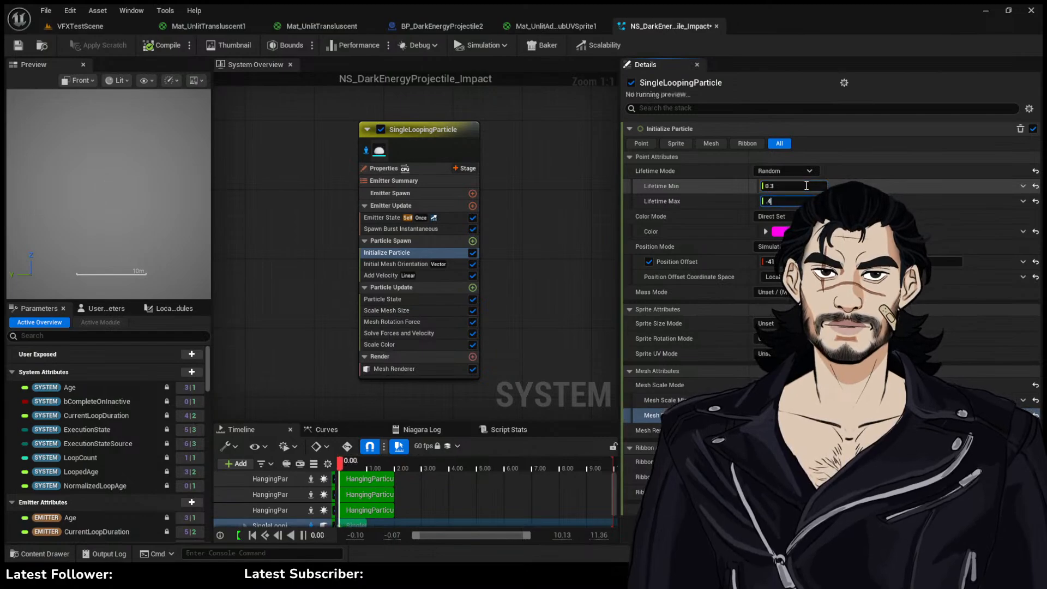
{"action": "left_click", "coordinate": [805, 185]}
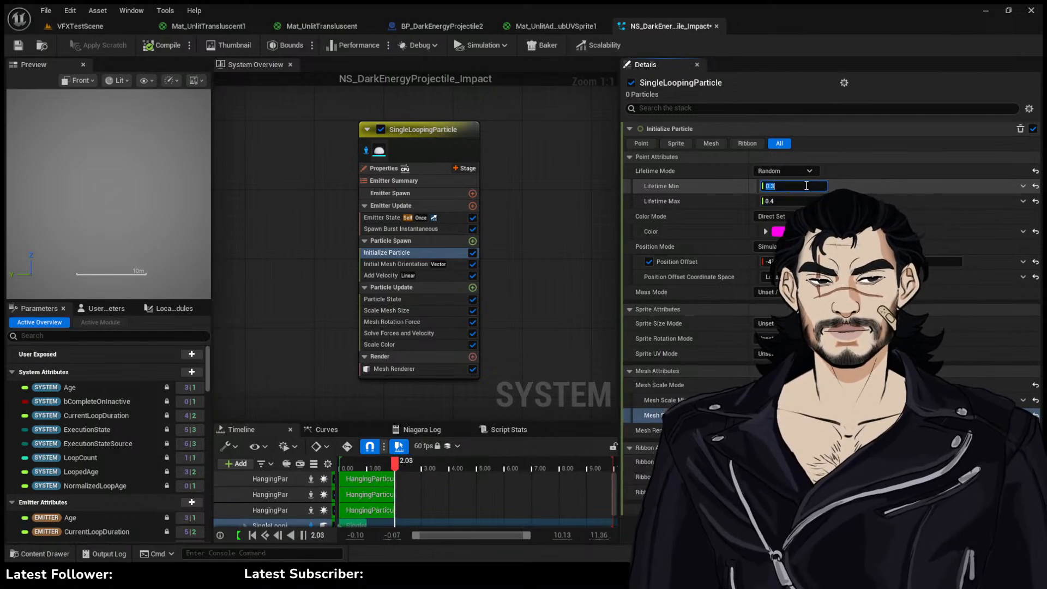
{"action": "type", "text": "0.2"}
{"action": "key", "text": "Return"}
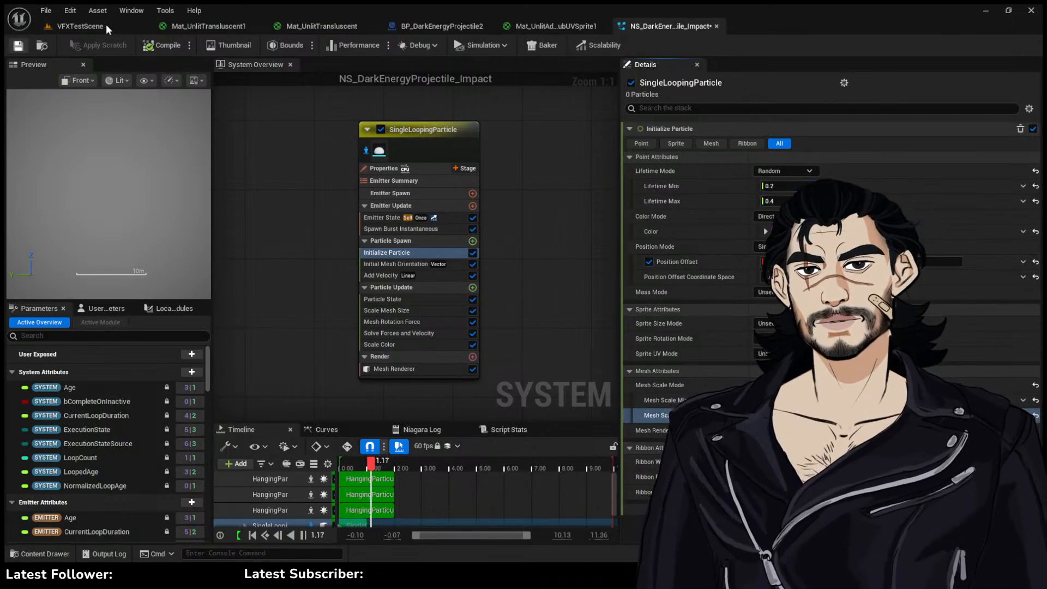
Set SingleLoopingParticle's Lifetime Min to 0.3 and Lifetime Max to 0.6 in Initialize Particle, previewing the impact in VFXTestScene
{"action": "left_click", "coordinate": [106, 24]}
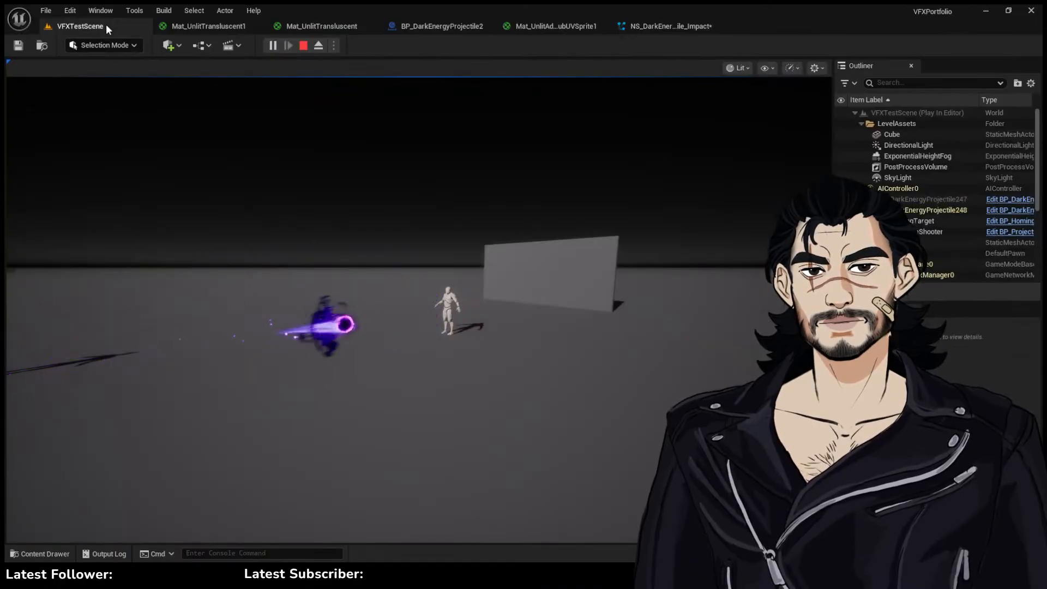
{"action": "left_click", "coordinate": [668, 27]}
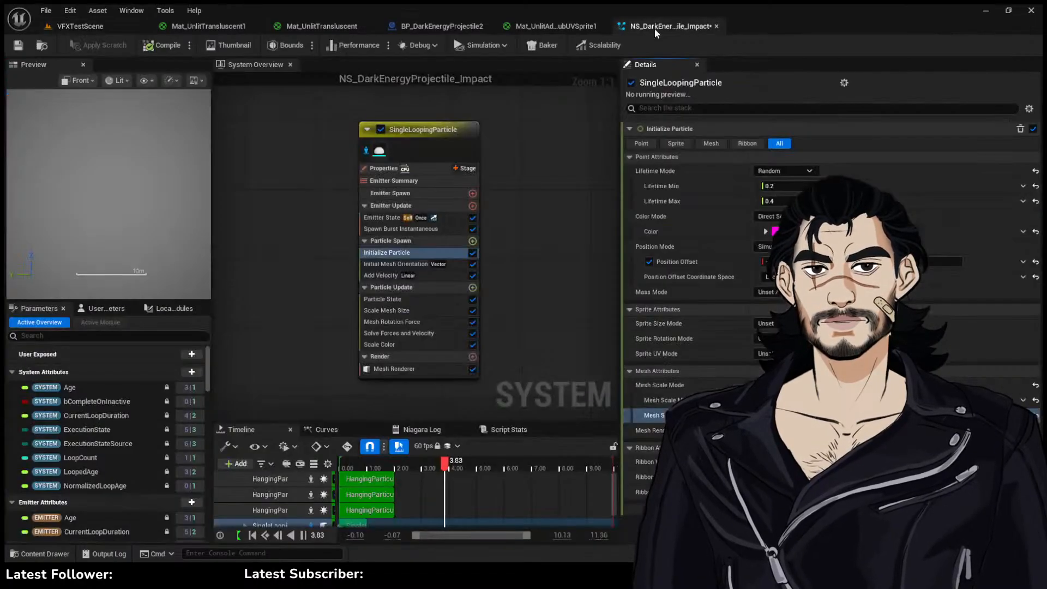
{"action": "left_click", "coordinate": [779, 200]}
{"action": "type", "text": "0.6"}
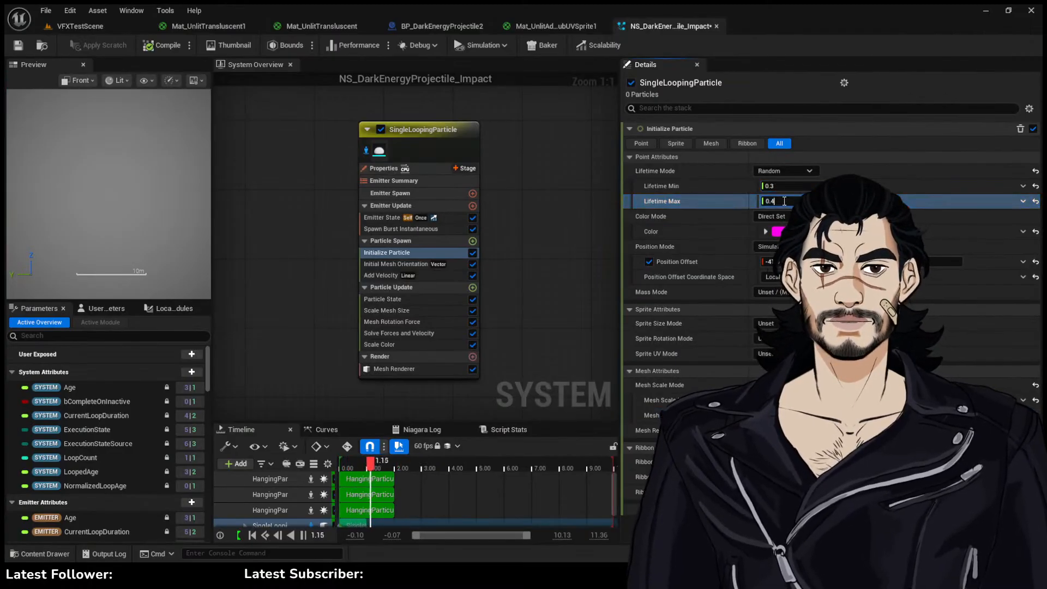
{"action": "left_click", "coordinate": [110, 21]}
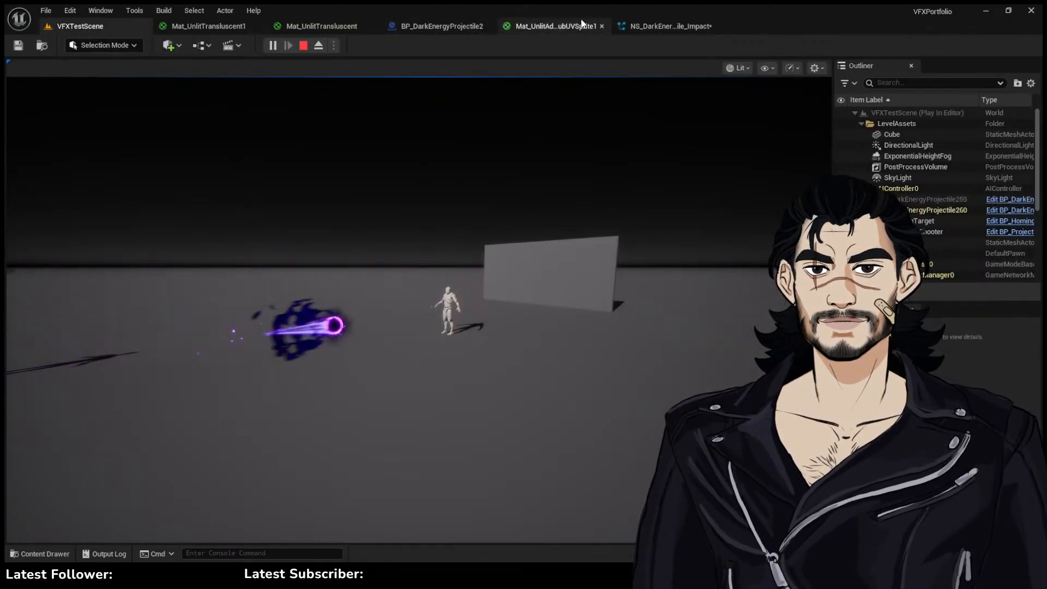
{"action": "left_click", "coordinate": [639, 26]}
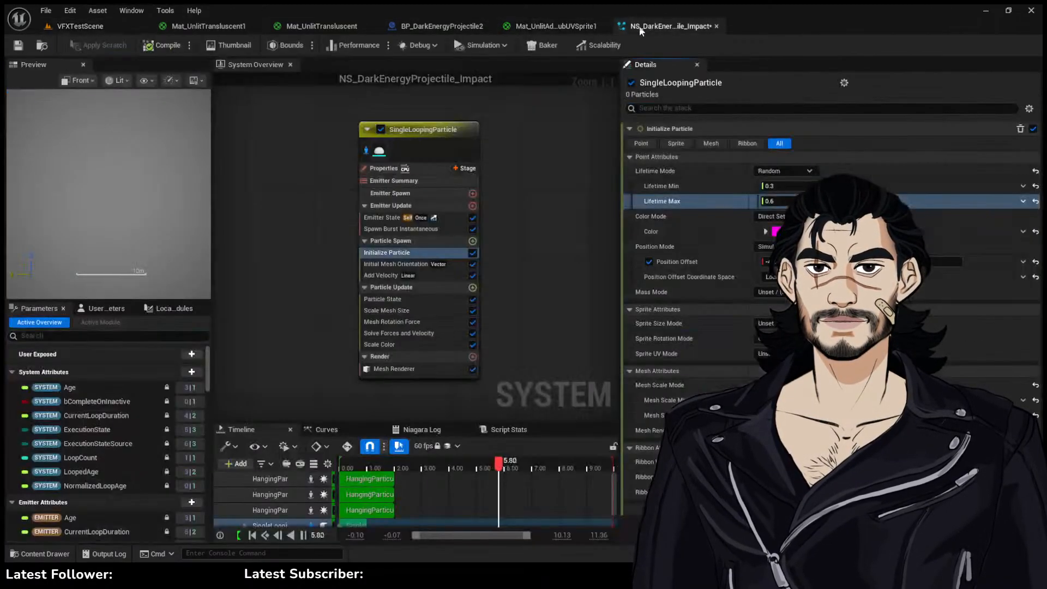
Apply a different preset shape to the Scale Mesh Size scale curve and watch the impact in VFXTestScene
{"action": "left_click", "coordinate": [421, 309]}
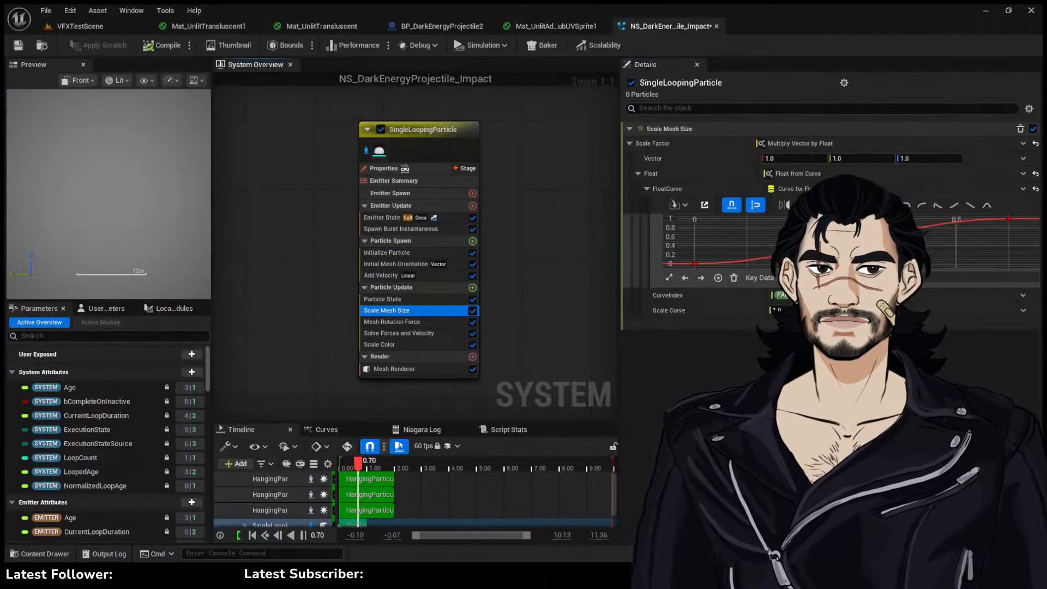
{"action": "left_click", "coordinate": [873, 205]}
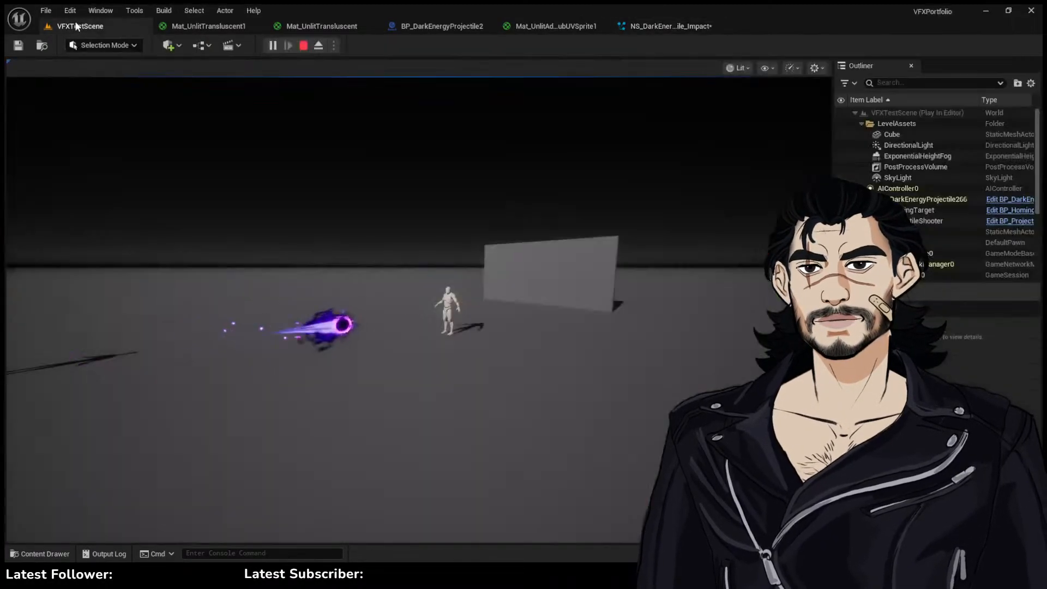
{"action": "left_click", "coordinate": [83, 26]}
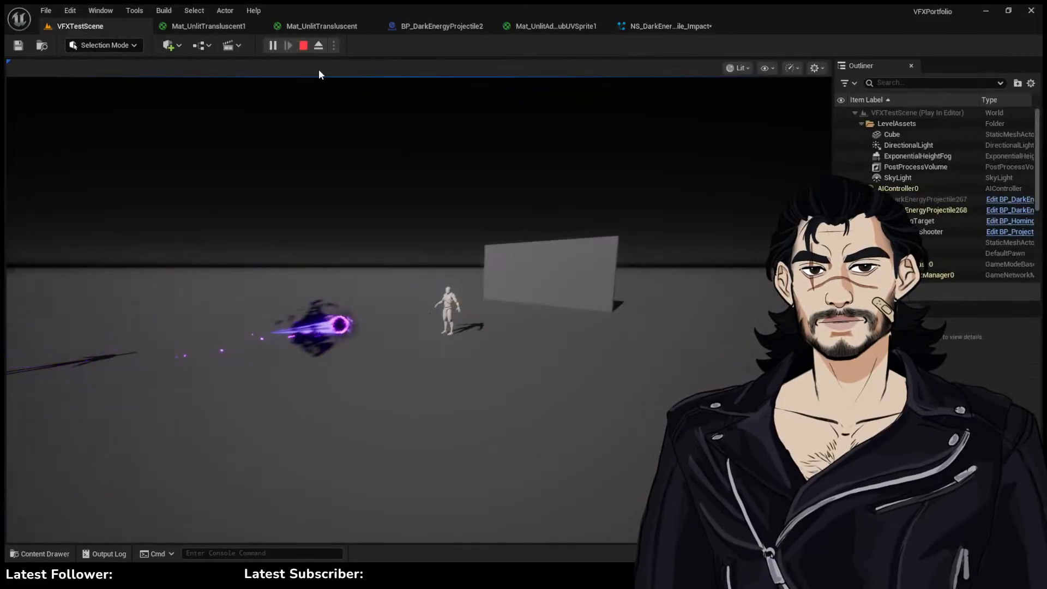
{"action": "left_click", "coordinate": [479, 227]}
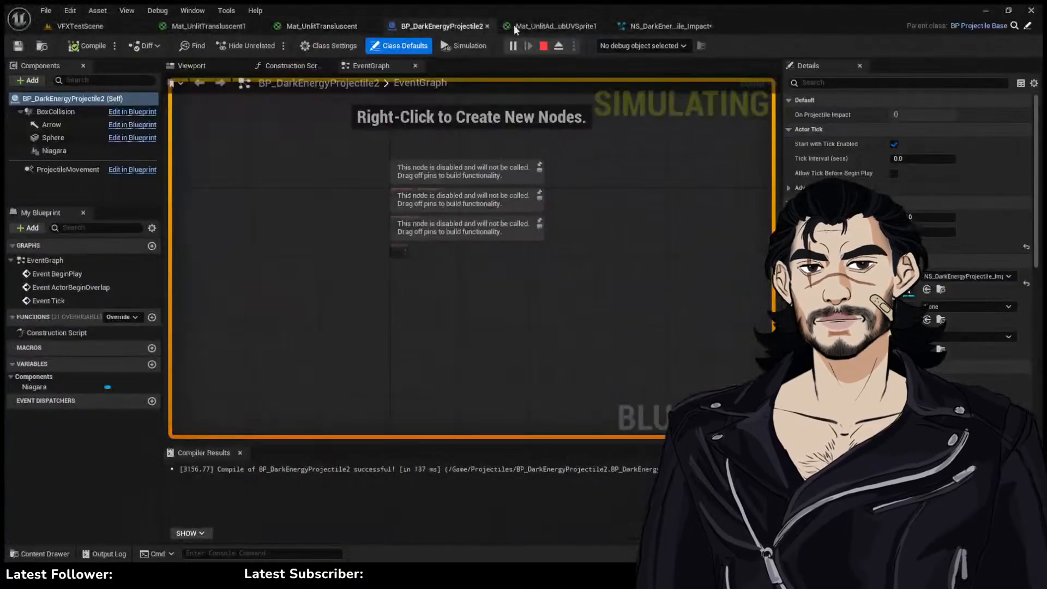
Bring NS_DarkEnergyProjectile_Impact forward and place its document directly beside VFXTestScene among the open editors
{"action": "left_click", "coordinate": [589, 27]}
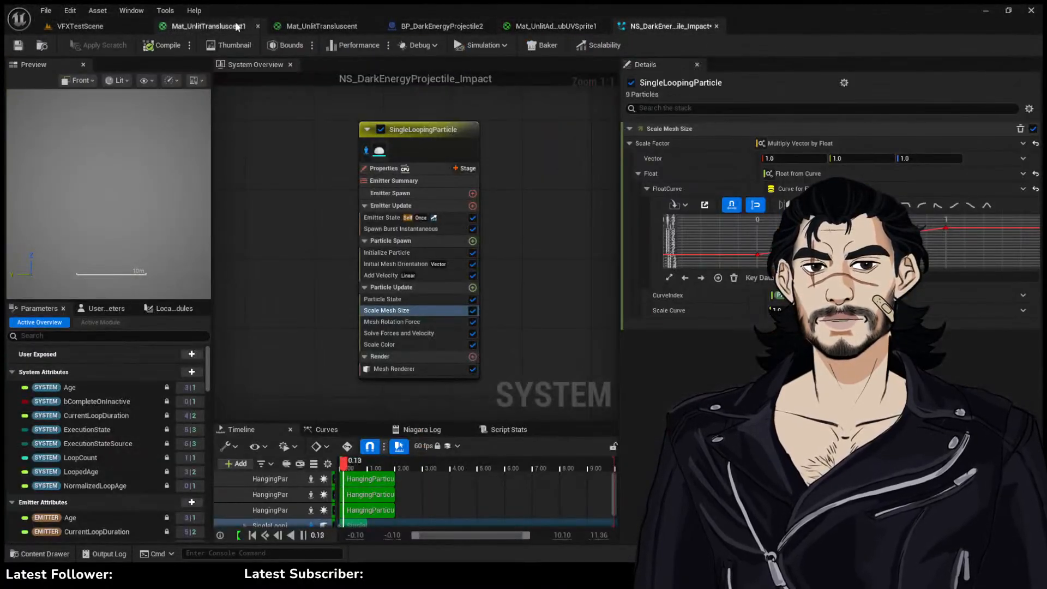
{"action": "left_click", "coordinate": [234, 25]}
{"action": "left_click", "coordinate": [456, 28]}
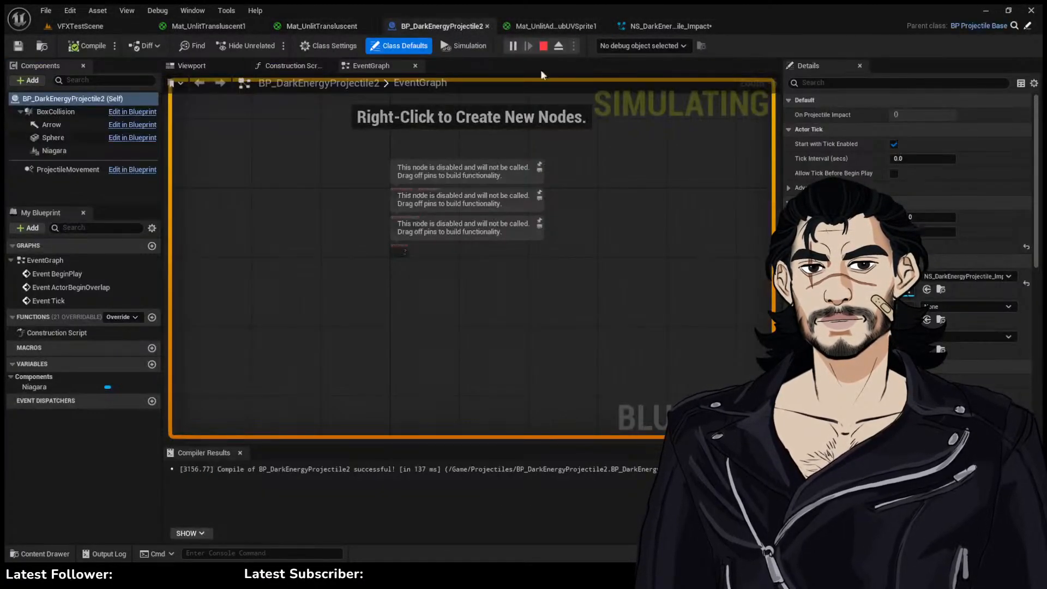
{"action": "left_click", "coordinate": [557, 27]}
{"action": "left_click", "coordinate": [668, 26]}
{"action": "left_click_drag", "start_coordinate": [670, 26], "coordinate": [244, 25]}
Disable Position Offset in SingleLoopingParticle's Initialize Particle module and check the impact in VFXTestScene
{"action": "right_click_drag", "start_coordinate": [297, 178], "coordinate": [368, 178]}
{"action": "left_click", "coordinate": [479, 253]}
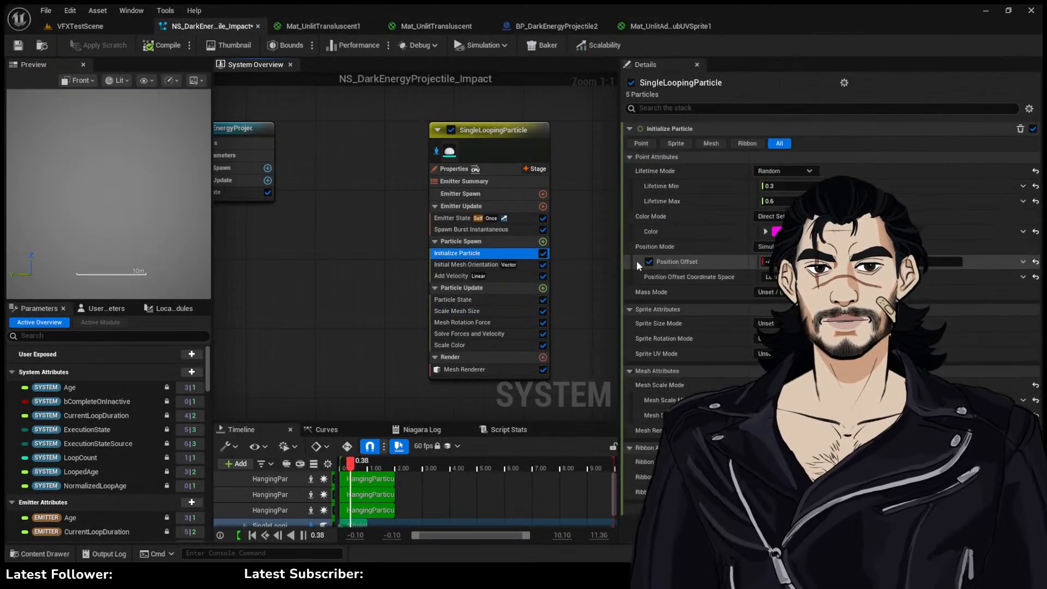
{"action": "left_click", "coordinate": [137, 29]}
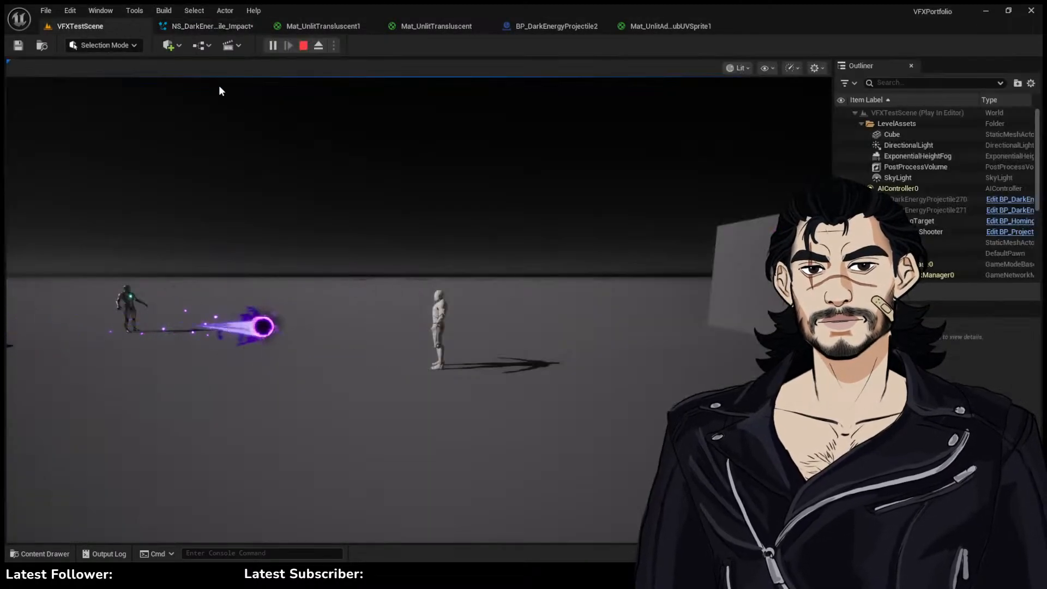
{"action": "left_click", "coordinate": [653, 29]}
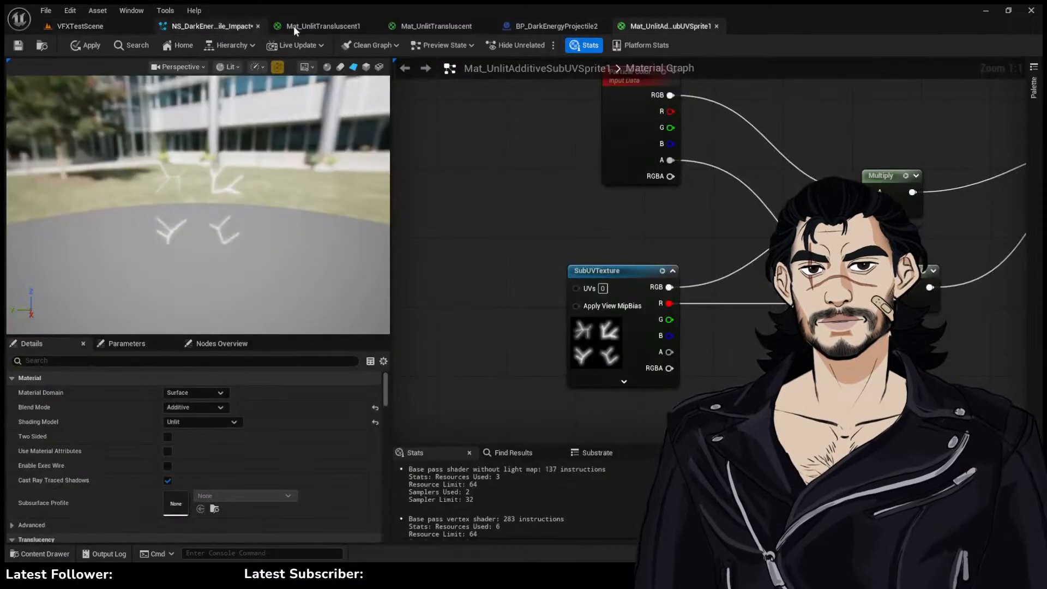
{"action": "left_click", "coordinate": [557, 26]}
{"action": "left_click", "coordinate": [210, 26]}
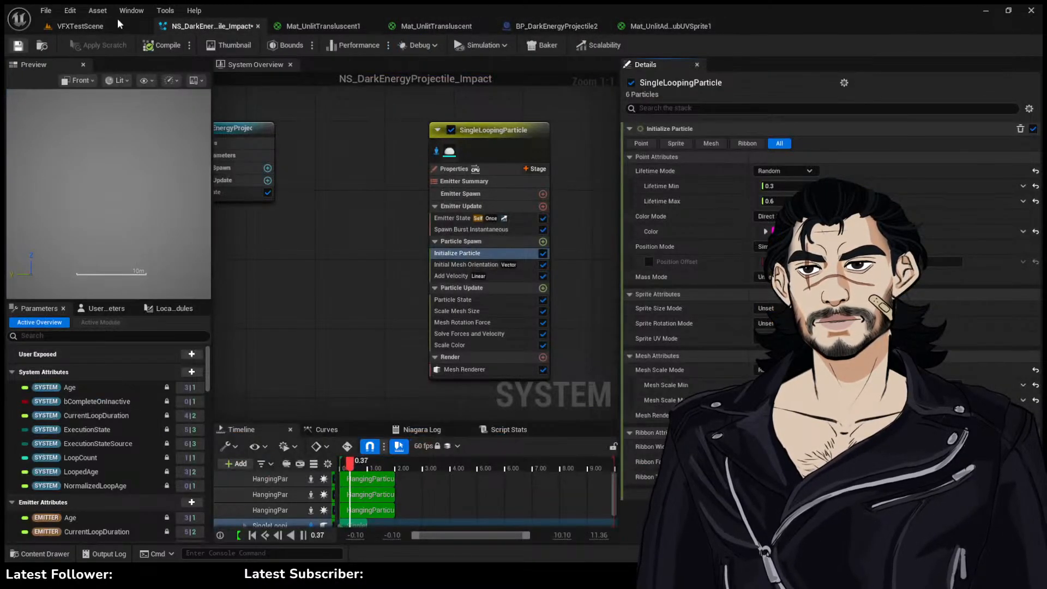
{"action": "left_click", "coordinate": [101, 24]}
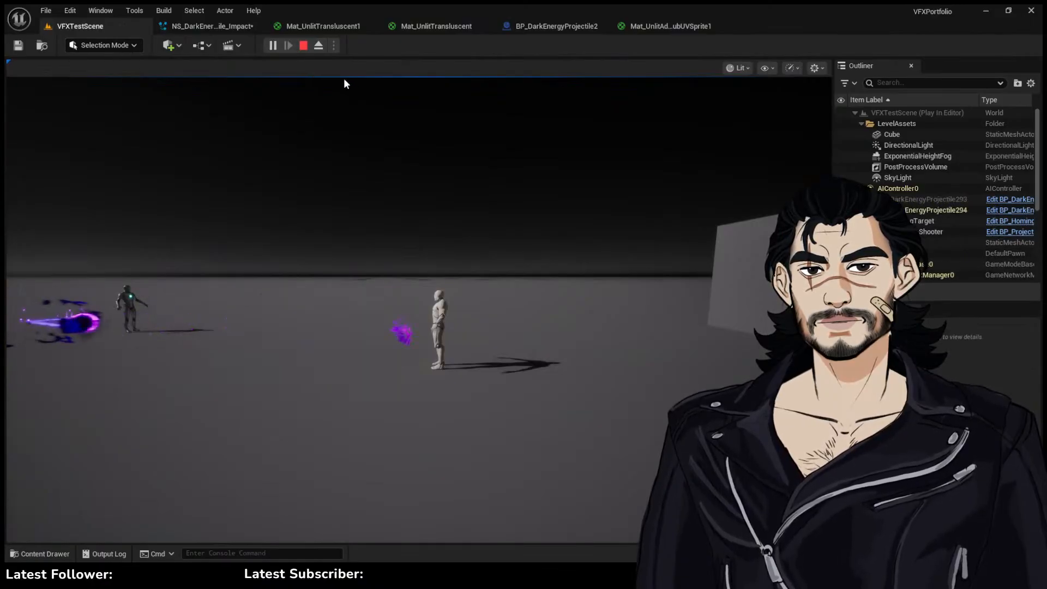
{"action": "left_click", "coordinate": [231, 27]}
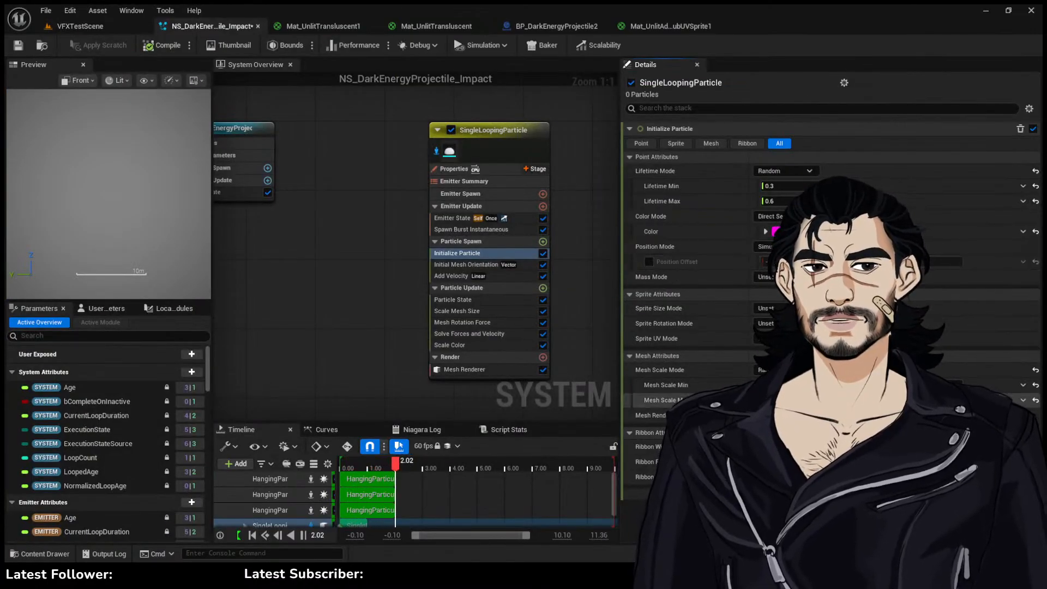
Set the X component of Initial Mesh Orientation's Orientation Vector to 1 and watch the impact in VFXTestScene
{"action": "left_click", "coordinate": [476, 264]}
{"action": "left_click", "coordinate": [780, 171]}
{"action": "type", "text": "1"}
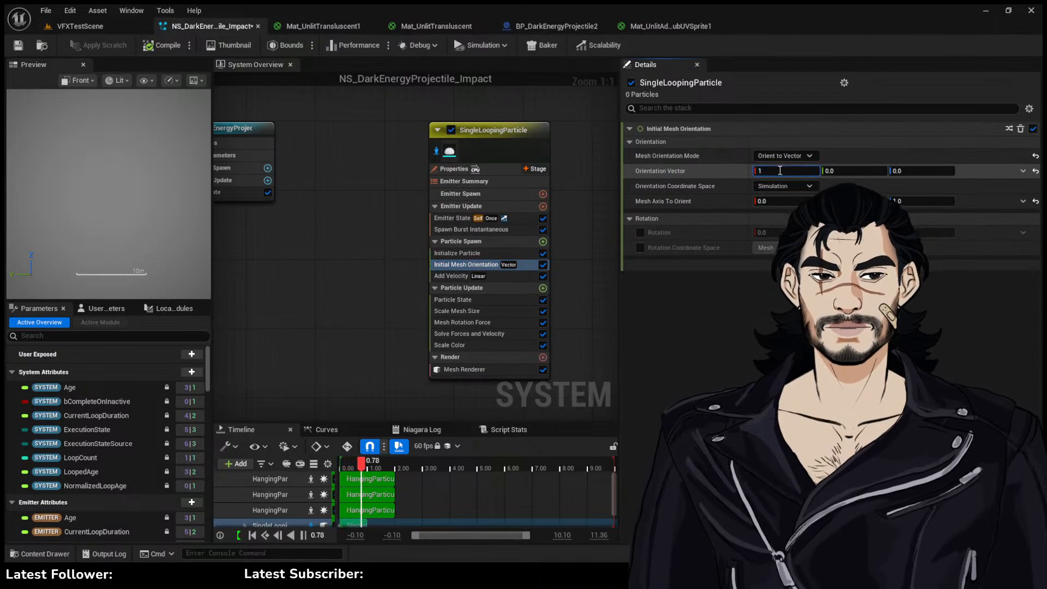
{"action": "left_click", "coordinate": [129, 27]}
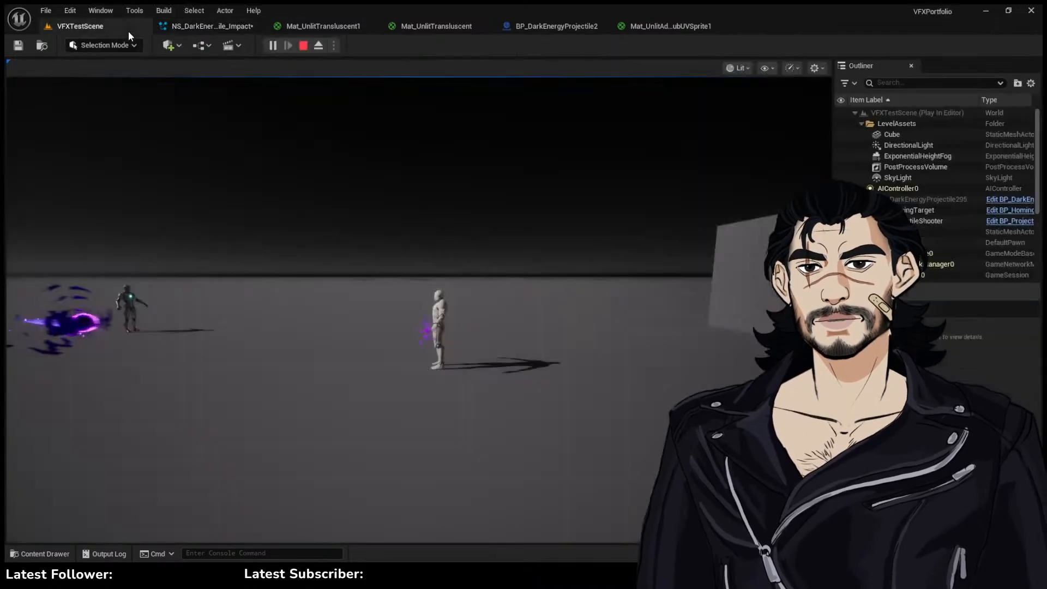
{"action": "left_click", "coordinate": [462, 267]}
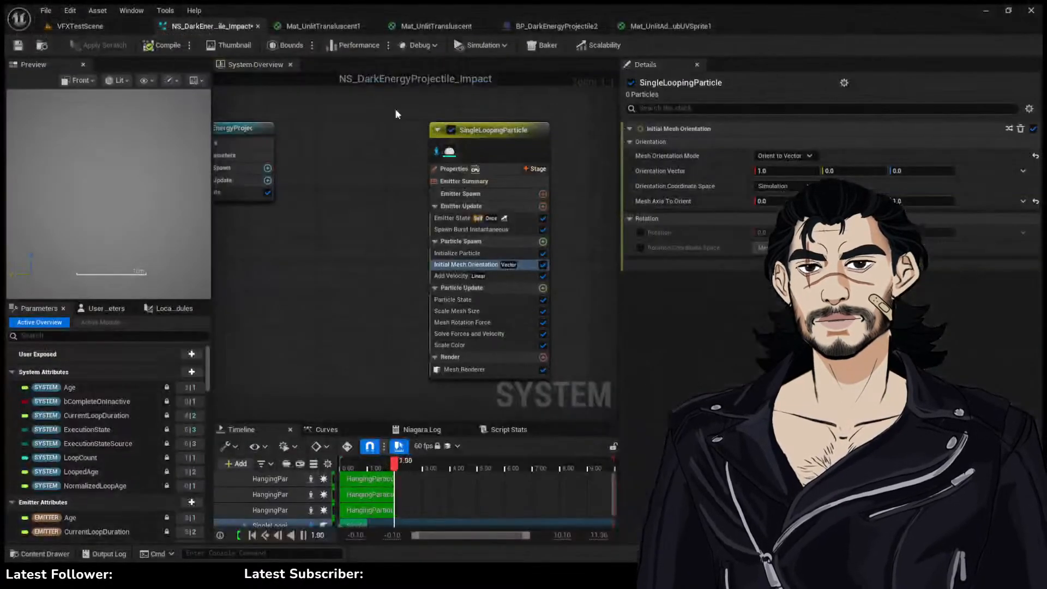
Adjust Mesh Scale Max in SingleLoopingParticle's Initialize Particle module and check the impact size in VFXTestScene
{"action": "left_click", "coordinate": [486, 305]}
{"action": "left_click", "coordinate": [480, 230]}
{"action": "left_click", "coordinate": [486, 267]}
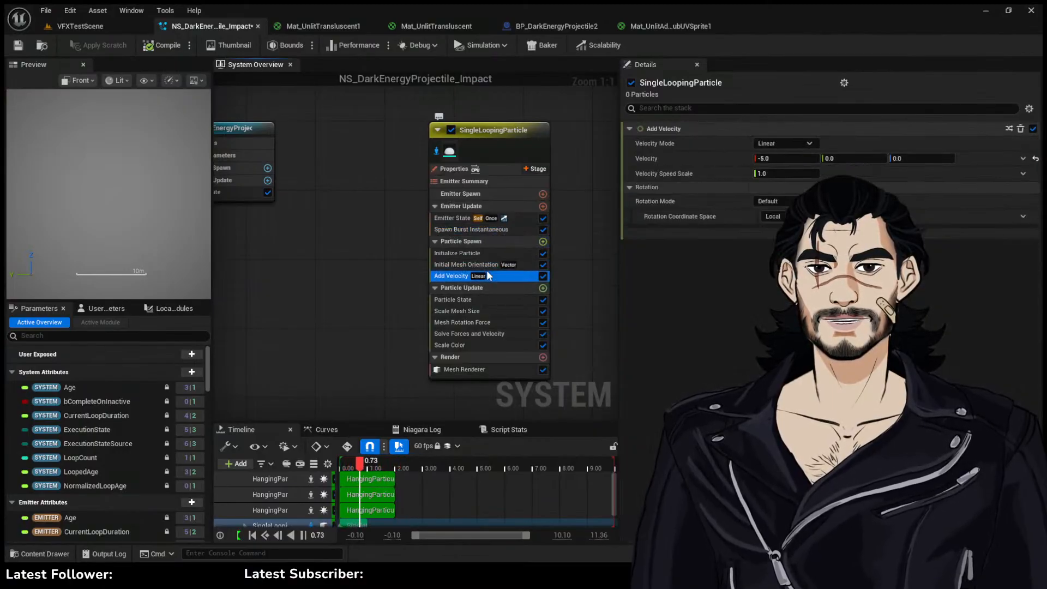
{"action": "left_click", "coordinate": [470, 253]}
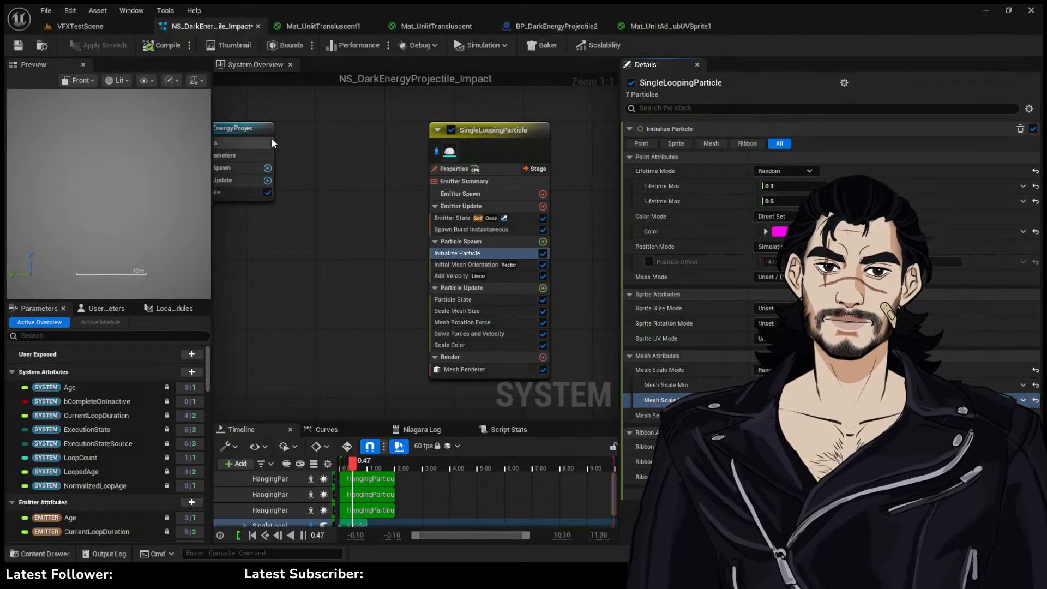
{"action": "left_click", "coordinate": [116, 28]}
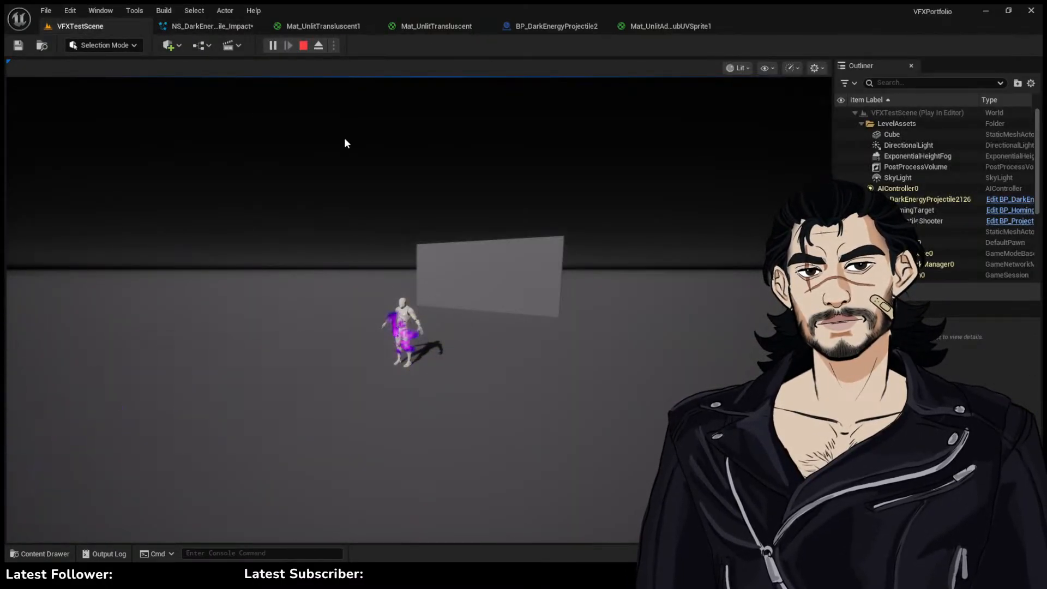
{"action": "left_click", "coordinate": [218, 26]}
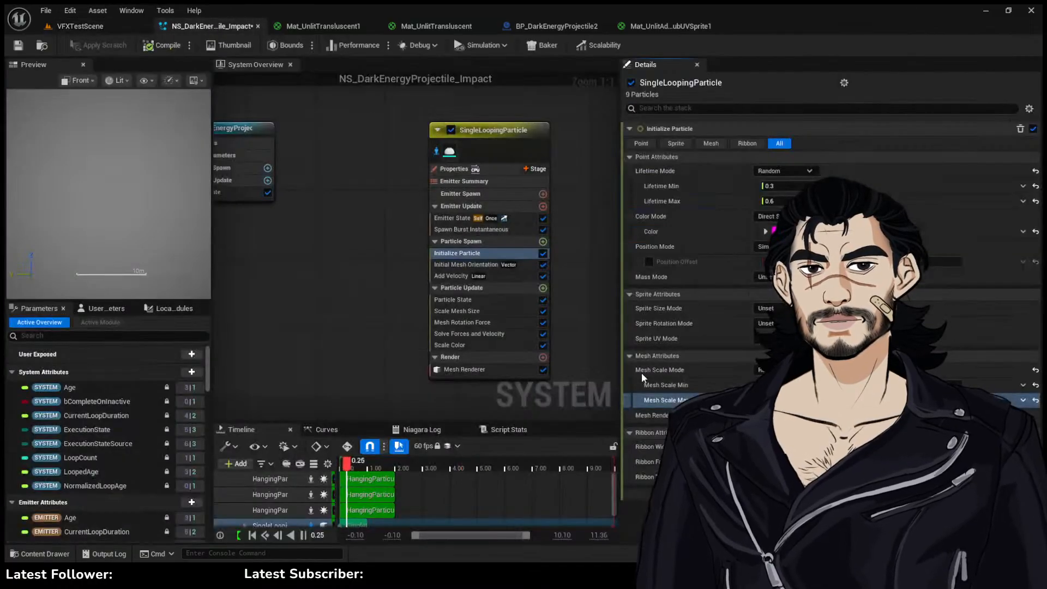
Review the Mesh Renderer and Initialize Particle settings while comparing the impact in VFXTestScene
{"action": "left_click", "coordinate": [489, 370]}
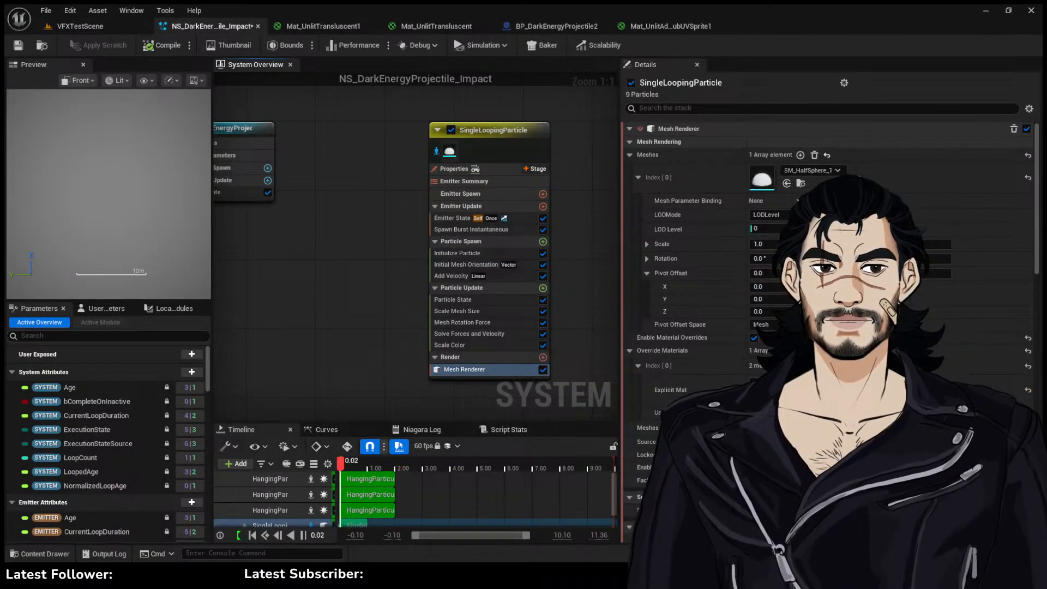
{"action": "left_click", "coordinate": [66, 29]}
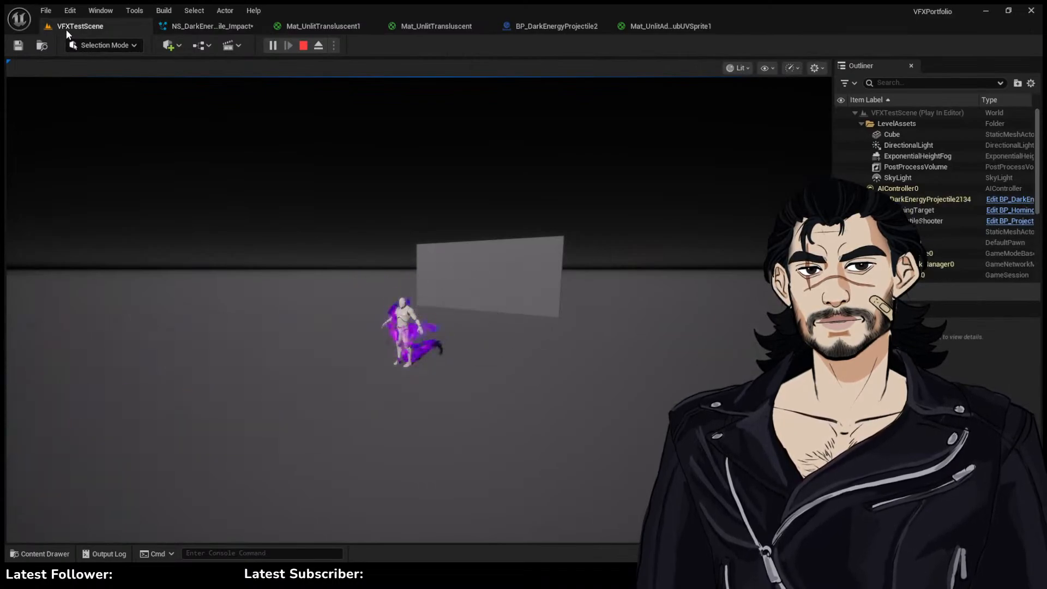
{"action": "left_click", "coordinate": [207, 27]}
{"action": "left_click", "coordinate": [482, 254]}
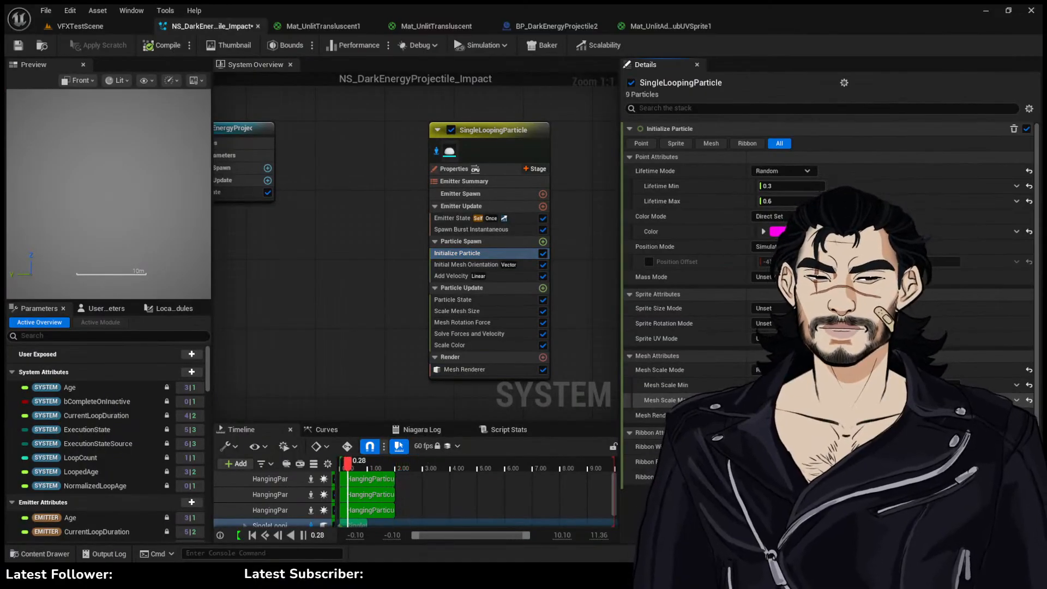
{"action": "left_click", "coordinate": [80, 26]}
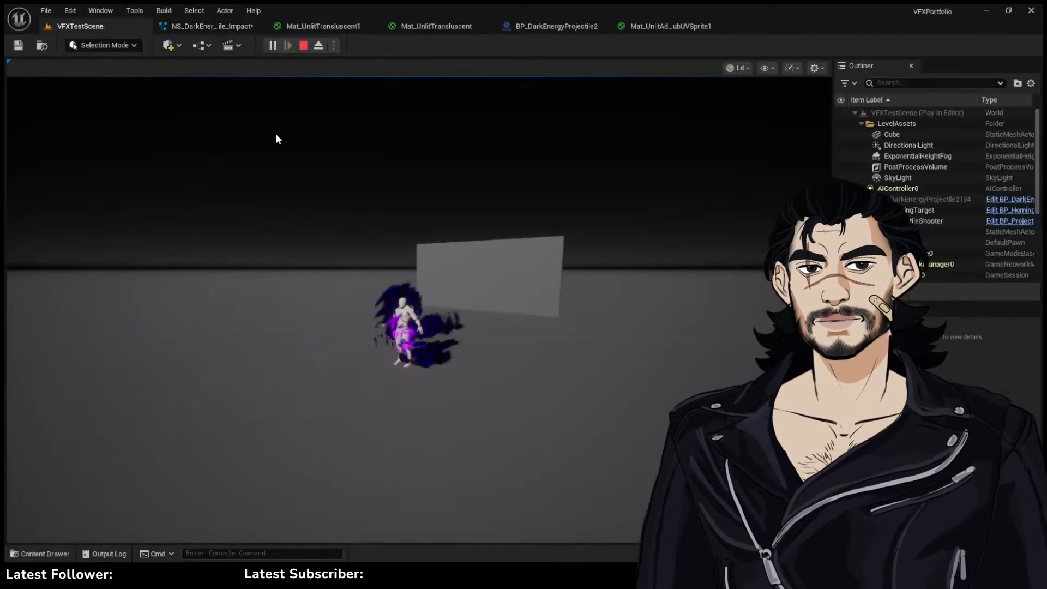
{"action": "left_click", "coordinate": [240, 26]}
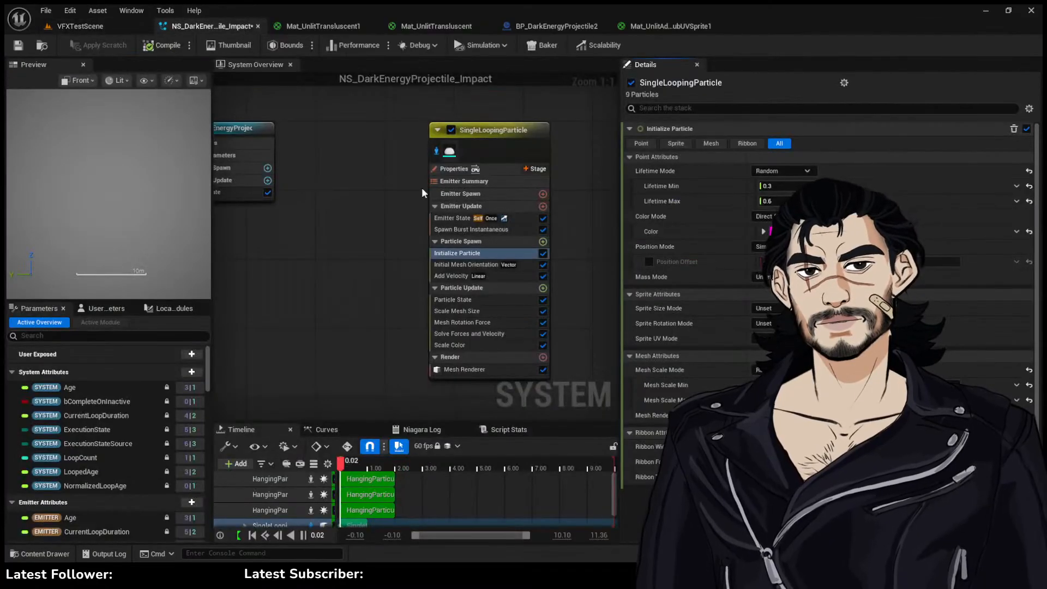
Enable Rotation and Rotation Coordinate Space in Initial Mesh Orientation and preview the impact in VFXTestScene
{"action": "left_click", "coordinate": [522, 265]}
{"action": "left_click", "coordinate": [640, 232]}
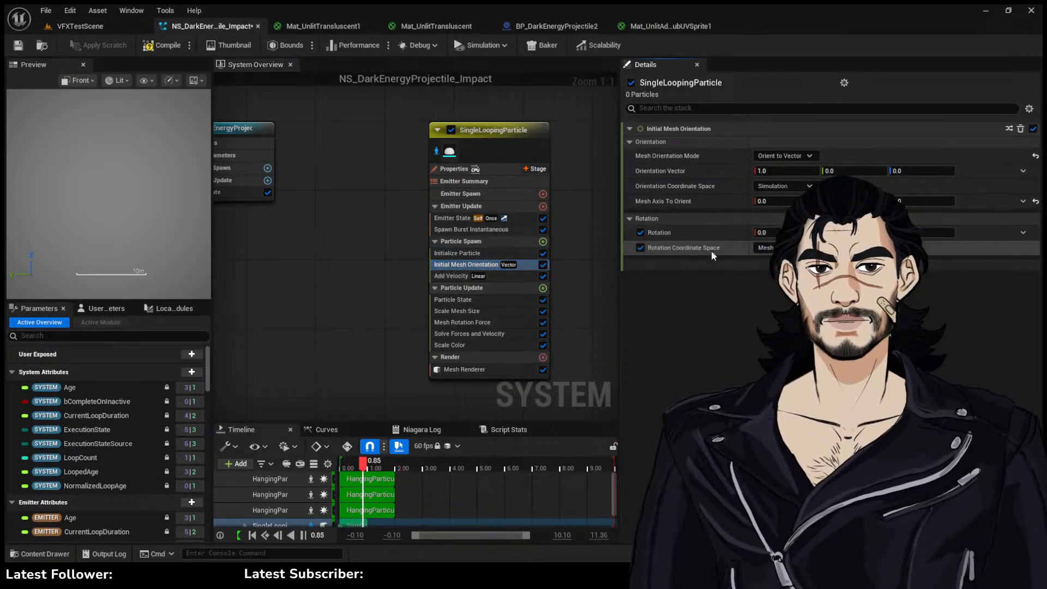
{"action": "left_click", "coordinate": [79, 27]}
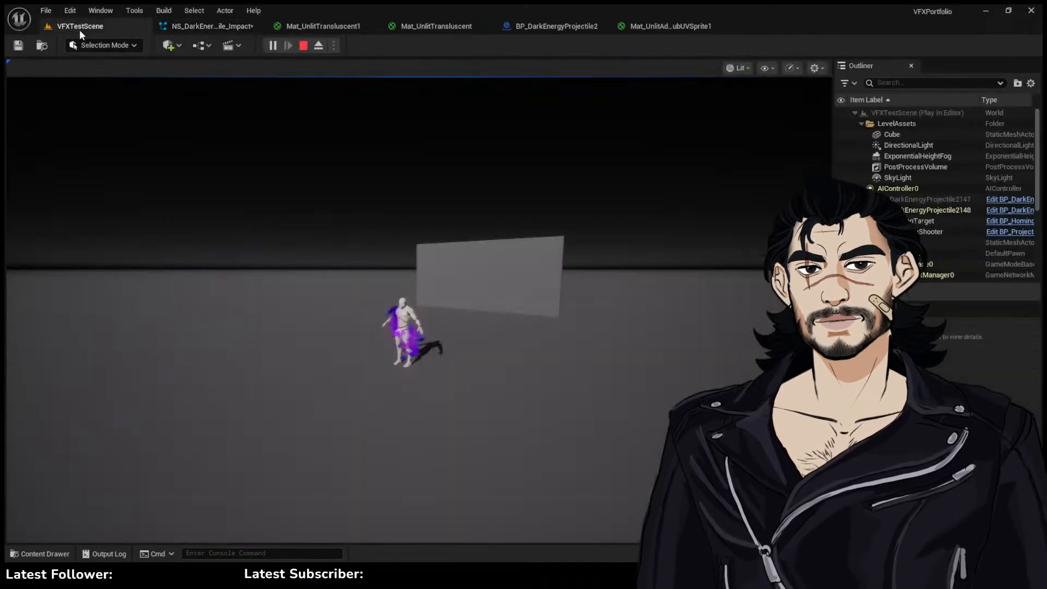
{"action": "left_click", "coordinate": [218, 26]}
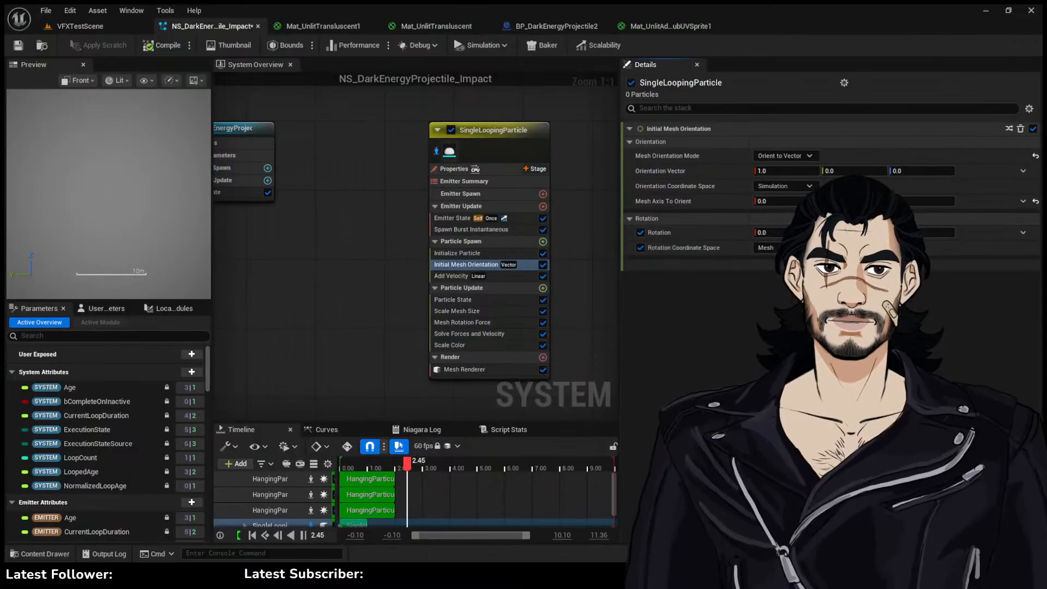
Drive Initial Mesh Orientation's Rotation with a random minimum-to-maximum range and edit its Maximum, previewing the impact in VFXTestScene
{"action": "key", "text": "Return"}
{"action": "left_click", "coordinate": [133, 28]}
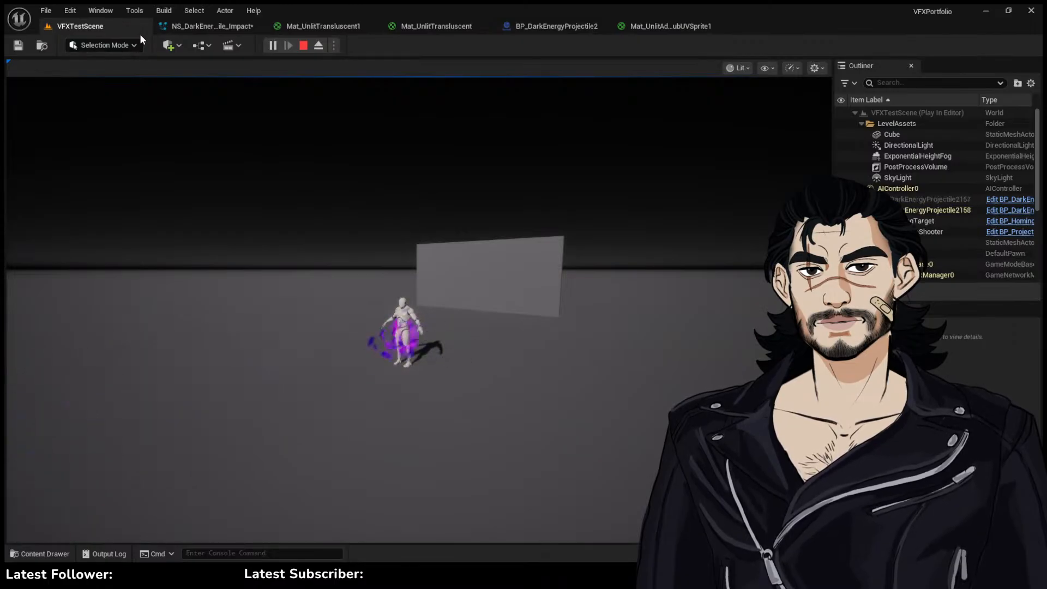
{"action": "left_click", "coordinate": [220, 28]}
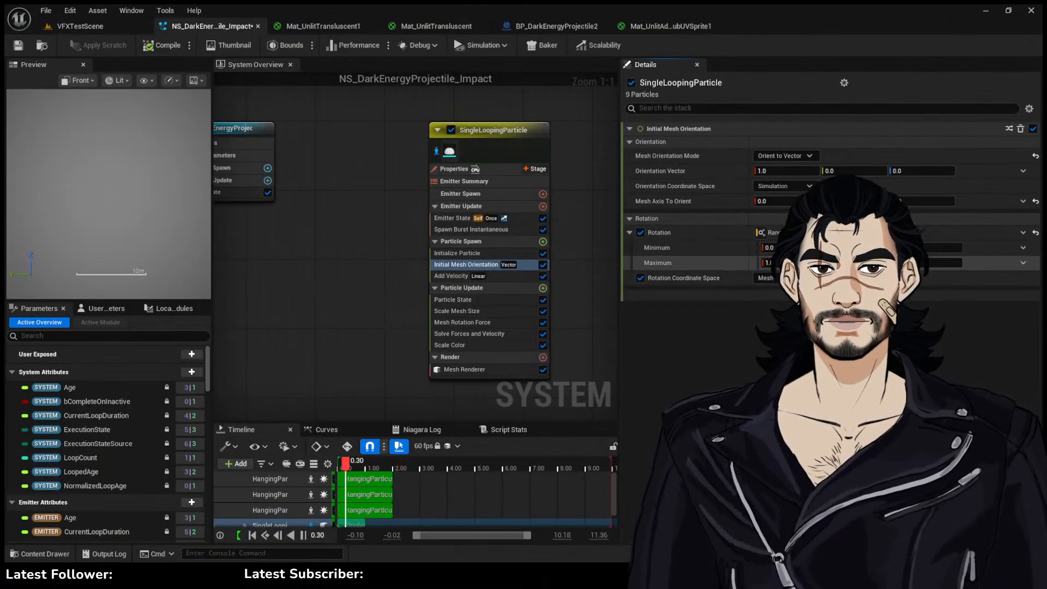
{"action": "left_click", "coordinate": [927, 278]}
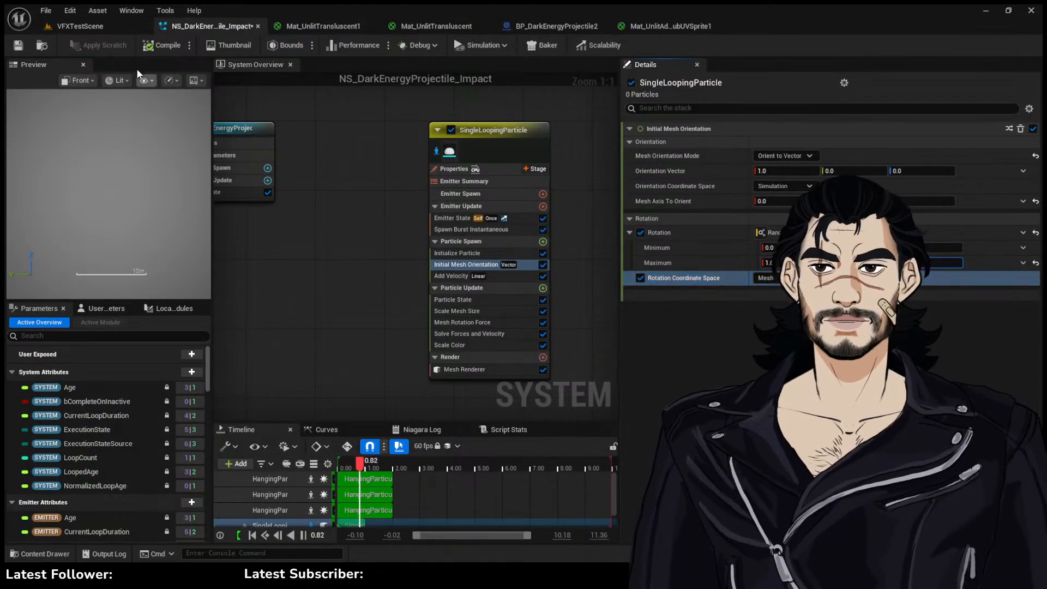
Set the X Maximum of Initial Mesh Orientation's random Rotation to 0 and adjust its Z Maximum, previewing each impact in VFXTestScene
{"action": "left_click", "coordinate": [108, 26]}
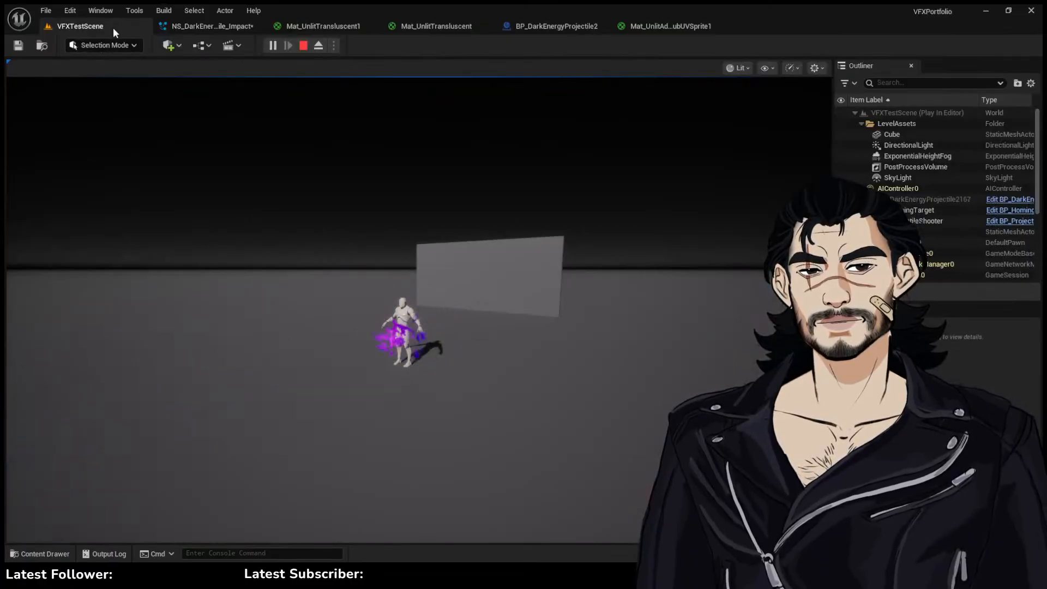
{"action": "left_click", "coordinate": [221, 24]}
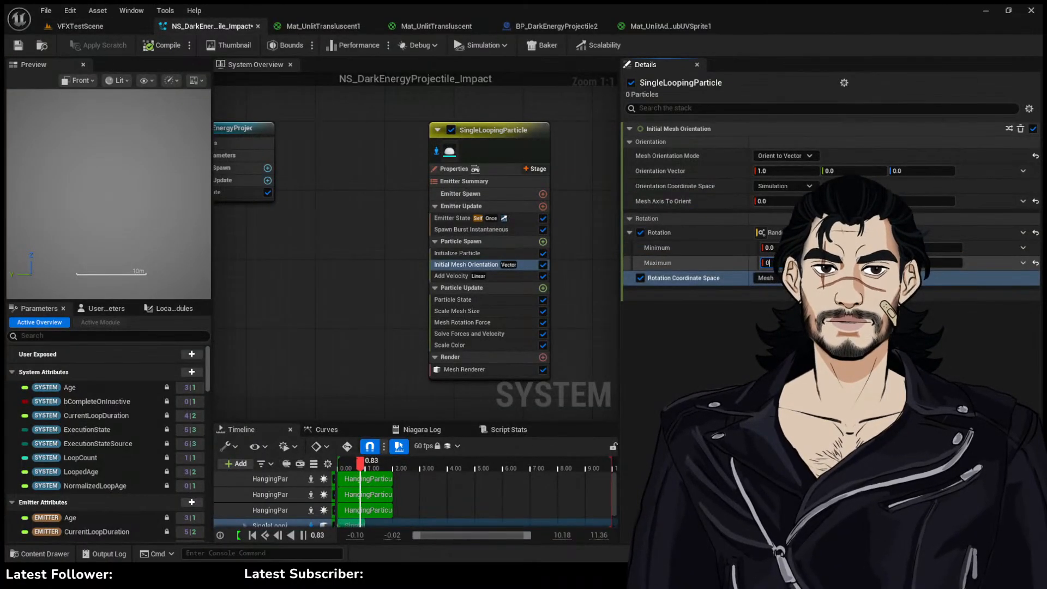
{"action": "key", "text": "Return"}
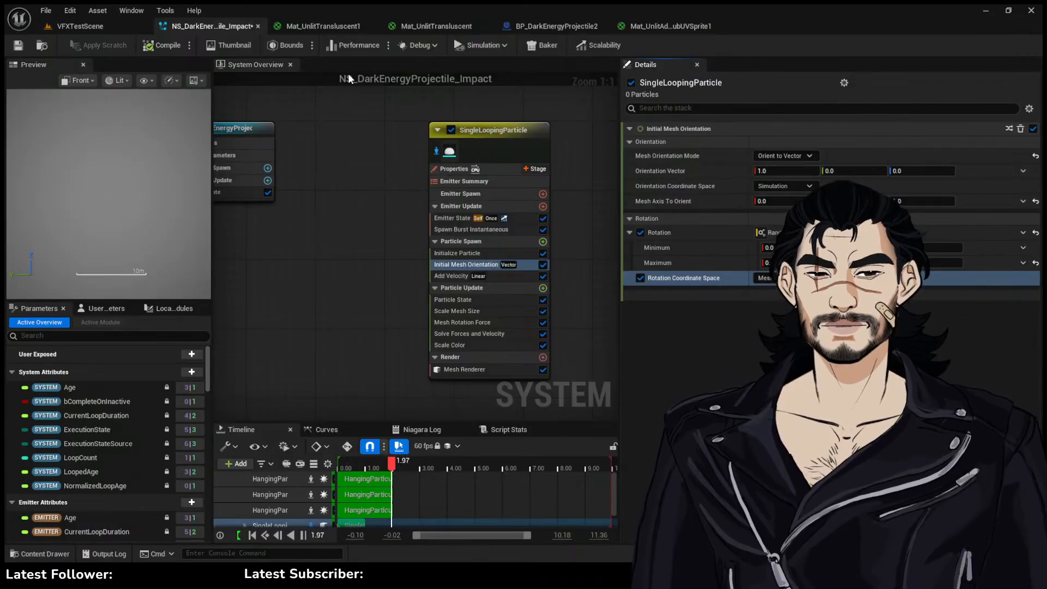
{"action": "left_click", "coordinate": [91, 27]}
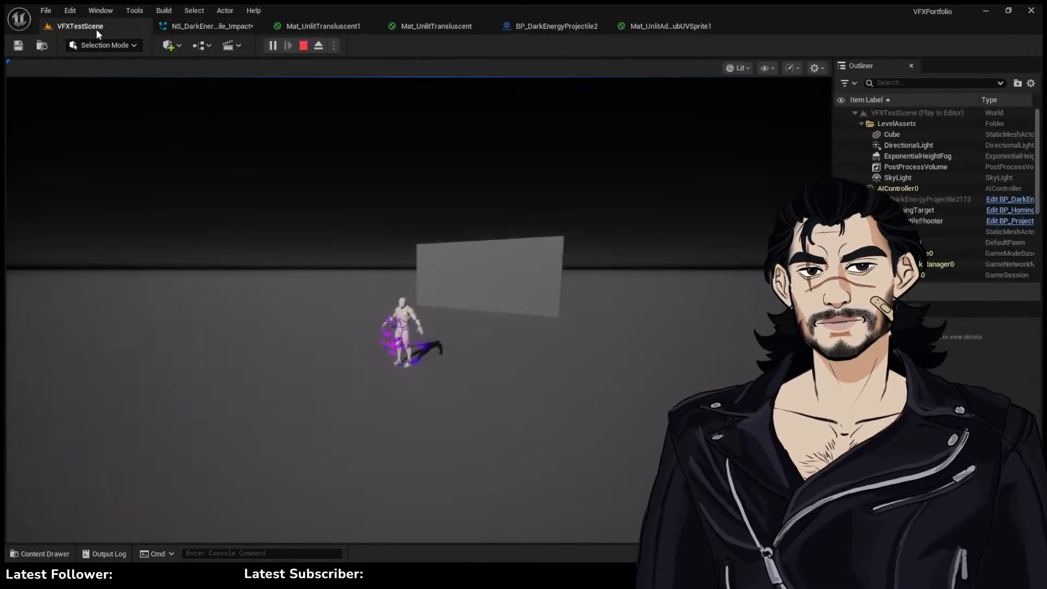
{"action": "left_click", "coordinate": [212, 26]}
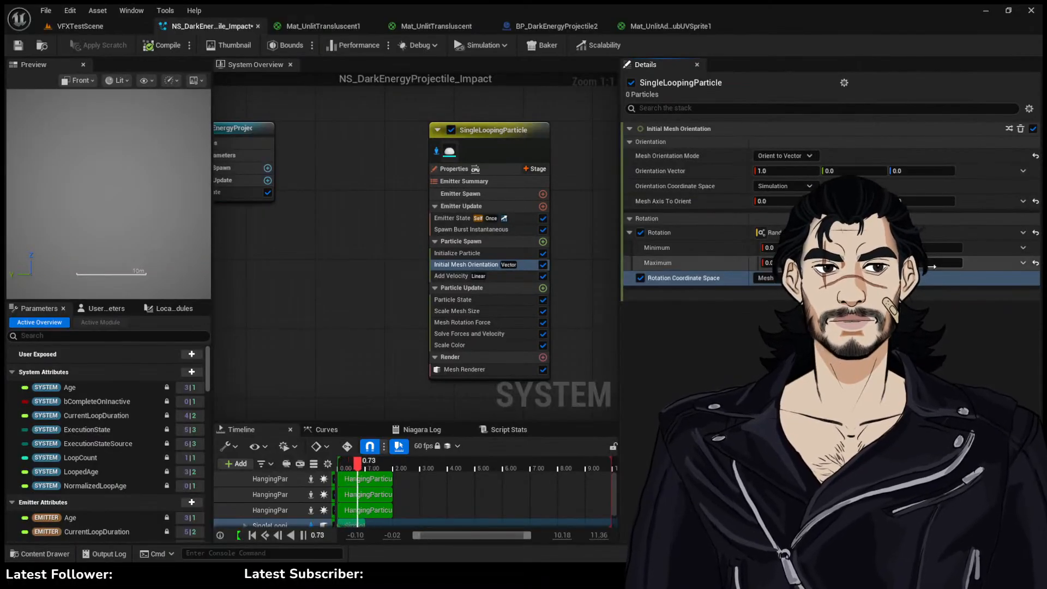
{"action": "left_click", "coordinate": [80, 26]}
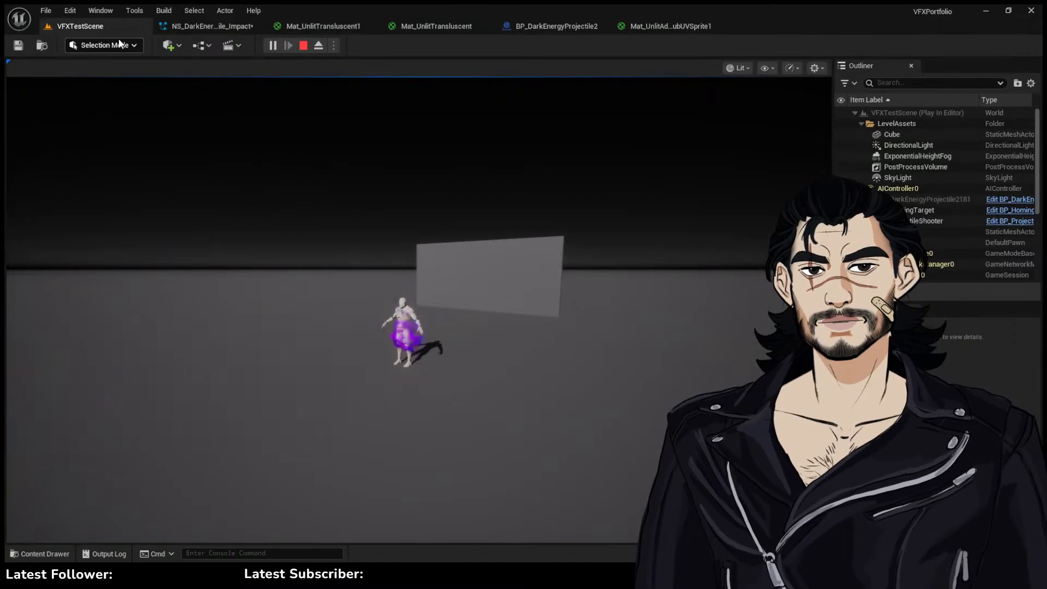
{"action": "left_click", "coordinate": [221, 30]}
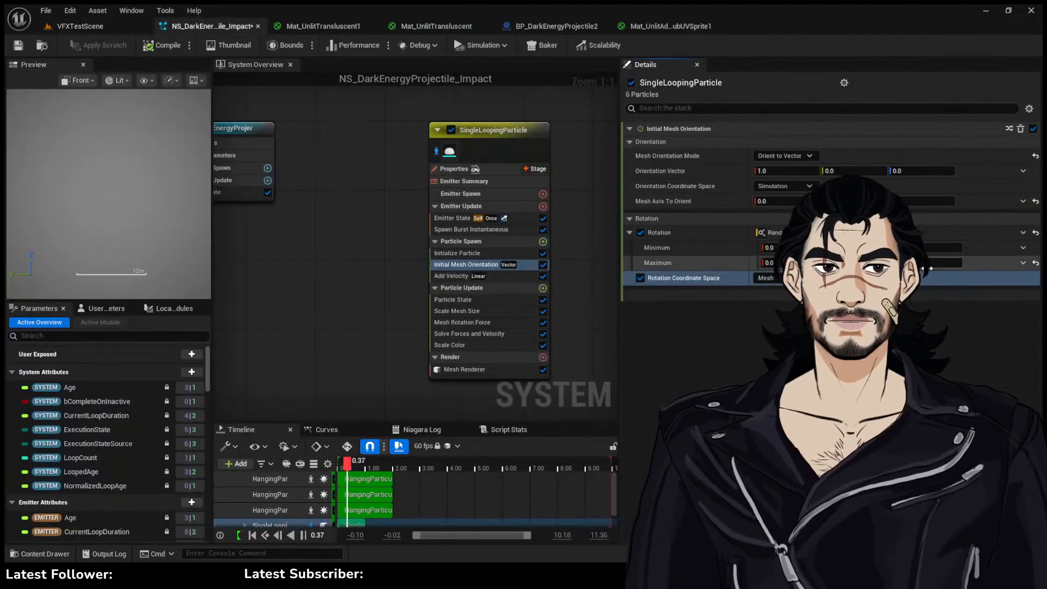
{"action": "left_click", "coordinate": [87, 31]}
{"action": "left_click", "coordinate": [307, 179]}
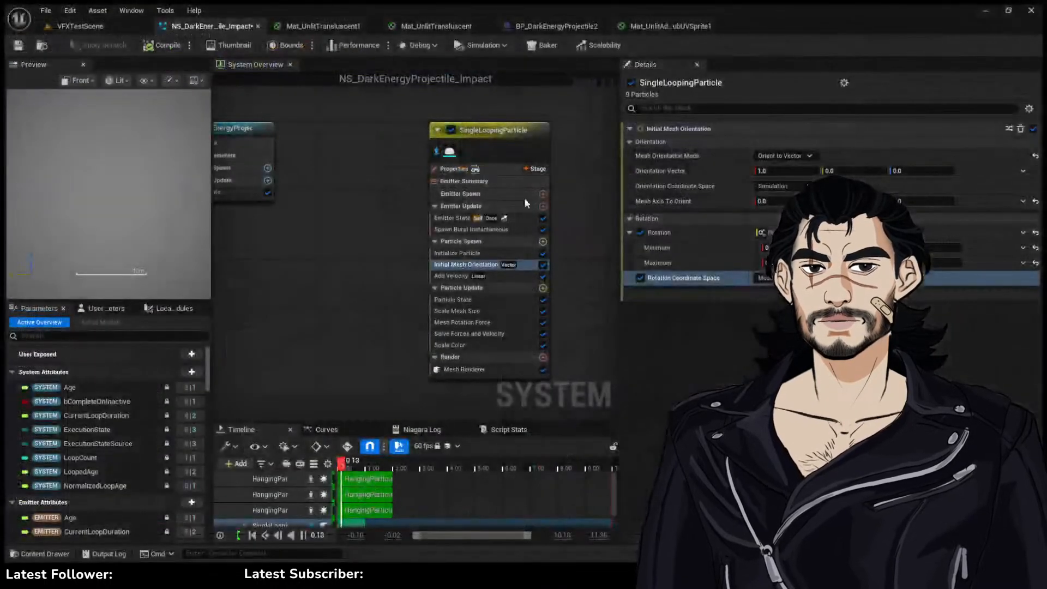
Set the X of Initial Mesh Orientation's Orientation Vector to -1.0 and view the impact from several angles in VFXTestScene
{"action": "left_click", "coordinate": [490, 264]}
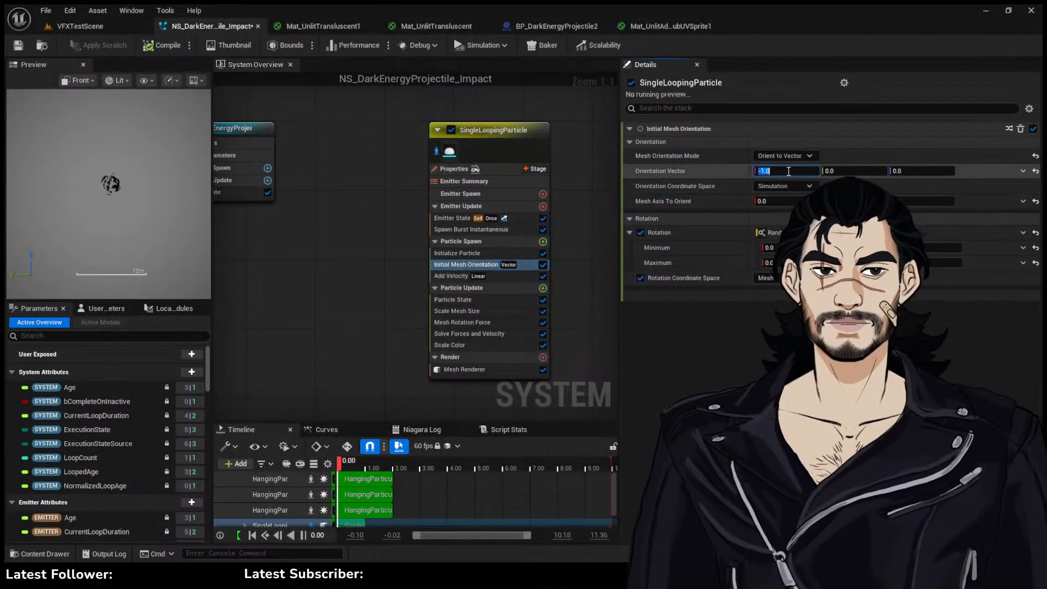
{"action": "left_click", "coordinate": [99, 24]}
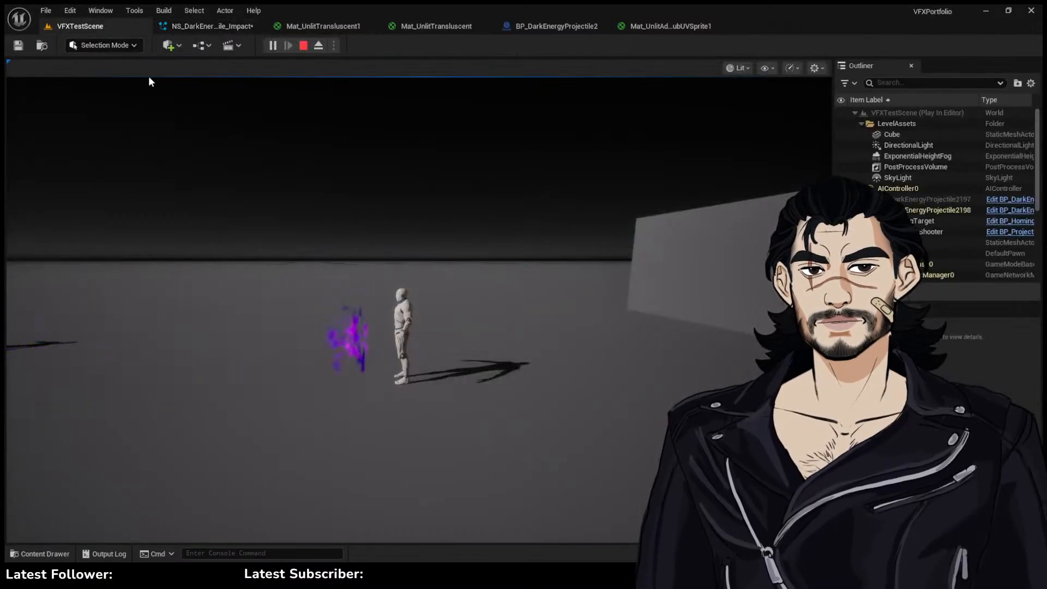
{"action": "left_click", "coordinate": [231, 215]}
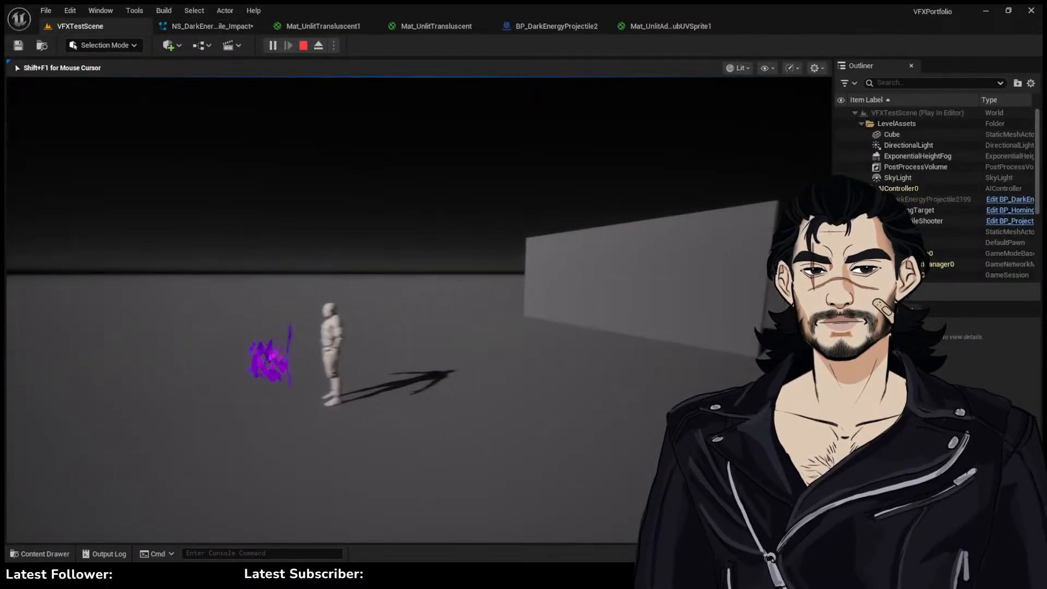
{"action": "key", "text": "a"}
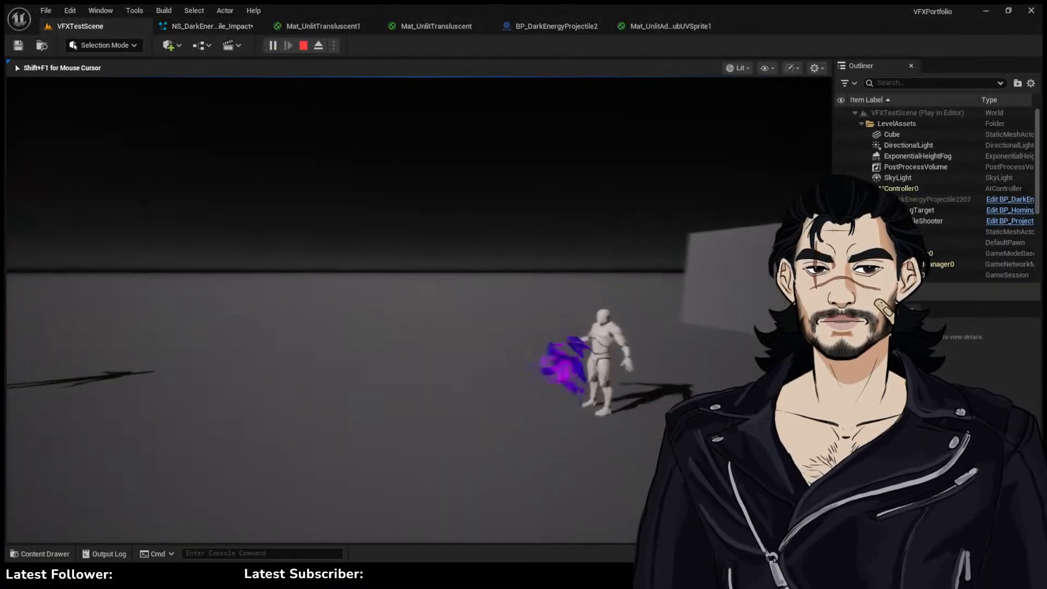
{"action": "key", "text": "d"}
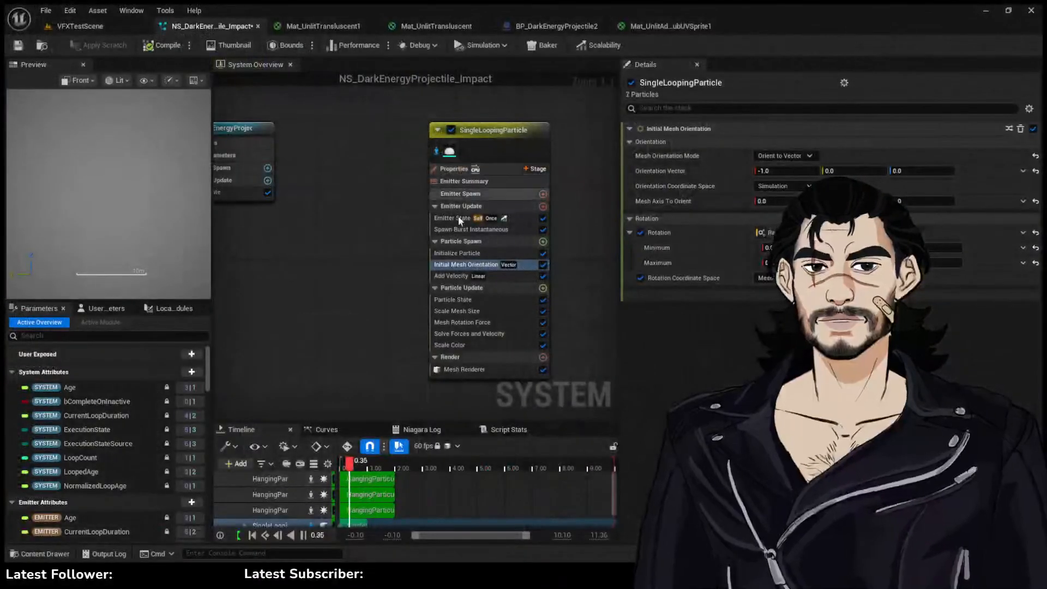
Try curve presets on SingleLoopingParticle's Scale Mesh Size FloatCurve, keeping a rising one, and compare the impact in VFXTestScene
{"action": "left_click", "coordinate": [487, 311]}
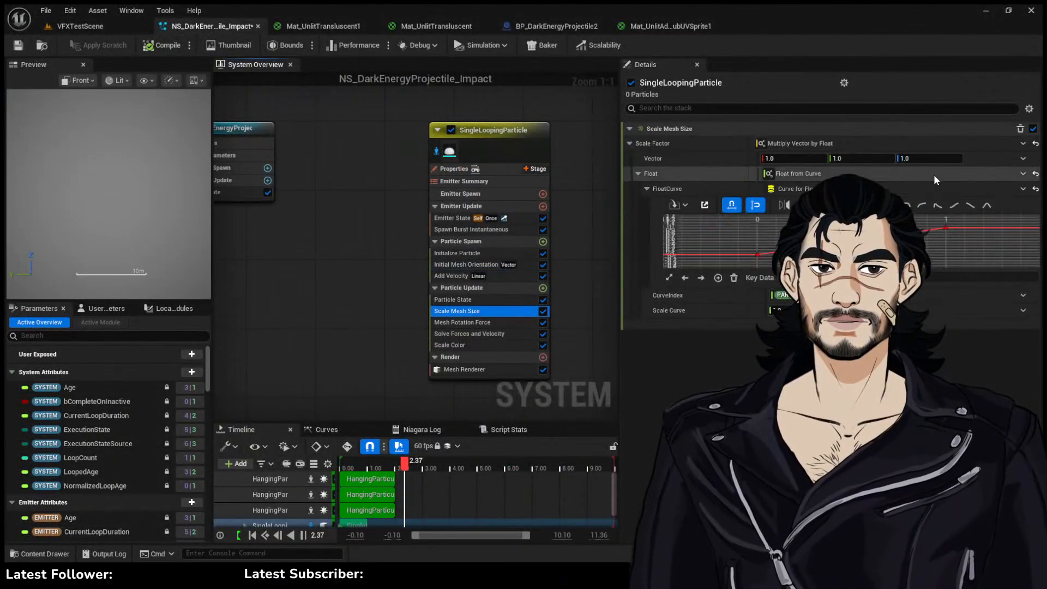
{"action": "left_click", "coordinate": [952, 205]}
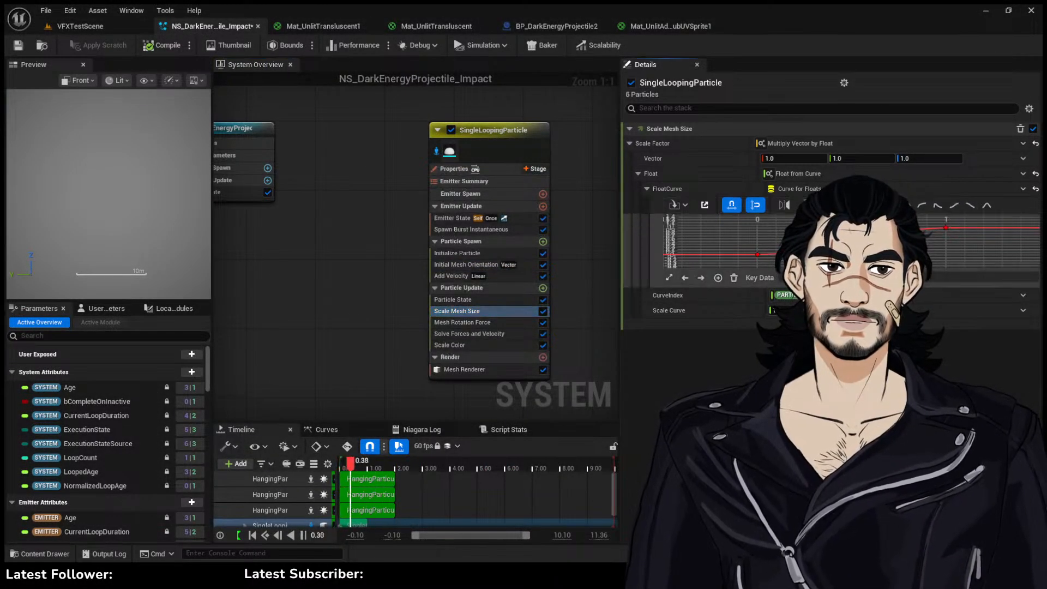
{"action": "left_click", "coordinate": [112, 27]}
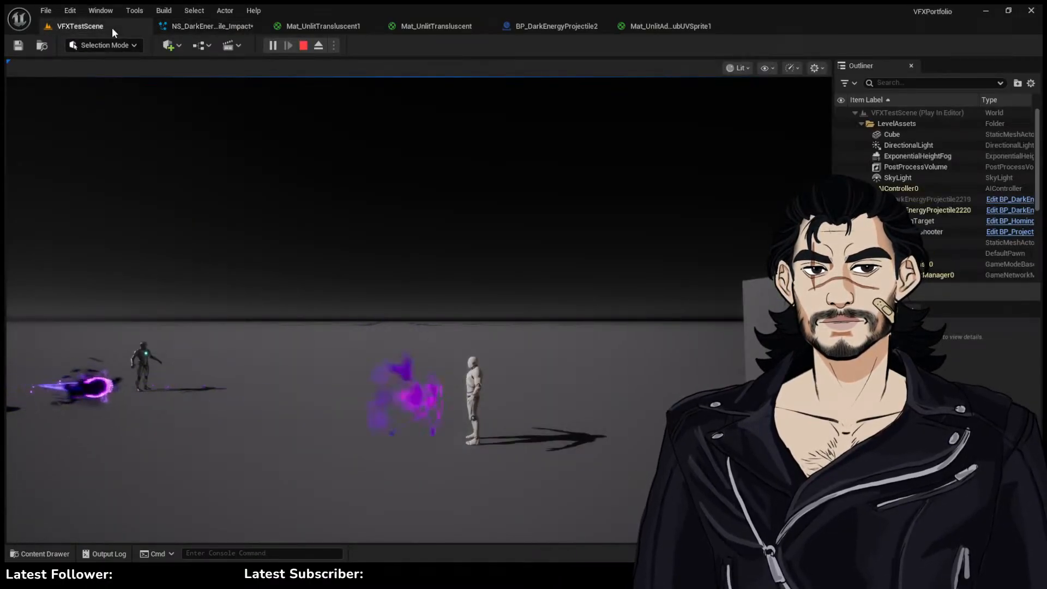
{"action": "left_click", "coordinate": [197, 26]}
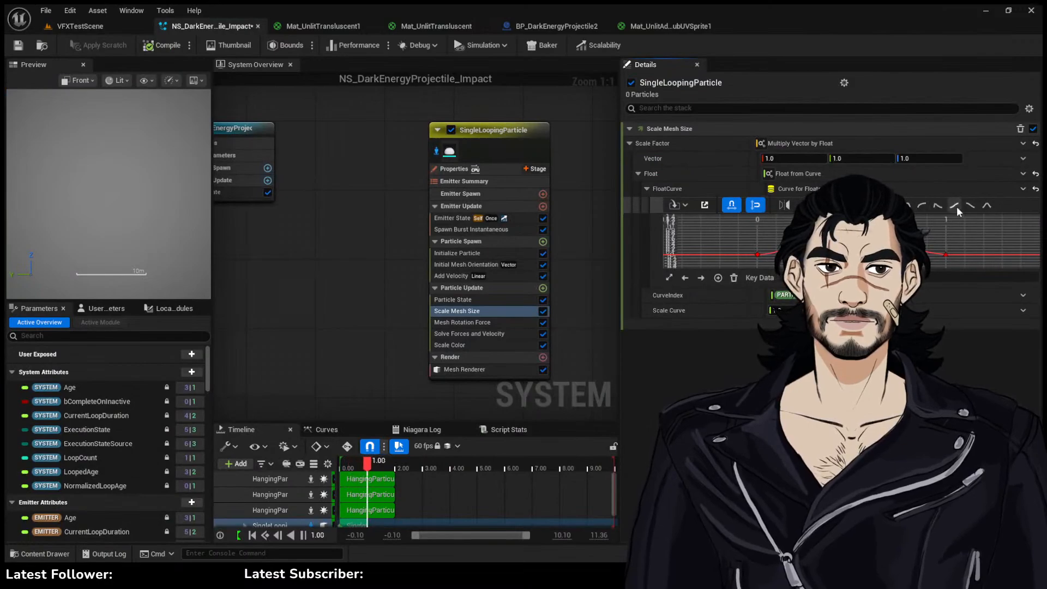
{"action": "left_click", "coordinate": [116, 29]}
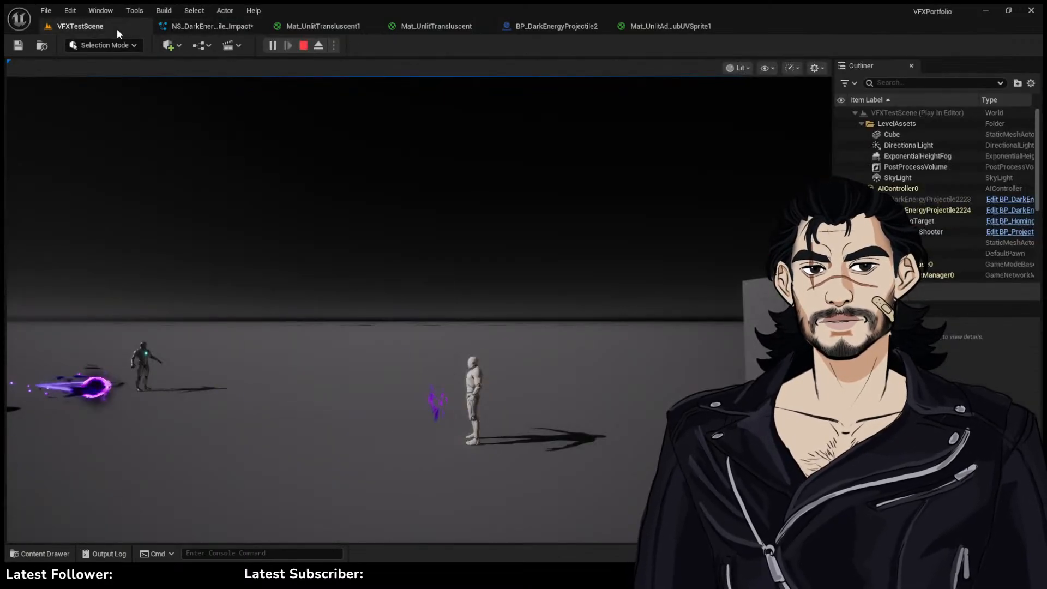
{"action": "left_click", "coordinate": [381, 169]}
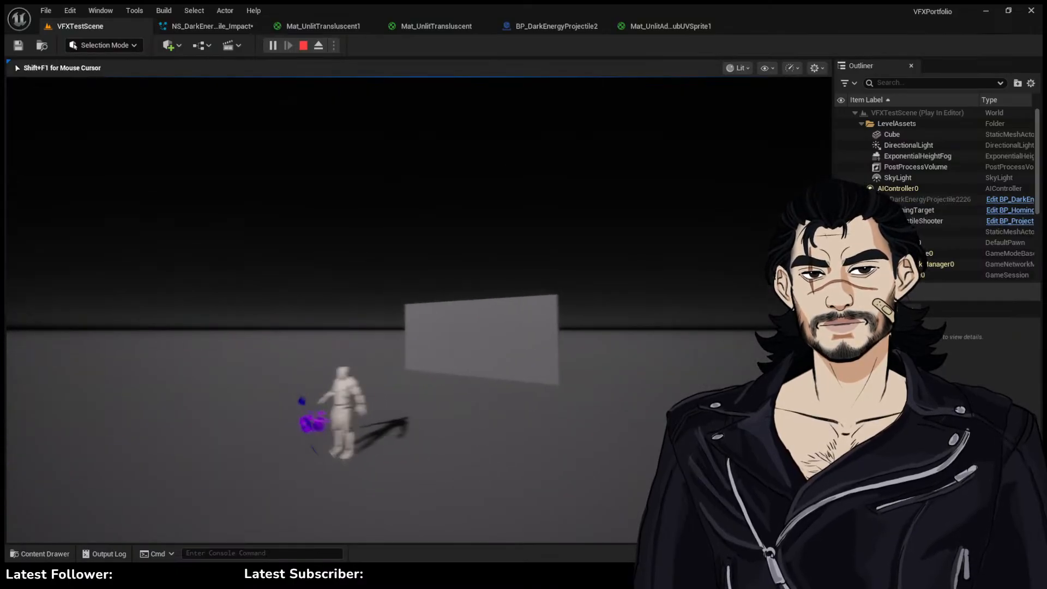
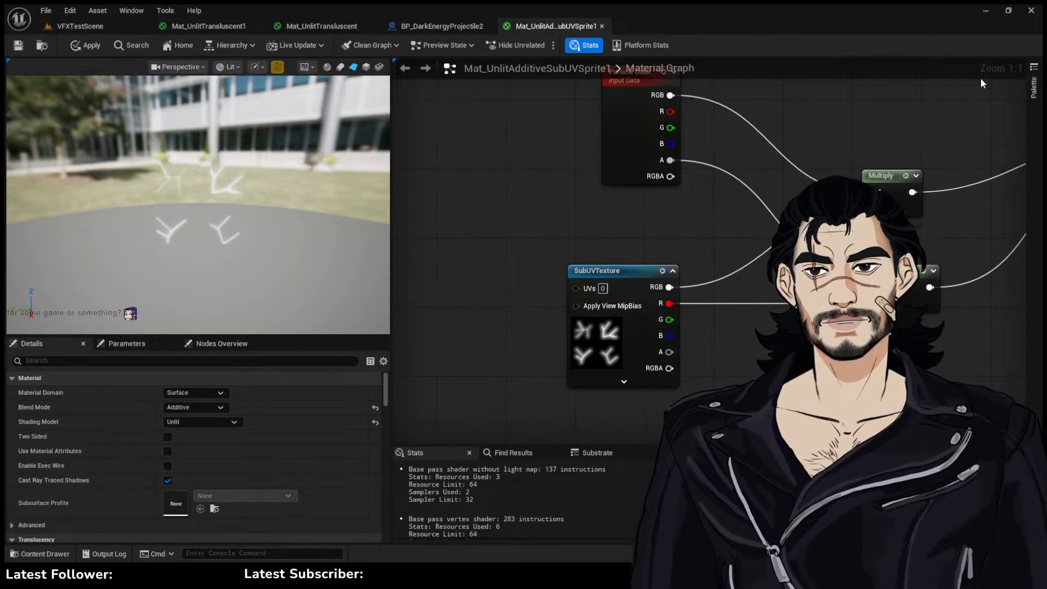
Look through the open materials and BP_DarkEnergyProjectile2 while checking the projectile in VFXTestScene
{"action": "left_click", "coordinate": [88, 27]}
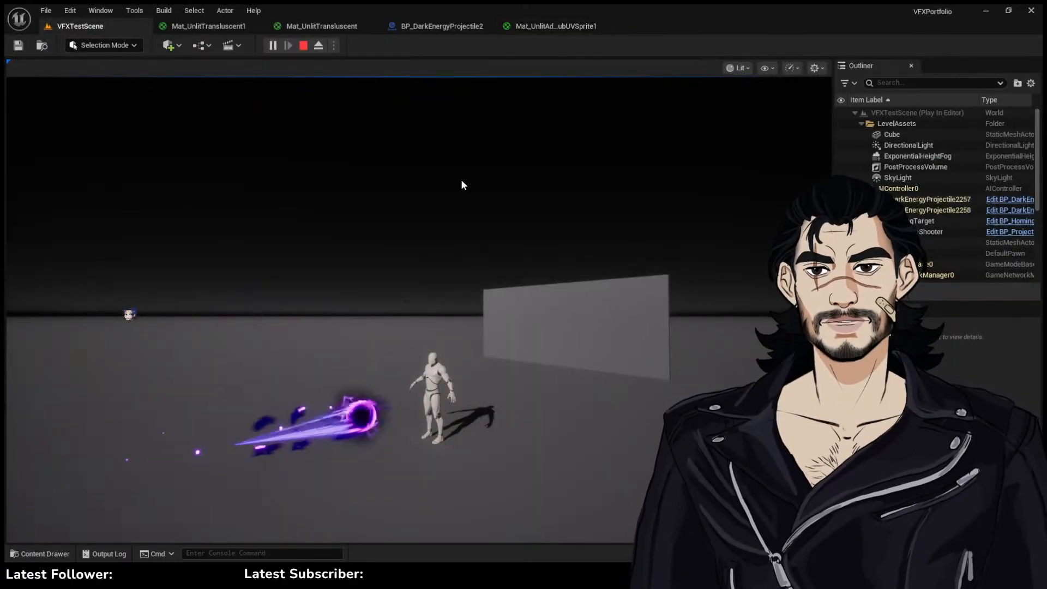
{"action": "left_click", "coordinate": [548, 25]}
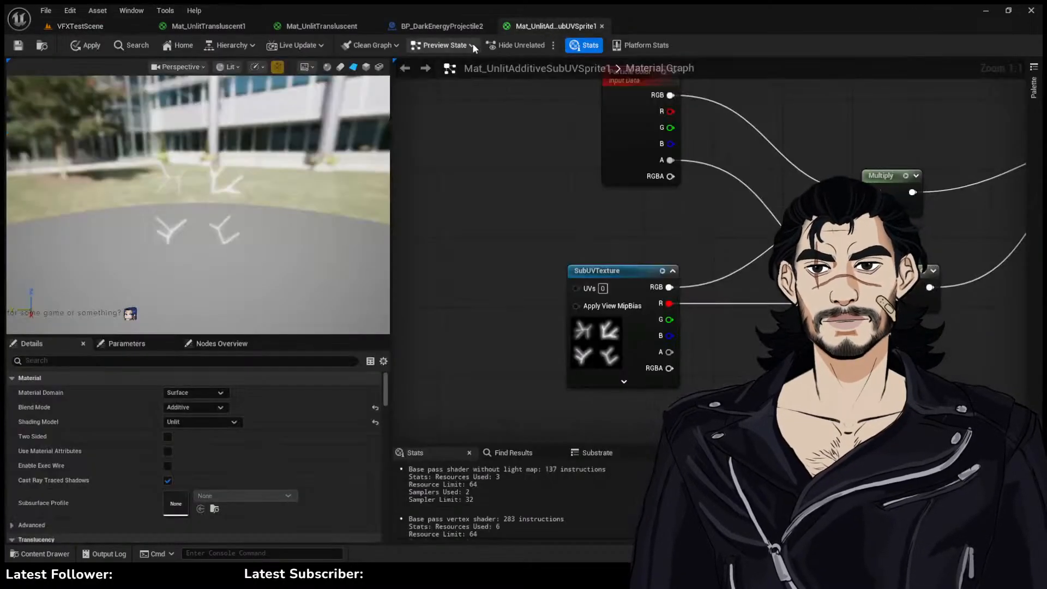
{"action": "left_click", "coordinate": [114, 25]}
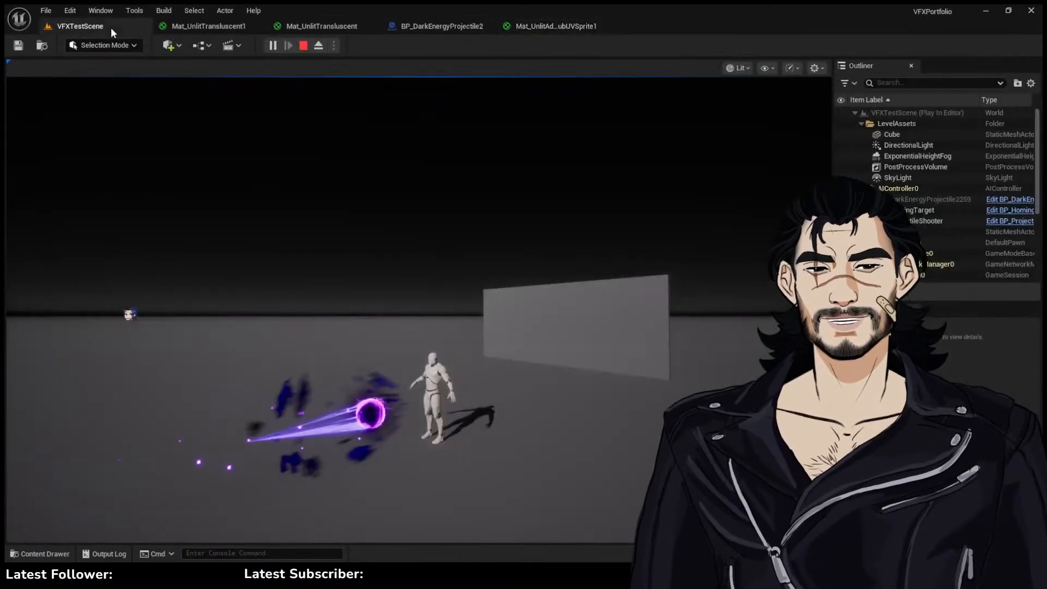
{"action": "left_click", "coordinate": [196, 25]}
{"action": "left_click", "coordinate": [321, 26]}
{"action": "left_click", "coordinate": [472, 26]}
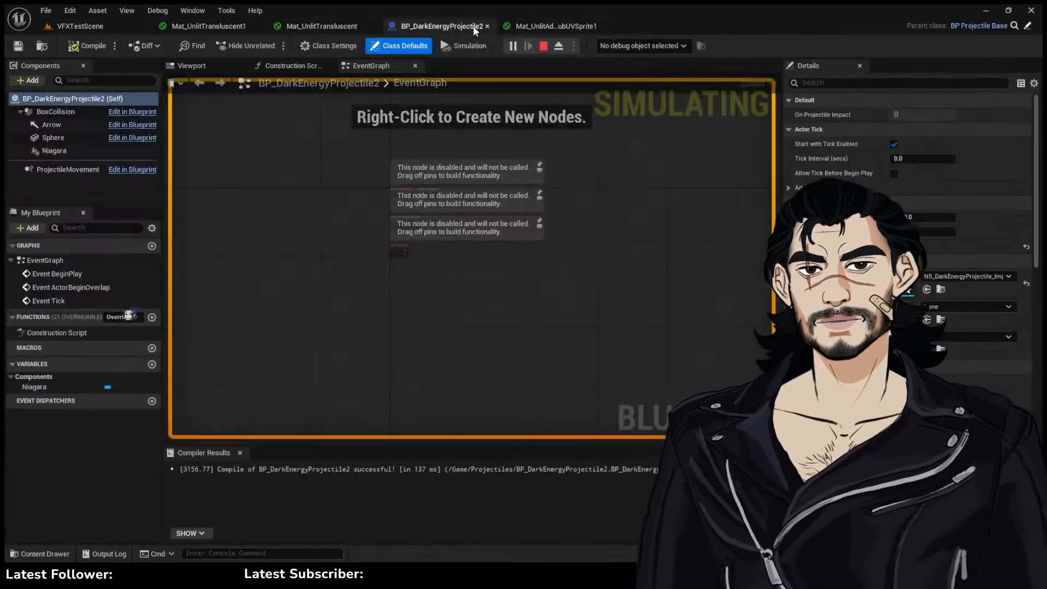
{"action": "left_click", "coordinate": [585, 27]}
{"action": "left_click", "coordinate": [110, 25]}
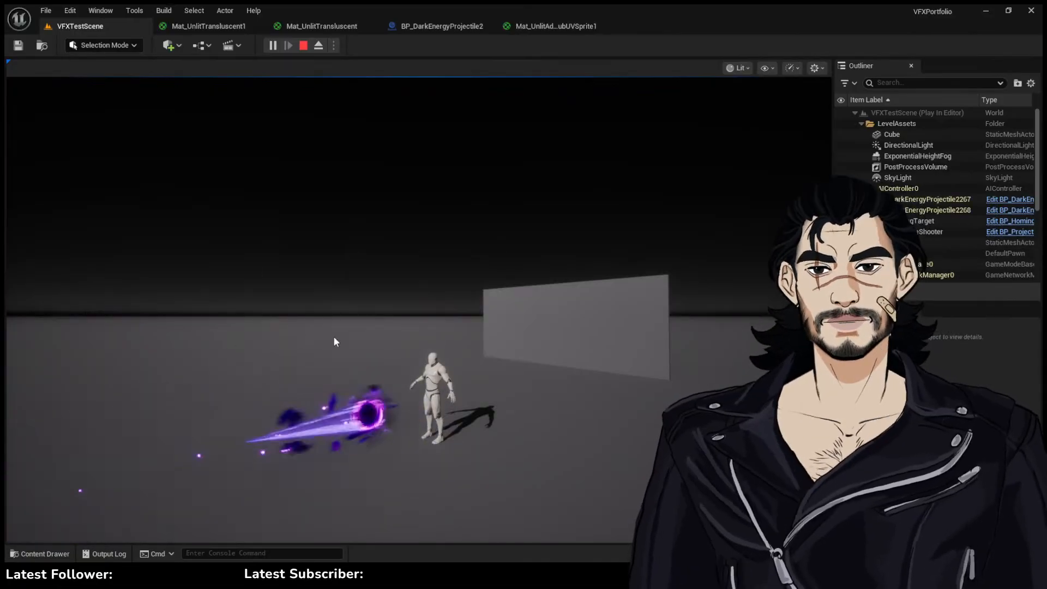
End the play session in VFXTestScene and return to the NS_DarkEnergyProjectile_Impact system
{"action": "left_click", "coordinate": [332, 336]}
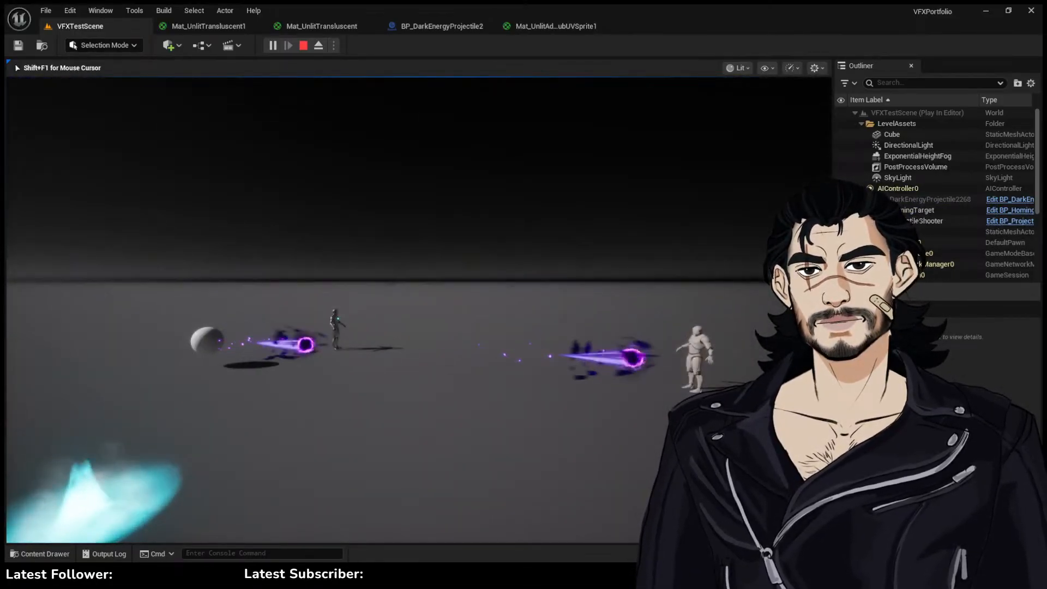
{"action": "key", "text": "shift+F1"}
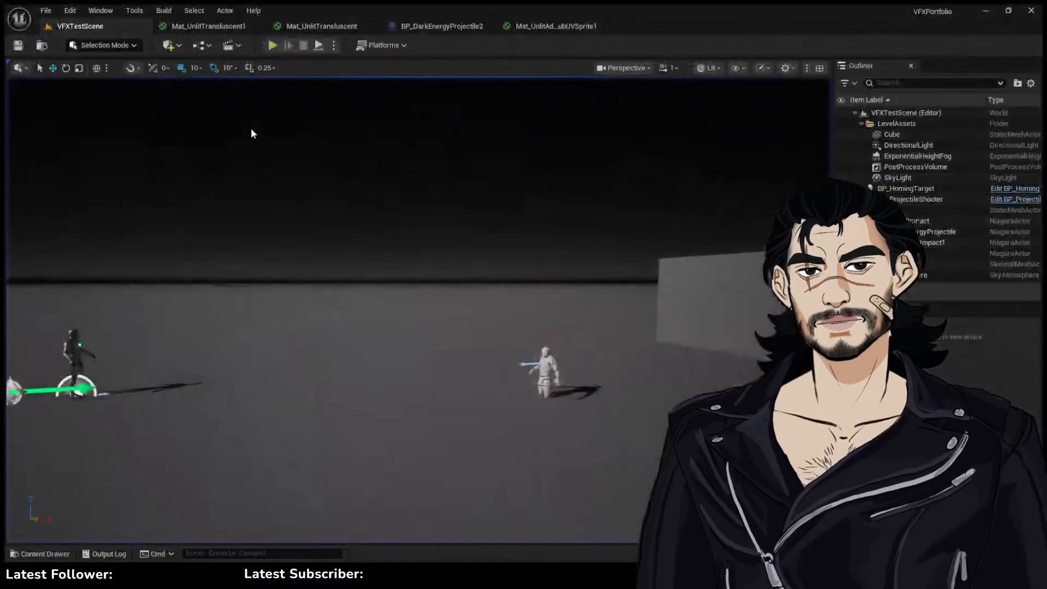
{"action": "right_click_drag", "start_coordinate": [571, 262], "coordinate": [541, 280]}
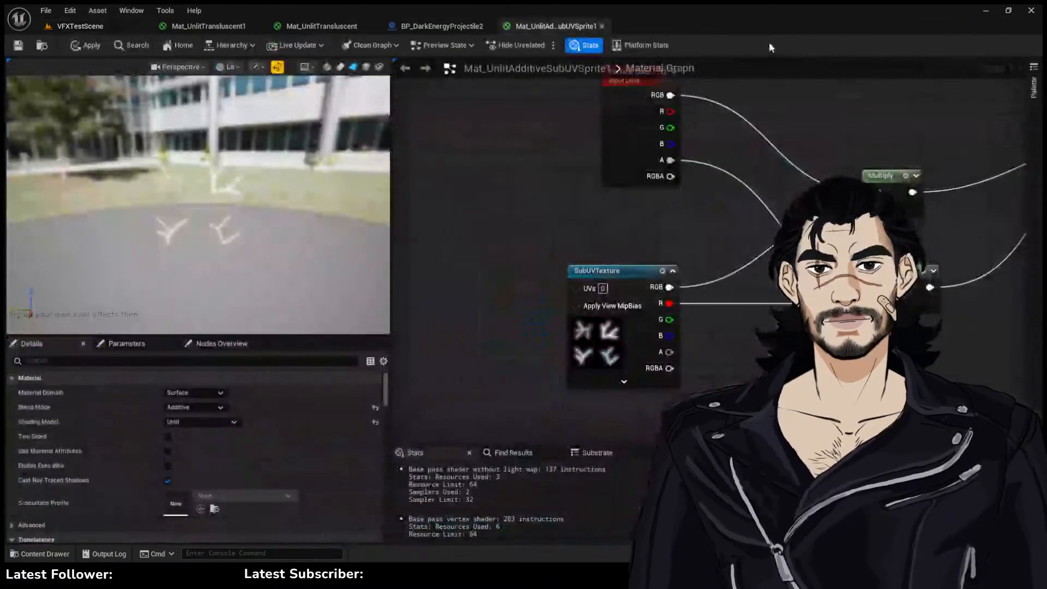
{"action": "left_click", "coordinate": [698, 27]}
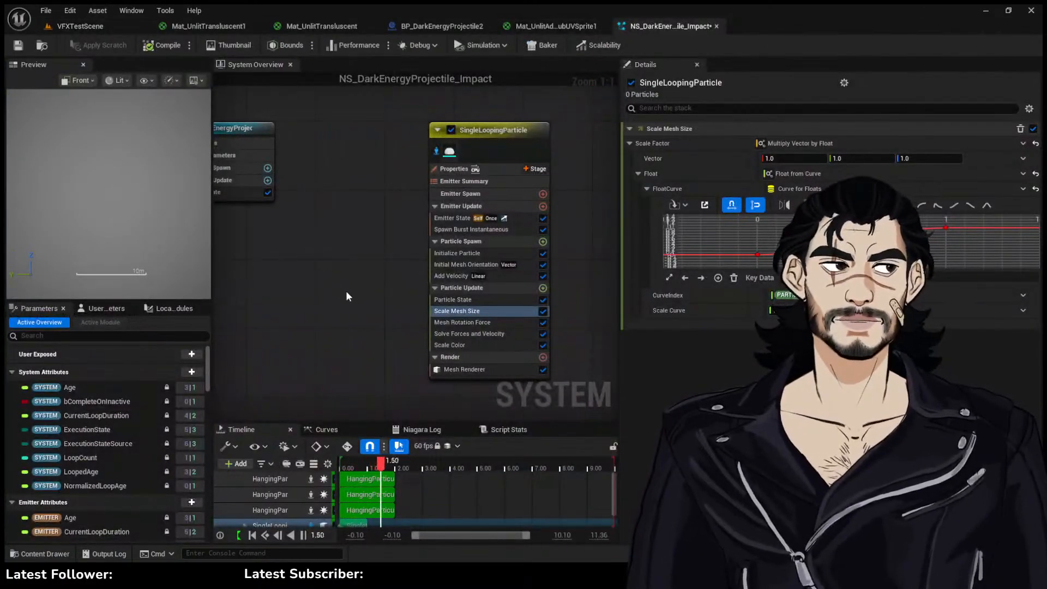
Place NS_PrismaticImpact1 from the NiagaraSystems folder into VFXTestScene, on the floor between the existing effects
{"action": "key", "text": "ctrl+space"}
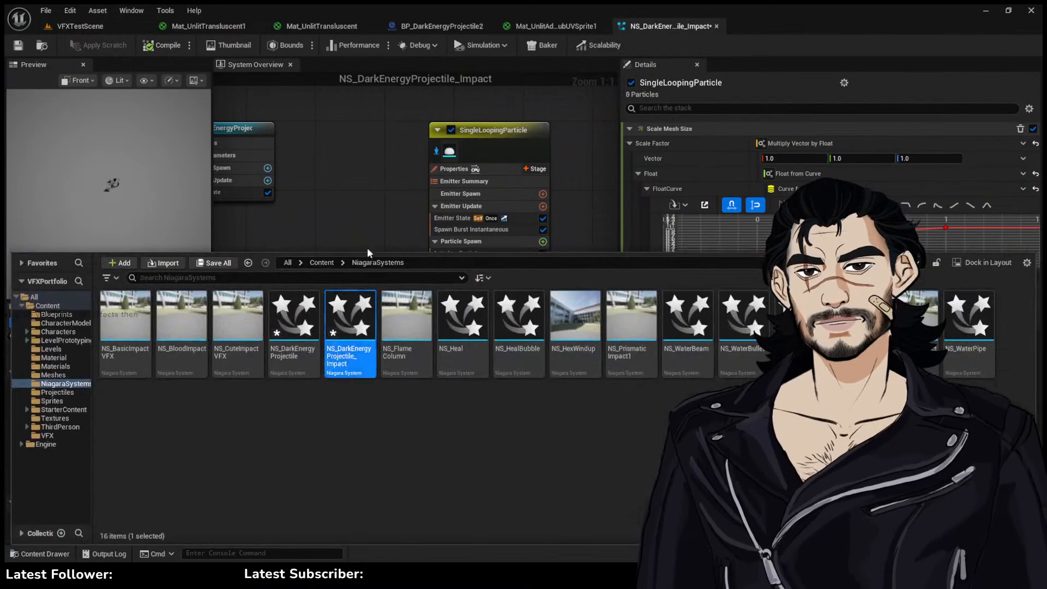
{"action": "left_click", "coordinate": [81, 25]}
{"action": "left_click", "coordinate": [57, 554]}
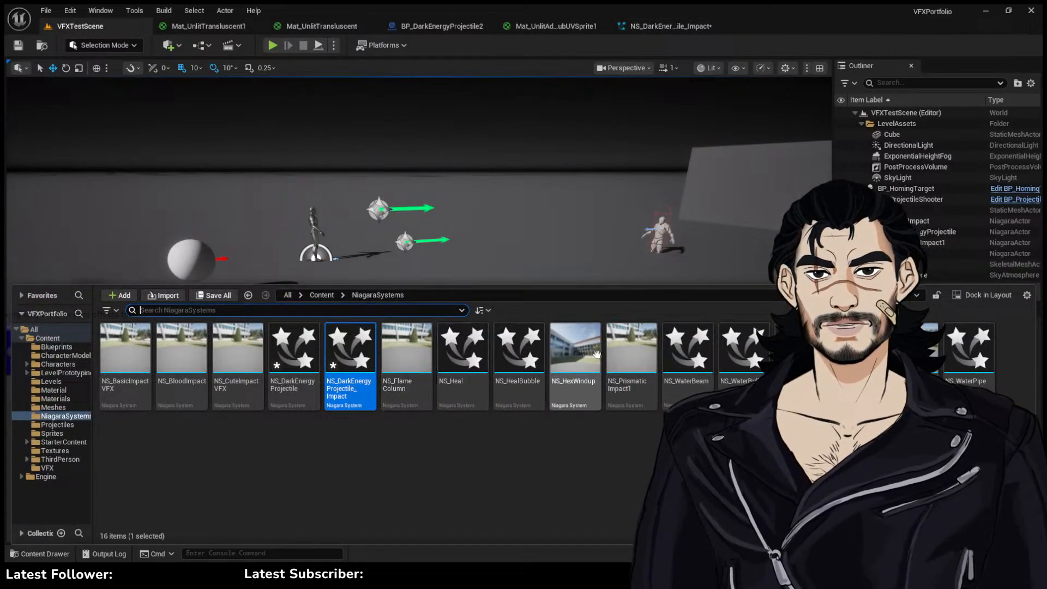
{"action": "left_click_drag", "start_coordinate": [627, 386], "coordinate": [379, 461]}
{"action": "left_click_drag", "start_coordinate": [383, 415], "coordinate": [384, 233]}
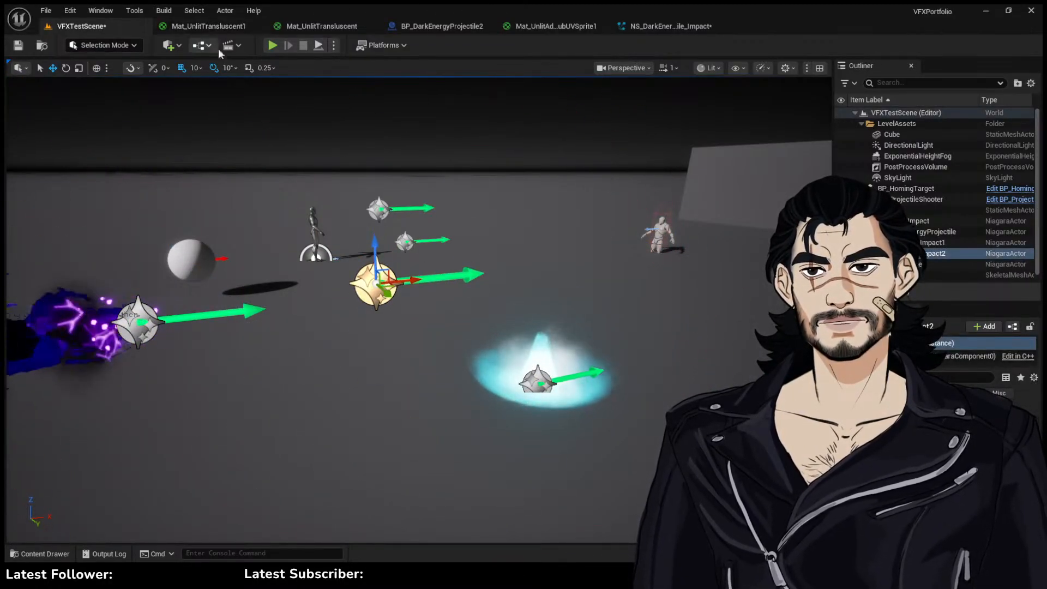
Check the NiagaraSystems folder and BP_DarkEnergyProjectile2, and return to NS_DarkEnergyProjectile_Impact
{"action": "key", "text": "ctrl+space"}
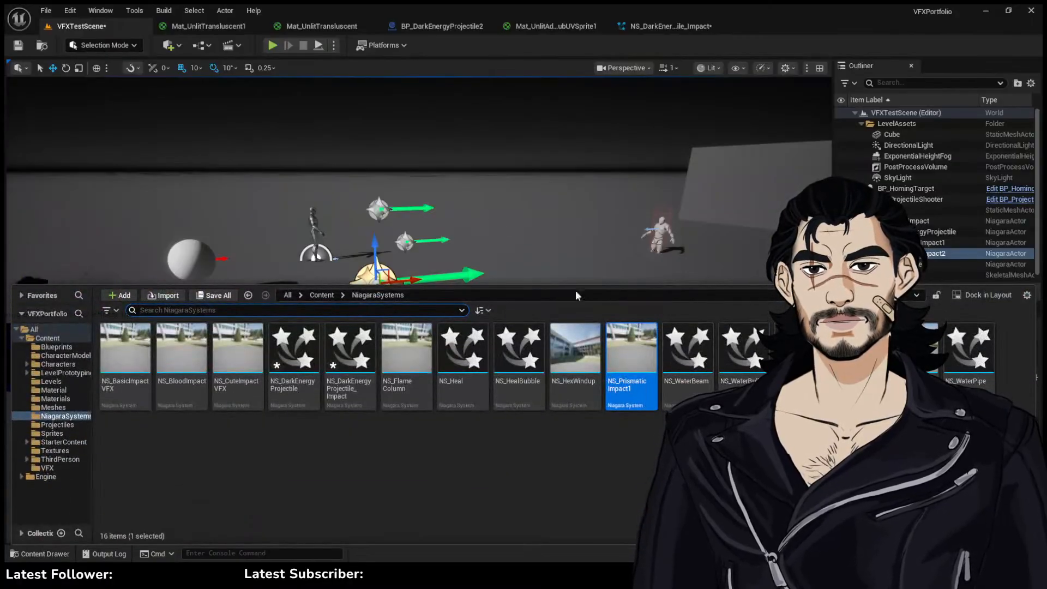
{"action": "left_click", "coordinate": [447, 28]}
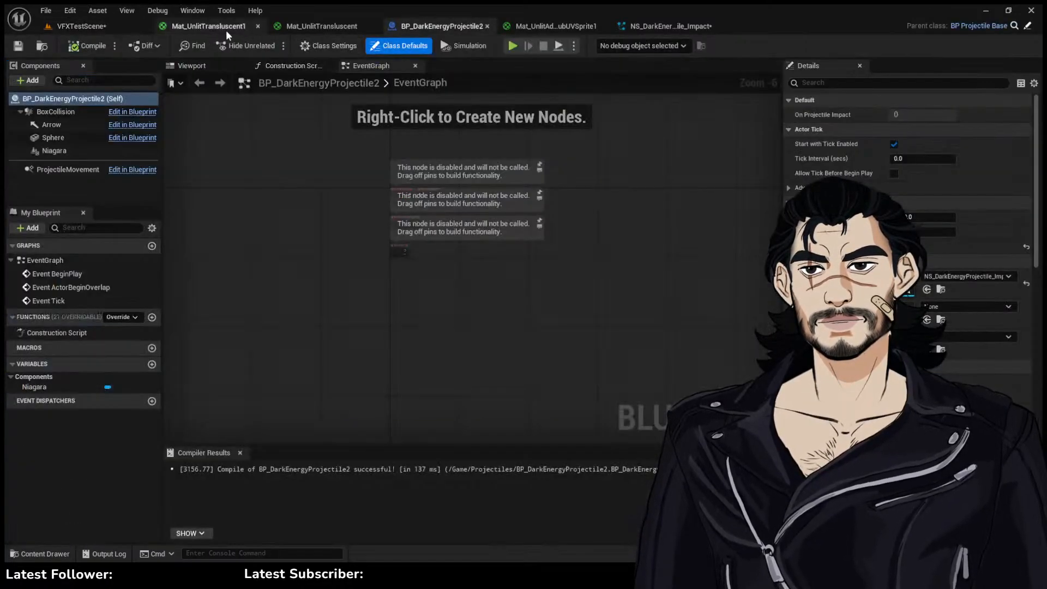
{"action": "left_click", "coordinate": [669, 26]}
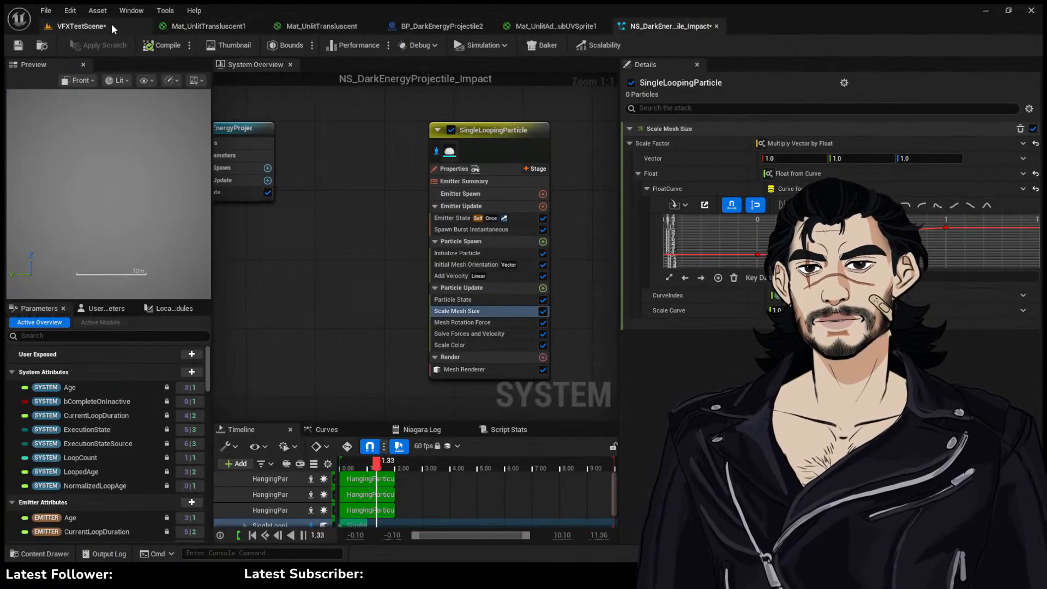
Open the BP_ProjectileShooter blueprint from VFXTestScene, change the default projectile of its ProjectileType variable, and save the blueprint
{"action": "left_click", "coordinate": [82, 26]}
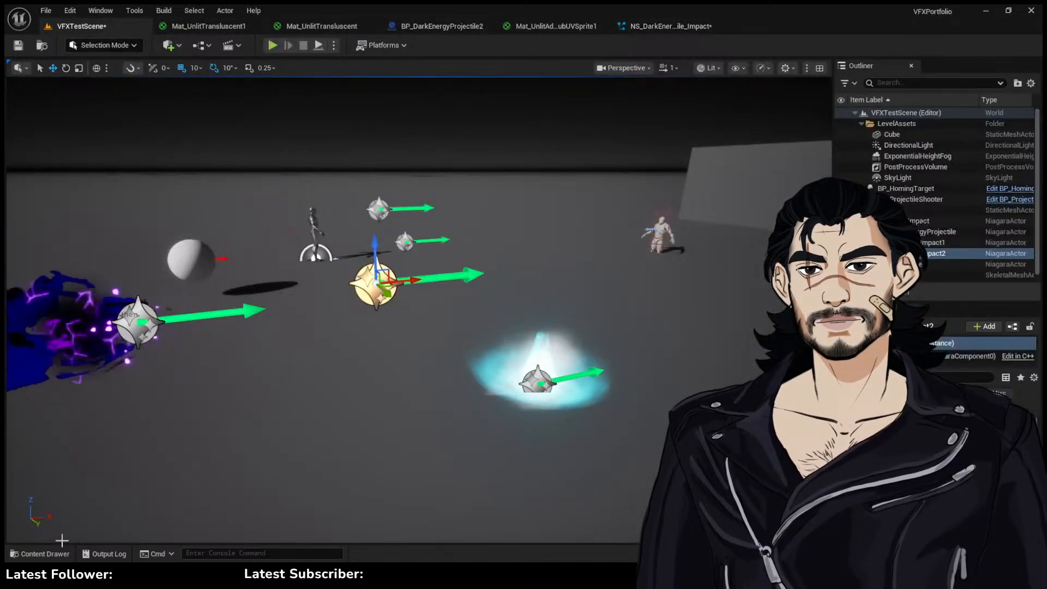
{"action": "left_click", "coordinate": [39, 553]}
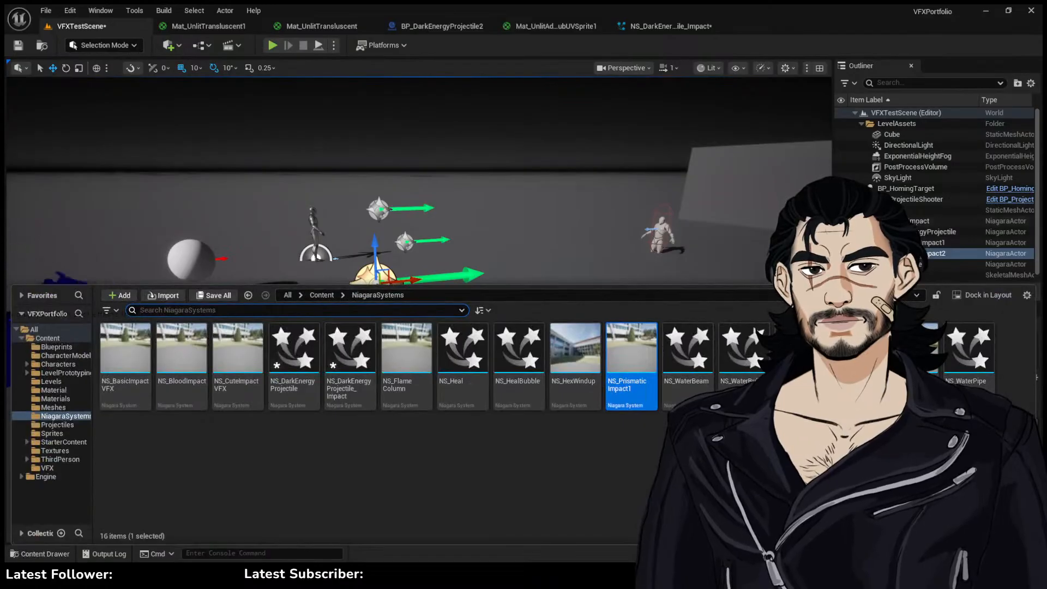
{"action": "left_click", "coordinate": [1008, 200]}
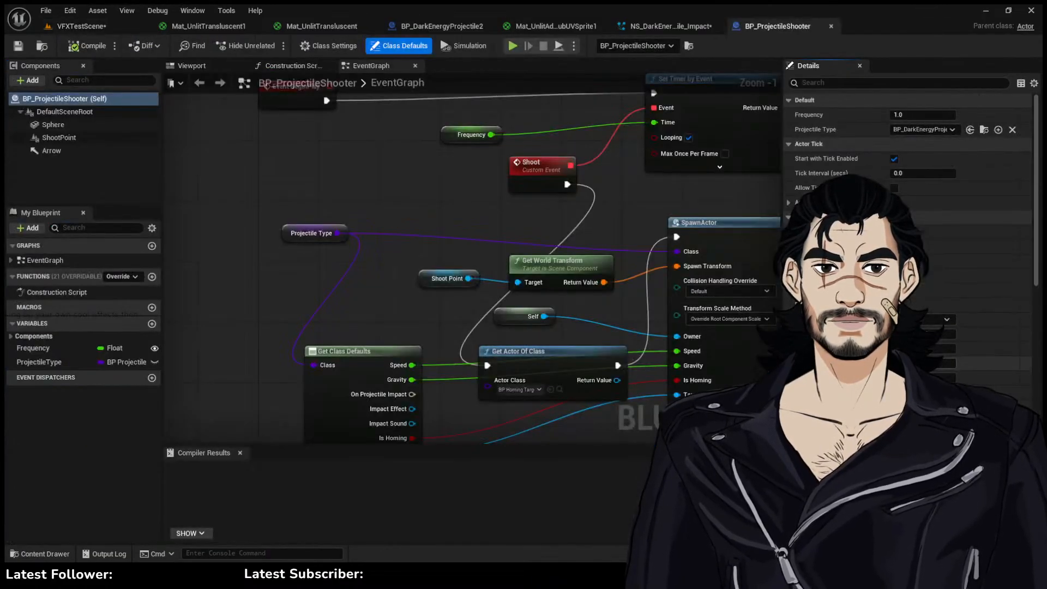
{"action": "scroll", "coordinate": [908, 245], "scroll_direction": "down", "scroll_amount": 15}
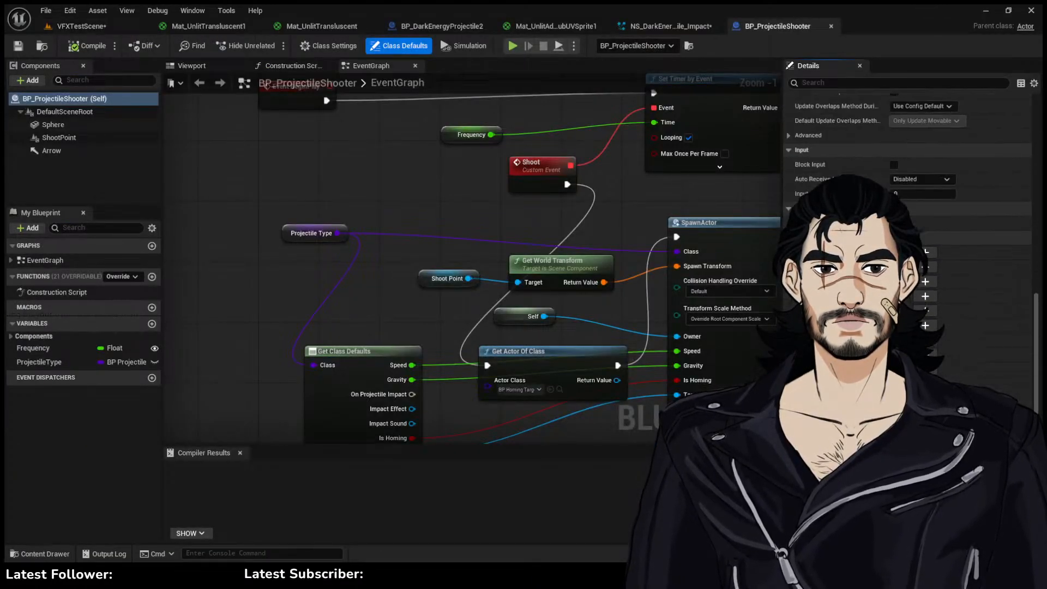
{"action": "scroll", "coordinate": [964, 345], "scroll_direction": "up", "scroll_amount": 10}
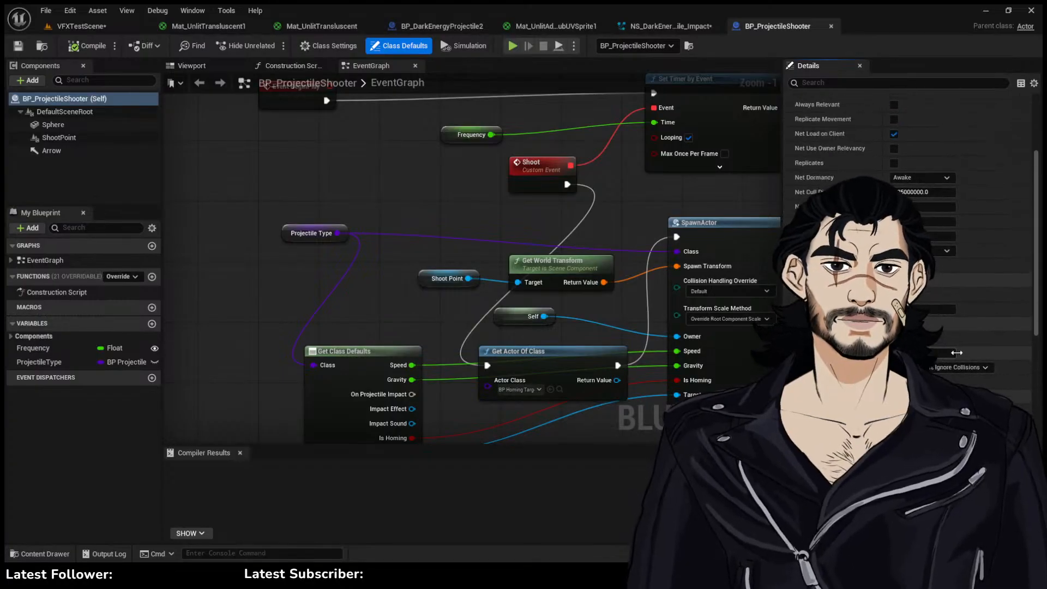
{"action": "left_click", "coordinate": [66, 150]}
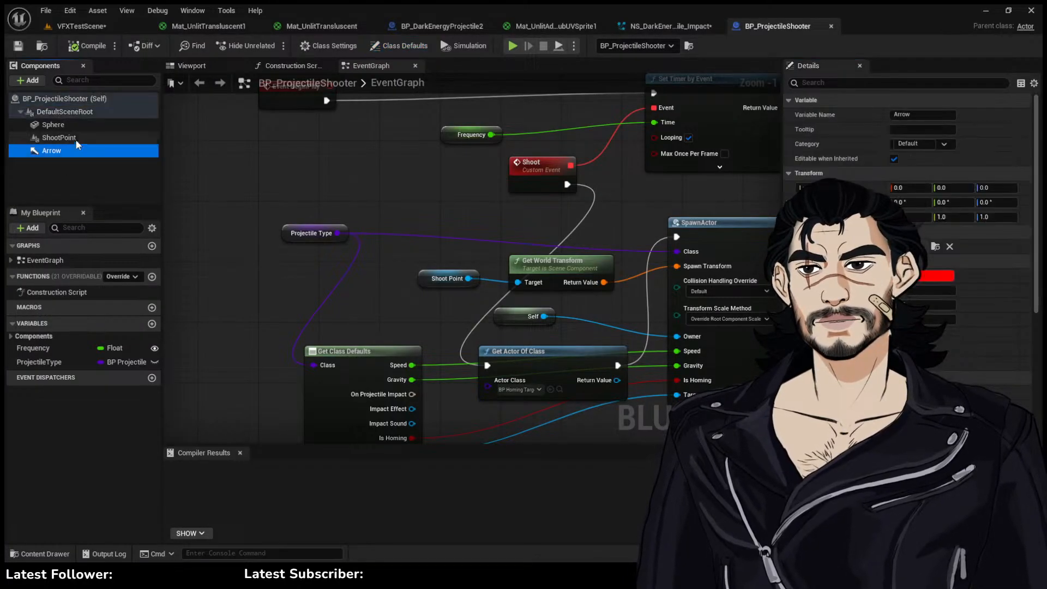
{"action": "left_click", "coordinate": [59, 137]}
{"action": "scroll", "coordinate": [906, 245], "scroll_direction": "down", "scroll_amount": 10}
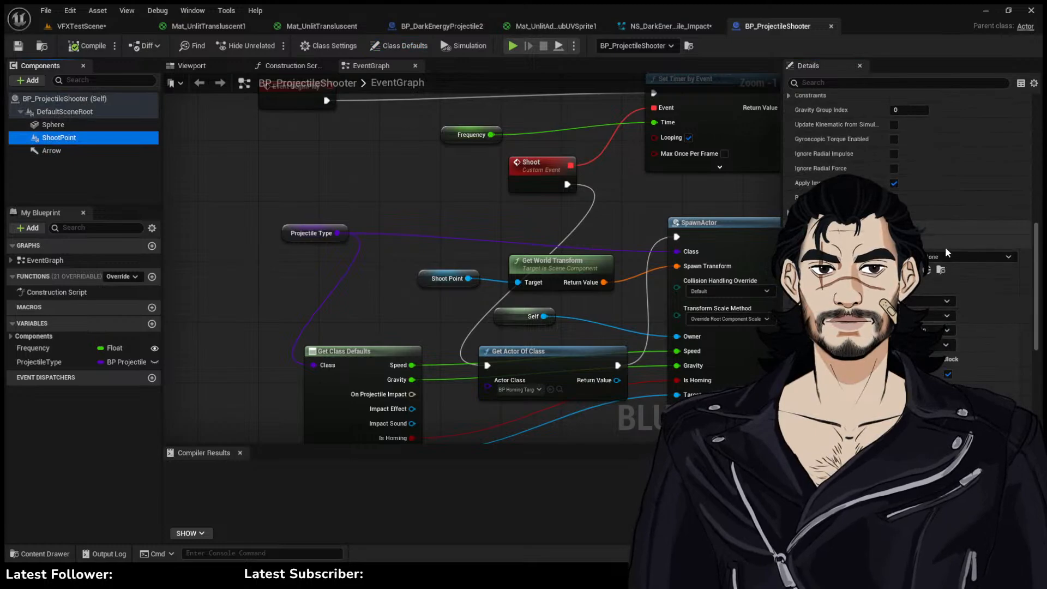
{"action": "left_click", "coordinate": [116, 101]}
{"action": "scroll", "coordinate": [974, 355], "scroll_direction": "down", "scroll_amount": 5}
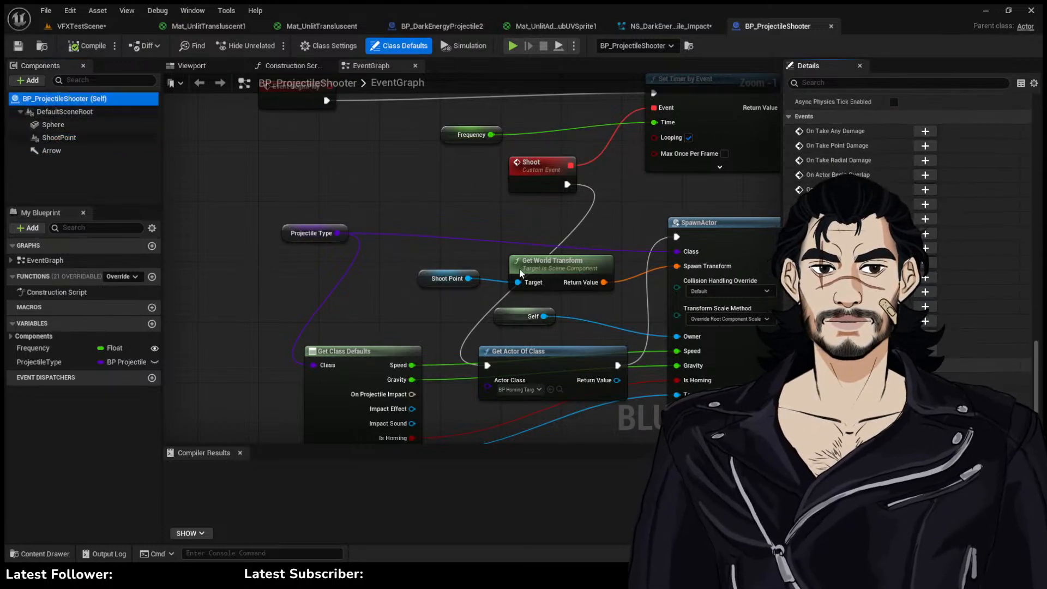
{"action": "left_click", "coordinate": [306, 233]}
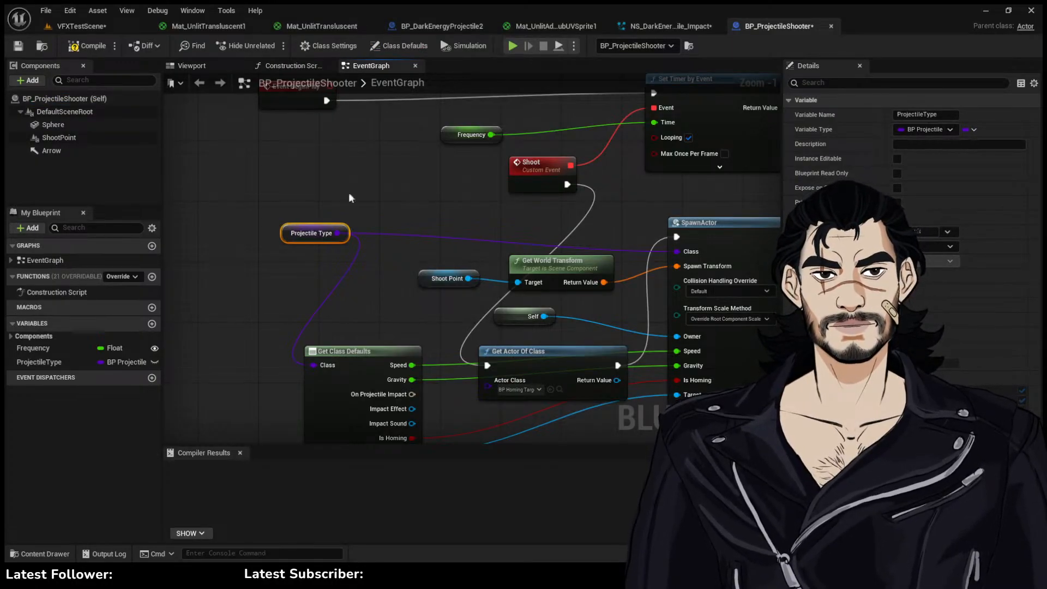
{"action": "left_click", "coordinate": [18, 47]}
Play VFXTestScene, examine the swapped-in projectile's impact on the target from near and far, and end the session
{"action": "key", "text": "alt+p"}
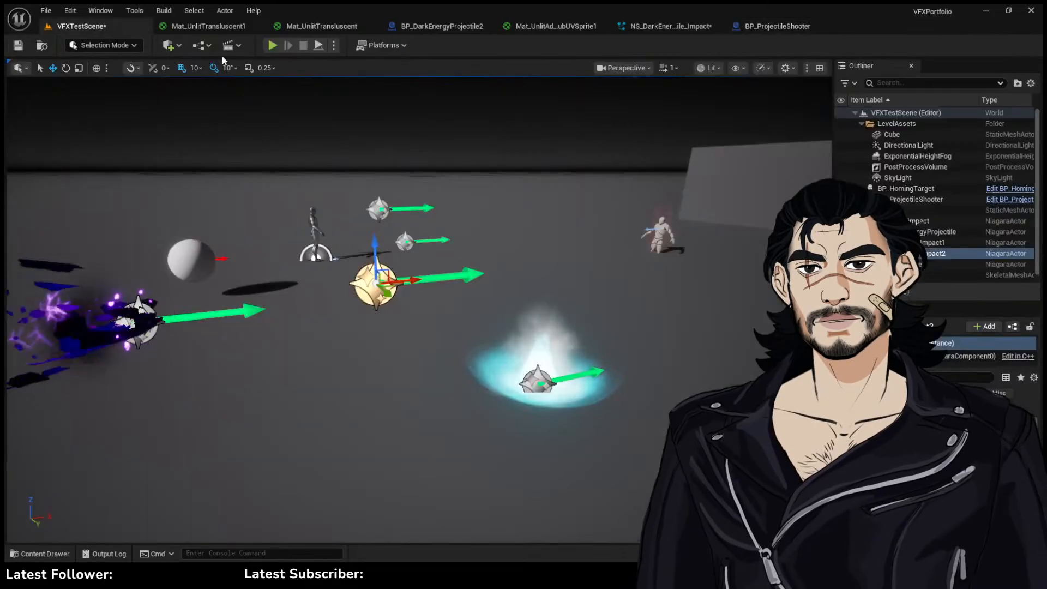
{"action": "key", "text": "w"}
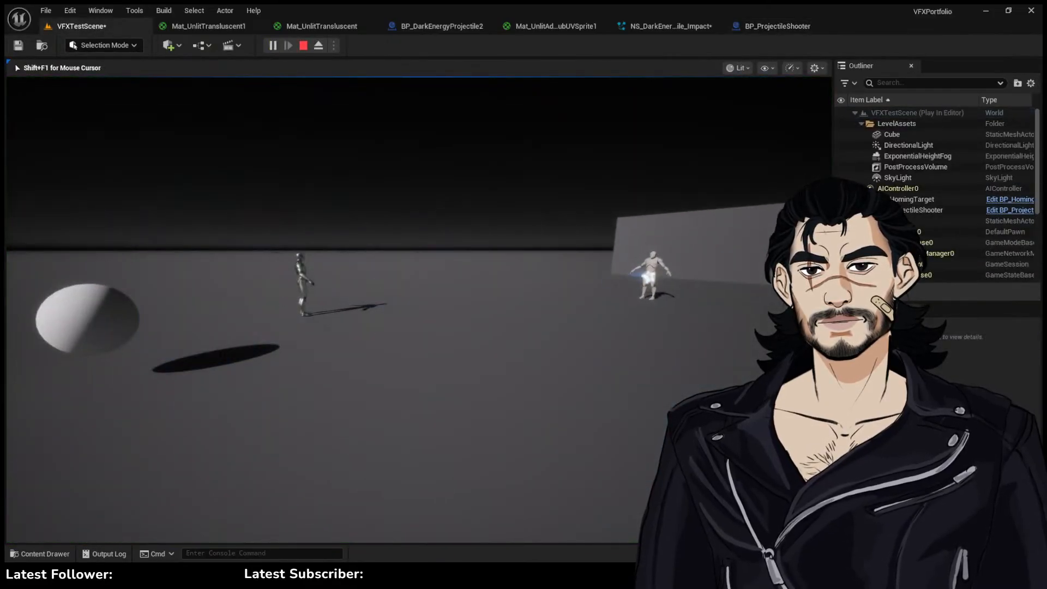
{"action": "key", "text": "s"}
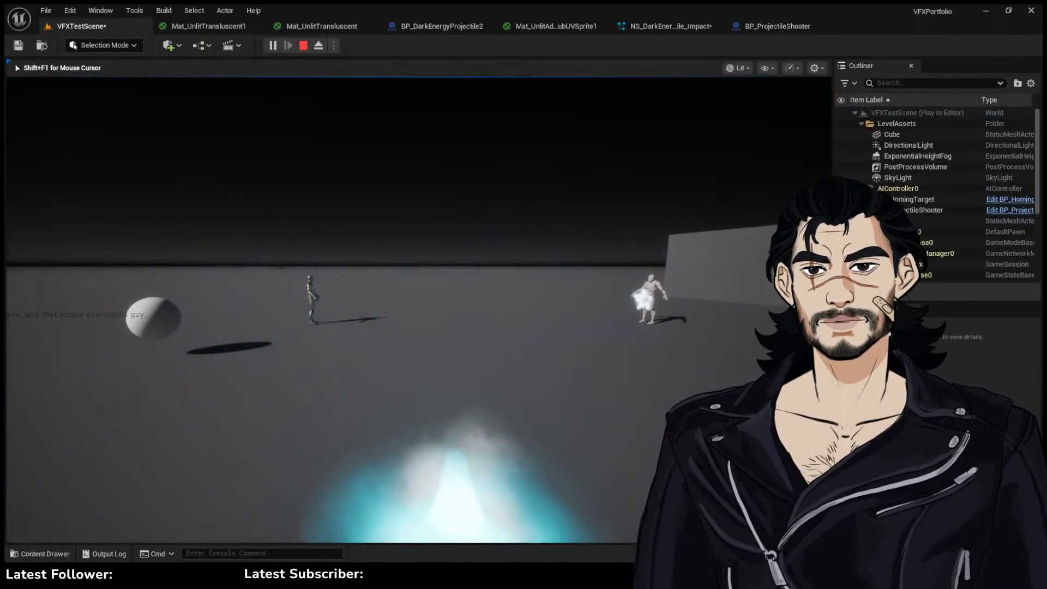
{"action": "key", "text": "w"}
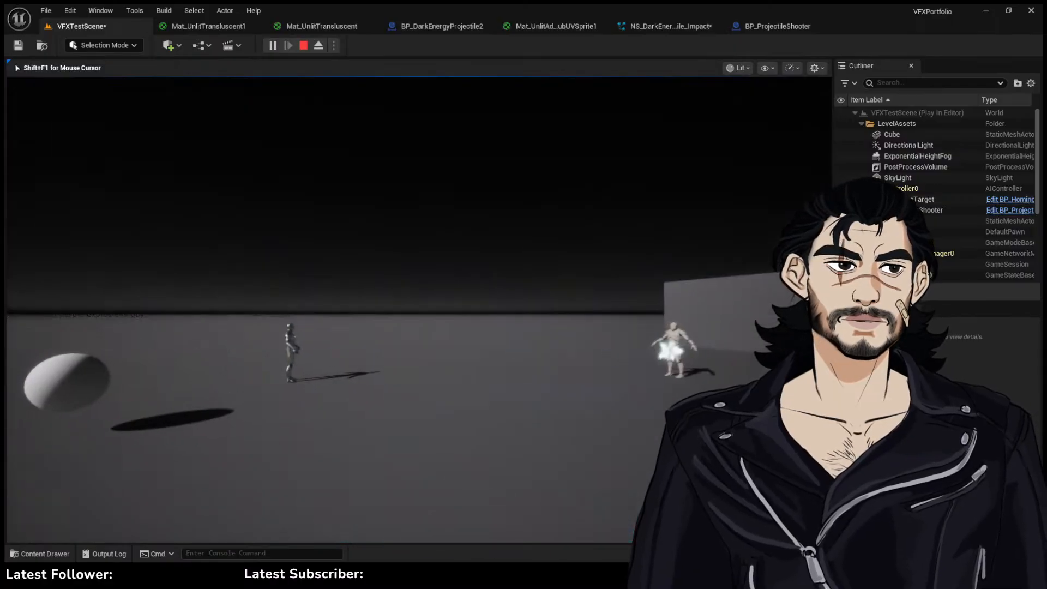
{"action": "key", "text": "s"}
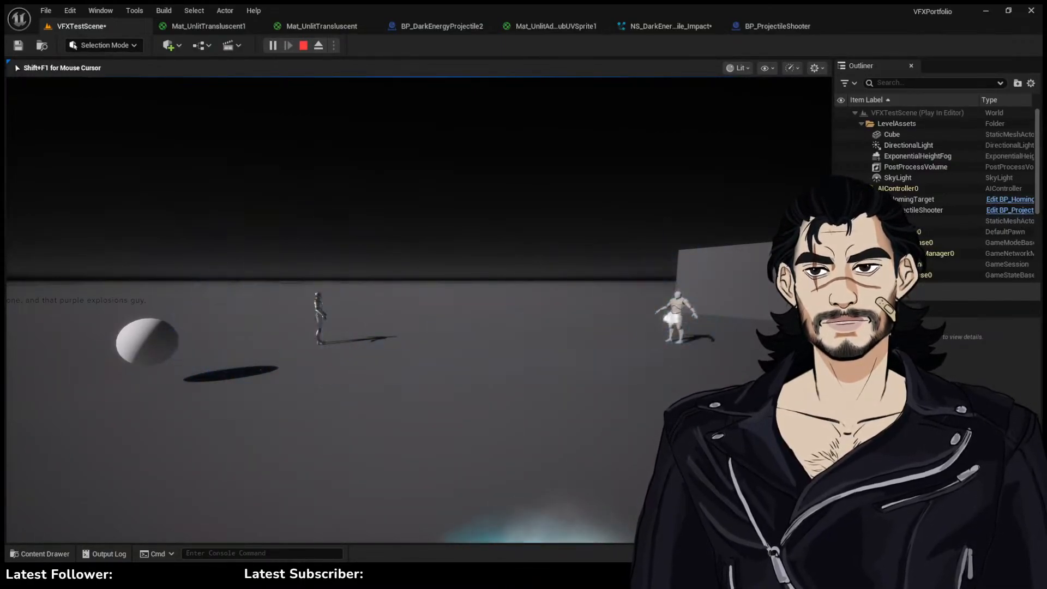
{"action": "key", "text": "w"}
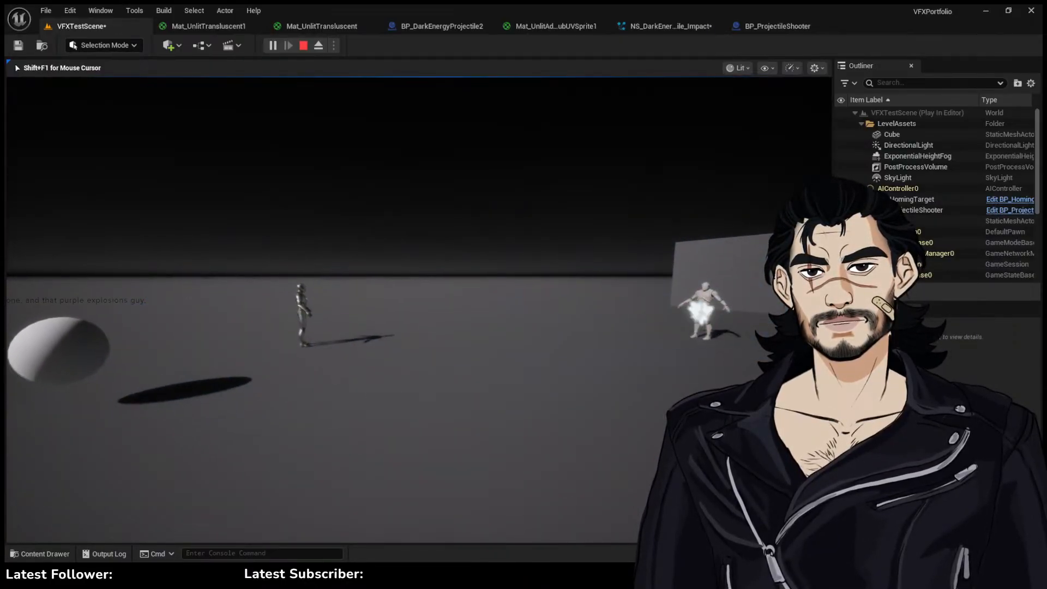
{"action": "key", "text": "w"}
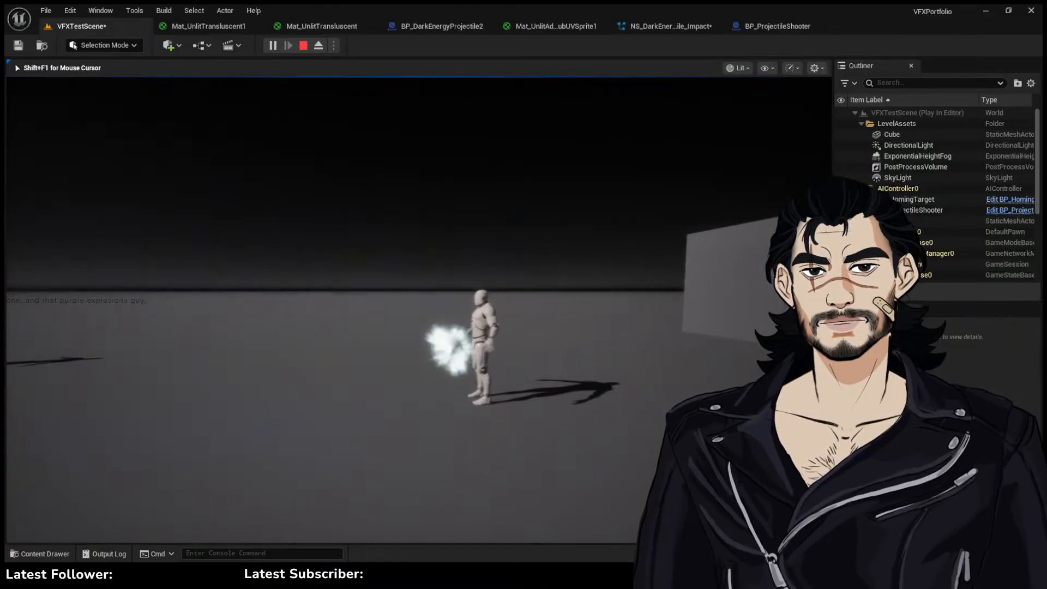
{"action": "key", "text": "s"}
{"action": "key", "text": "w"}
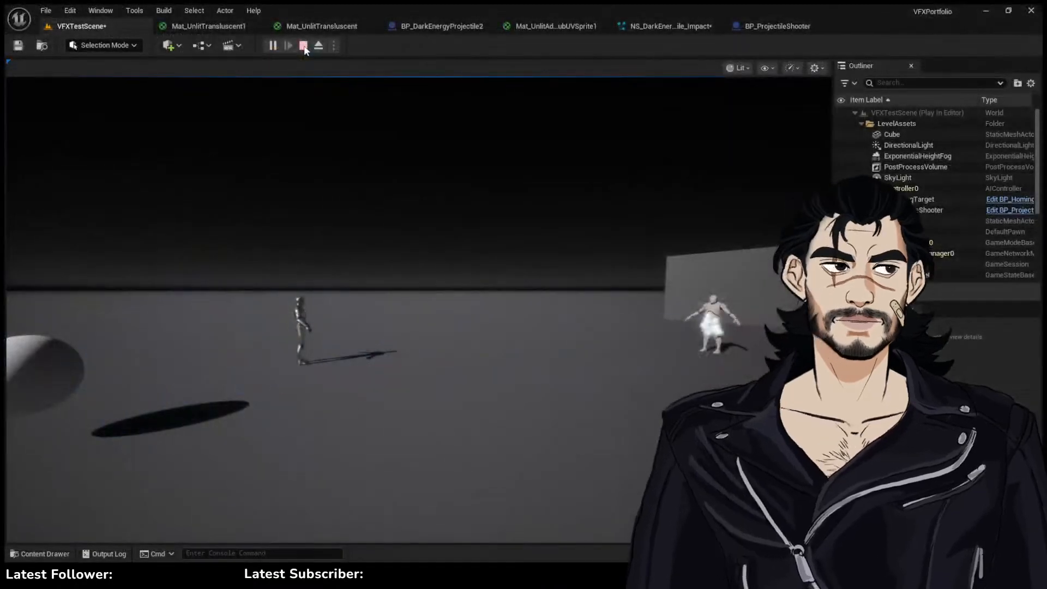
{"action": "left_click", "coordinate": [304, 46]}
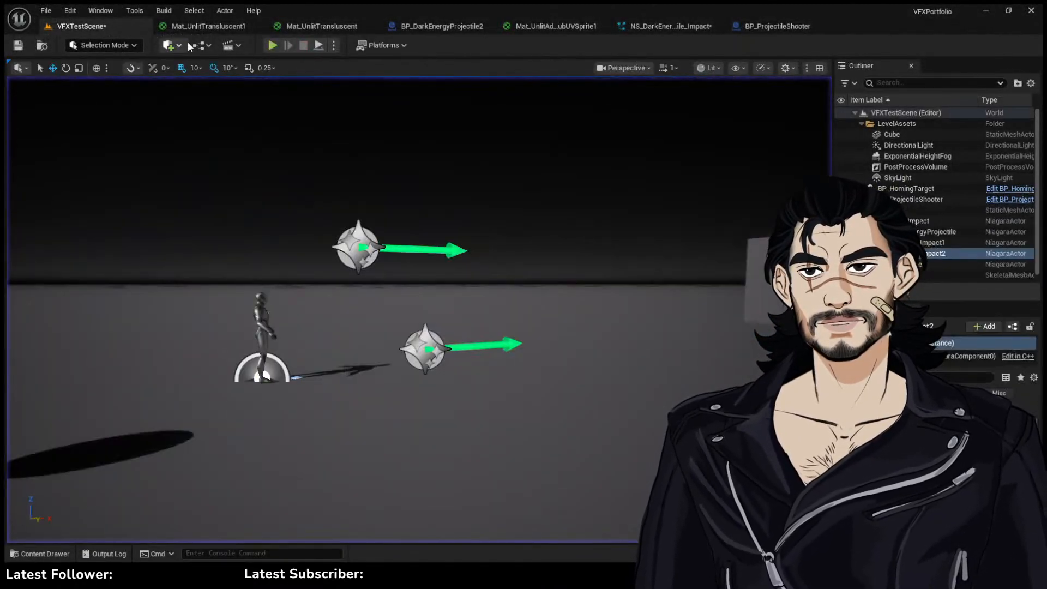
Set the ProjectileType default in BP_ProjectileShooter back to the dark energy projectile, then compile and save the blueprint
{"action": "mouse_move", "coordinate": [484, 239]}
{"action": "right_mouse_down"}
{"action": "mouse_move", "coordinate": [530, 284]}
{"action": "mouse_move", "coordinate": [551, 275]}
{"action": "mouse_move", "coordinate": [485, 238]}
{"action": "mouse_move", "coordinate": [471, 246]}
{"action": "right_mouse_up"}
{"action": "key", "text": "w"}
{"action": "key", "text": "s"}
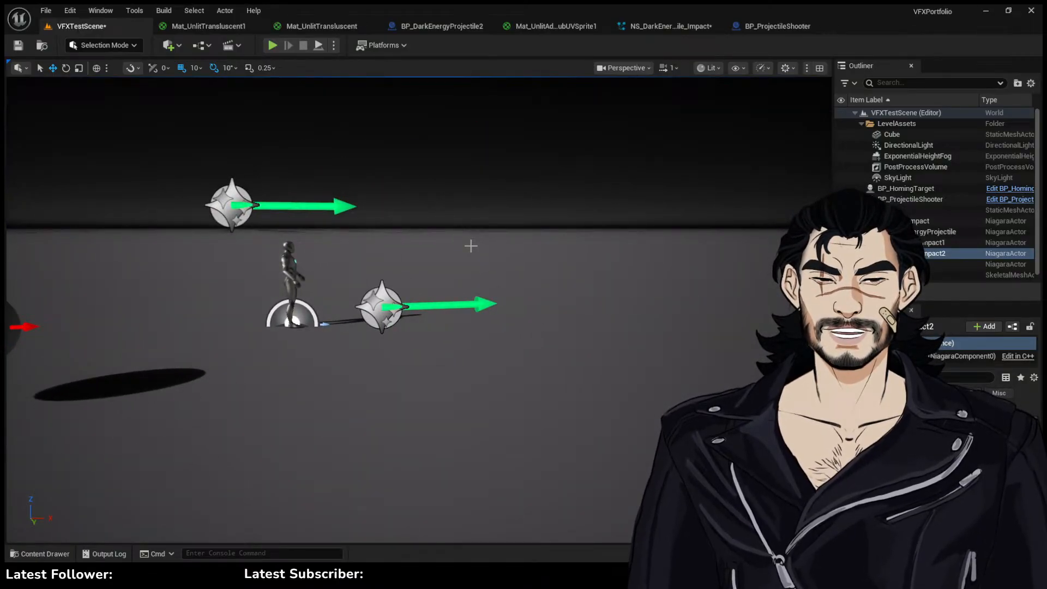
{"action": "left_click", "coordinate": [290, 25]}
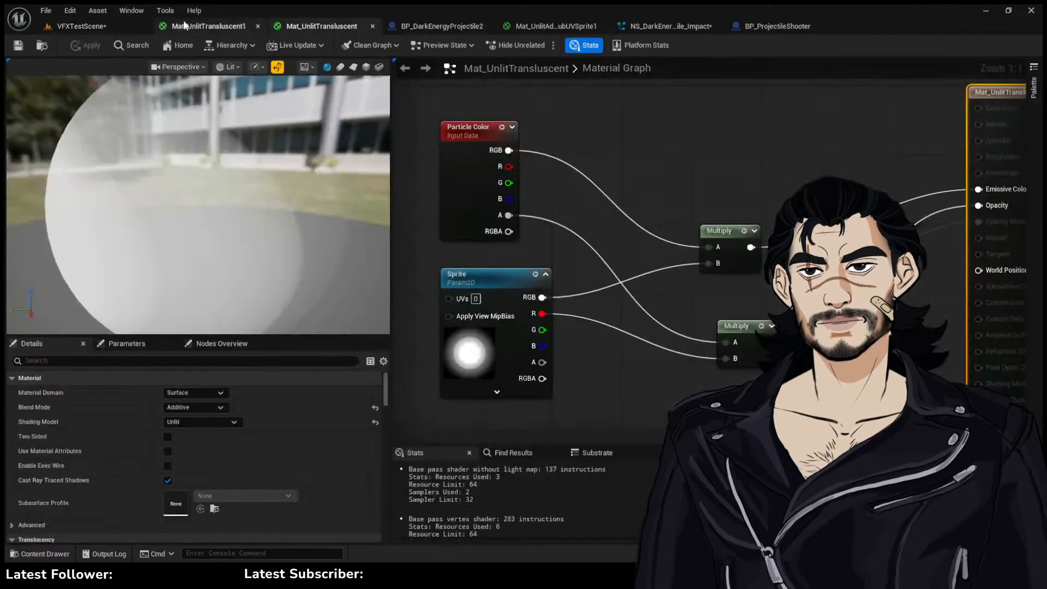
{"action": "left_click", "coordinate": [78, 26]}
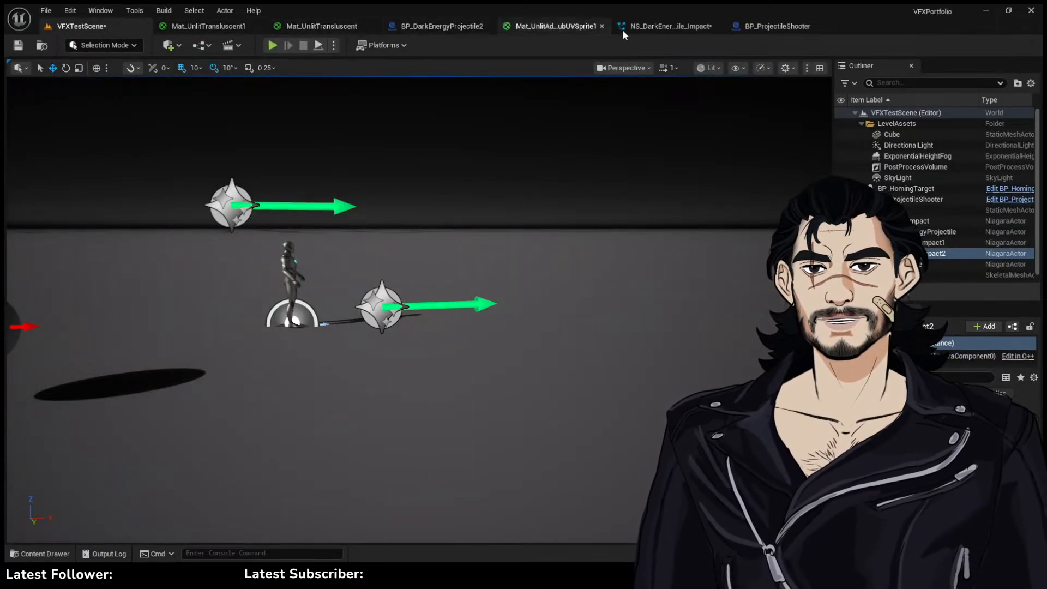
{"action": "left_click", "coordinate": [671, 26]}
{"action": "left_click", "coordinate": [777, 26]}
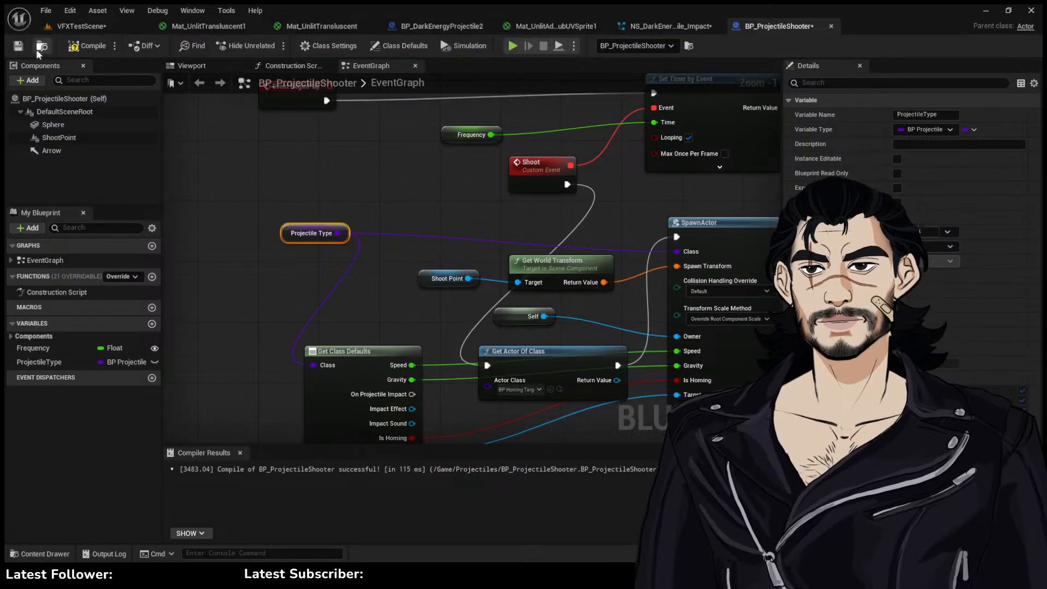
Play VFXTestScene again and watch the dark energy projectile fly to the target and hit it
{"action": "left_click", "coordinate": [91, 28]}
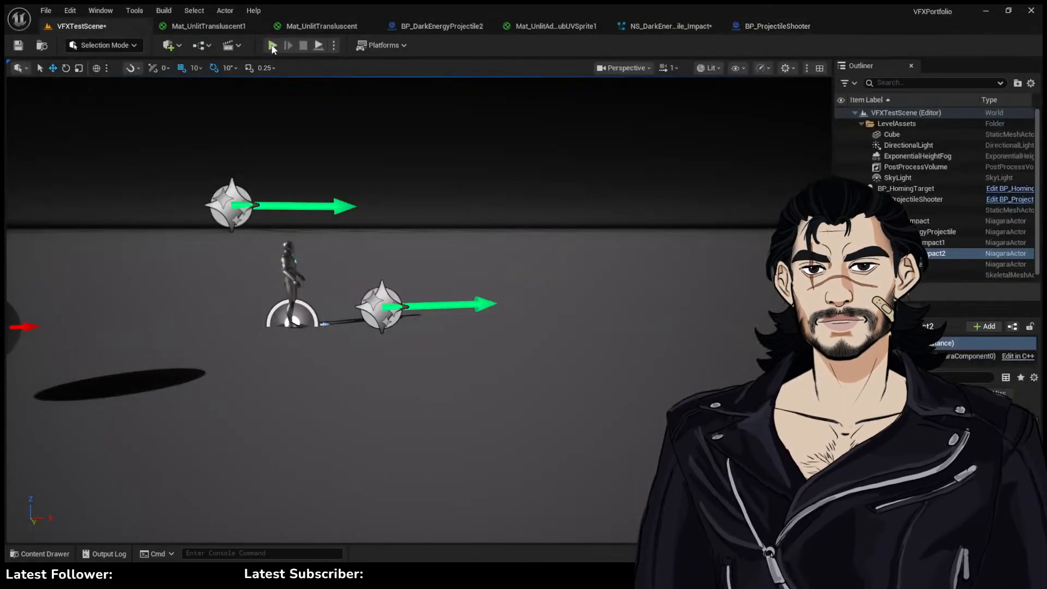
{"action": "left_click", "coordinate": [272, 45]}
{"action": "key", "text": "s"}
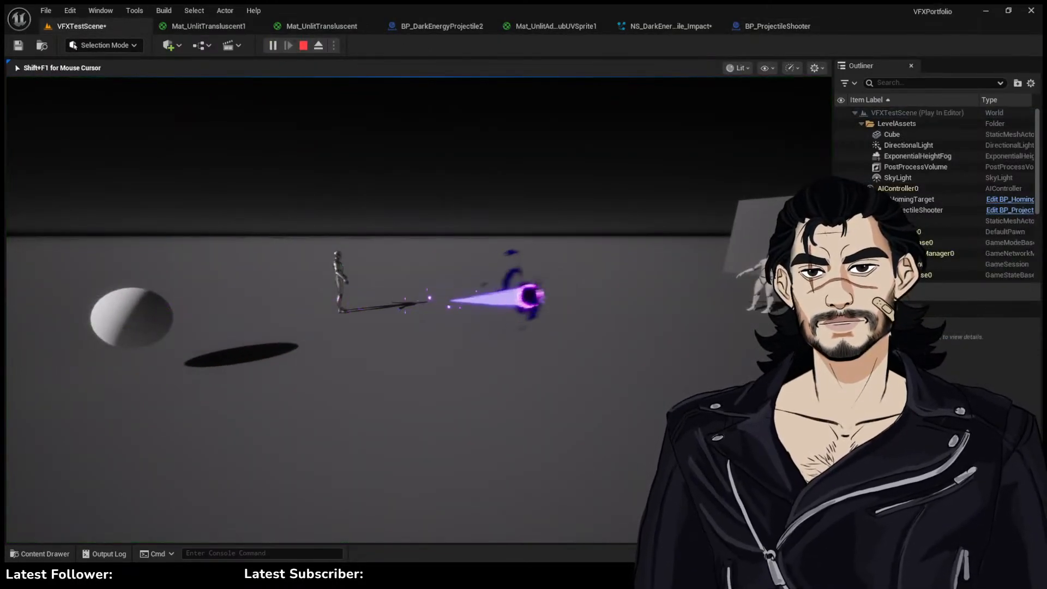
{"action": "key", "text": "d"}
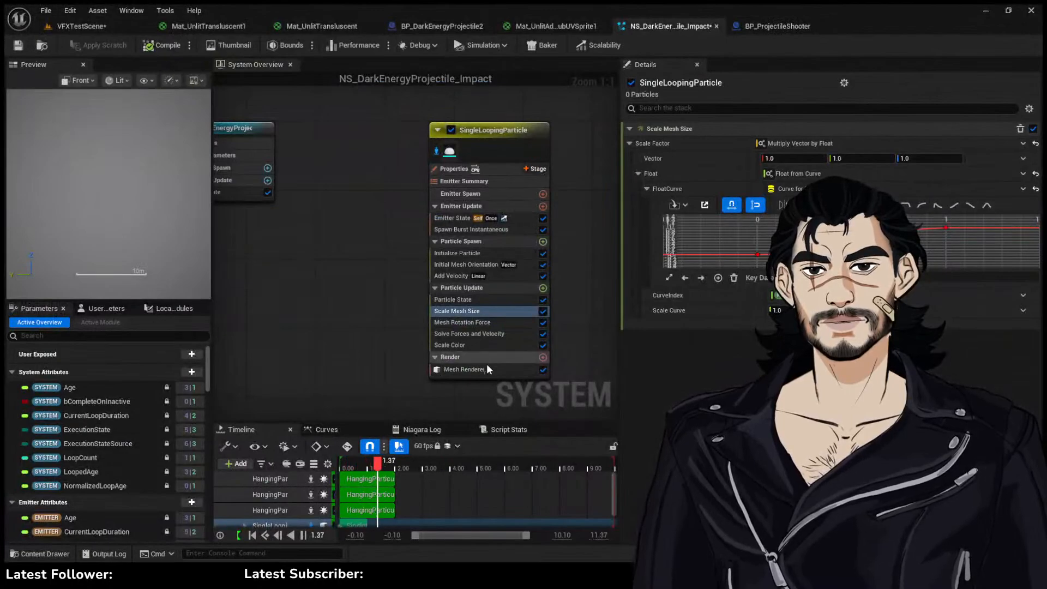
Save the modified assets and bring up the material parameters of SingleLoopingParticle's Mesh Renderer in NS_DarkEnergyProjectile_Impact
{"action": "left_click", "coordinate": [487, 369]}
{"action": "scroll", "coordinate": [687, 246], "scroll_direction": "down", "scroll_amount": 10}
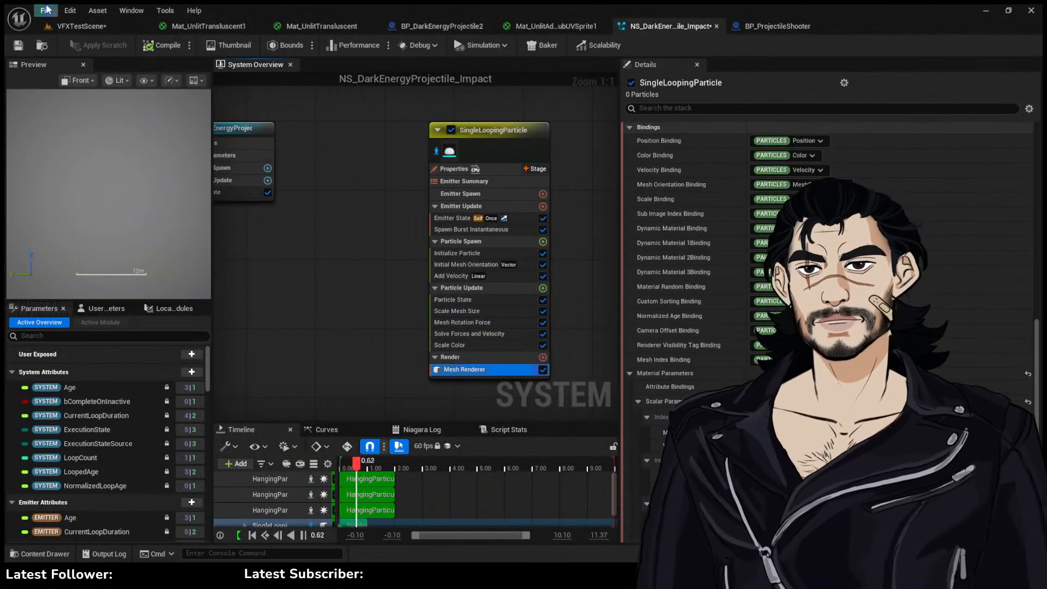
{"action": "scroll", "coordinate": [687, 246], "scroll_direction": "down", "scroll_amount": 6}
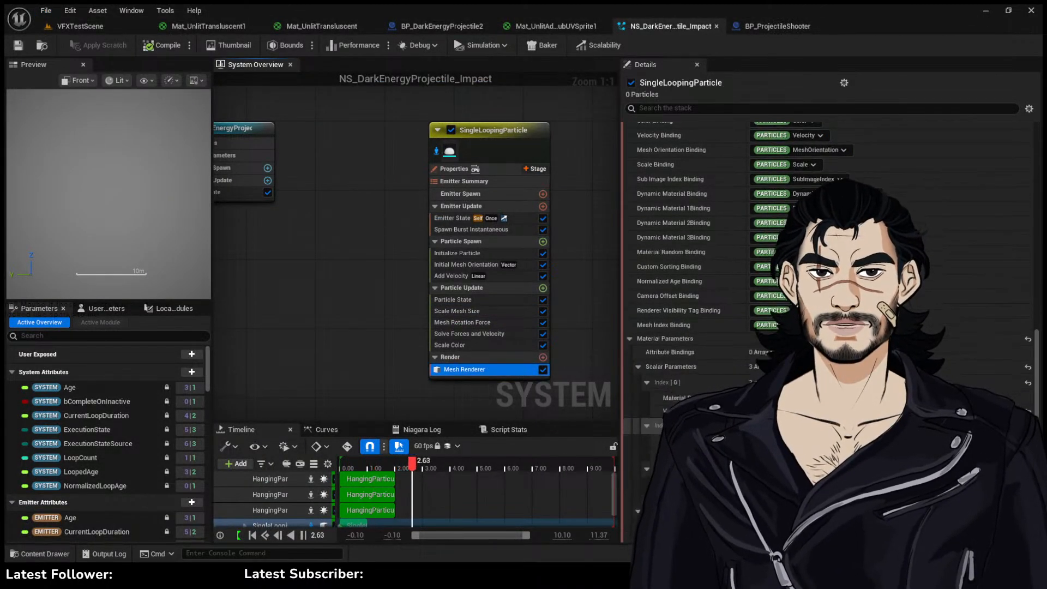
{"action": "scroll", "coordinate": [703, 358], "scroll_direction": "down", "scroll_amount": 3}
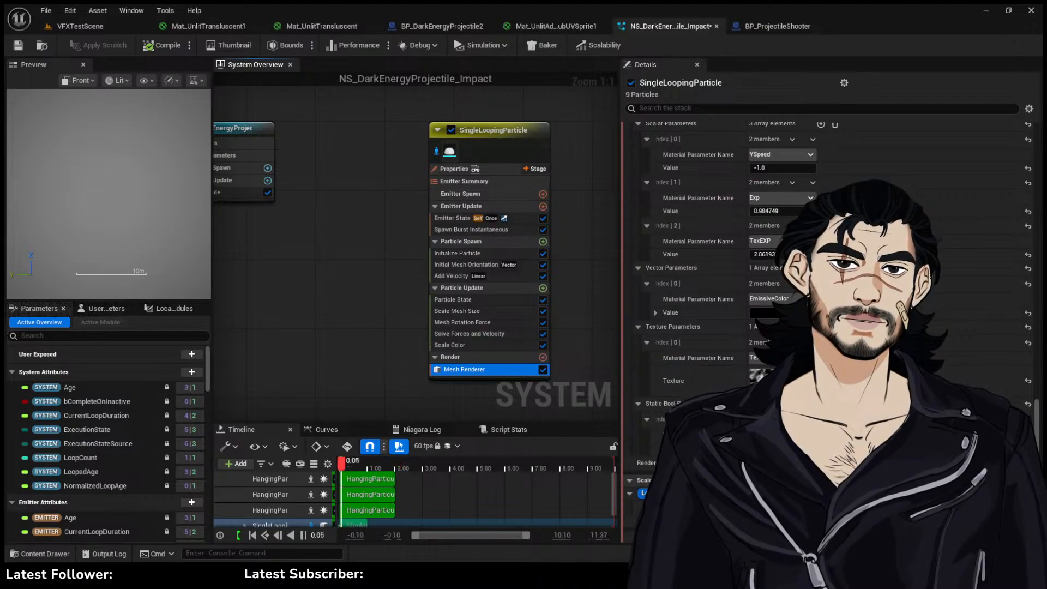
Return to the running VFXTestScene session and examine the dark energy impact on the target up close
{"action": "left_click", "coordinate": [79, 26]}
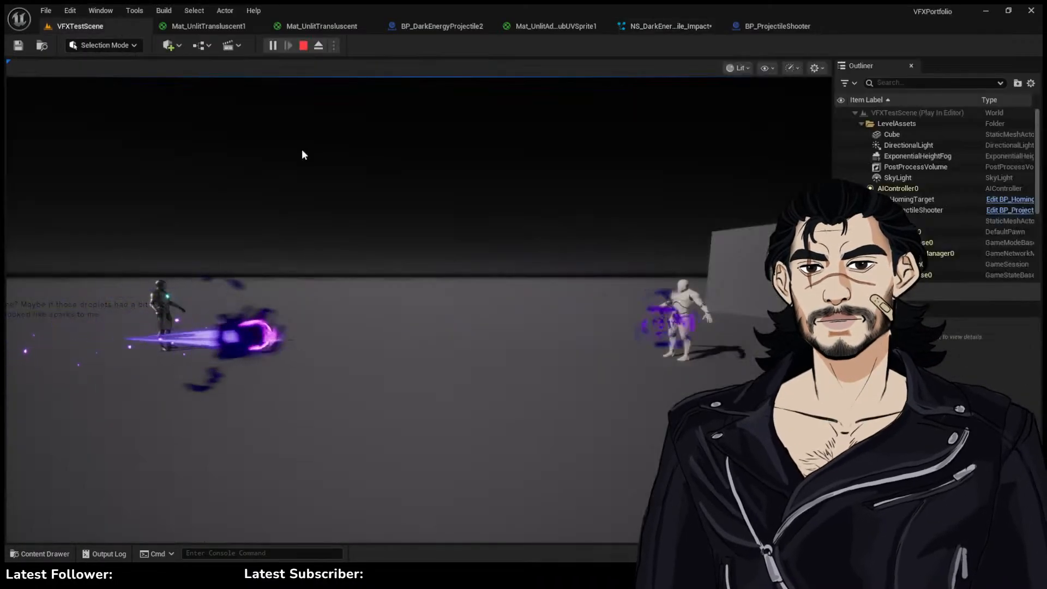
{"action": "left_click", "coordinate": [549, 244]}
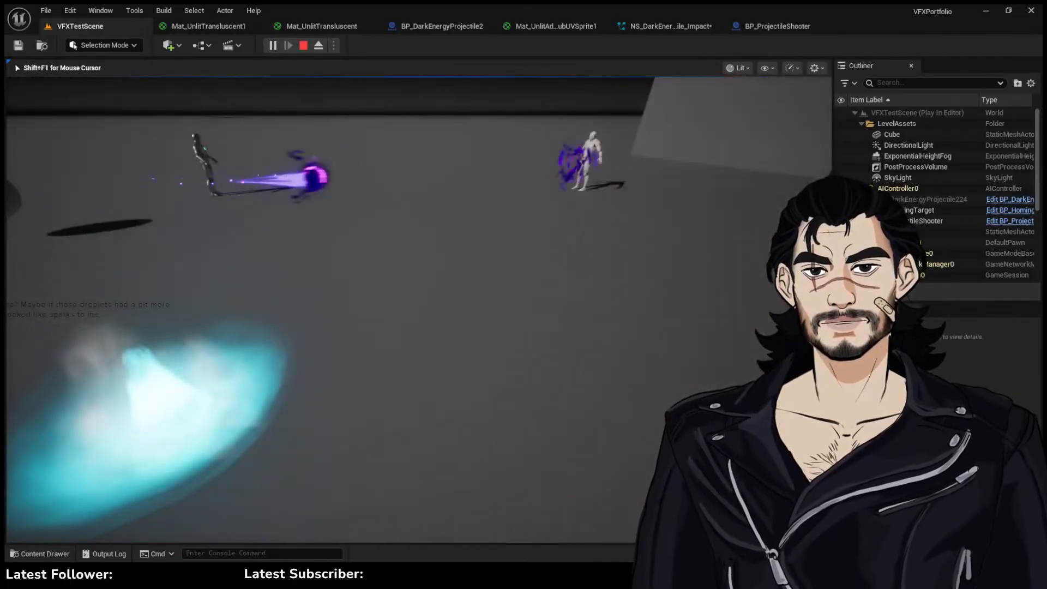
{"action": "key", "text": "w"}
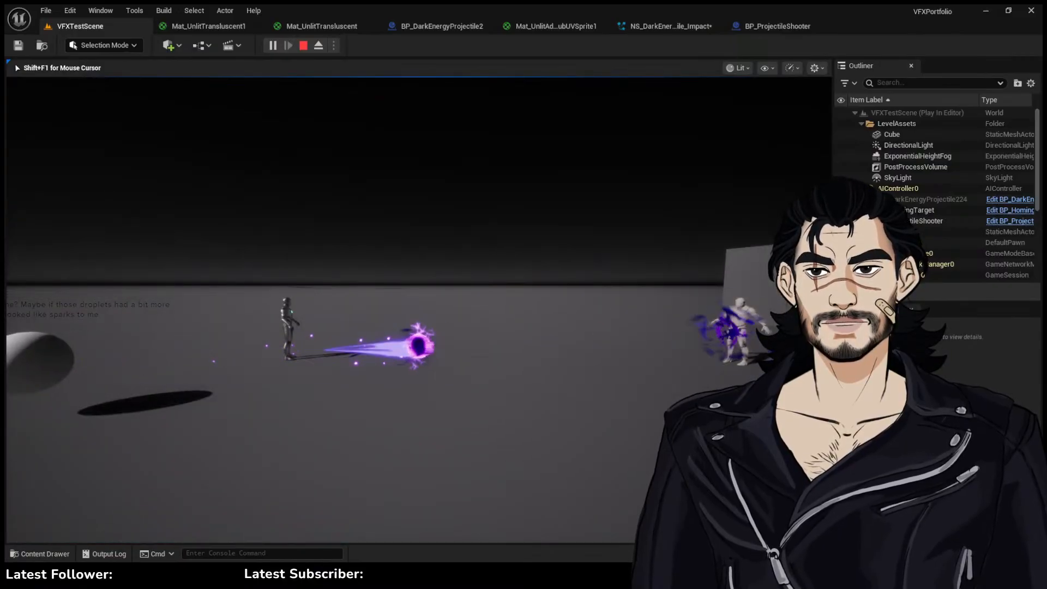
{"action": "key", "text": "w"}
{"action": "key", "text": "d"}
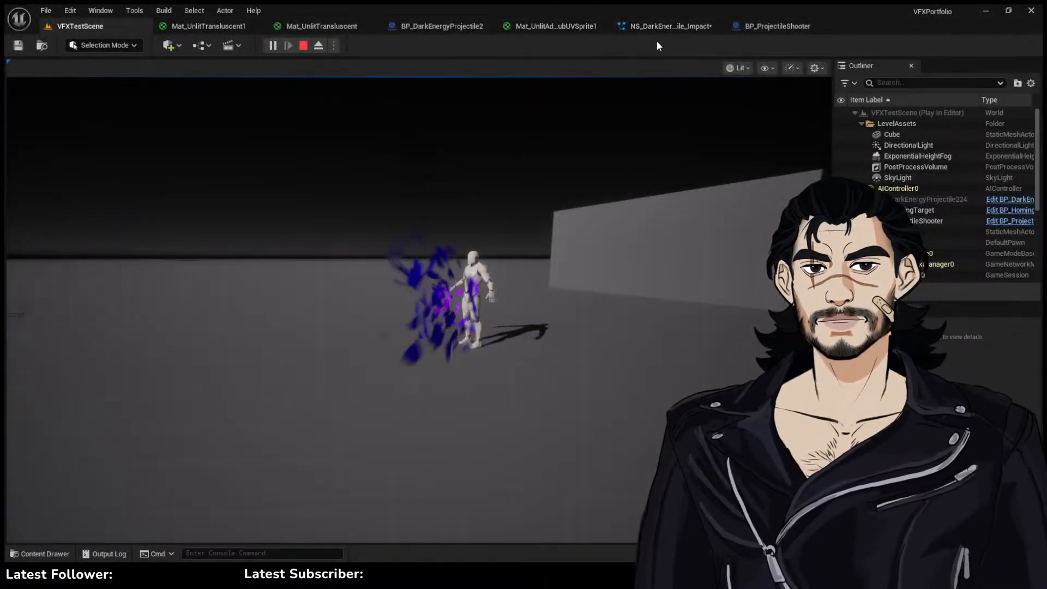
Move the NS_DarkEnergyProjectile_Impact editor beside VFXTestScene in the open documents and recheck the impact in the running scene
{"action": "left_click", "coordinate": [666, 25]}
{"action": "left_click_drag", "start_coordinate": [666, 25], "coordinate": [206, 29]}
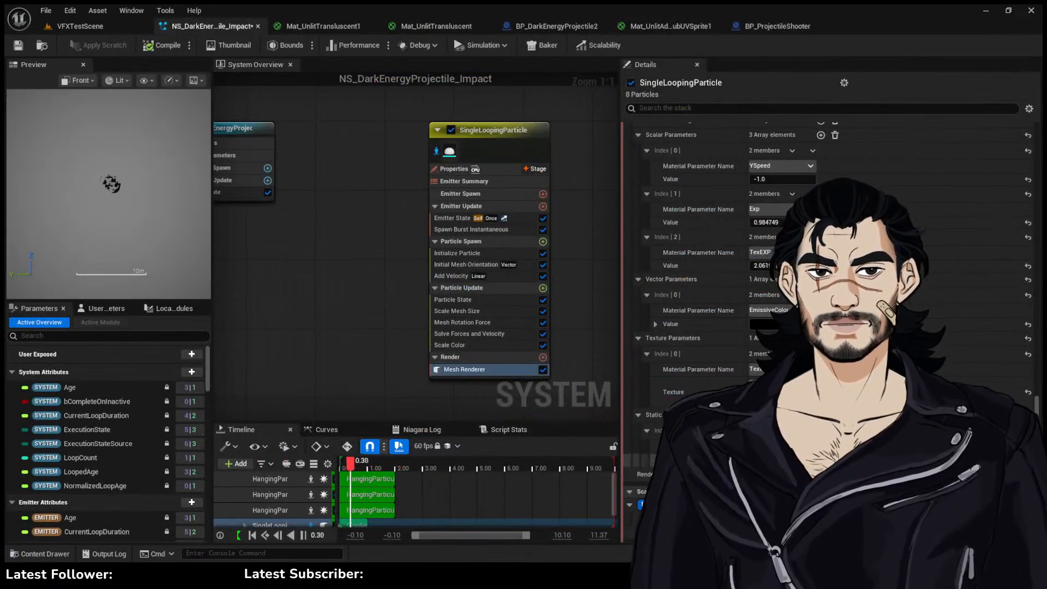
{"action": "left_click", "coordinate": [84, 27]}
{"action": "left_click", "coordinate": [435, 178]}
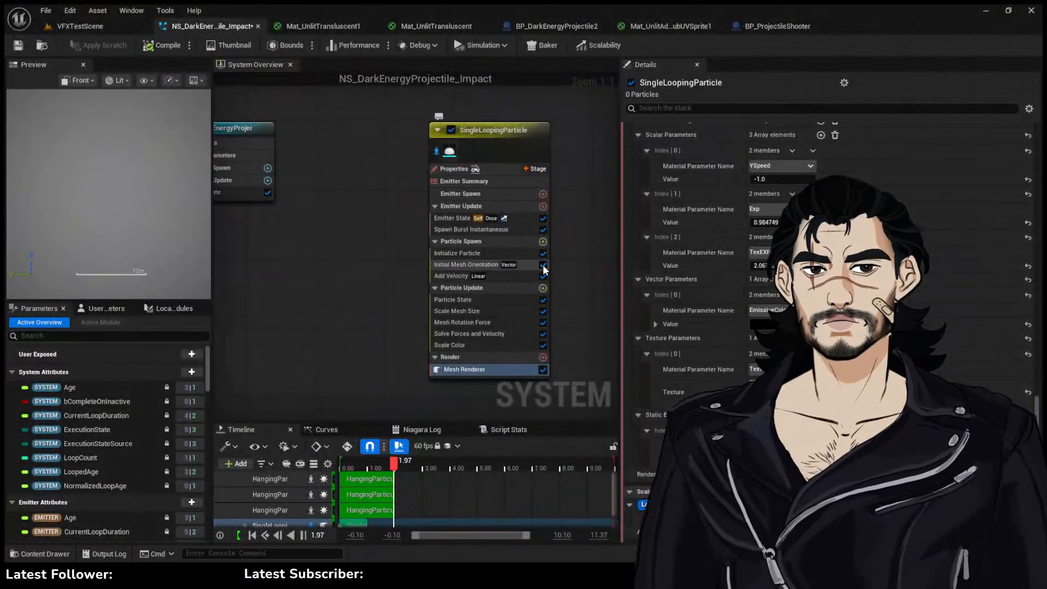
Turn off Rotation in SingleLoopingParticle's Initial Mesh Orientation module and return to the running VFXTestScene session
{"action": "left_click", "coordinate": [518, 264]}
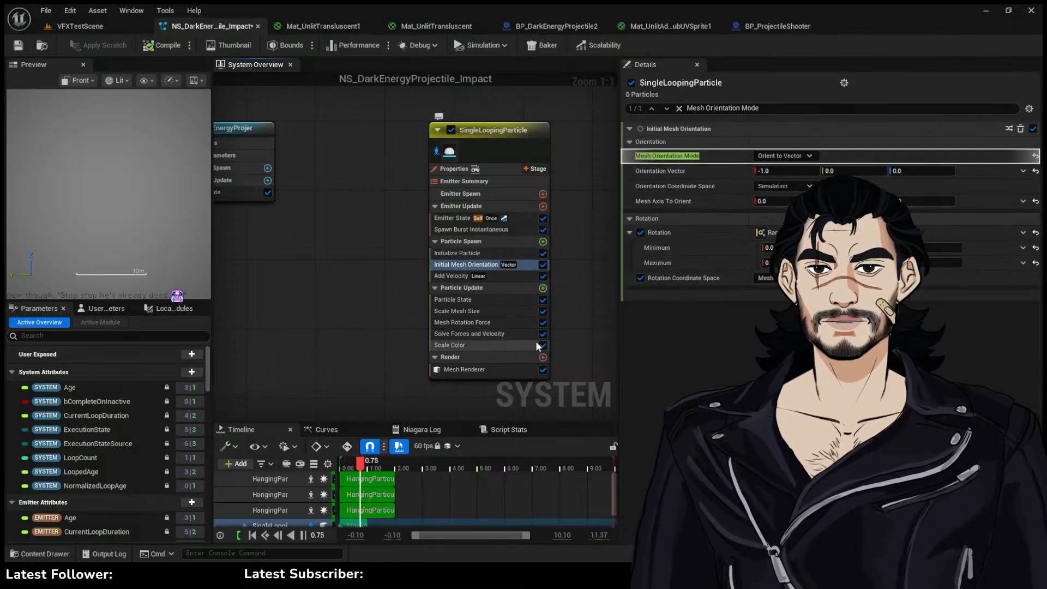
{"action": "left_click", "coordinate": [638, 231]}
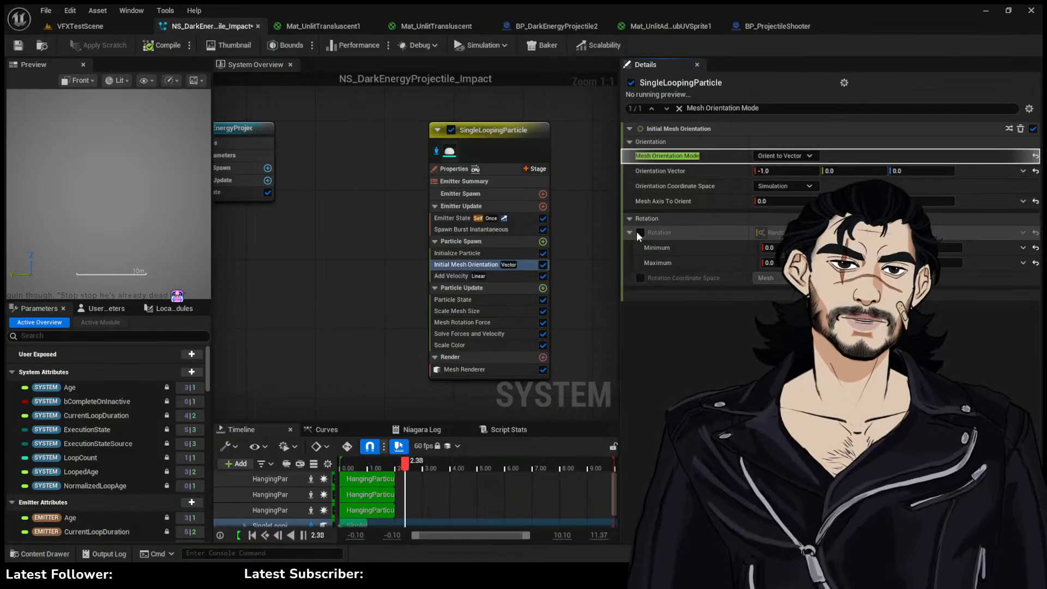
{"action": "left_click", "coordinate": [90, 31]}
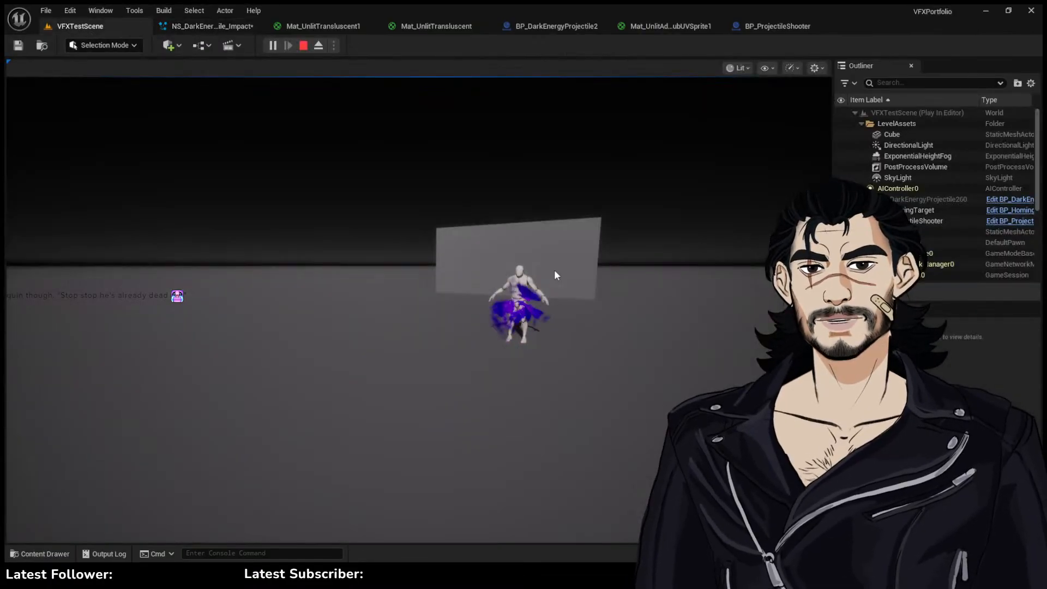
Fly around the target in the running scene and examine the dark energy impact from several distances and angles
{"action": "left_click", "coordinate": [556, 275]}
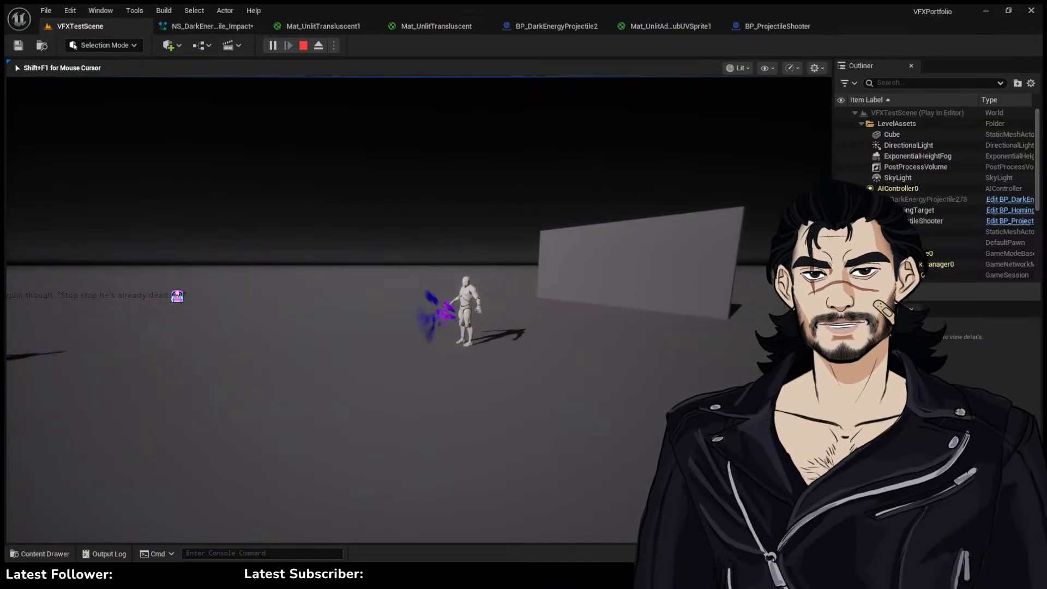
{"action": "key", "text": "w"}
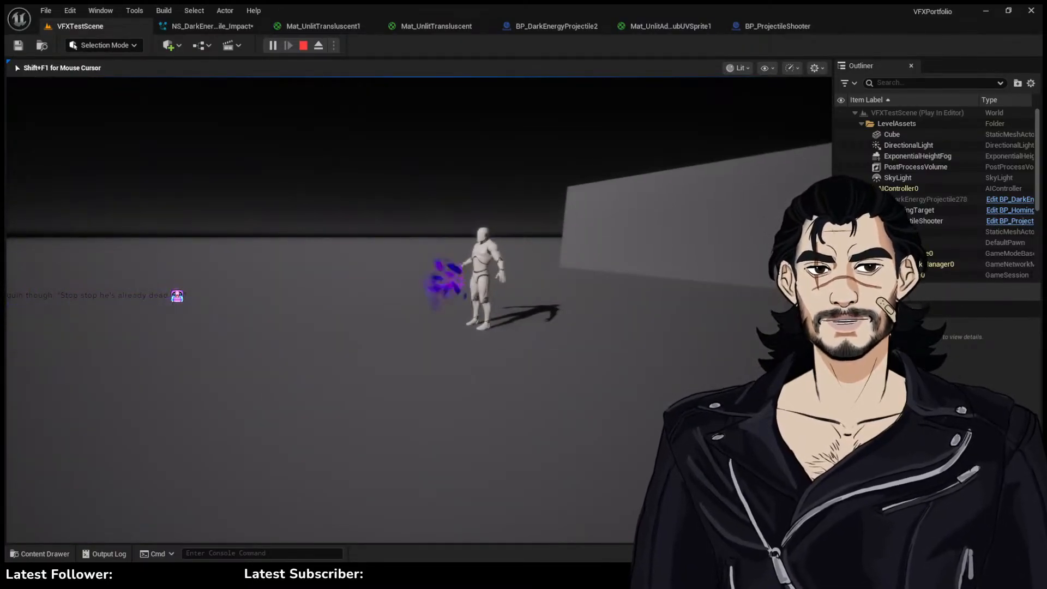
{"action": "key", "text": "s"}
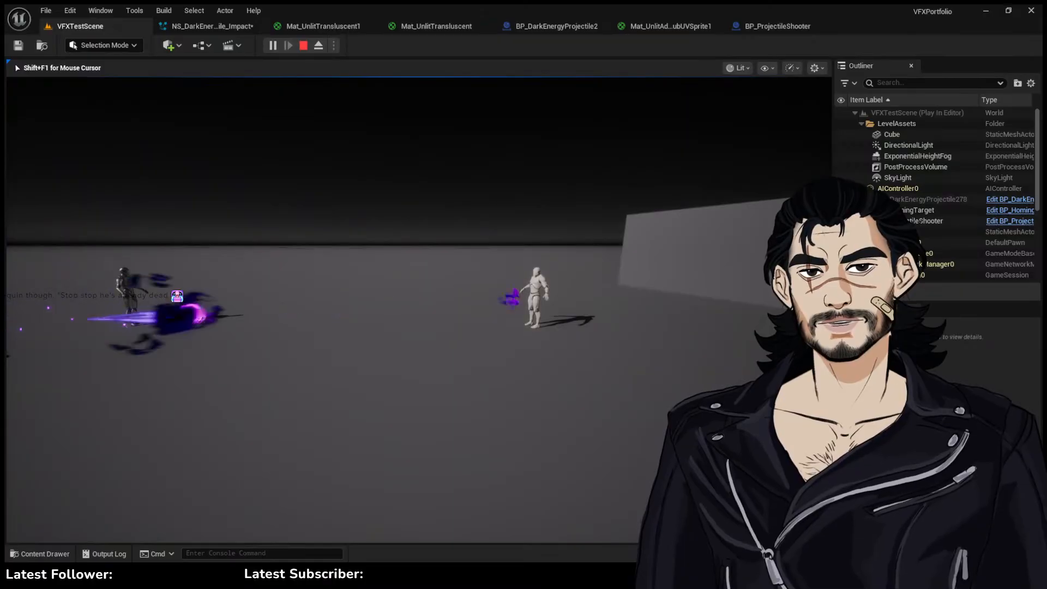
{"action": "key", "text": "w"}
{"action": "key", "text": "s"}
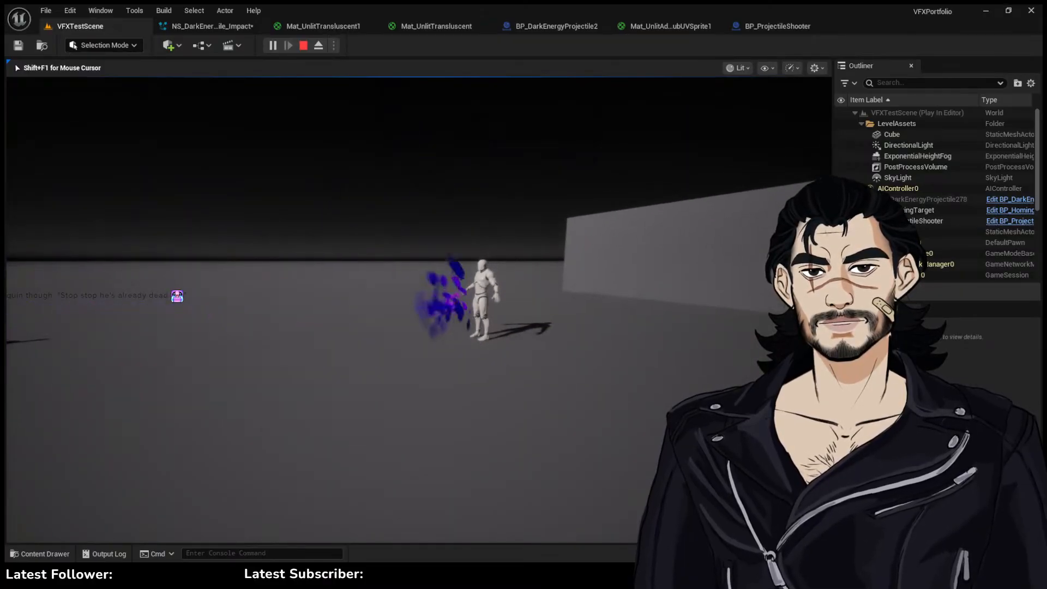
{"action": "key", "text": "w"}
{"action": "key", "text": "s"}
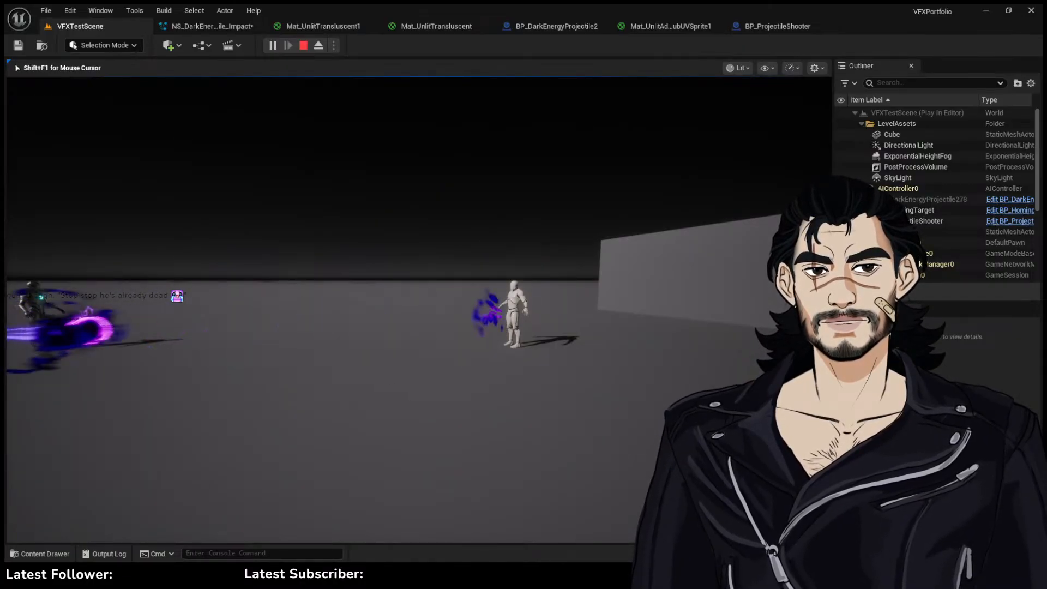
{"action": "key", "text": "w"}
{"action": "key", "text": "a"}
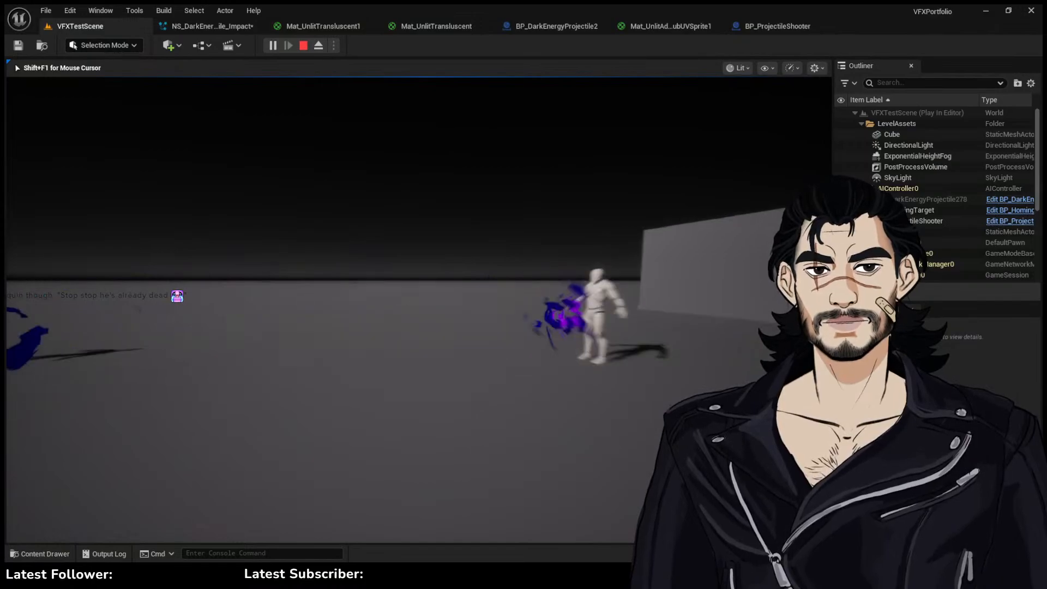
{"action": "key", "text": "d"}
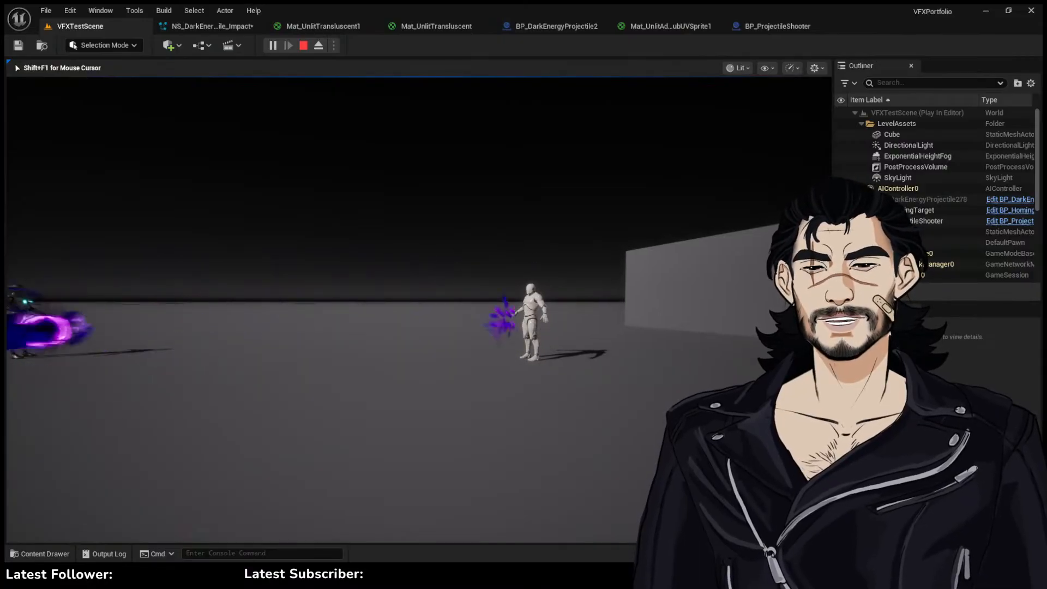
{"action": "key", "text": "w"}
{"action": "key", "text": "e"}
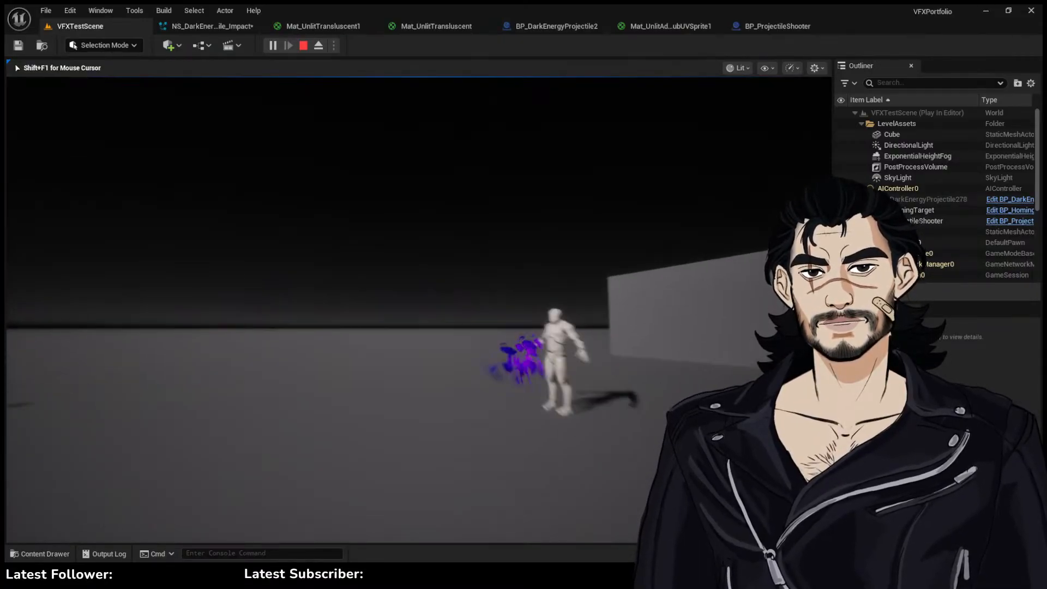
{"action": "key", "text": "w"}
{"action": "key", "text": "s"}
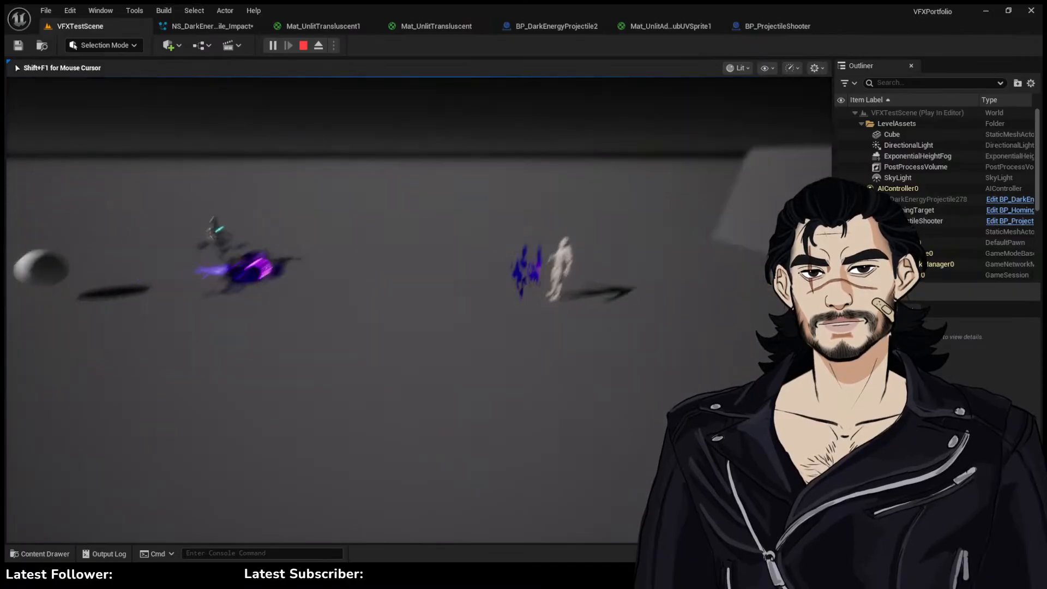
{"action": "key", "text": "w"}
{"action": "key", "text": "w"}
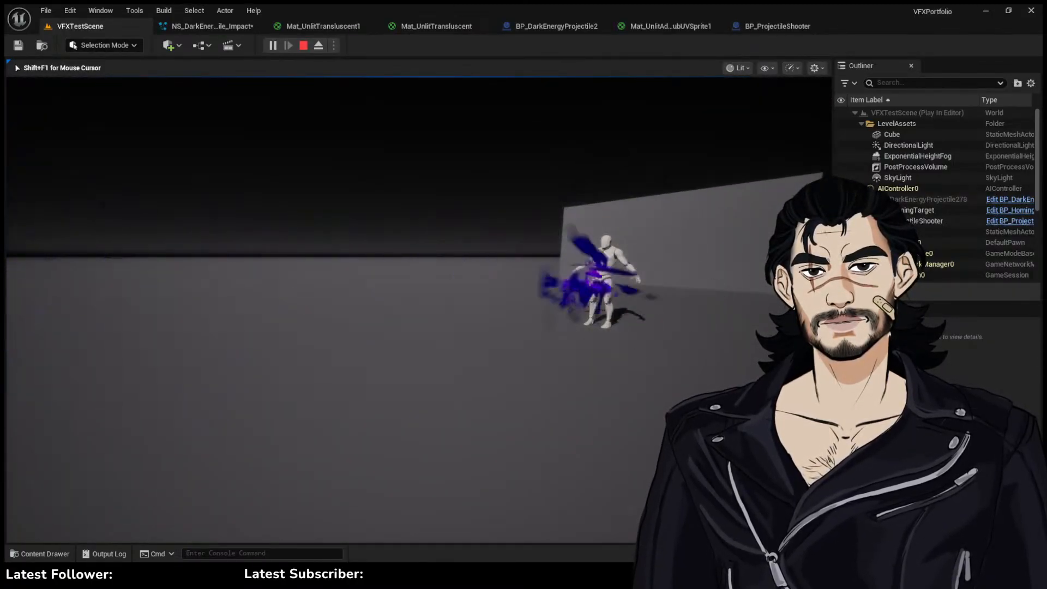
{"action": "key", "text": "w"}
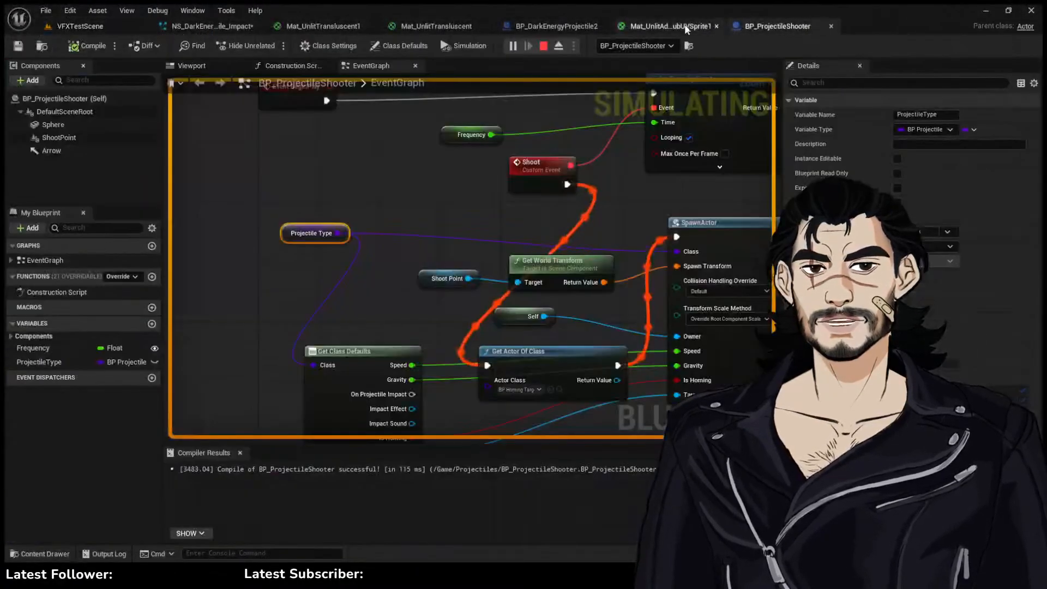
{"action": "left_click", "coordinate": [686, 27]}
{"action": "left_click", "coordinate": [521, 27]}
{"action": "left_click", "coordinate": [436, 26]}
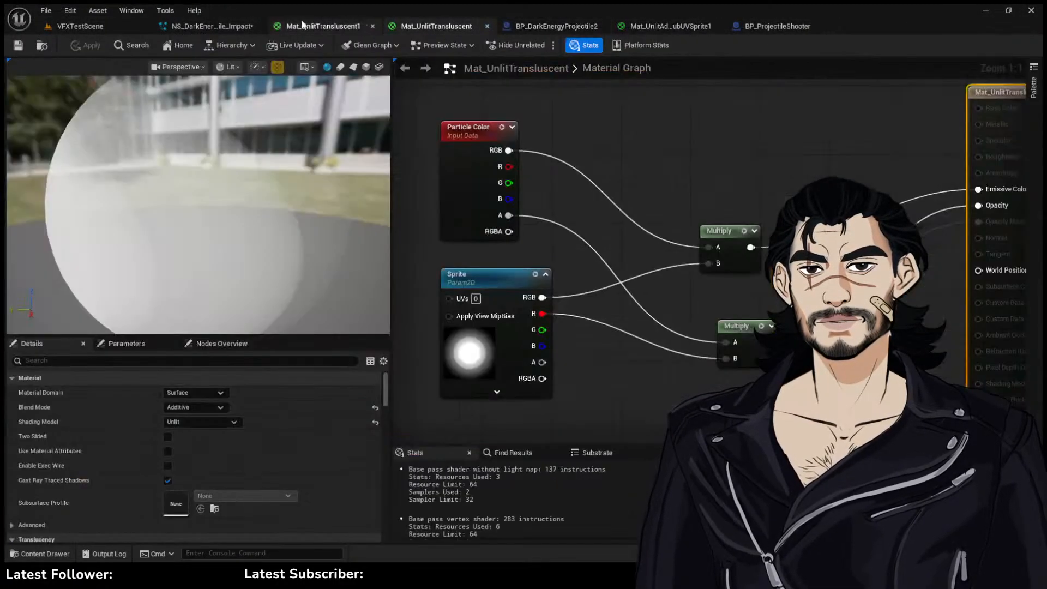
{"action": "left_click", "coordinate": [323, 26]}
{"action": "left_click", "coordinate": [212, 26]}
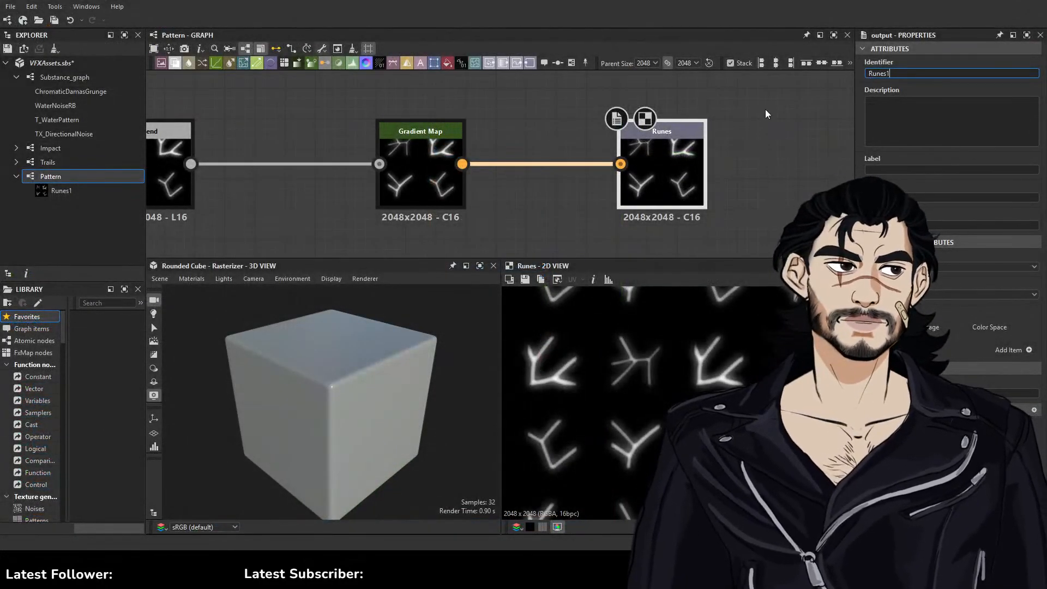
In Substance Designer, open the Impact graph of VFXAssets and view the LiquidImpactStreak3 and Impact5 output textures
{"action": "scroll", "coordinate": [551, 192], "scroll_direction": "down", "scroll_amount": 10}
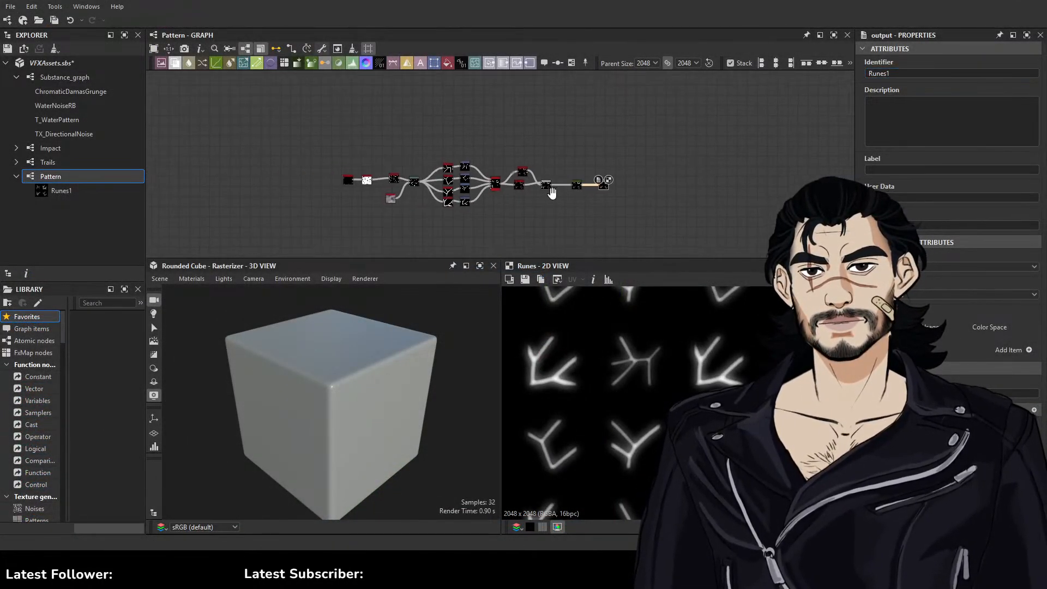
{"action": "left_click", "coordinate": [49, 152]}
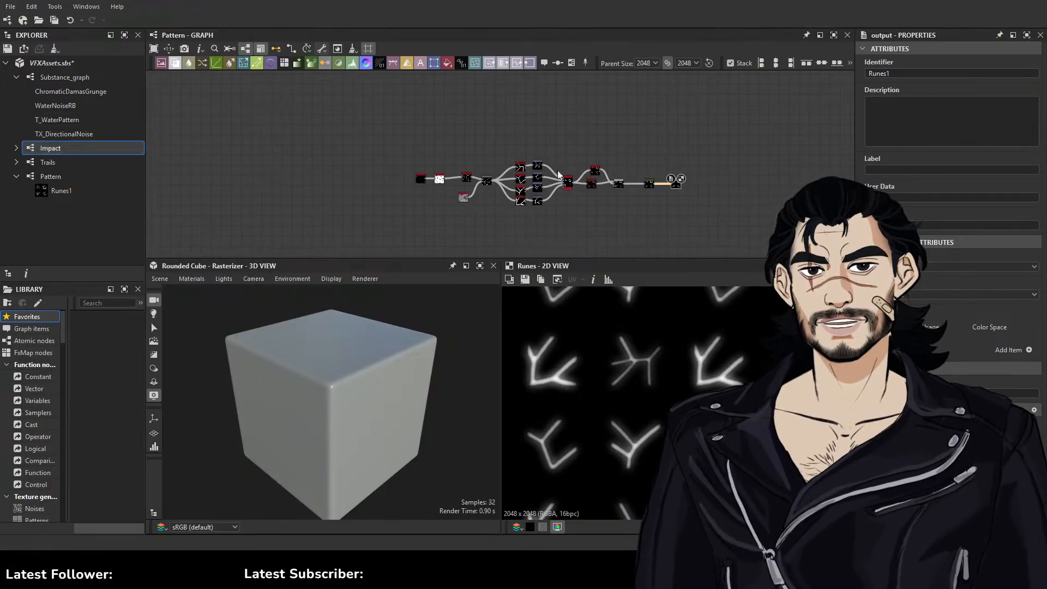
{"action": "scroll", "coordinate": [475, 172], "scroll_direction": "up", "scroll_amount": 5}
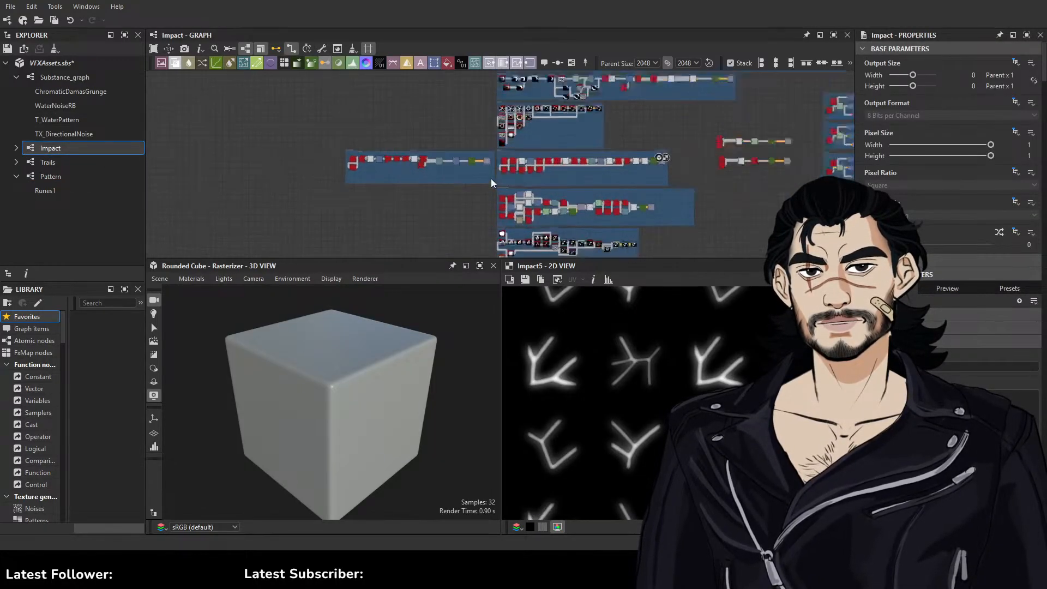
{"action": "scroll", "coordinate": [496, 161], "scroll_direction": "up", "scroll_amount": 1}
{"action": "double_click", "coordinate": [548, 125]}
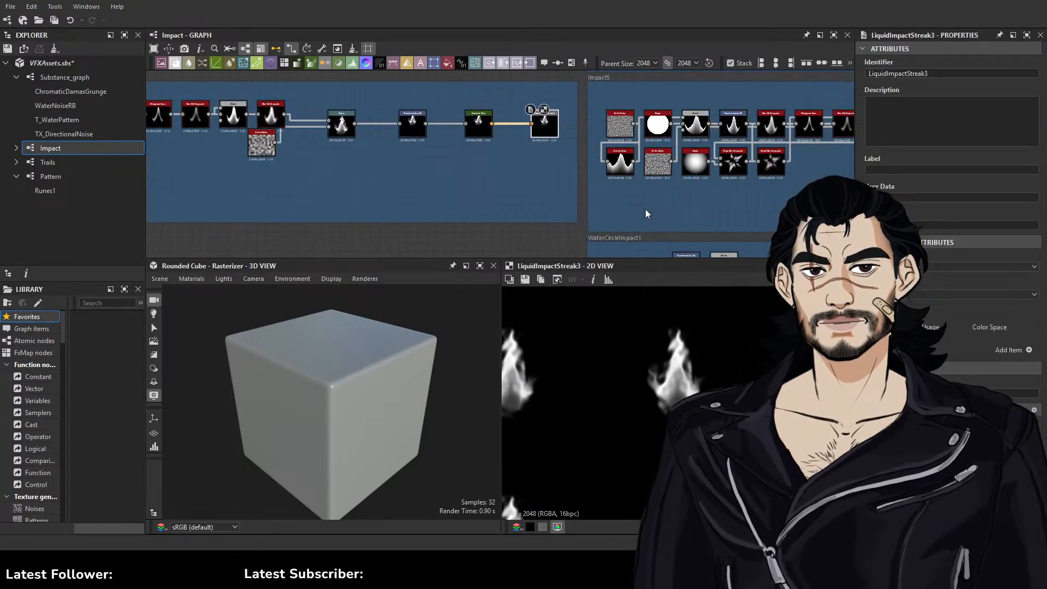
{"action": "middle_click_drag", "start_coordinate": [766, 166], "coordinate": [406, 229]}
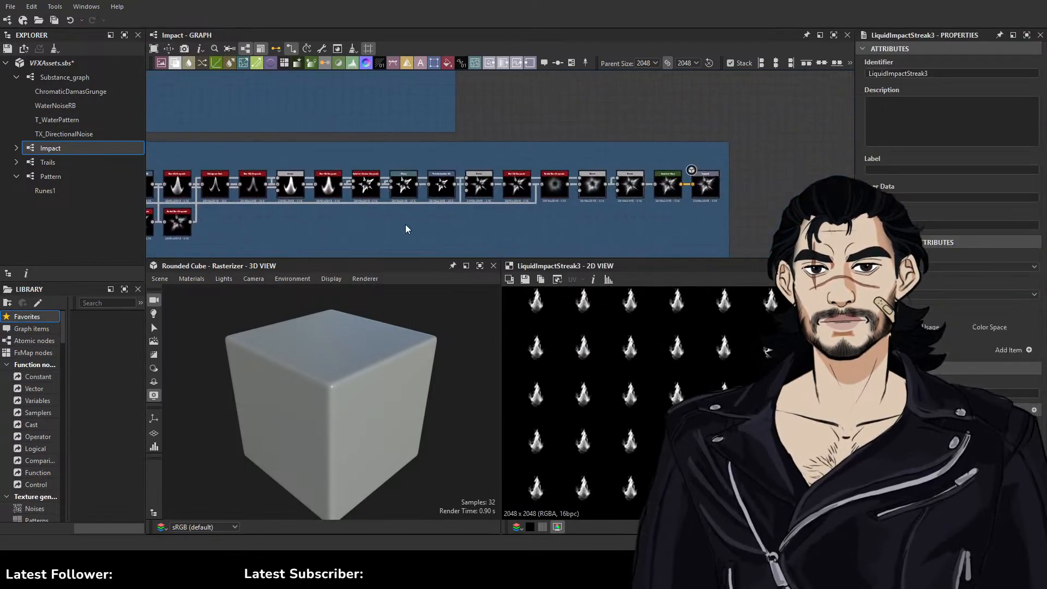
{"action": "double_click", "coordinate": [709, 183]}
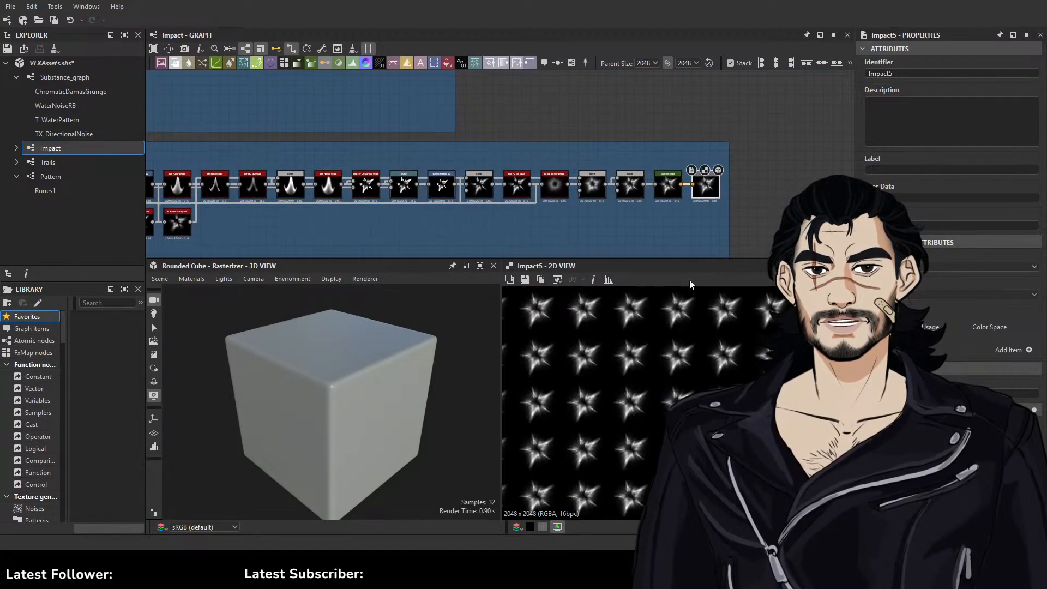
{"action": "scroll", "coordinate": [664, 410], "scroll_direction": "down", "scroll_amount": 2}
{"action": "scroll", "coordinate": [665, 410], "scroll_direction": "up", "scroll_amount": 3}
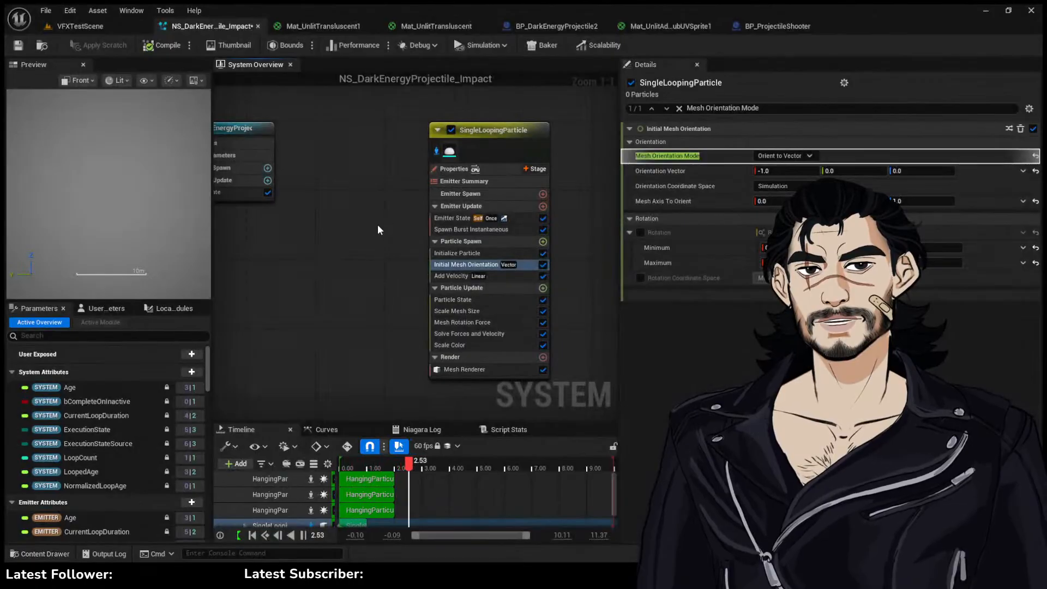
Back in Unreal Editor, duplicate NS_BasicImpactVFX in the NiagaraSystems folder as ND_DarkEnergyImpact and open the copy
{"action": "left_click", "coordinate": [106, 29]}
{"action": "left_click", "coordinate": [437, 26]}
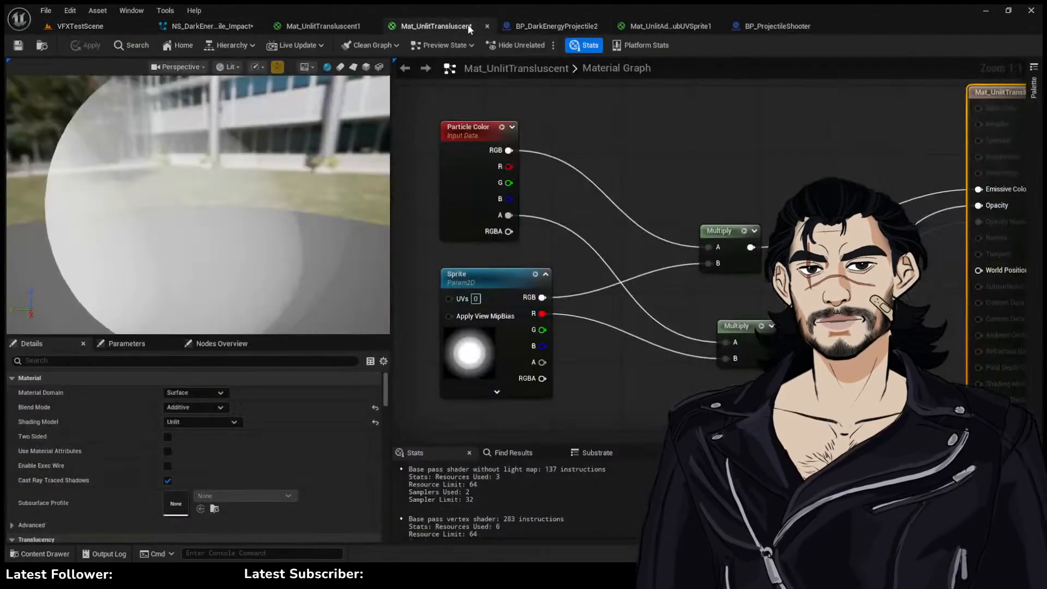
{"action": "left_click", "coordinate": [40, 553]}
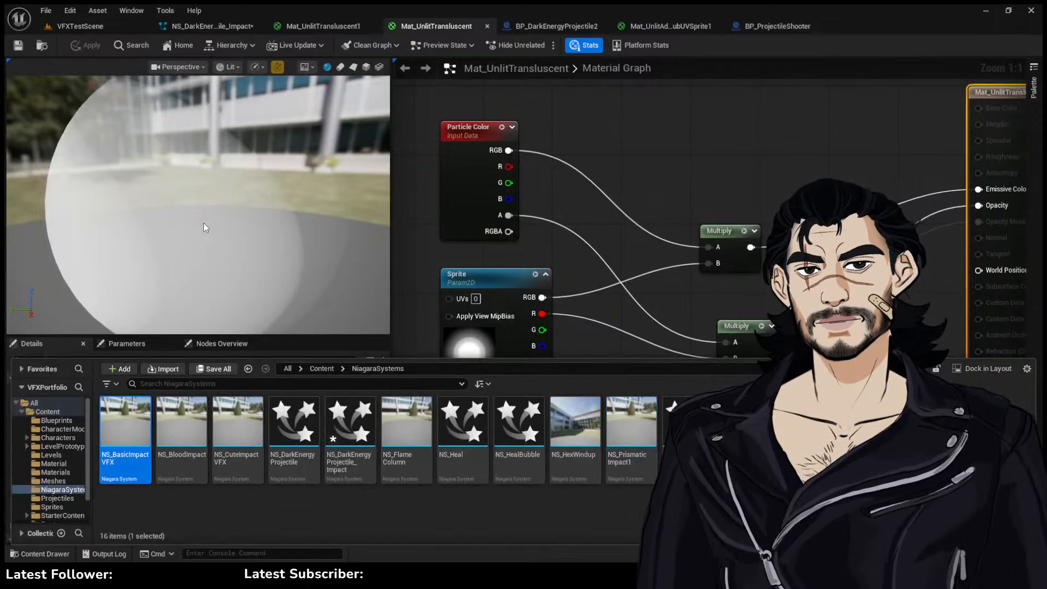
{"action": "key", "text": "ctrl+d"}
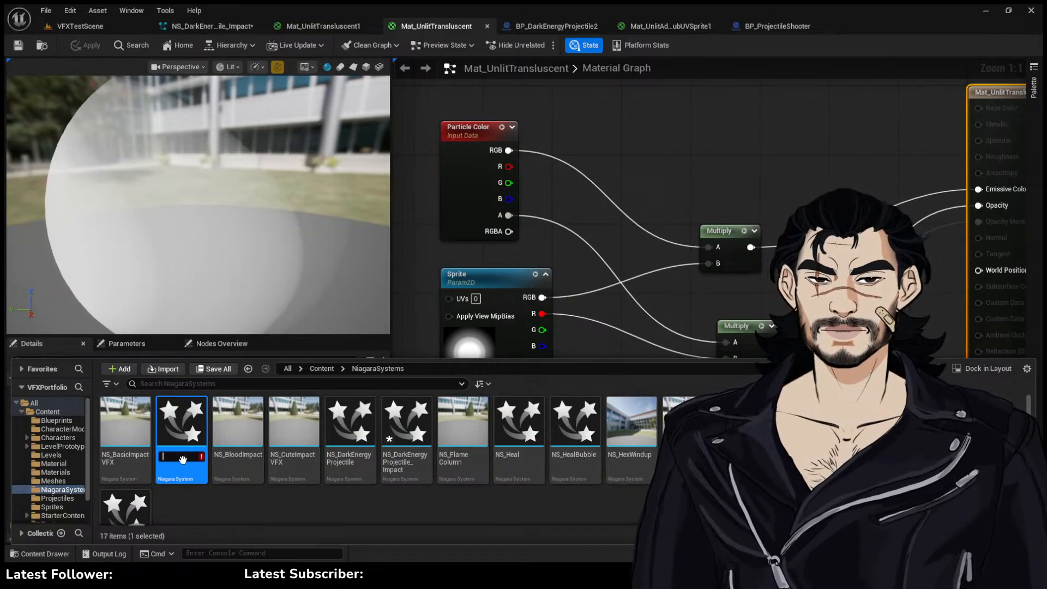
{"action": "type", "text": "ND_Dra"}
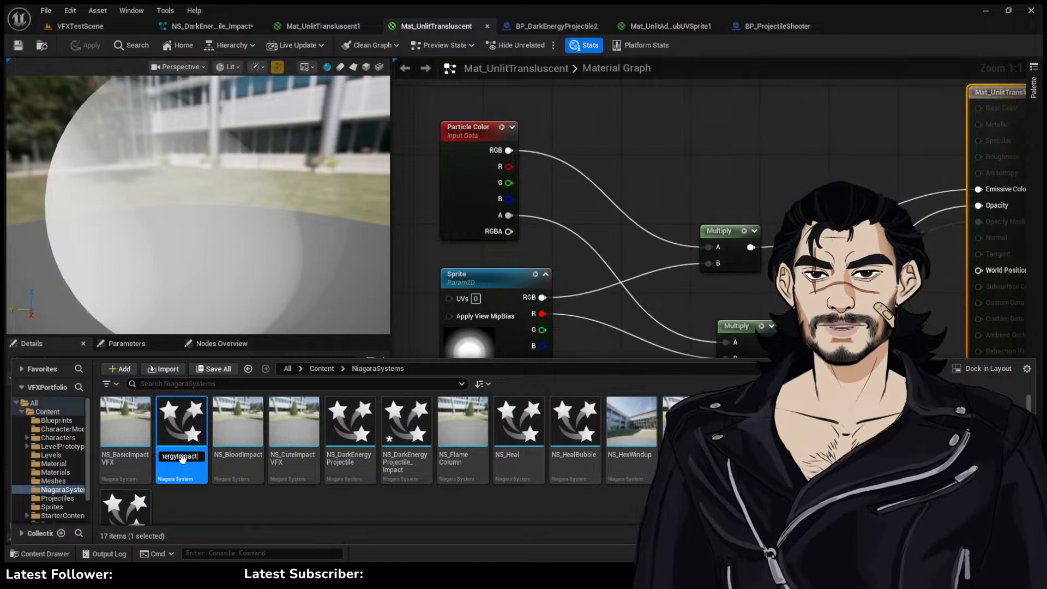
{"action": "key", "text": "Return"}
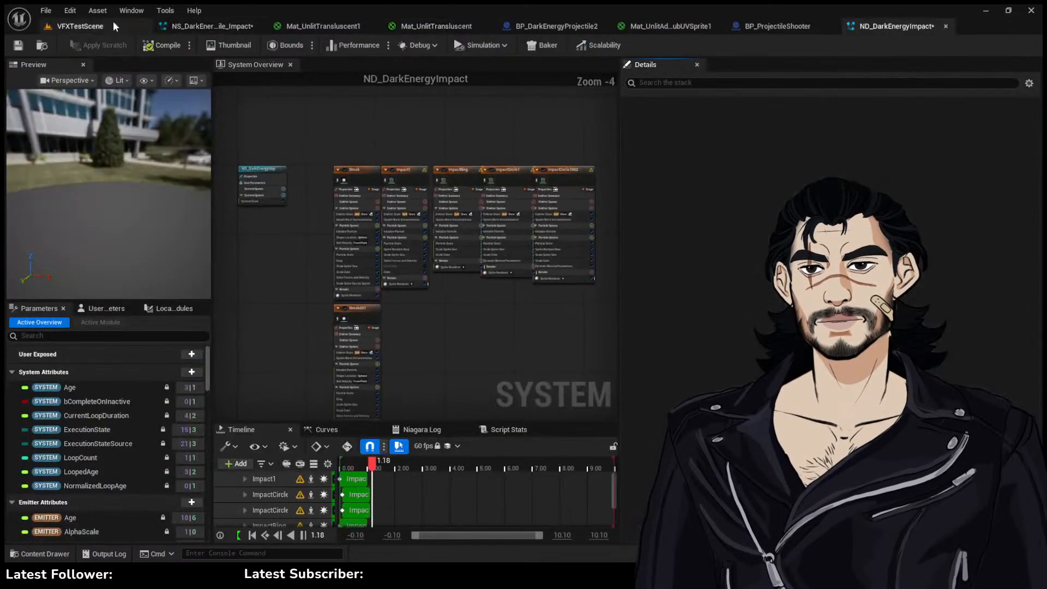
Open the BP_HomingTarget blueprint from the running VFXTestScene and view the ND_DarkEnergyImpact preview from another angle
{"action": "left_click", "coordinate": [111, 24]}
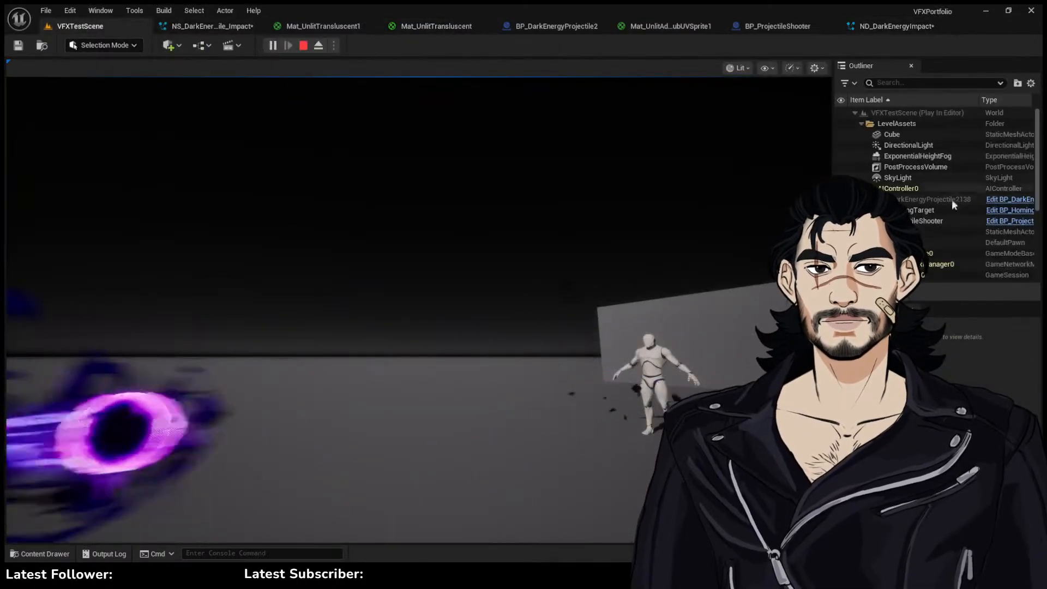
{"action": "left_click", "coordinate": [1010, 210]}
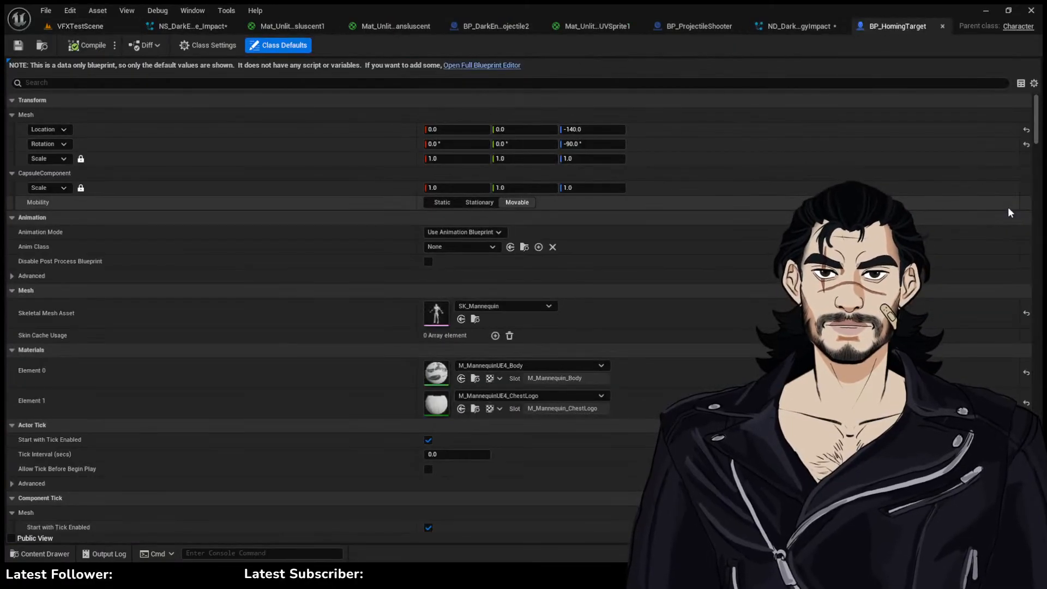
{"action": "left_click", "coordinate": [87, 31]}
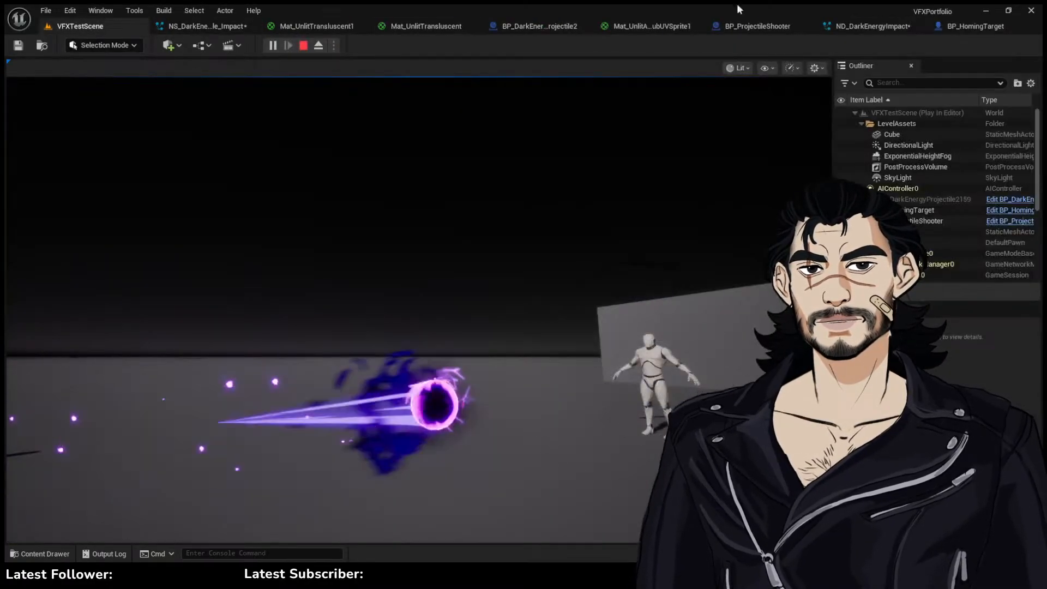
{"action": "left_click", "coordinate": [769, 25]}
{"action": "left_click", "coordinate": [815, 26]}
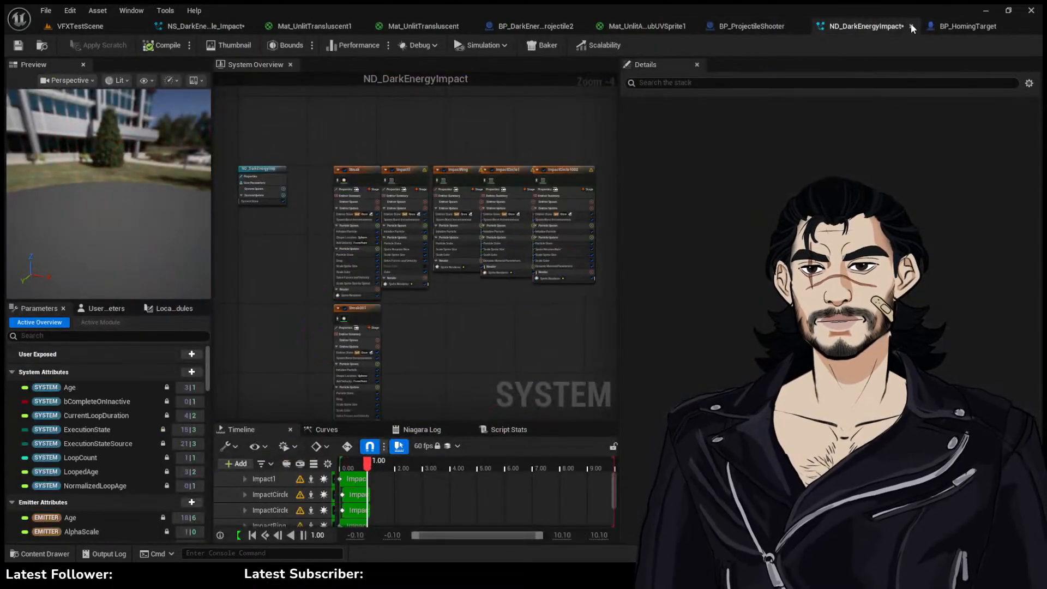
{"action": "left_click_drag", "start_coordinate": [129, 166], "coordinate": [158, 166]}
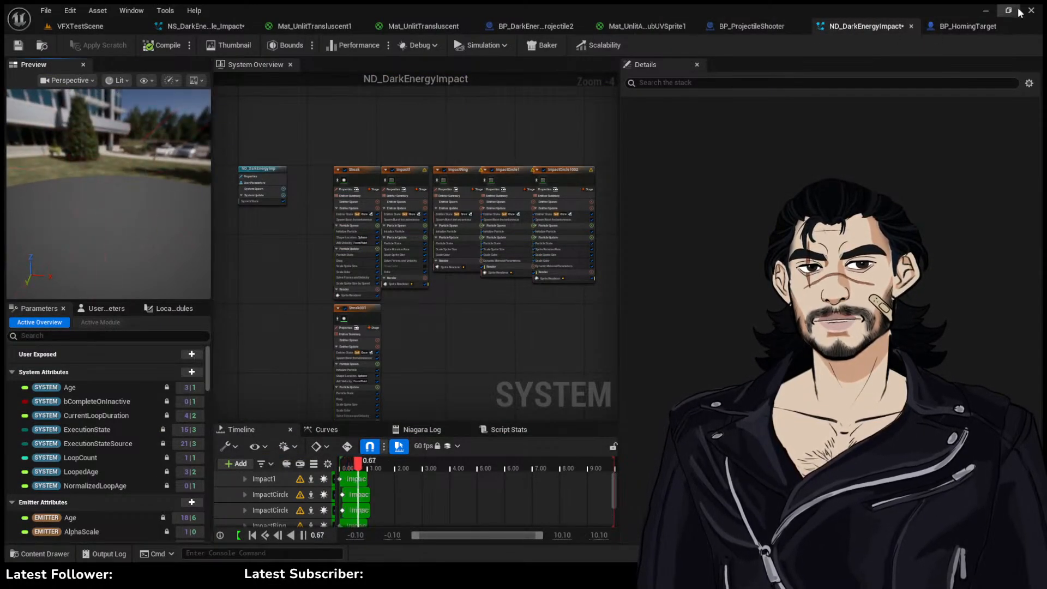
Look through the class defaults of the BP_HomingTarget blueprint
{"action": "left_click", "coordinate": [966, 26]}
{"action": "scroll", "coordinate": [521, 339], "scroll_direction": "down", "scroll_amount": 15}
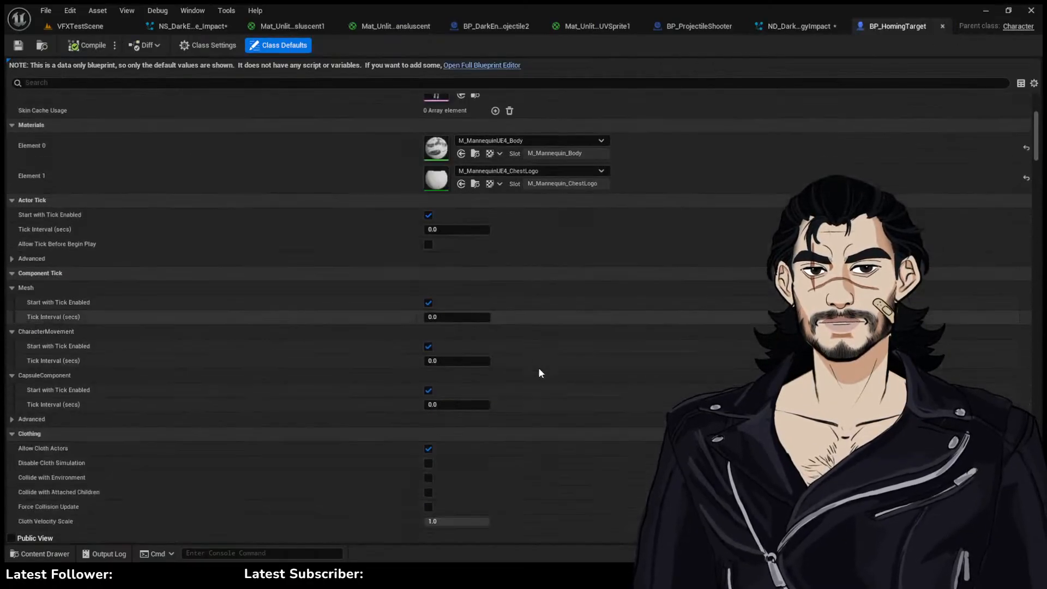
{"action": "scroll", "coordinate": [510, 361], "scroll_direction": "up", "scroll_amount": 15}
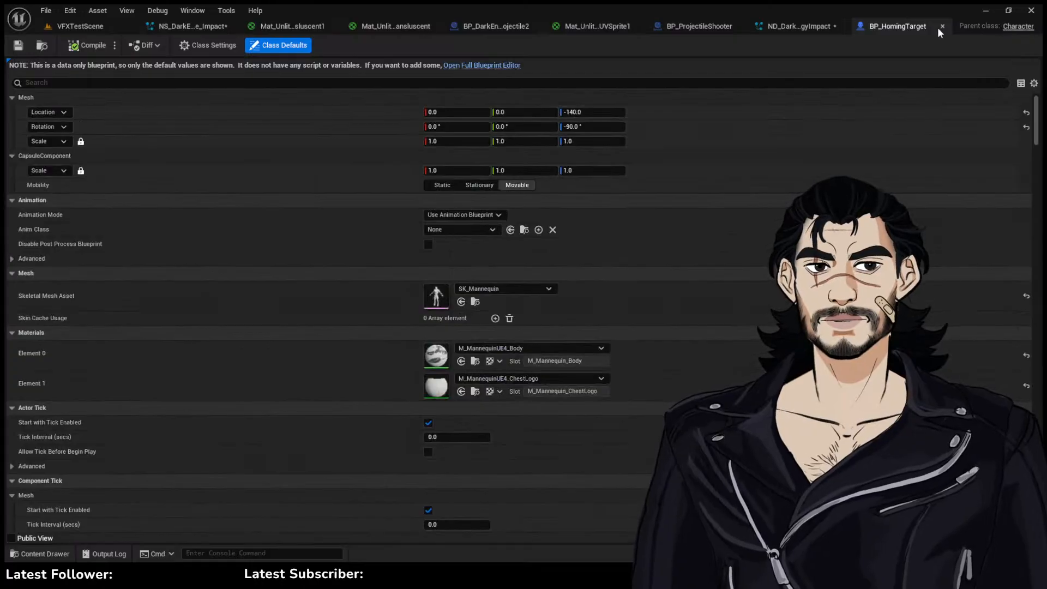
Close the BP_HomingTarget blueprint and examine the Sprite Renderer bindings and material parameters of the Impact1 emitter in ND_DarkEnergyImpact
{"action": "left_click", "coordinate": [943, 26]}
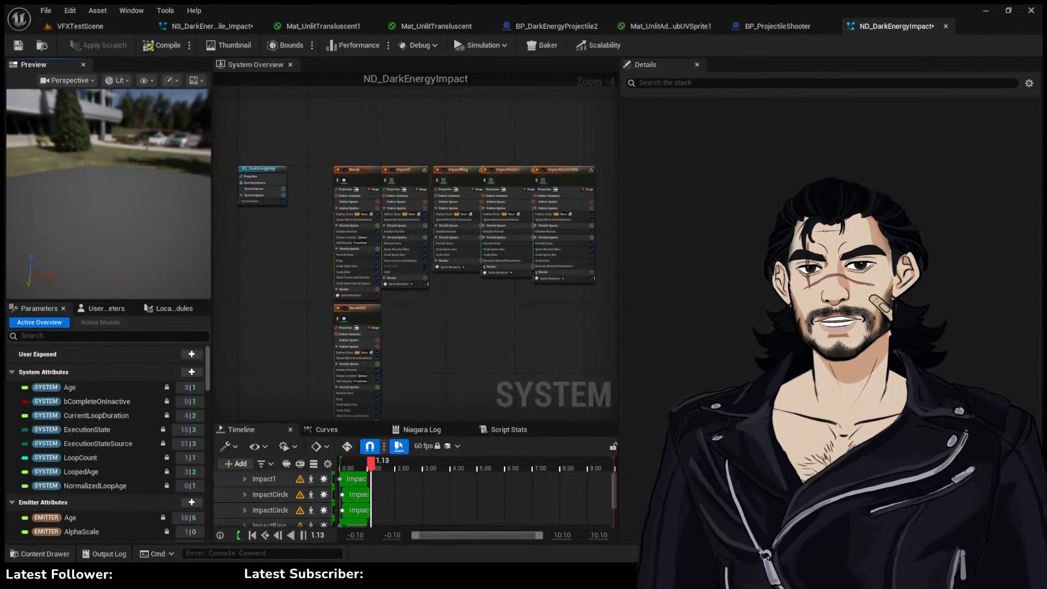
{"action": "scroll", "coordinate": [427, 159], "scroll_direction": "up", "scroll_amount": 5}
{"action": "left_click", "coordinate": [388, 269]}
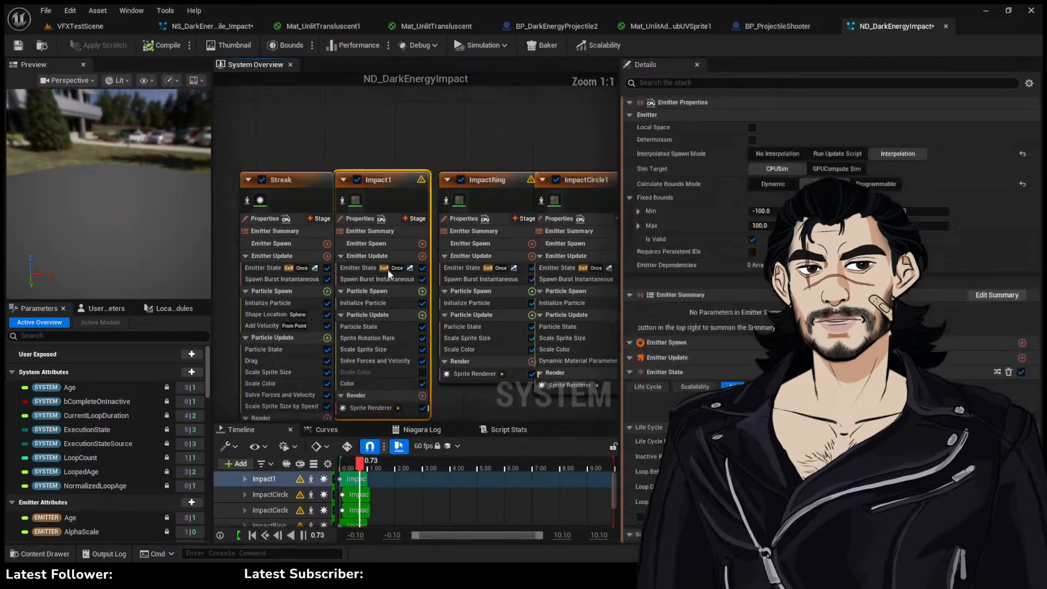
{"action": "left_click", "coordinate": [402, 408]}
{"action": "scroll", "coordinate": [709, 273], "scroll_direction": "down", "scroll_amount": 6}
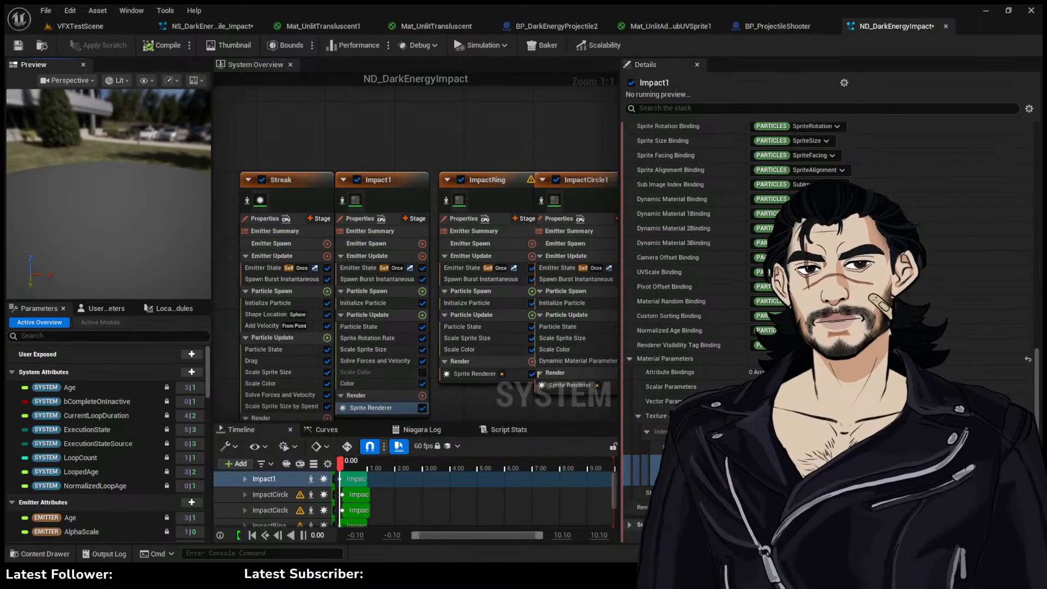
Examine the Sprite Renderer bindings and material parameters of the ImpactRing and ImpactCircle1 emitters
{"action": "left_click", "coordinate": [479, 374]}
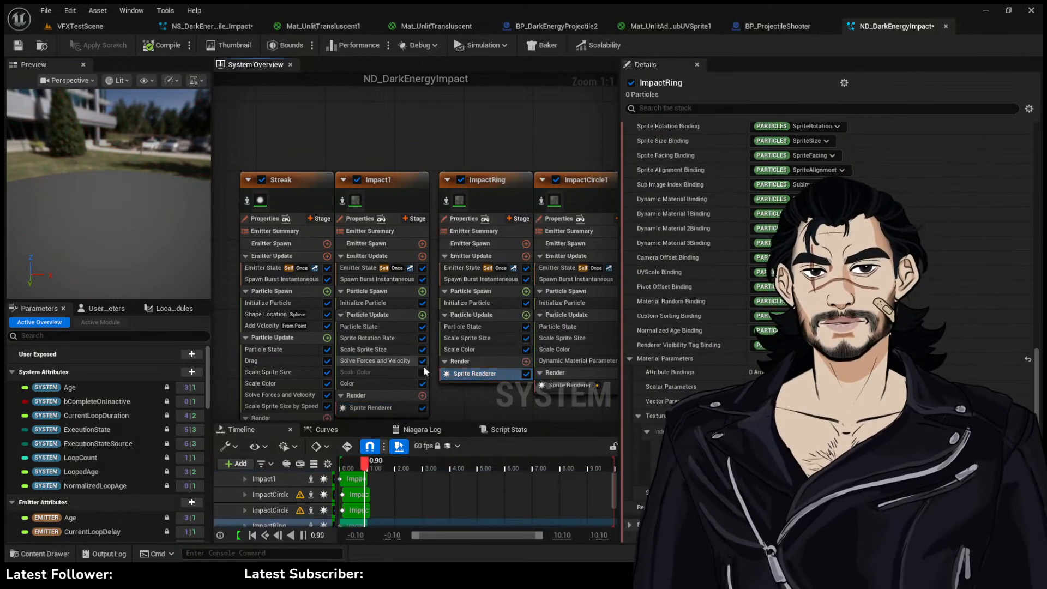
{"action": "left_click_drag", "start_coordinate": [470, 391], "coordinate": [415, 370]}
{"action": "left_click", "coordinate": [505, 394]}
{"action": "right_click_drag", "start_coordinate": [505, 394], "coordinate": [330, 328]}
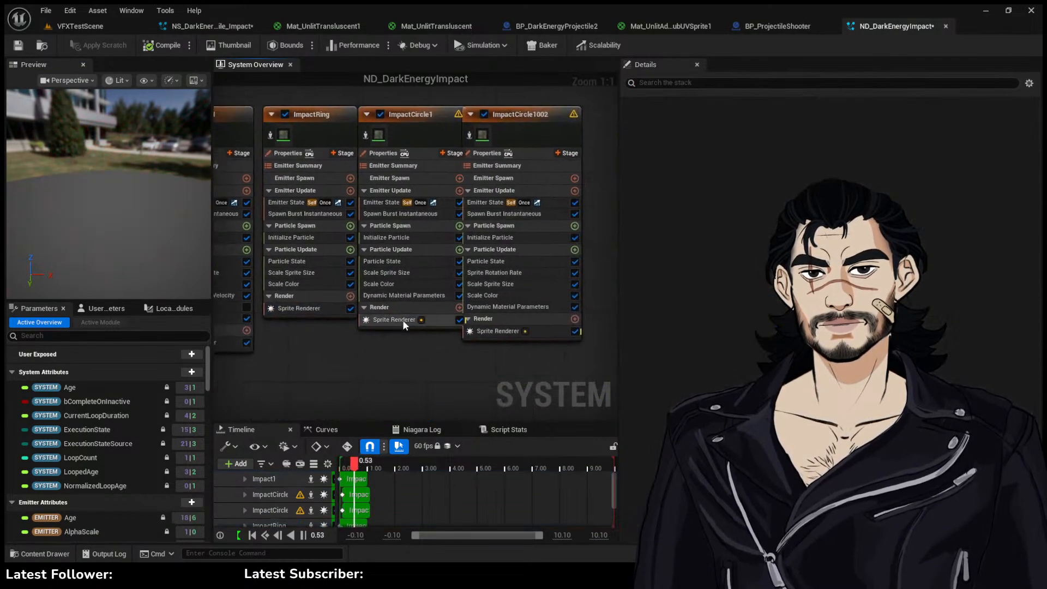
{"action": "left_click", "coordinate": [402, 320]}
{"action": "scroll", "coordinate": [829, 272], "scroll_direction": "down", "scroll_amount": 10}
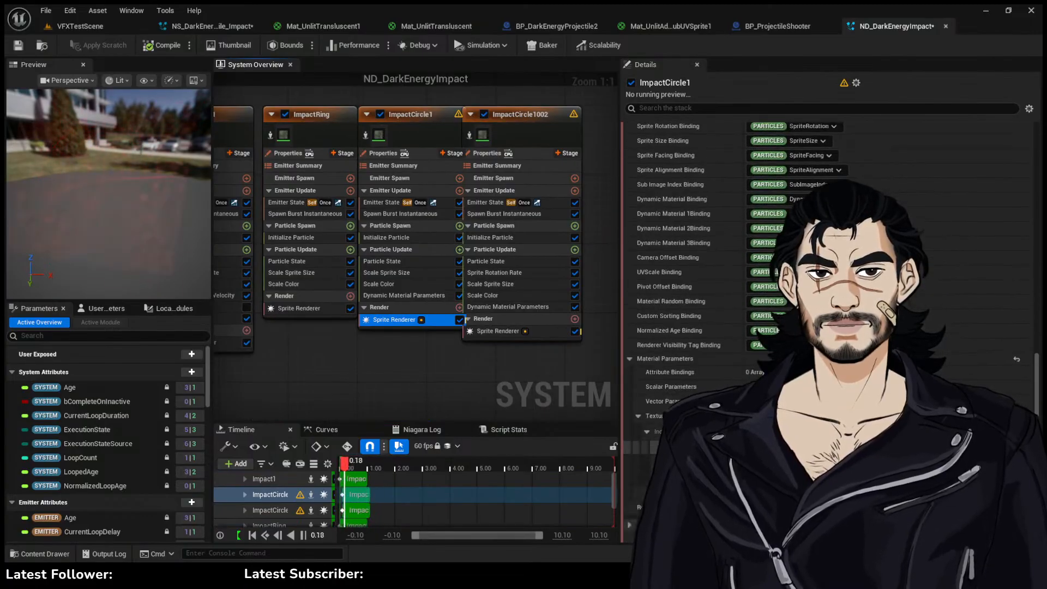
Inspect the ImpactCircle1002 emitter's Sprite Renderer and view the effect in the running VFXTestScene
{"action": "right_click_drag", "start_coordinate": [537, 360], "coordinate": [502, 361]}
{"action": "left_click", "coordinate": [462, 333]}
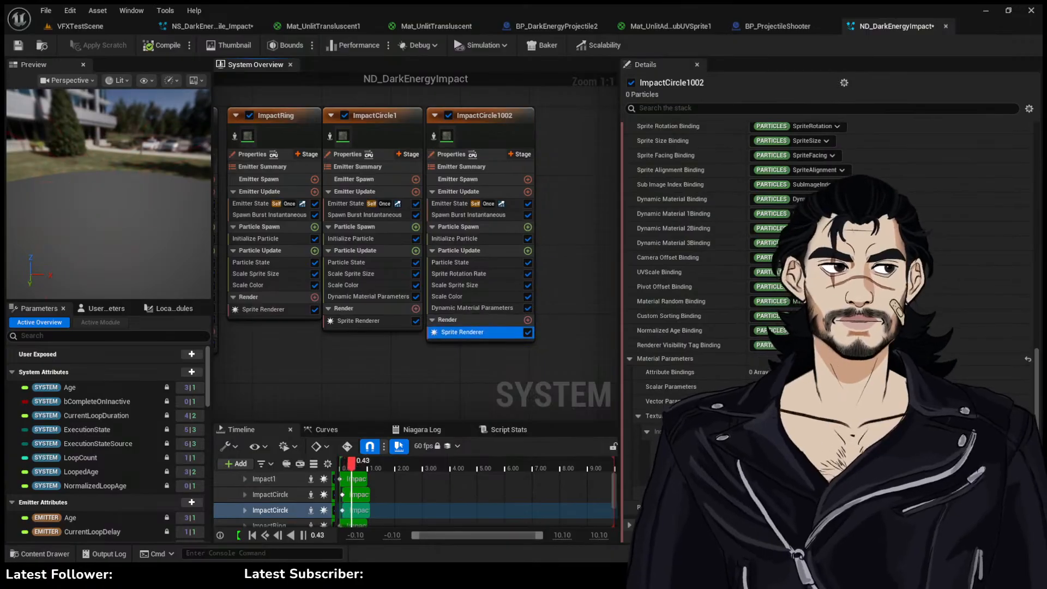
{"action": "left_click", "coordinate": [113, 25]}
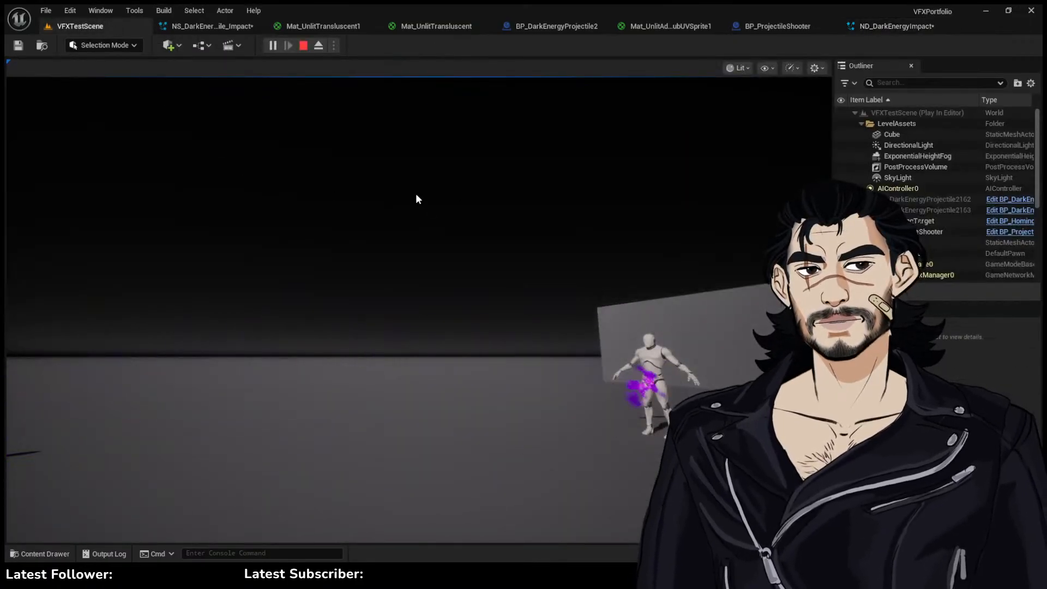
Assign ND_DarkEnergyImpact as the impact effect in BP_DarkEnergyProjectile2, compile and save the blueprint, and return to VFXTestScene
{"action": "left_click", "coordinate": [558, 27]}
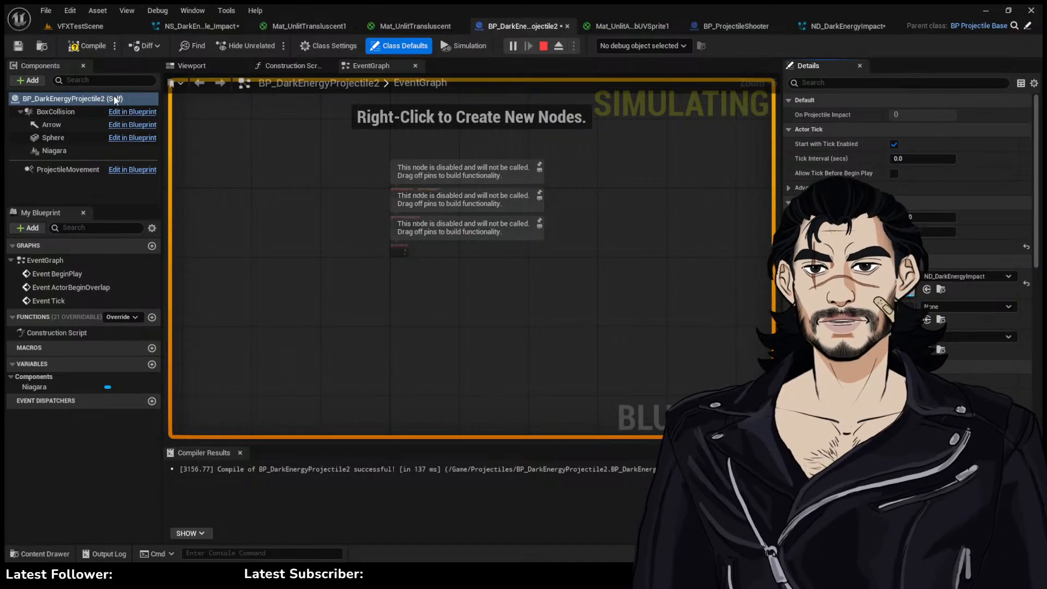
{"action": "left_click", "coordinate": [89, 46]}
{"action": "left_click", "coordinate": [18, 45]}
{"action": "left_click", "coordinate": [80, 26]}
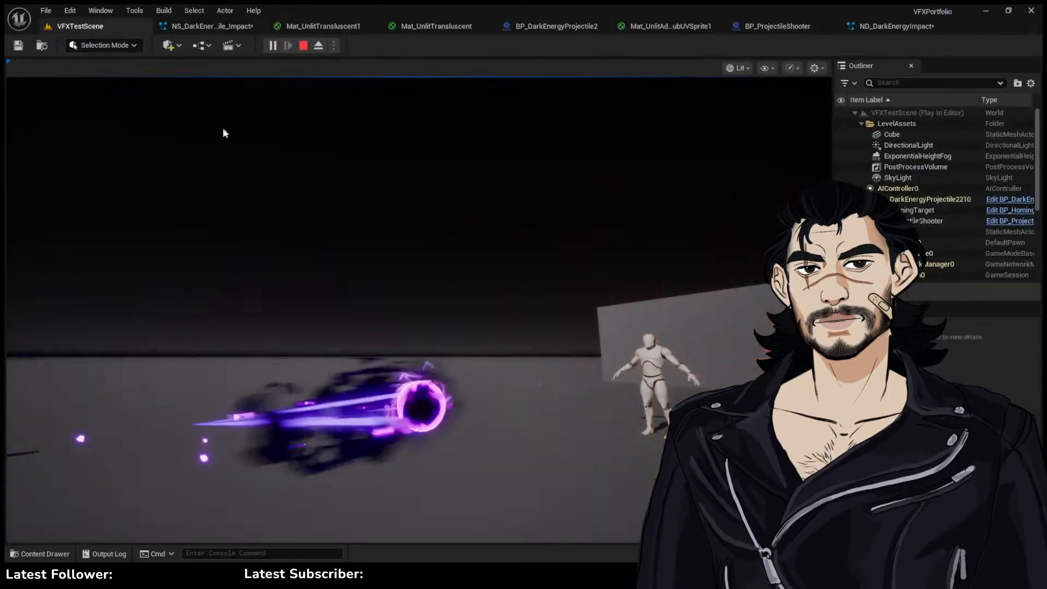
Reposition the play-mode camera to watch the projectile hit the target in the running scene
{"action": "left_click", "coordinate": [538, 295]}
{"action": "key", "text": "s"}
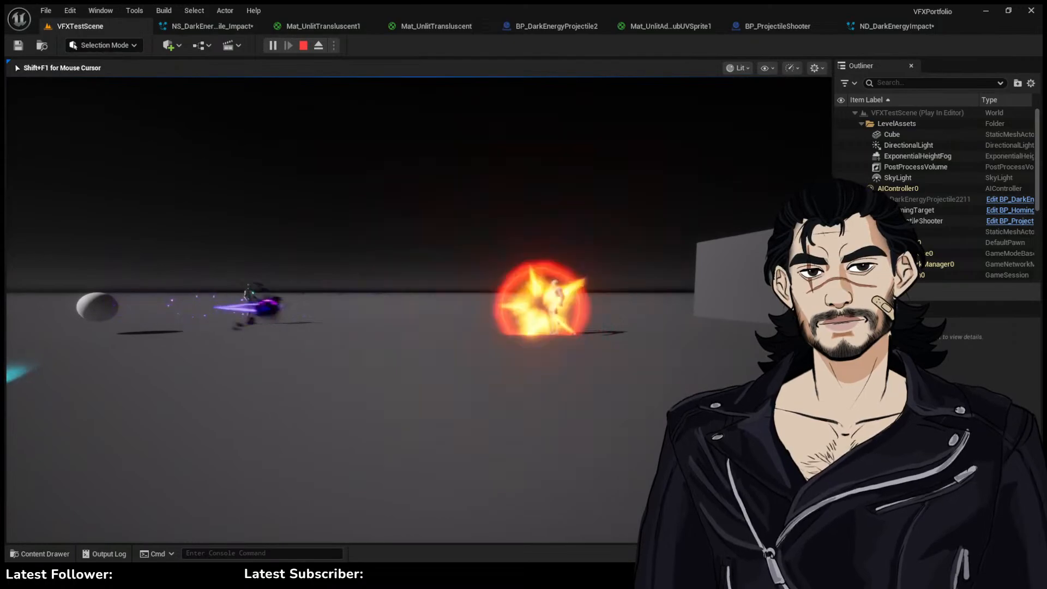
{"action": "key", "text": "w"}
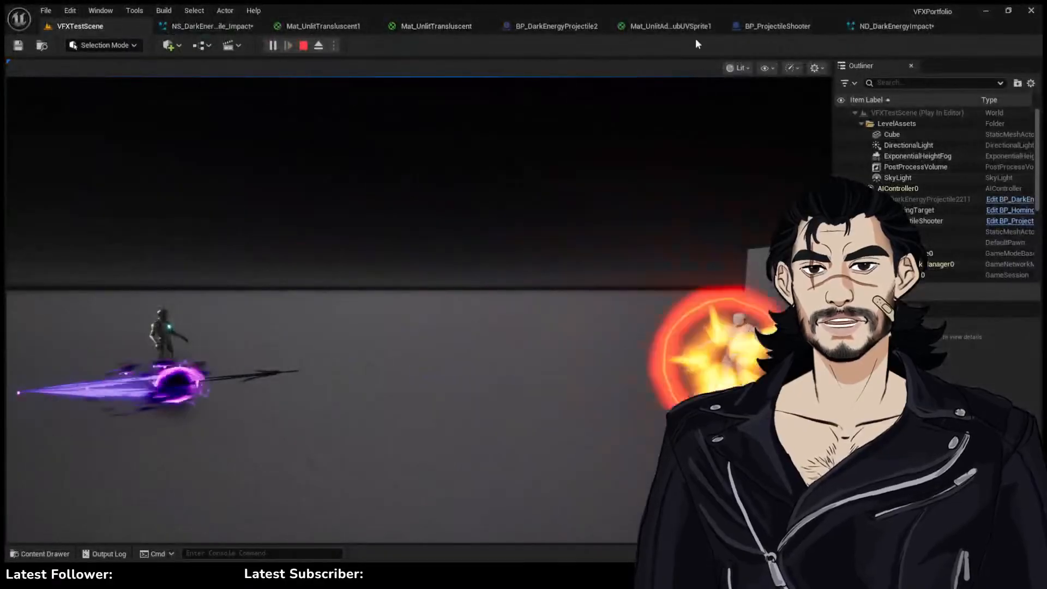
Review ImpactCircle1002's Initialize Particle settings and the other emitters in ND_DarkEnergyImpact, comparing them with the impact in the running scene
{"action": "left_click", "coordinate": [686, 26]}
{"action": "left_click", "coordinate": [812, 26]}
{"action": "left_click", "coordinate": [895, 26]}
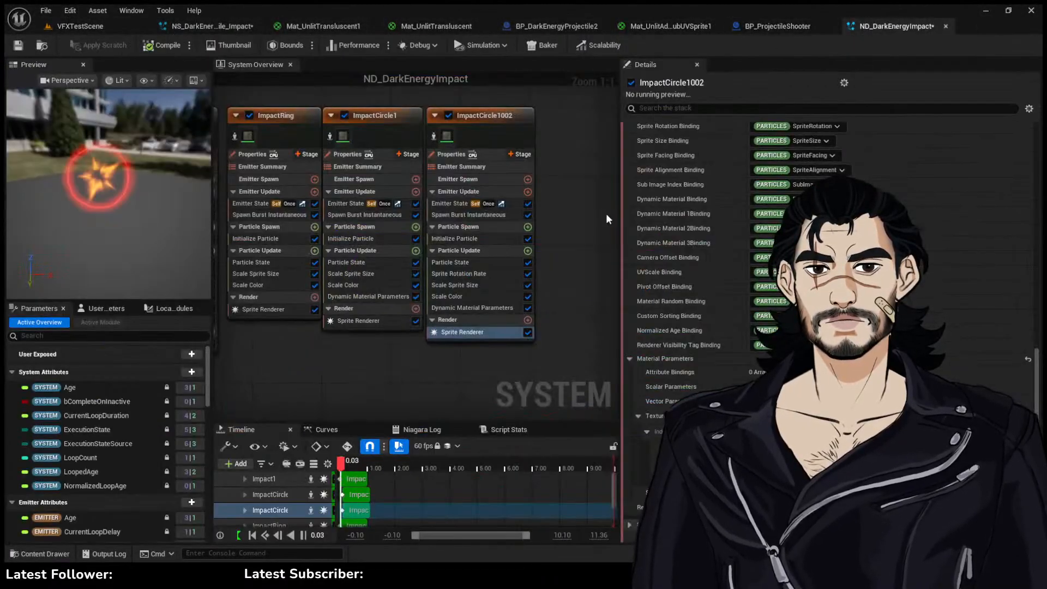
{"action": "left_click", "coordinate": [483, 240]}
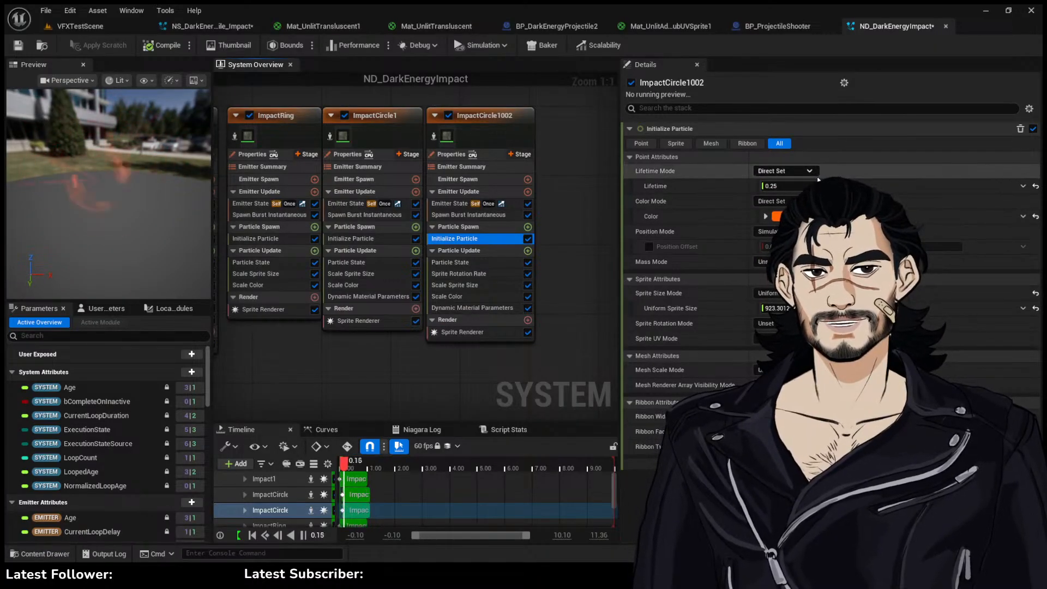
{"action": "right_click_drag", "start_coordinate": [557, 245], "coordinate": [614, 262]}
{"action": "mouse_move", "coordinate": [377, 110]}
{"action": "right_mouse_down"}
{"action": "mouse_move", "coordinate": [512, 122]}
{"action": "mouse_move", "coordinate": [495, 117]}
{"action": "mouse_move", "coordinate": [555, 96]}
{"action": "right_mouse_up"}
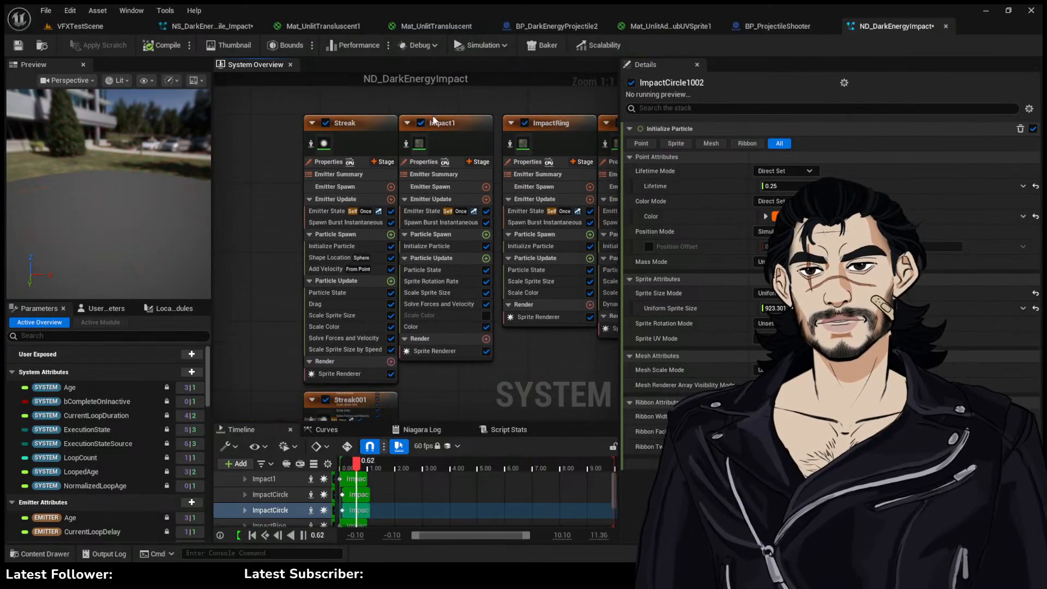
{"action": "left_click", "coordinate": [132, 31]}
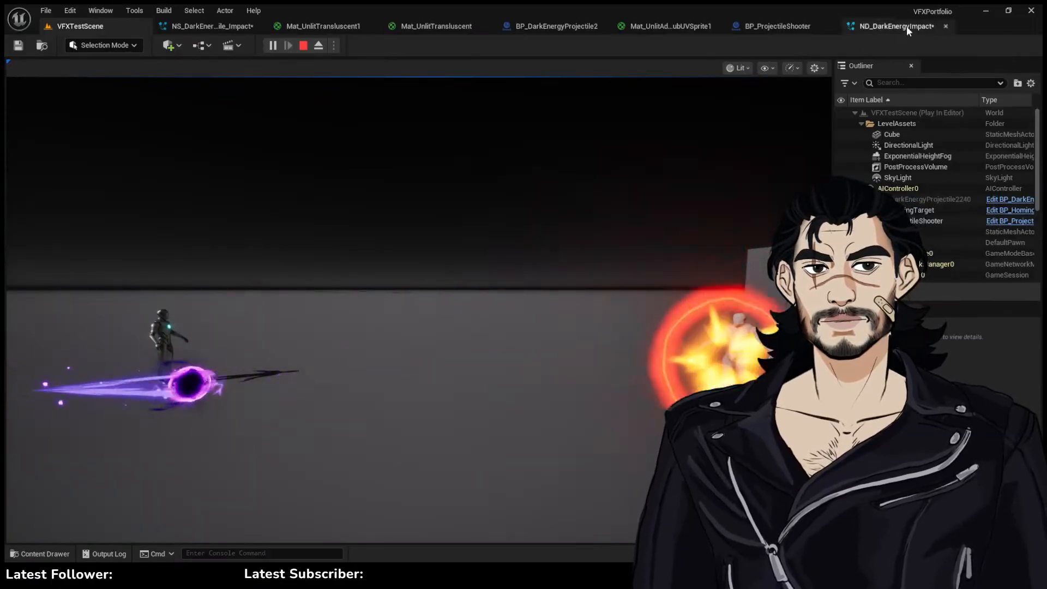
{"action": "left_click", "coordinate": [903, 26]}
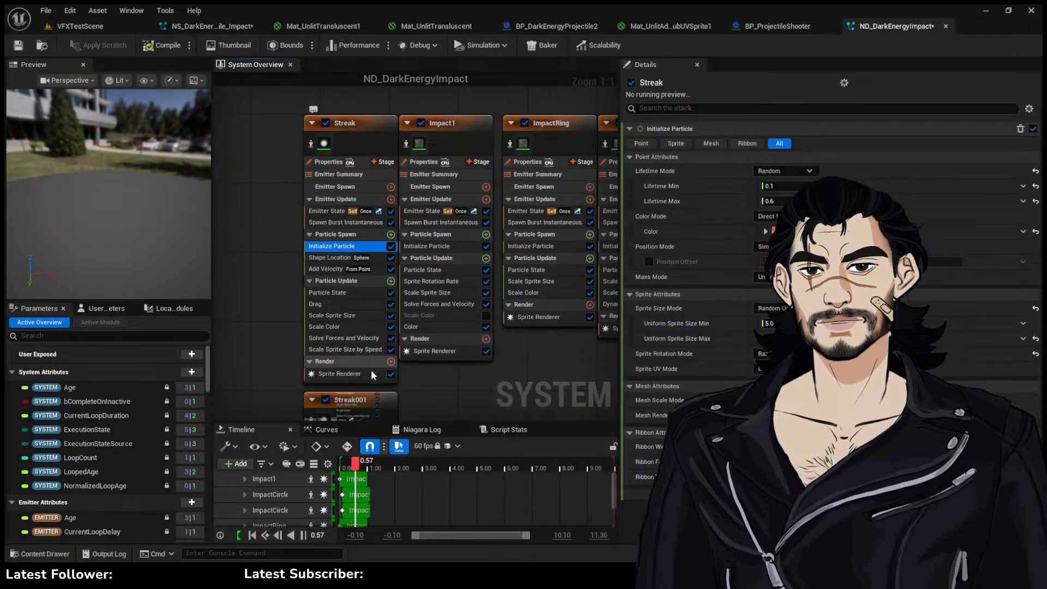
Undo the last two changes while checking the Streak emitter's Initialize Particle module
{"action": "left_click", "coordinate": [383, 180]}
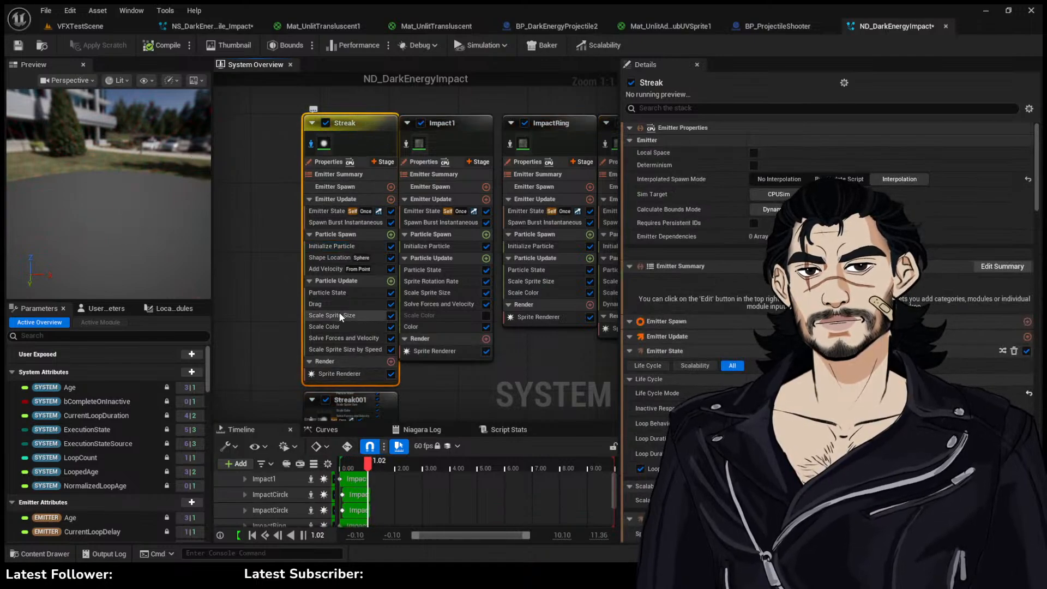
{"action": "left_click", "coordinate": [334, 246]}
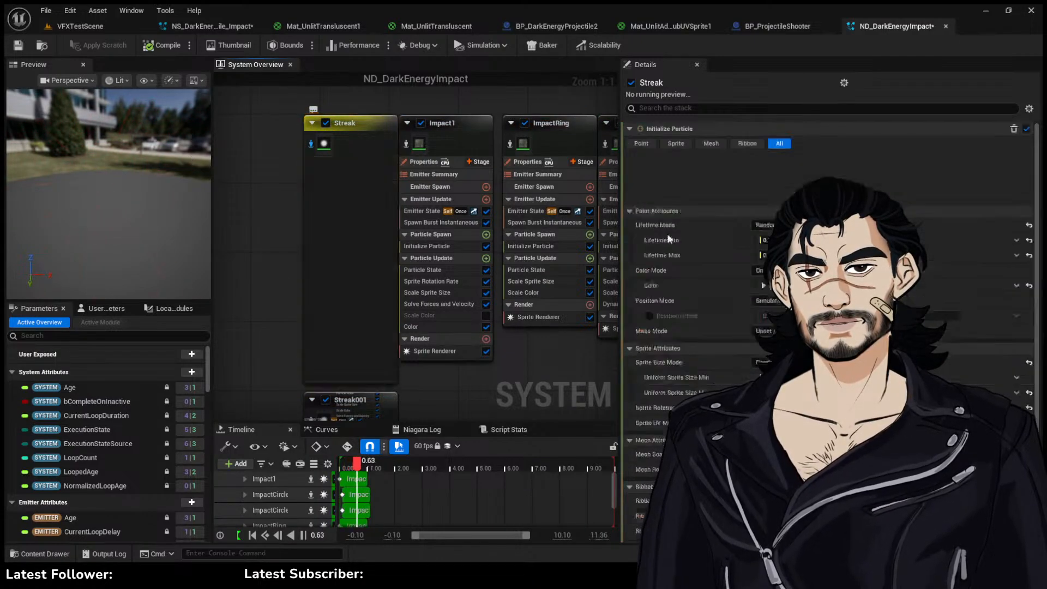
{"action": "key", "text": "ctrl+z"}
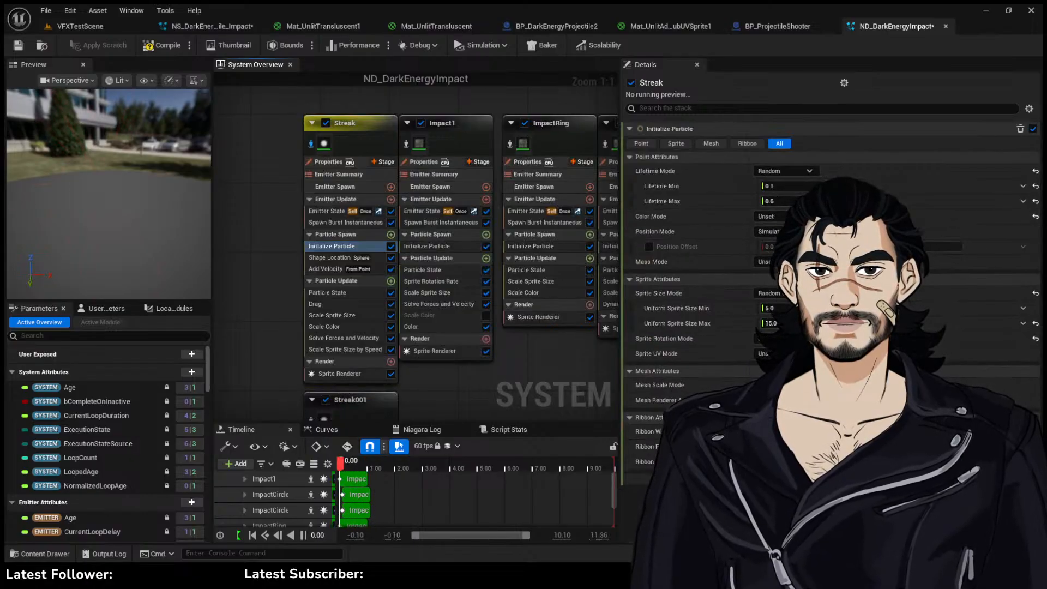
{"action": "key", "text": "ctrl+z"}
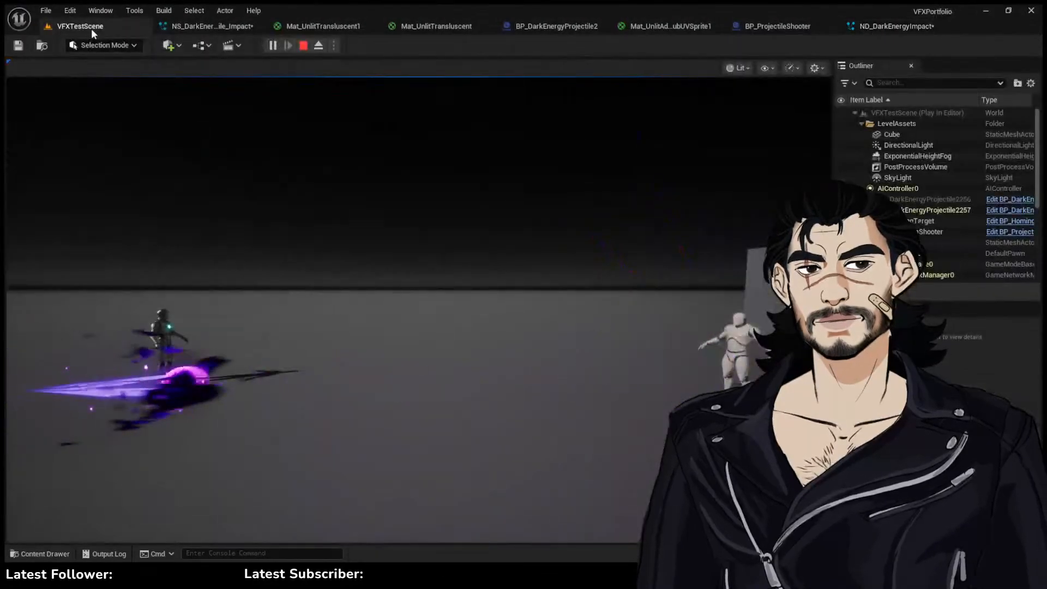
Inspect SingleLoopingParticle's Spawn Burst Instantaneous and Emitter State settings in NS_DarkEnergyProjectile_Impact and compare with the running scene
{"action": "left_click", "coordinate": [470, 157]}
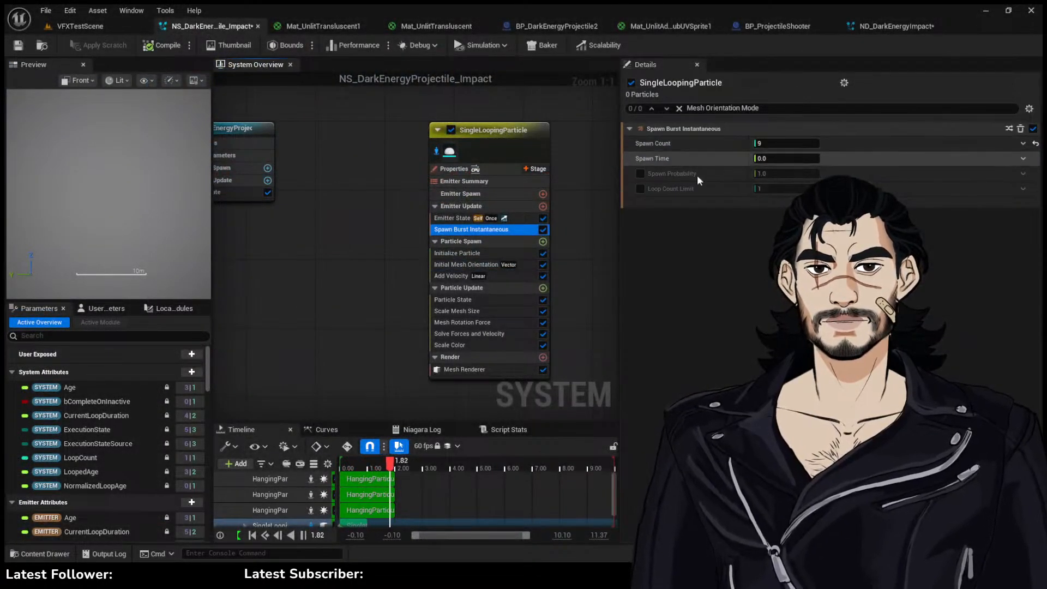
{"action": "left_click", "coordinate": [450, 219]}
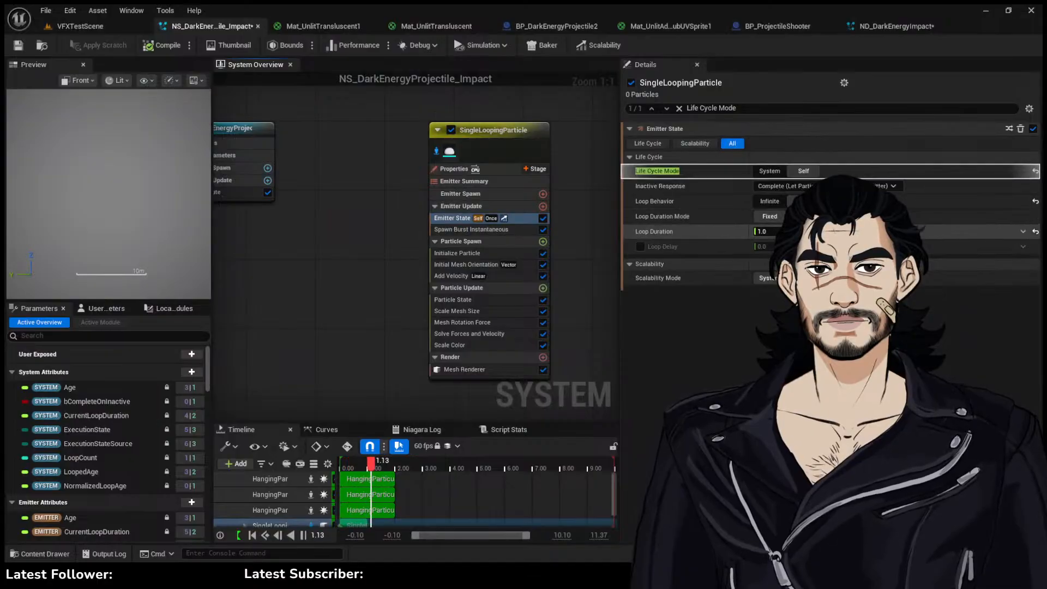
{"action": "left_click", "coordinate": [104, 26]}
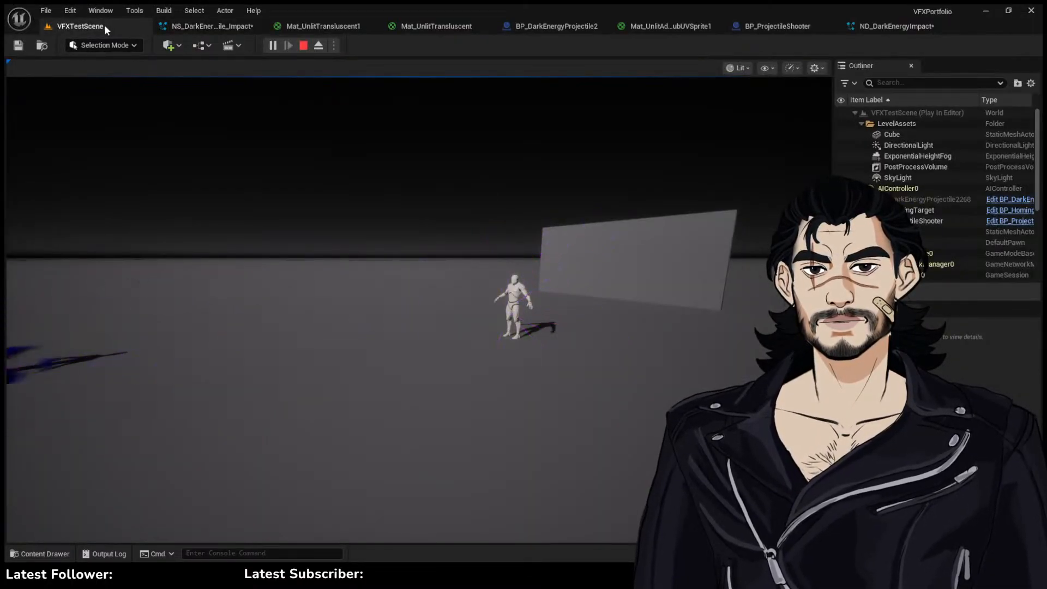
{"action": "left_click", "coordinate": [222, 23]}
Move the HangingParticulates emitter closer to SingleLoopingParticle and check the projectile in the running scene
{"action": "right_click_drag", "start_coordinate": [580, 137], "coordinate": [294, 136]}
{"action": "left_click", "coordinate": [476, 150]}
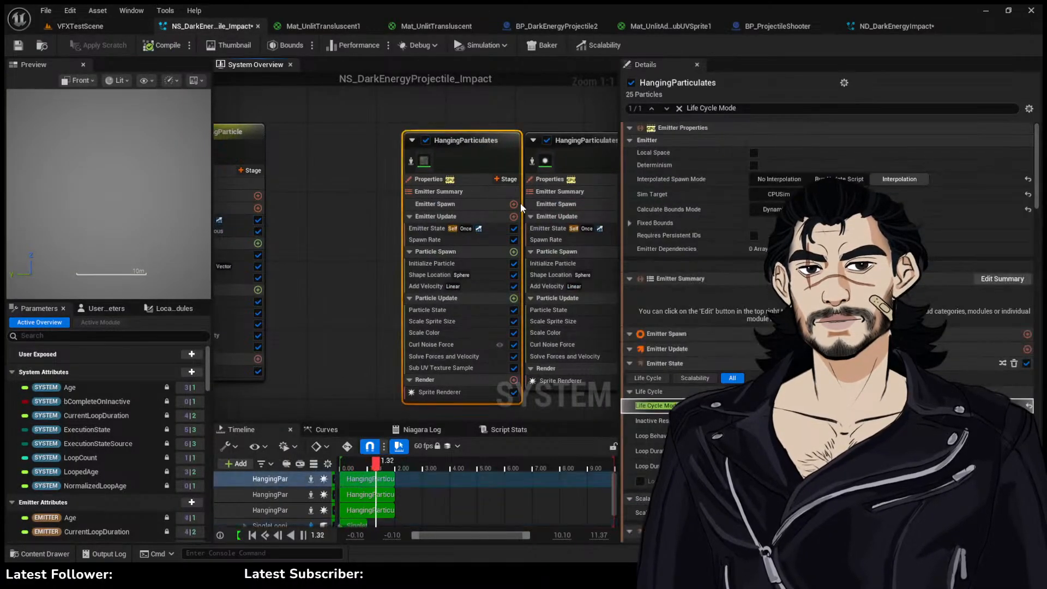
{"action": "left_click_drag", "start_coordinate": [450, 164], "coordinate": [380, 146]}
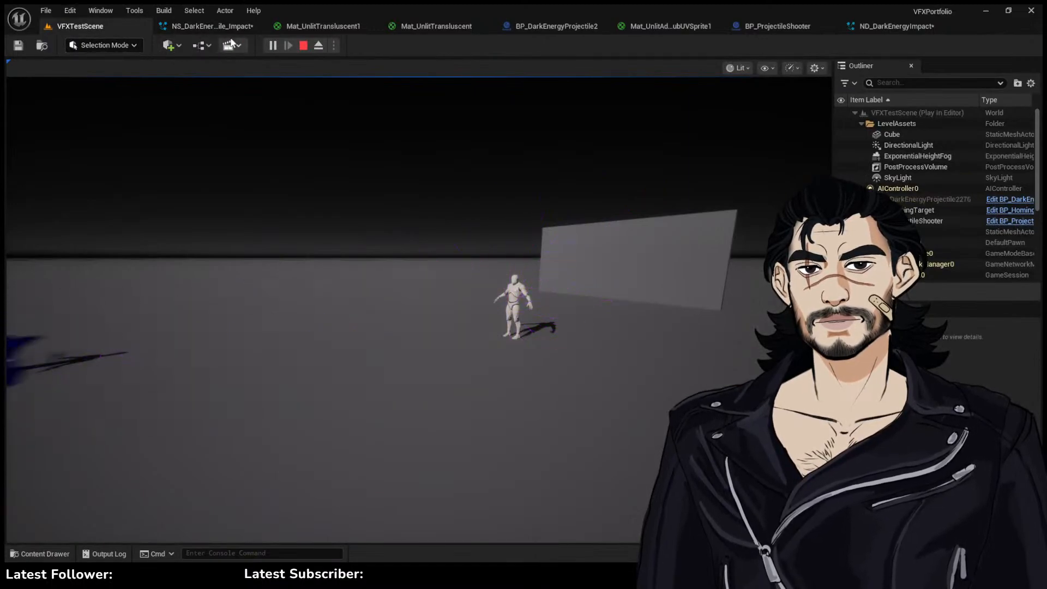
{"action": "left_click", "coordinate": [211, 26]}
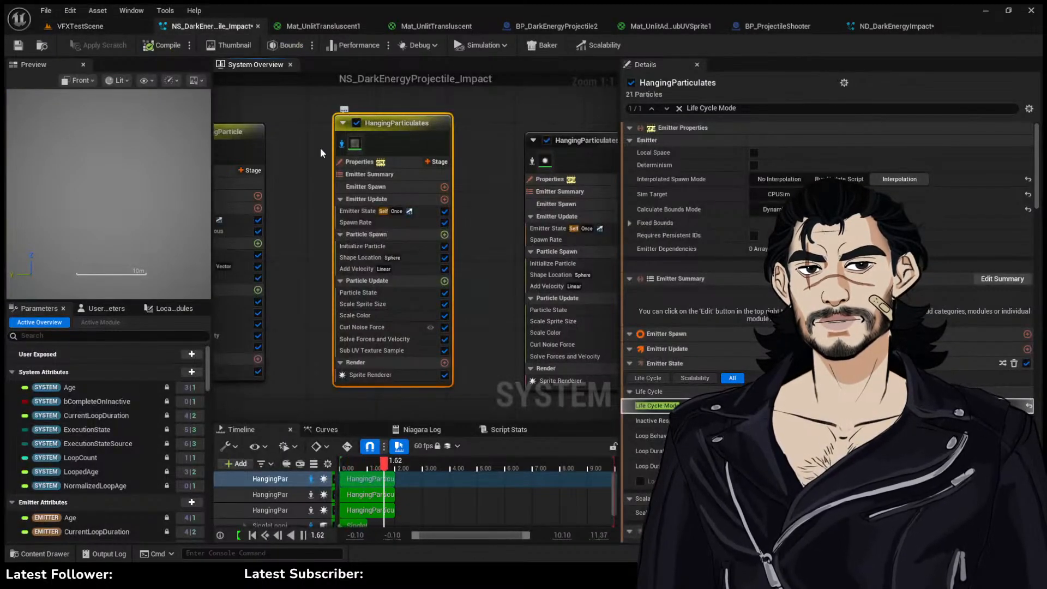
{"action": "left_click", "coordinate": [264, 186]}
{"action": "left_click", "coordinate": [99, 25]}
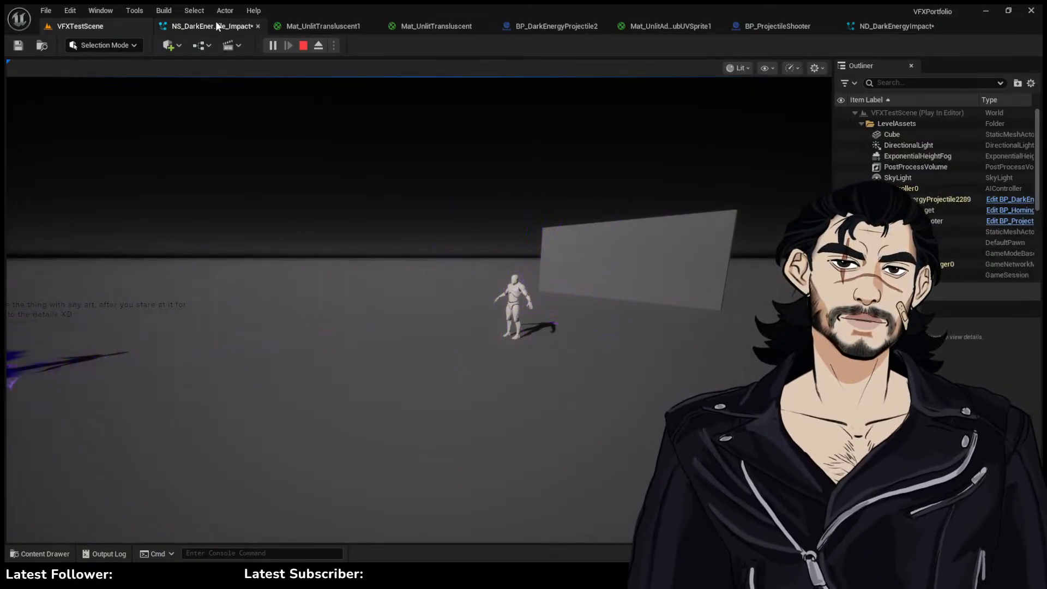
{"action": "left_click", "coordinate": [215, 21]}
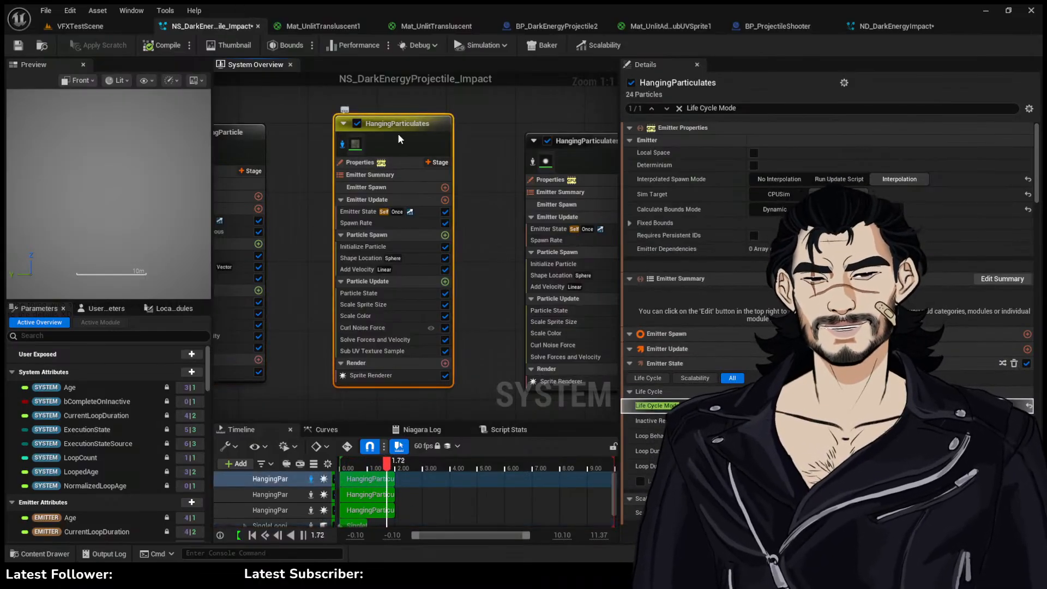
Delete the HangingParticulates emitter and move HangingParticulates001 beside SingleLoopingParticle
{"action": "key", "text": "Delete"}
{"action": "right_click_drag", "start_coordinate": [396, 133], "coordinate": [435, 119]}
{"action": "right_click_drag", "start_coordinate": [548, 162], "coordinate": [456, 169]}
{"action": "left_click_drag", "start_coordinate": [549, 147], "coordinate": [403, 137]}
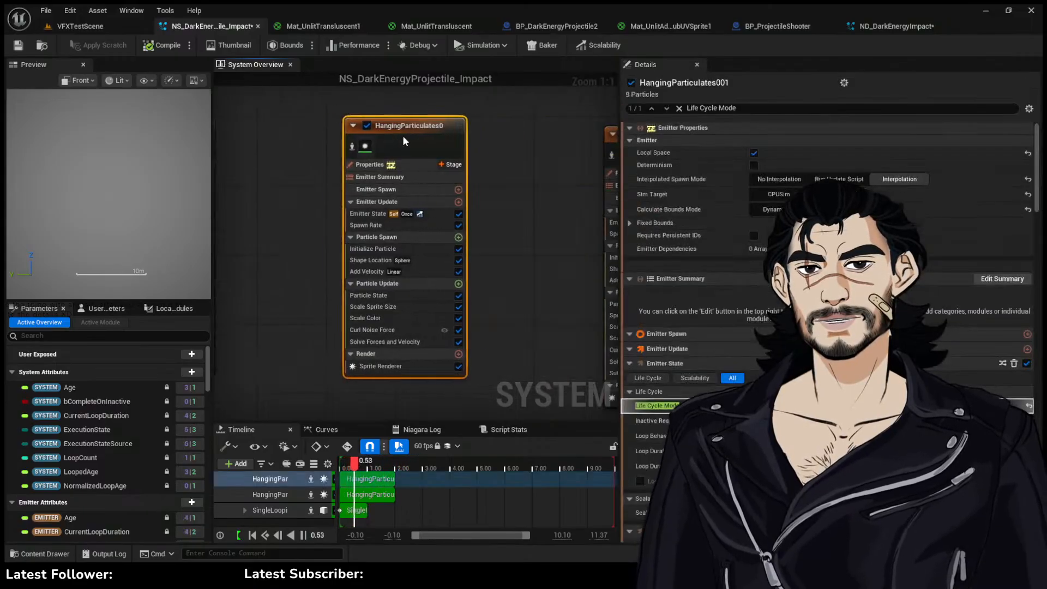
{"action": "right_click_drag", "start_coordinate": [402, 137], "coordinate": [586, 175]}
{"action": "left_click_drag", "start_coordinate": [605, 170], "coordinate": [499, 172]}
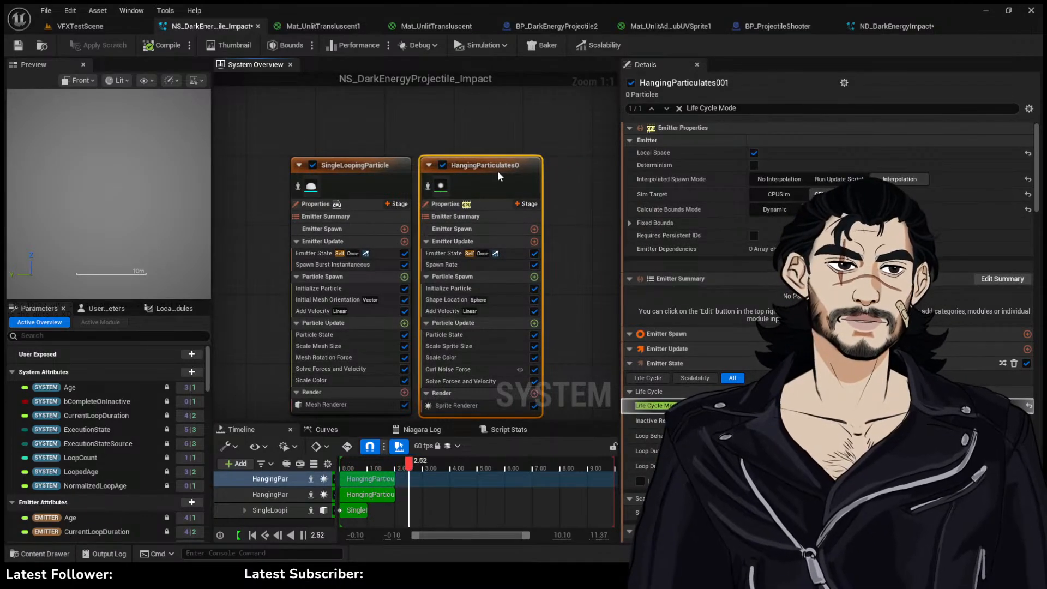
{"action": "right_click_drag", "start_coordinate": [531, 256], "coordinate": [526, 206]}
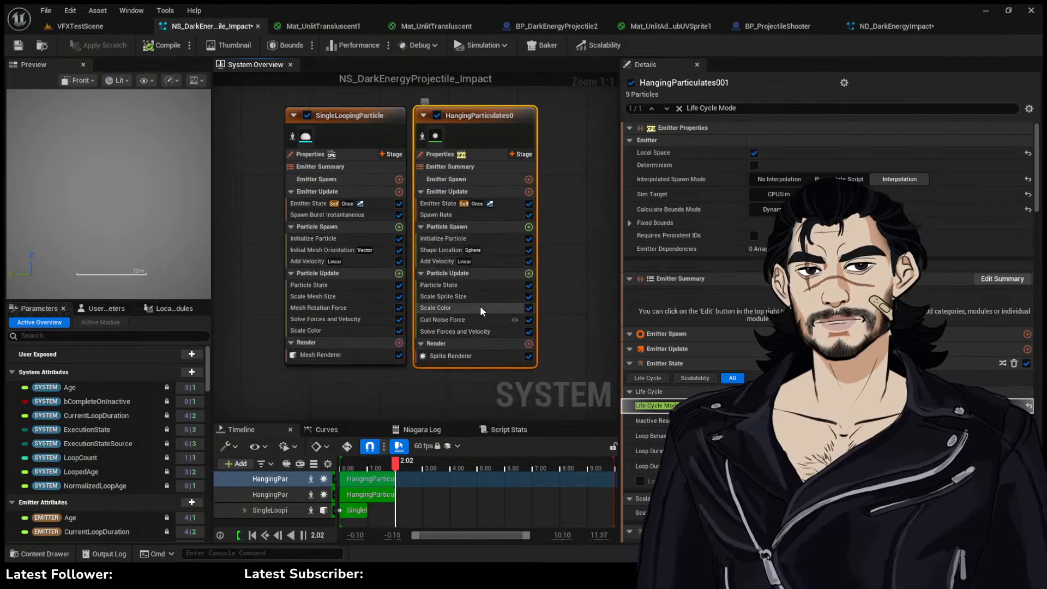
Compare the projectile in the running scene with HangingParticulates001's Initialize Particle settings
{"action": "left_click", "coordinate": [120, 26]}
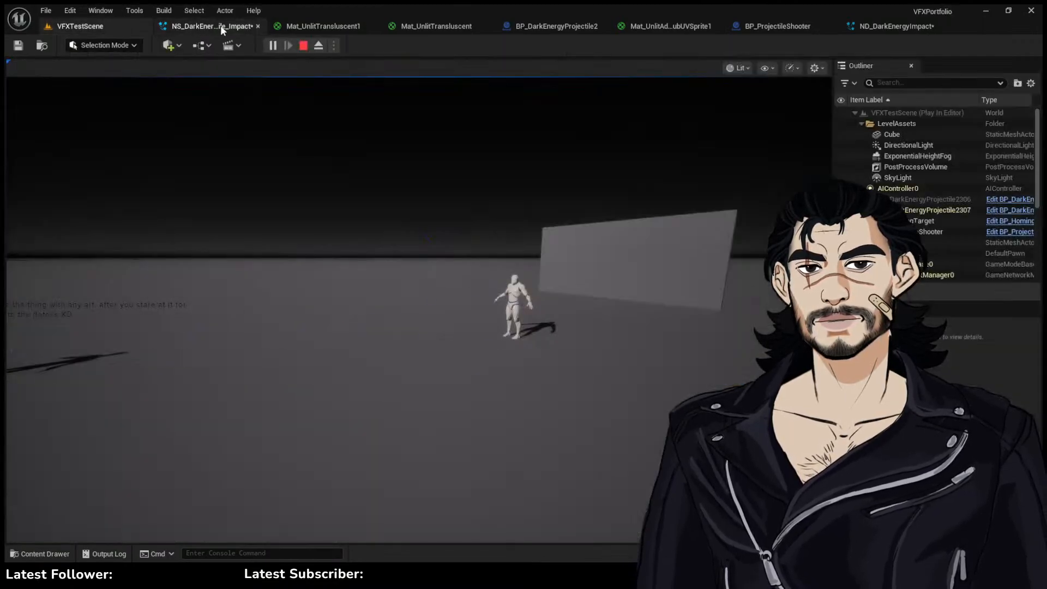
{"action": "left_click", "coordinate": [220, 25]}
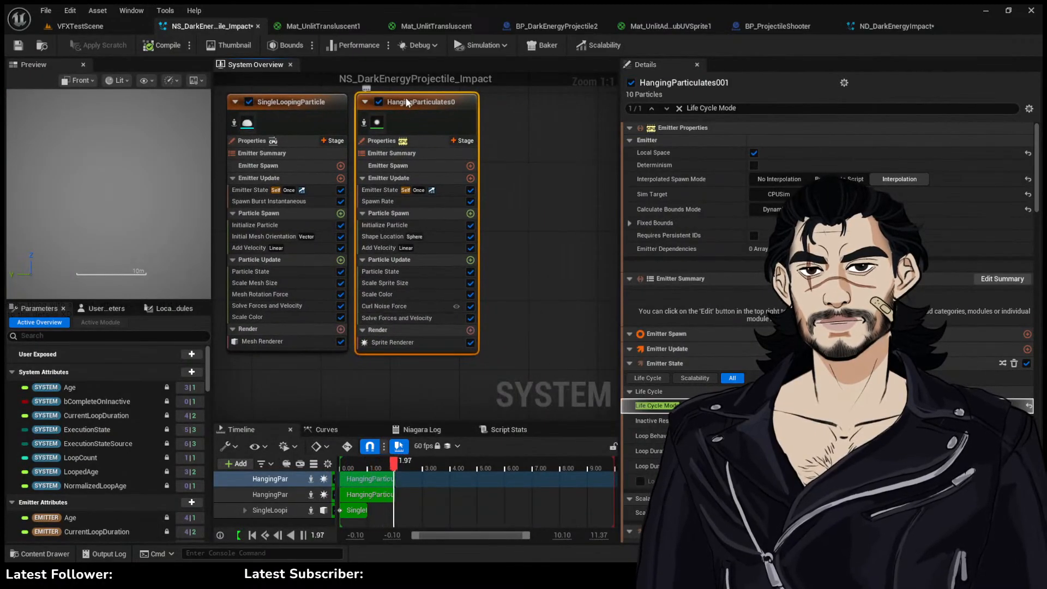
{"action": "left_click", "coordinate": [112, 28]}
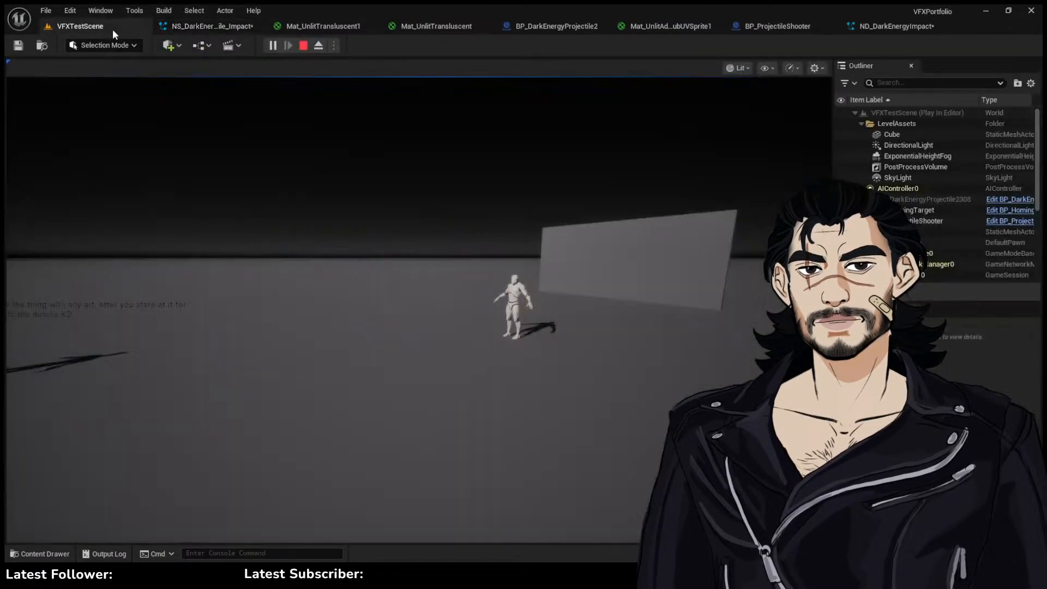
{"action": "left_click", "coordinate": [213, 26]}
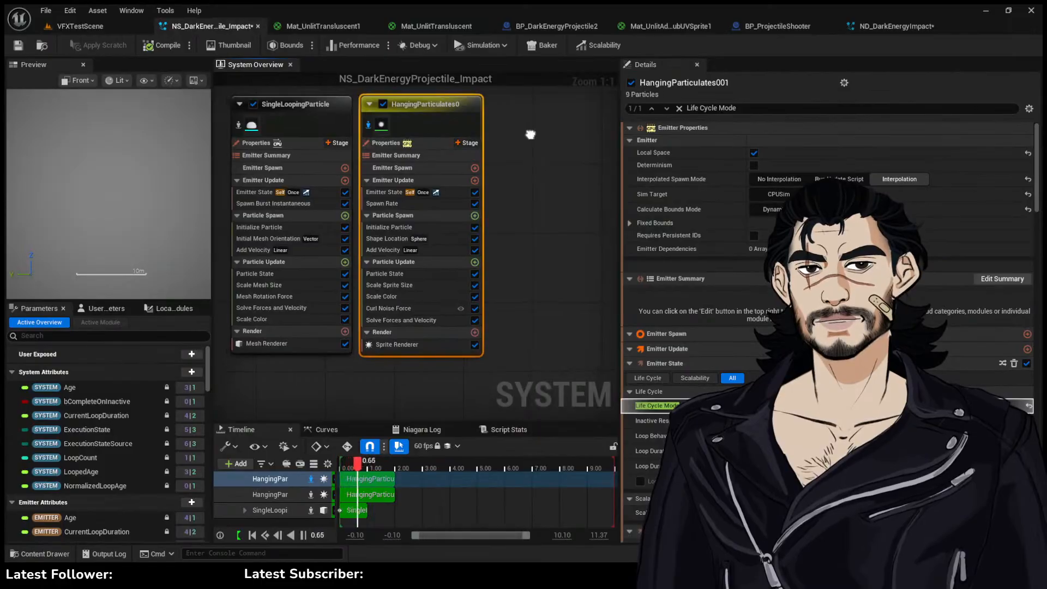
{"action": "left_click", "coordinate": [393, 229]}
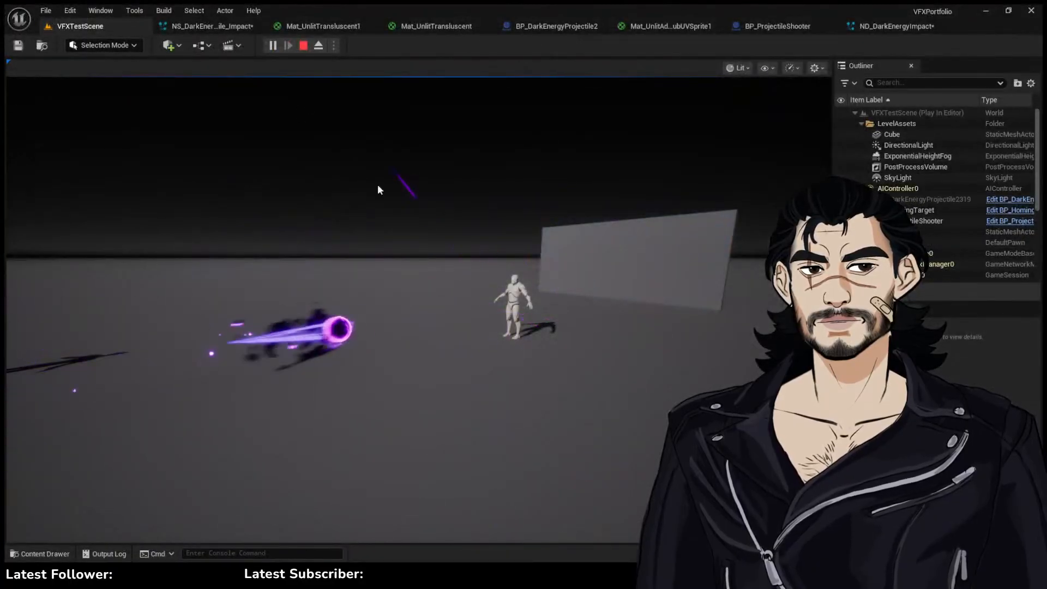
{"action": "left_click", "coordinate": [211, 27]}
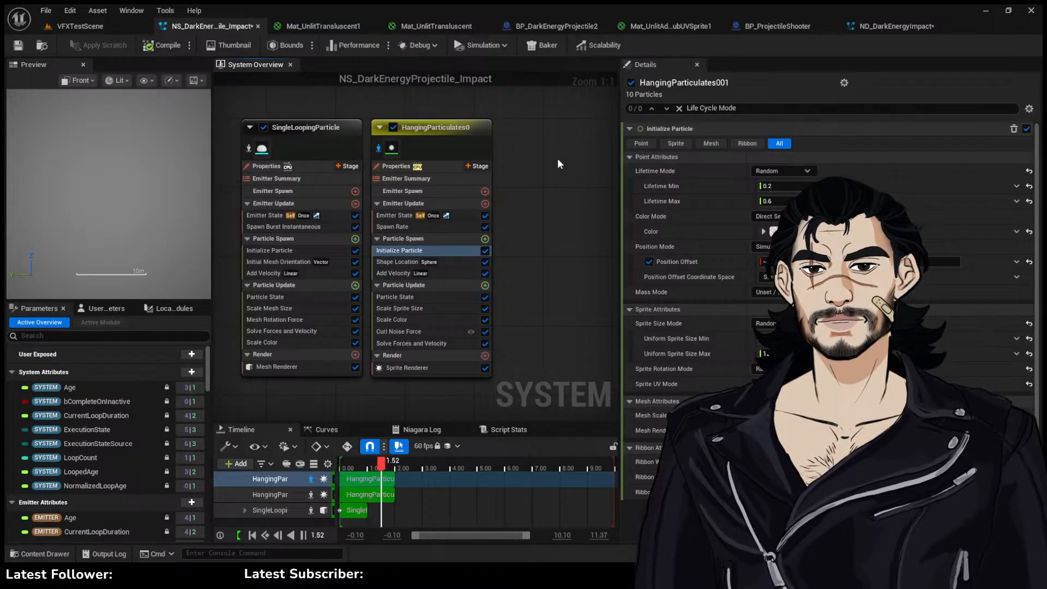
Try deleting the HangingParticulates001 emitter, and undo the emitter deletions and moves
{"action": "left_click_drag", "start_coordinate": [423, 153], "coordinate": [527, 152]}
{"action": "key", "text": "Delete"}
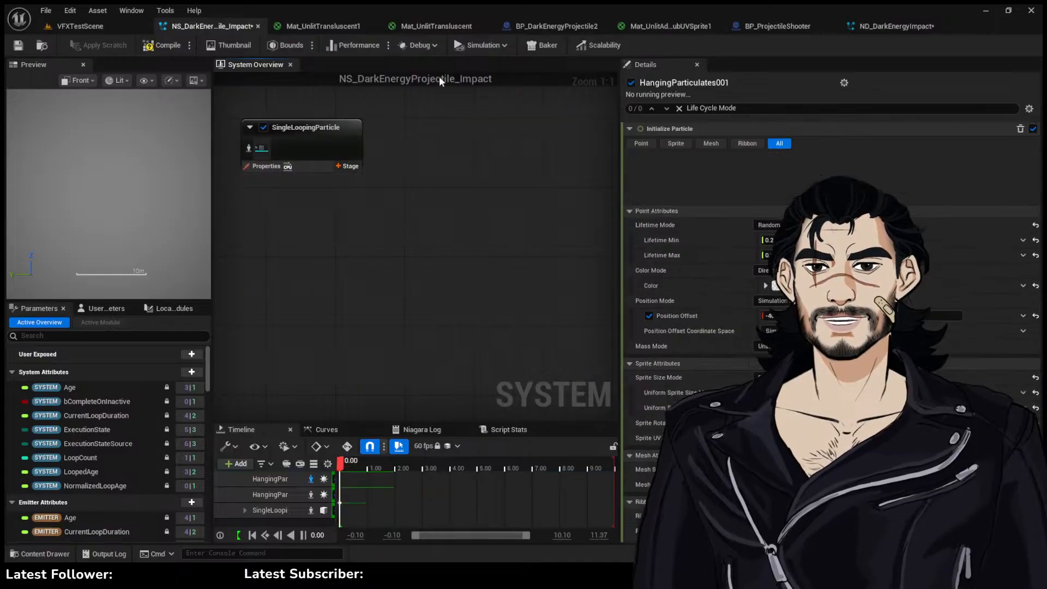
{"action": "key", "text": "ctrl+z"}
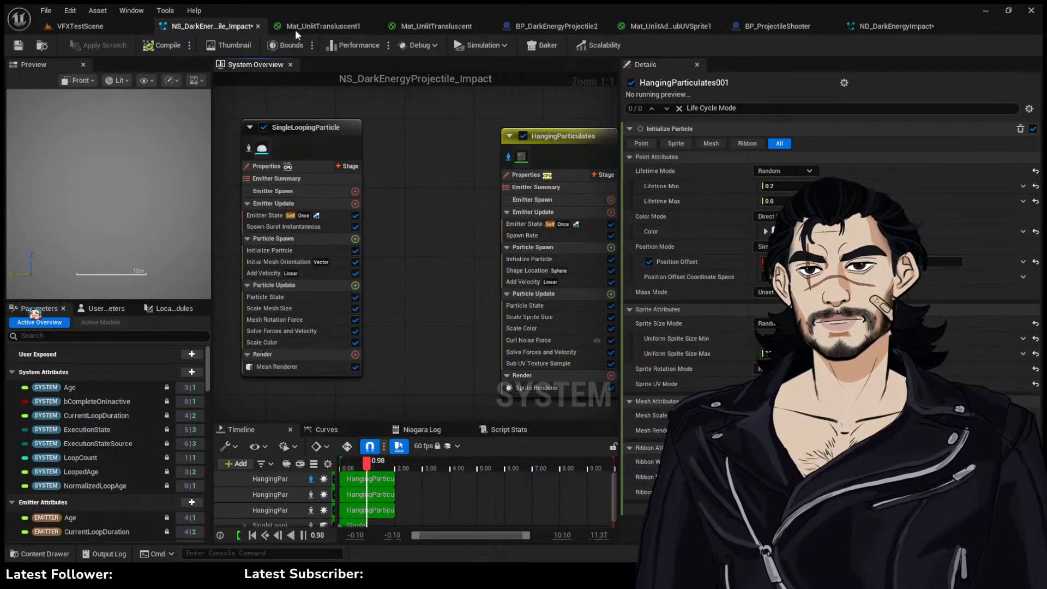
Save the NS_DarkEnergyProjectile_Impact system
{"action": "key", "text": "ctrl+s"}
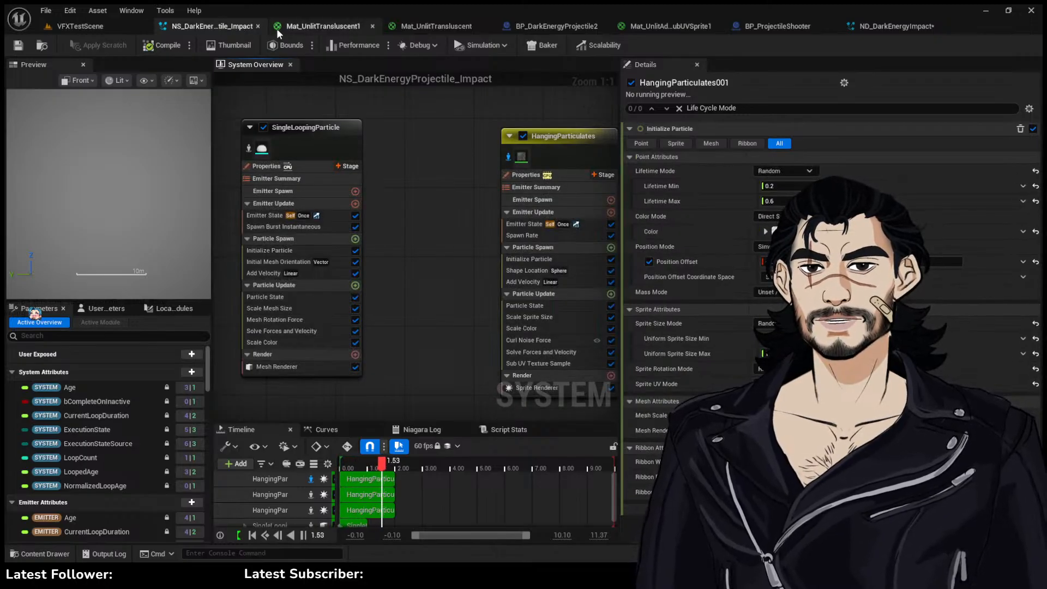
Close the NS_DarkEnergyProjectile_Impact system and inspect the Impact1 emitter's Sprite Renderer in ND_DarkEnergyImpact
{"action": "left_click", "coordinate": [257, 26]}
{"action": "left_click", "coordinate": [782, 26]}
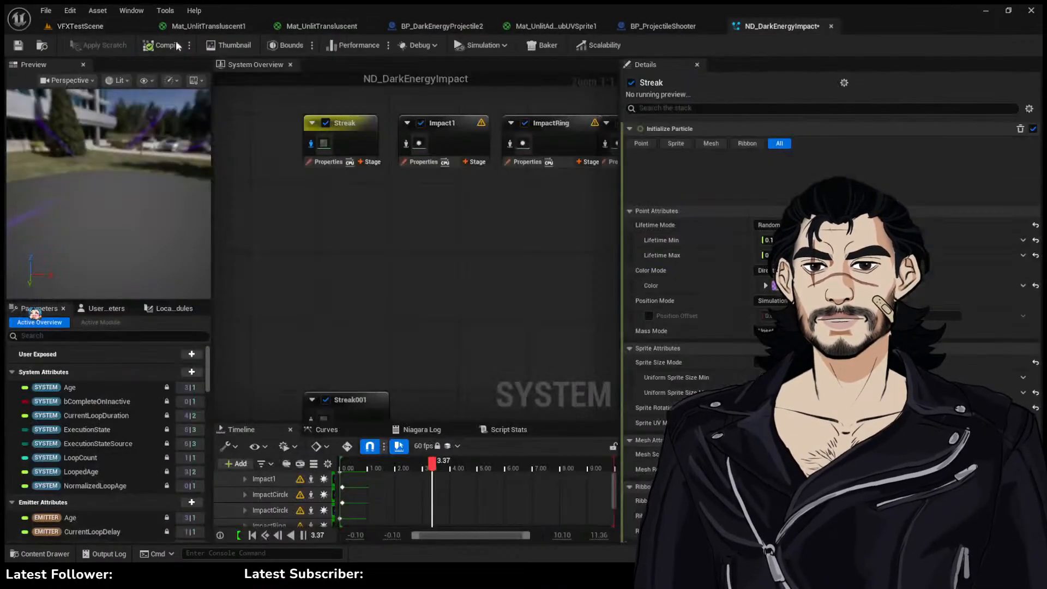
{"action": "left_click", "coordinate": [175, 45]}
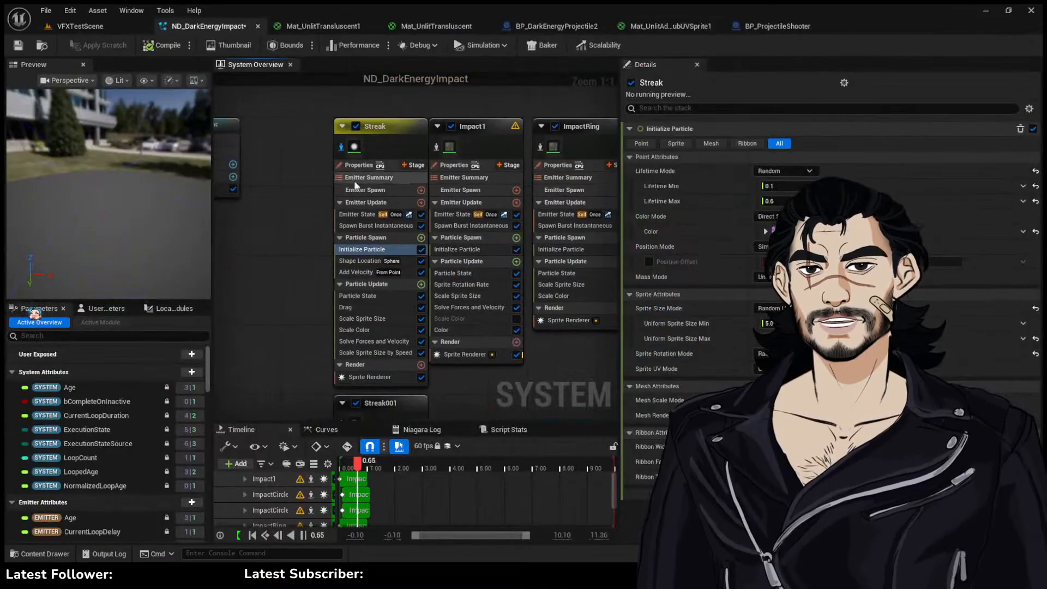
{"action": "left_click", "coordinate": [470, 142]}
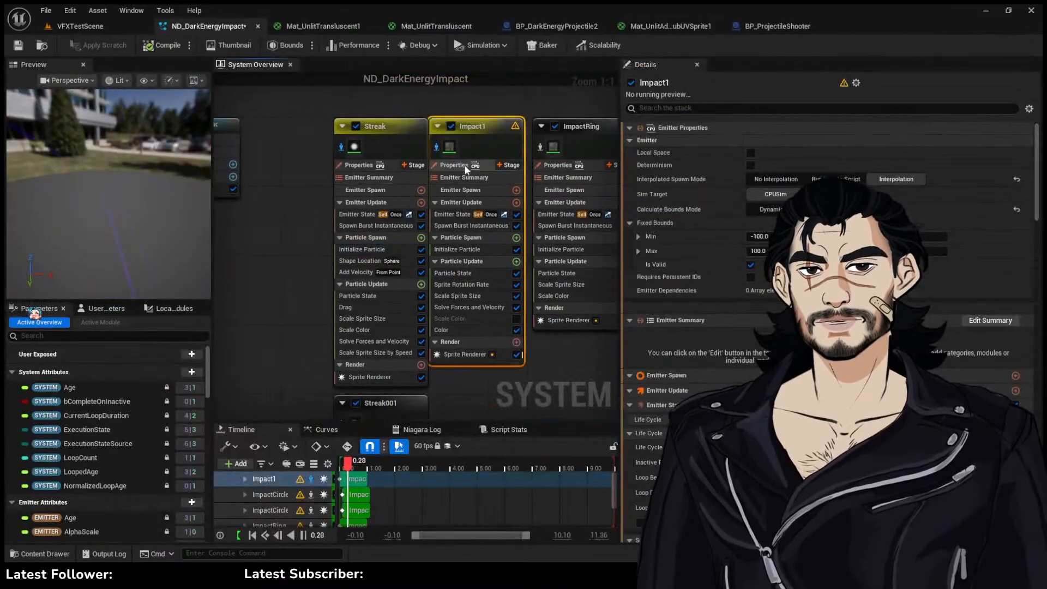
{"action": "left_click", "coordinate": [465, 354]}
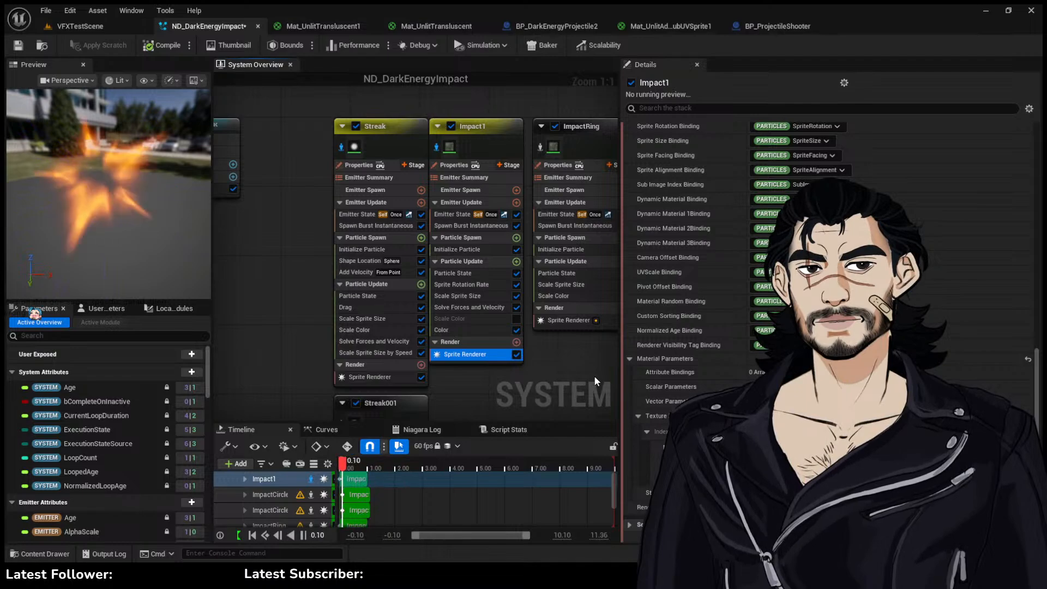
Try a direct Color from Curve and a plain purple color in Impact1's Initialize Particle, and return Color Mode to Unset
{"action": "right_click_drag", "start_coordinate": [549, 363], "coordinate": [508, 369]}
{"action": "left_click", "coordinate": [430, 257]}
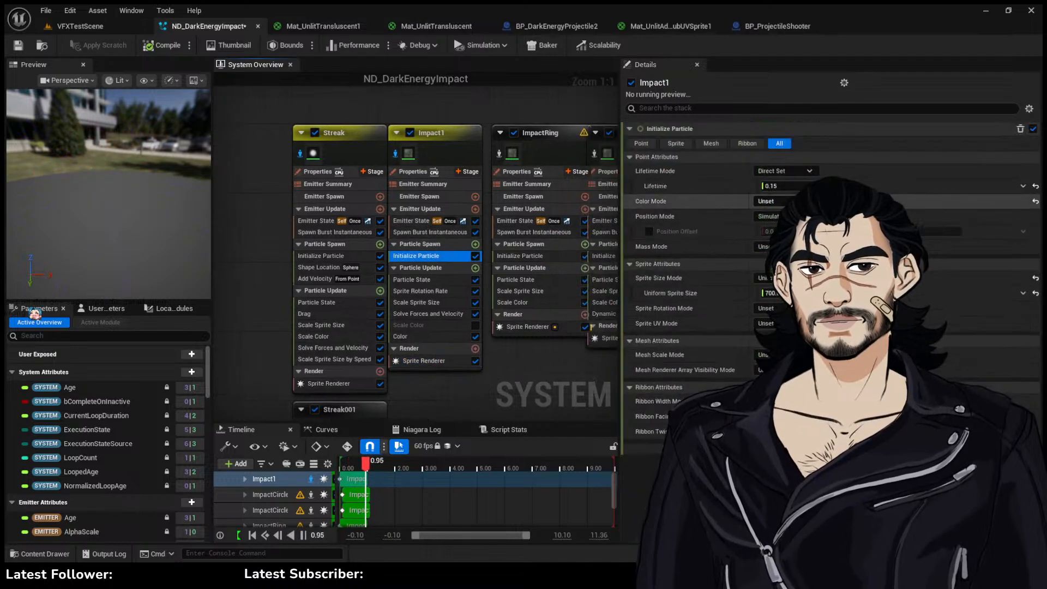
{"action": "left_click", "coordinate": [785, 232]}
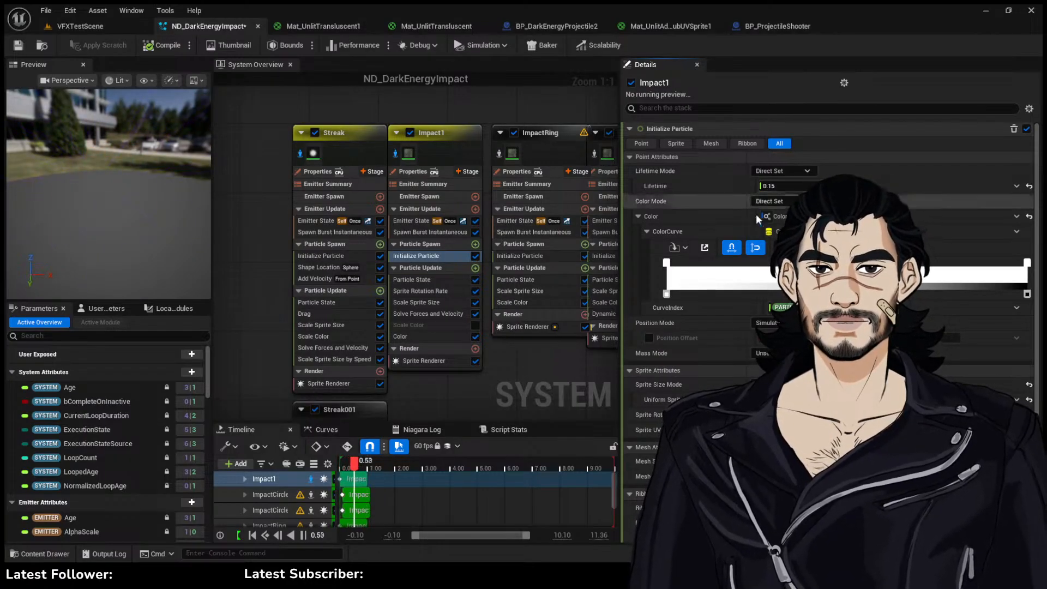
{"action": "left_click", "coordinate": [835, 201]}
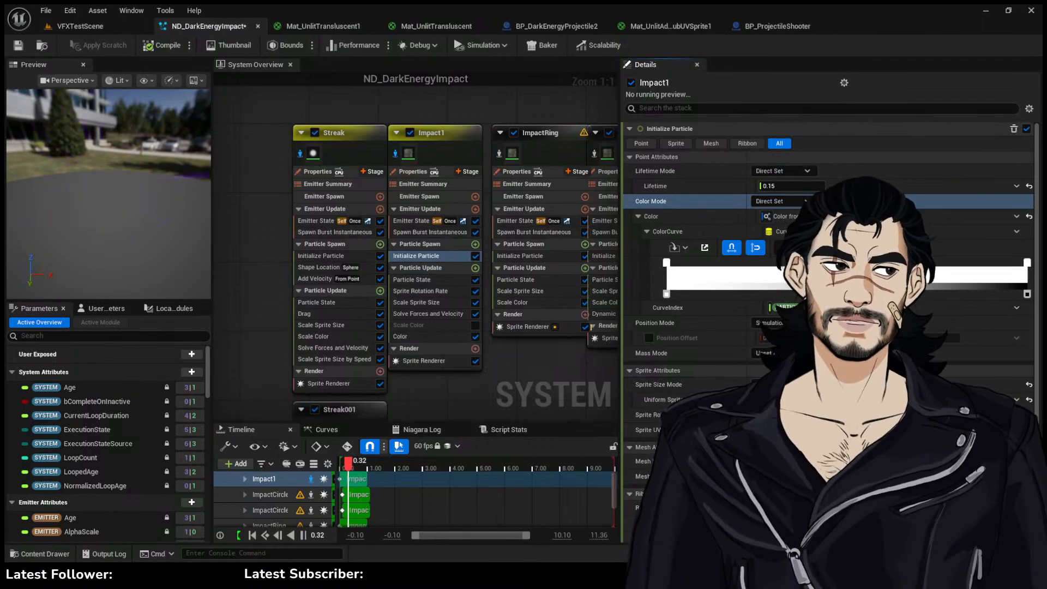
{"action": "left_click", "coordinate": [927, 205]}
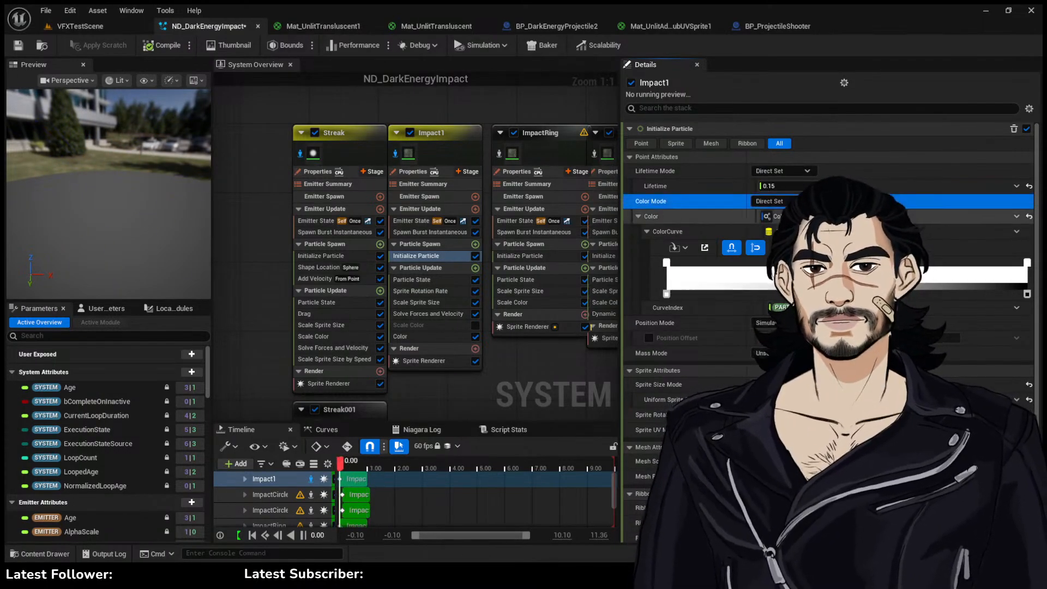
{"action": "left_click", "coordinate": [1029, 215]}
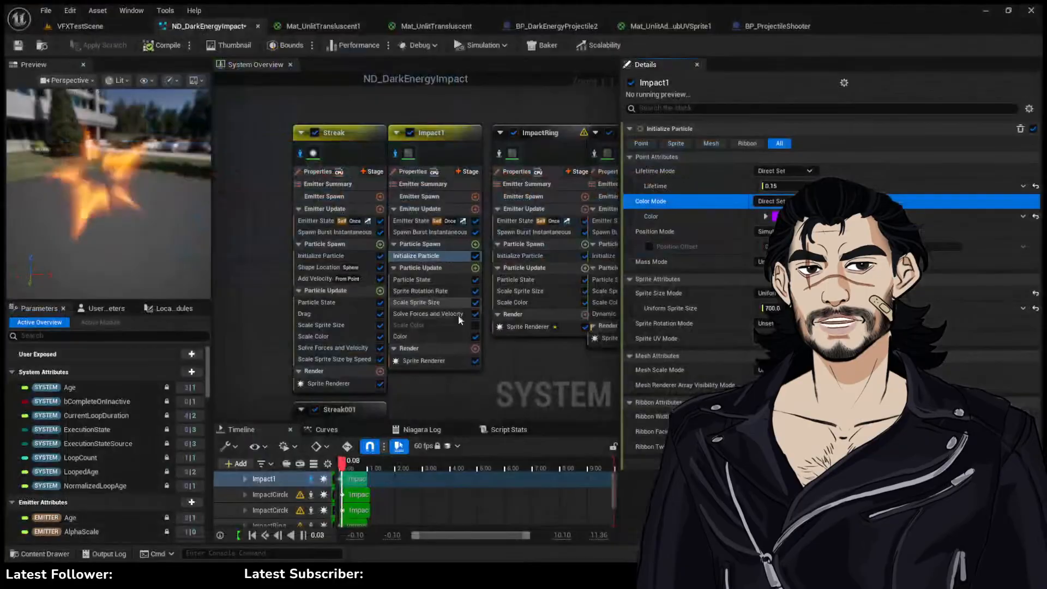
{"action": "left_click", "coordinate": [430, 337]}
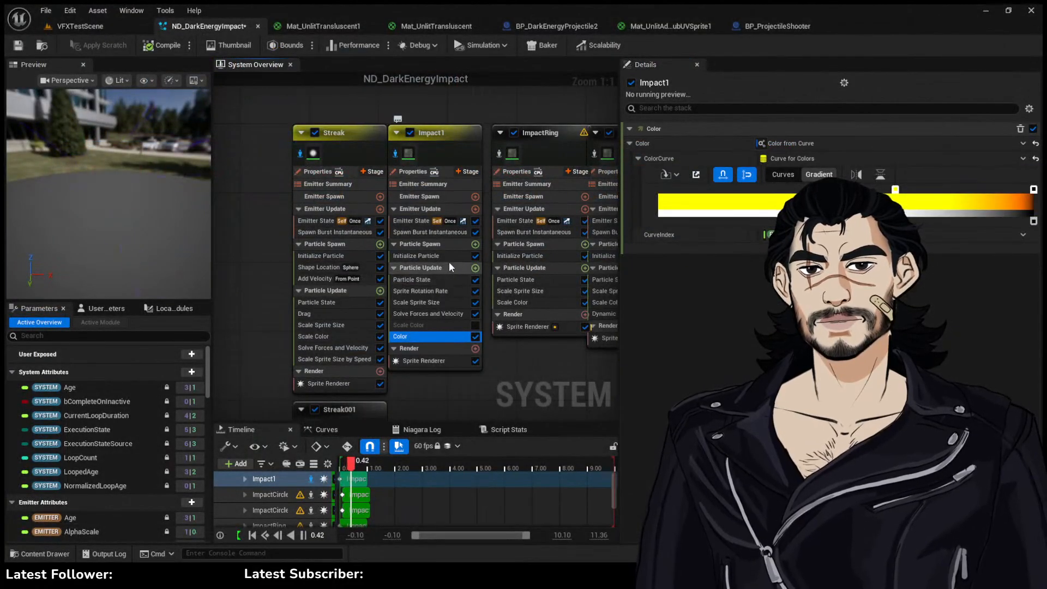
{"action": "left_click", "coordinate": [449, 257]}
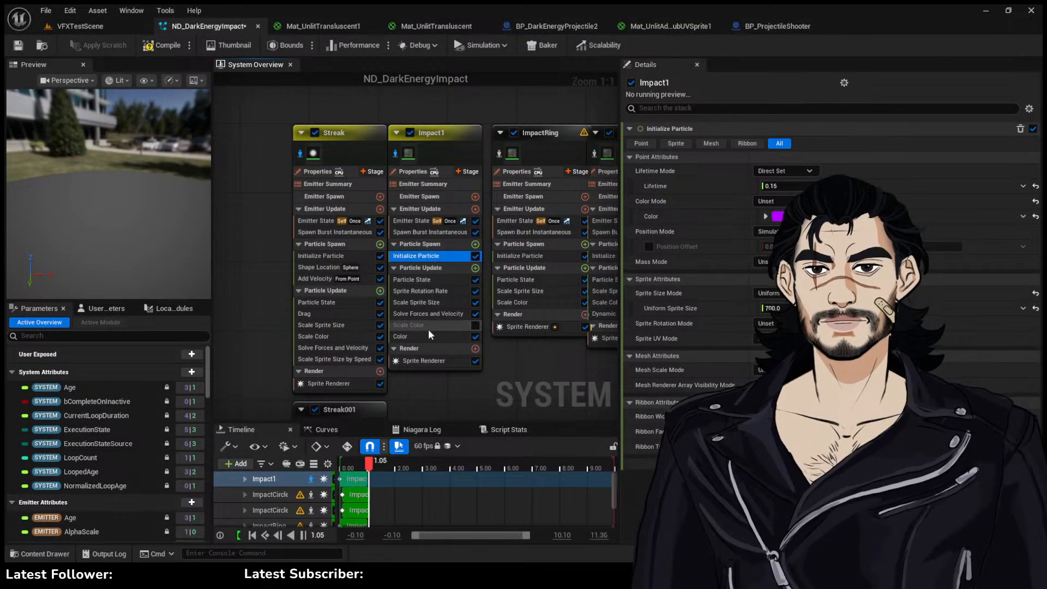
Recolor the gradient in Impact1's Color module from magenta to dark blue and view the impact in VFXTestScene
{"action": "left_click", "coordinate": [427, 336]}
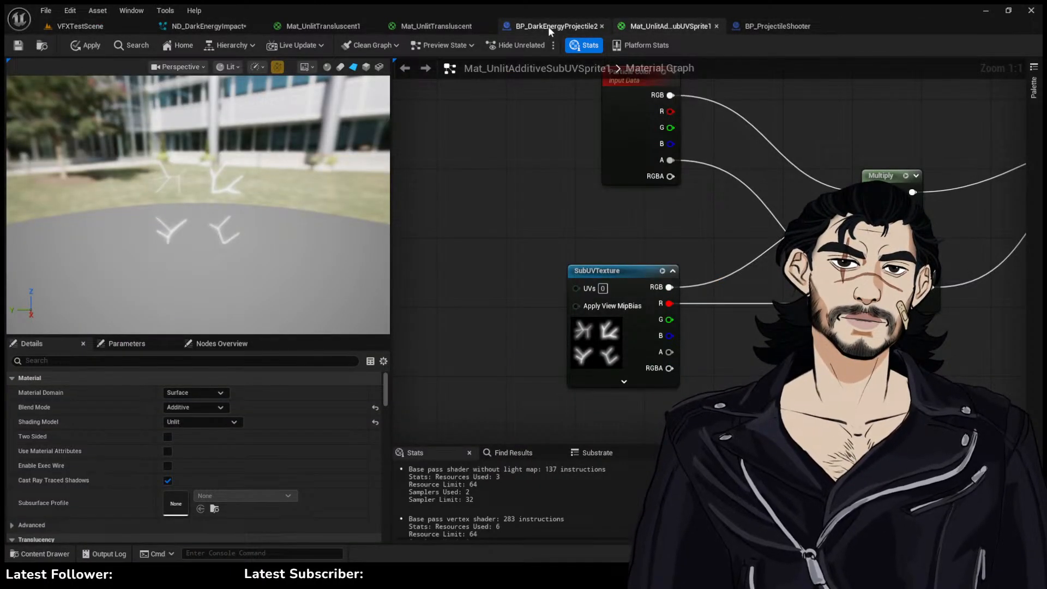
{"action": "left_click", "coordinate": [548, 26]}
{"action": "left_click", "coordinate": [344, 28]}
{"action": "left_click", "coordinate": [229, 27]}
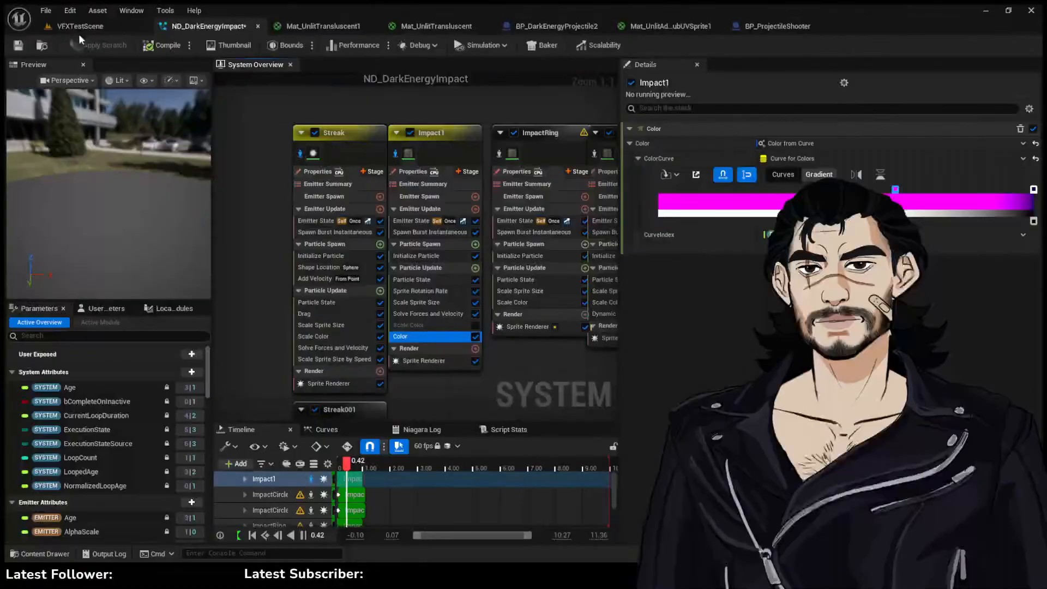
{"action": "left_click", "coordinate": [79, 27]}
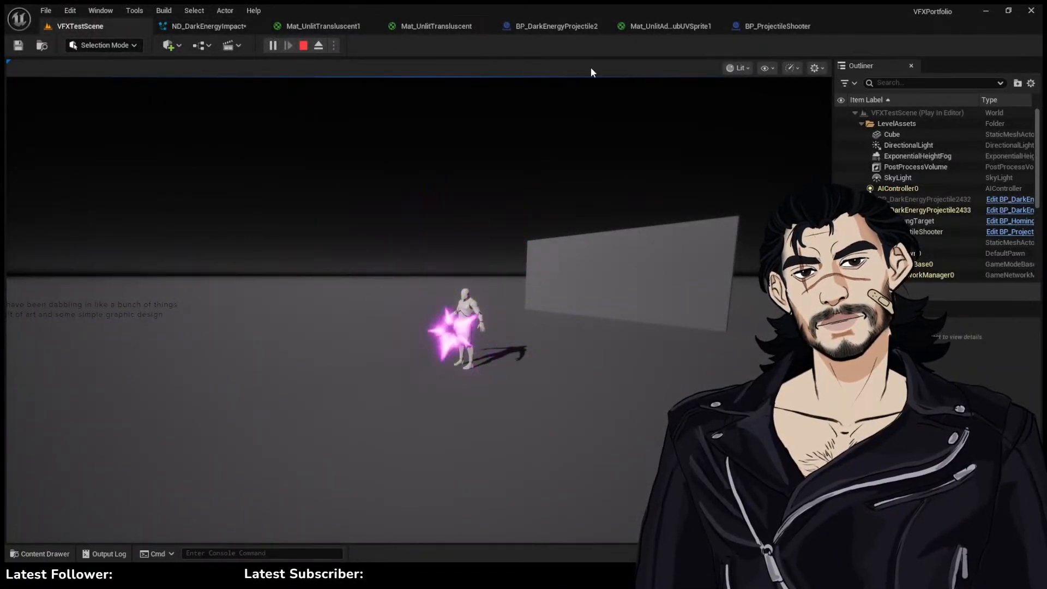
{"action": "left_click", "coordinate": [774, 26]}
{"action": "left_click", "coordinate": [676, 26]}
{"action": "left_click", "coordinate": [556, 26]}
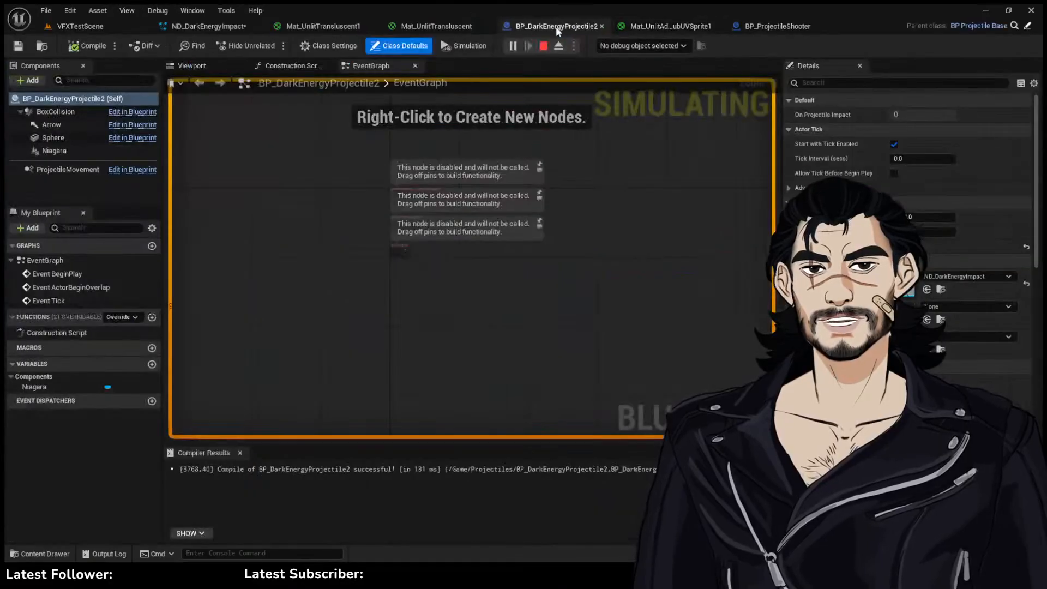
{"action": "left_click", "coordinate": [341, 30]}
{"action": "left_click", "coordinate": [562, 29]}
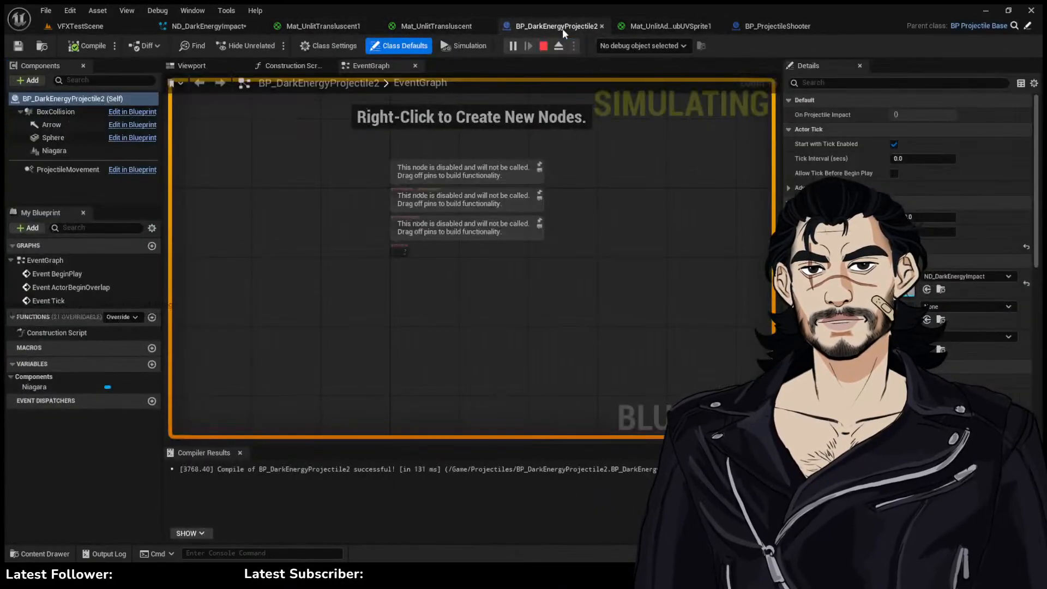
{"action": "left_click", "coordinate": [653, 29]}
{"action": "left_click", "coordinate": [751, 26]}
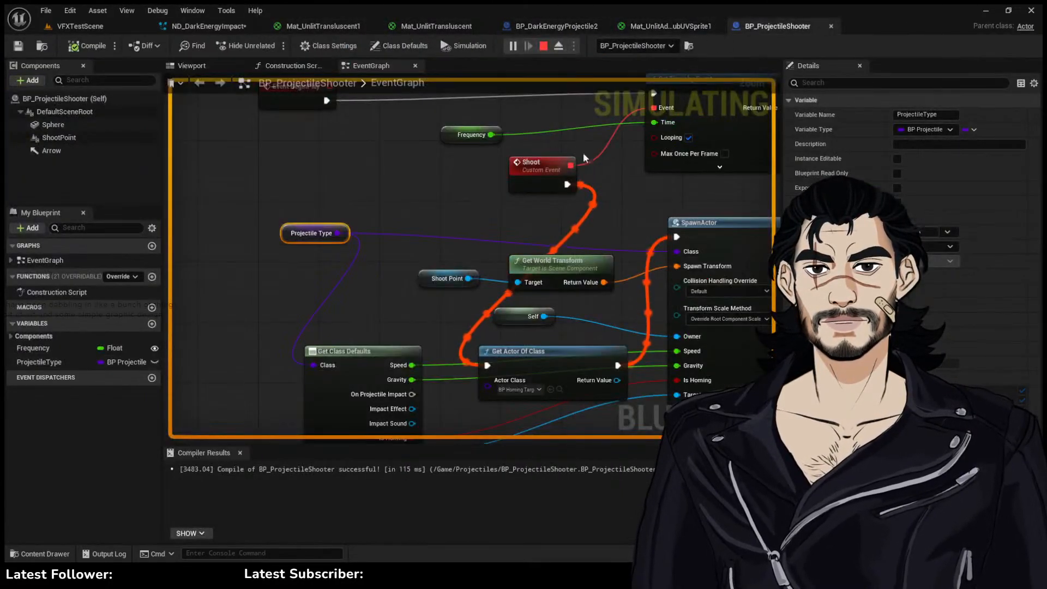
Set the particle Lifetime in Impact1's Initialize Particle to 0.1
{"action": "left_click", "coordinate": [208, 26]}
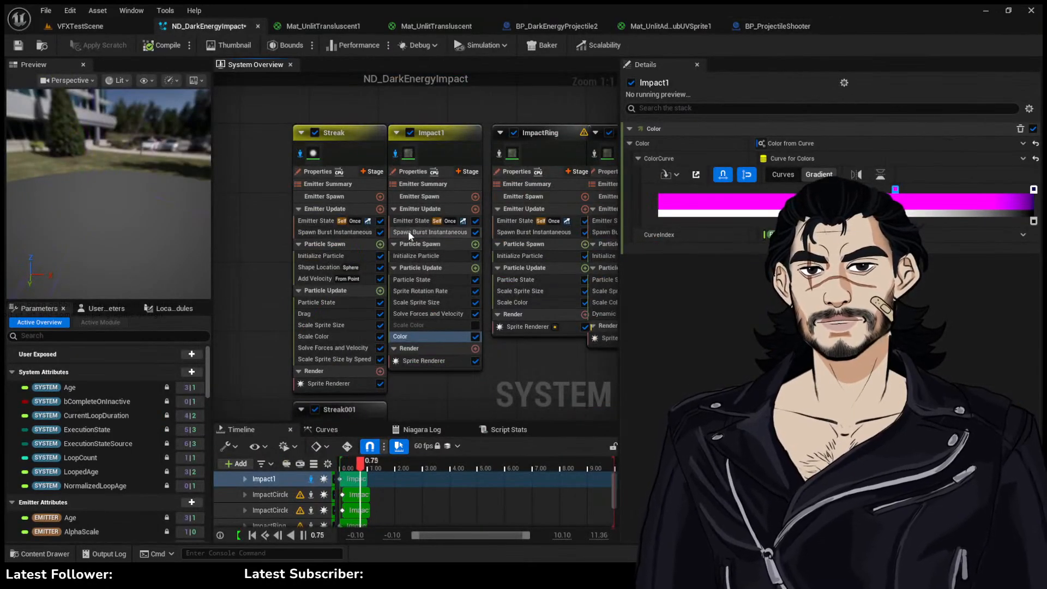
{"action": "left_click", "coordinate": [417, 243]}
{"action": "left_click", "coordinate": [416, 256]}
{"action": "left_click", "coordinate": [776, 186]}
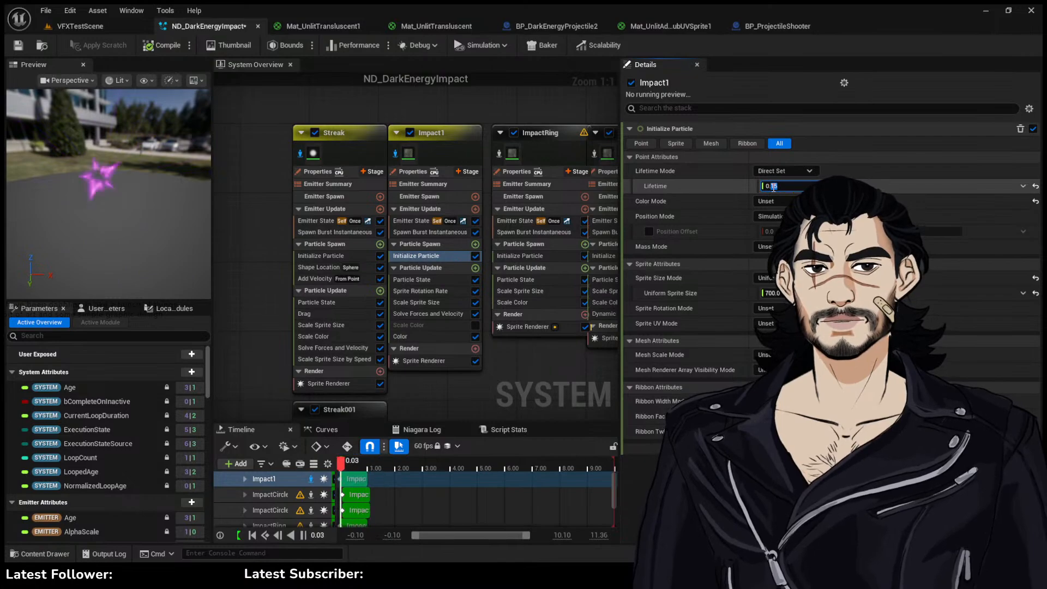
{"action": "type", "text": "1"}
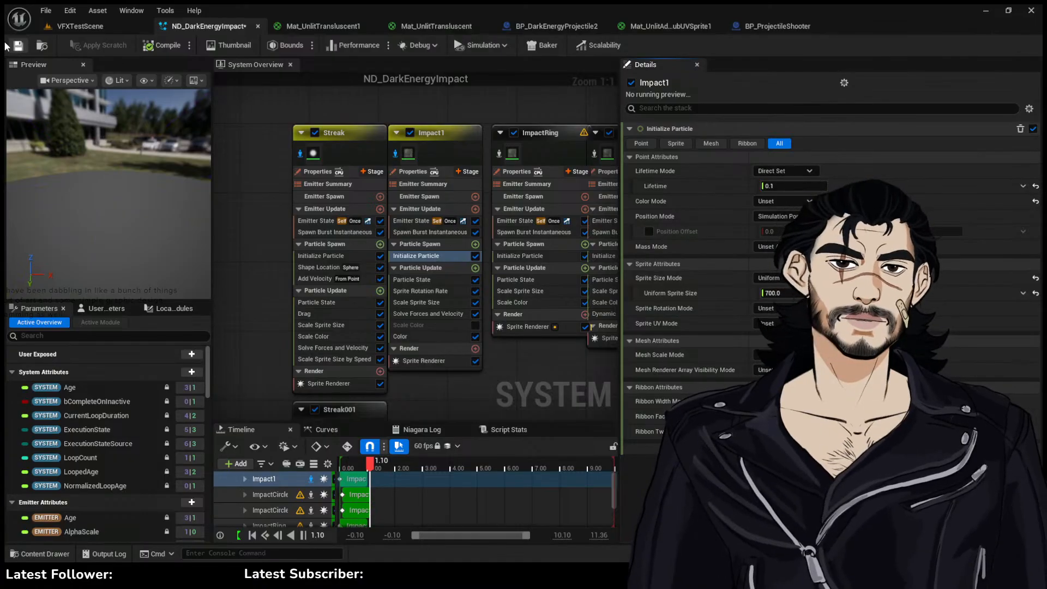
Examine the impact effect on the target from several viewpoints in the running VFXTestScene
{"action": "left_click", "coordinate": [109, 29]}
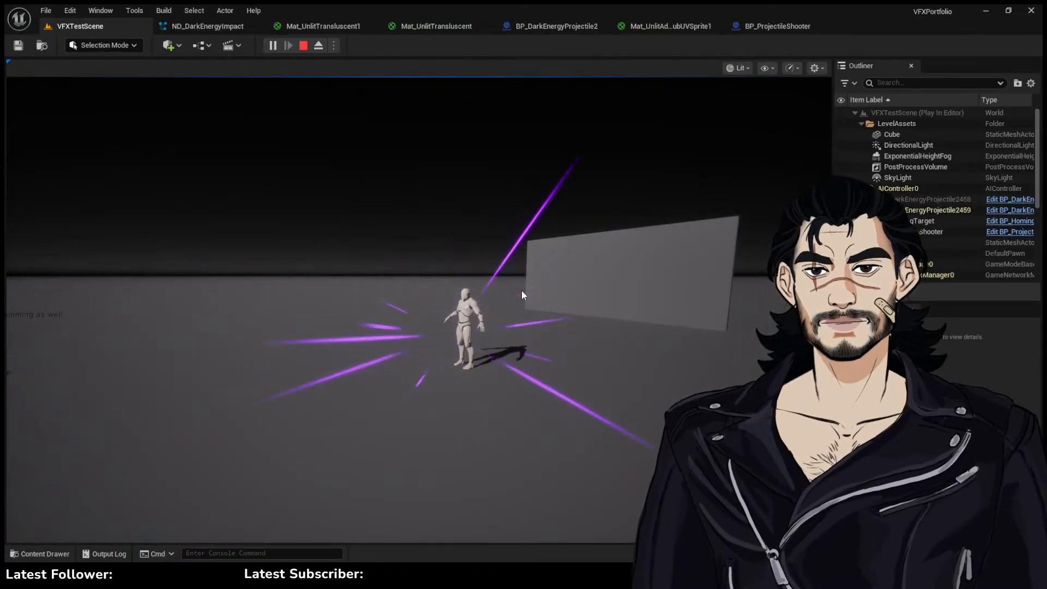
{"action": "left_click", "coordinate": [547, 276]}
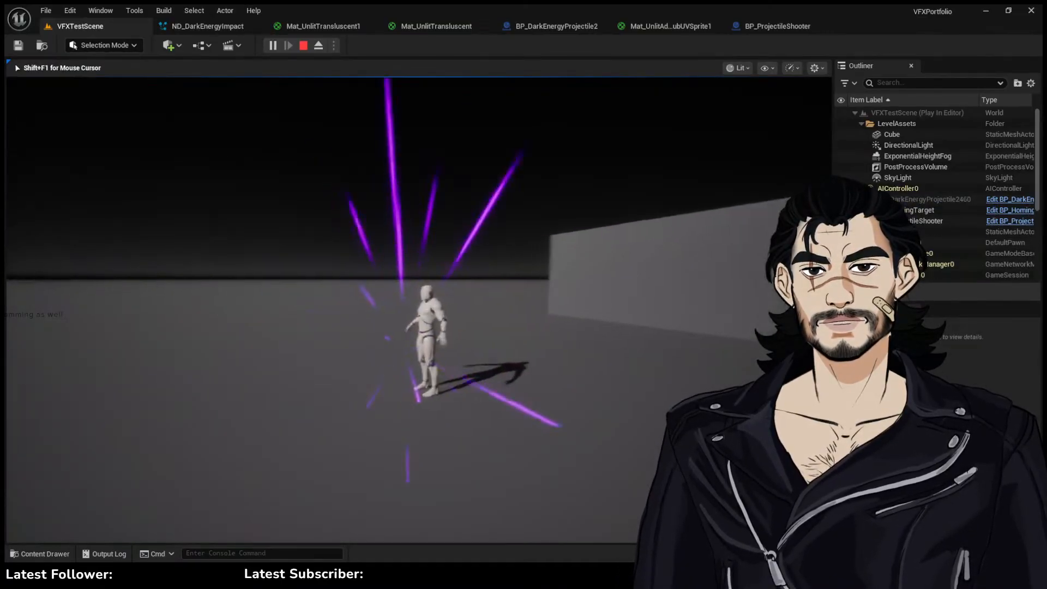
{"action": "key", "text": "w"}
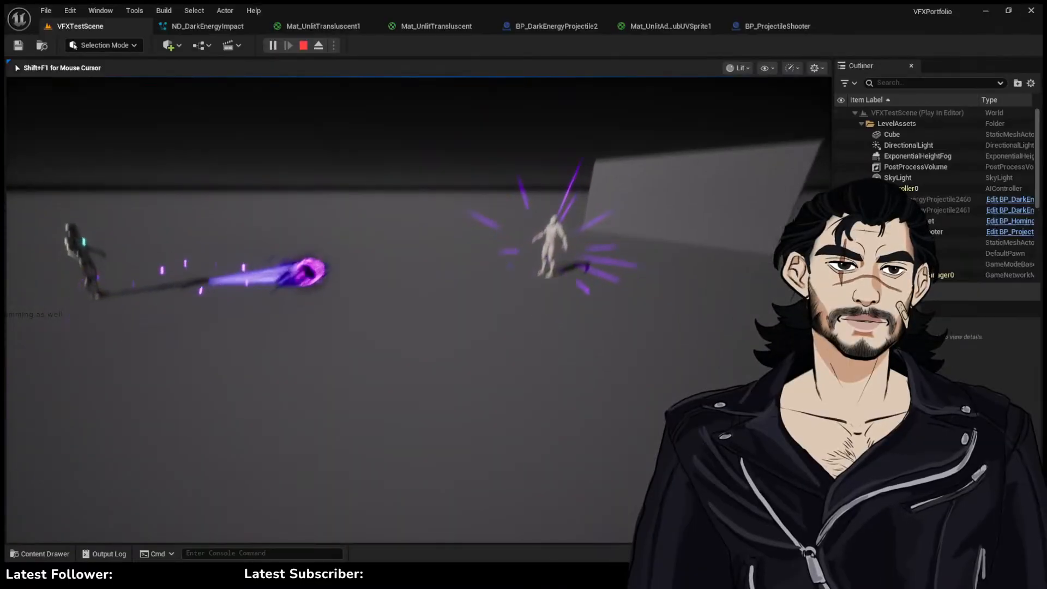
{"action": "key", "text": "s"}
{"action": "key", "text": "d"}
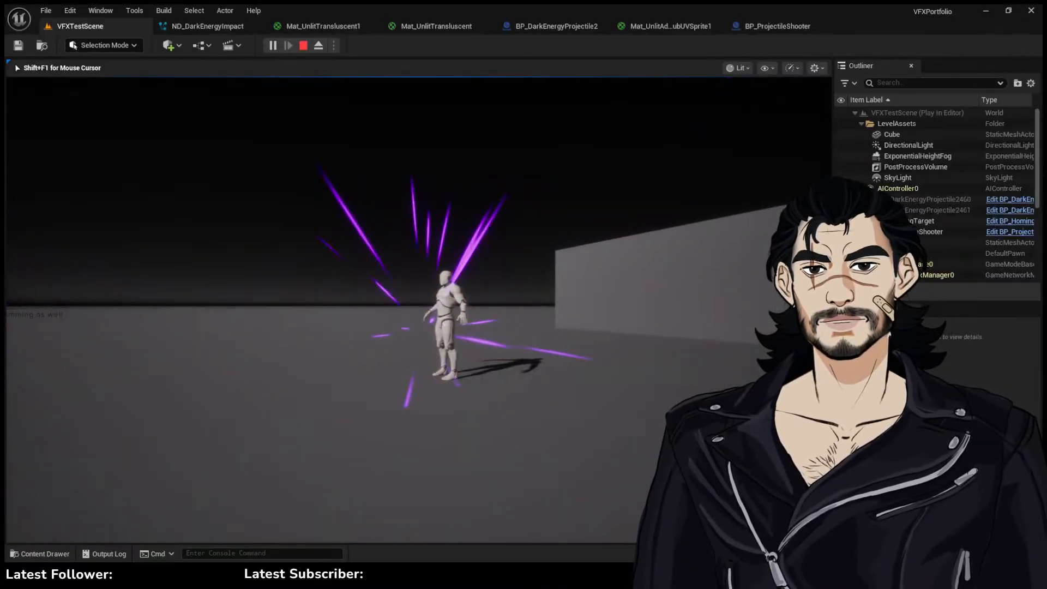
{"action": "key", "text": "w"}
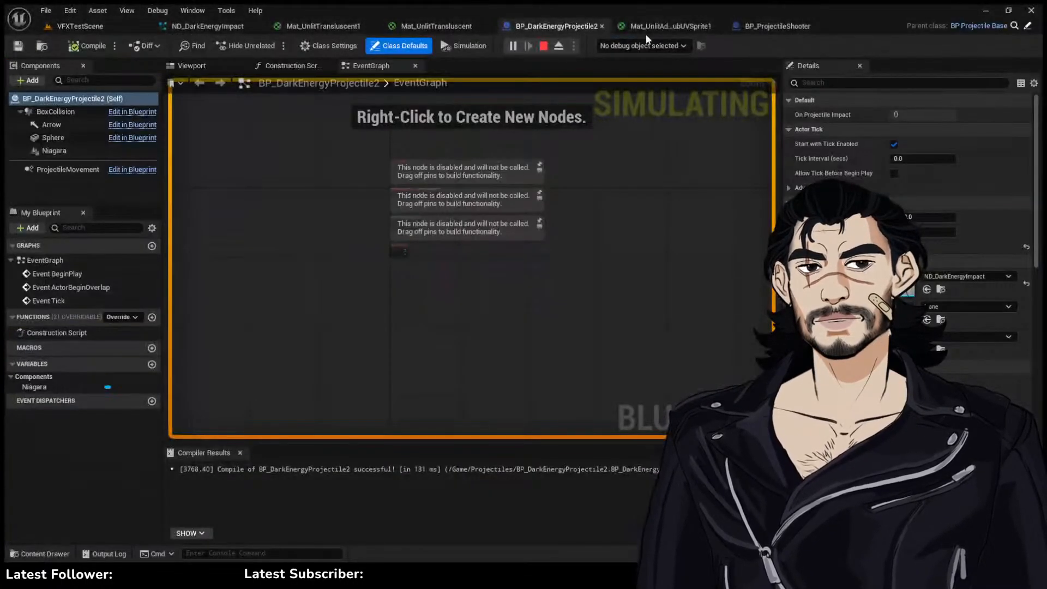
Set Impact1's particle Lifetime to 0.2 and check the impact in the running scene
{"action": "left_click", "coordinate": [649, 28]}
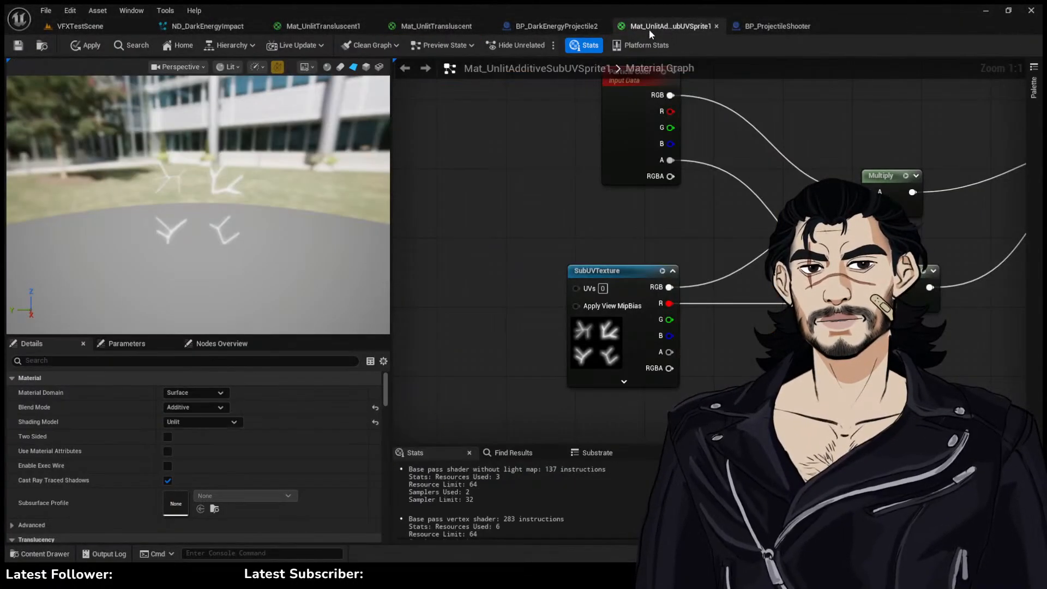
{"action": "left_click", "coordinate": [779, 29]}
{"action": "left_click", "coordinate": [229, 30]}
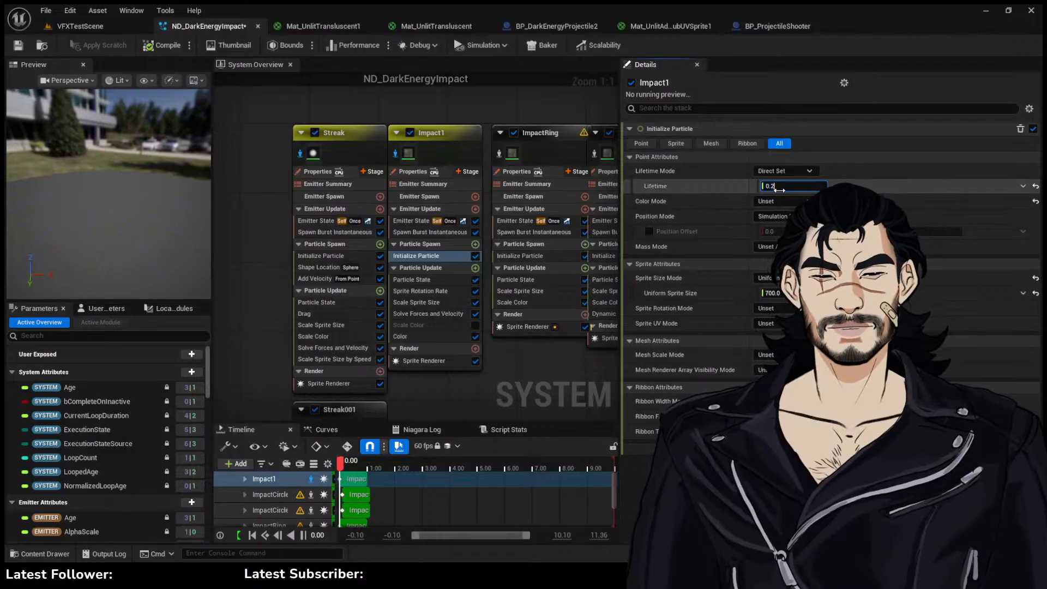
{"action": "left_click", "coordinate": [58, 26]}
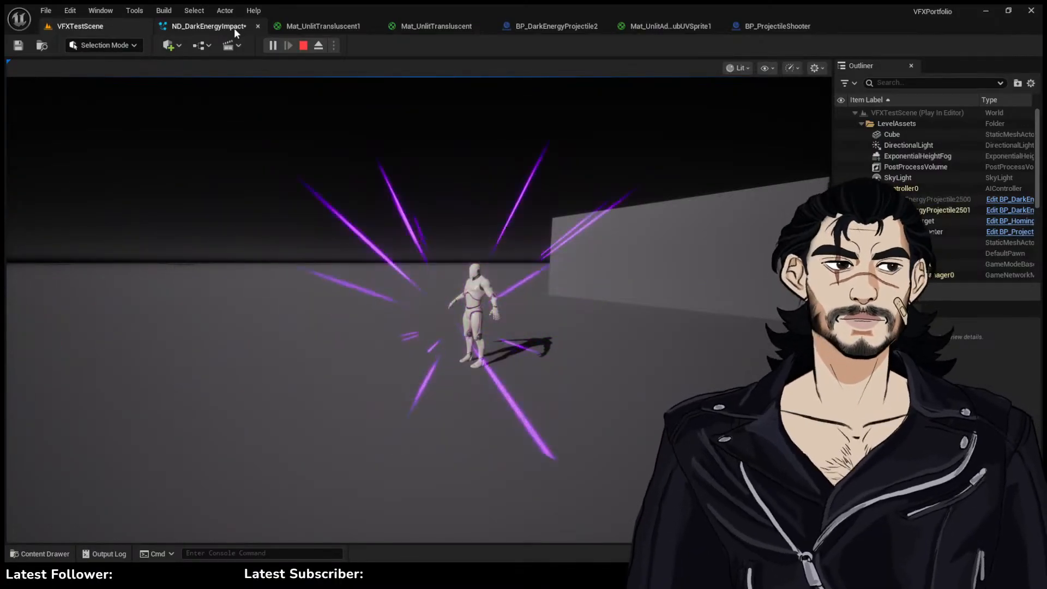
Compare the impact in the running scene with Impact1's Initialize Particle settings
{"action": "left_click", "coordinate": [234, 28]}
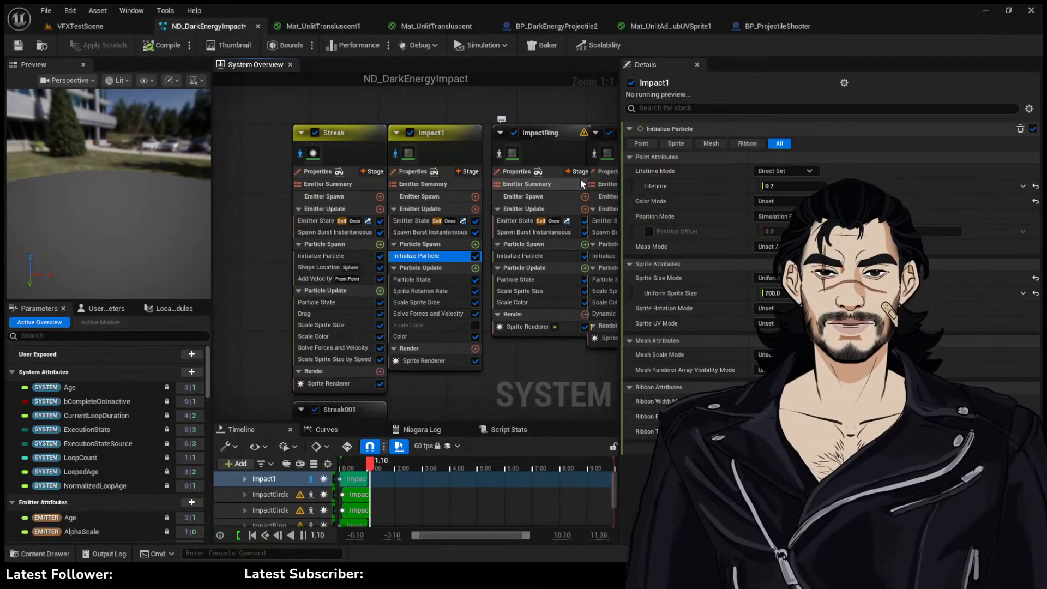
{"action": "left_click", "coordinate": [80, 26]}
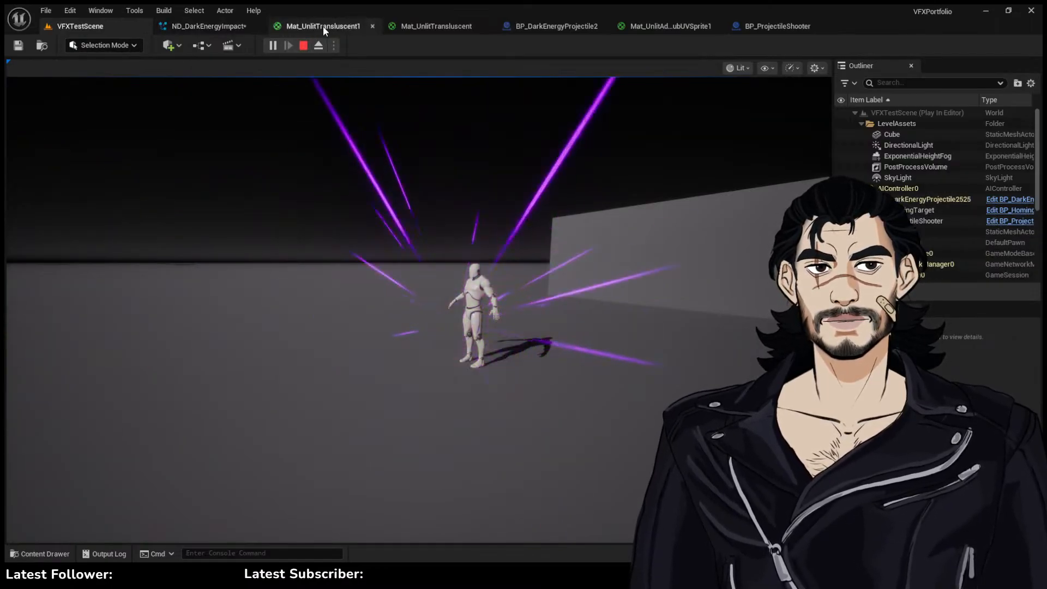
{"action": "left_click", "coordinate": [216, 26]}
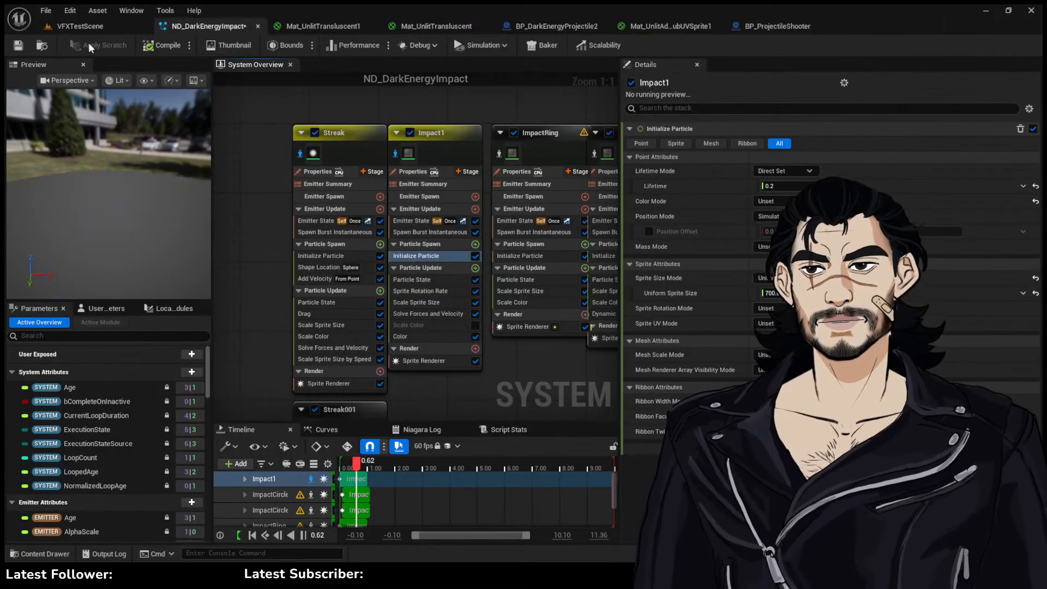
{"action": "left_click", "coordinate": [80, 26]}
{"action": "left_click", "coordinate": [323, 26]}
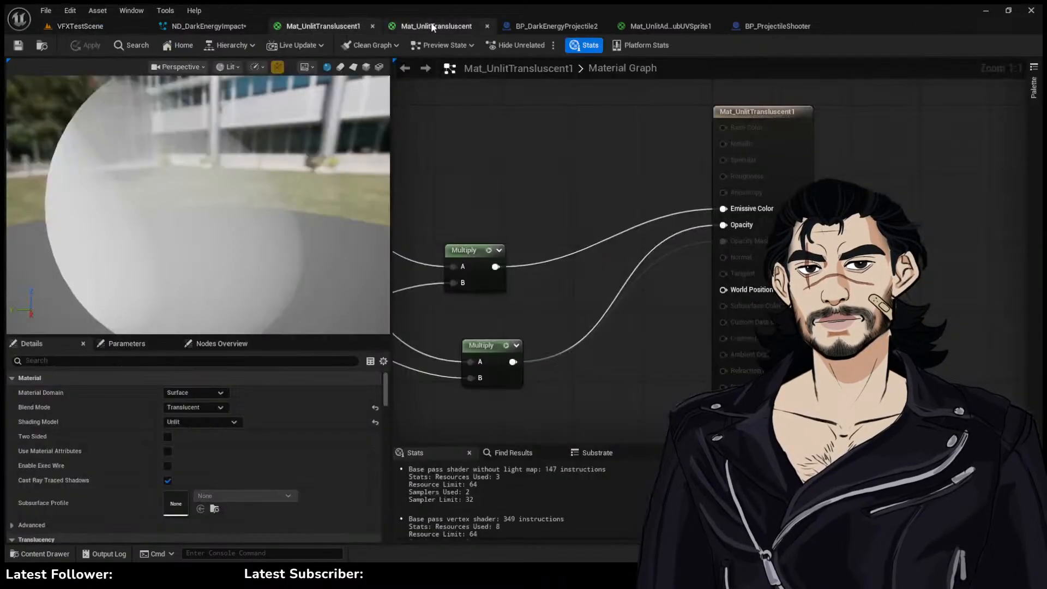
{"action": "left_click", "coordinate": [431, 24]}
{"action": "left_click", "coordinate": [550, 27]}
{"action": "left_click", "coordinate": [669, 27]}
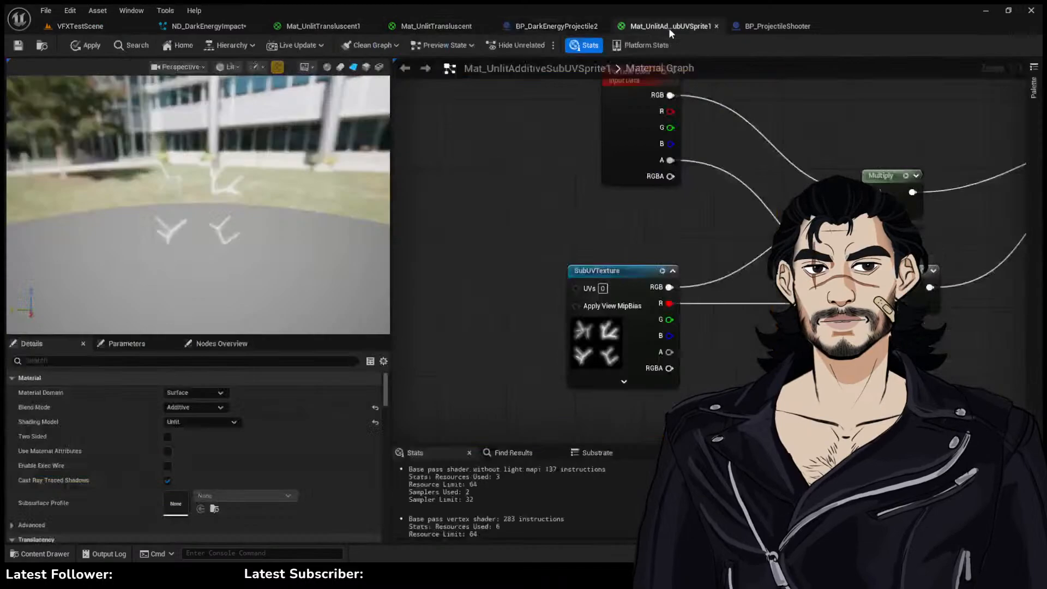
{"action": "left_click", "coordinate": [805, 24]}
Open the Color module of the Impact1 emitter in ND_DarkEnergyImpact
{"action": "left_click", "coordinate": [226, 27]}
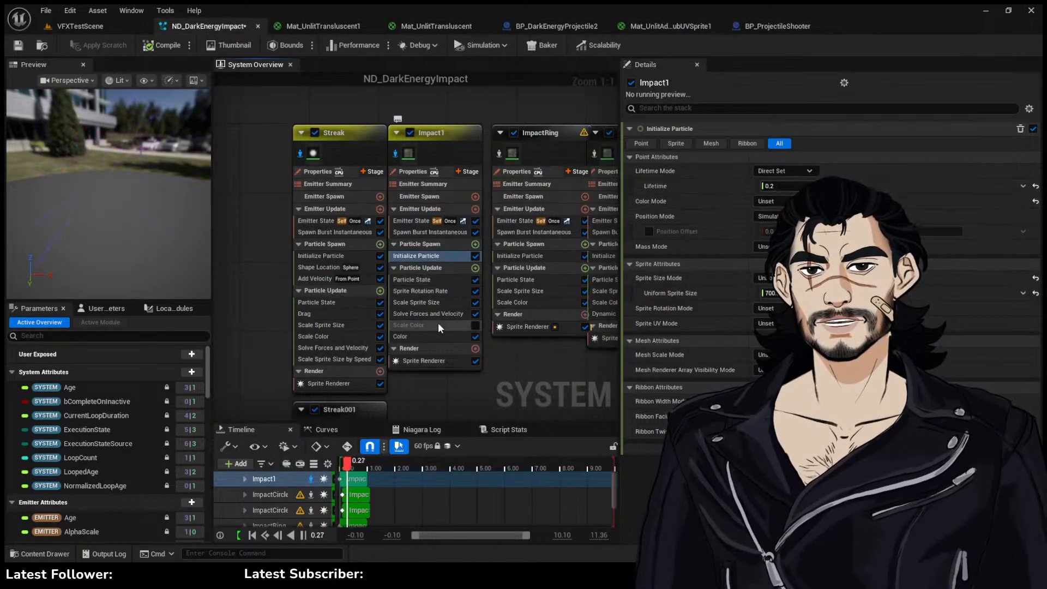
{"action": "left_click", "coordinate": [436, 336]}
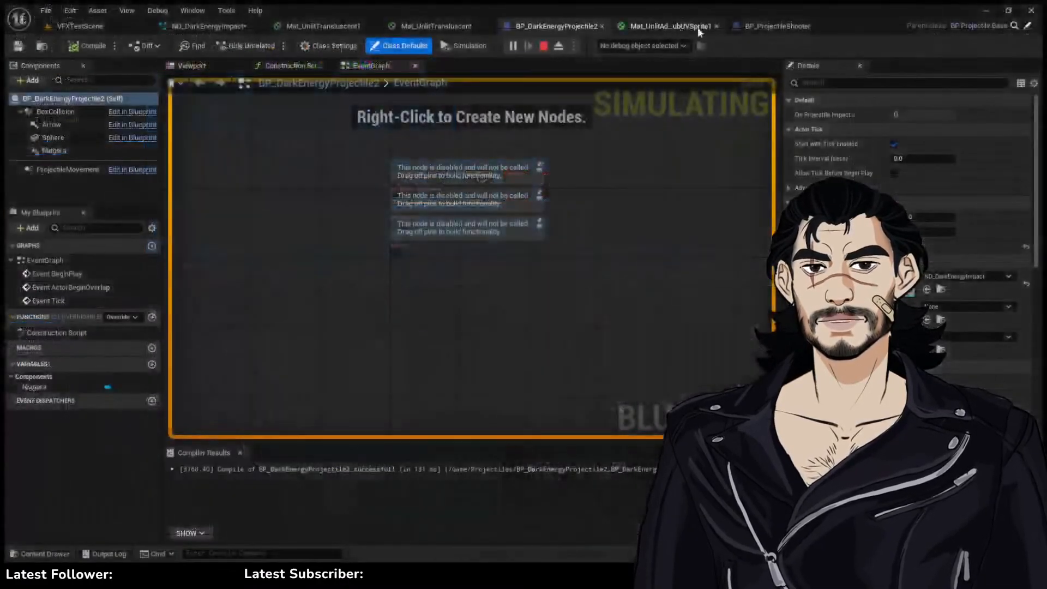
Disable the Streak emitter in ND_DarkEnergyImpact and check the impact in the running VFXTestScene
{"action": "left_click", "coordinate": [698, 27]}
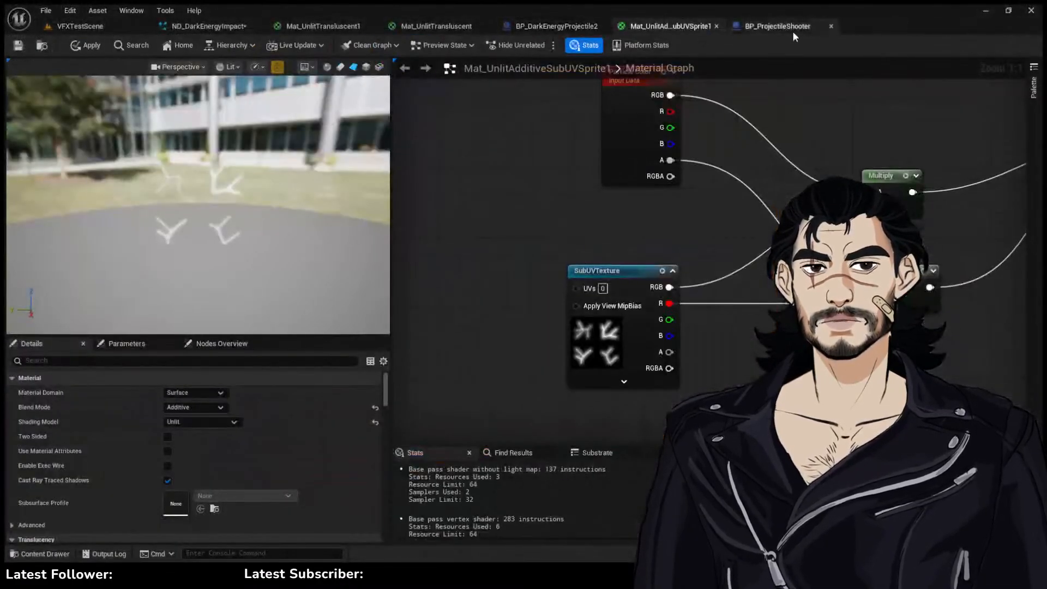
{"action": "left_click", "coordinate": [776, 29]}
{"action": "left_click", "coordinate": [352, 28]}
{"action": "left_click", "coordinate": [219, 29]}
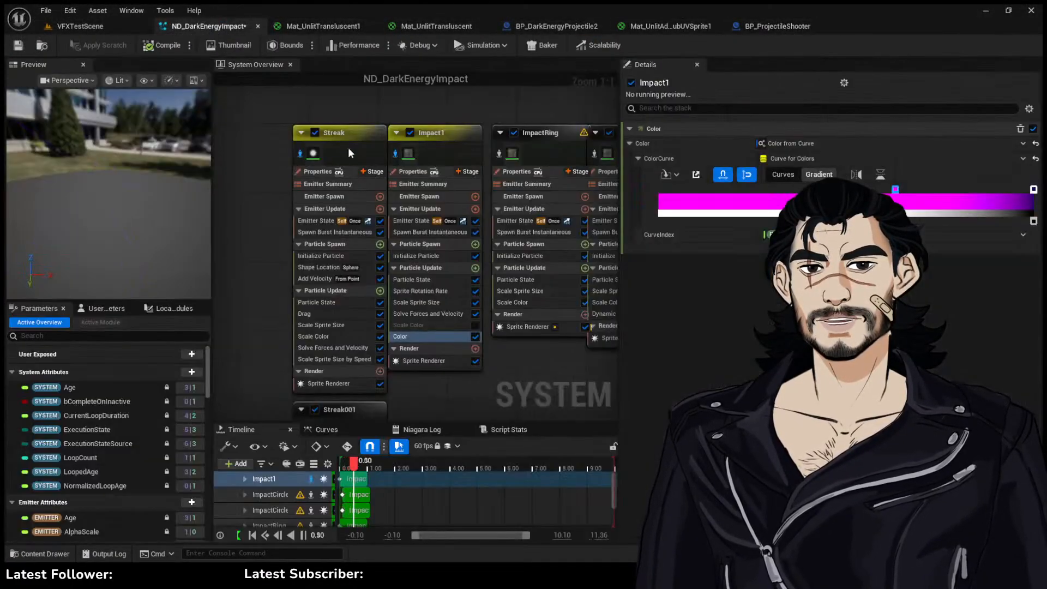
{"action": "left_click", "coordinate": [85, 30]}
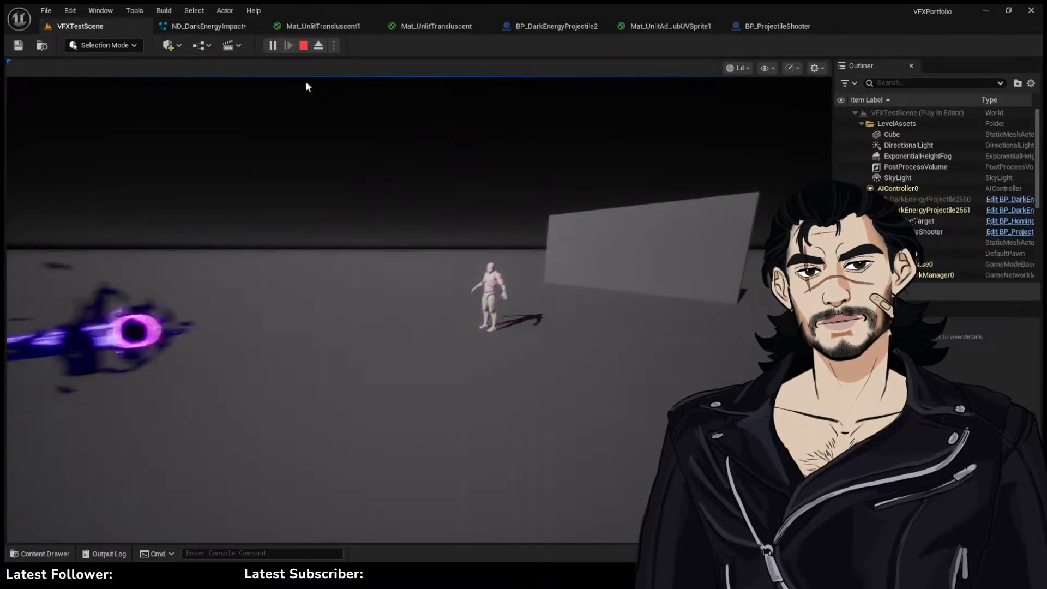
{"action": "left_click", "coordinate": [436, 26]}
{"action": "left_click", "coordinate": [548, 26]}
{"action": "left_click", "coordinate": [636, 27]}
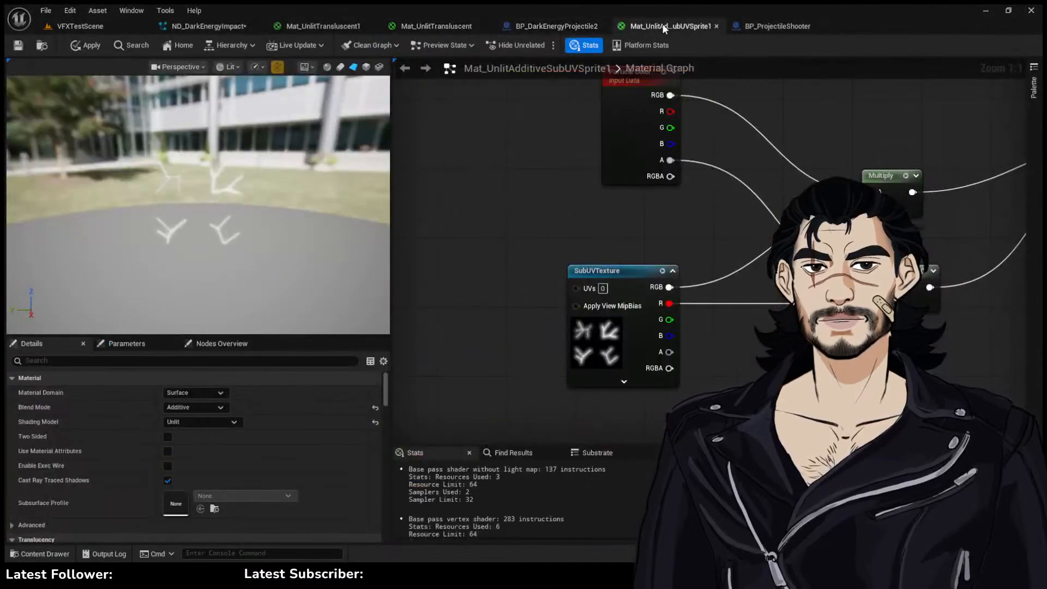
{"action": "left_click", "coordinate": [209, 27]}
Set Impact1's particle Lifetime to 0.1 and check the impact in the running scene
{"action": "left_click", "coordinate": [436, 255]}
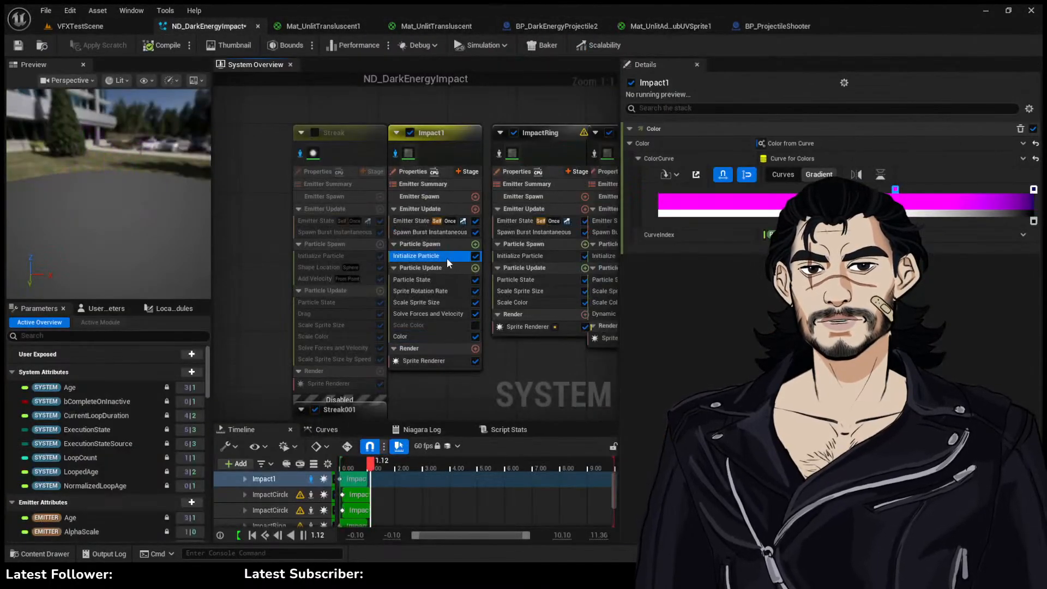
{"action": "left_click", "coordinate": [771, 186]}
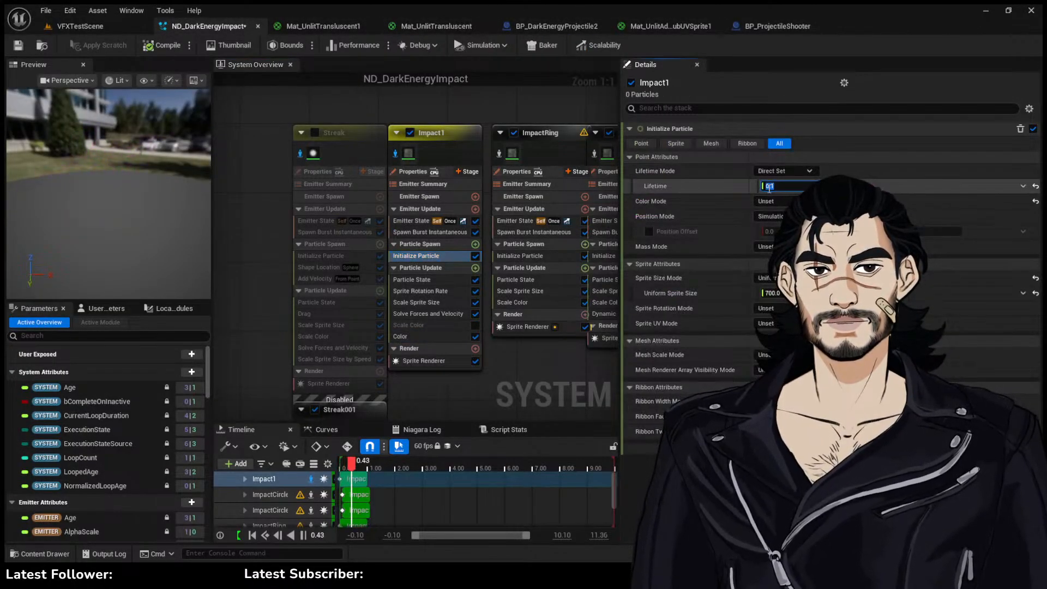
{"action": "left_click", "coordinate": [90, 28]}
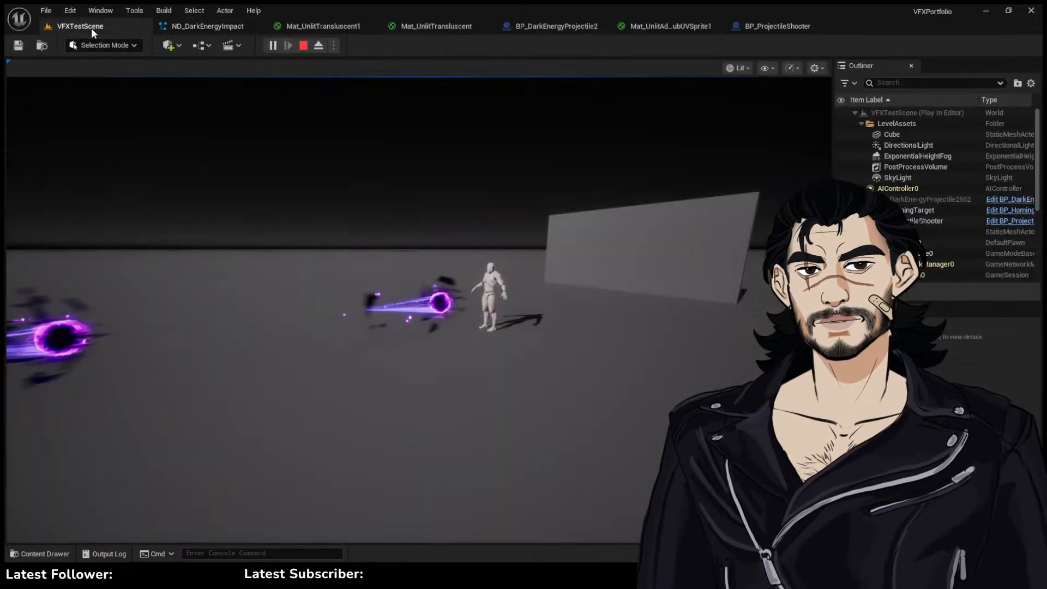
{"action": "left_click", "coordinate": [212, 27]}
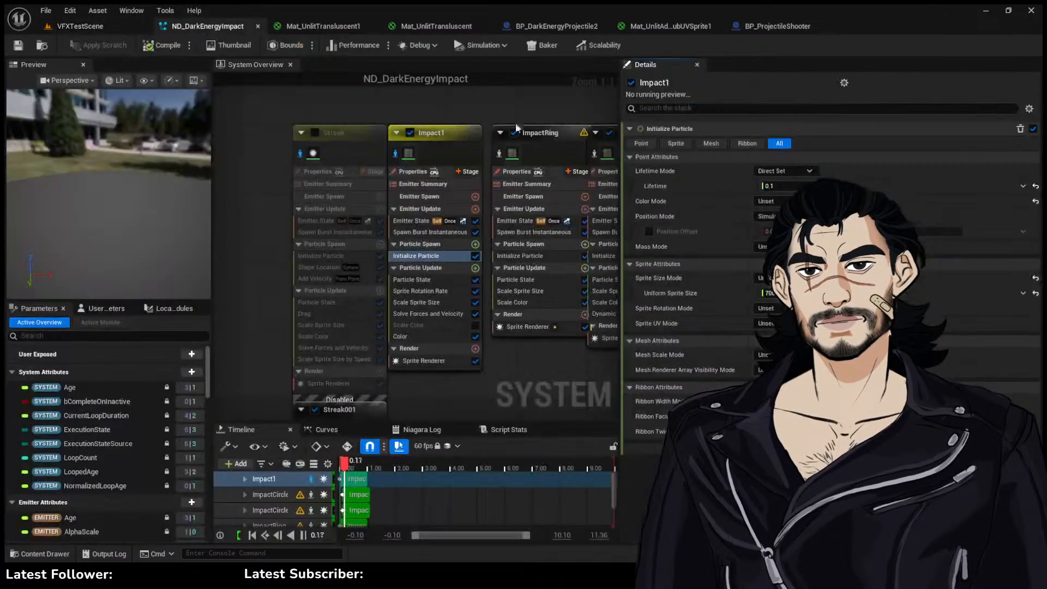
Set Impact1's particle Lifetime to 0.15 and check the impact in the running scene
{"action": "type", "text": "5"}
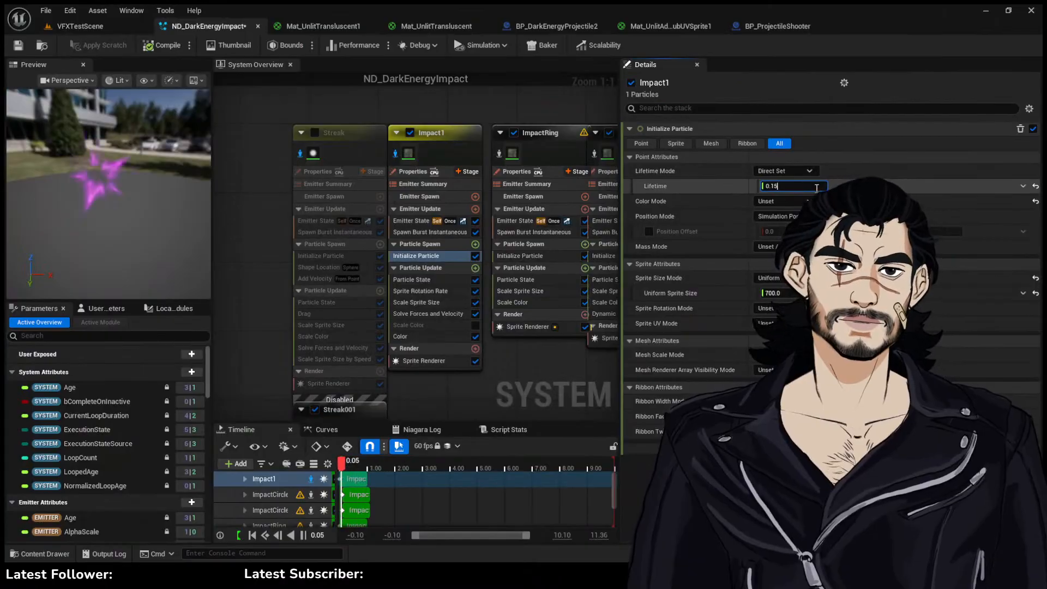
{"action": "key", "text": "Return"}
{"action": "left_click", "coordinate": [99, 25]}
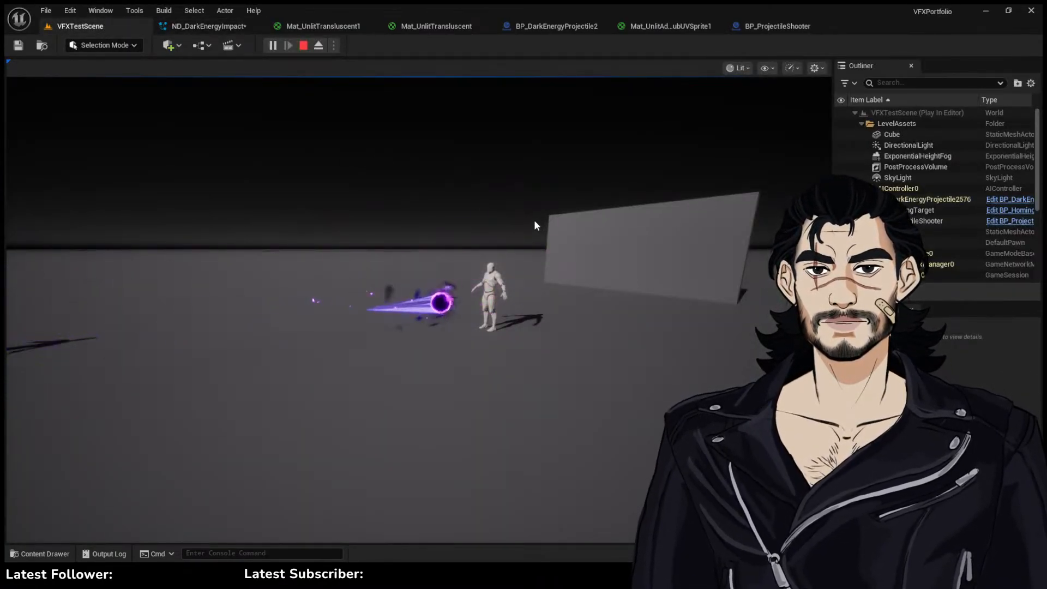
Resolve the ImpactRing emitter's warning in the Material Parameters of its Sprite Renderer in ND_DarkEnergyImpact
{"action": "left_click", "coordinate": [214, 27]}
{"action": "right_click_drag", "start_coordinate": [528, 118], "coordinate": [474, 114]}
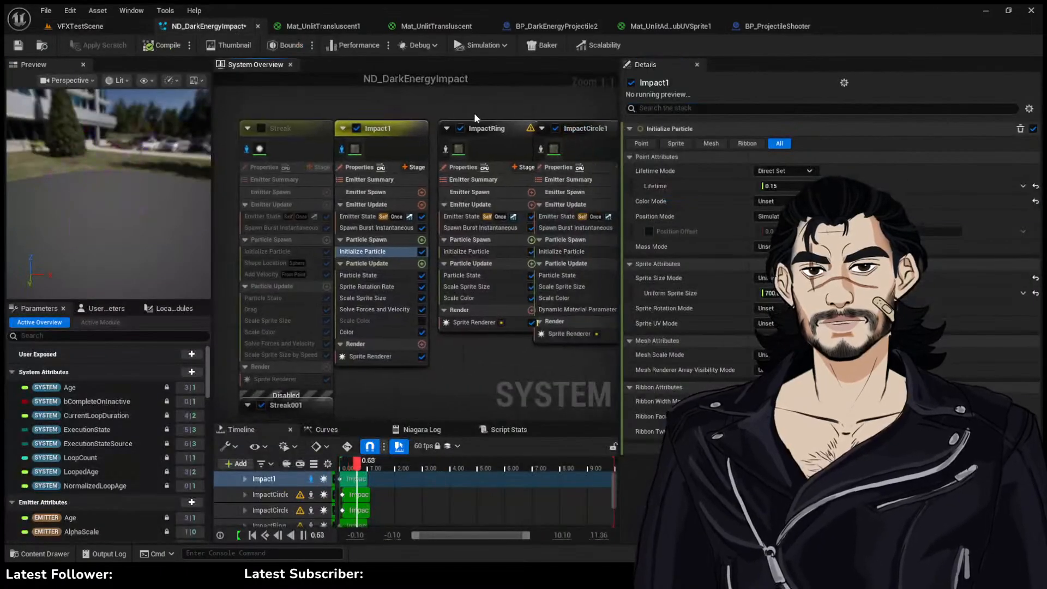
{"action": "left_click", "coordinate": [492, 149]}
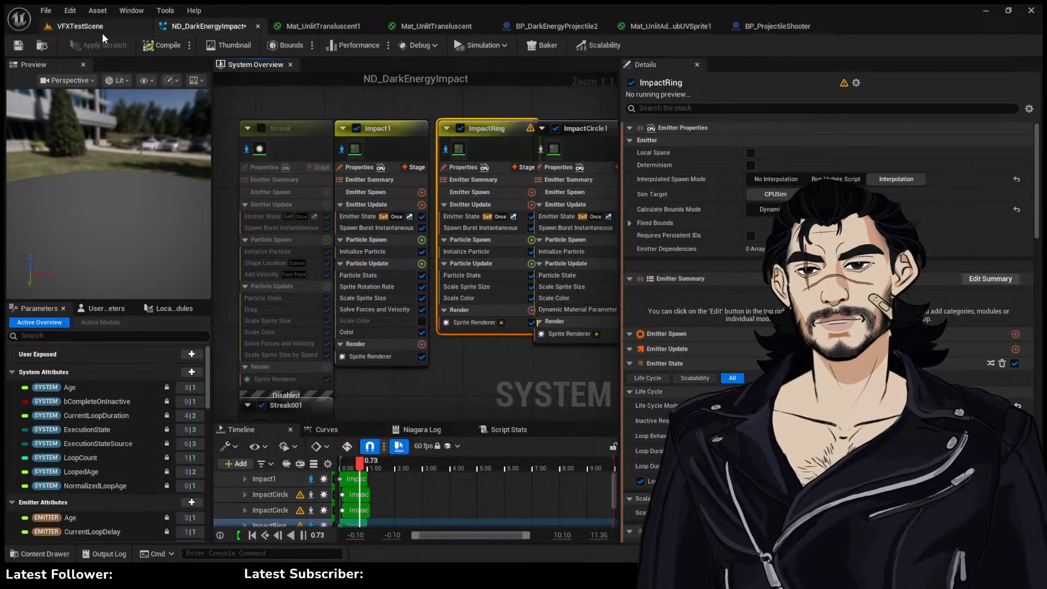
{"action": "left_click", "coordinate": [472, 322]}
{"action": "scroll", "coordinate": [790, 366], "scroll_direction": "down", "scroll_amount": 5}
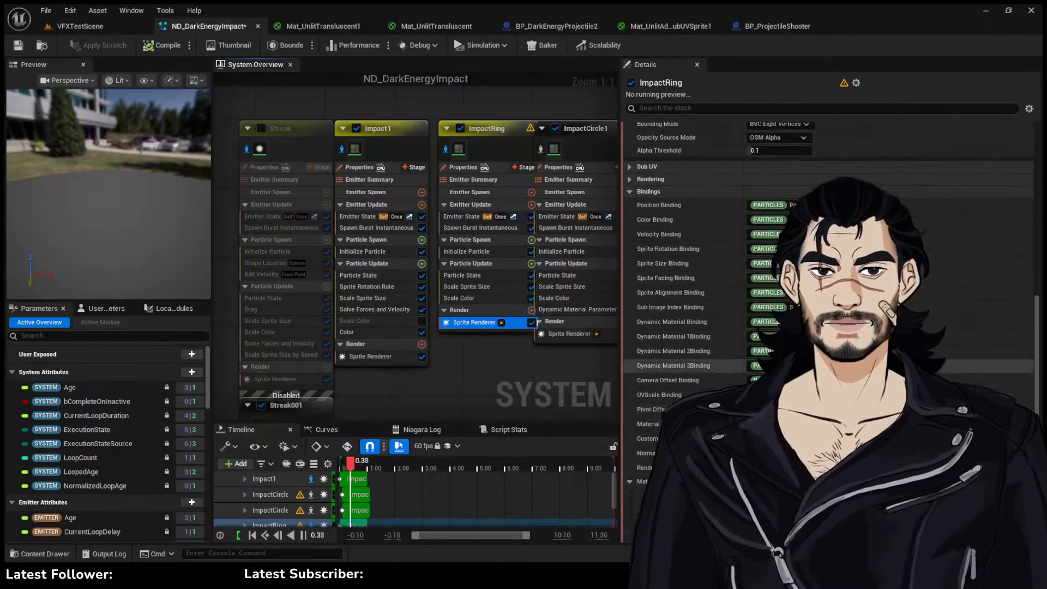
{"action": "scroll", "coordinate": [791, 365], "scroll_direction": "down", "scroll_amount": 3}
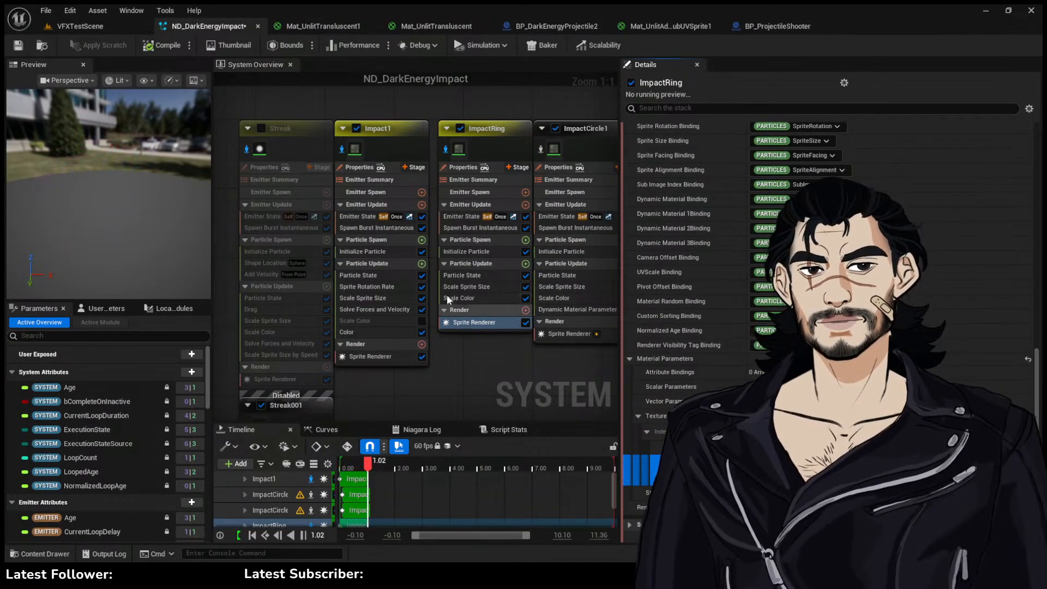
Change the ImpactRing emitter's Initialize Particle color from red to purple
{"action": "left_click", "coordinate": [491, 298]}
{"action": "left_click", "coordinate": [524, 254]}
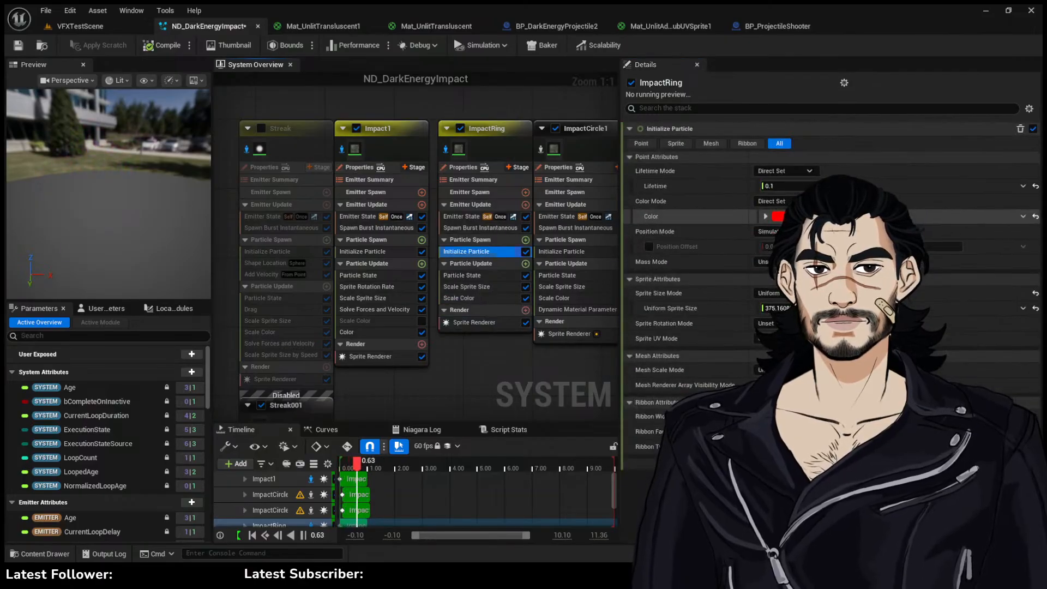
{"action": "key", "text": "alt+Tab"}
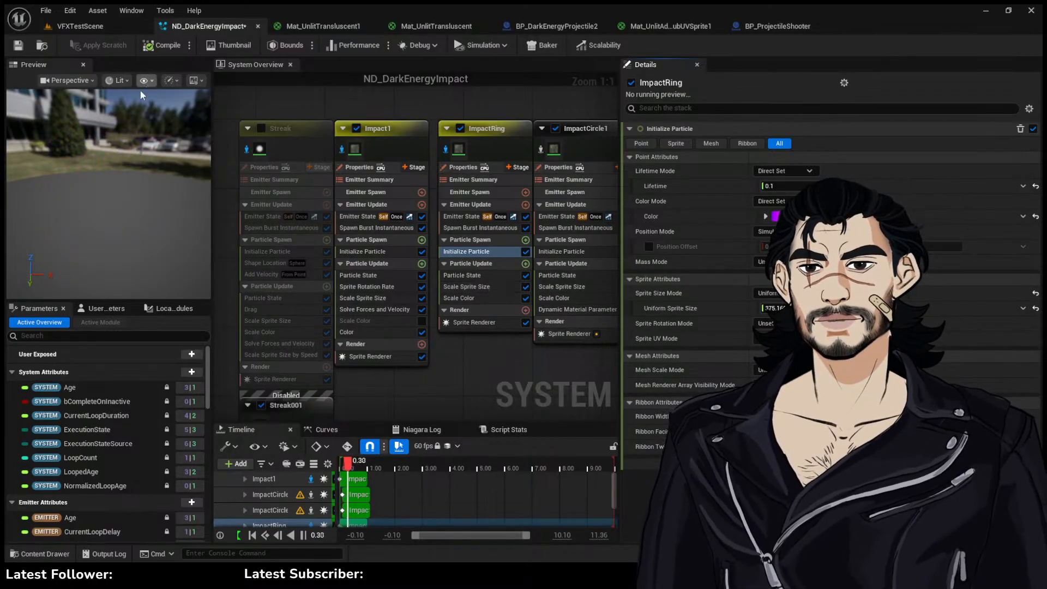
Look at the Impact graph in Substance Designer and compare it with the effect in Unreal Engine's running test scene
{"action": "key", "text": "alt+Tab"}
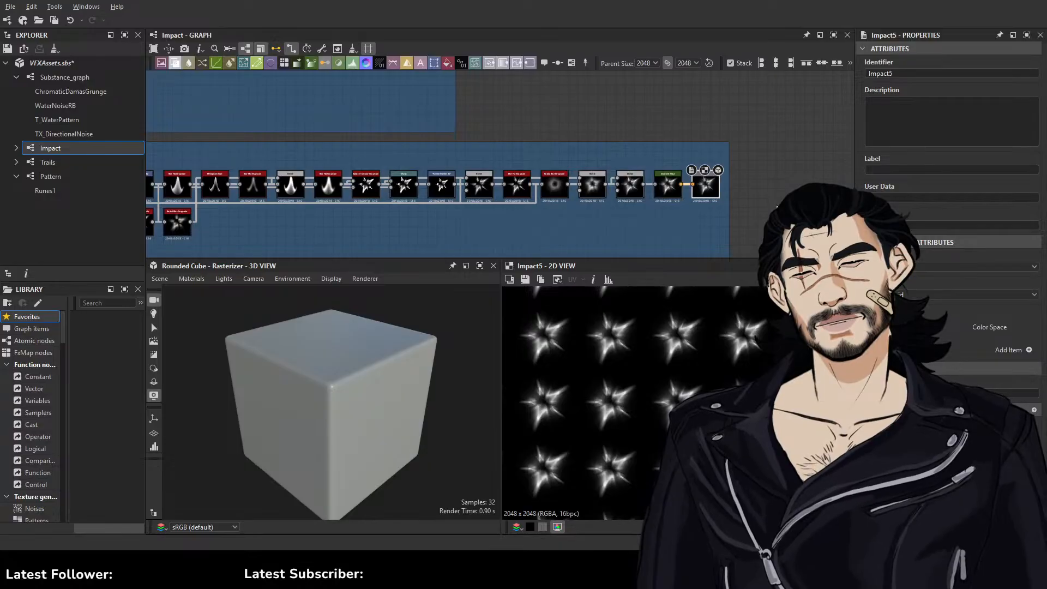
{"action": "key", "text": "alt+Tab"}
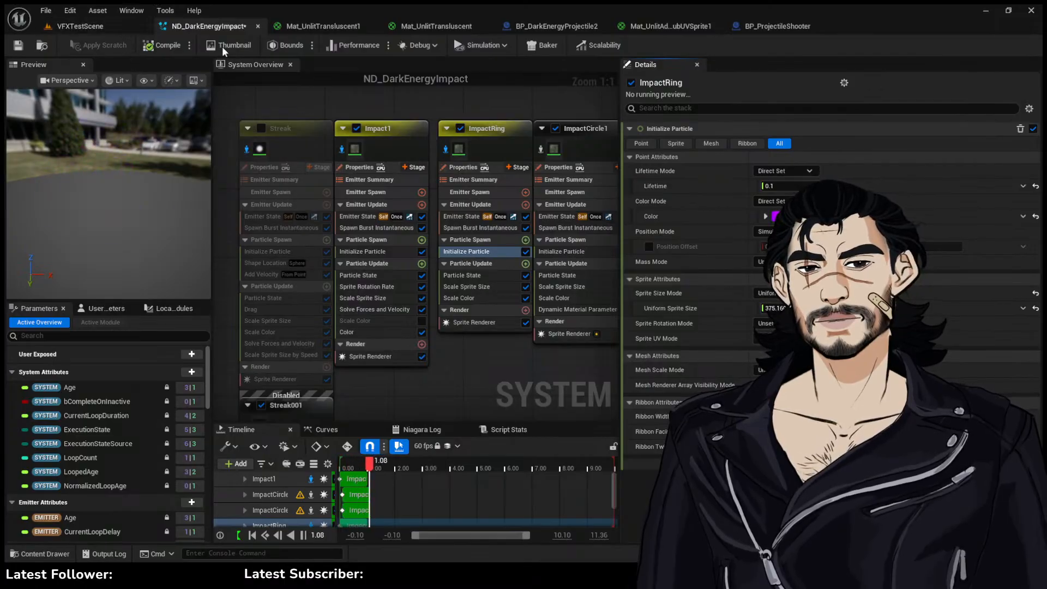
{"action": "right_click_drag", "start_coordinate": [560, 140], "coordinate": [520, 135]}
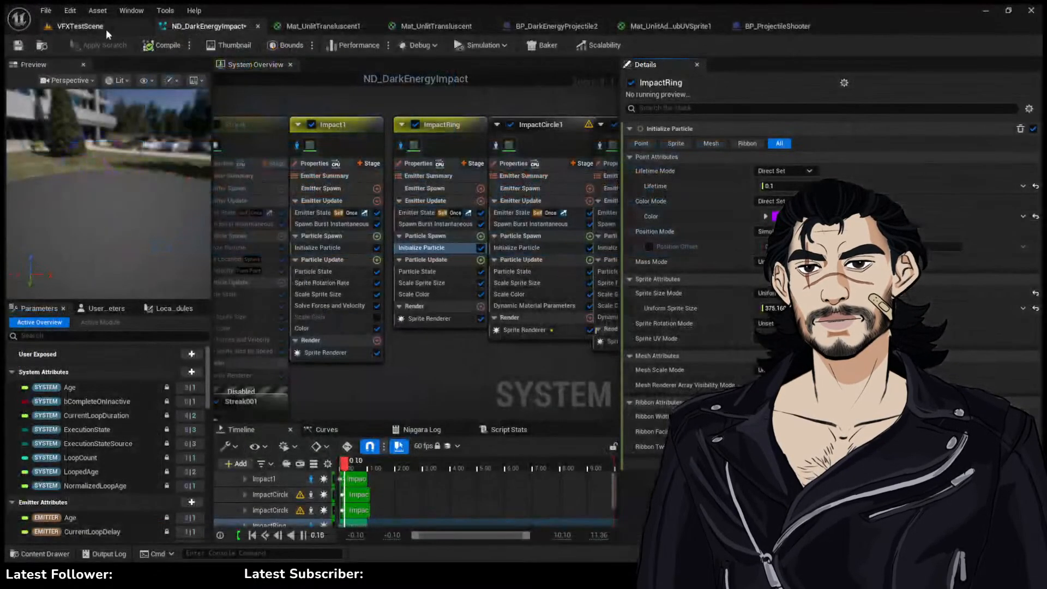
{"action": "left_click", "coordinate": [106, 29]}
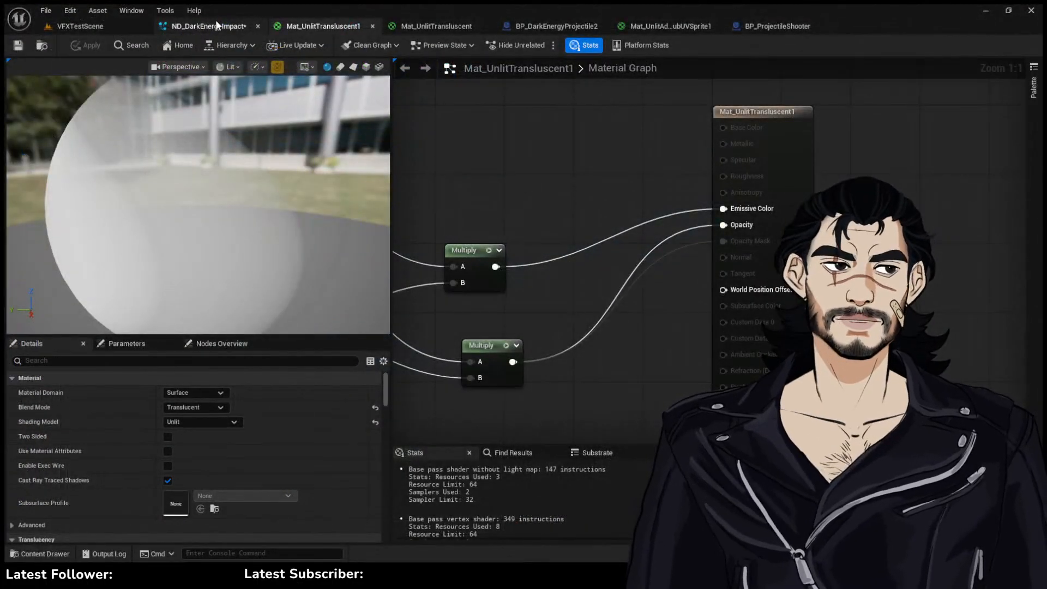
{"action": "left_click", "coordinate": [200, 29]}
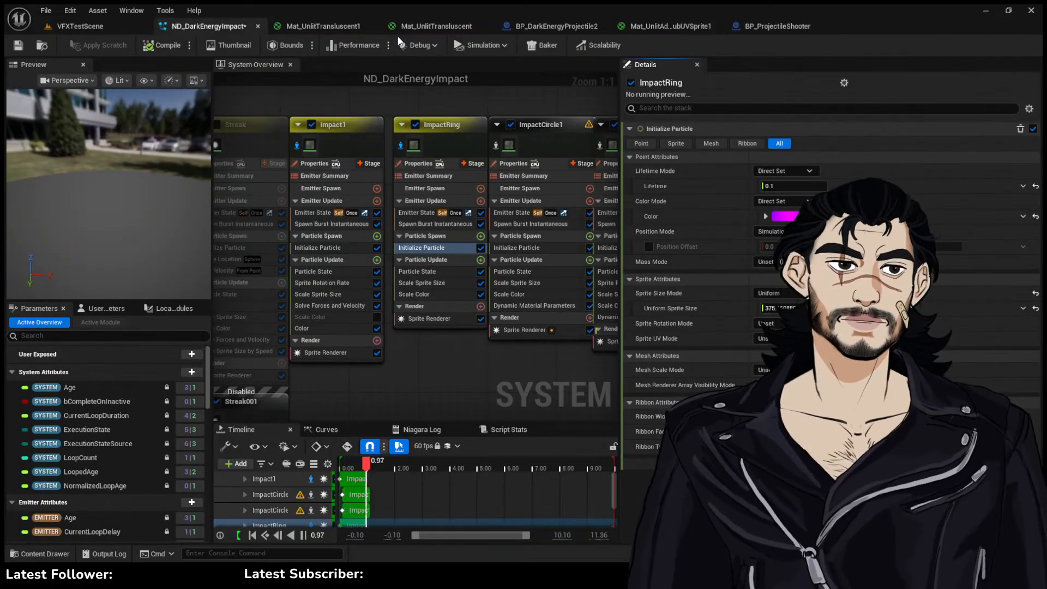
{"action": "left_click", "coordinate": [131, 27]}
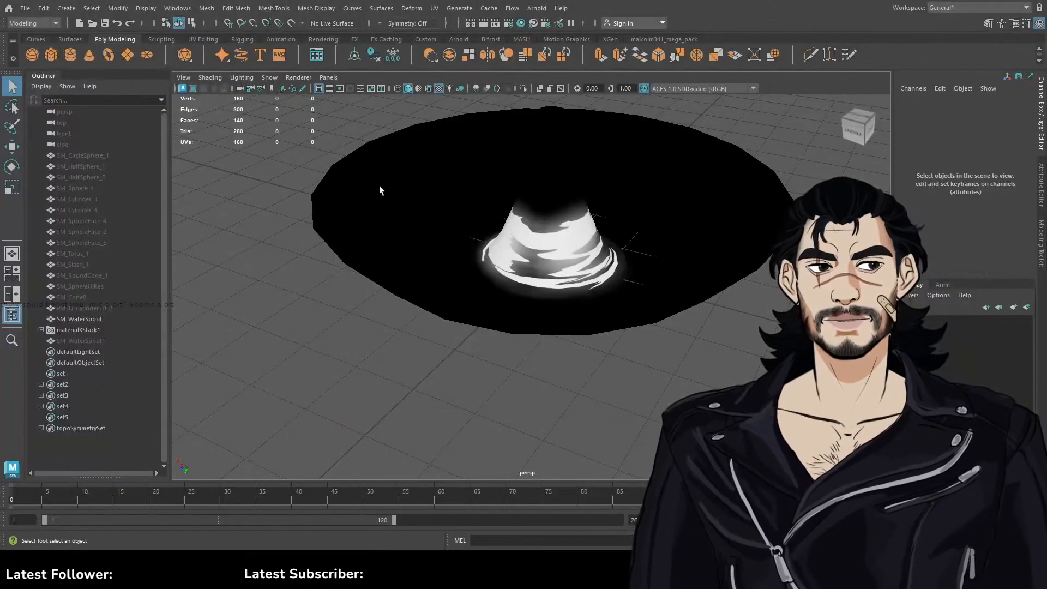
Switch to Maya and open the modular building scene with the arched walls
{"action": "left_click", "coordinate": [25, 8]}
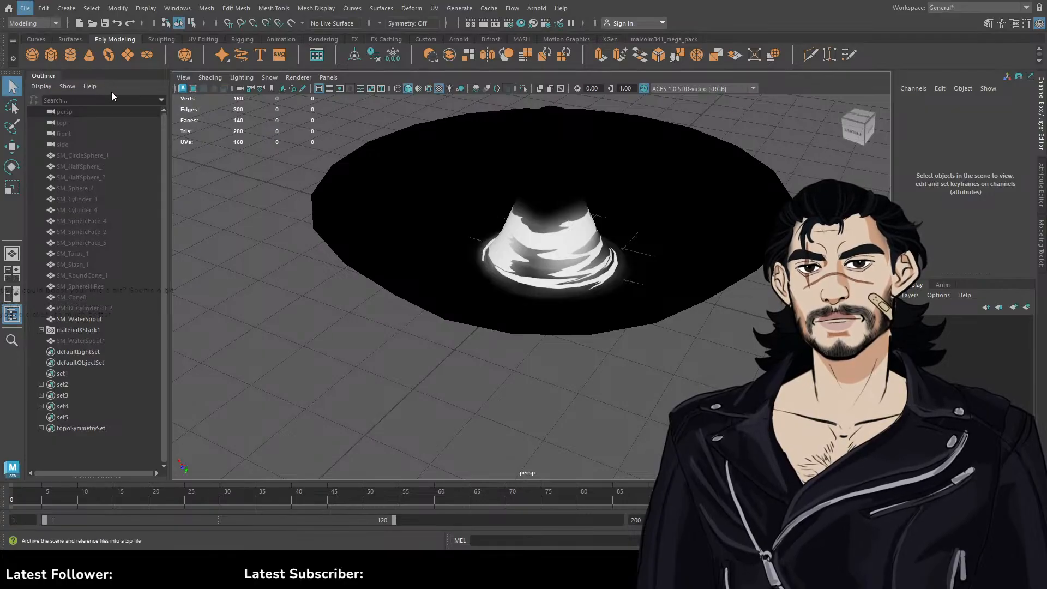
{"action": "left_click", "coordinate": [272, 357]}
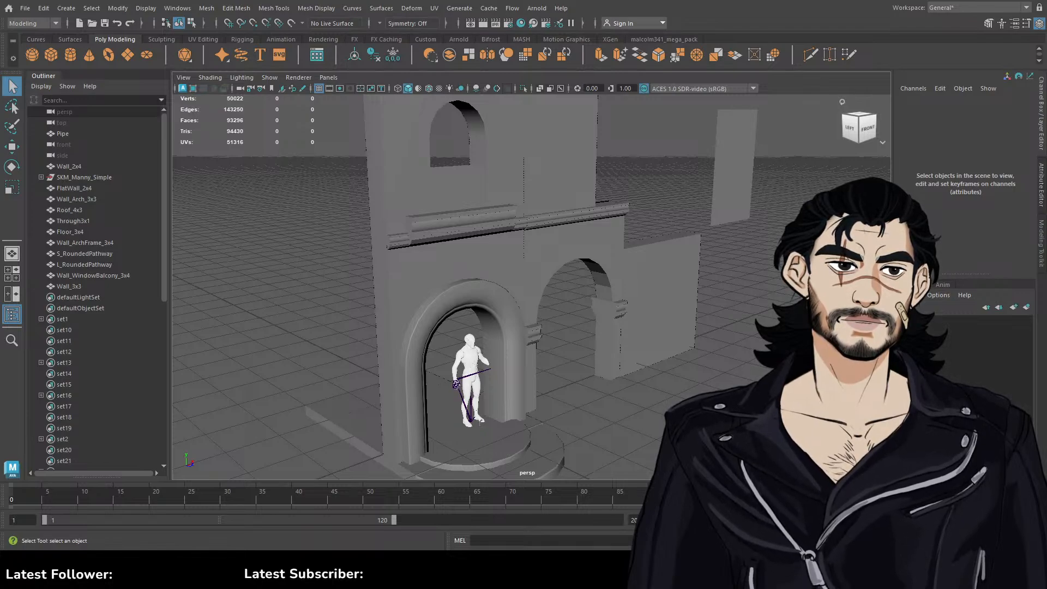
Examine the modular building's arches, walls, ledges and roof pieces from several viewpoints
{"action": "left_click", "coordinate": [867, 129]}
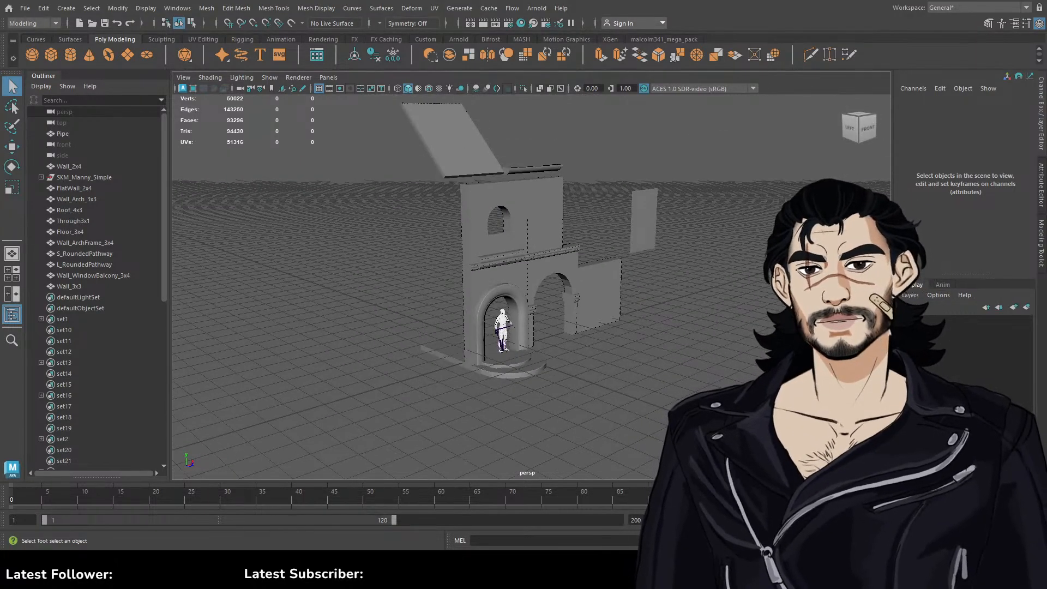
{"action": "left_click_drag", "start_coordinate": [591, 208], "coordinate": [656, 234], "text": "alt"}
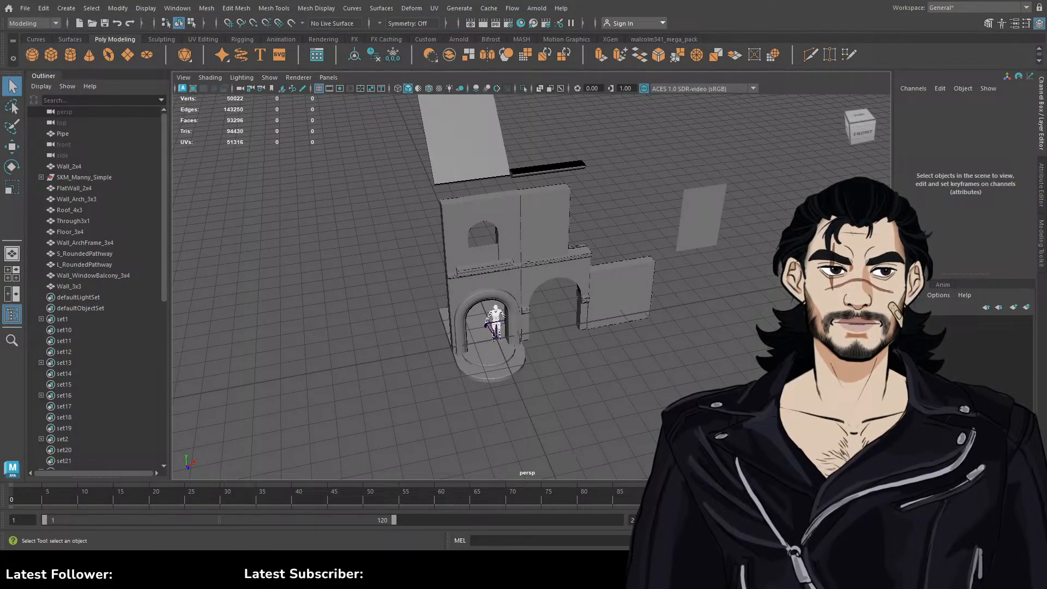
{"action": "left_click_drag", "start_coordinate": [519, 210], "coordinate": [561, 163], "text": "alt"}
{"action": "right_click_drag", "start_coordinate": [562, 163], "coordinate": [596, 280], "text": "alt"}
{"action": "left_click_drag", "start_coordinate": [597, 280], "coordinate": [526, 294], "text": "alt"}
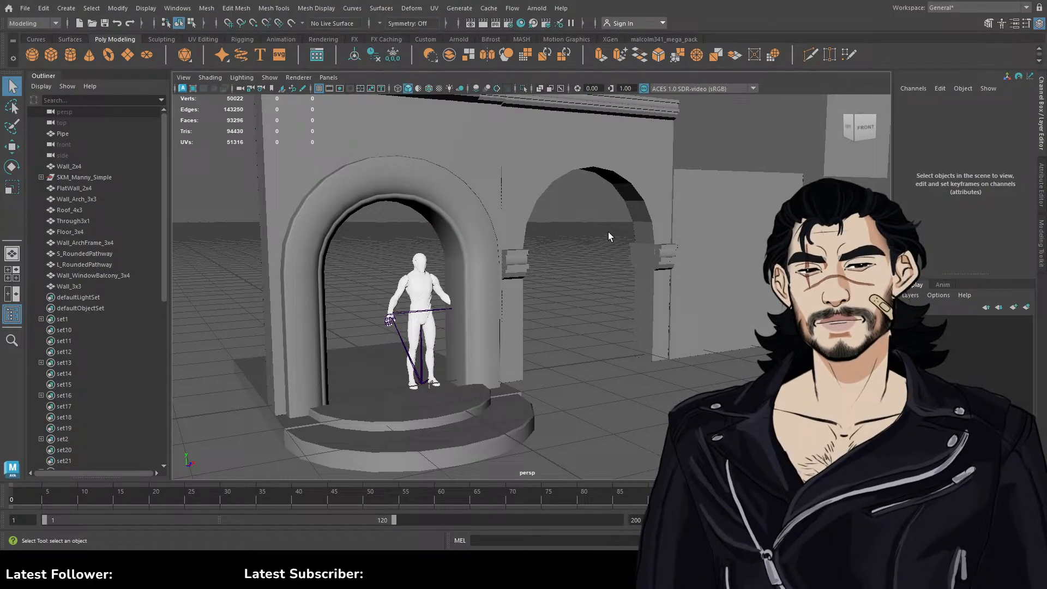
{"action": "middle_click_drag", "start_coordinate": [613, 208], "coordinate": [544, 354], "text": "alt"}
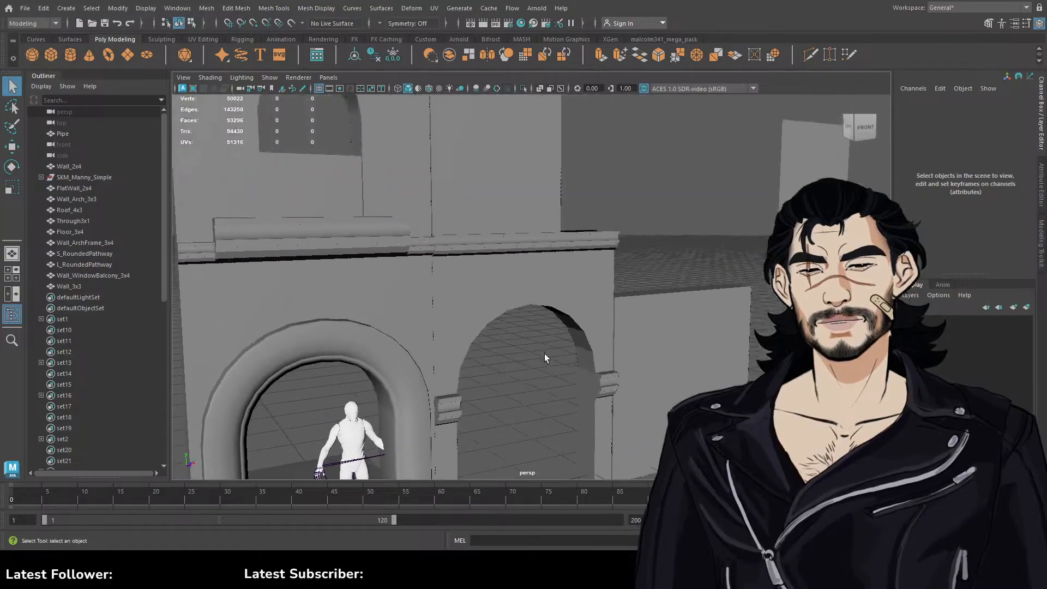
{"action": "mouse_move", "coordinate": [638, 176]}
{"action": "left_mouse_down", "text": "alt"}
{"action": "mouse_move", "coordinate": [640, 204]}
{"action": "mouse_move", "coordinate": [643, 187]}
{"action": "left_mouse_up", "text": "alt"}
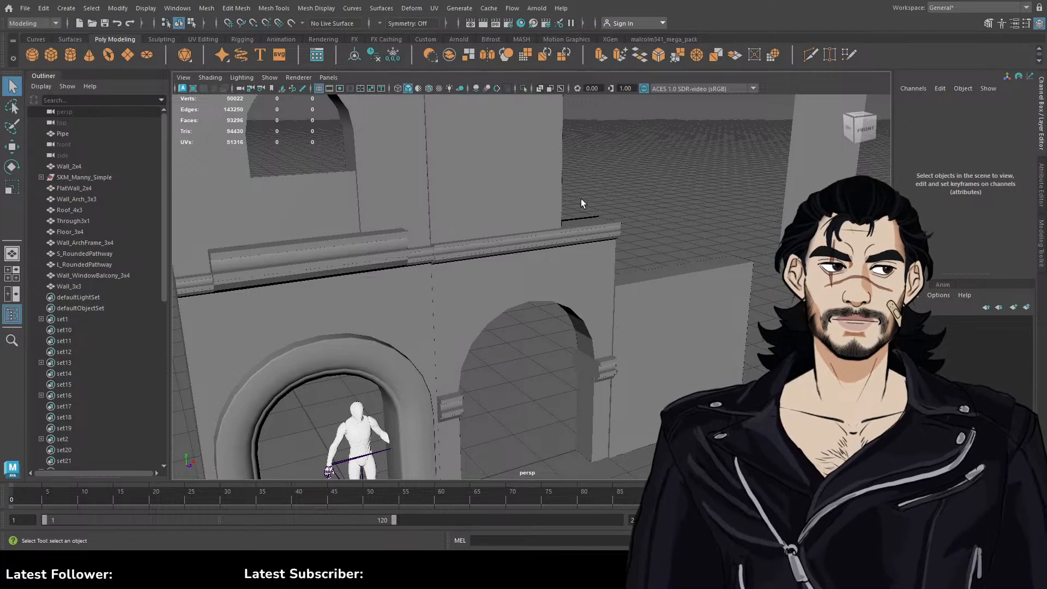
{"action": "middle_click_drag", "start_coordinate": [679, 180], "coordinate": [644, 290], "text": "alt"}
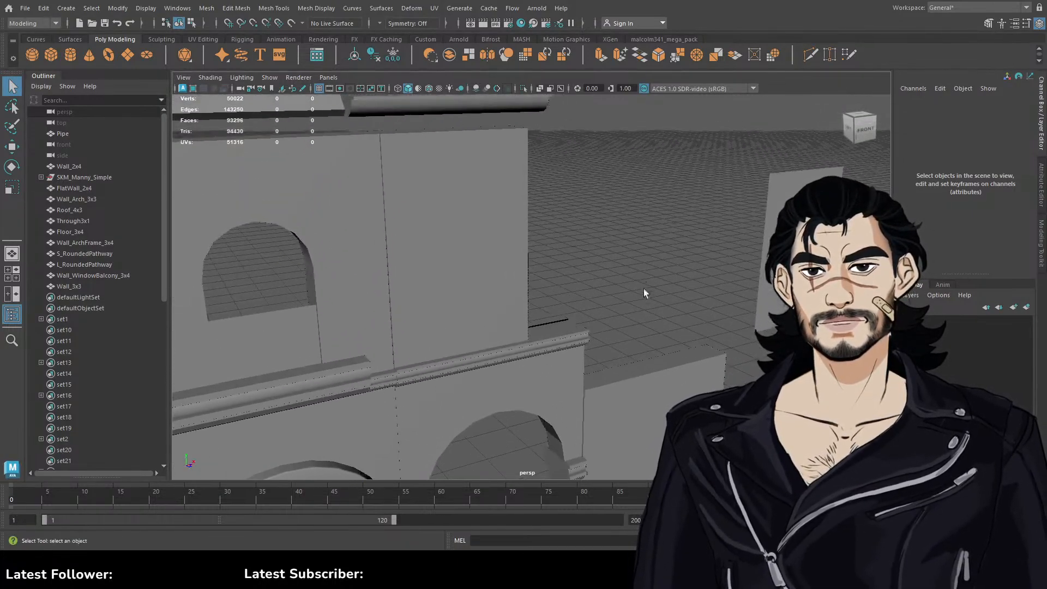
{"action": "left_click_drag", "start_coordinate": [614, 221], "coordinate": [647, 243], "text": "alt"}
{"action": "middle_click_drag", "start_coordinate": [647, 243], "coordinate": [665, 343], "text": "alt"}
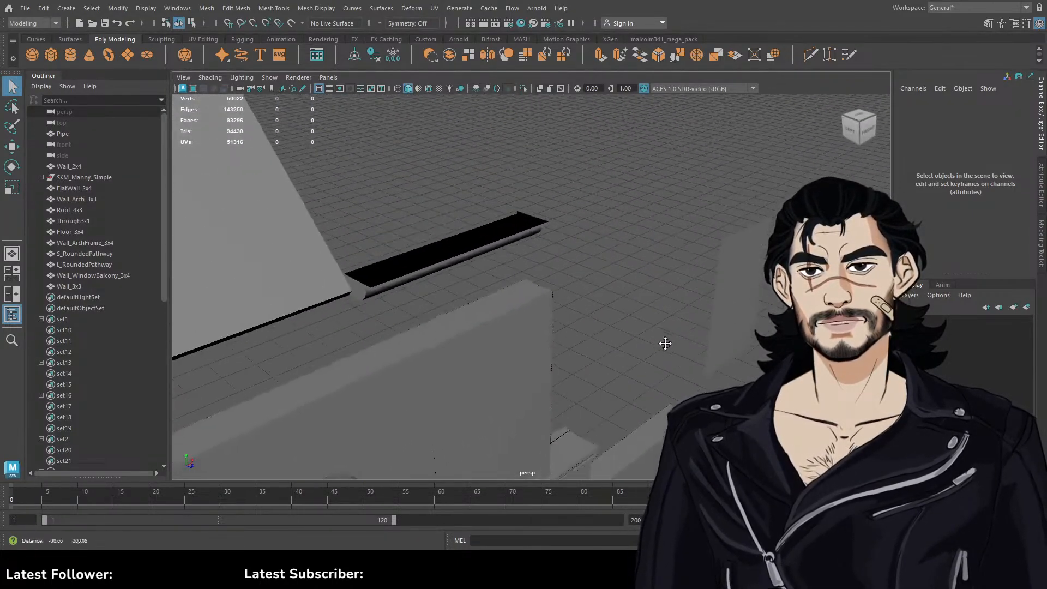
{"action": "left_click_drag", "start_coordinate": [665, 343], "coordinate": [659, 299], "text": "alt"}
{"action": "right_click_drag", "start_coordinate": [660, 299], "coordinate": [594, 338], "text": "alt"}
{"action": "left_click_drag", "start_coordinate": [594, 338], "coordinate": [542, 418], "text": "alt"}
{"action": "scroll", "coordinate": [543, 391], "scroll_direction": "up", "scroll_amount": 6}
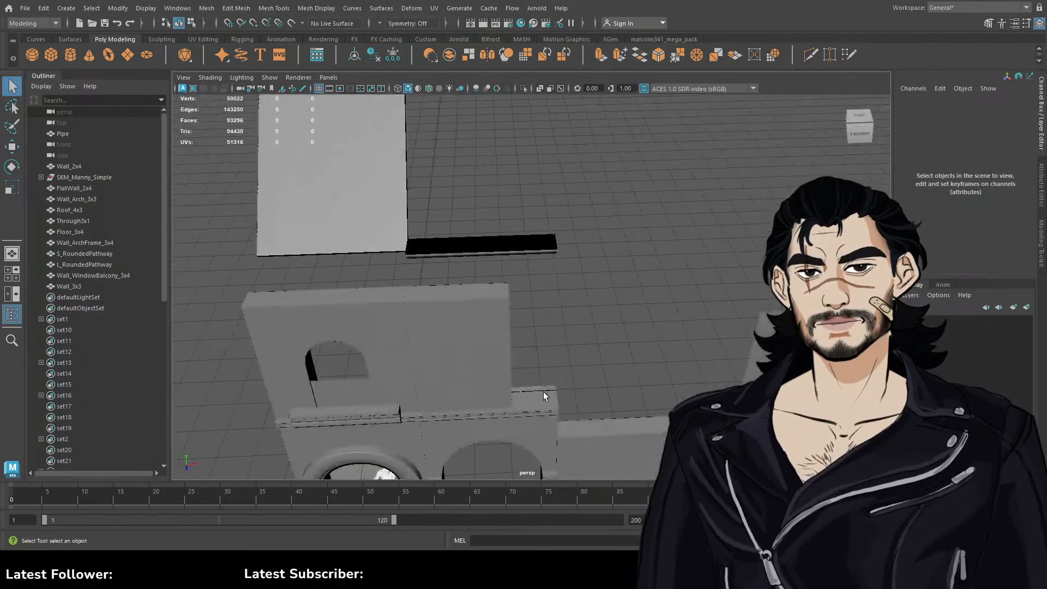
{"action": "middle_click_drag", "start_coordinate": [543, 392], "coordinate": [560, 313], "text": "alt"}
{"action": "left_click_drag", "start_coordinate": [560, 313], "coordinate": [590, 372], "text": "alt"}
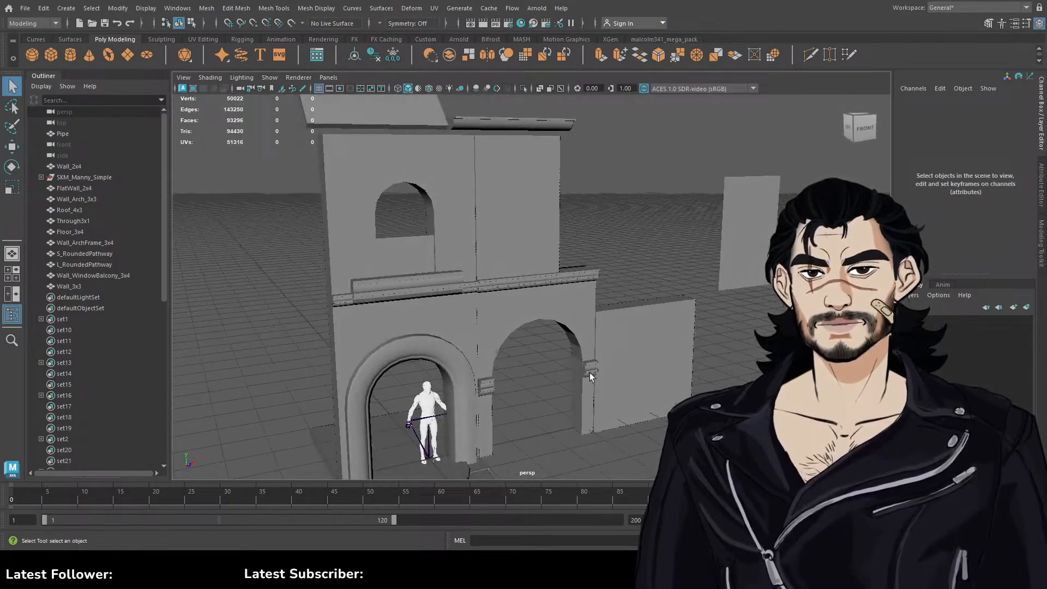
{"action": "middle_click_drag", "start_coordinate": [590, 372], "coordinate": [578, 326], "text": "alt"}
Inspect the pivots of Wall_ArchFrame_3x4 and Wall_Arch_3x3 with the Move tool
{"action": "left_click", "coordinate": [447, 314]}
{"action": "left_click_drag", "start_coordinate": [649, 267], "coordinate": [358, 129], "text": "alt"}
{"action": "key", "text": "w"}
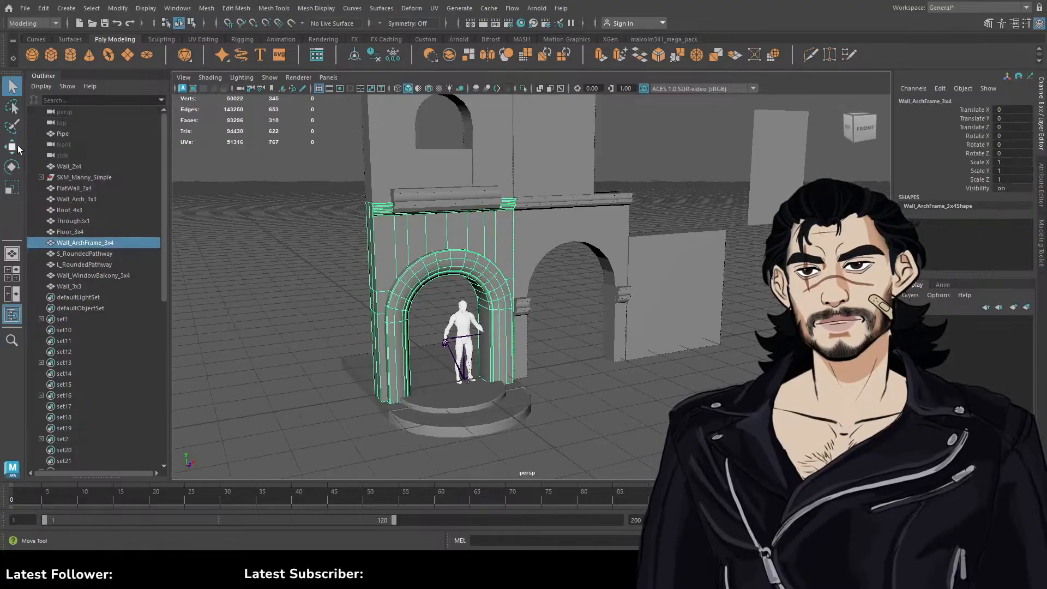
{"action": "left_click", "coordinate": [631, 281]}
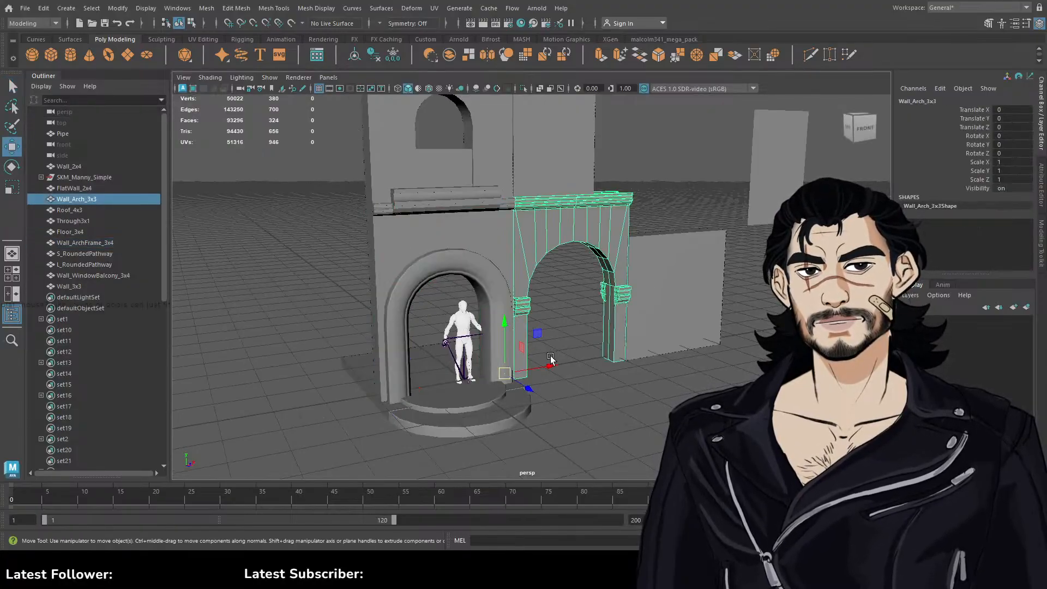
Duplicate Wall_Arch_3x3 along X and snap the copy beside the framed doorway at Translate X -600
{"action": "left_click_drag", "start_coordinate": [550, 365], "coordinate": [232, 423], "text": "shift"}
{"action": "key", "text": "x"}
{"action": "left_click", "coordinate": [645, 349]}
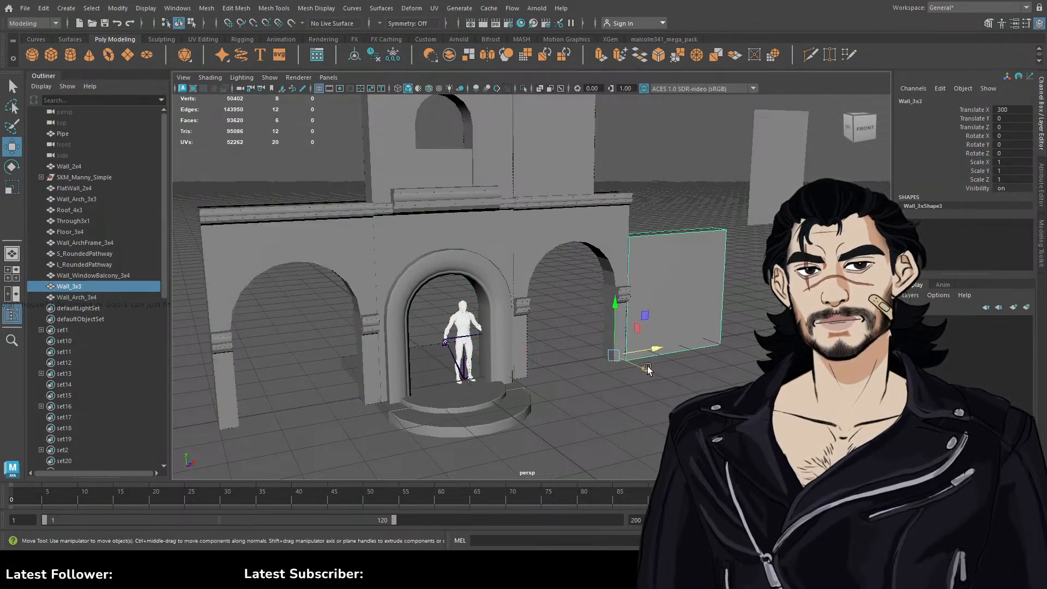
{"action": "left_click_drag", "start_coordinate": [646, 367], "coordinate": [609, 354], "text": "alt"}
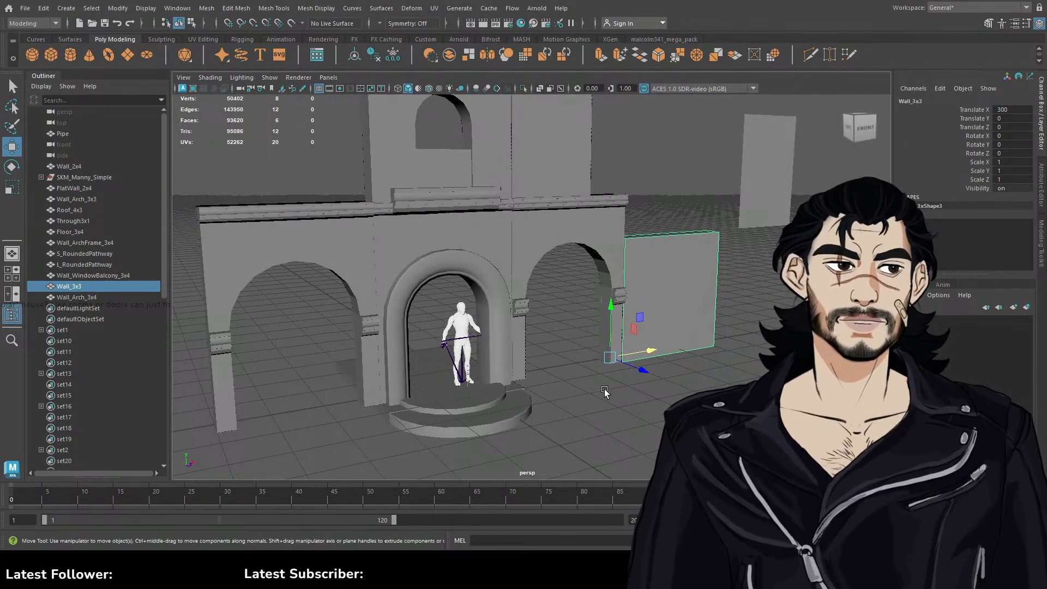
{"action": "left_click", "coordinate": [605, 393]}
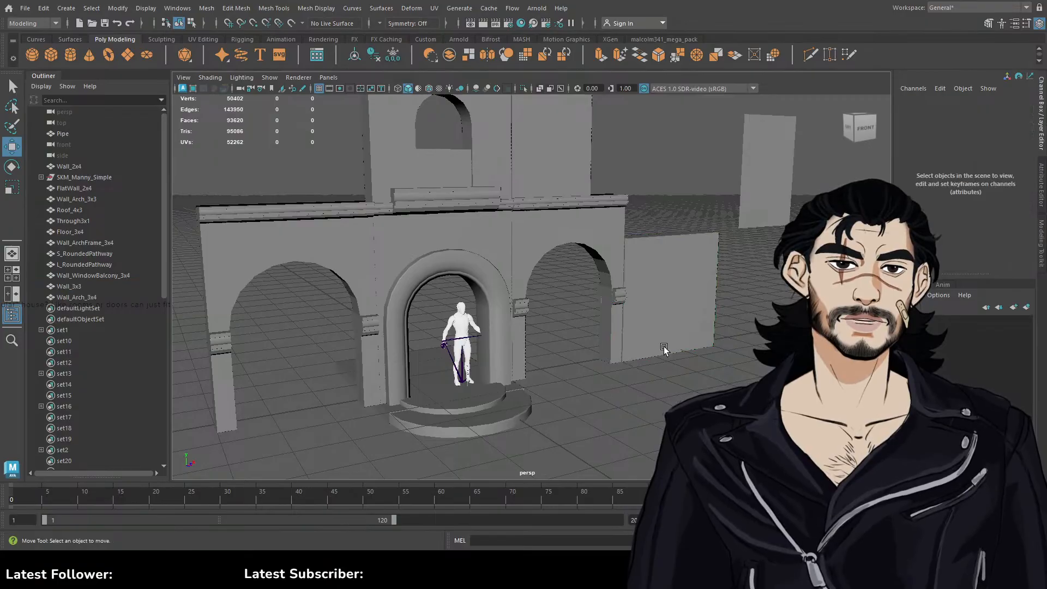
{"action": "left_click_drag", "start_coordinate": [587, 358], "coordinate": [581, 312], "text": "alt"}
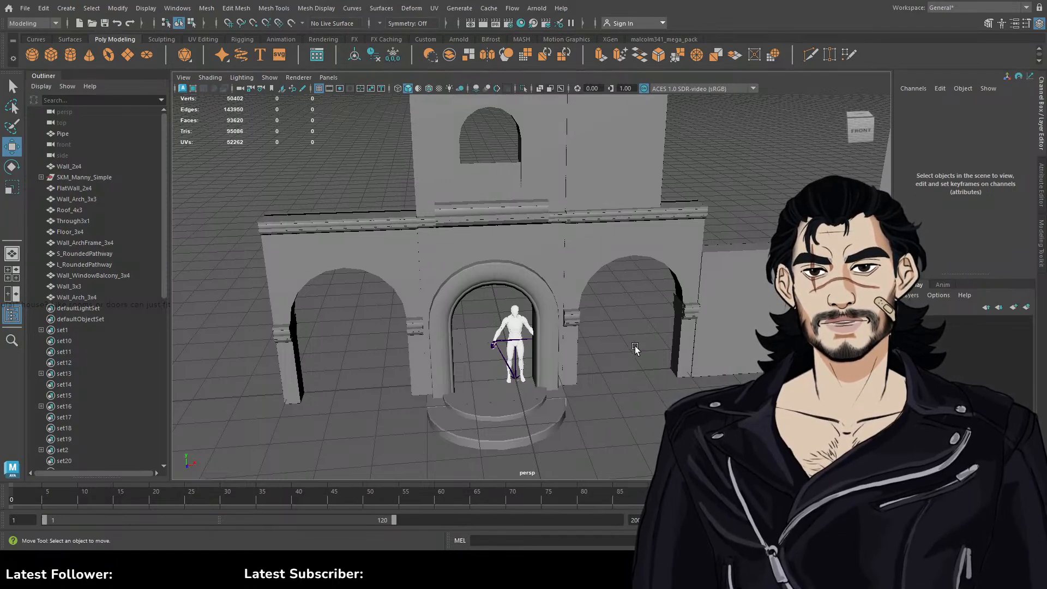
Duplicate Floor_3x4 three times along X to extend the floor behind the arches and the flat wall, with the first copy at X 300
{"action": "left_click_drag", "start_coordinate": [639, 326], "coordinate": [671, 359], "text": "alt"}
{"action": "left_click", "coordinate": [547, 452]}
{"action": "left_click_drag", "start_coordinate": [547, 451], "coordinate": [709, 308], "text": "alt"}
{"action": "mouse_move", "coordinate": [645, 330]}
{"action": "left_mouse_down", "text": "shift"}
{"action": "mouse_move", "coordinate": [480, 314]}
{"action": "mouse_move", "coordinate": [506, 317]}
{"action": "left_mouse_up", "text": "shift"}
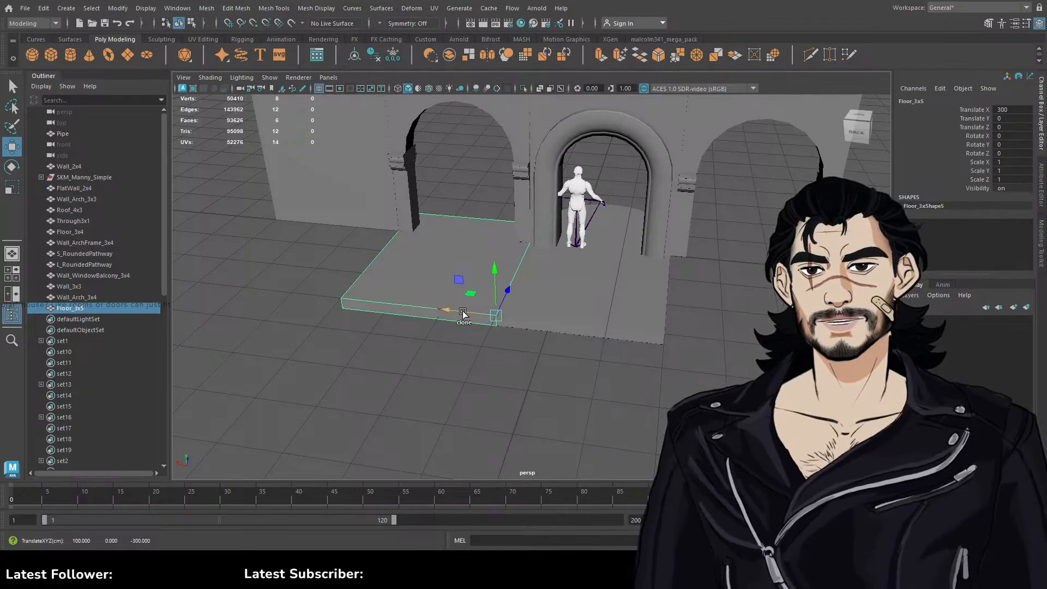
{"action": "left_click_drag", "start_coordinate": [476, 316], "coordinate": [304, 295], "text": "shift"}
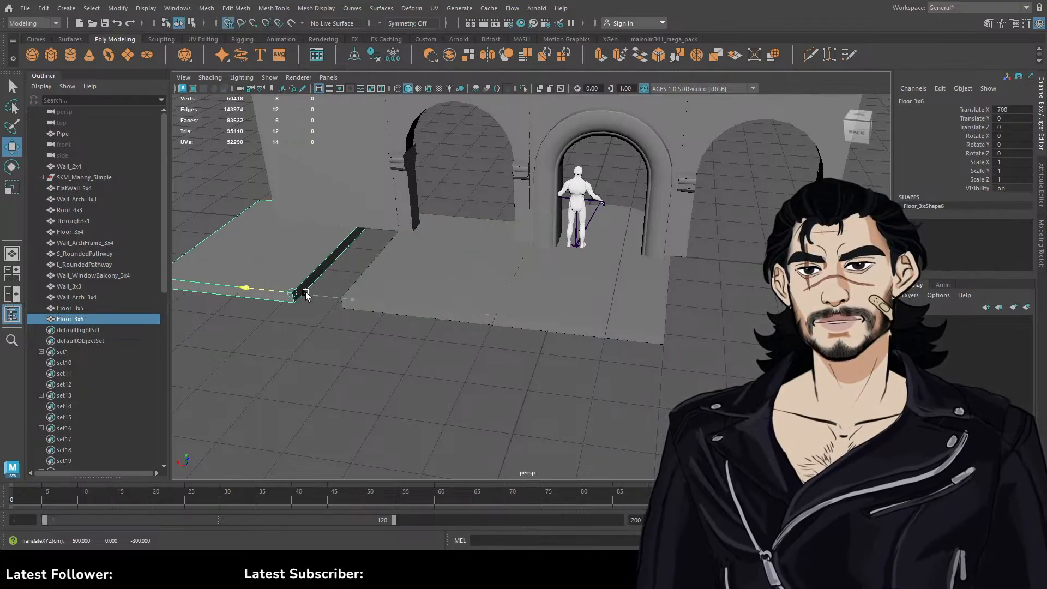
{"action": "left_click", "coordinate": [630, 323]}
{"action": "mouse_move", "coordinate": [635, 319]}
{"action": "left_mouse_down", "text": "shift"}
{"action": "mouse_move", "coordinate": [754, 347]}
{"action": "mouse_move", "coordinate": [568, 388]}
{"action": "mouse_move", "coordinate": [554, 339]}
{"action": "mouse_move", "coordinate": [627, 323]}
{"action": "mouse_move", "coordinate": [689, 329]}
{"action": "mouse_move", "coordinate": [624, 321]}
{"action": "mouse_move", "coordinate": [598, 344]}
{"action": "left_mouse_up", "text": "shift"}
{"action": "left_click", "coordinate": [754, 349]}
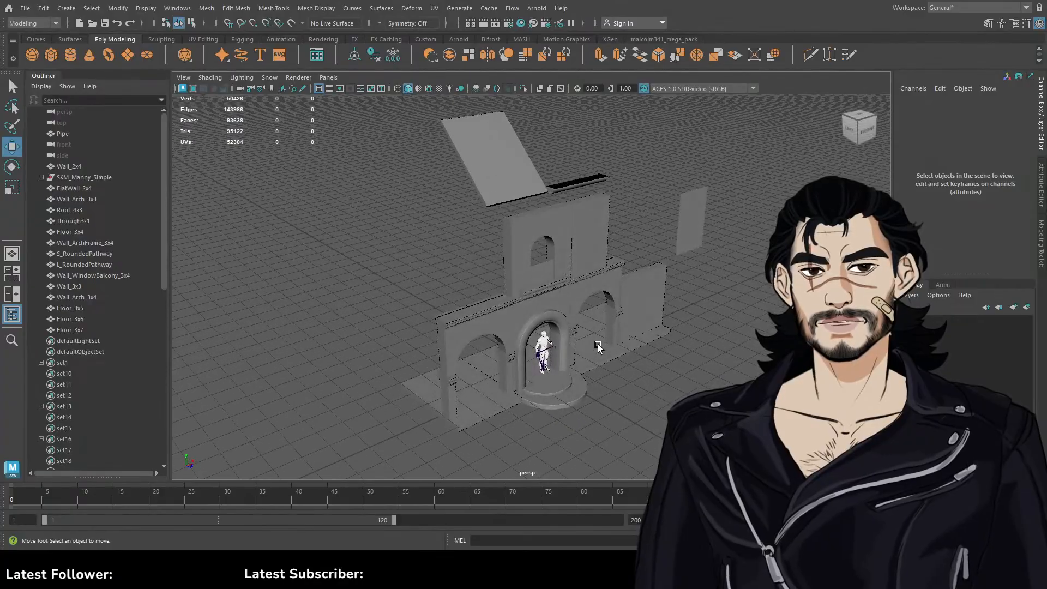
Duplicate Wall_3x3, move the copy to X 0 and Z -300, and rotate it about -92.6 degrees around Y behind the doorway
{"action": "left_click_drag", "start_coordinate": [652, 374], "coordinate": [620, 269], "text": "alt"}
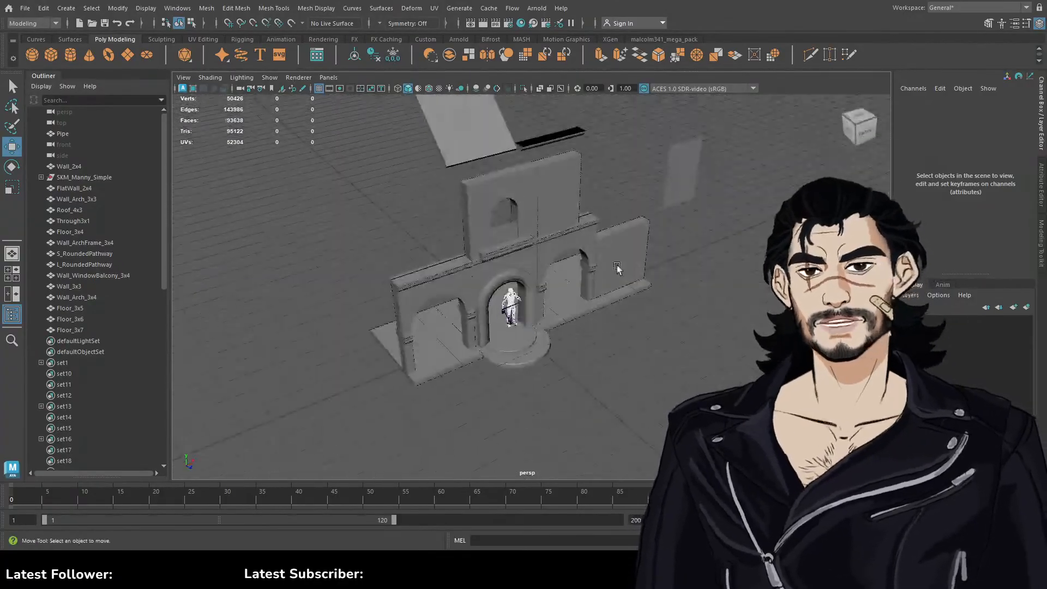
{"action": "left_click", "coordinate": [617, 284]}
{"action": "key", "text": "ctrl+d"}
{"action": "left_click_drag", "start_coordinate": [619, 320], "coordinate": [657, 296]}
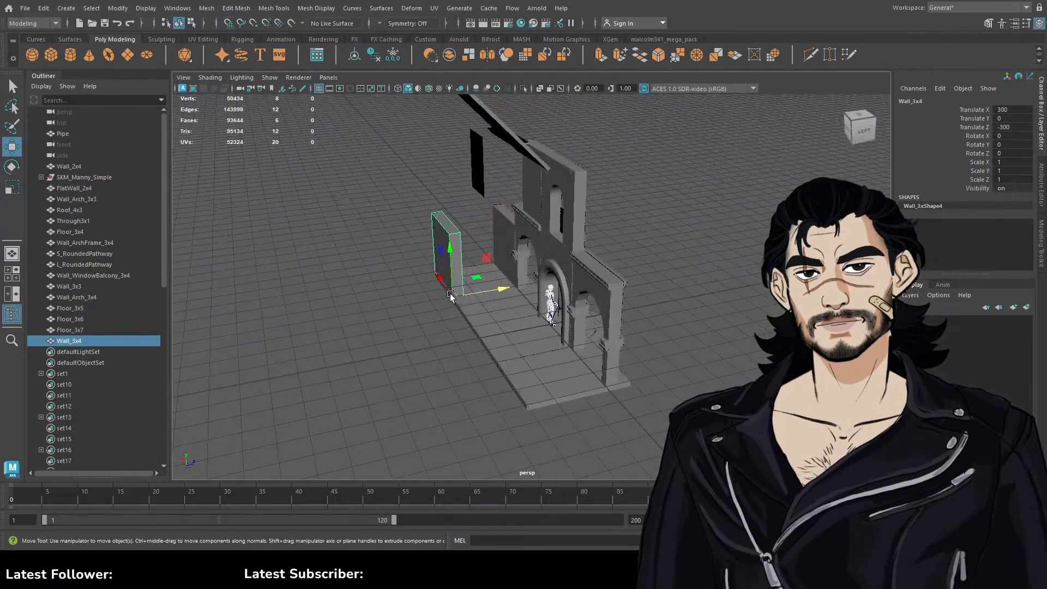
{"action": "left_click_drag", "start_coordinate": [448, 292], "coordinate": [463, 264]}
{"action": "key", "text": "e"}
{"action": "scroll", "coordinate": [483, 315], "scroll_direction": "up", "scroll_amount": 8}
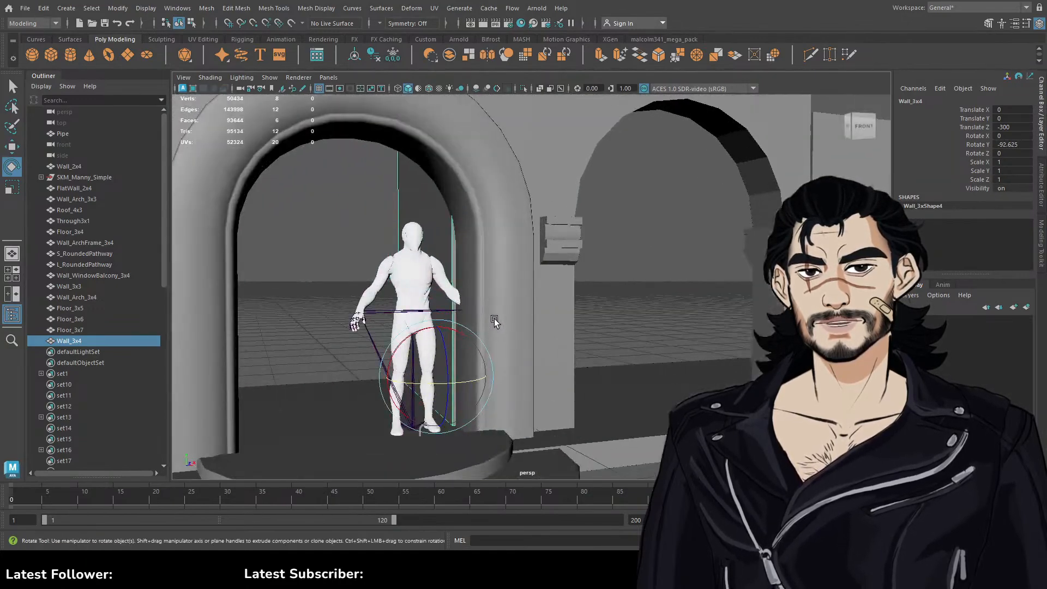
{"action": "left_click_drag", "start_coordinate": [487, 313], "coordinate": [547, 297], "text": "alt"}
{"action": "scroll", "coordinate": [715, 300], "scroll_direction": "down", "scroll_amount": 6}
{"action": "scroll", "coordinate": [489, 310], "scroll_direction": "up", "scroll_amount": 4}
{"action": "scroll", "coordinate": [489, 310], "scroll_direction": "up", "scroll_amount": 5}
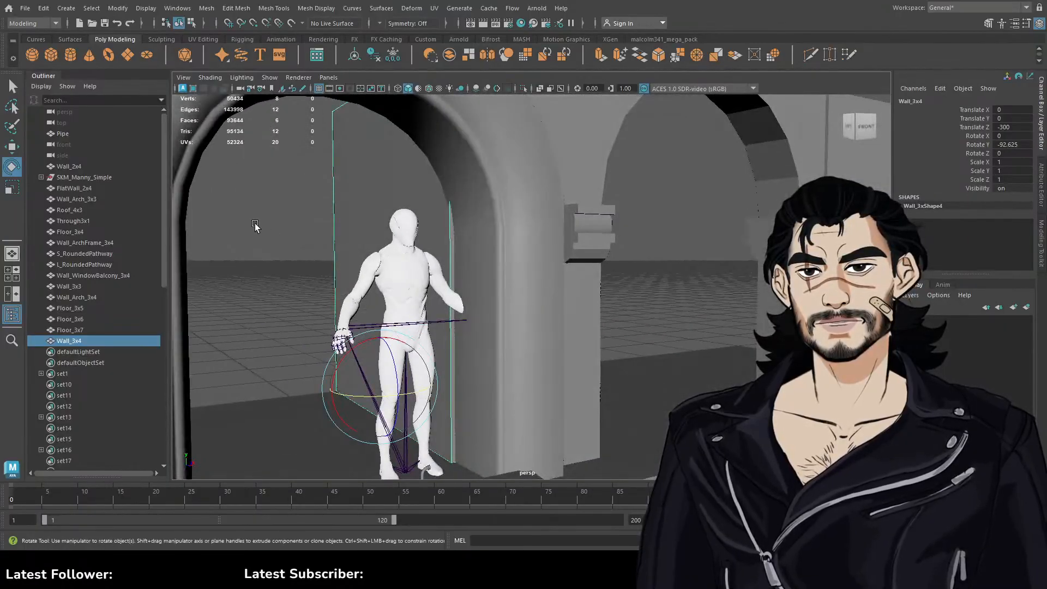
Undo the wall, floor and arch duplications back to the original set of building pieces
{"action": "key", "text": "ctrl+z"}
{"action": "key", "text": "ctrl+z"}
{"action": "key", "text": "ctrl+z"}
{"action": "scroll", "coordinate": [511, 275], "scroll_direction": "down", "scroll_amount": 8}
{"action": "key", "text": "ctrl+z"}
{"action": "key", "text": "ctrl+z"}
{"action": "key", "text": "ctrl+z"}
{"action": "key", "text": "ctrl+z"}
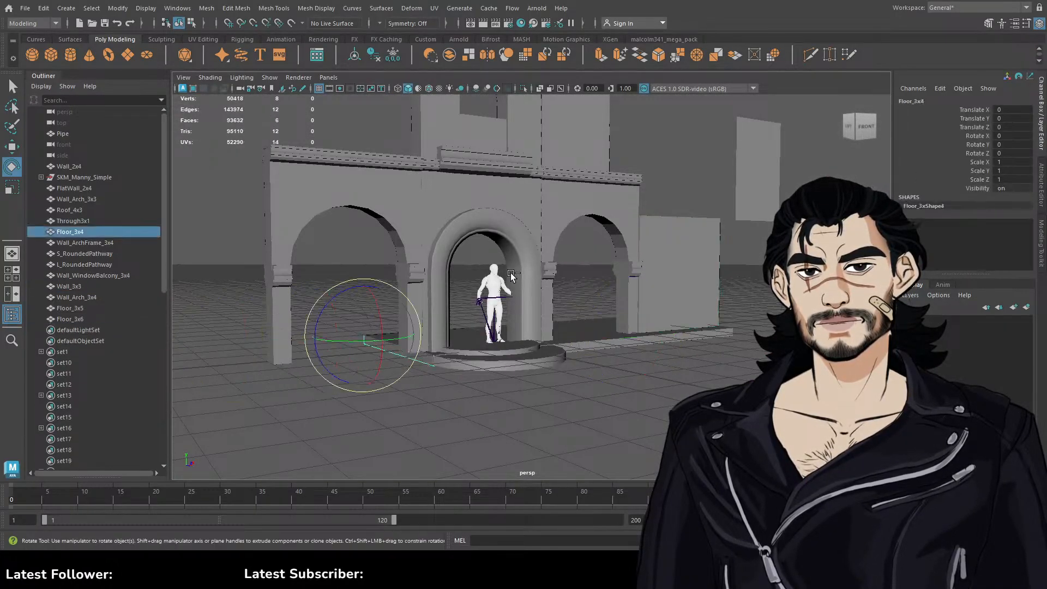
{"action": "key", "text": "ctrl+z"}
{"action": "key", "text": "ctrl+z"}
{"action": "key", "text": "ctrl+z"}
{"action": "key", "text": "ctrl+z"}
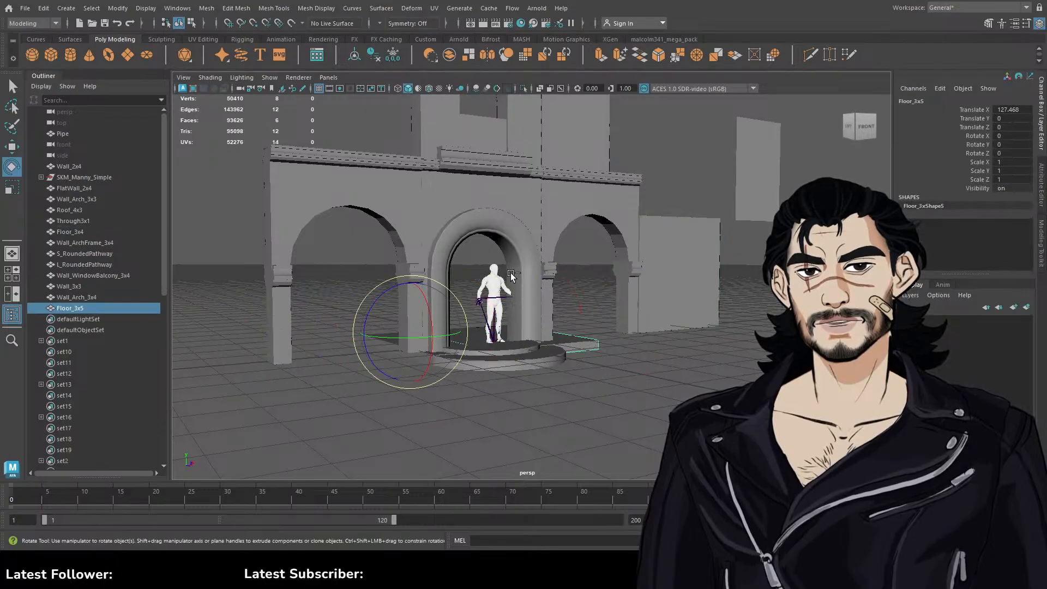
{"action": "key", "text": "ctrl+z"}
{"action": "key", "text": "ctrl+z"}
{"action": "key", "text": "ctrl+z"}
{"action": "key", "text": "ctrl+z"}
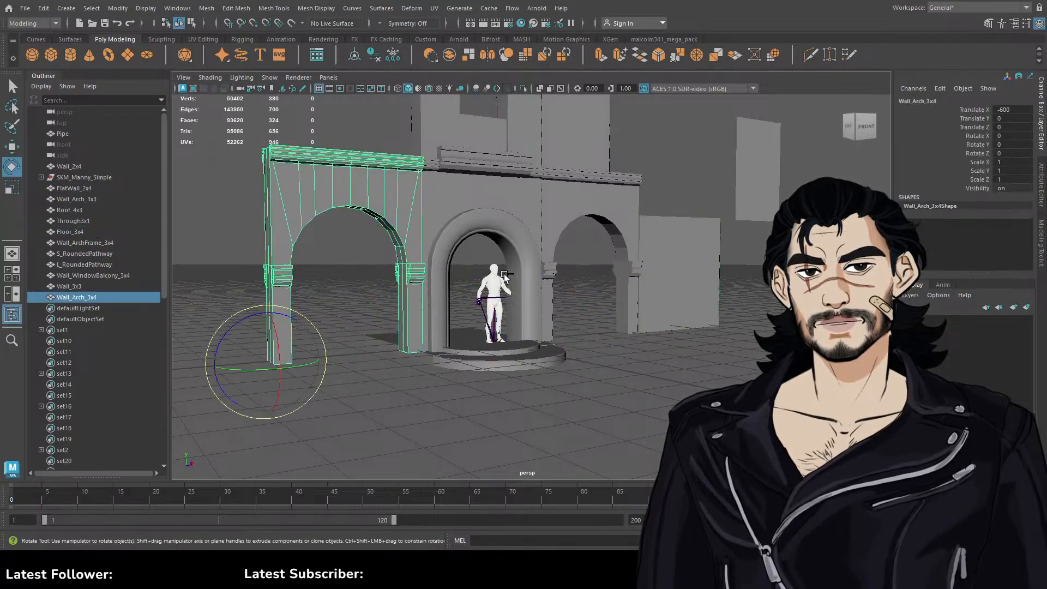
{"action": "key", "text": "ctrl+z"}
{"action": "key", "text": "ctrl+z"}
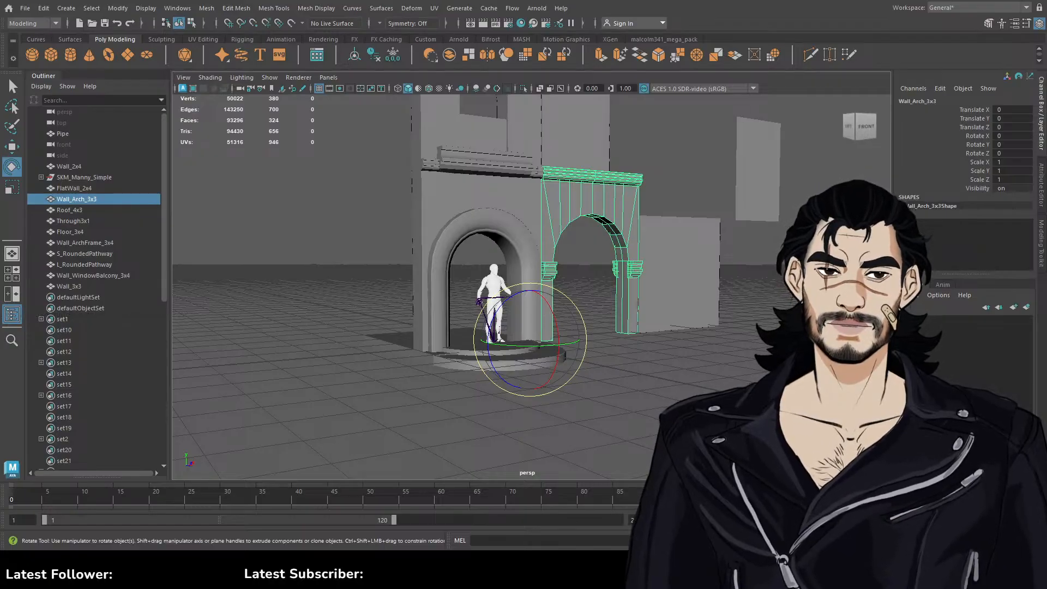
Duplicate Wall_ArchFrame_3x4 along X and place the copy directly beside the original at Translate X -300
{"action": "left_click", "coordinate": [731, 254]}
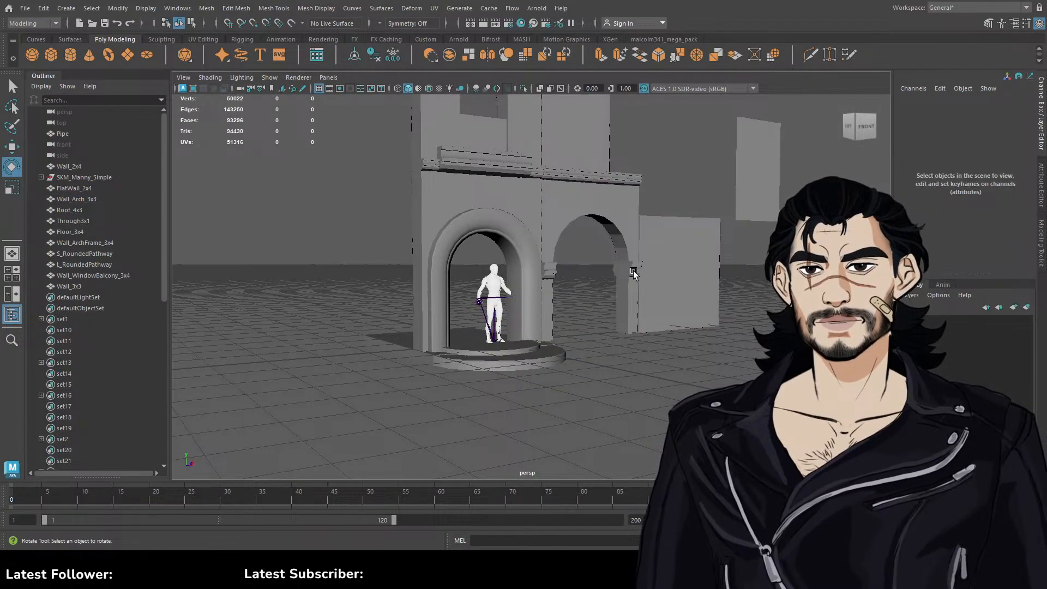
{"action": "left_click_drag", "start_coordinate": [632, 272], "coordinate": [569, 287], "text": "alt"}
{"action": "left_click", "coordinate": [517, 231]}
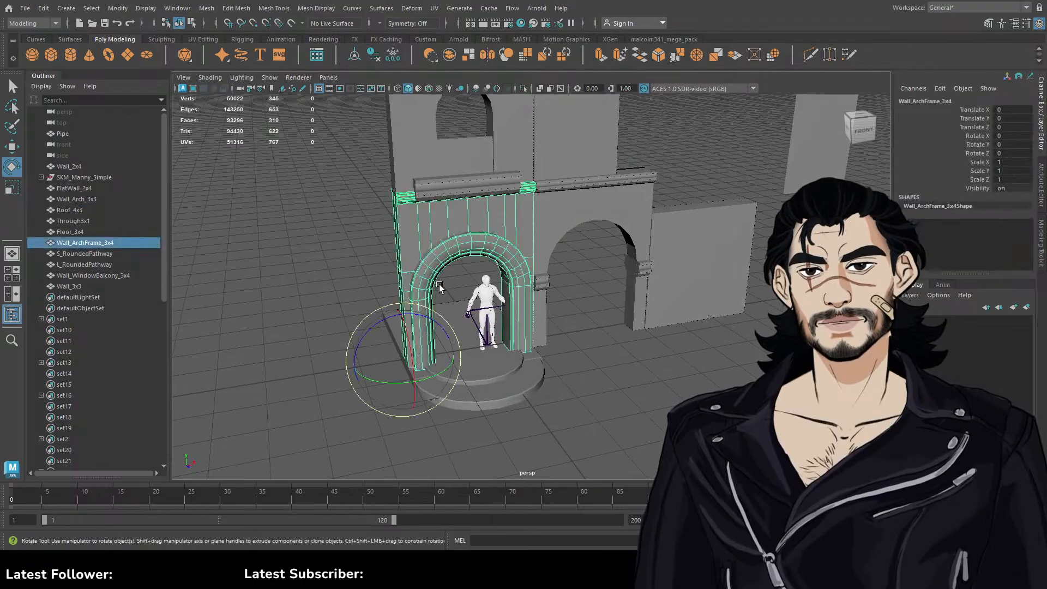
{"action": "key", "text": "w"}
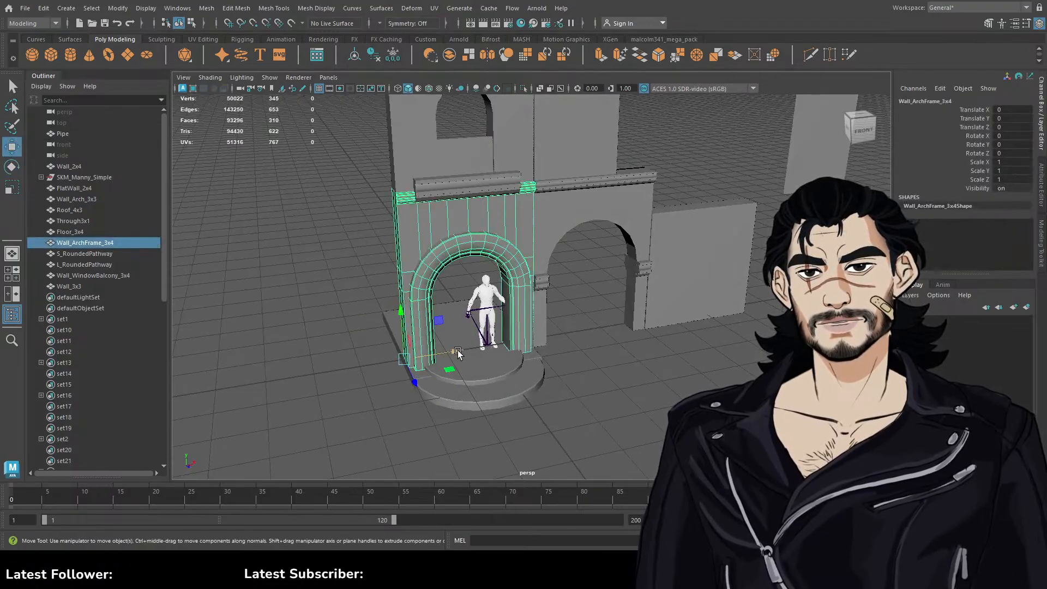
{"action": "left_click_drag", "start_coordinate": [457, 352], "coordinate": [325, 378], "text": "shift"}
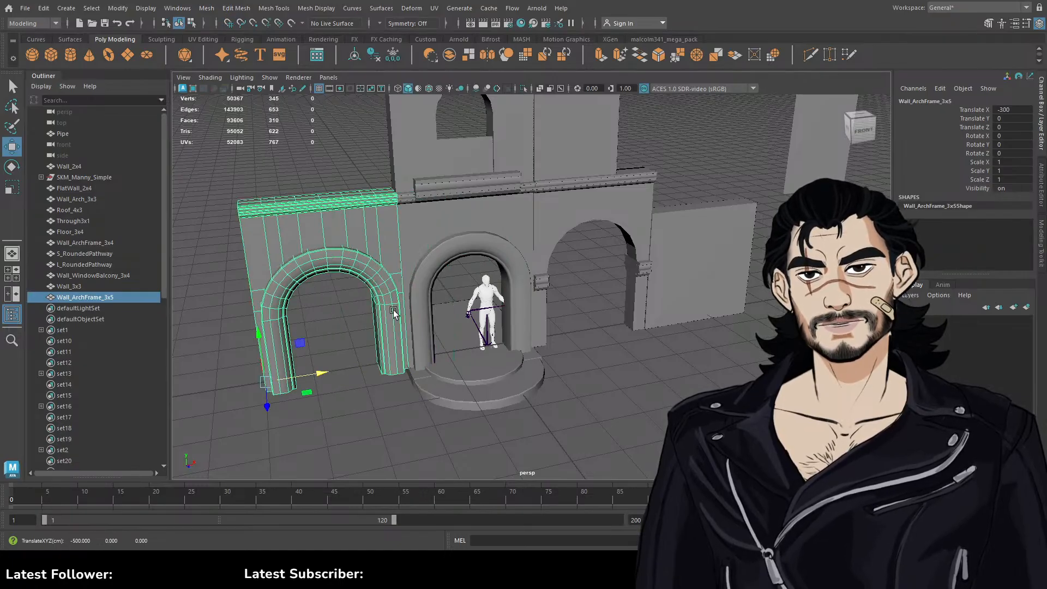
{"action": "left_click_drag", "start_coordinate": [409, 320], "coordinate": [469, 357]}
{"action": "left_click_drag", "start_coordinate": [480, 360], "coordinate": [600, 384], "text": "alt"}
{"action": "left_click", "coordinate": [355, 395]}
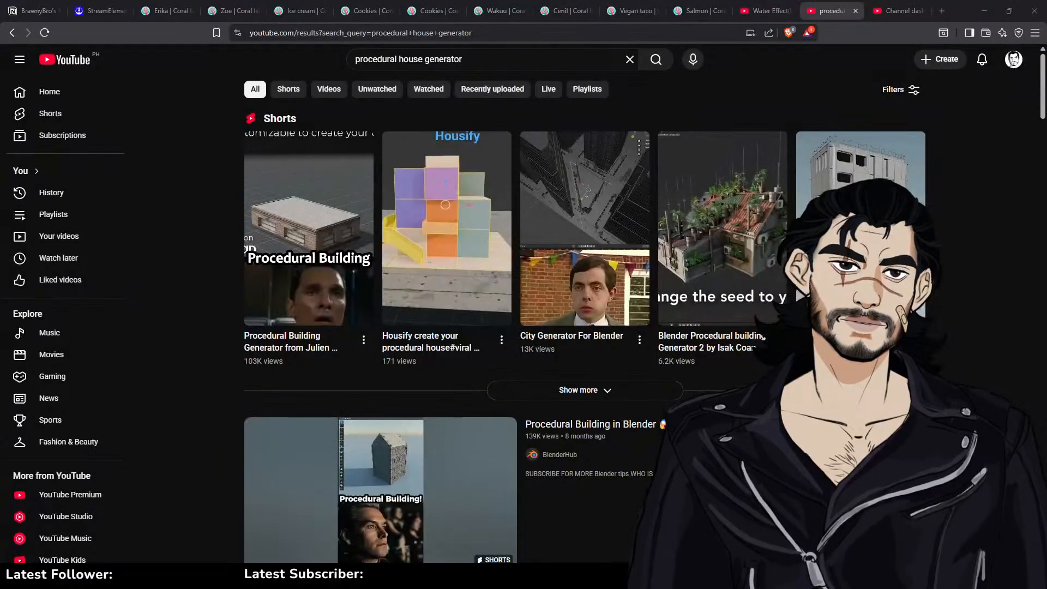
Switch to the browser and look through the YouTube results for "procedural house generator"
{"action": "scroll", "coordinate": [545, 328], "scroll_direction": "down", "scroll_amount": 5}
{"action": "scroll", "coordinate": [502, 306], "scroll_direction": "down", "scroll_amount": 20}
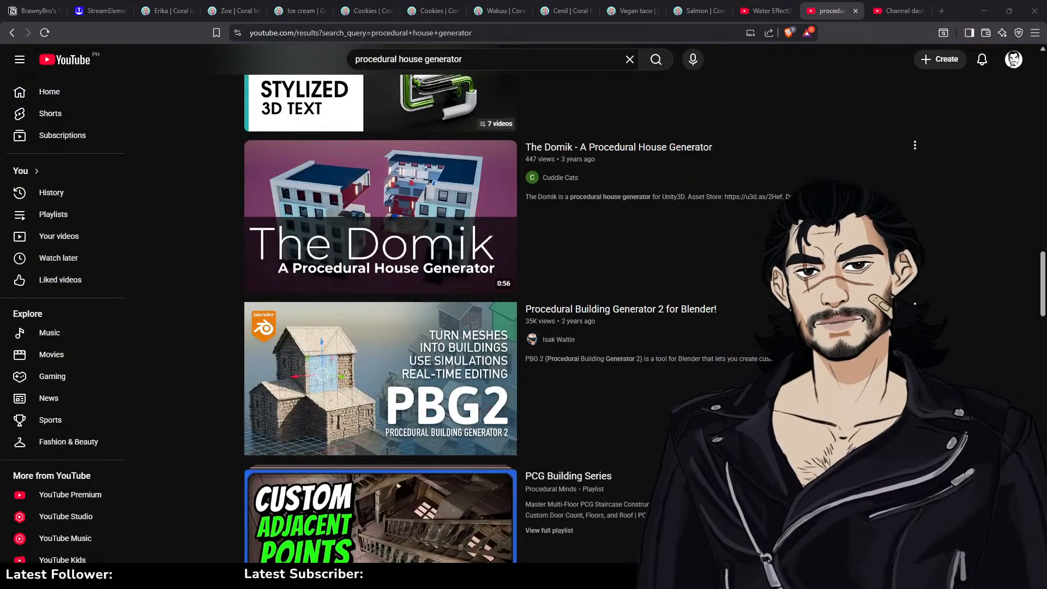
{"action": "scroll", "coordinate": [382, 376], "scroll_direction": "down", "scroll_amount": 15}
{"action": "scroll", "coordinate": [349, 244], "scroll_direction": "up", "scroll_amount": 2}
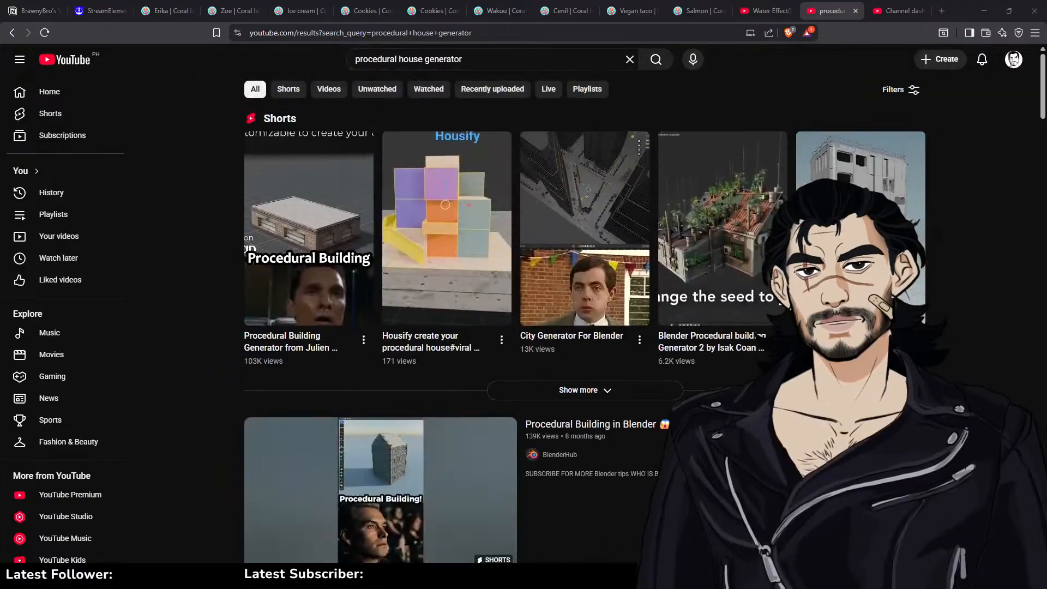
Watch the "Procedural Building Generator" short, pausing and resuming it at the building examples, and return to the search results
{"action": "left_click", "coordinate": [349, 244]}
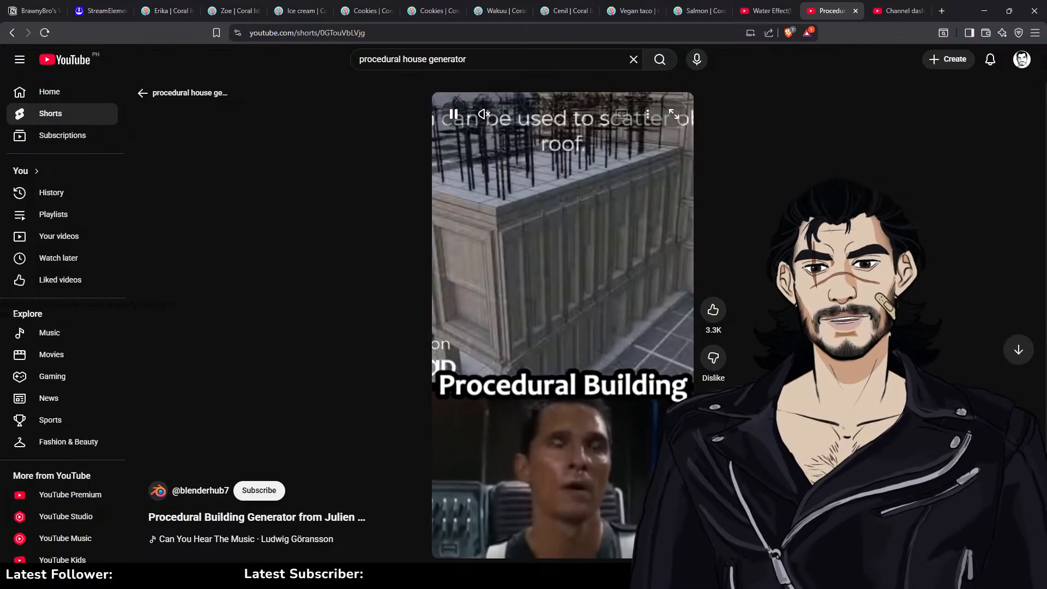
{"action": "left_click", "coordinate": [543, 317]}
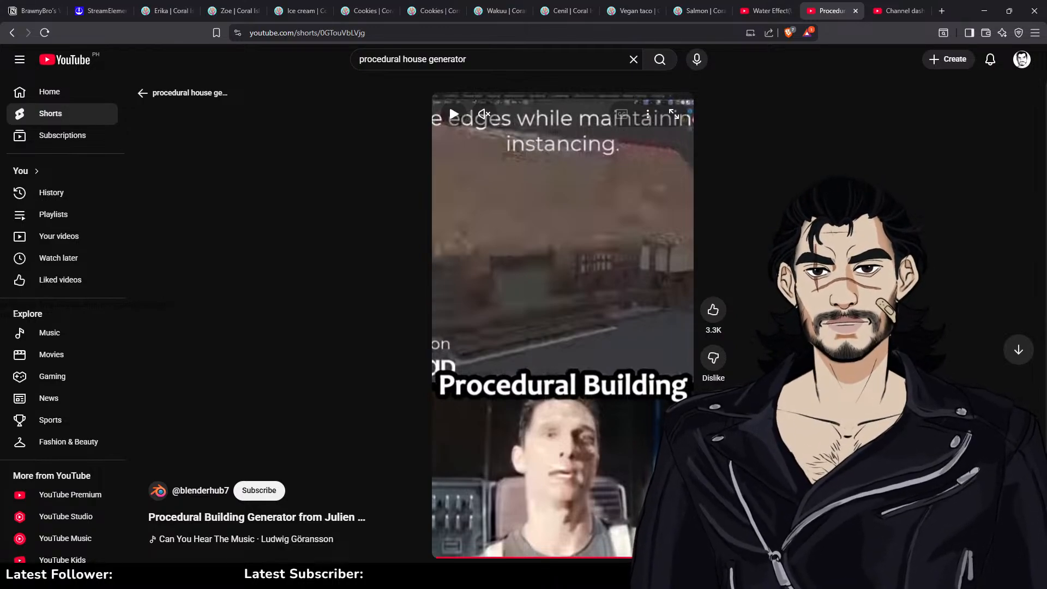
{"action": "left_click", "coordinate": [594, 279]}
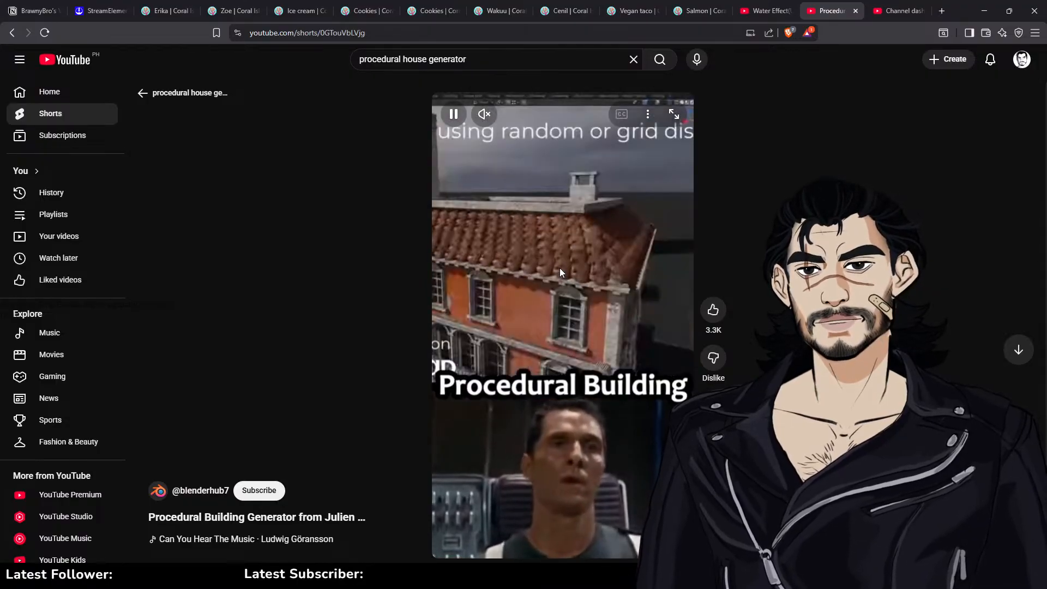
{"action": "left_click", "coordinate": [585, 227]}
{"action": "left_click", "coordinate": [522, 198]}
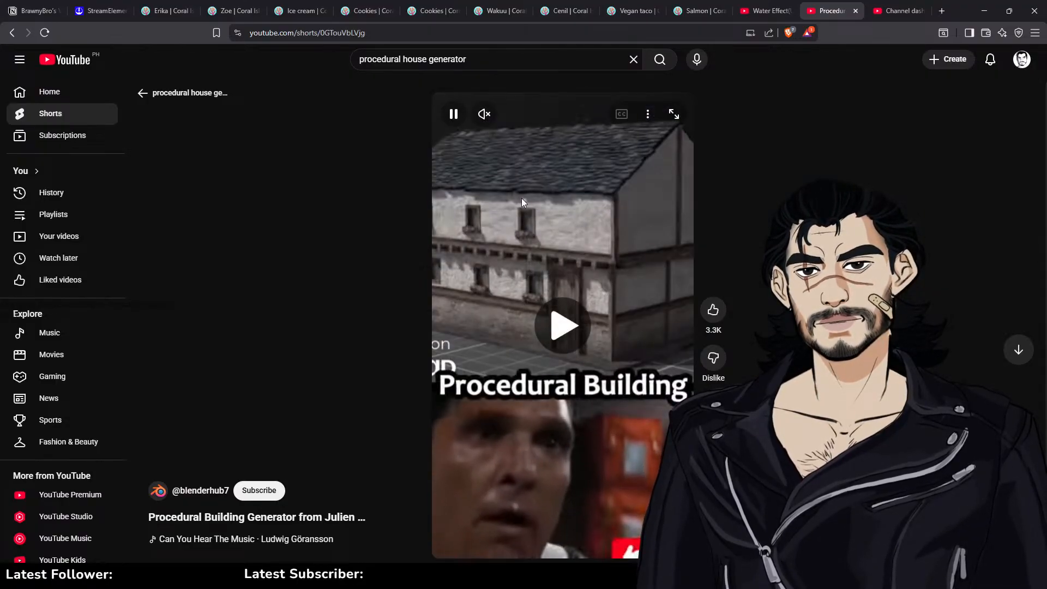
{"action": "left_click", "coordinate": [493, 247]}
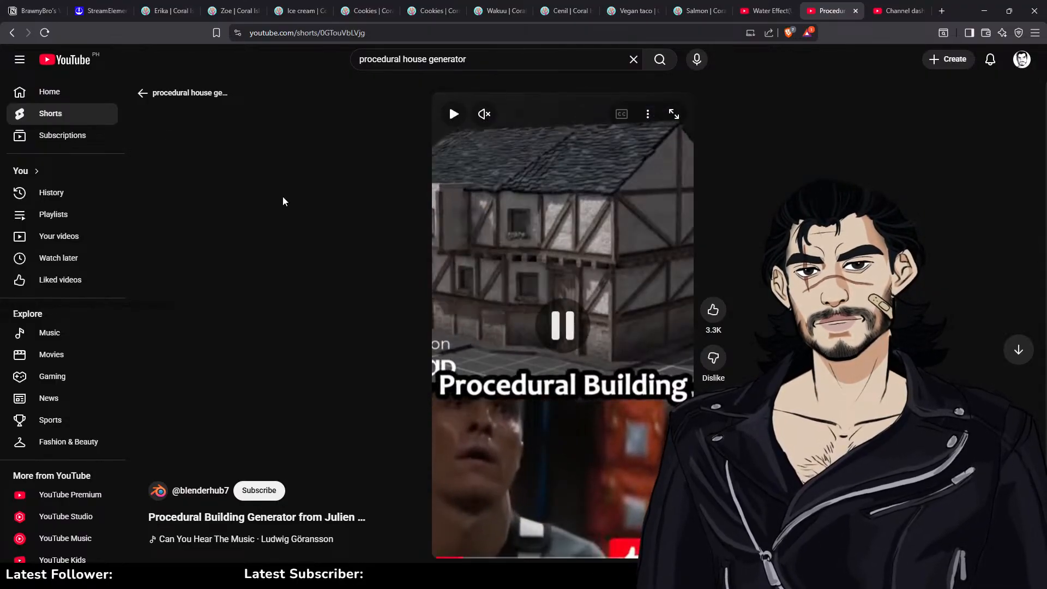
{"action": "left_click", "coordinate": [12, 33]}
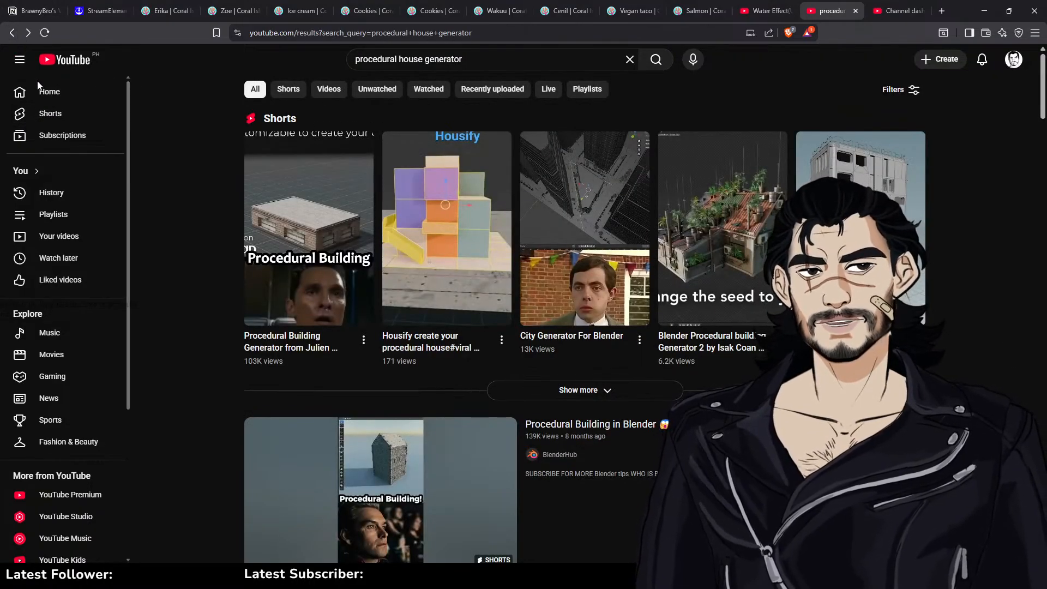
Preview the procedural building results and open the "Houdini Procedural City Generator and VEX Traffic System" breakdown video
{"action": "mouse_move", "coordinate": [737, 249]}
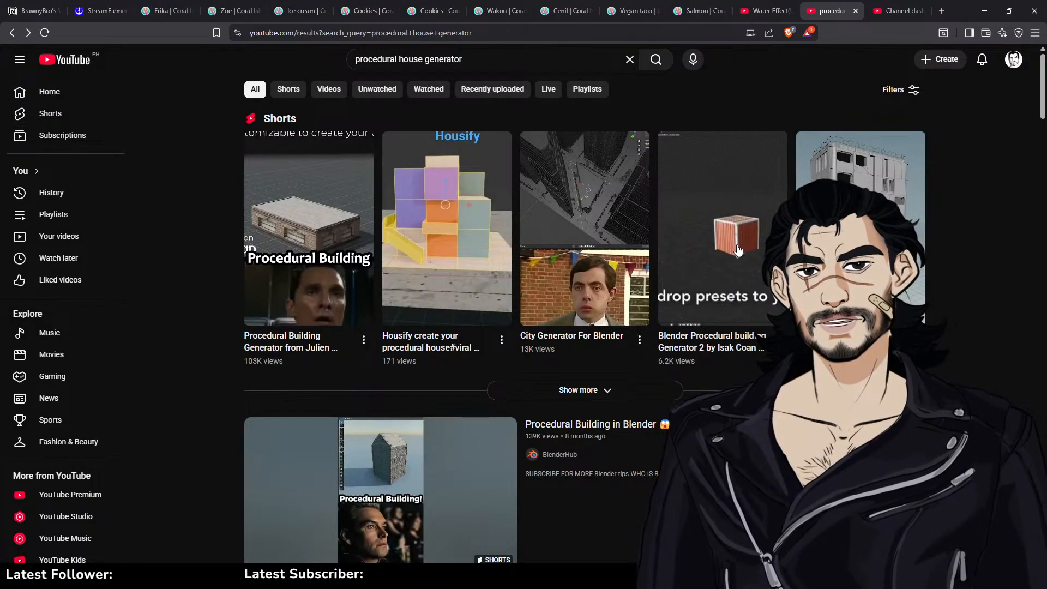
{"action": "scroll", "coordinate": [542, 298], "scroll_direction": "down", "scroll_amount": 6}
{"action": "scroll", "coordinate": [542, 341], "scroll_direction": "up", "scroll_amount": 2}
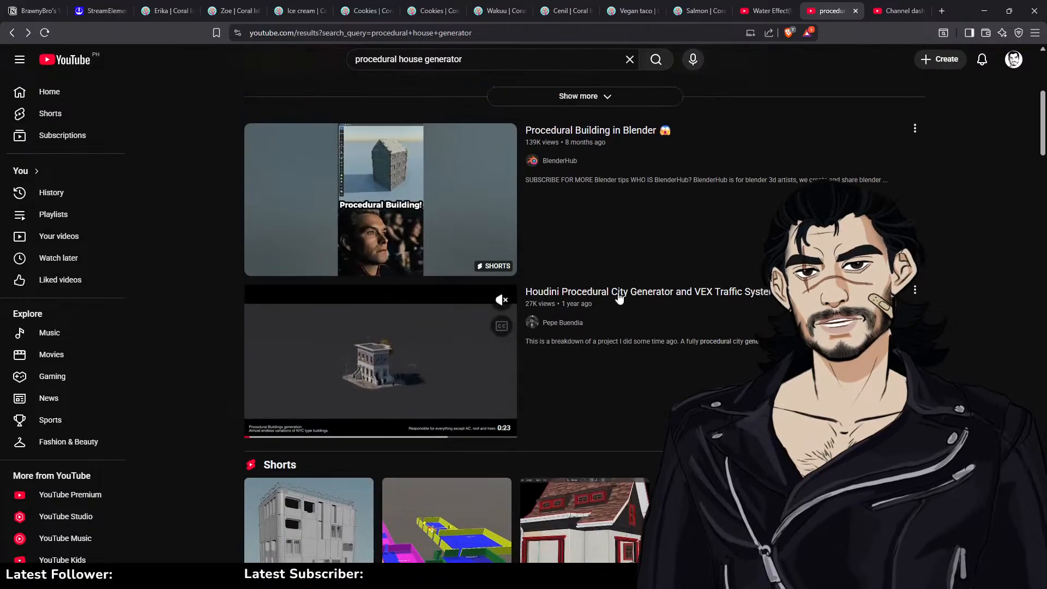
{"action": "scroll", "coordinate": [542, 342], "scroll_direction": "down", "scroll_amount": 1}
{"action": "mouse_move", "coordinate": [479, 381]}
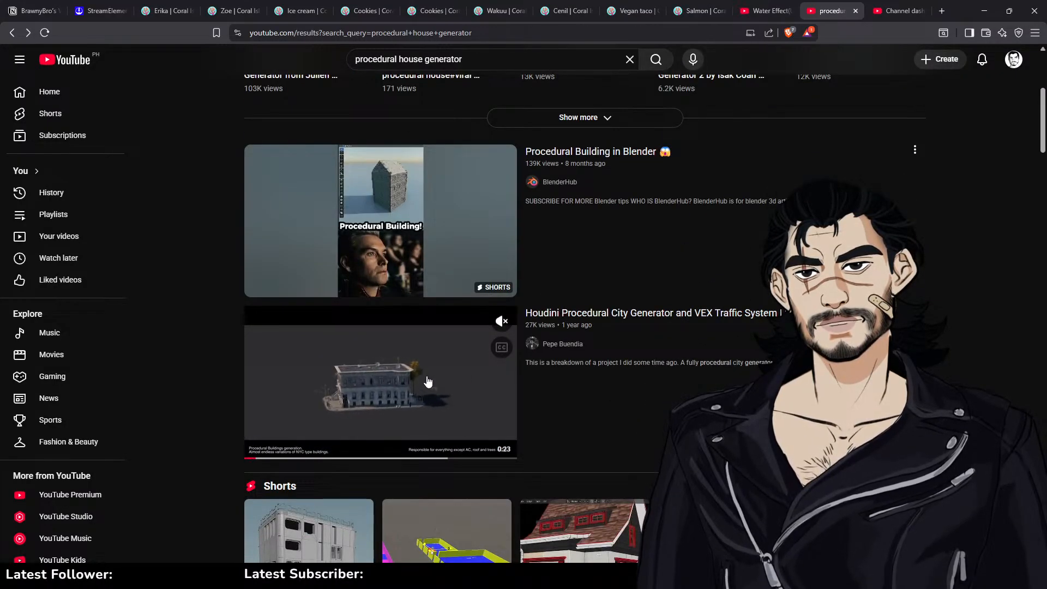
{"action": "left_click", "coordinate": [435, 396]}
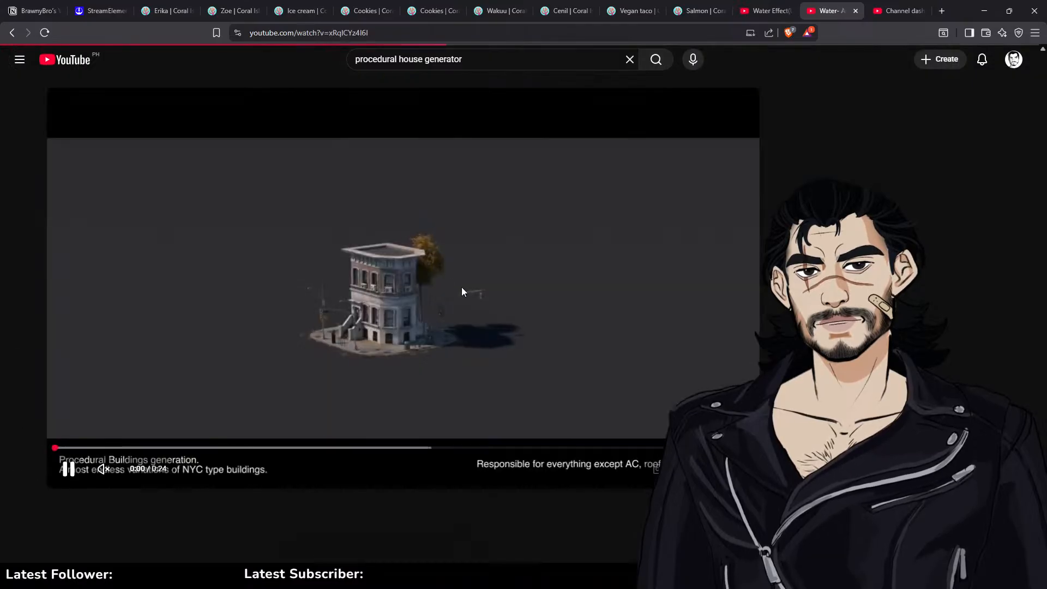
Watch the Houdini city generator breakdown, pause it at the traffic system section, and look over the video page
{"action": "left_click", "coordinate": [411, 305]}
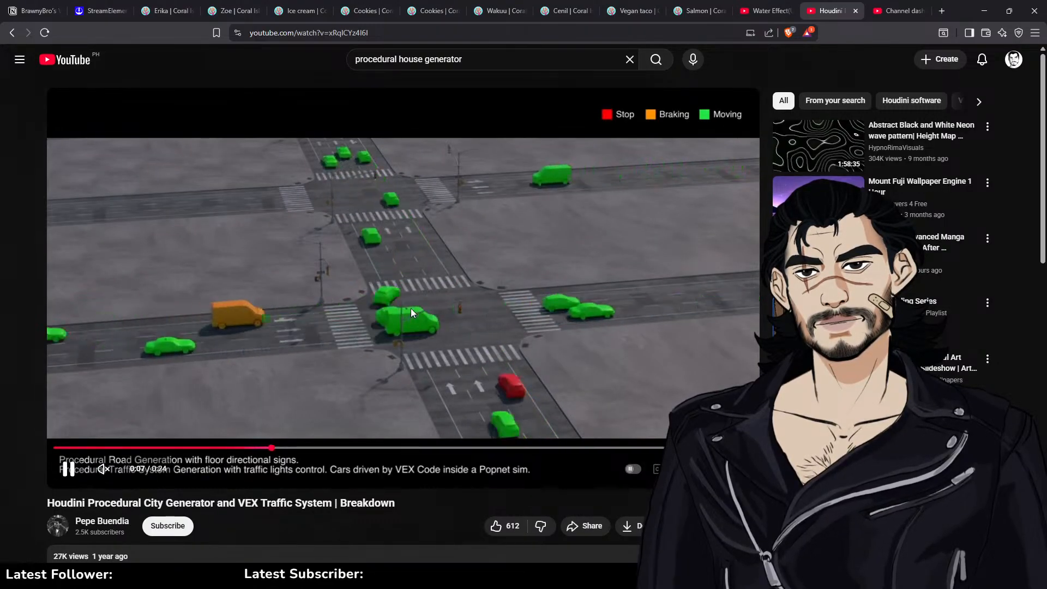
{"action": "left_click", "coordinate": [483, 328]}
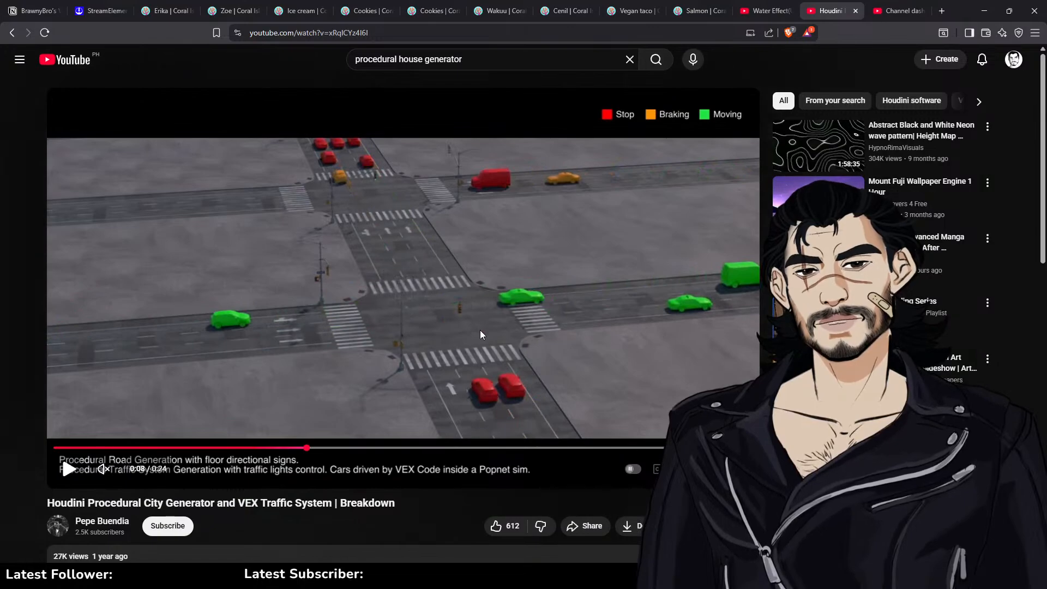
{"action": "scroll", "coordinate": [480, 330], "scroll_direction": "down", "scroll_amount": 5}
{"action": "scroll", "coordinate": [465, 375], "scroll_direction": "up", "scroll_amount": 6}
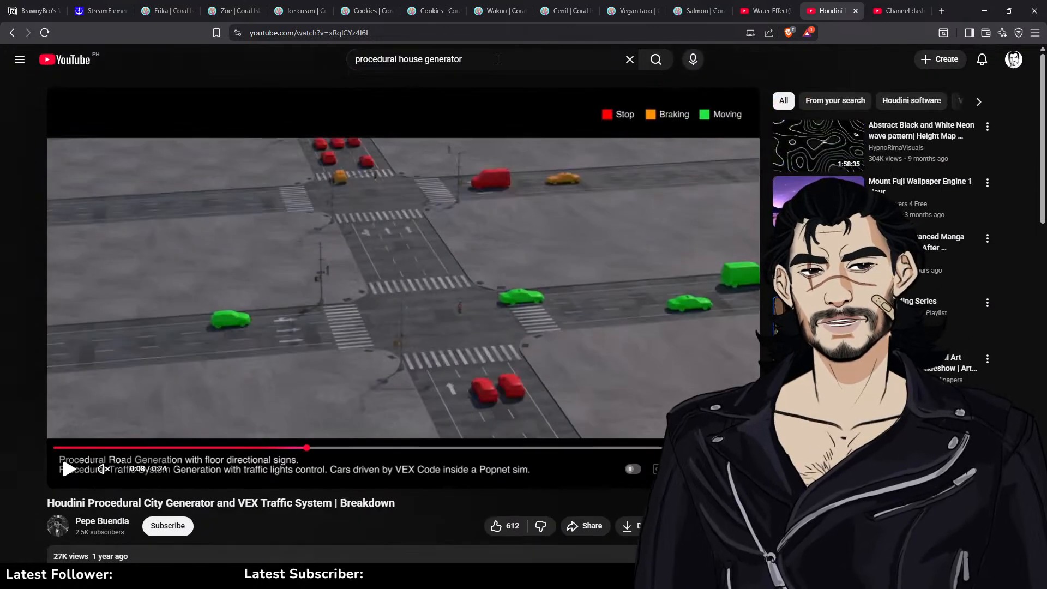
Search YouTube for "paralives" and open the Paralives channel
{"action": "left_click_drag", "start_coordinate": [497, 60], "coordinate": [307, 64]}
{"action": "type", "text": "paralives"}
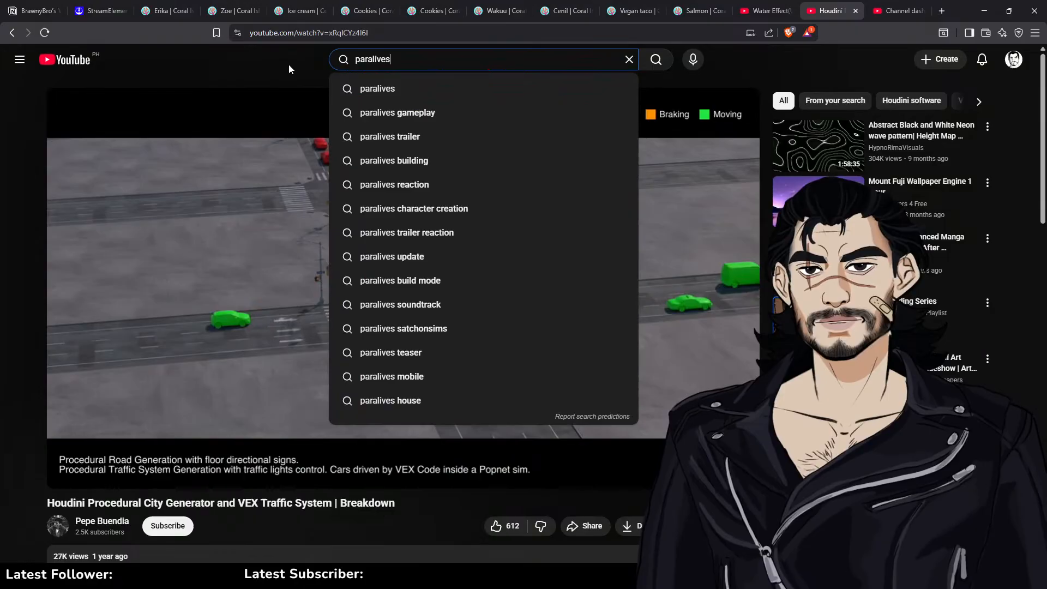
{"action": "key", "text": "Return"}
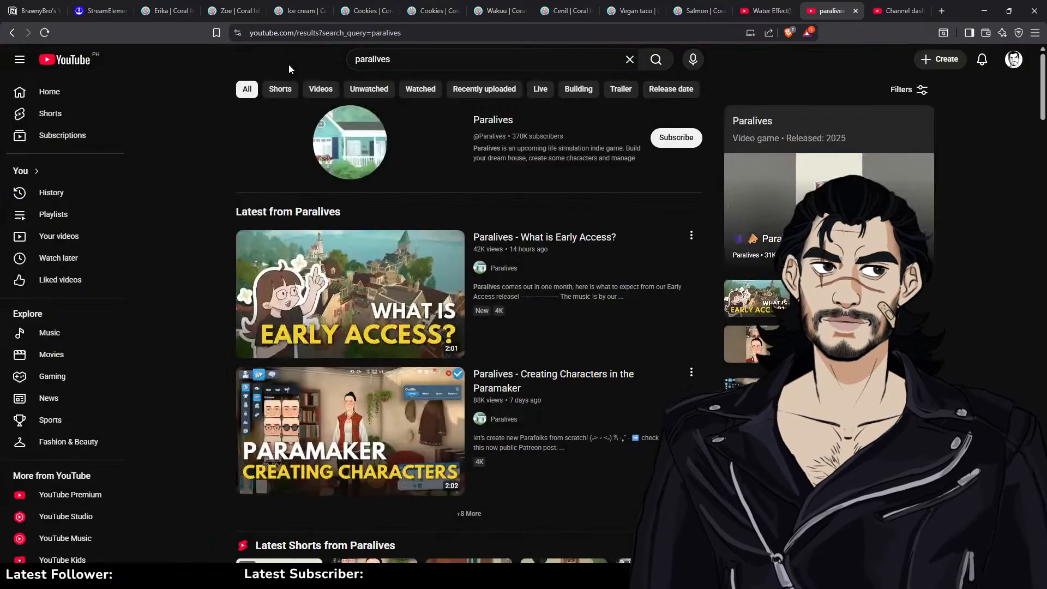
{"action": "left_click", "coordinate": [352, 157]}
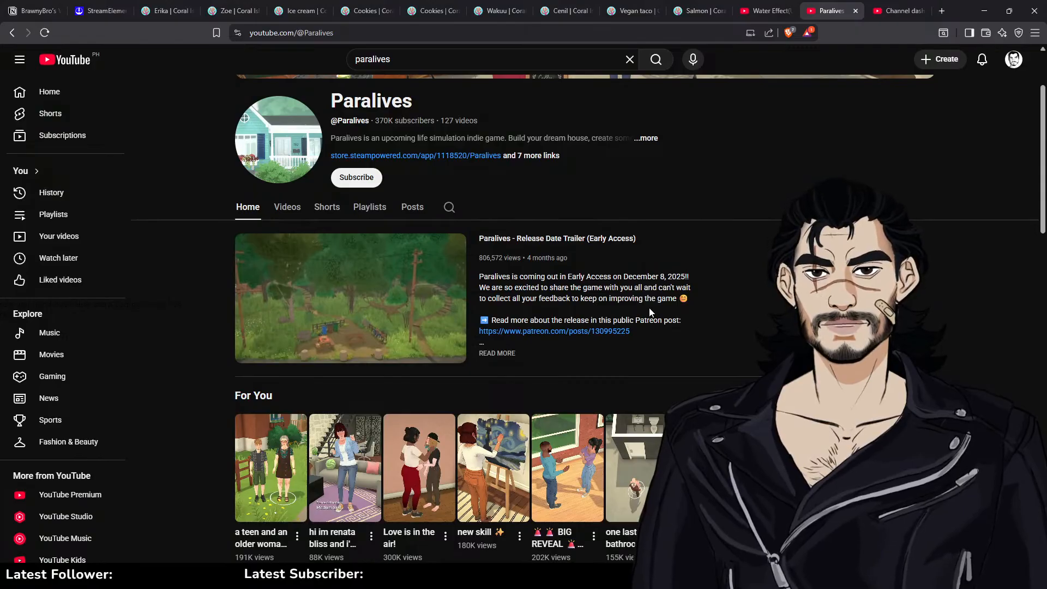
Look through the Paralives channel page and open the "Paralives - House Building Gameplay" video from the Build Mode playlist
{"action": "scroll", "coordinate": [649, 308], "scroll_direction": "down", "scroll_amount": 4}
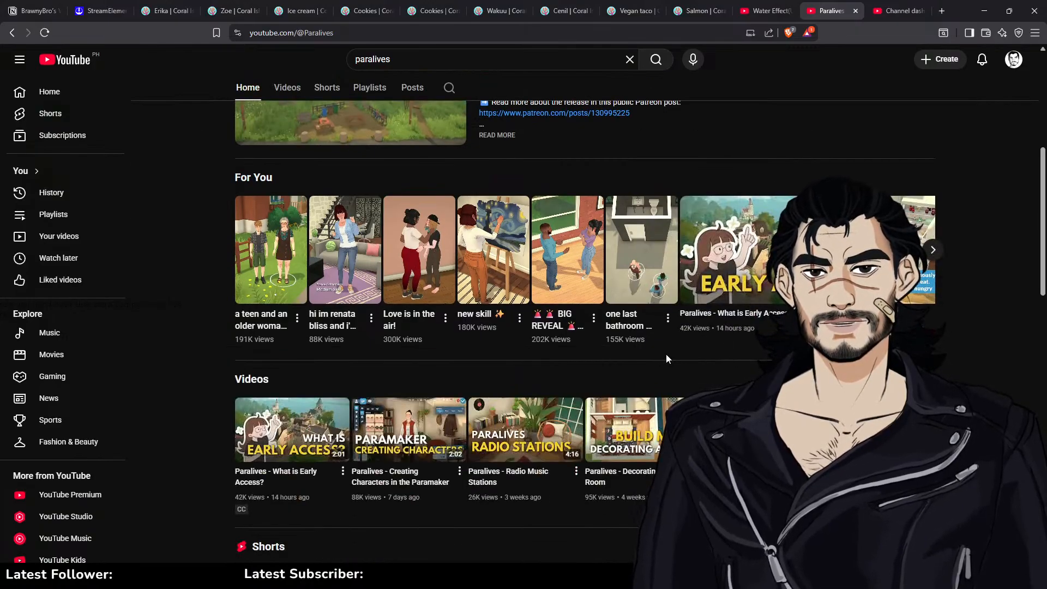
{"action": "scroll", "coordinate": [666, 353], "scroll_direction": "up", "scroll_amount": 5}
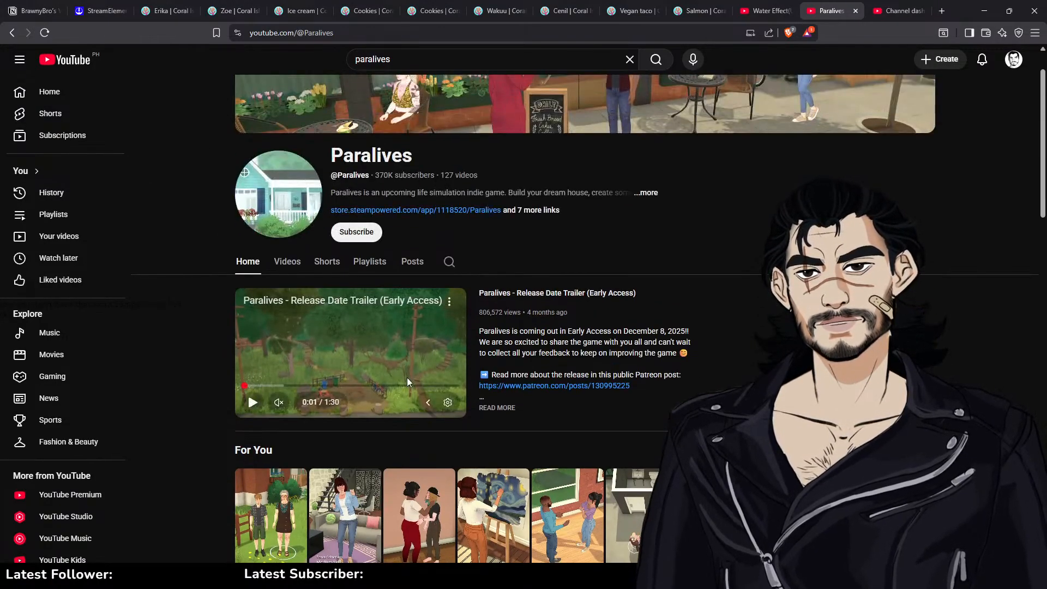
{"action": "scroll", "coordinate": [407, 382], "scroll_direction": "down", "scroll_amount": 8}
{"action": "scroll", "coordinate": [297, 374], "scroll_direction": "down", "scroll_amount": 5}
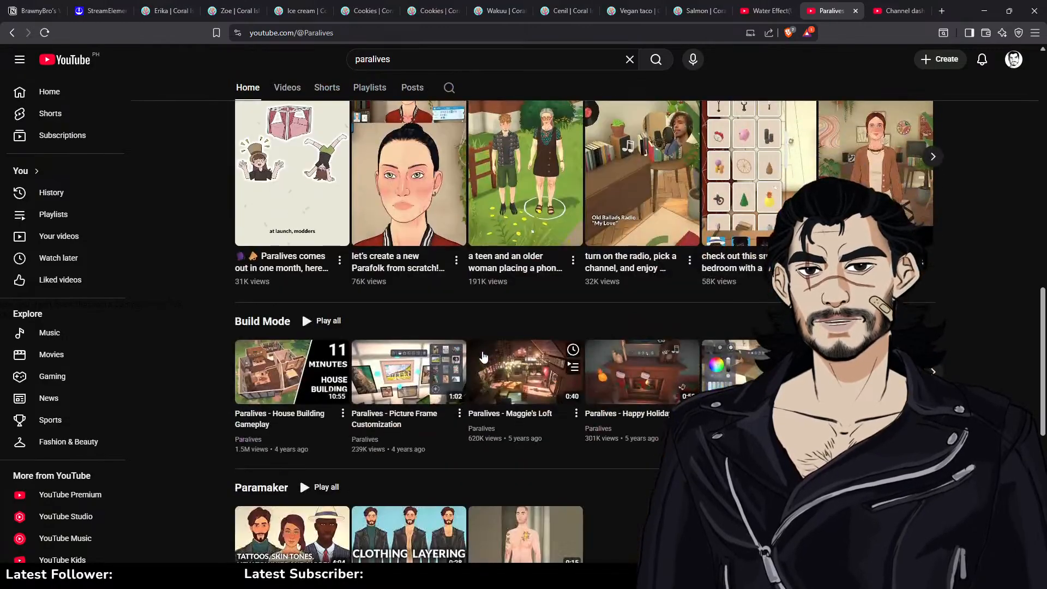
{"action": "left_click", "coordinate": [297, 374]}
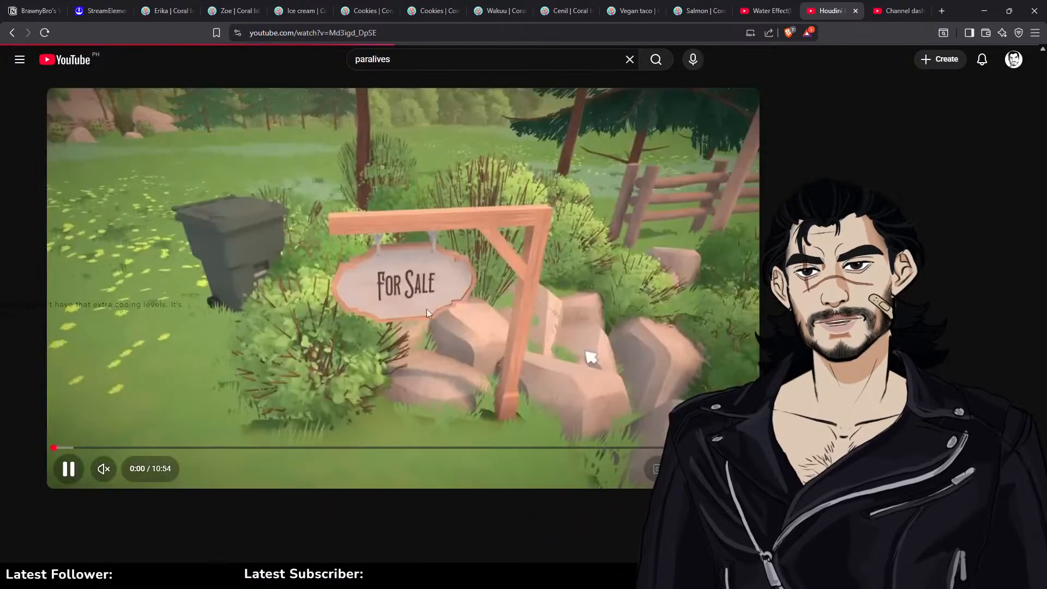
Skim the house building gameplay video from the first wall placement through room furnishing to its closing section
{"action": "left_click", "coordinate": [86, 449]}
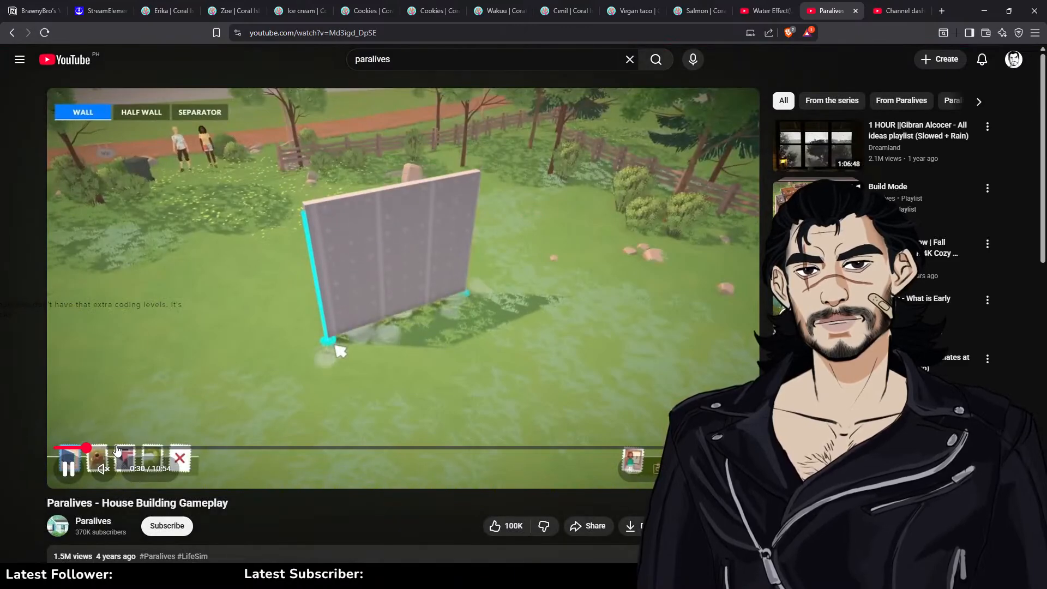
{"action": "left_click", "coordinate": [137, 448]}
{"action": "left_click_drag", "start_coordinate": [137, 448], "coordinate": [202, 448]}
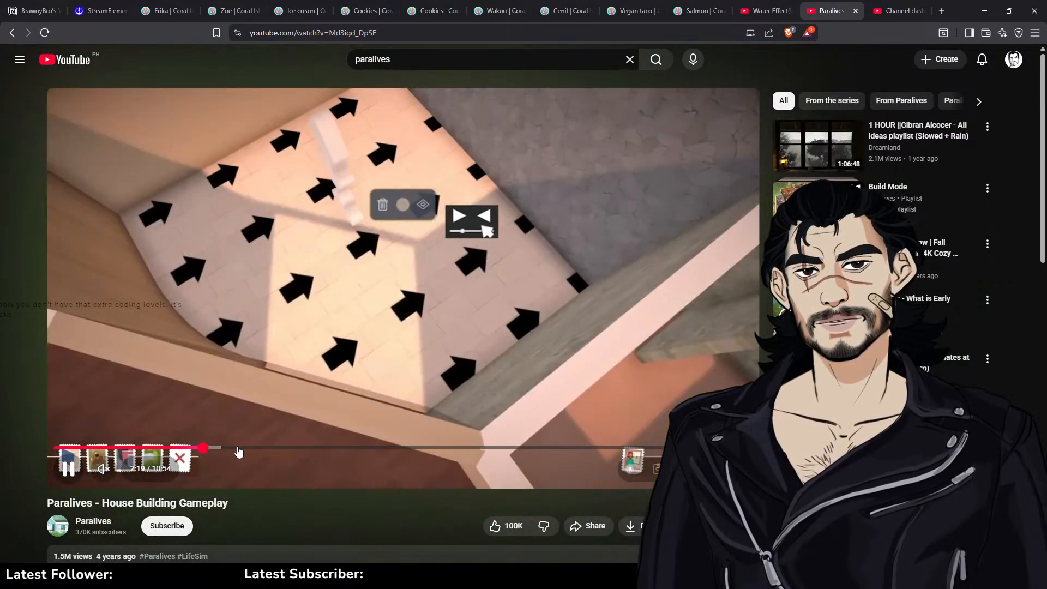
{"action": "left_click", "coordinate": [267, 448]}
{"action": "left_click_drag", "start_coordinate": [300, 449], "coordinate": [444, 448]}
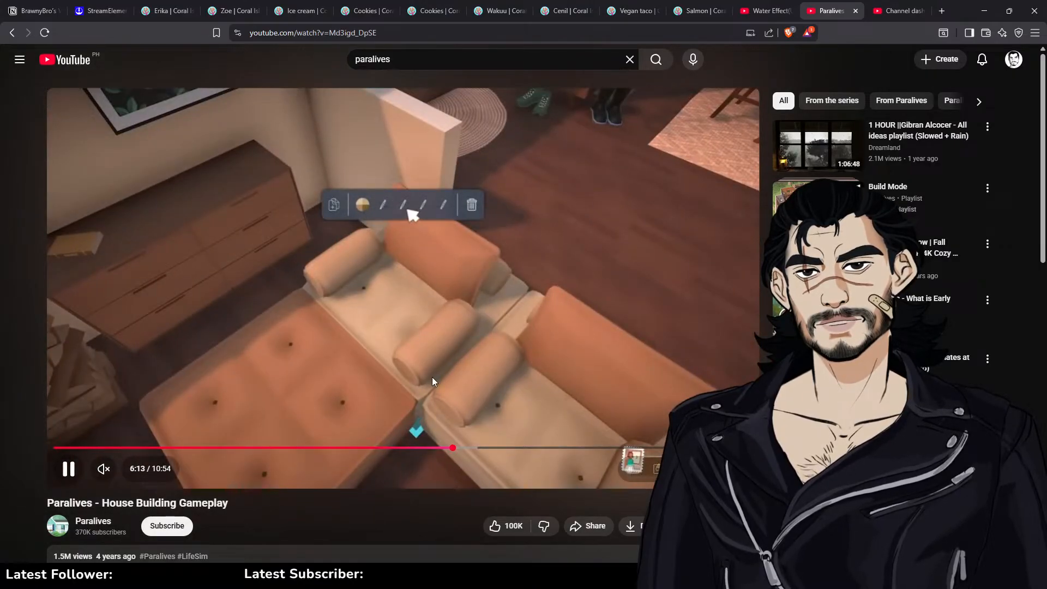
{"action": "left_click", "coordinate": [483, 447]}
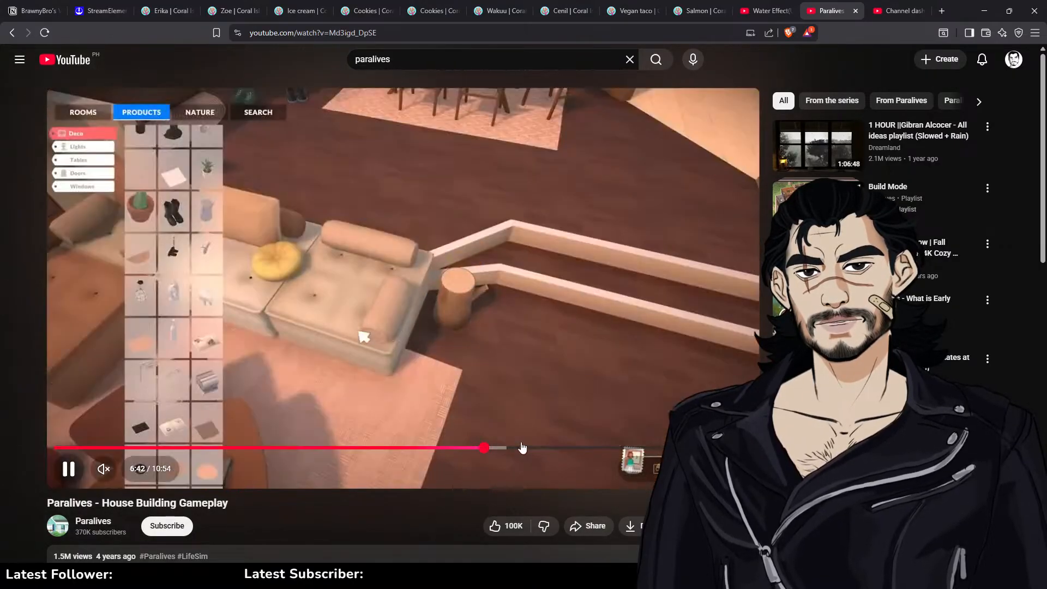
{"action": "left_click", "coordinate": [521, 448]}
{"action": "left_click", "coordinate": [596, 438]}
{"action": "left_click", "coordinate": [624, 447]}
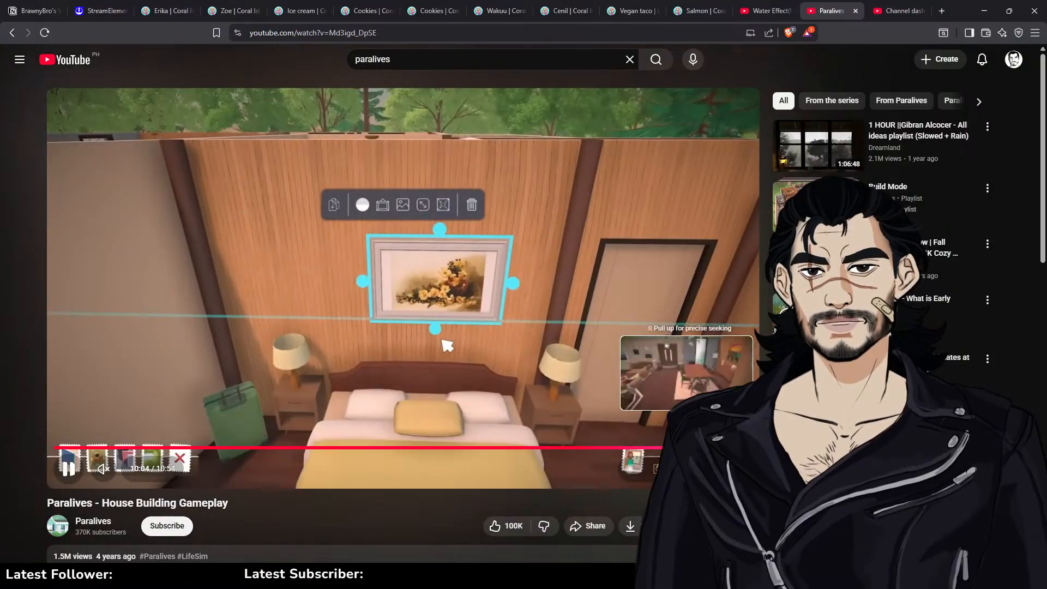
{"action": "left_click", "coordinate": [701, 448]}
Search for "paralives trailer", open "Paralives - Release Date Trailer (Early Access)" and rewind it to the opening street scene
{"action": "left_click", "coordinate": [412, 61]}
{"action": "type", "text": "trai"}
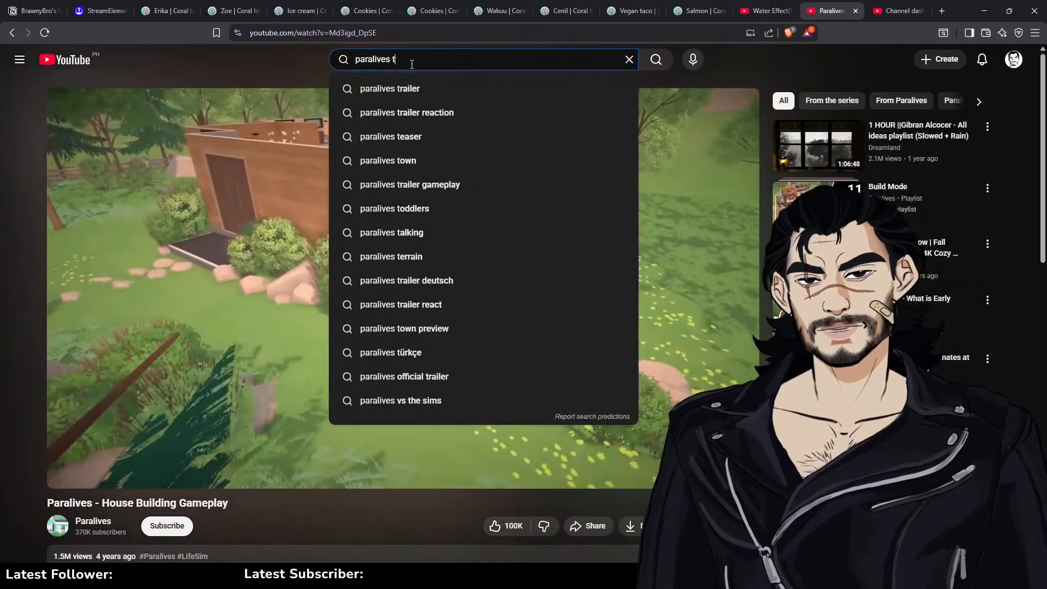
{"action": "type", "text": "ler"}
{"action": "key", "text": "Return"}
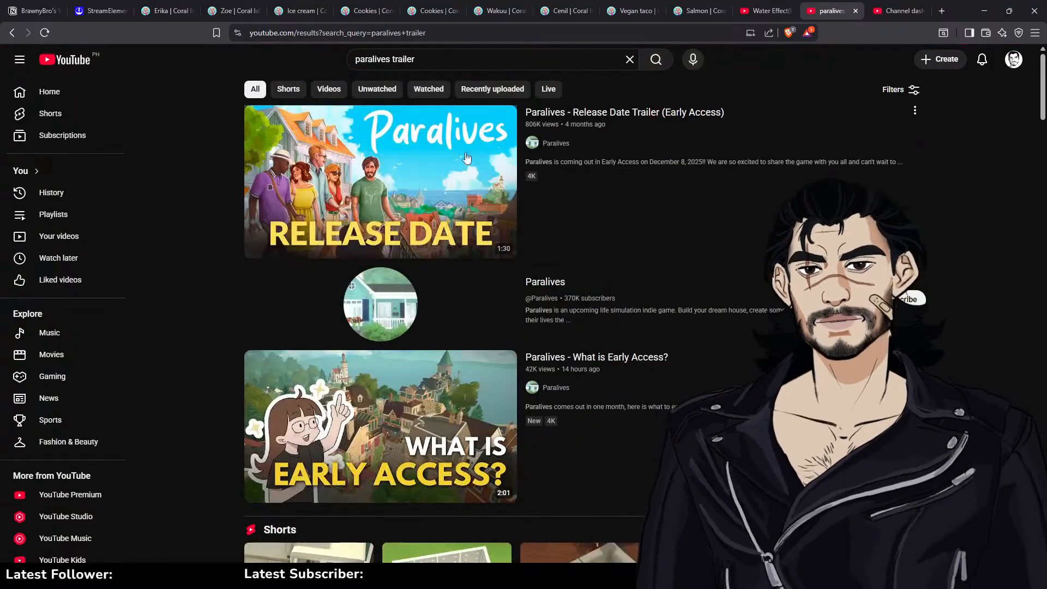
{"action": "left_click", "coordinate": [402, 162]}
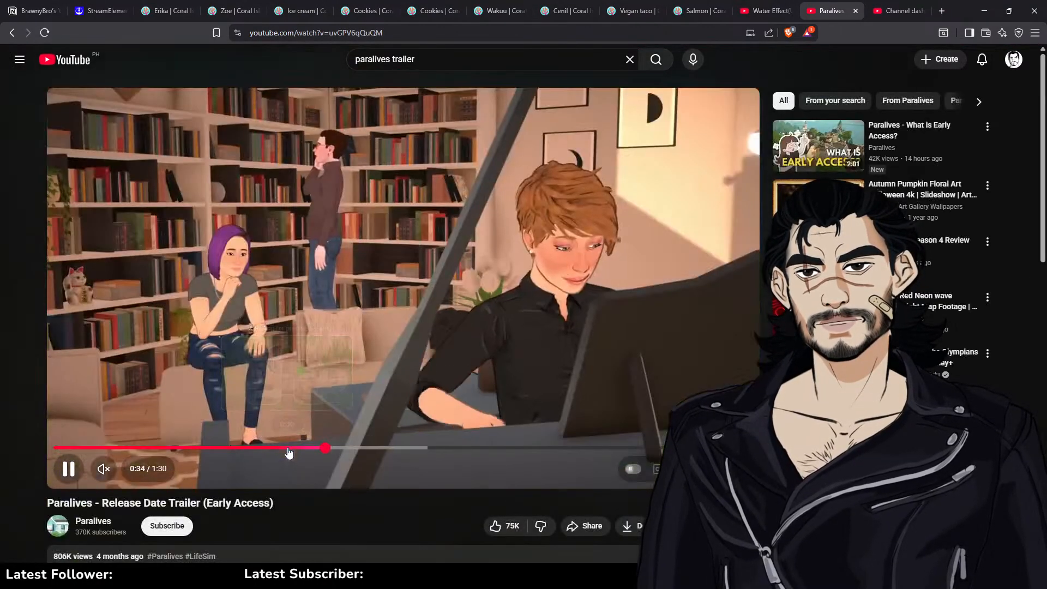
{"action": "left_click_drag", "start_coordinate": [289, 453], "coordinate": [110, 431]}
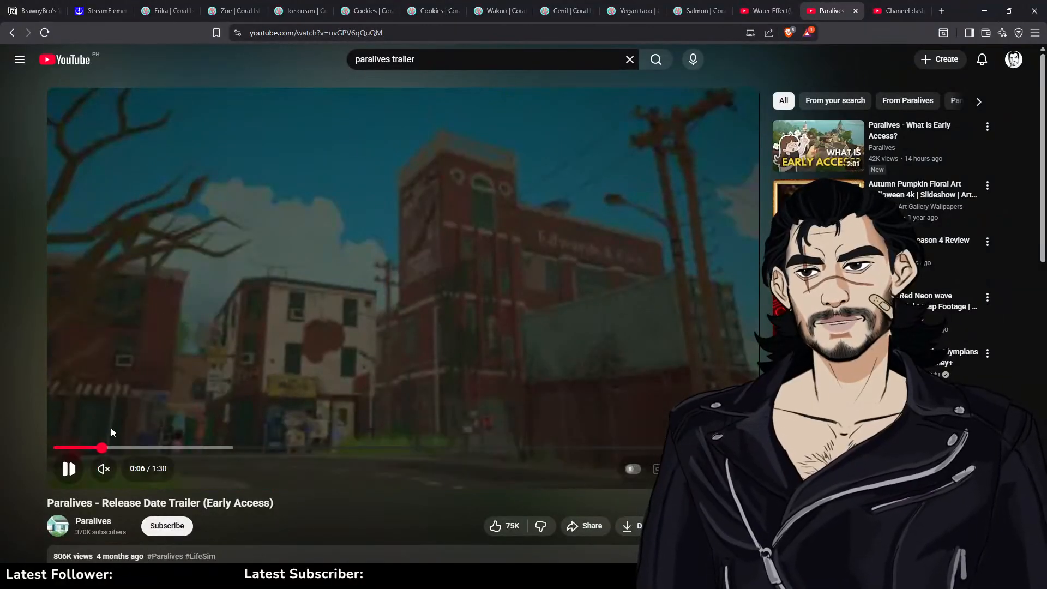
{"action": "left_click", "coordinate": [286, 339]}
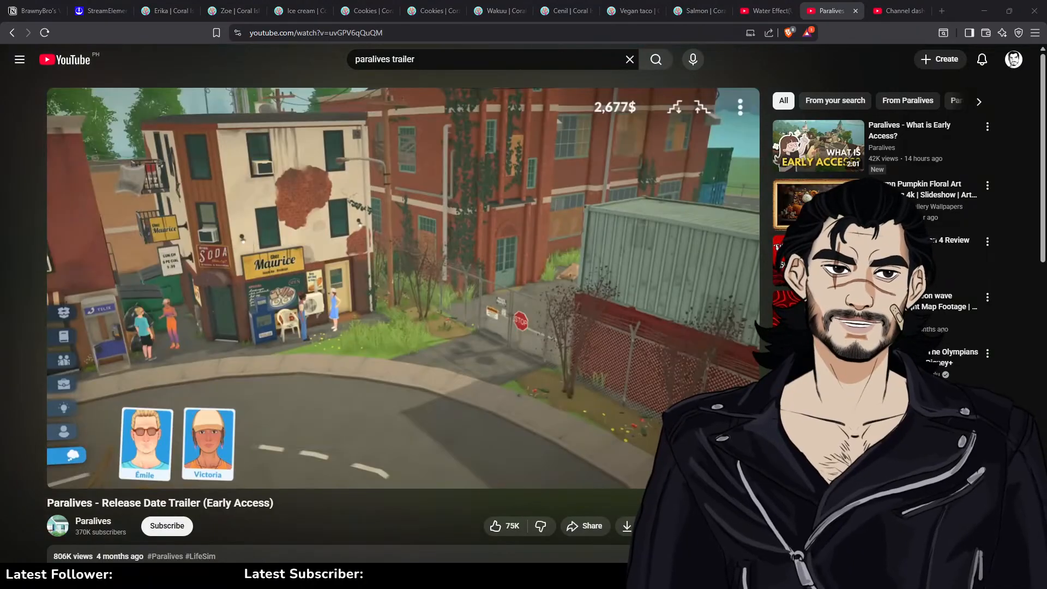
Switch to the Unreal Editor, play the VFXTestScene level and fly around to watch the dark energy projectile in flight
{"action": "key", "text": "alt+Tab"}
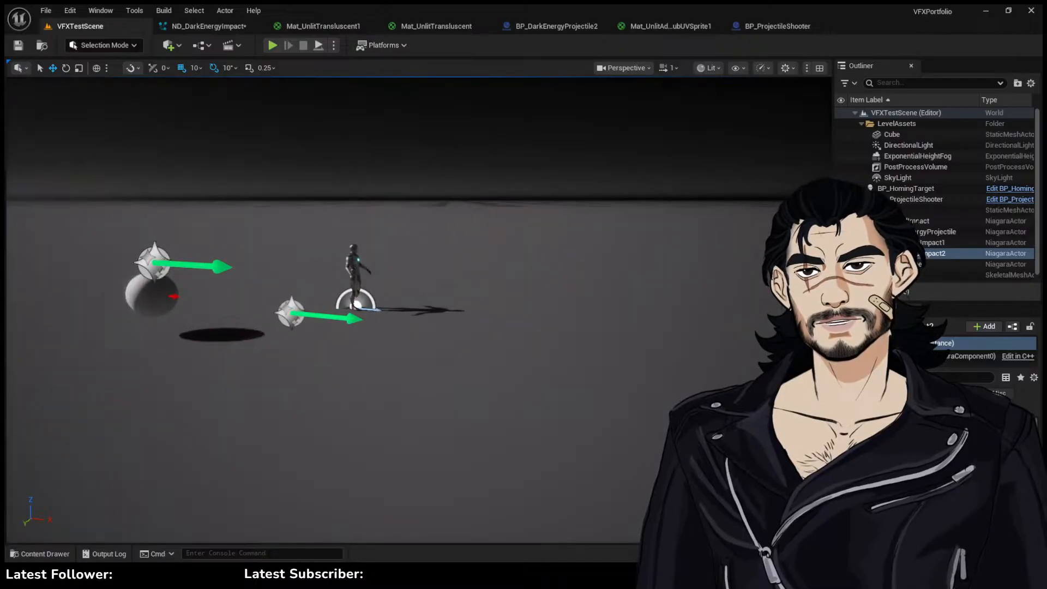
{"action": "left_click", "coordinate": [272, 45]}
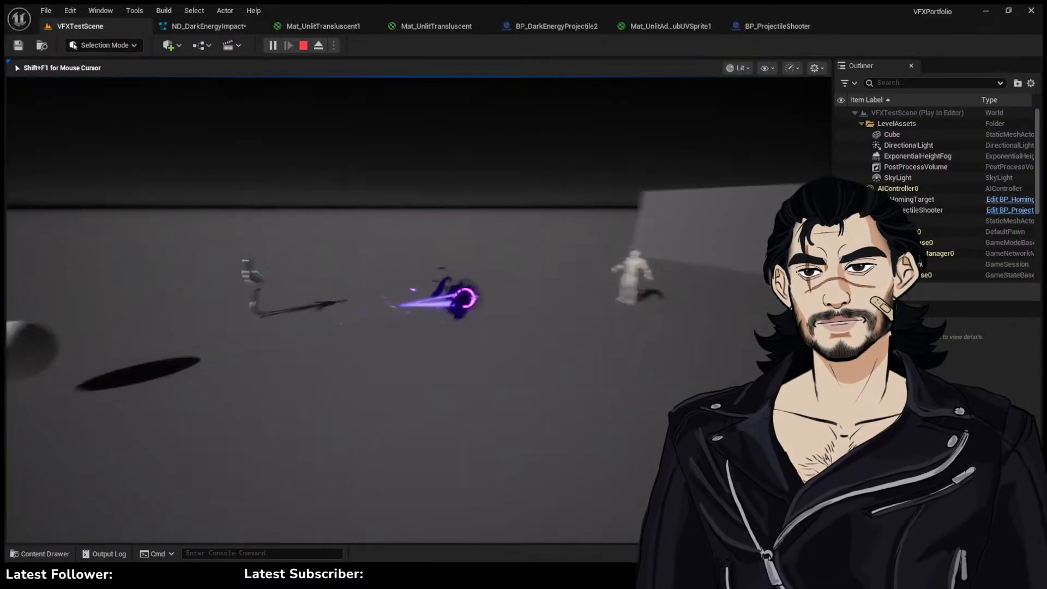
{"action": "key", "text": "w"}
{"action": "key", "text": "s"}
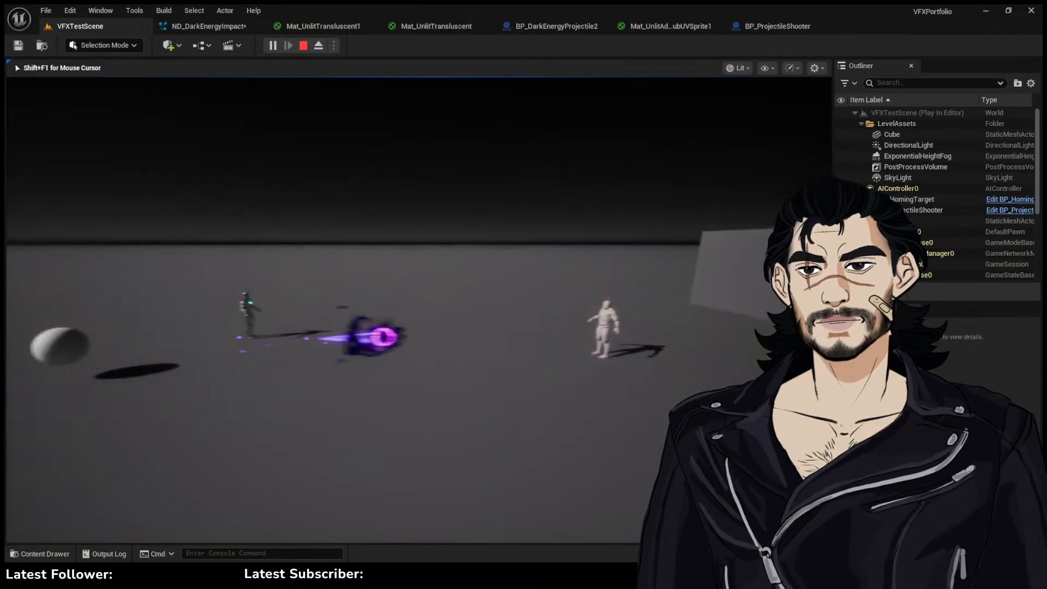
{"action": "key", "text": "w"}
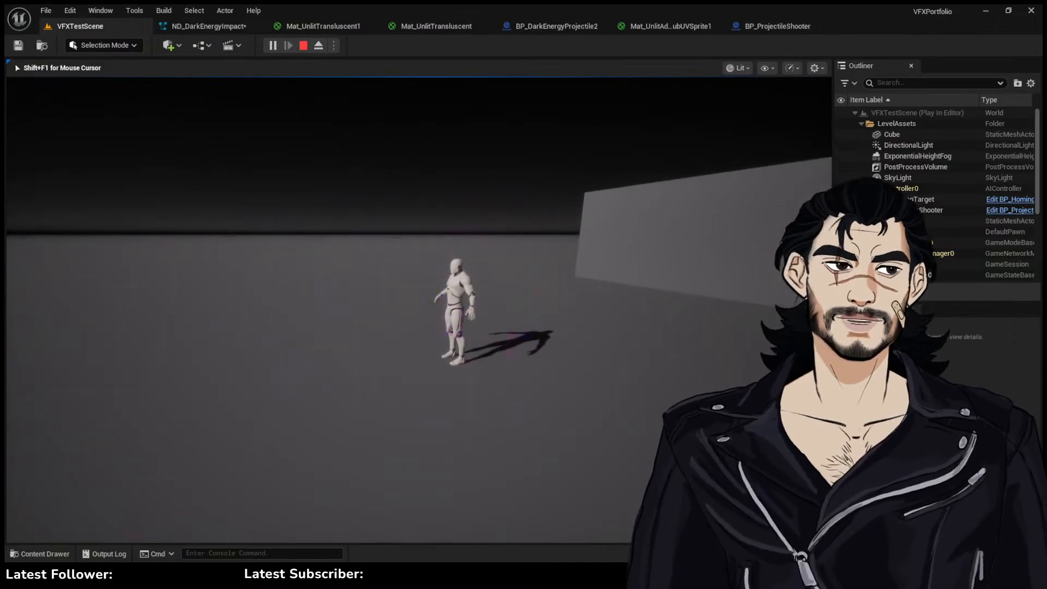
{"action": "key", "text": "shift+F1"}
Go through the open BP_ProjectileShooter and sub-UV material assets, return to ND_DarkEnergyImpact, and review its impact emitters and preview
{"action": "left_click", "coordinate": [742, 25]}
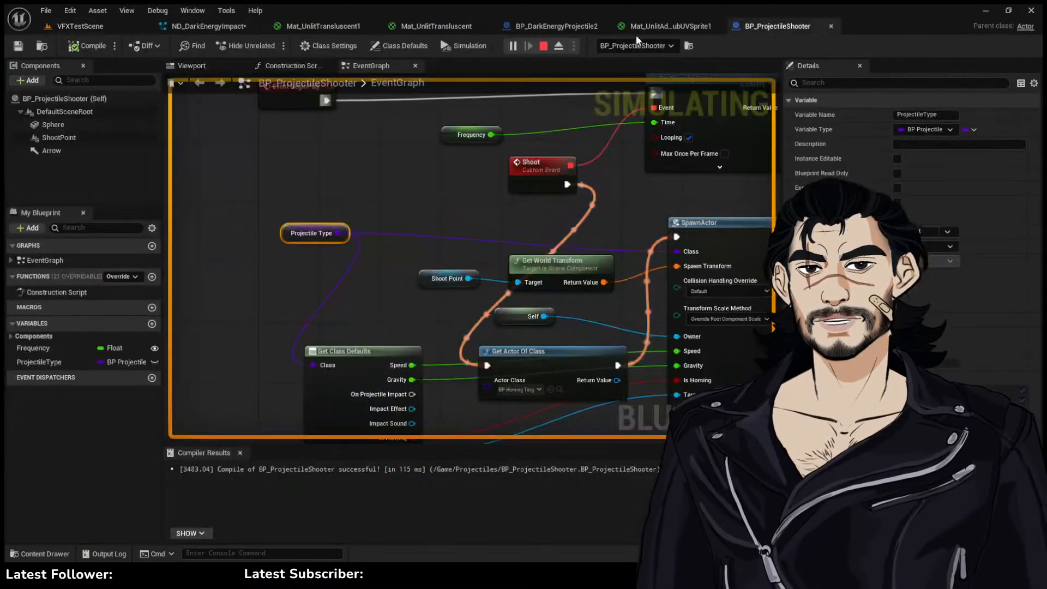
{"action": "left_click", "coordinate": [635, 27]}
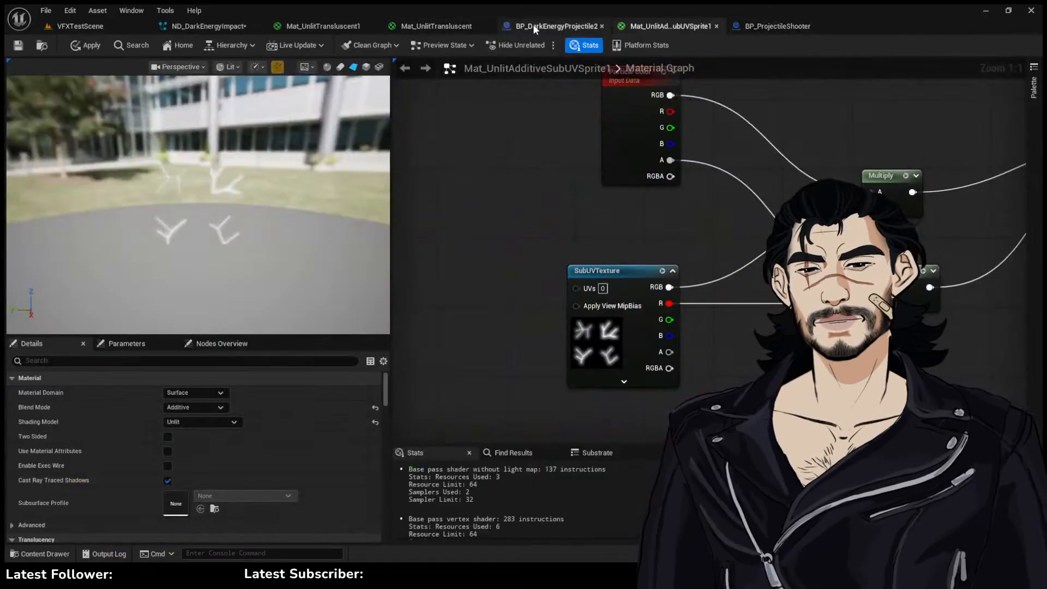
{"action": "left_click", "coordinate": [207, 26]}
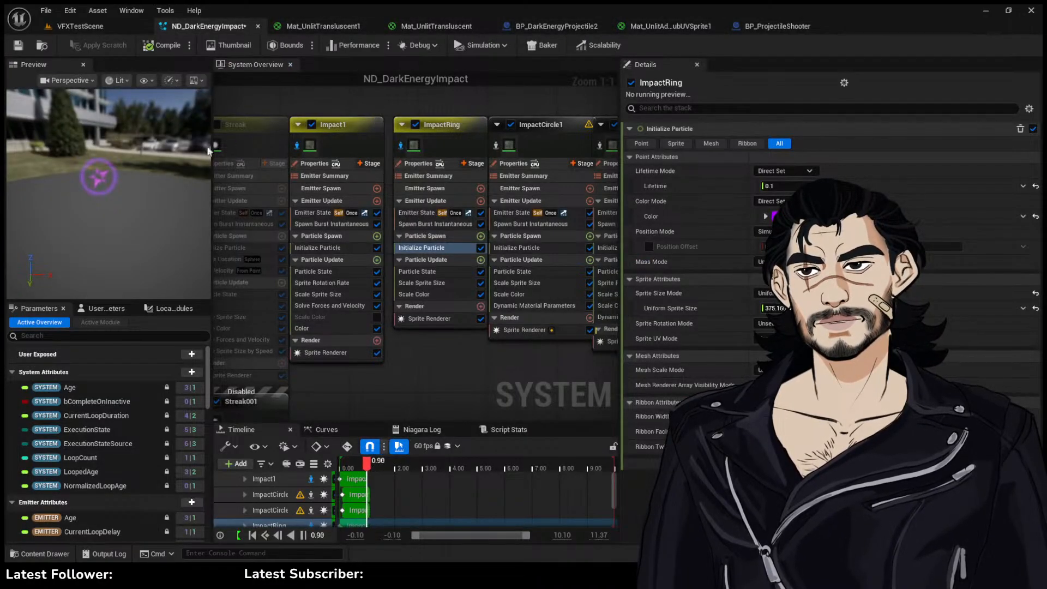
{"action": "mouse_move", "coordinate": [174, 164]}
{"action": "left_mouse_down"}
{"action": "mouse_move", "coordinate": [175, 201]}
{"action": "mouse_move", "coordinate": [191, 169]}
{"action": "left_mouse_up"}
{"action": "right_click_drag", "start_coordinate": [496, 355], "coordinate": [360, 351]}
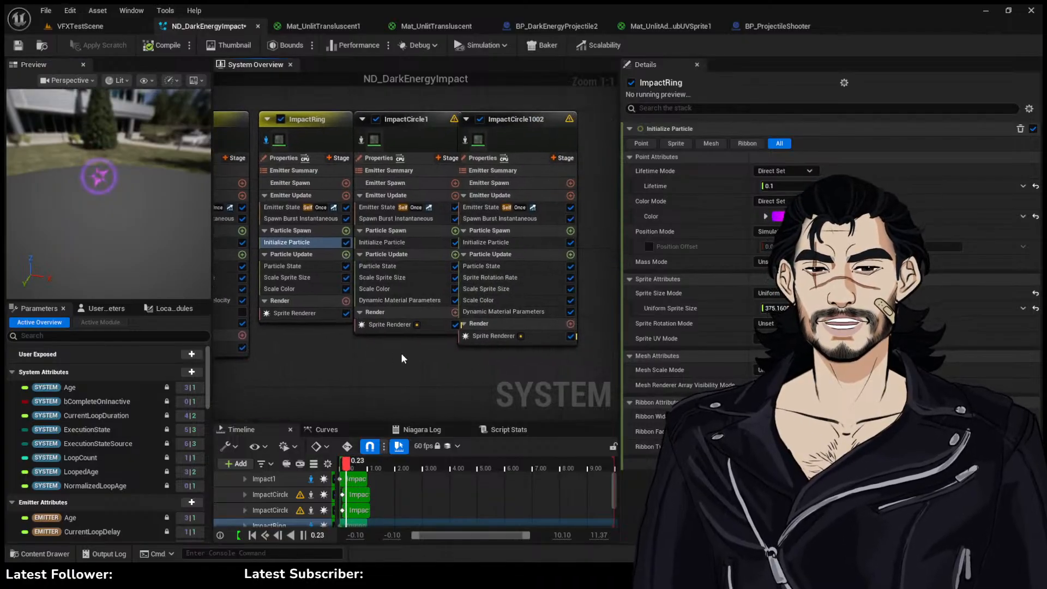
{"action": "right_click_drag", "start_coordinate": [416, 364], "coordinate": [468, 372]}
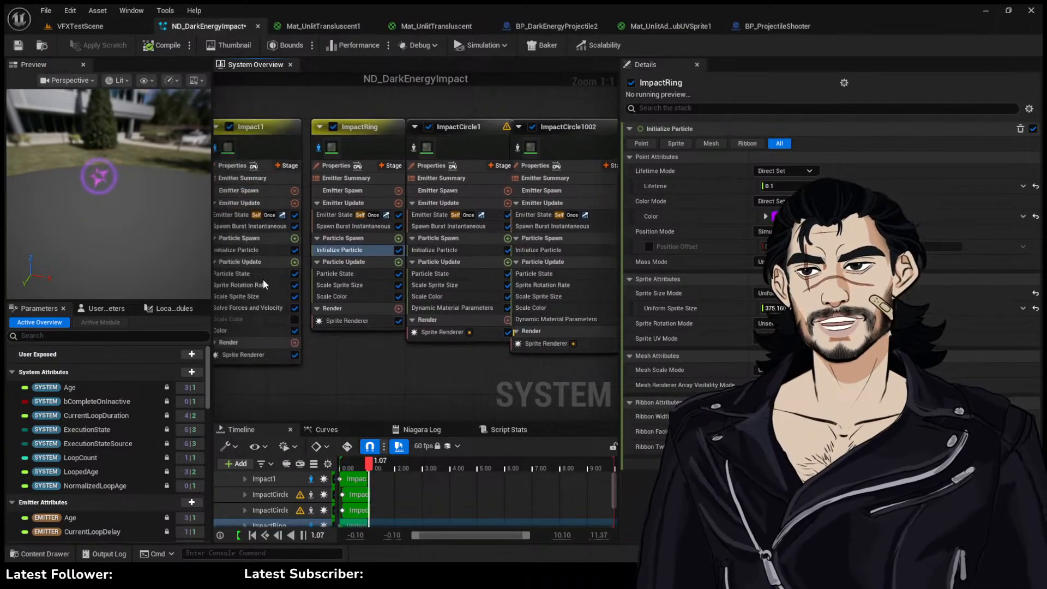
{"action": "left_click_drag", "start_coordinate": [131, 210], "coordinate": [75, 205]}
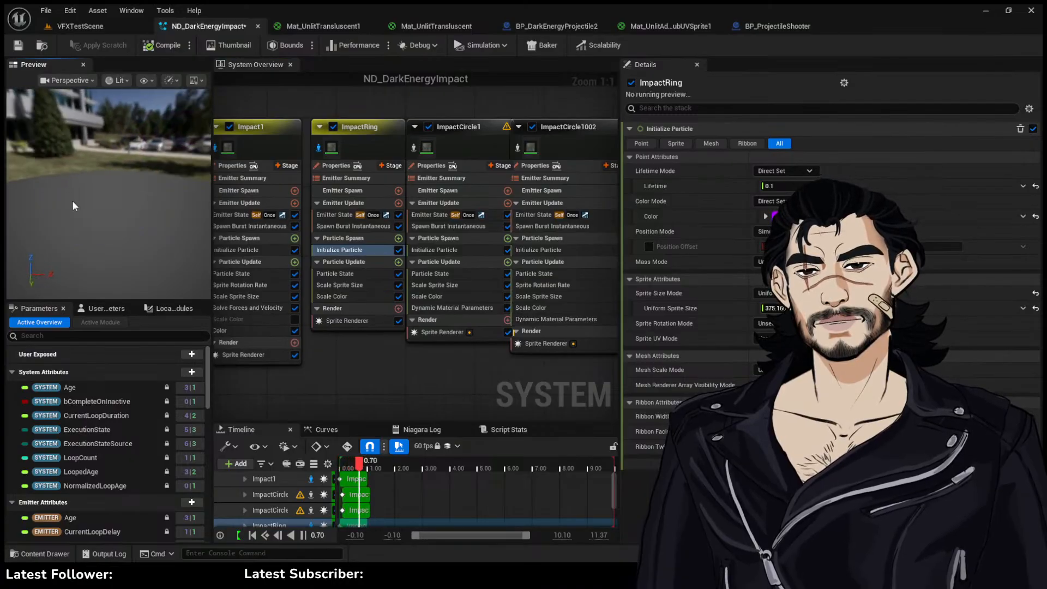
Clear the invalid Texture material parameter from the sprite renderers of the ImpactCircle1 and ImpactCircle1002 emitters
{"action": "right_click_drag", "start_coordinate": [472, 375], "coordinate": [411, 368]}
{"action": "left_click", "coordinate": [381, 325]}
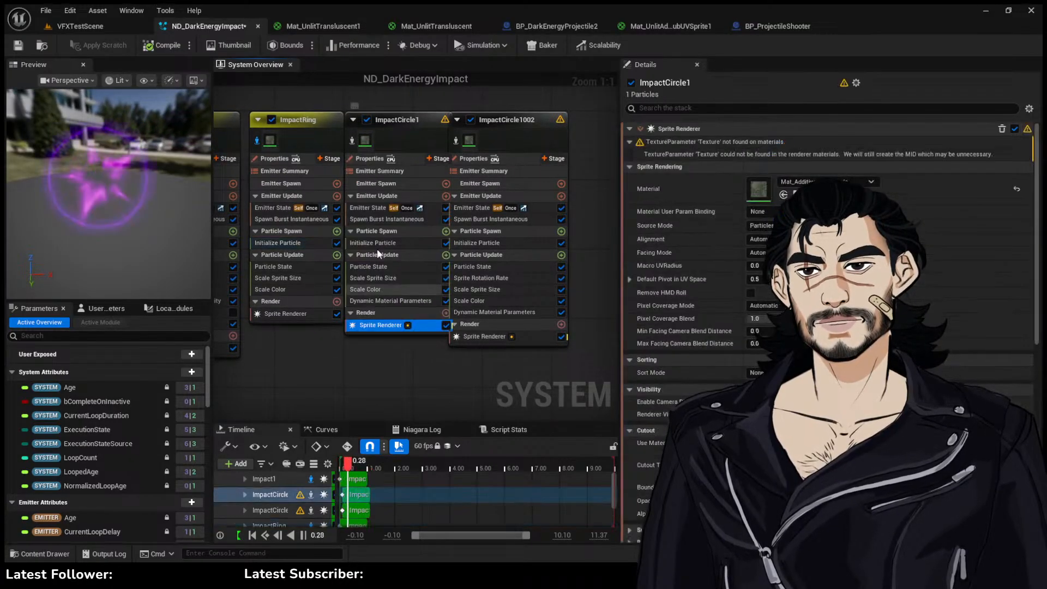
{"action": "scroll", "coordinate": [709, 273], "scroll_direction": "down", "scroll_amount": 15}
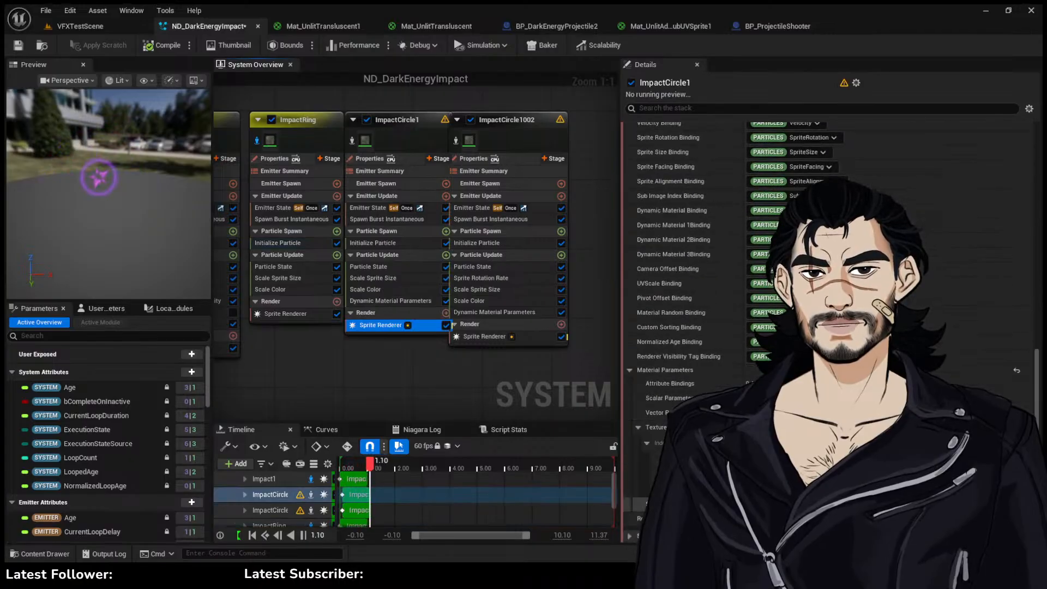
{"action": "left_click", "coordinate": [507, 336]}
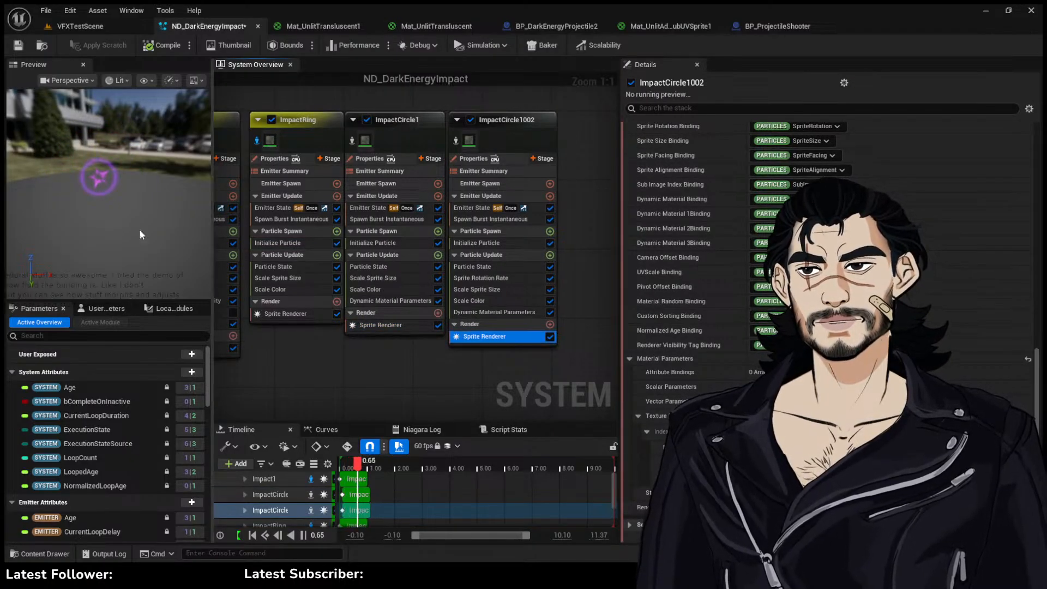
Check the impact effect in the preview and save the ND_DarkEnergyImpact system
{"action": "left_click_drag", "start_coordinate": [140, 234], "coordinate": [191, 242]}
{"action": "left_click_drag", "start_coordinate": [190, 201], "coordinate": [107, 200]}
{"action": "right_click_drag", "start_coordinate": [356, 349], "coordinate": [525, 361]}
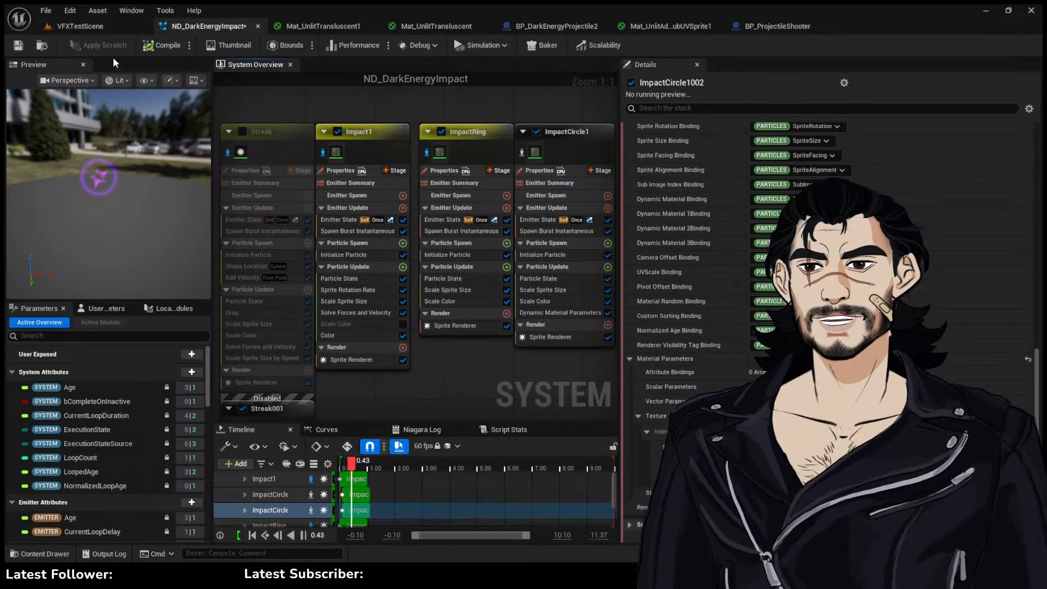
{"action": "left_click", "coordinate": [23, 47]}
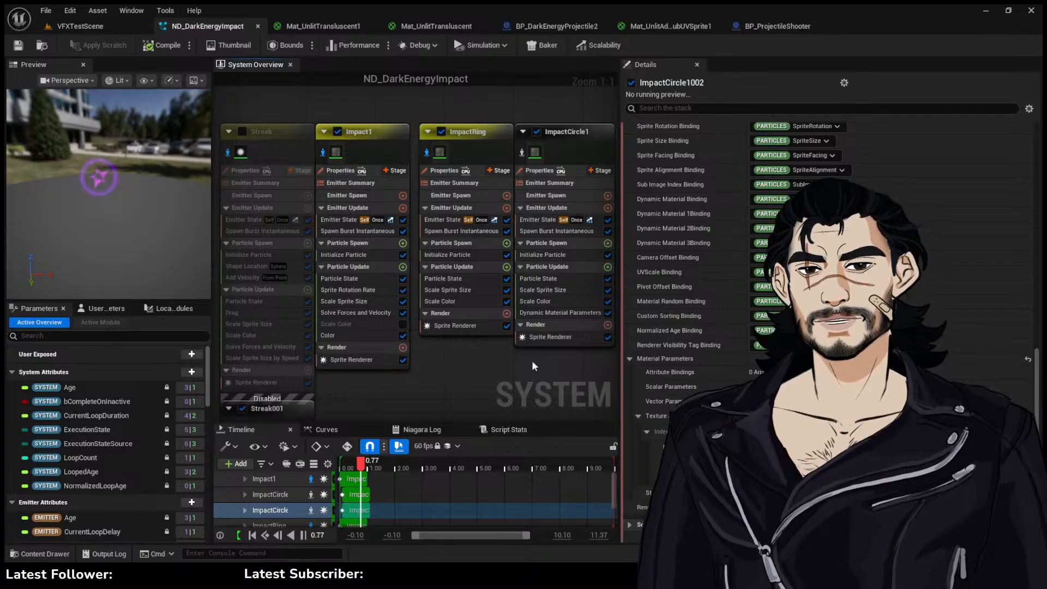
{"action": "right_click_drag", "start_coordinate": [533, 361], "coordinate": [560, 368]}
{"action": "right_click_drag", "start_coordinate": [458, 385], "coordinate": [510, 380]}
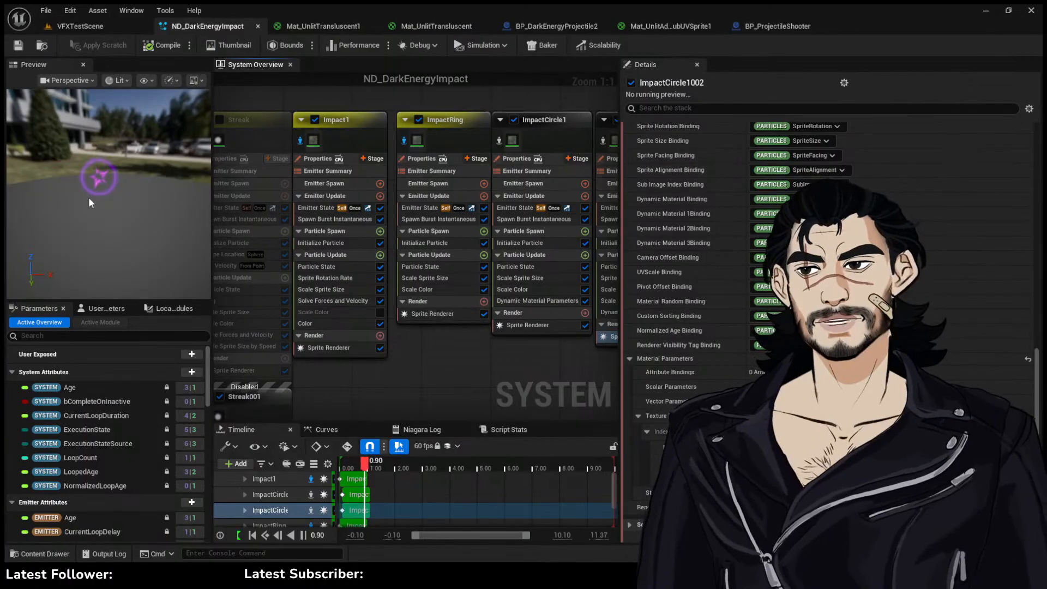
{"action": "left_click", "coordinate": [122, 28]}
{"action": "left_click", "coordinate": [211, 29]}
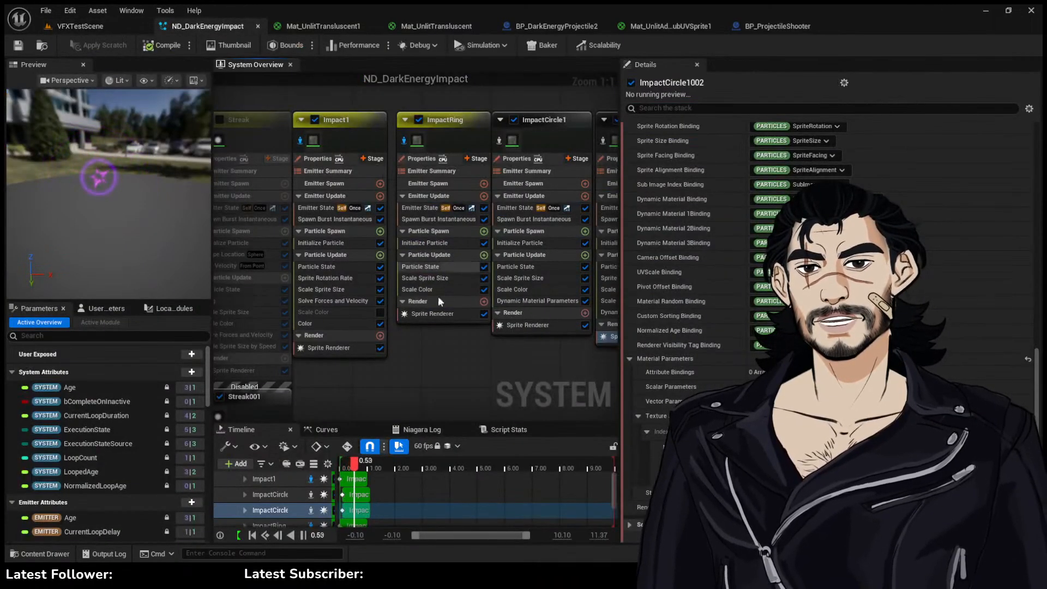
{"action": "right_click_drag", "start_coordinate": [518, 371], "coordinate": [449, 374]}
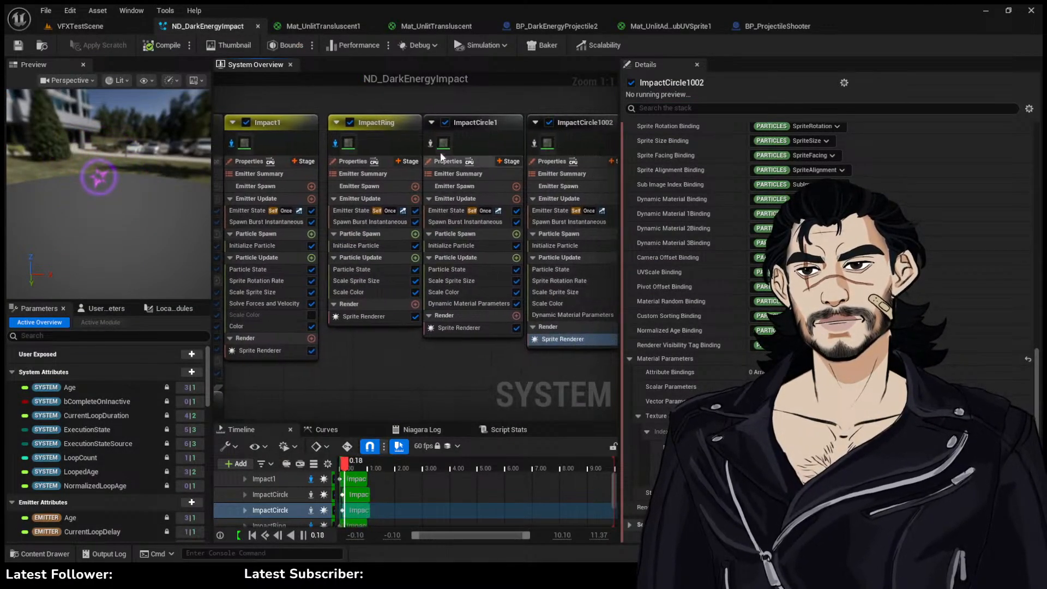
Isolate the ImpactCircle1 emitter in the ND_DarkEnergyImpact system and view the running VFXTestScene level
{"action": "left_click", "coordinate": [489, 182]}
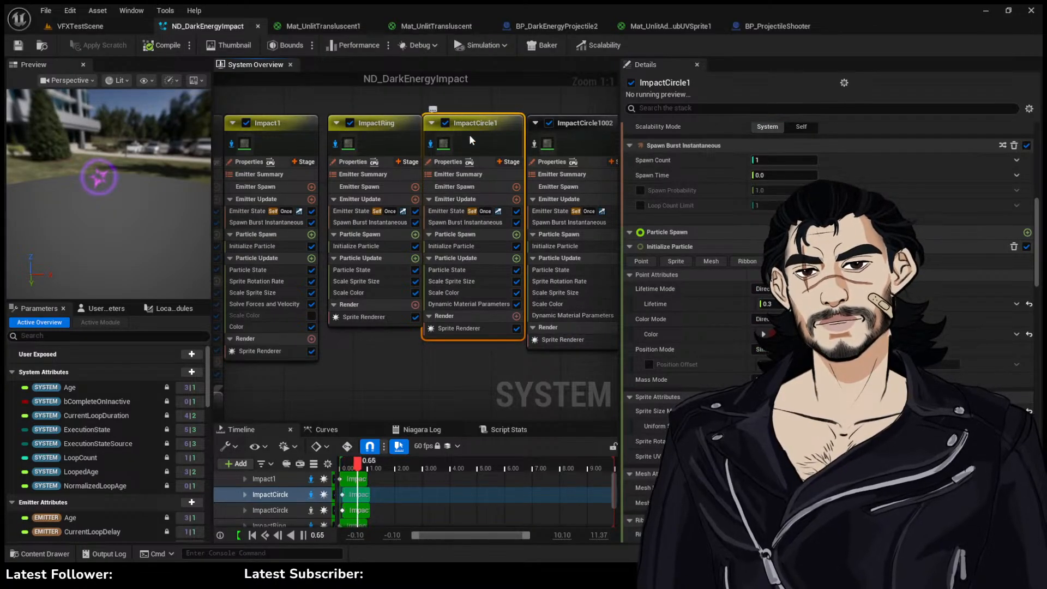
{"action": "right_click_drag", "start_coordinate": [502, 103], "coordinate": [502, 118]}
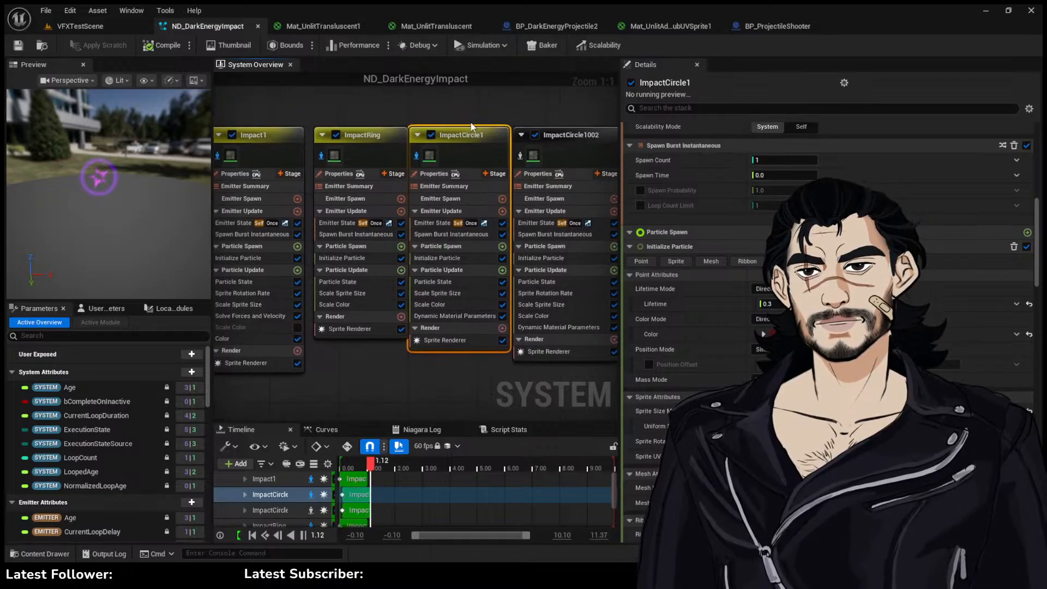
{"action": "left_click", "coordinate": [79, 26]}
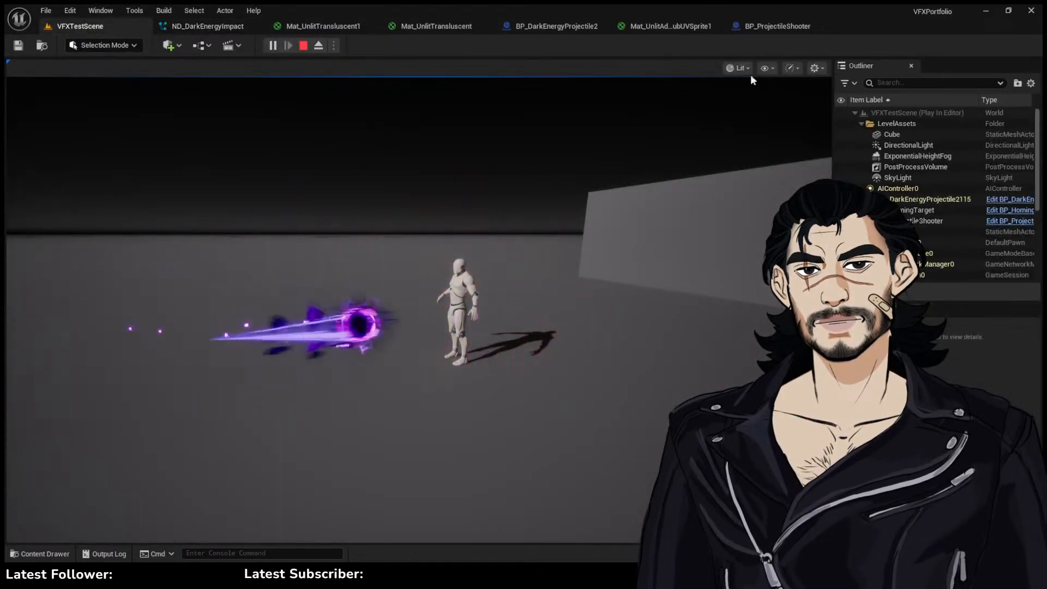
Go through the open projectile blueprints and unlit materials, and return to the ND_DarkEnergyImpact system
{"action": "left_click", "coordinate": [759, 27]}
{"action": "left_click", "coordinate": [534, 27]}
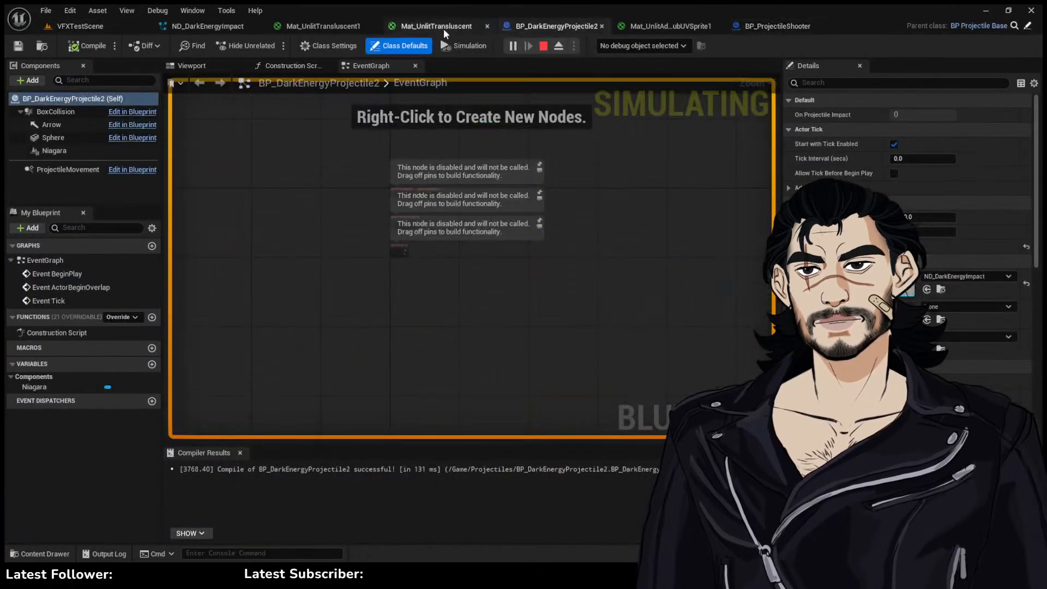
{"action": "left_click", "coordinate": [444, 28]}
{"action": "left_click", "coordinate": [320, 28]}
{"action": "left_click", "coordinate": [644, 25]}
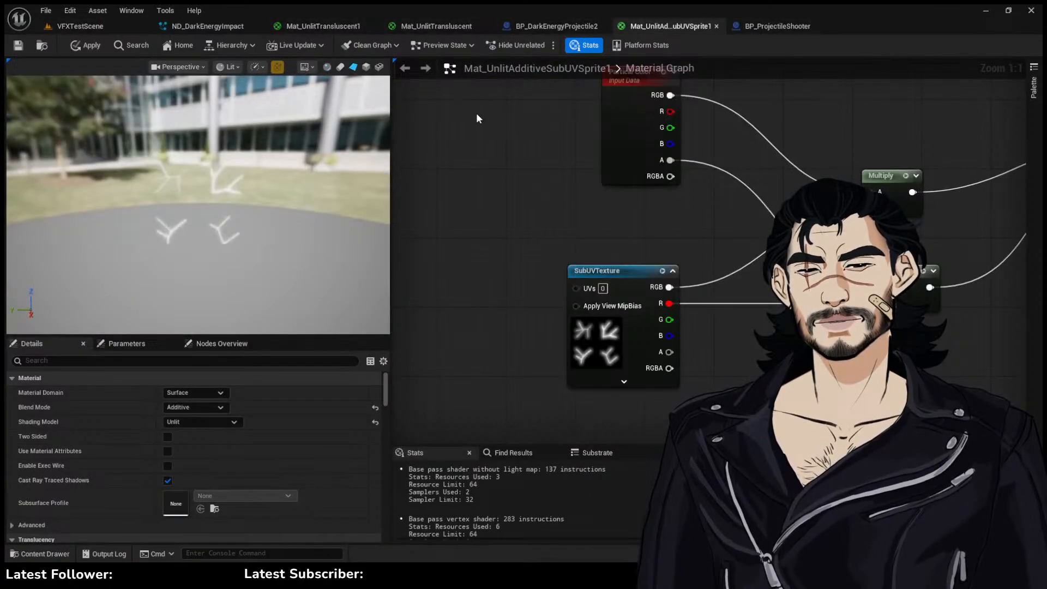
{"action": "left_click", "coordinate": [215, 28]}
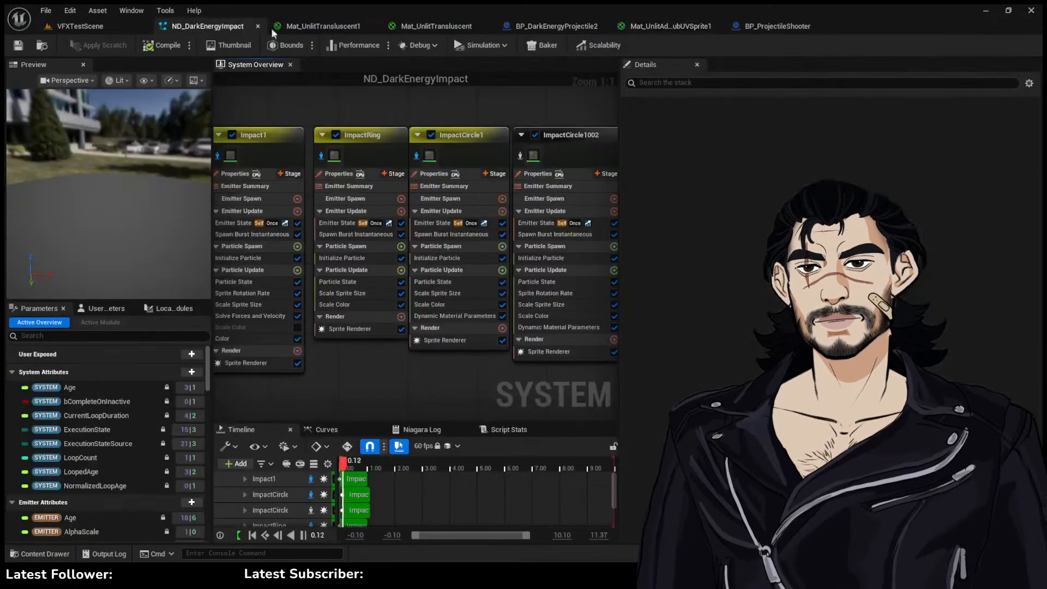
{"action": "left_click", "coordinate": [299, 27]}
{"action": "left_click", "coordinate": [229, 27]}
Change the Initialize Particle color of the ImpactCircle1 emitter to dark purple
{"action": "left_click", "coordinate": [454, 342]}
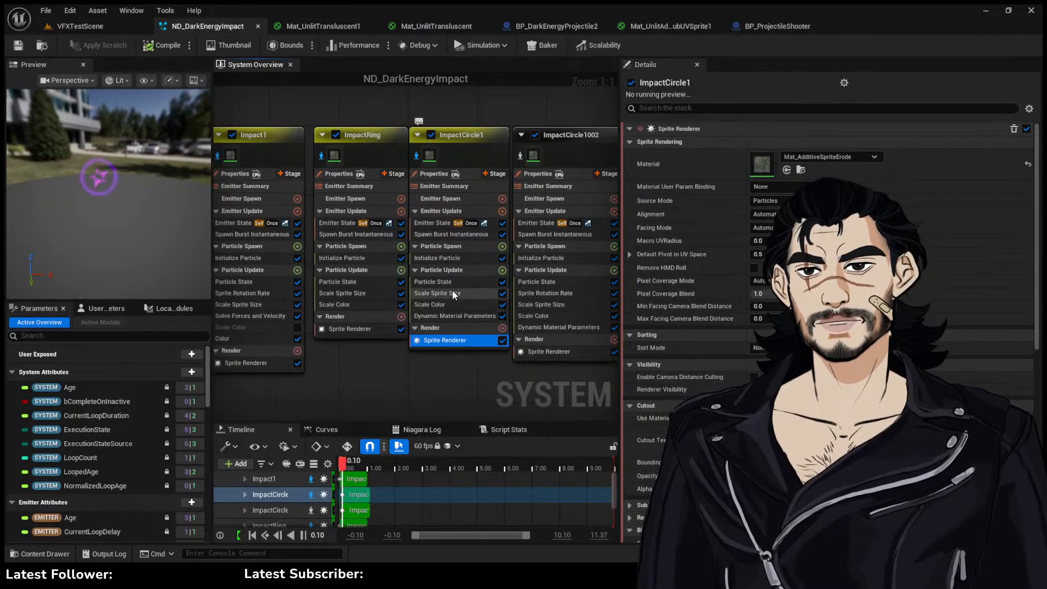
{"action": "left_click", "coordinate": [460, 257]}
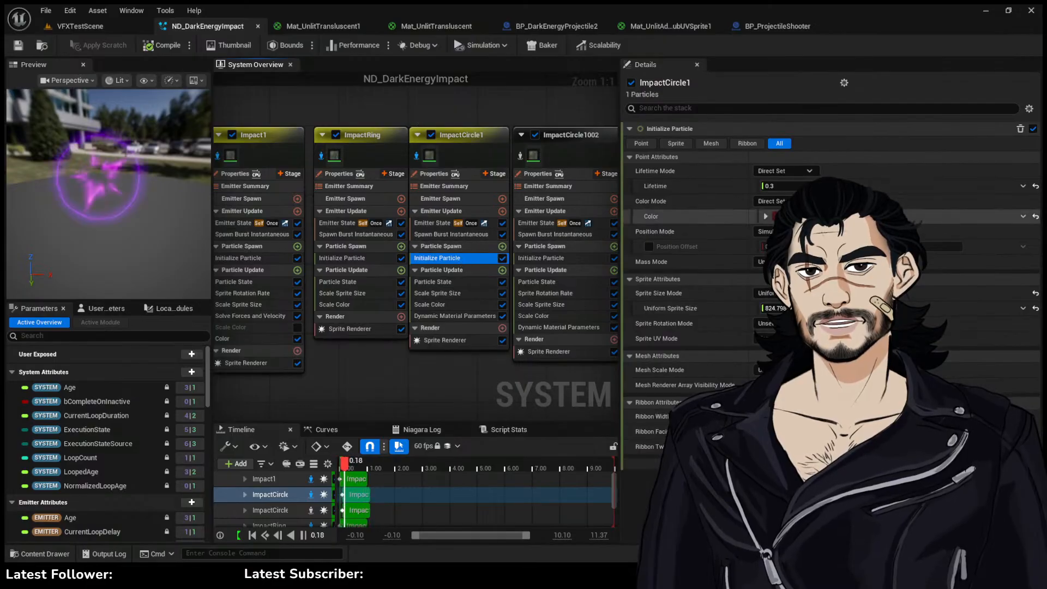
{"action": "left_click", "coordinate": [785, 216]}
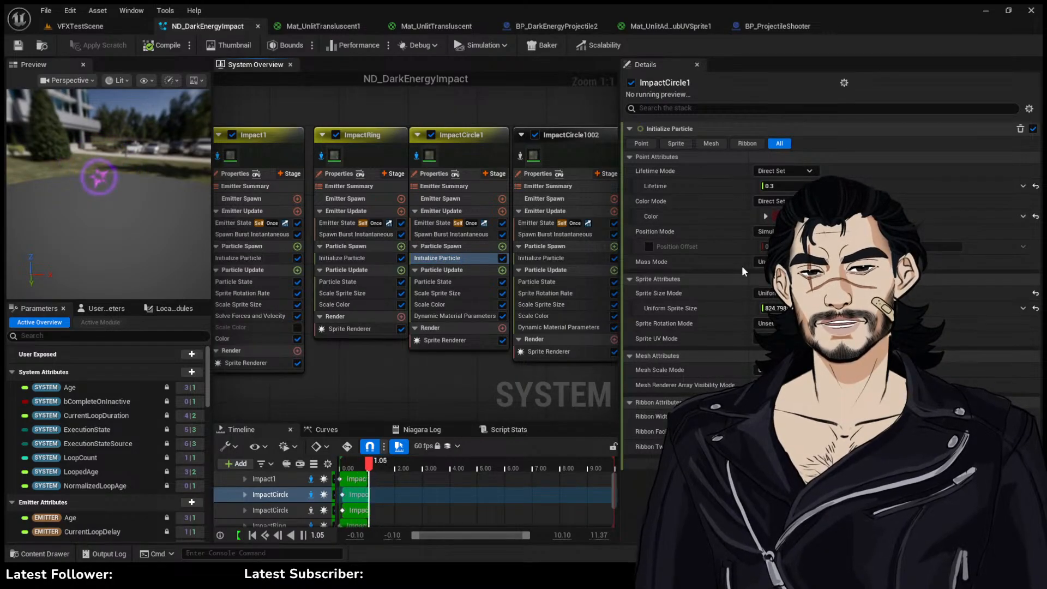
{"action": "left_click_drag", "start_coordinate": [666, 291], "coordinate": [635, 241]}
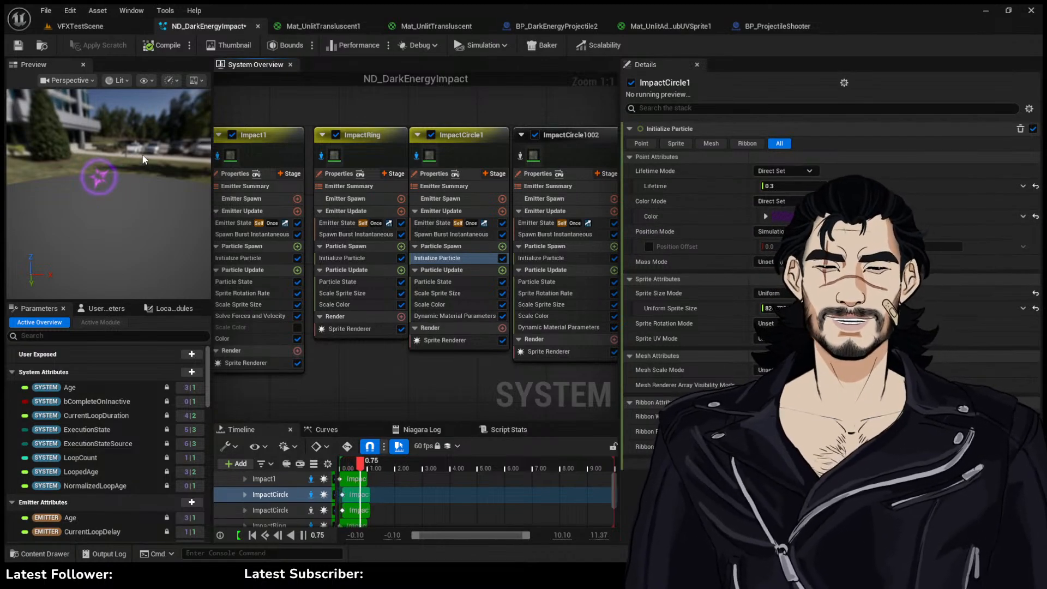
Check the recolored impact in the preview and the running level, and glance at Mat_UnlitTransluscent1
{"action": "left_click_drag", "start_coordinate": [146, 160], "coordinate": [98, 163]}
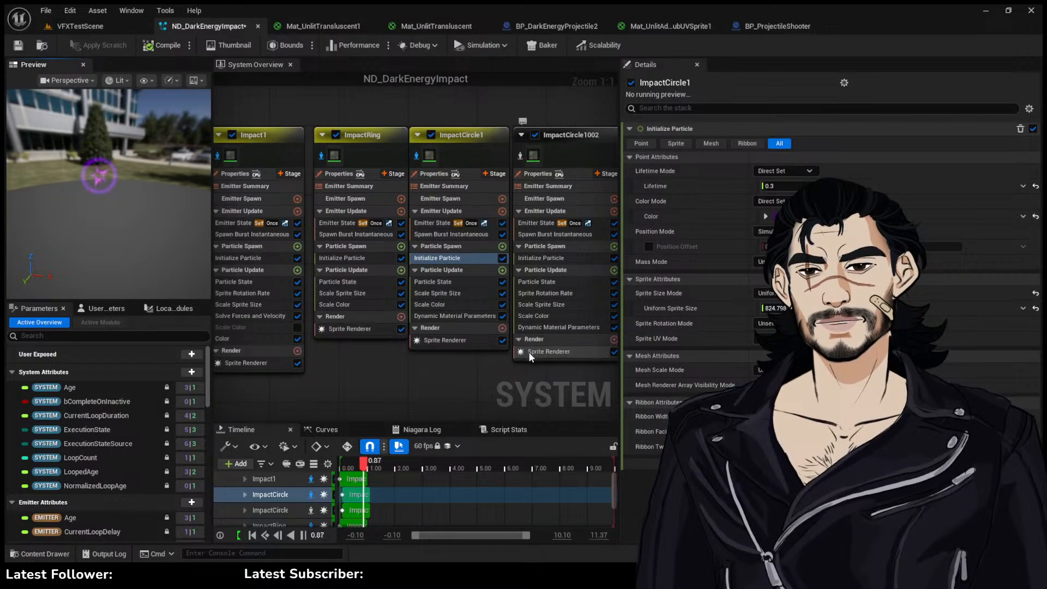
{"action": "left_click_drag", "start_coordinate": [125, 202], "coordinate": [192, 197]}
{"action": "left_click", "coordinate": [106, 25]}
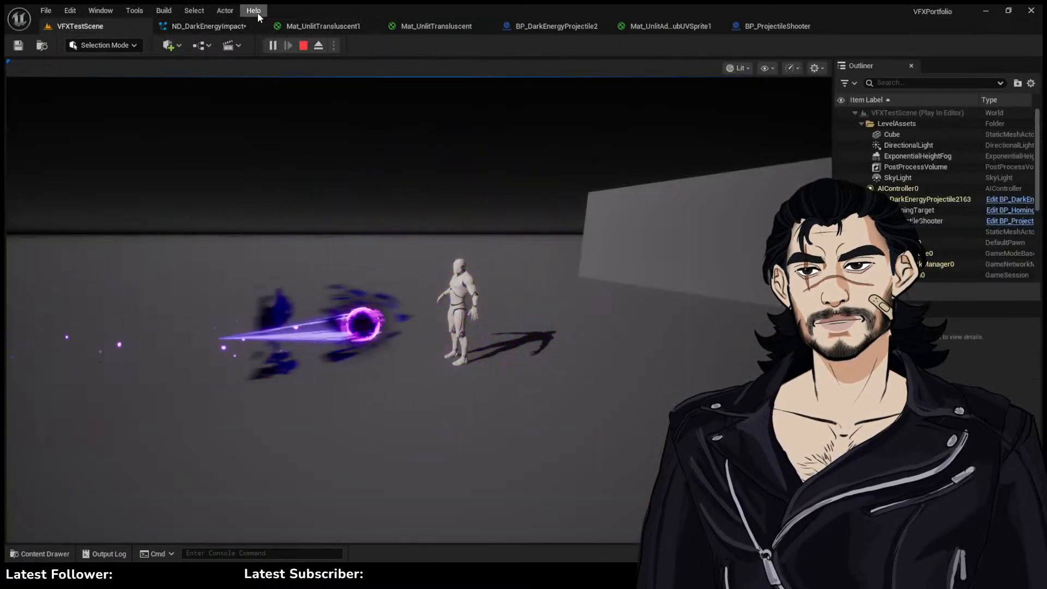
{"action": "left_click", "coordinate": [241, 25]}
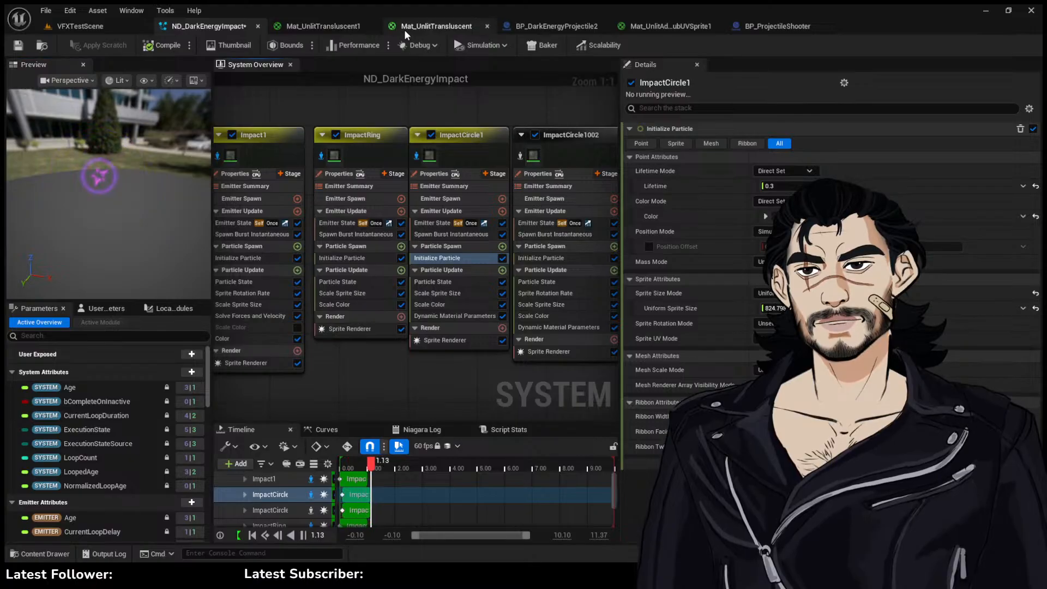
{"action": "left_click", "coordinate": [335, 26]}
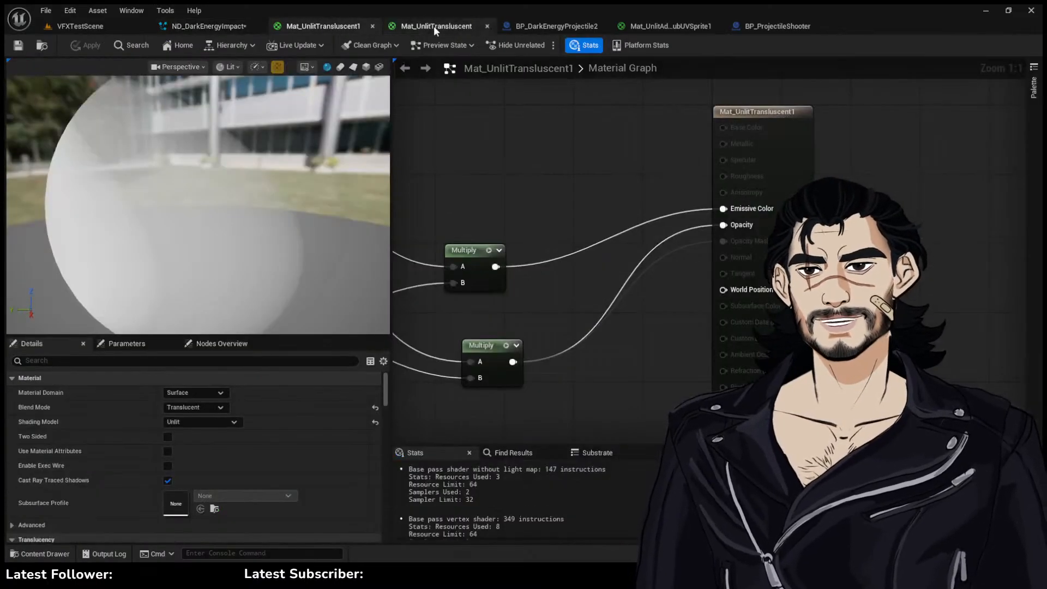
{"action": "left_click", "coordinate": [207, 26]}
Isolate the ImpactCircle1002 emitter and set its Emitter State loop delay to 0.0
{"action": "right_click_drag", "start_coordinate": [558, 140], "coordinate": [471, 133]}
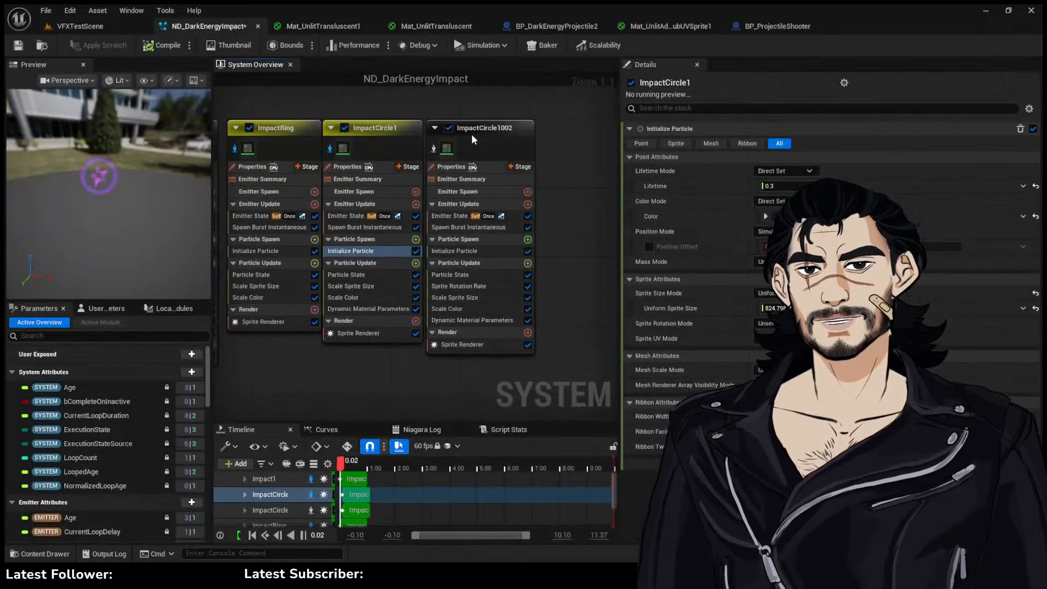
{"action": "left_click", "coordinate": [471, 133]}
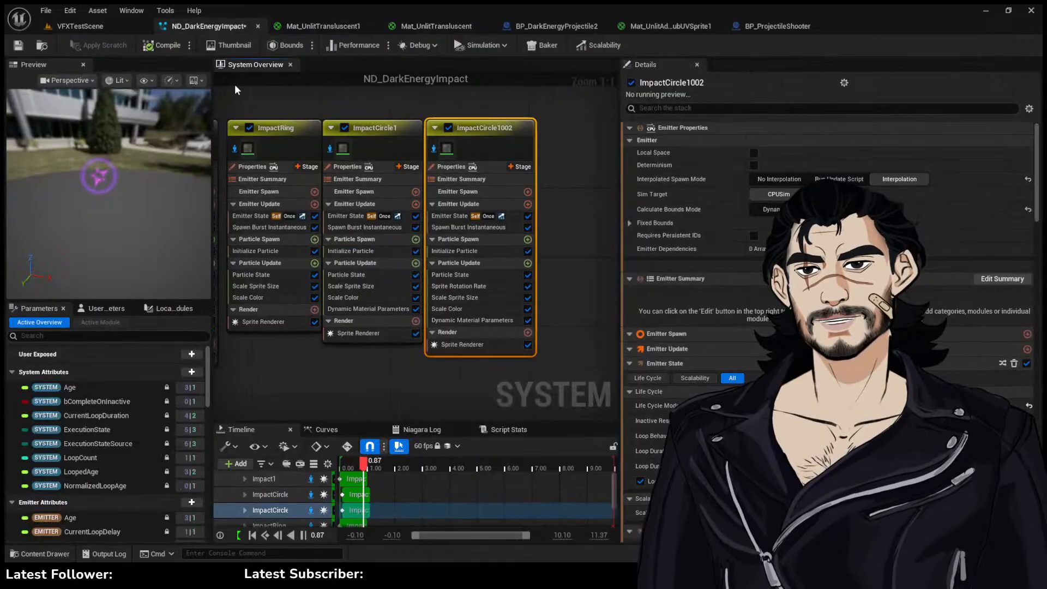
{"action": "left_click", "coordinate": [112, 26]}
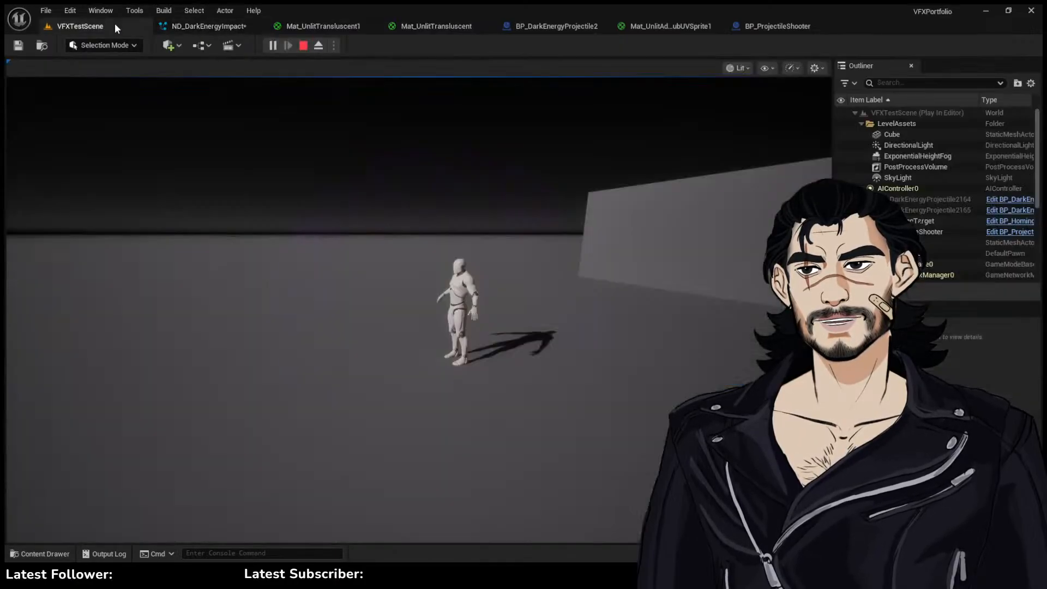
{"action": "left_click", "coordinate": [245, 26]}
{"action": "left_click", "coordinate": [469, 215]}
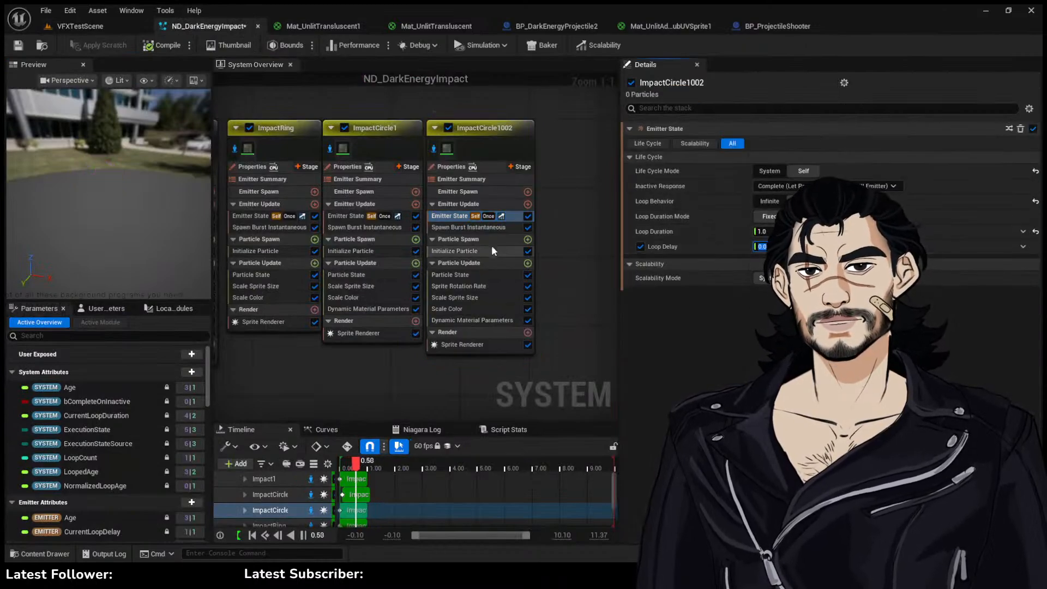
Delete the ImpactCircle1002 and Streak001 emitters from the ND_DarkEnergyImpact system
{"action": "left_click", "coordinate": [493, 157]}
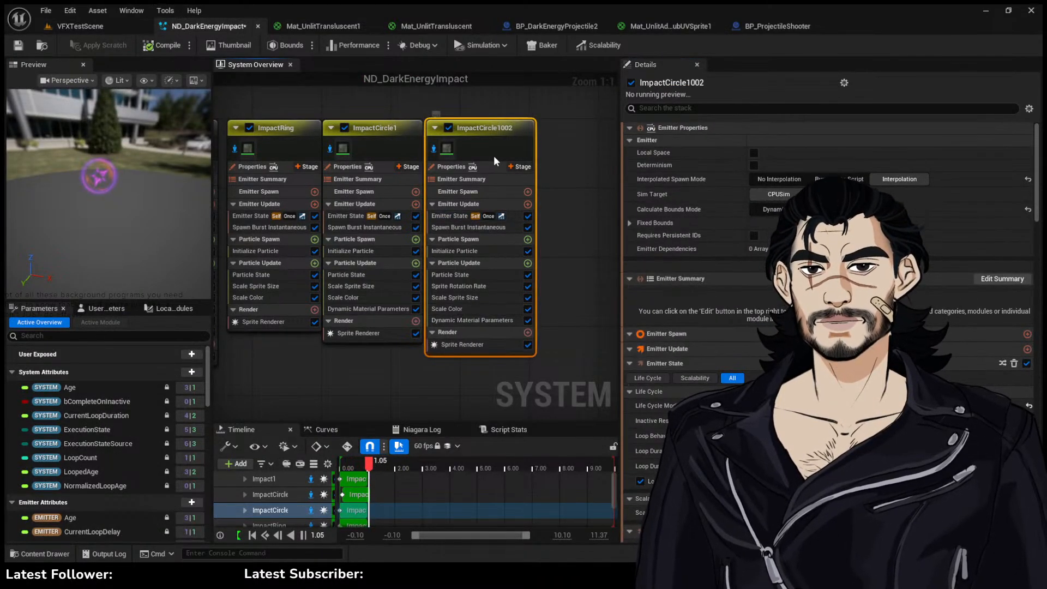
{"action": "key", "text": "Delete"}
{"action": "right_click_drag", "start_coordinate": [256, 234], "coordinate": [612, 151]}
{"action": "left_click", "coordinate": [441, 336]}
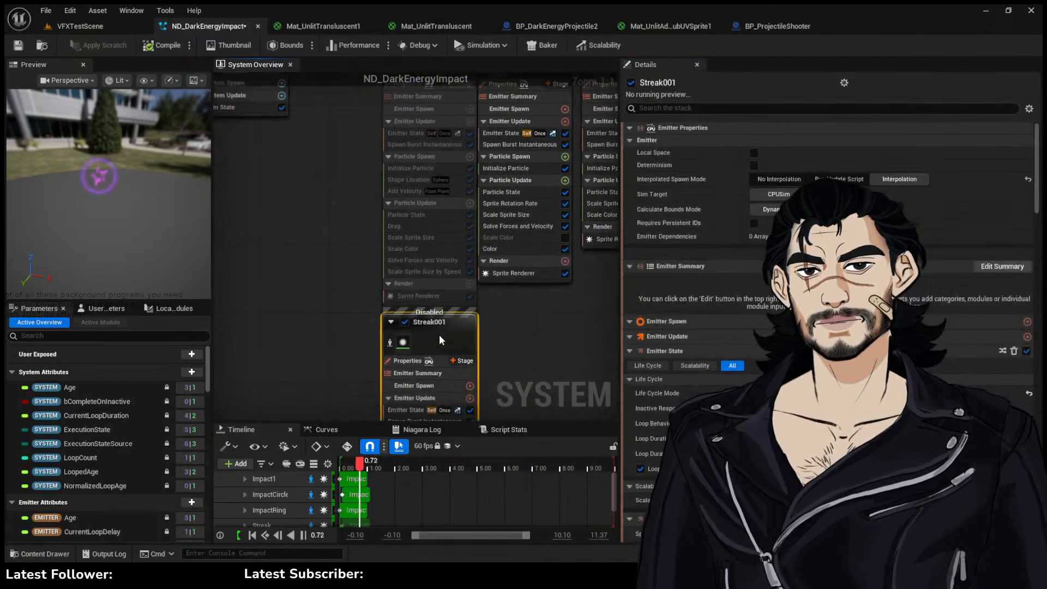
{"action": "key", "text": "Delete"}
{"action": "right_click_drag", "start_coordinate": [425, 149], "coordinate": [268, 214]}
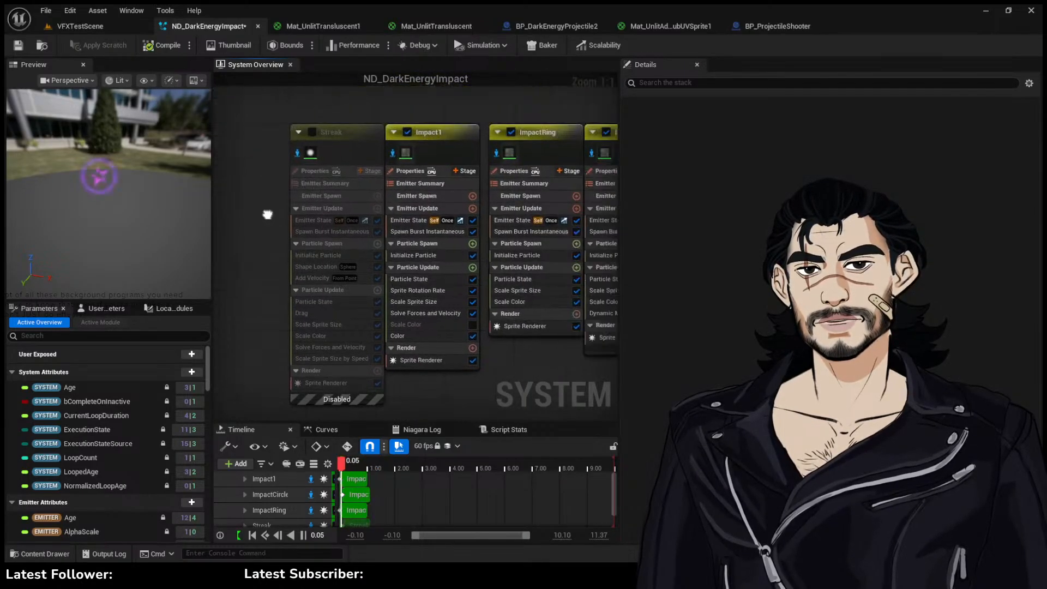
Watch the projectile and impact in the running VFXTestScene level, and go through the open blueprint and material assets
{"action": "left_click", "coordinate": [79, 26]}
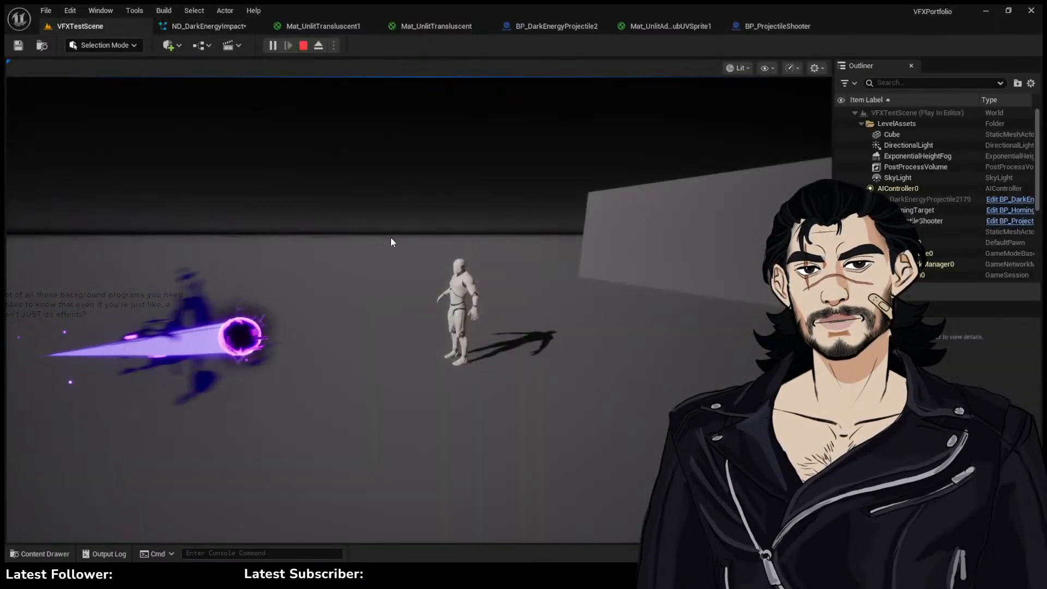
{"action": "left_click", "coordinate": [454, 277]}
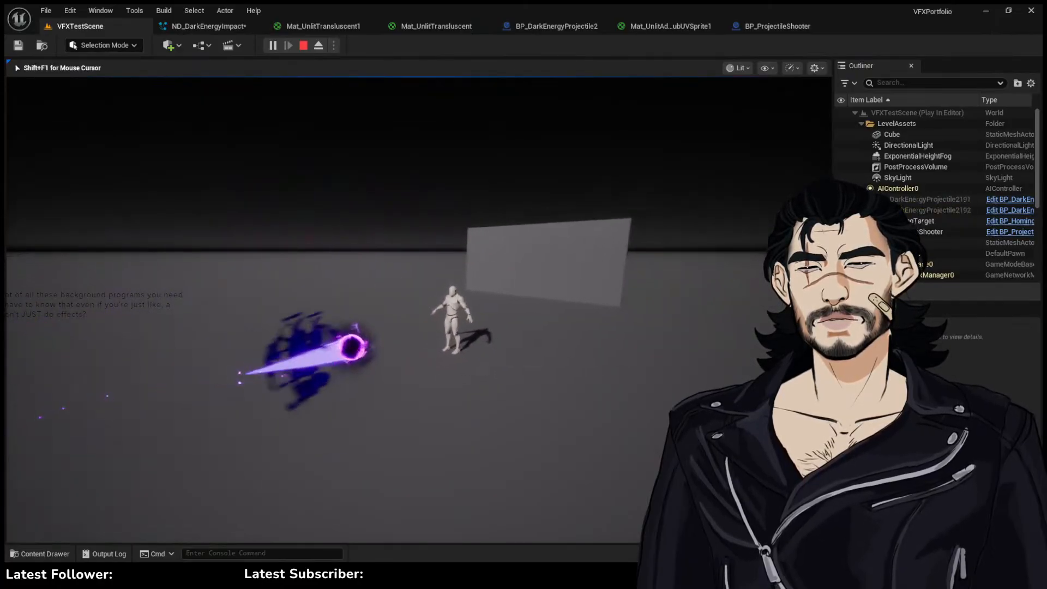
{"action": "key", "text": "shift+F1"}
{"action": "left_click", "coordinate": [777, 27]}
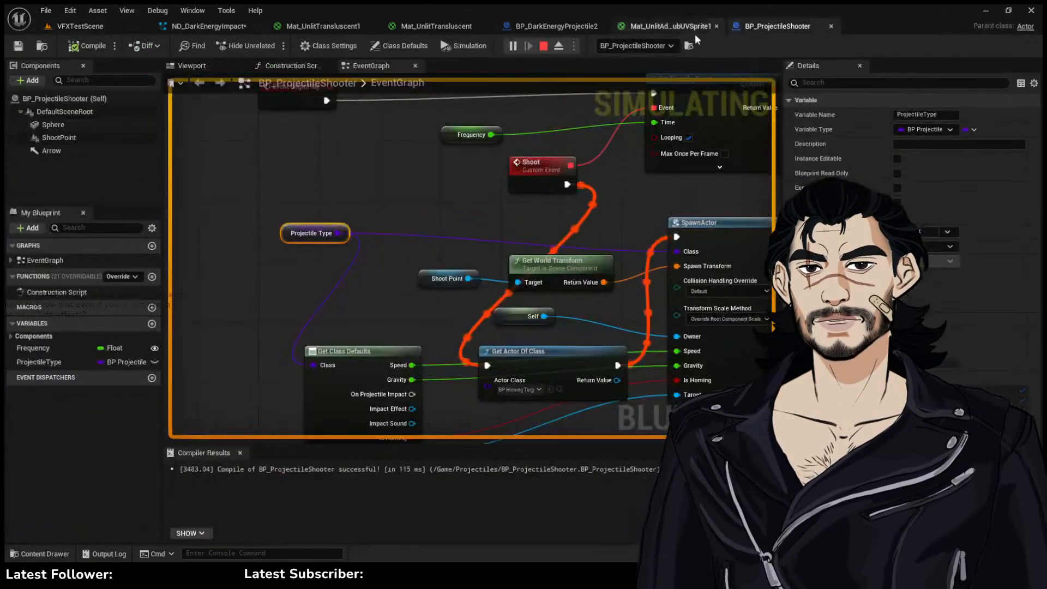
{"action": "left_click", "coordinate": [655, 27]}
{"action": "left_click", "coordinate": [536, 27]}
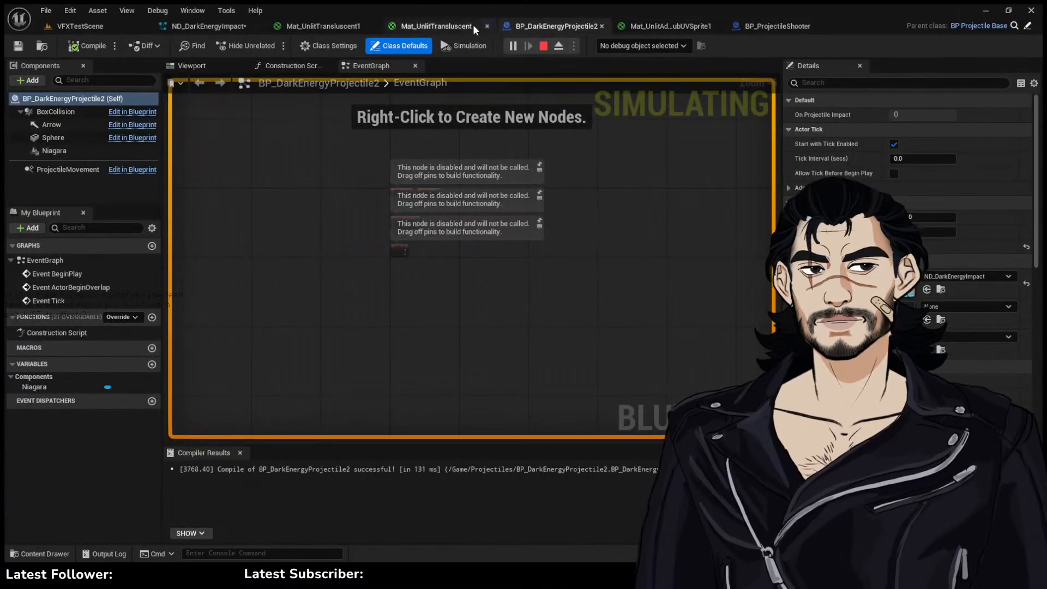
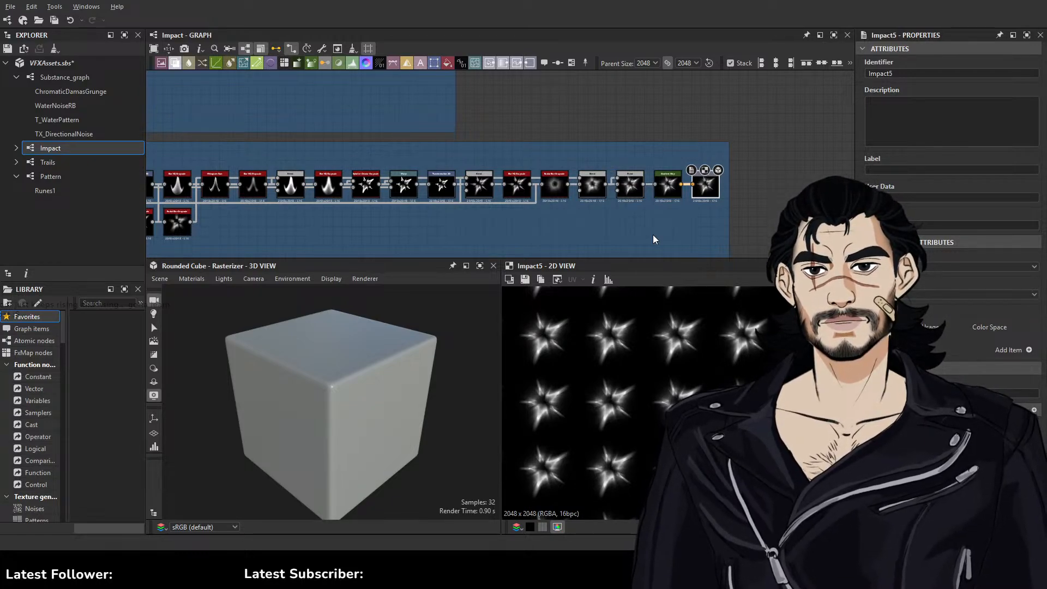
Switch to Substance Designer and examine the Impact5 node chain in the Impact graph from its noise inputs to its output
{"action": "mouse_move", "coordinate": [584, 149]}
{"action": "middle_mouse_down"}
{"action": "mouse_move", "coordinate": [687, 154]}
{"action": "mouse_move", "coordinate": [659, 126]}
{"action": "middle_mouse_up"}
{"action": "middle_click_drag", "start_coordinate": [577, 131], "coordinate": [747, 167]}
{"action": "middle_click_drag", "start_coordinate": [423, 140], "coordinate": [495, 121]}
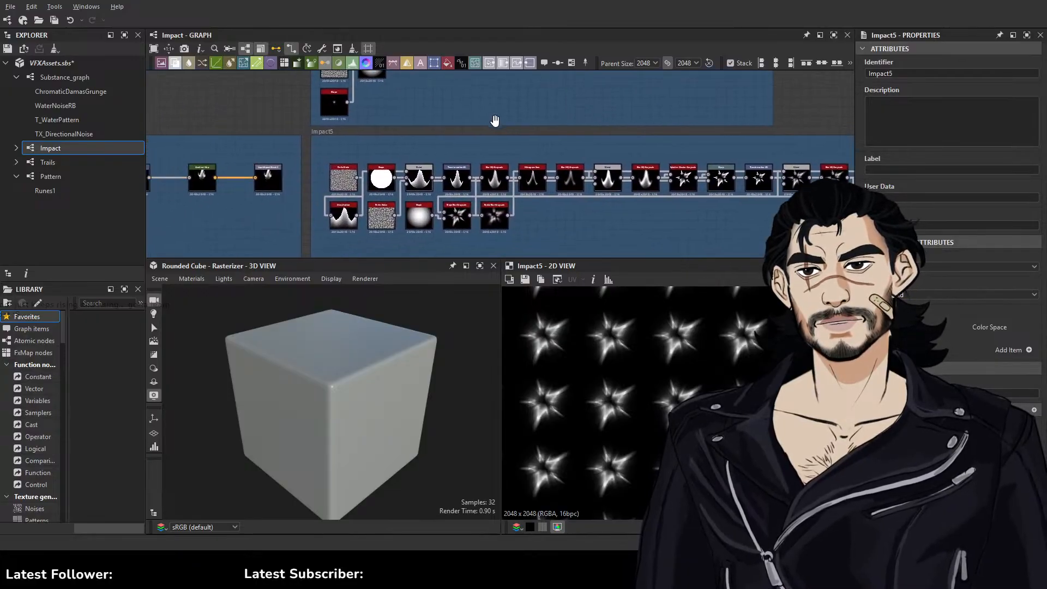
{"action": "middle_click_drag", "start_coordinate": [396, 154], "coordinate": [409, 131]}
{"action": "scroll", "coordinate": [399, 160], "scroll_direction": "up", "scroll_amount": 2}
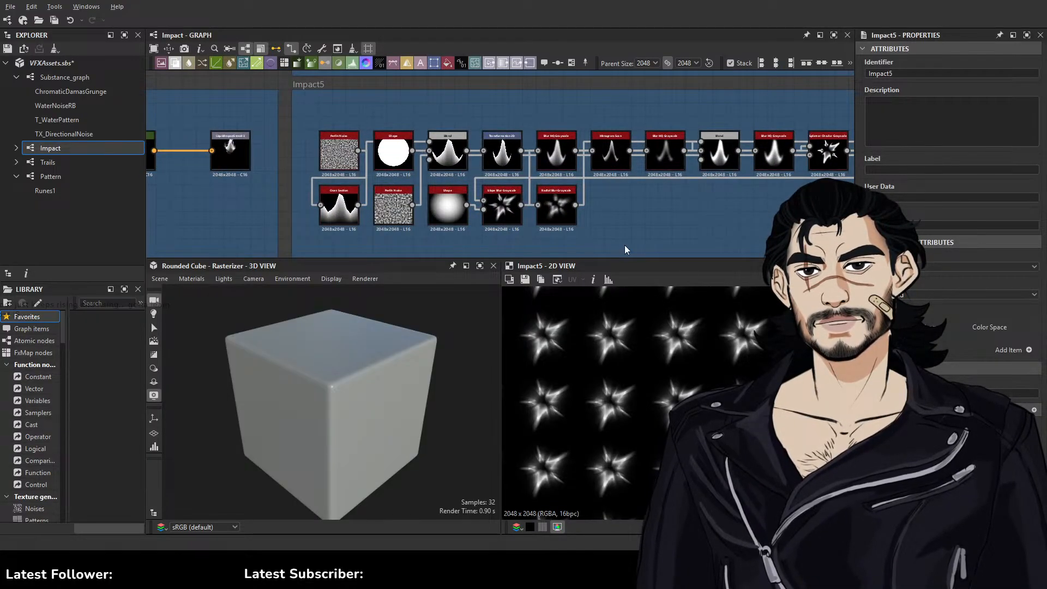
{"action": "middle_click_drag", "start_coordinate": [678, 225], "coordinate": [484, 220]}
{"action": "middle_click_drag", "start_coordinate": [705, 194], "coordinate": [305, 210]}
{"action": "mouse_move", "coordinate": [601, 179]}
{"action": "middle_mouse_down"}
{"action": "mouse_move", "coordinate": [515, 182]}
{"action": "mouse_move", "coordinate": [531, 182]}
{"action": "middle_mouse_up"}
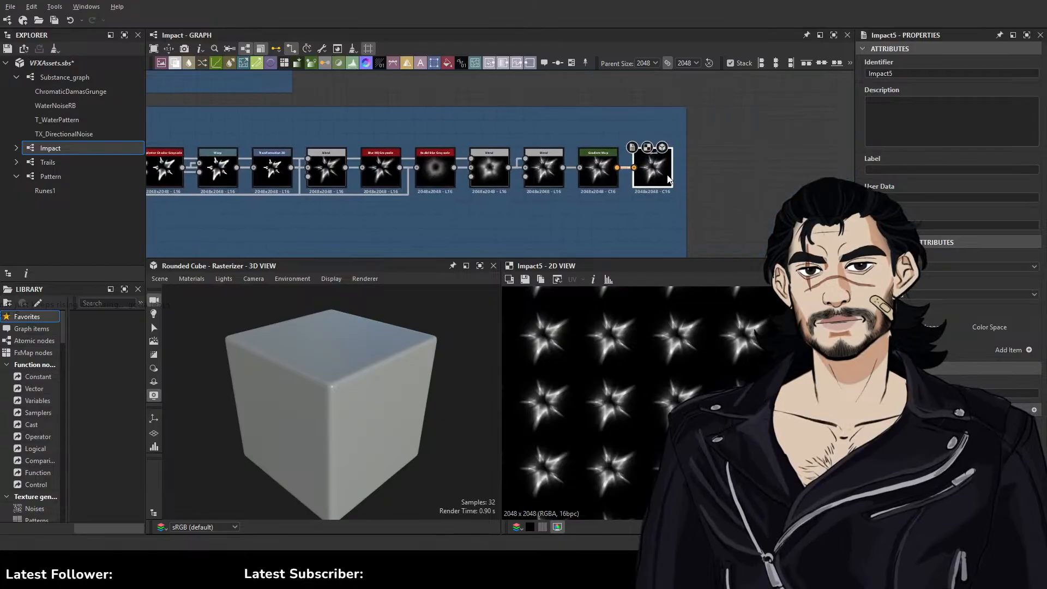
{"action": "middle_click_drag", "start_coordinate": [208, 180], "coordinate": [849, 156]}
Try a section coordinate of 0.63 on the Impact5 chain's Cross Section node, and restore 0.75
{"action": "left_click", "coordinate": [320, 147]}
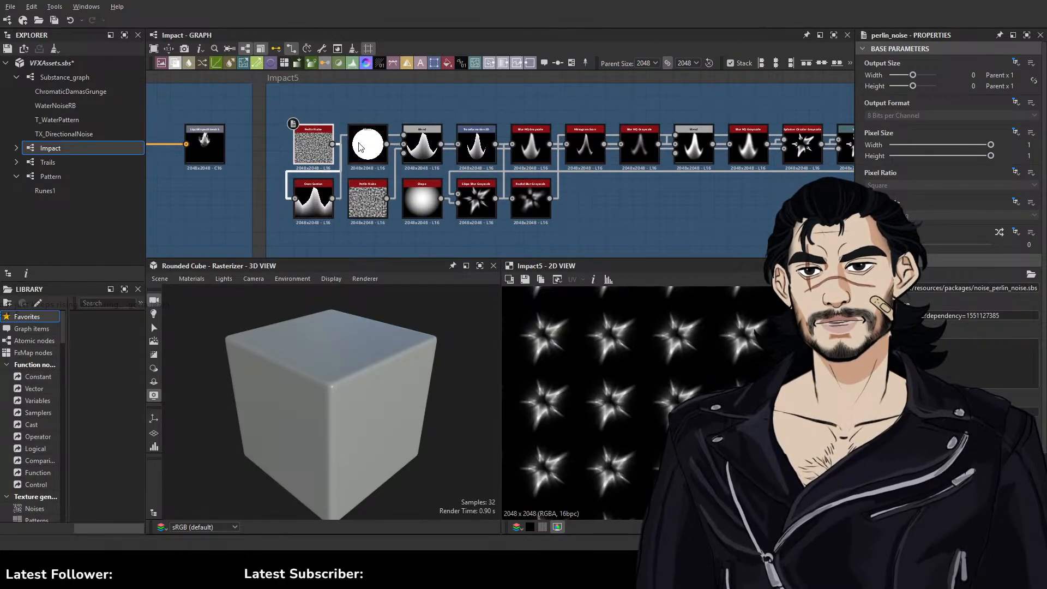
{"action": "left_click", "coordinate": [315, 200]}
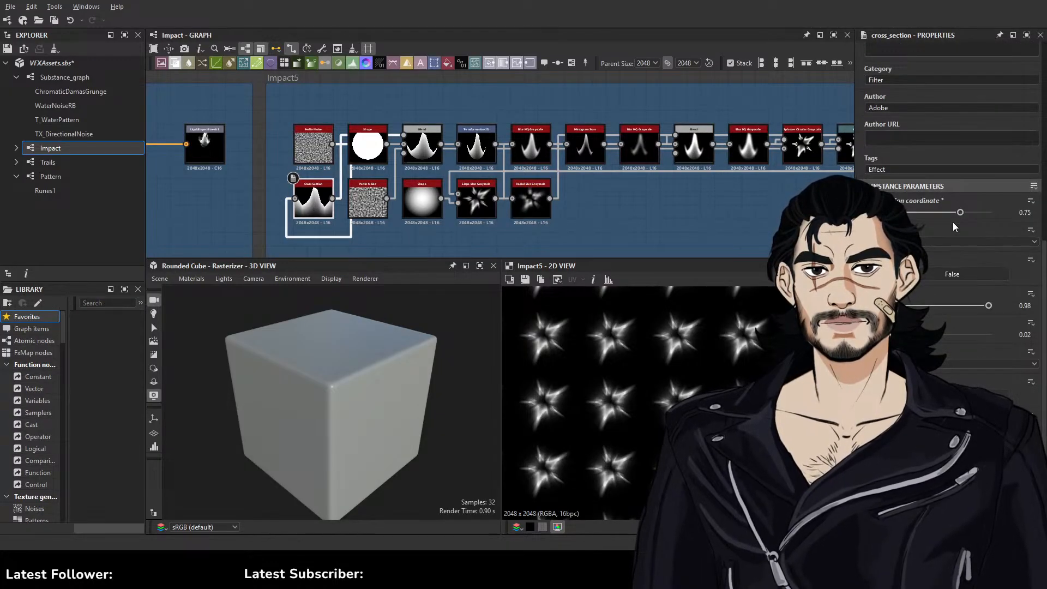
{"action": "mouse_move", "coordinate": [960, 212]}
{"action": "left_mouse_down"}
{"action": "mouse_move", "coordinate": [920, 213]}
{"action": "mouse_move", "coordinate": [950, 217]}
{"action": "left_mouse_up"}
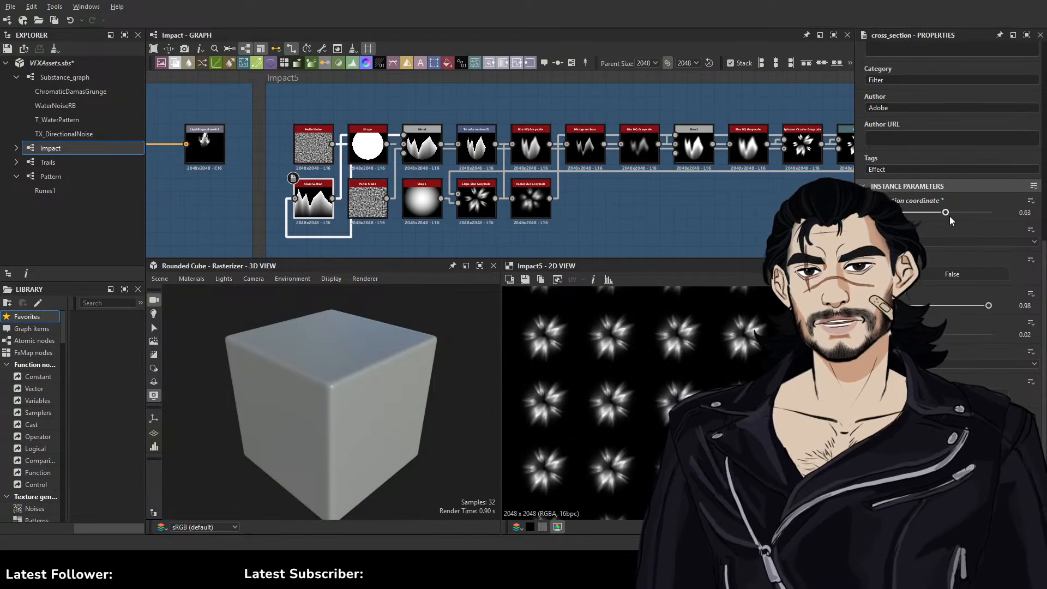
{"action": "left_click_drag", "start_coordinate": [950, 217], "coordinate": [964, 216]}
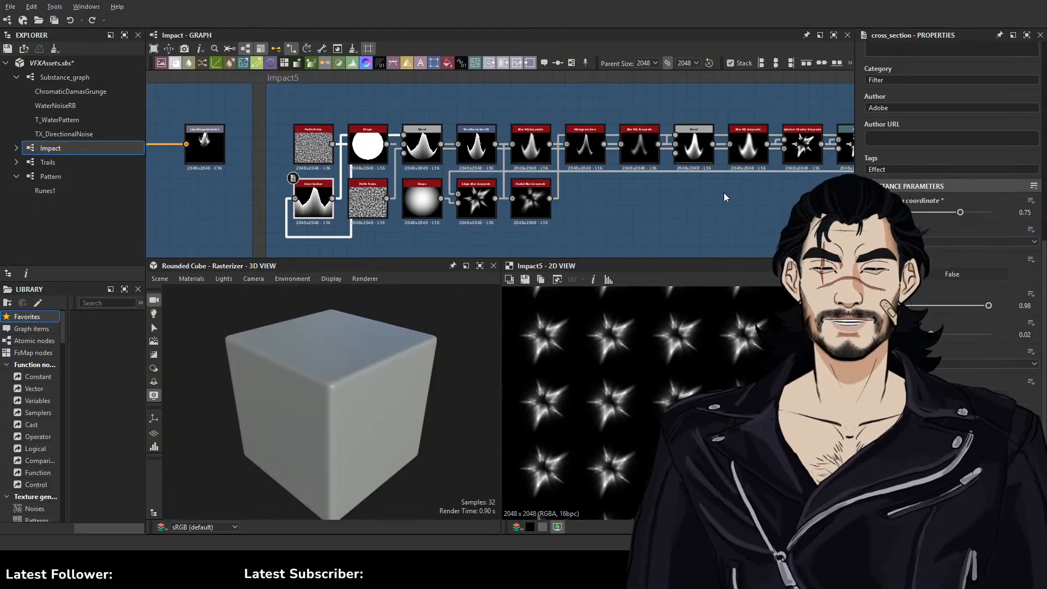
Examine the blur, splatter and blend nodes further along the Impact5 chain
{"action": "middle_click_drag", "start_coordinate": [714, 210], "coordinate": [569, 238]}
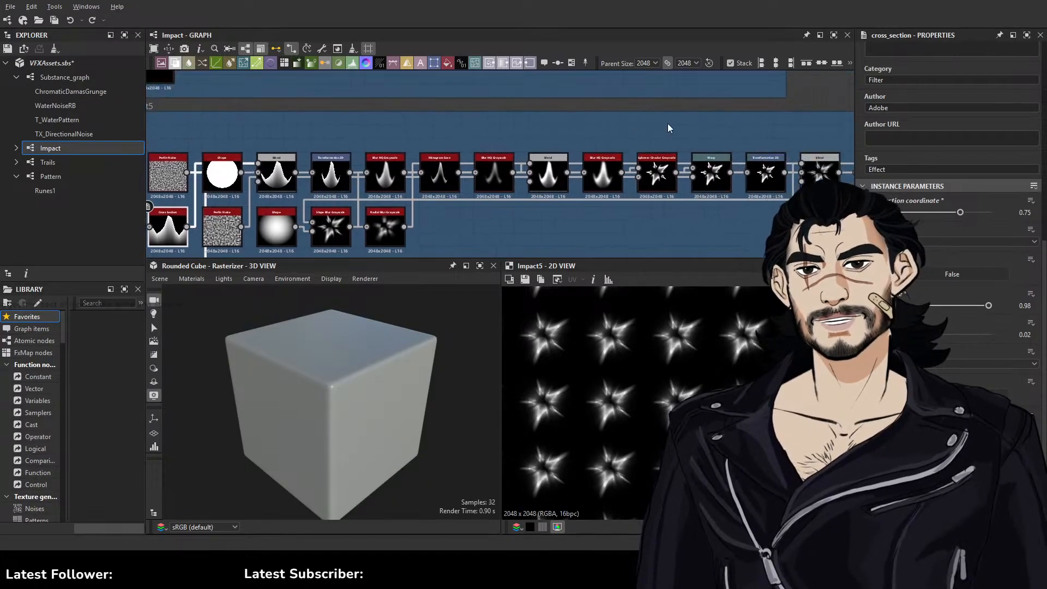
{"action": "middle_click_drag", "start_coordinate": [720, 117], "coordinate": [579, 150]}
{"action": "middle_click_drag", "start_coordinate": [780, 116], "coordinate": [657, 134]}
{"action": "scroll", "coordinate": [694, 146], "scroll_direction": "down", "scroll_amount": 4}
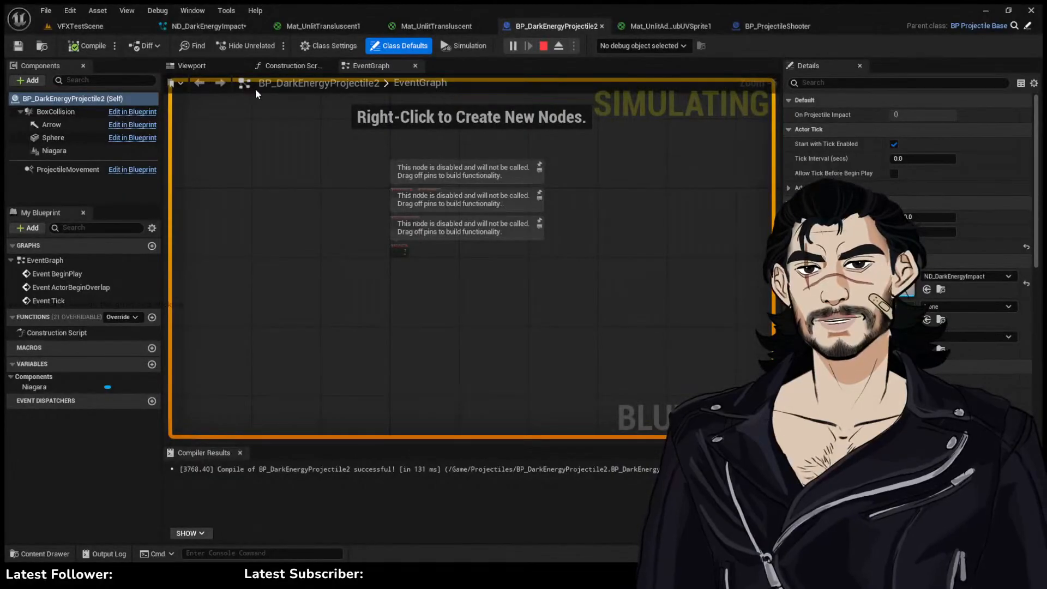
Review the ND_DarkEnergyImpact emitter stacks and go through the VFXTestScene level and the projectile and shooter blueprints
{"action": "left_click", "coordinate": [216, 25]}
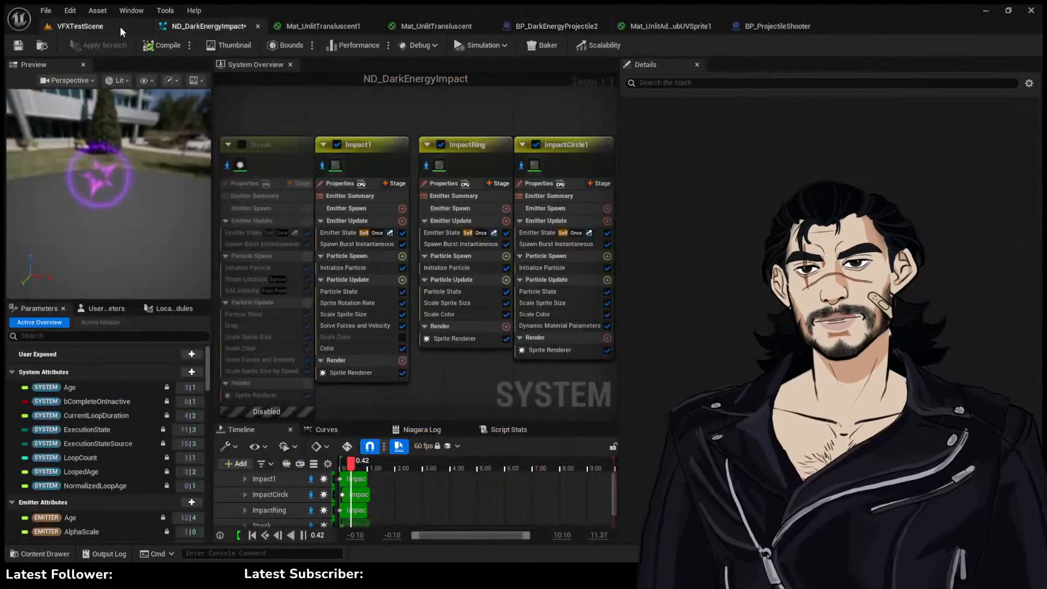
{"action": "right_click_drag", "start_coordinate": [318, 120], "coordinate": [379, 95]}
{"action": "right_click_drag", "start_coordinate": [403, 347], "coordinate": [375, 420]}
{"action": "right_click_drag", "start_coordinate": [395, 205], "coordinate": [423, 193]}
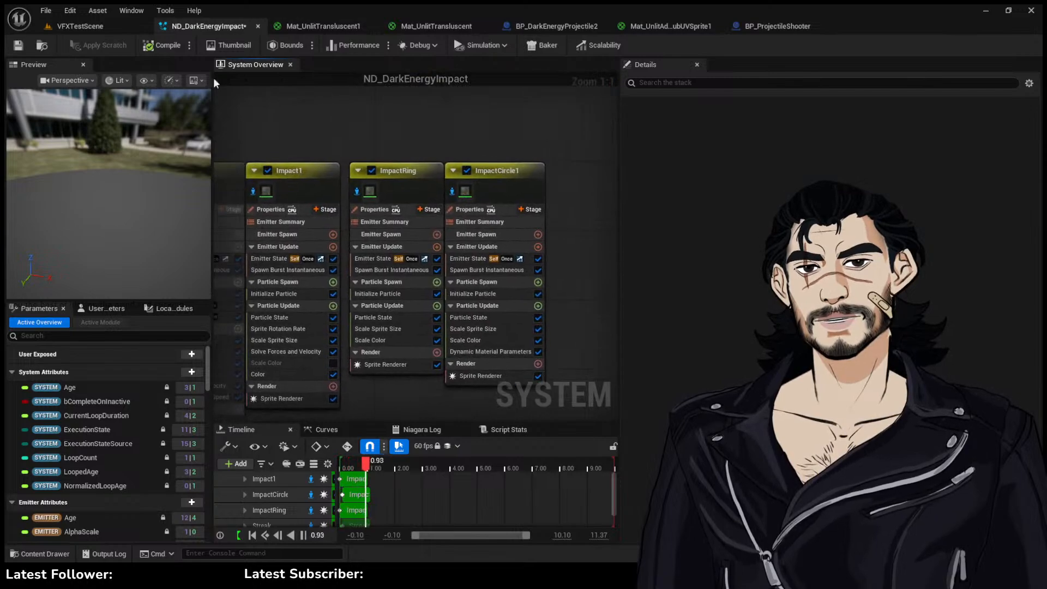
{"action": "left_click", "coordinate": [76, 26]}
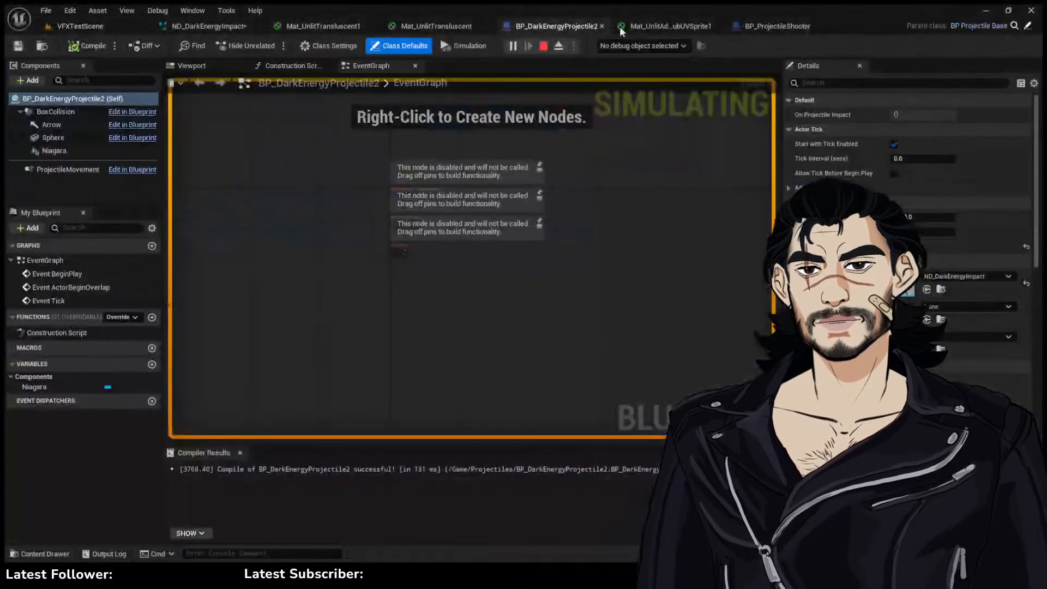
{"action": "left_click", "coordinate": [709, 27]}
{"action": "left_click", "coordinate": [797, 26]}
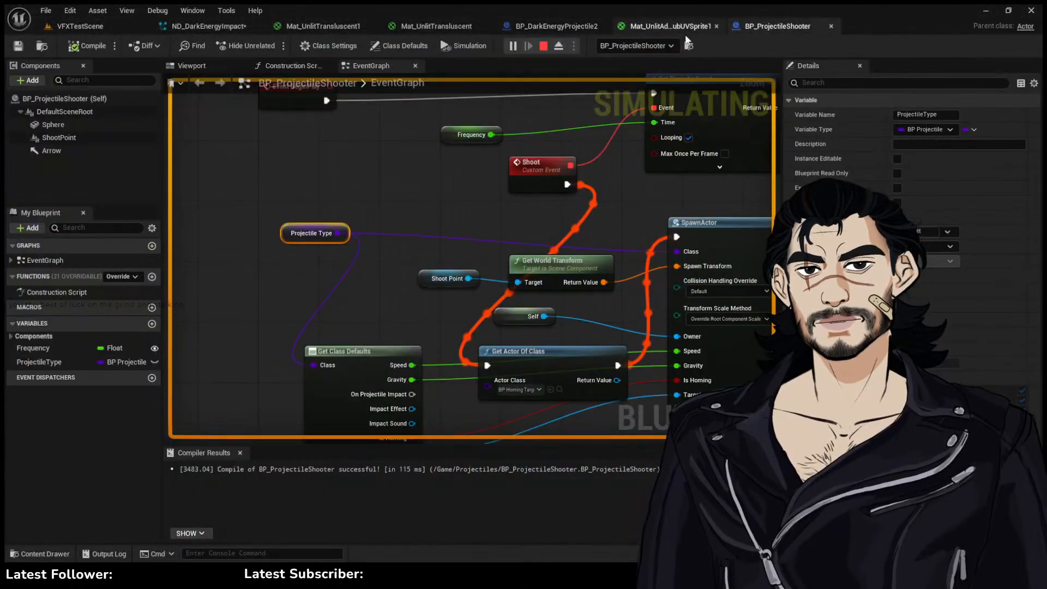
{"action": "left_click", "coordinate": [325, 25]}
Save the ND_DarkEnergyImpact system and check the effect in the running VFXTestScene level
{"action": "left_click", "coordinate": [194, 26]}
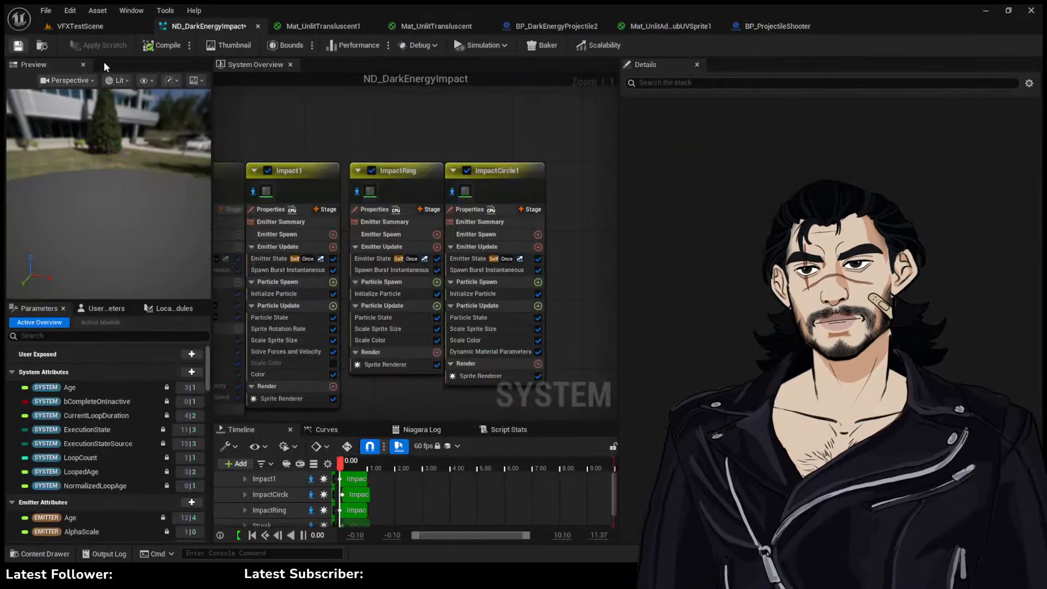
{"action": "right_click_drag", "start_coordinate": [432, 149], "coordinate": [468, 141]}
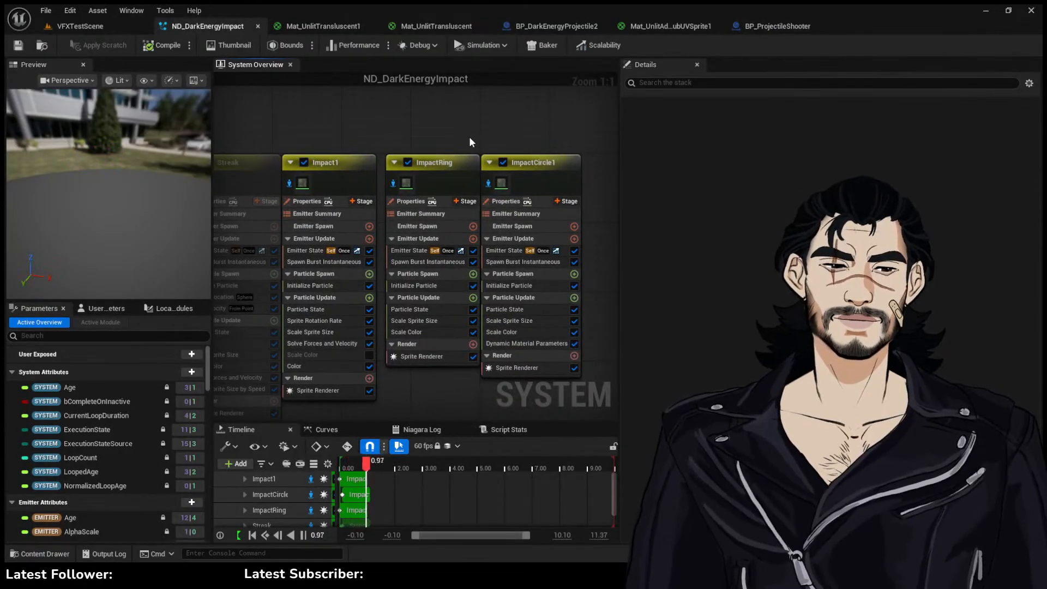
{"action": "left_click", "coordinate": [112, 29]}
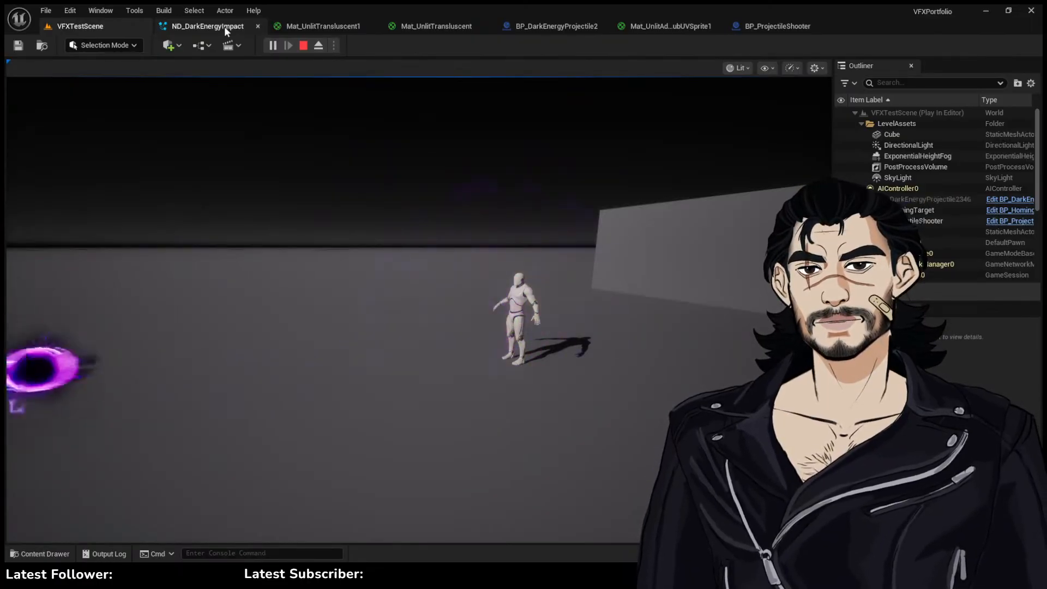
Go through the open translucent and additive materials and the projectile blueprints, and return to the ND_DarkEnergyImpact emitters
{"action": "left_click", "coordinate": [423, 31]}
{"action": "left_click", "coordinate": [299, 28]}
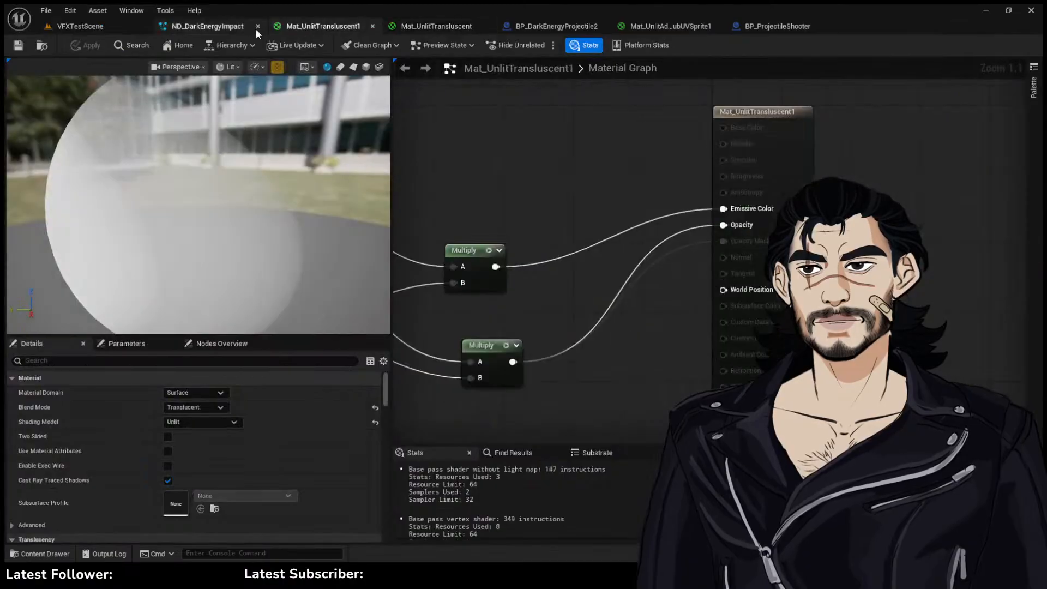
{"action": "left_click", "coordinate": [221, 27]}
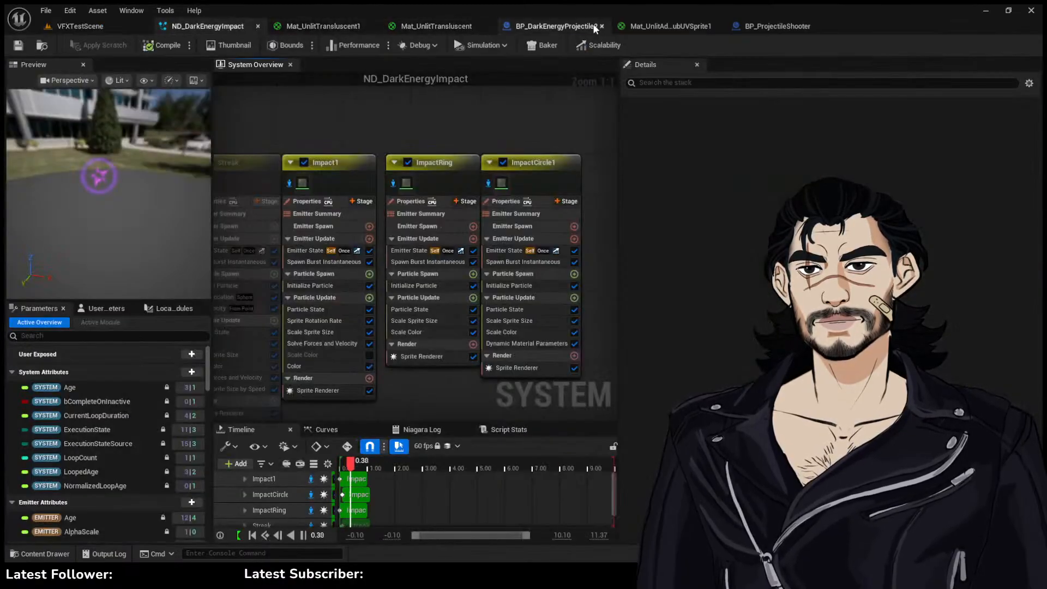
{"action": "left_click", "coordinate": [458, 26]}
{"action": "left_click", "coordinate": [360, 26]}
{"action": "left_click", "coordinate": [537, 25]}
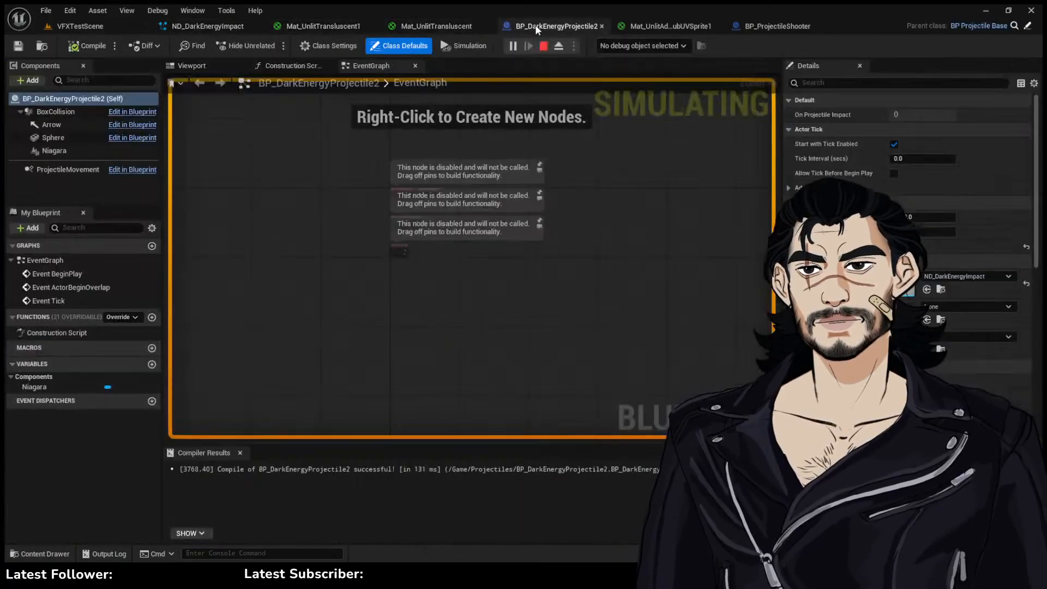
{"action": "left_click", "coordinate": [691, 29]}
{"action": "left_click", "coordinate": [780, 28]}
{"action": "left_click", "coordinate": [219, 26]}
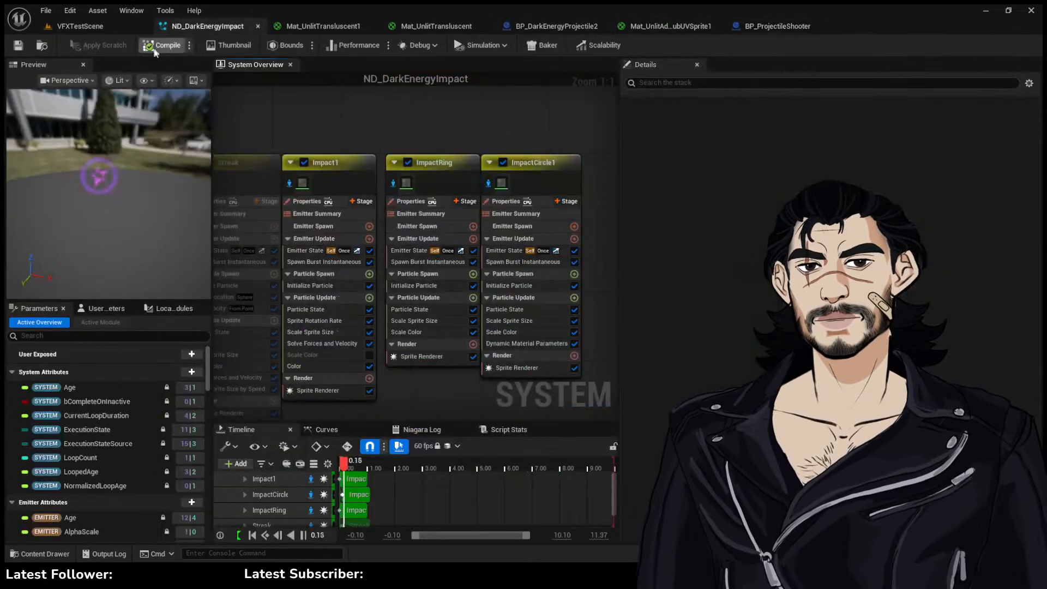
{"action": "right_click_drag", "start_coordinate": [441, 132], "coordinate": [419, 126]}
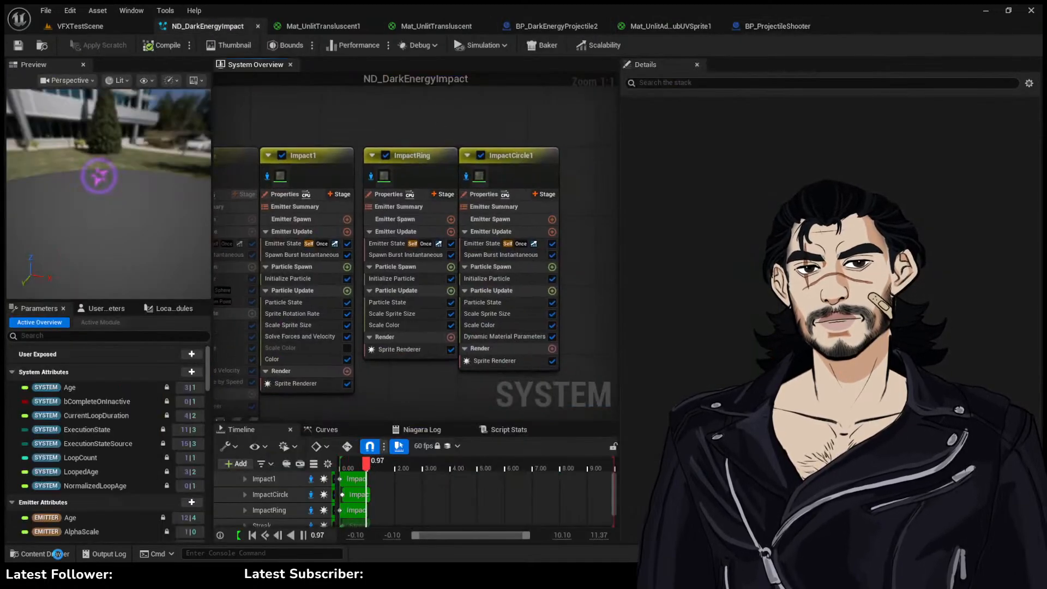
Open NS_DarkEnergyProjectile_Impact from the NiagaraSystems folder and copy its SingleLoopingParticle emitter
{"action": "left_click", "coordinate": [40, 554]}
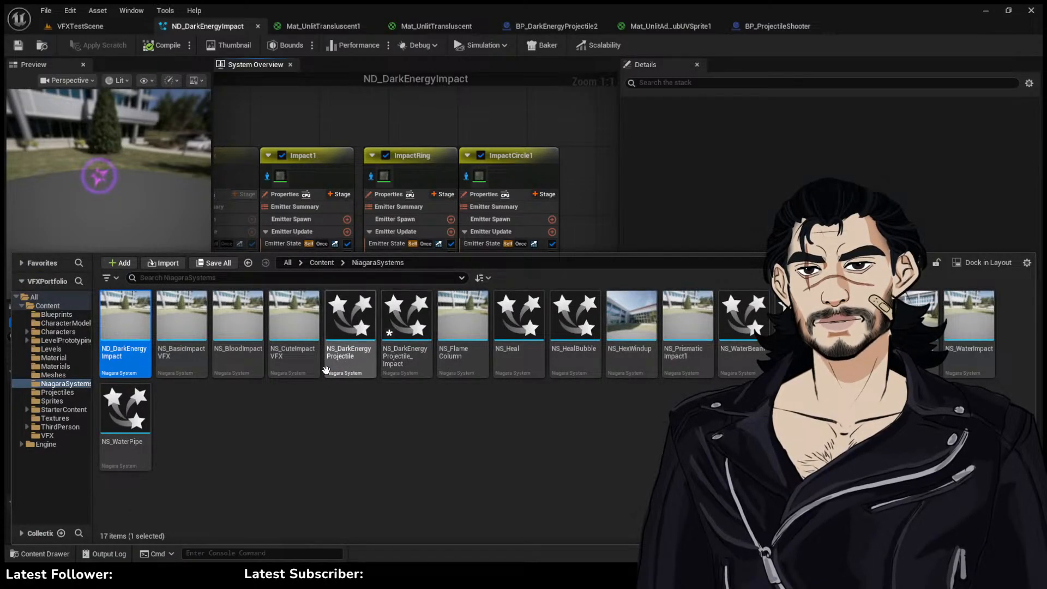
{"action": "double_click", "coordinate": [407, 375]}
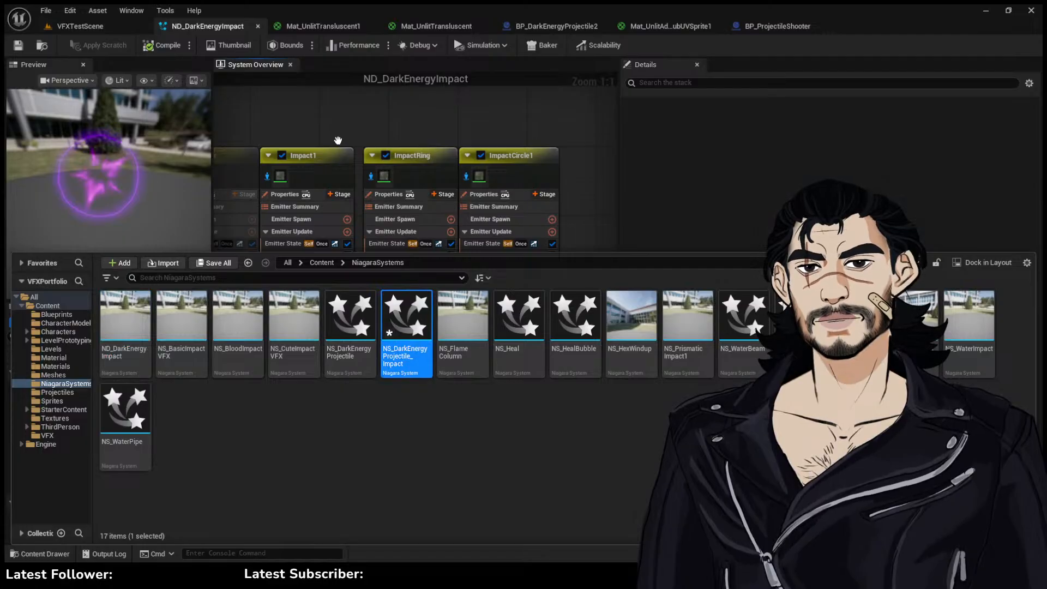
{"action": "scroll", "coordinate": [408, 189], "scroll_direction": "up", "scroll_amount": 5}
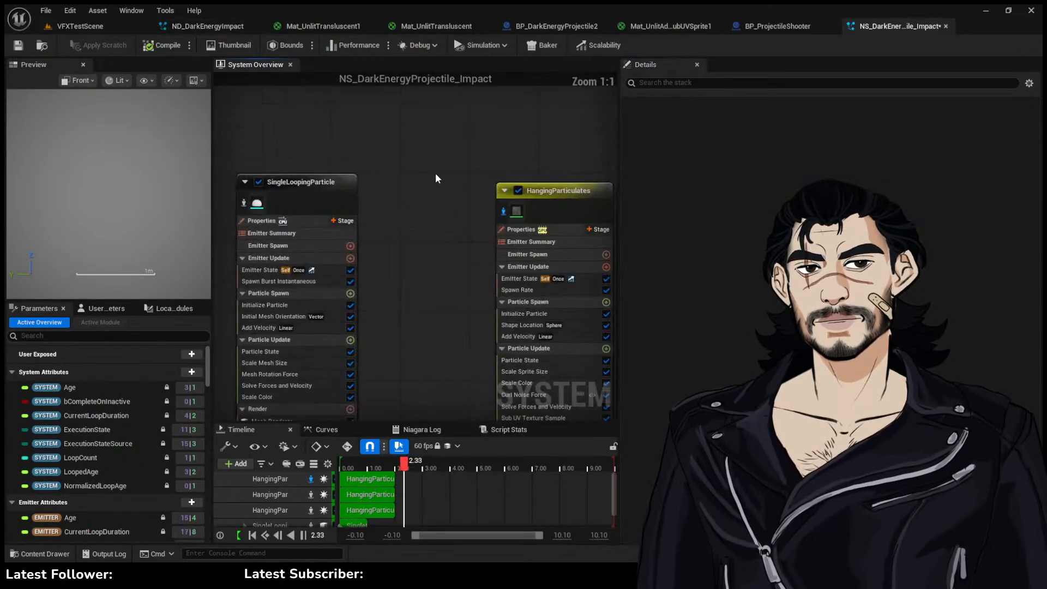
{"action": "left_click", "coordinate": [349, 207]}
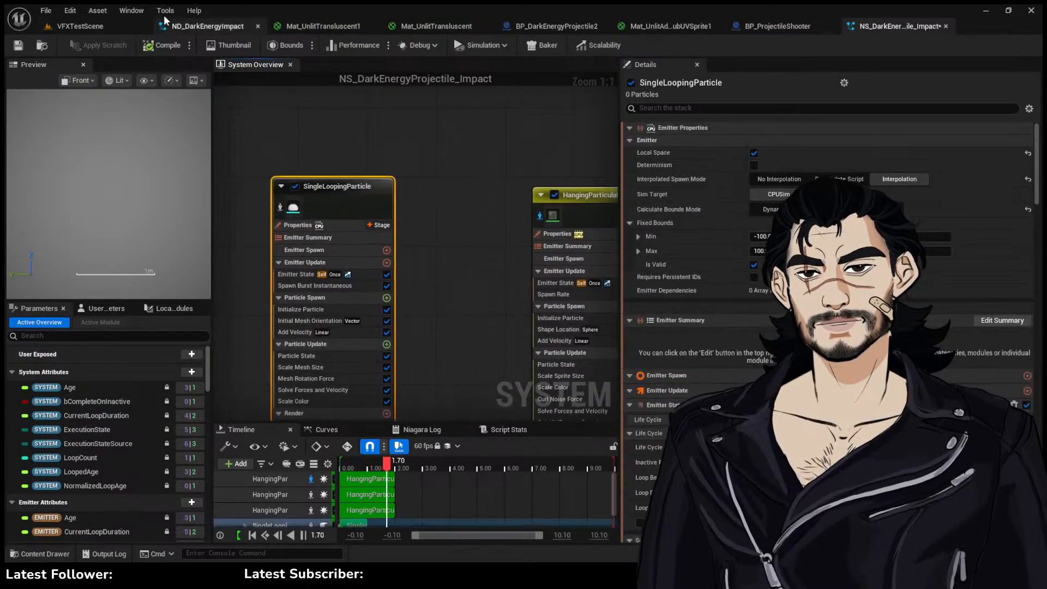
Paste the SingleLoopingParticle emitter beside ImpactCircle1 in ND_DarkEnergyImpact and compile the system
{"action": "left_click", "coordinate": [121, 27]}
{"action": "left_click", "coordinate": [234, 27]}
{"action": "right_click_drag", "start_coordinate": [515, 148], "coordinate": [334, 145]}
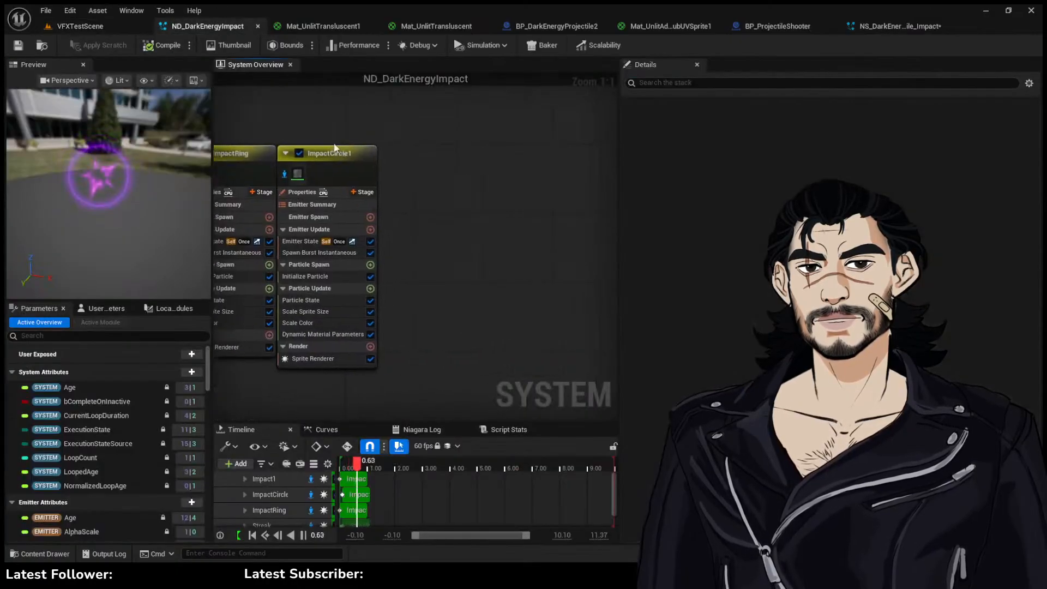
{"action": "key", "text": "ctrl+v"}
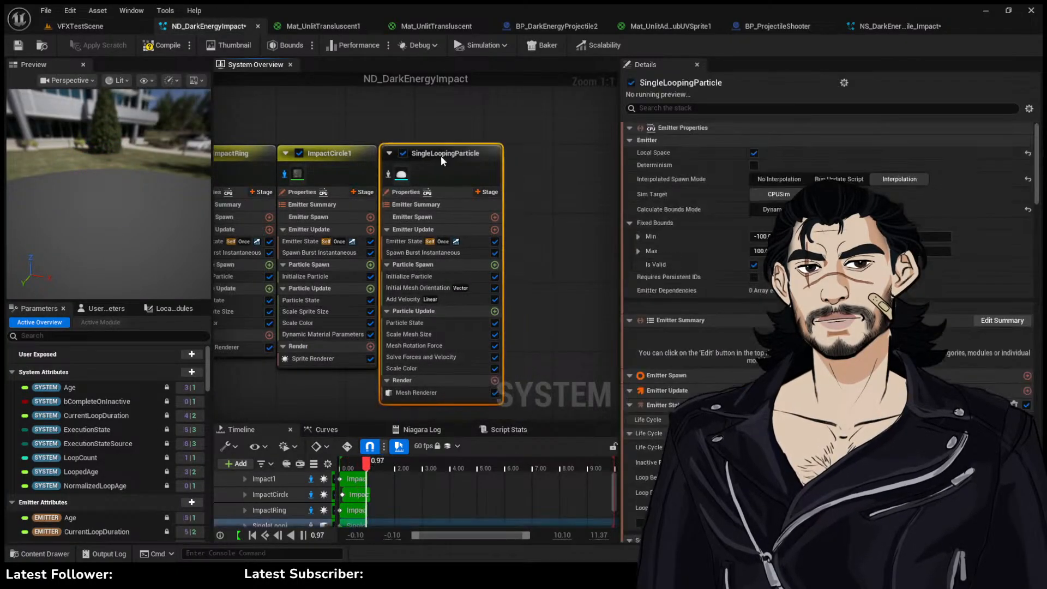
{"action": "left_click", "coordinate": [146, 47]}
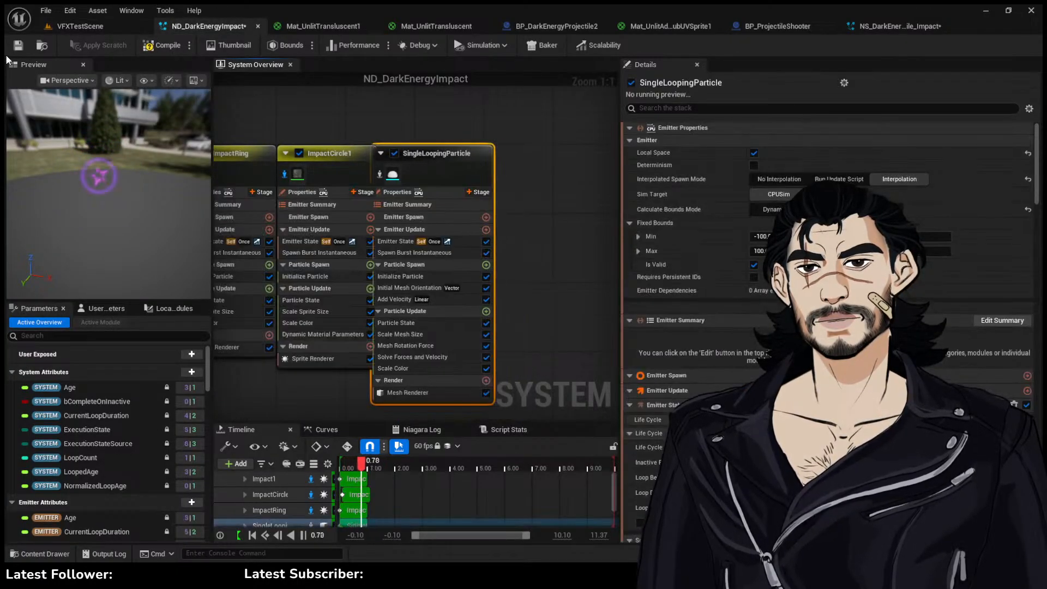
Watch the impact in the running VFXTestScene level and review the Streak, Impact1, ImpactRing and SingleLoopingParticle emitters
{"action": "left_click", "coordinate": [112, 28]}
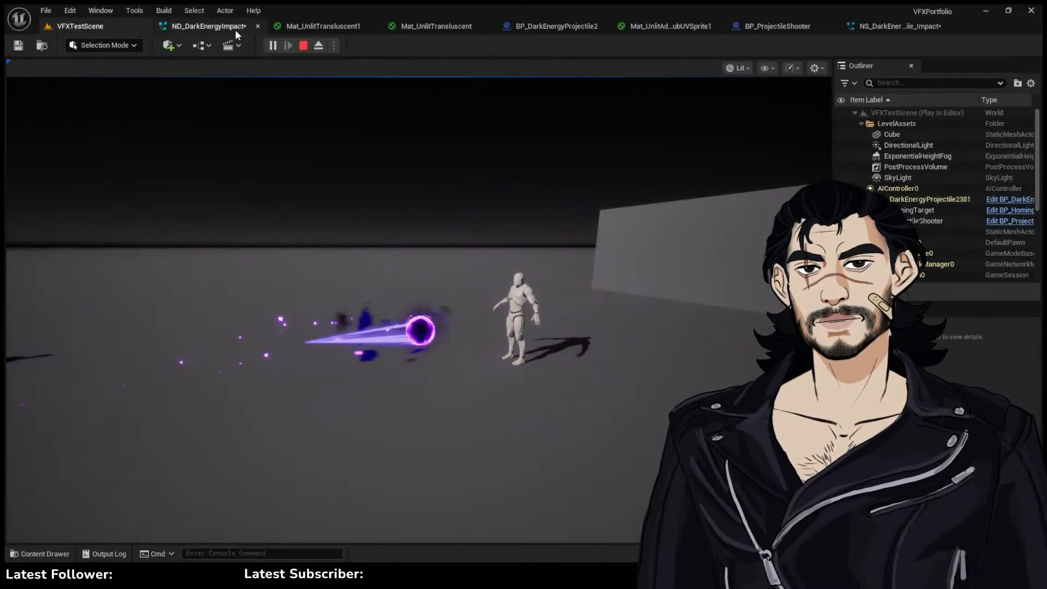
{"action": "left_click", "coordinate": [208, 26]}
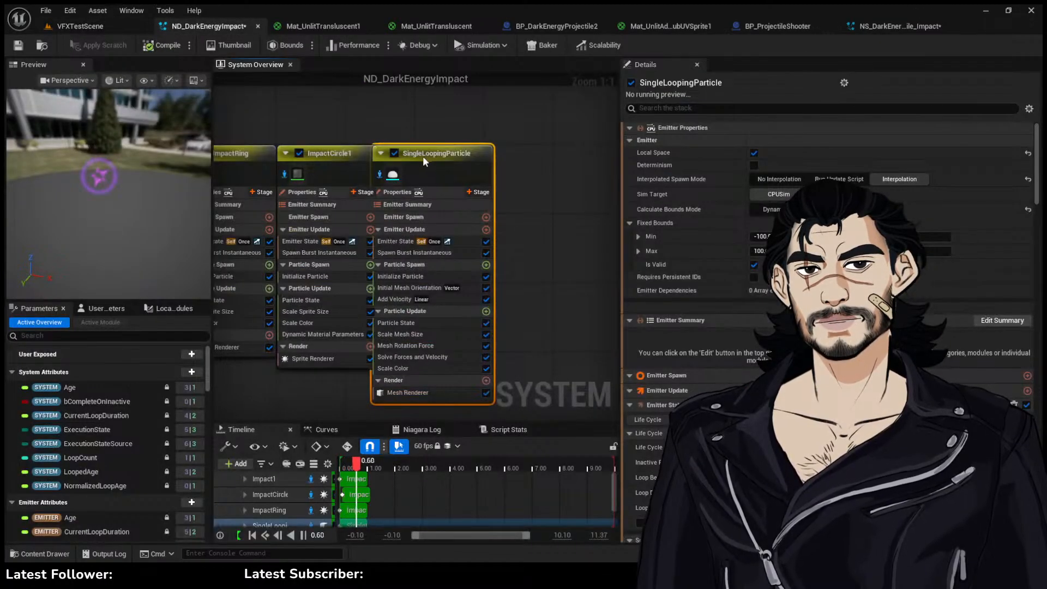
{"action": "left_click", "coordinate": [324, 104]}
{"action": "mouse_move", "coordinate": [324, 105]}
{"action": "right_mouse_down"}
{"action": "mouse_move", "coordinate": [362, 117]}
{"action": "mouse_move", "coordinate": [561, 119]}
{"action": "right_mouse_up"}
{"action": "left_click", "coordinate": [295, 190]}
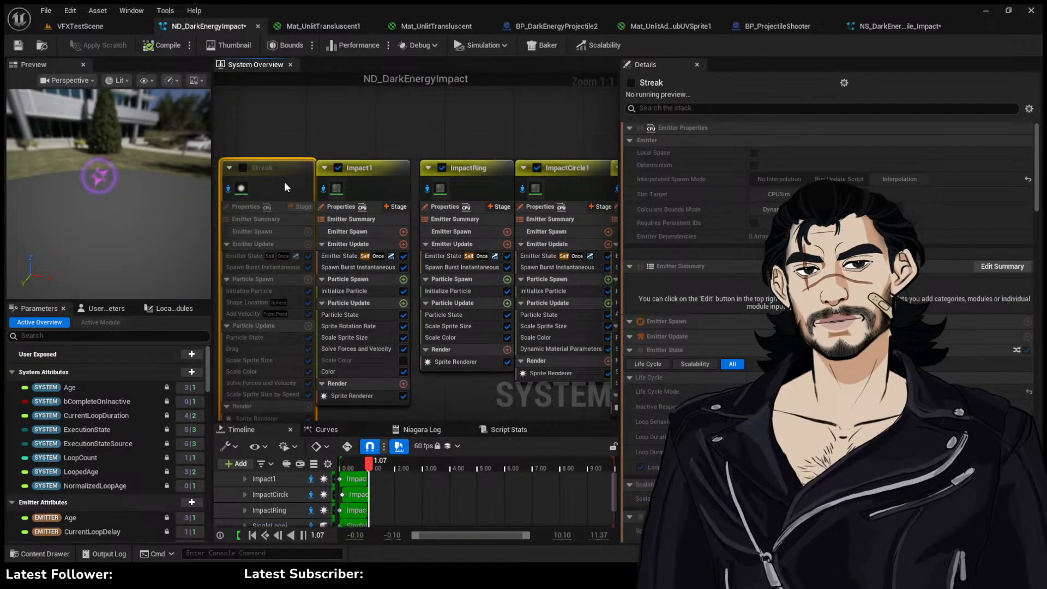
{"action": "left_click", "coordinate": [366, 168]}
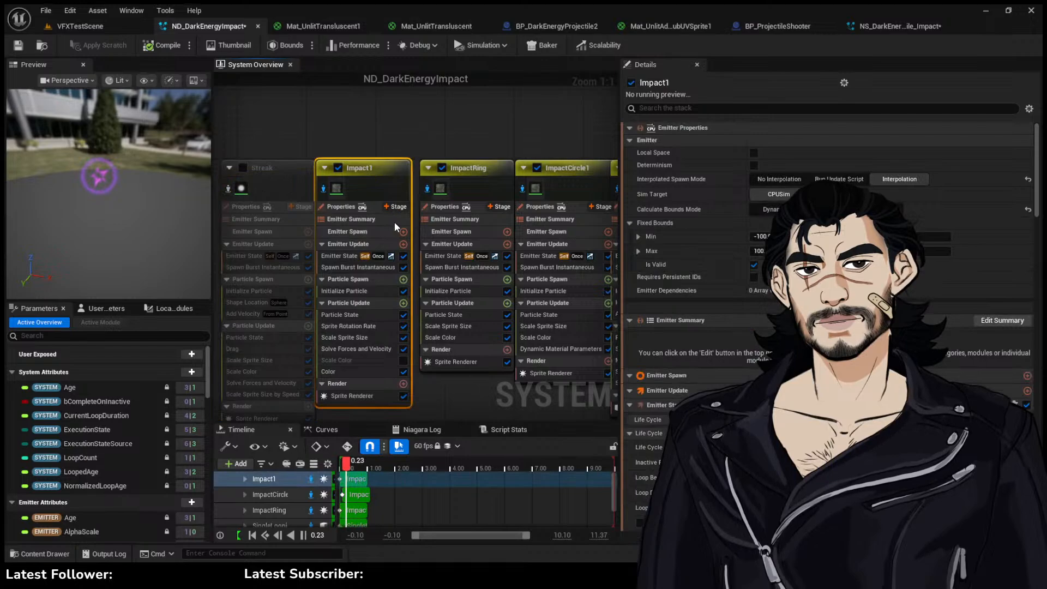
{"action": "left_click", "coordinate": [480, 180]}
{"action": "right_click_drag", "start_coordinate": [568, 179], "coordinate": [414, 149]}
{"action": "left_click", "coordinate": [506, 166]}
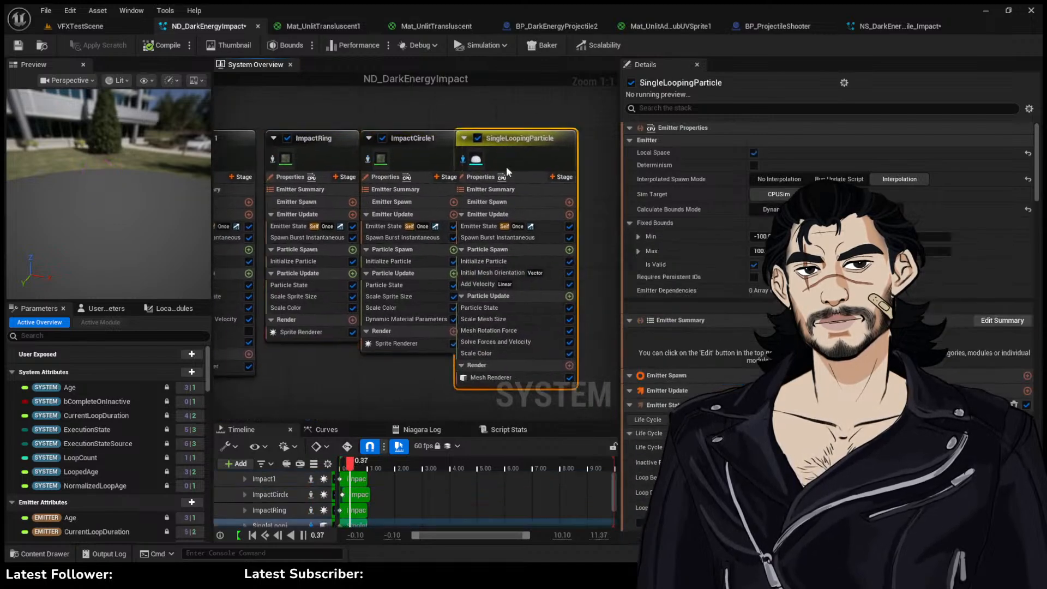
{"action": "left_click", "coordinate": [60, 24]}
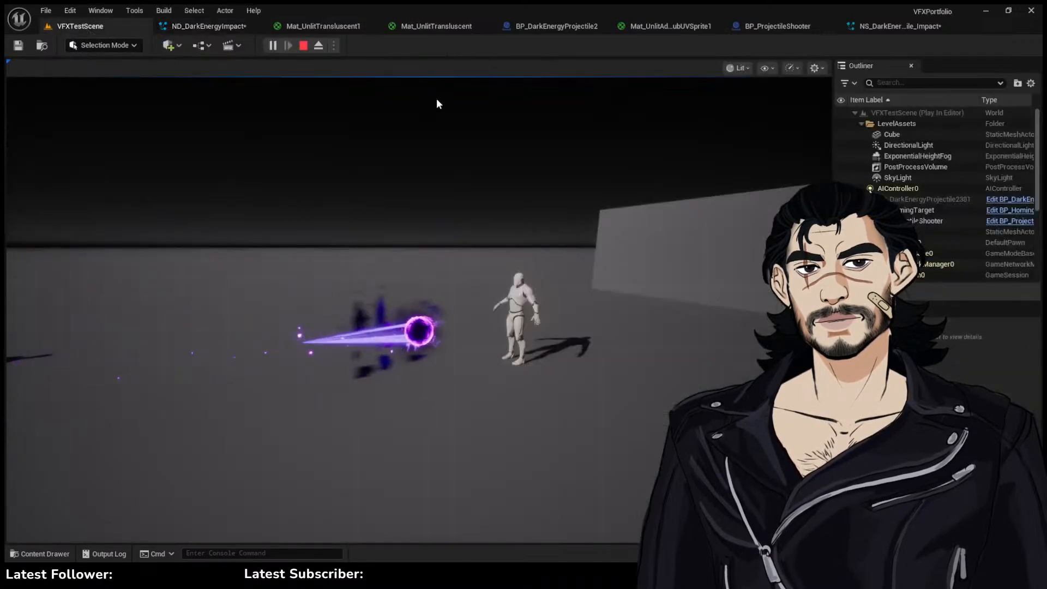
{"action": "left_click", "coordinate": [472, 251]}
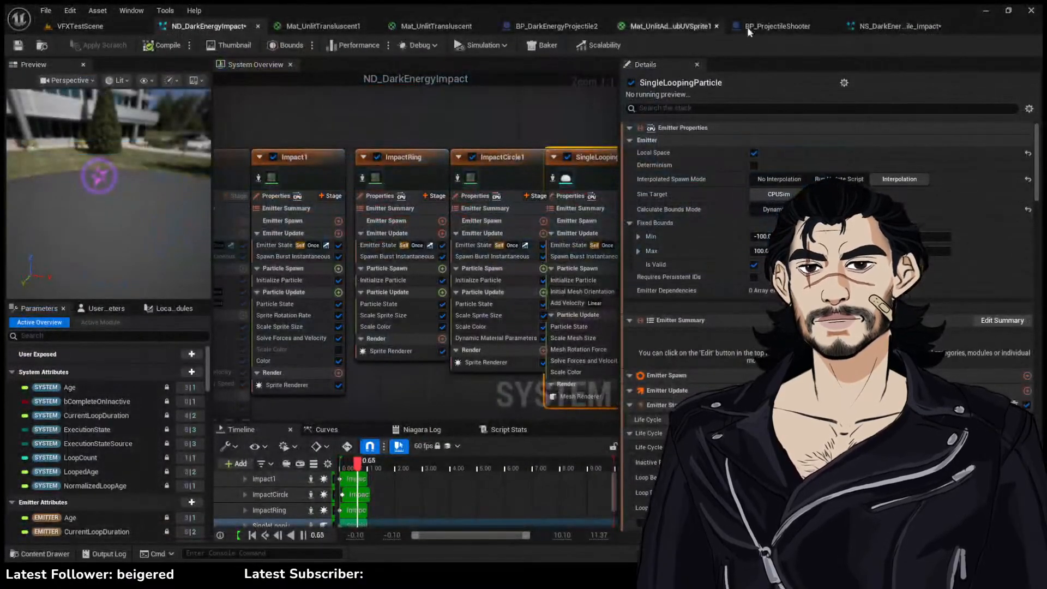
Look through the other open assets and examine SingleLoopingParticle's mesh orientation, velocity and mesh scale settings in ND_DarkEnergyImpact
{"action": "left_click", "coordinate": [881, 25]}
{"action": "left_click", "coordinate": [781, 26]}
{"action": "left_click", "coordinate": [640, 25]}
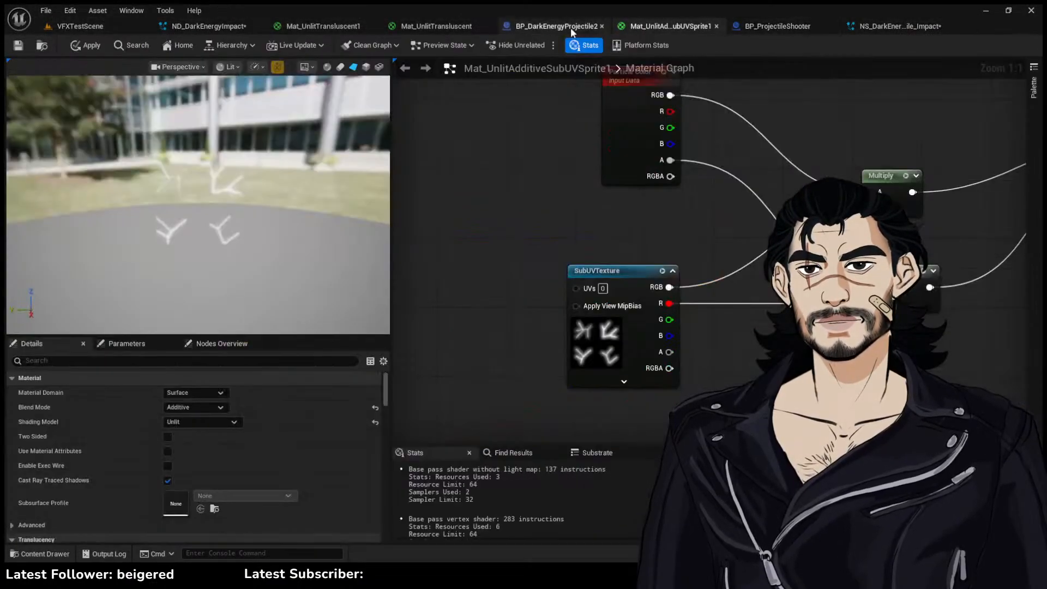
{"action": "left_click", "coordinate": [208, 26]}
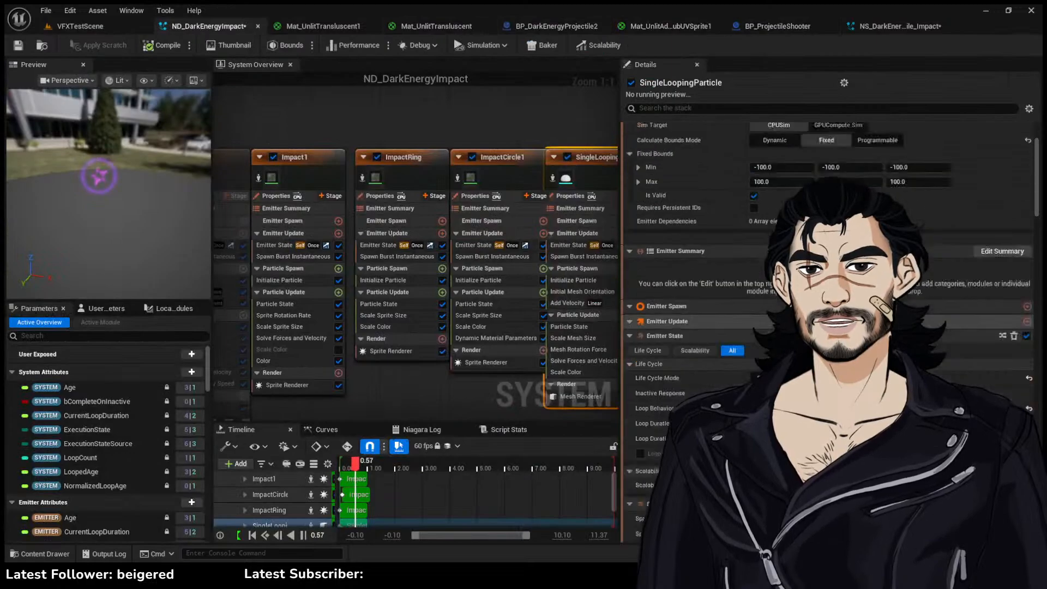
{"action": "scroll", "coordinate": [791, 305], "scroll_direction": "down", "scroll_amount": 10}
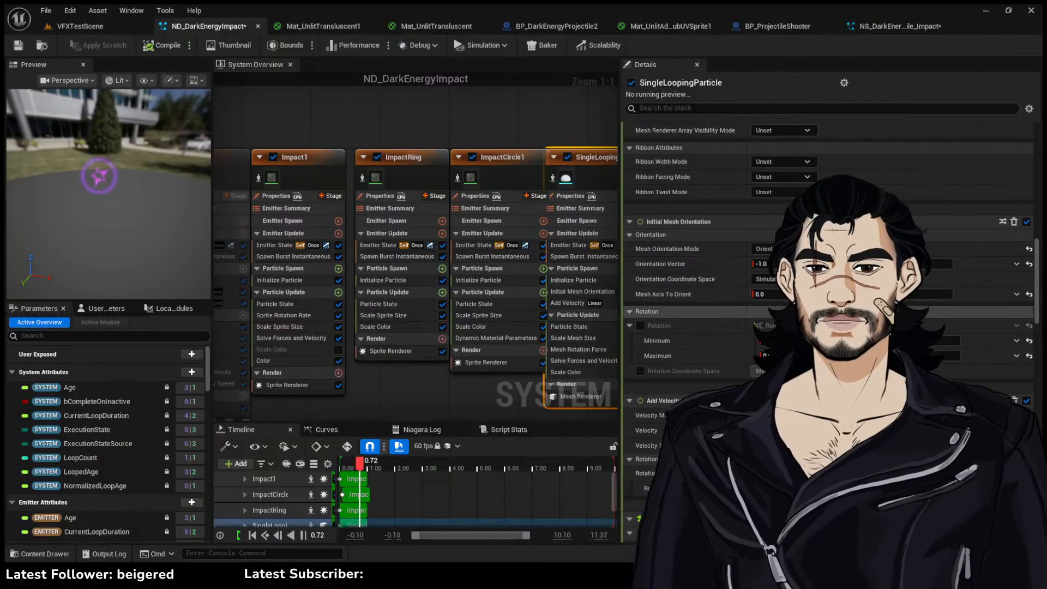
{"action": "scroll", "coordinate": [789, 304], "scroll_direction": "down", "scroll_amount": 8}
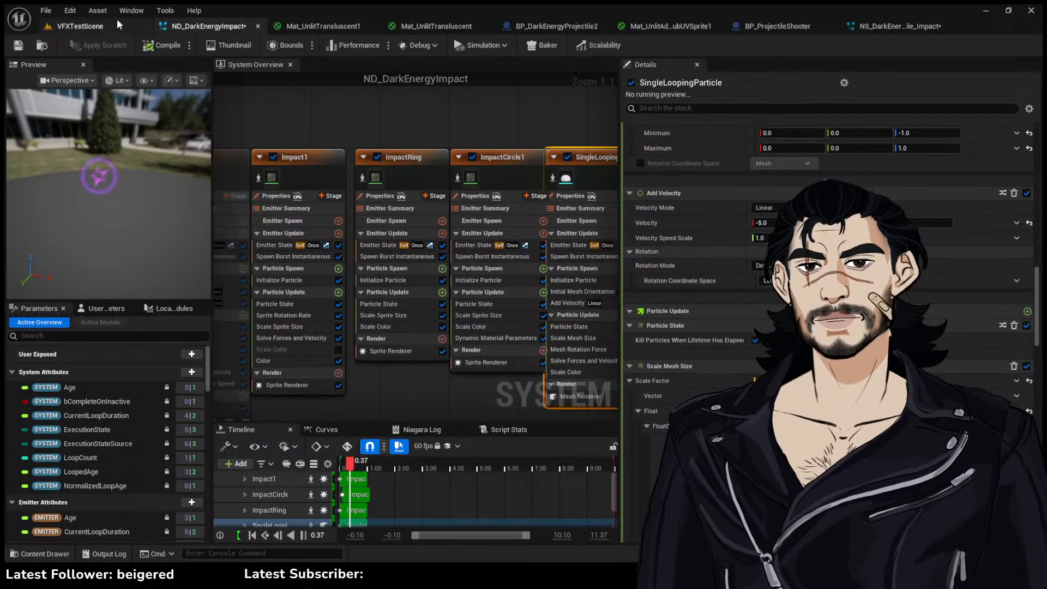
Recheck the impact in the running level and inspect the material parameters of SingleLoopingParticle's Mesh Renderer
{"action": "left_click", "coordinate": [117, 23]}
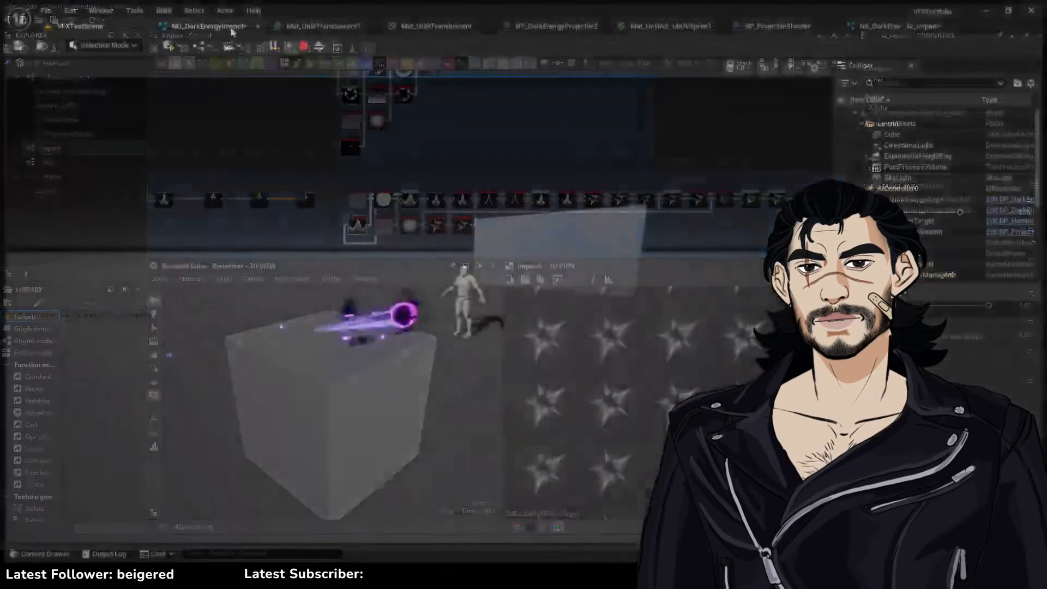
{"action": "left_click", "coordinate": [232, 25]}
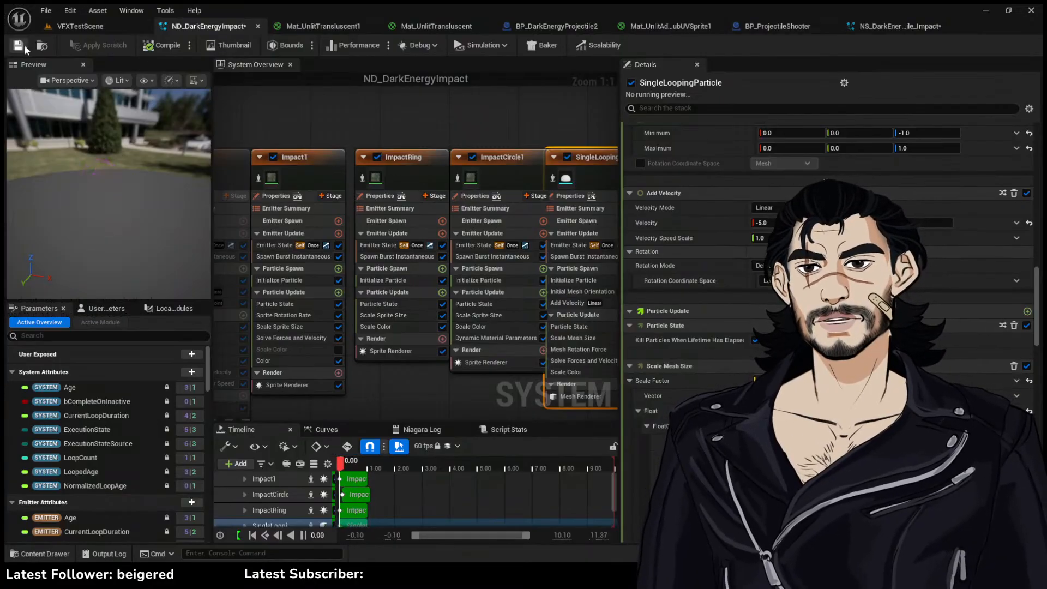
{"action": "left_click", "coordinate": [107, 27]}
{"action": "left_click", "coordinate": [210, 27]}
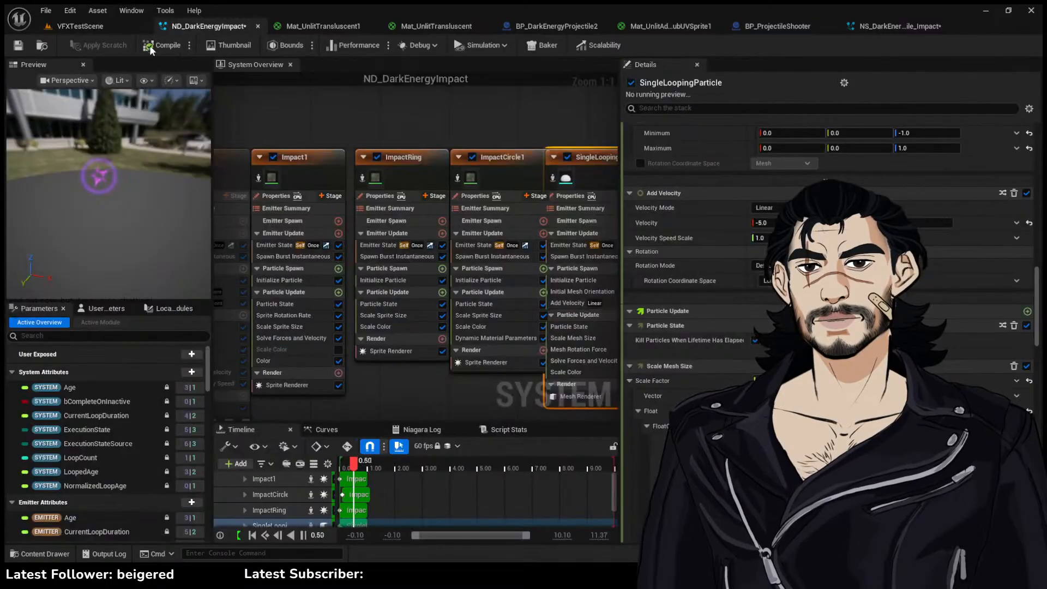
{"action": "right_click_drag", "start_coordinate": [527, 139], "coordinate": [449, 124]}
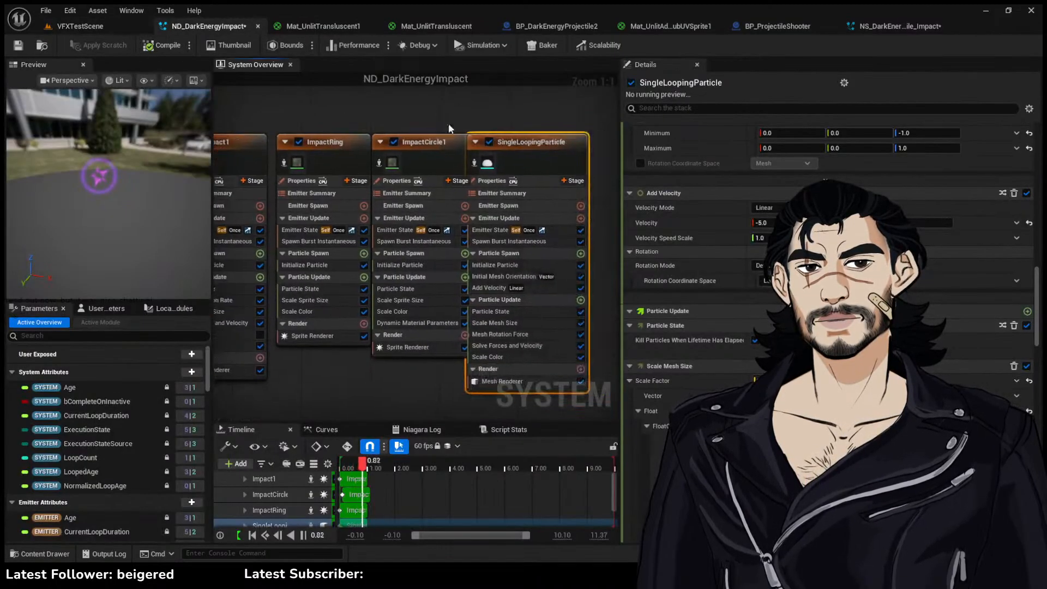
{"action": "left_click", "coordinate": [533, 384]}
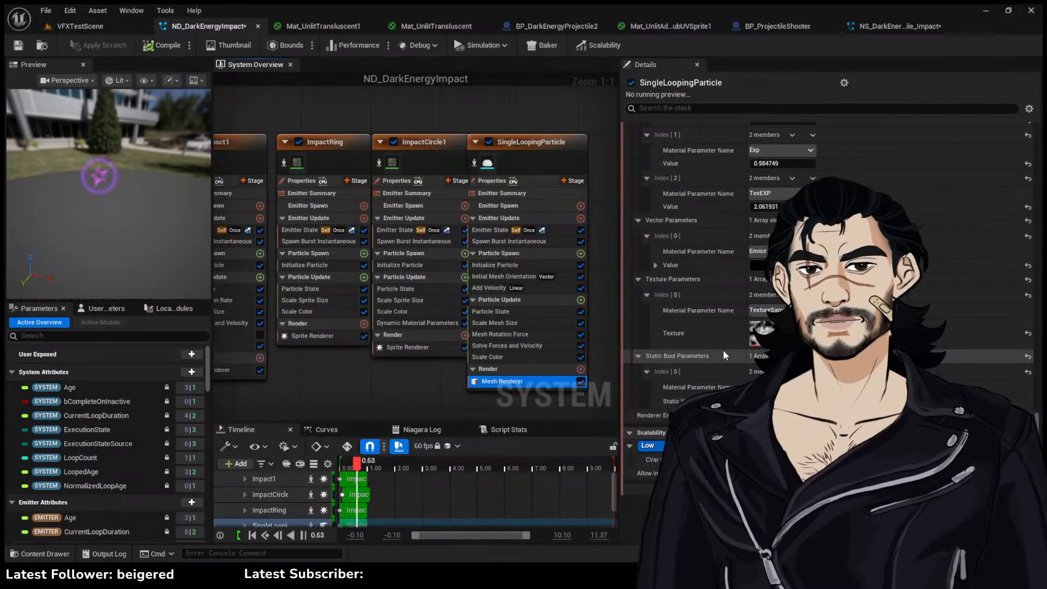
Examine the mesh and material parameters of SingleLoopingParticle's Mesh Renderer, and watch the impact in the running VFXTestScene level
{"action": "left_click", "coordinate": [513, 358]}
{"action": "left_click", "coordinate": [536, 380]}
{"action": "scroll", "coordinate": [687, 273], "scroll_direction": "down", "scroll_amount": 15}
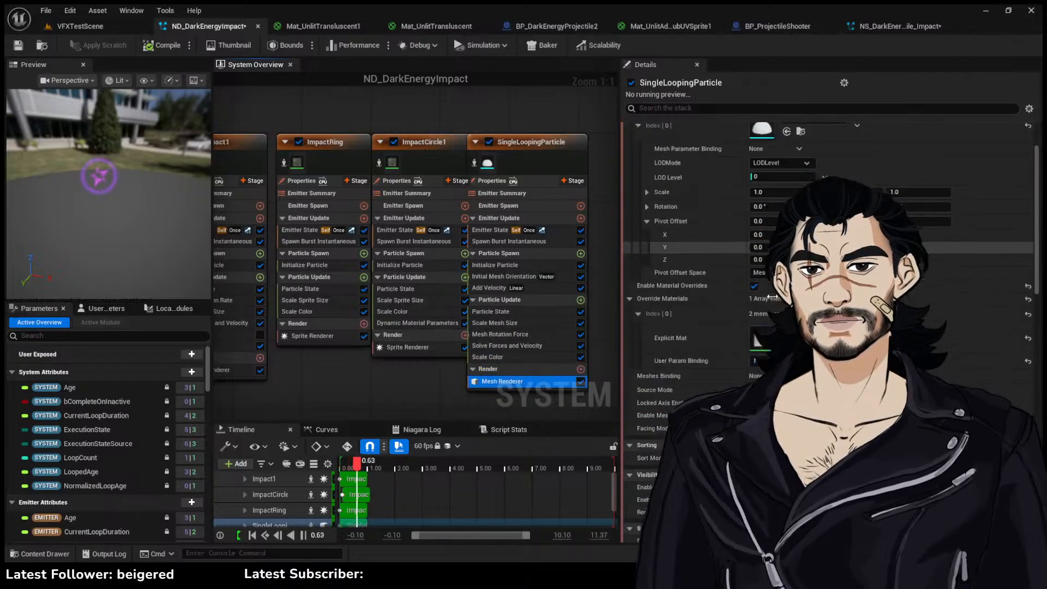
{"action": "scroll", "coordinate": [687, 273], "scroll_direction": "down", "scroll_amount": 6}
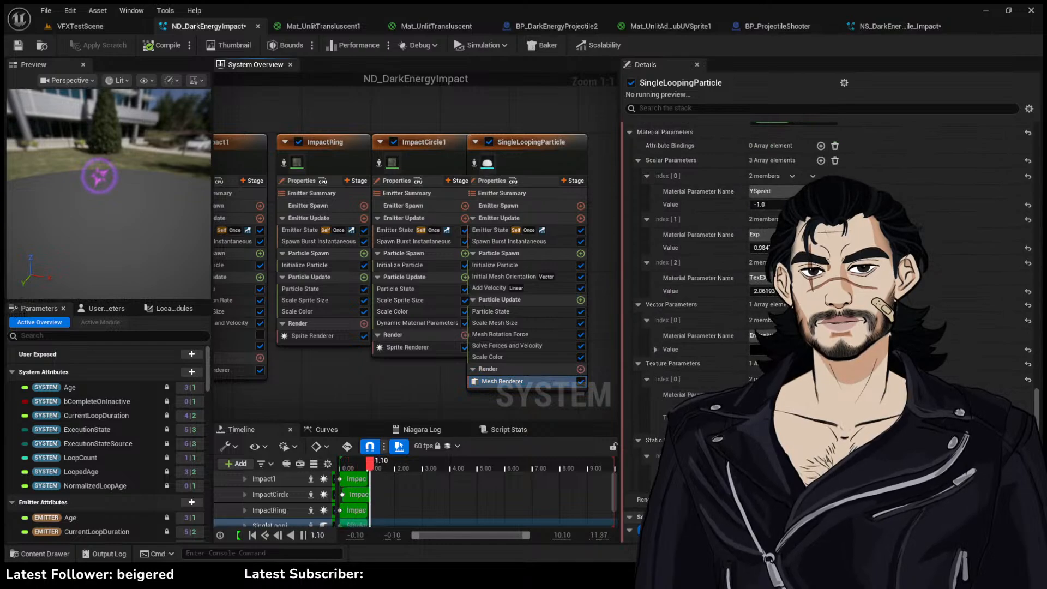
{"action": "left_click", "coordinate": [104, 28]}
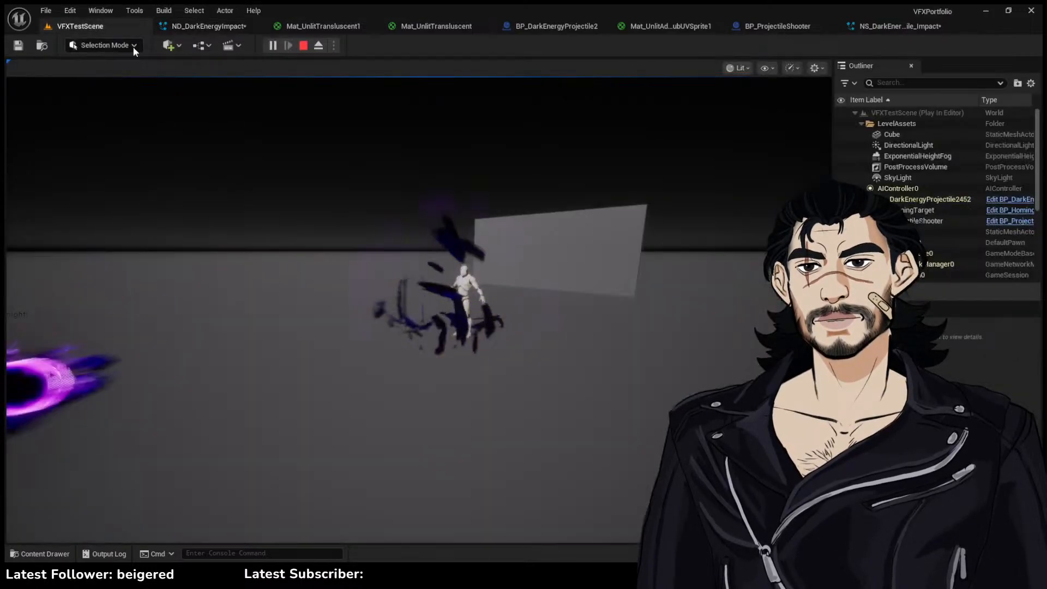
{"action": "left_click", "coordinate": [506, 179]}
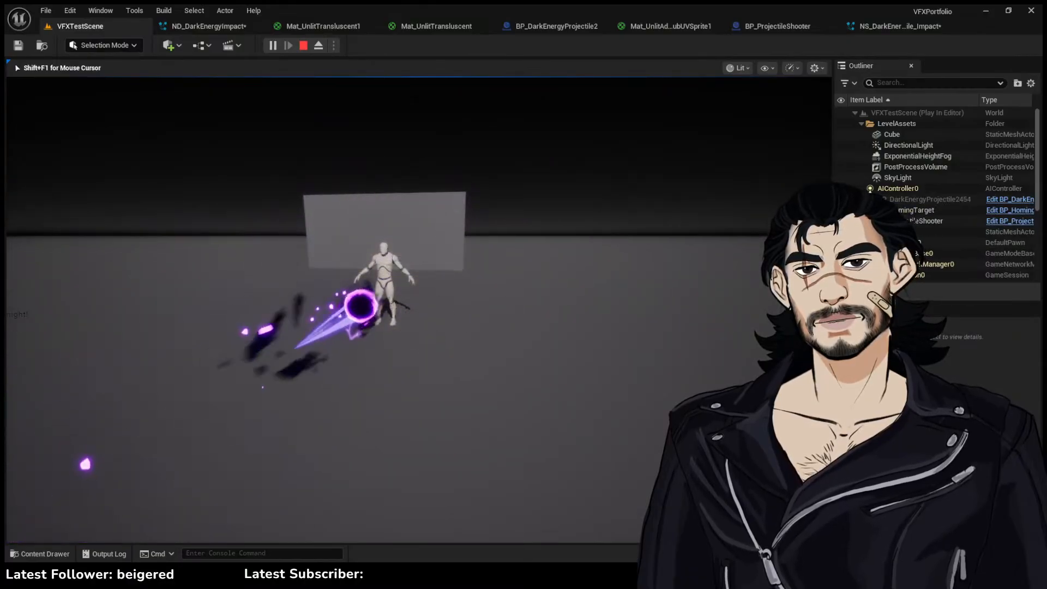
{"action": "key", "text": "d"}
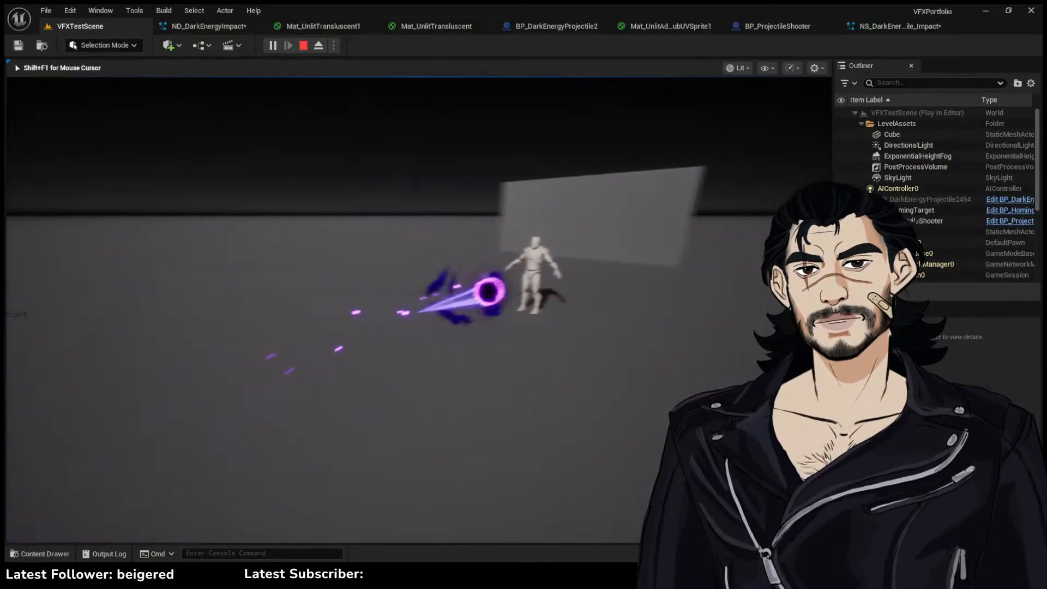
{"action": "key", "text": "shift+F1"}
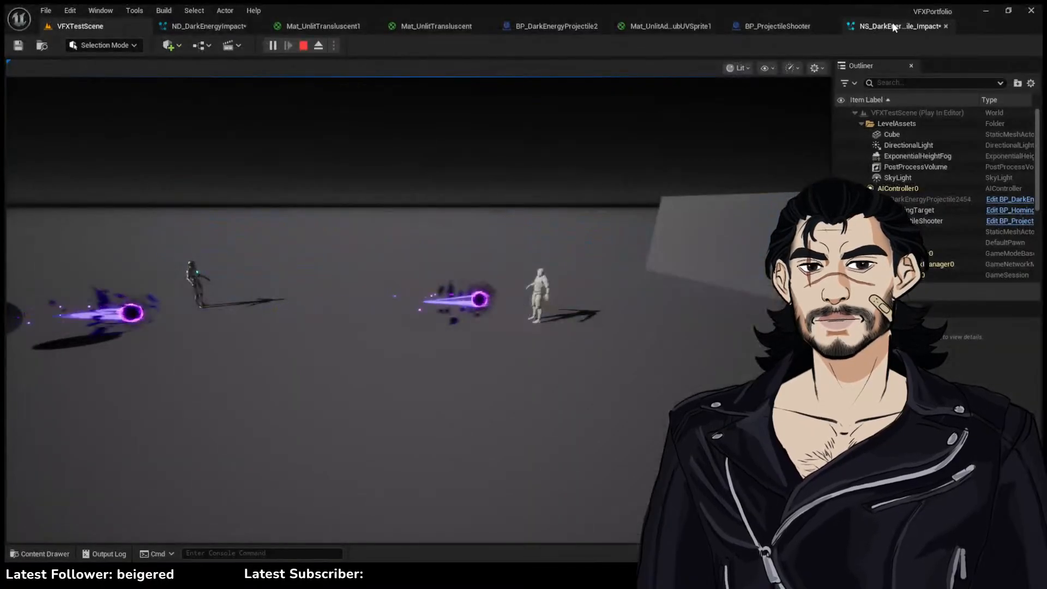
Set the mesh of SingleLoopingParticle's Mesh Renderer in ND_DarkEnergyImpact to SM_RoundCone_1 and inspect the effect in the preview
{"action": "left_click", "coordinate": [897, 26]}
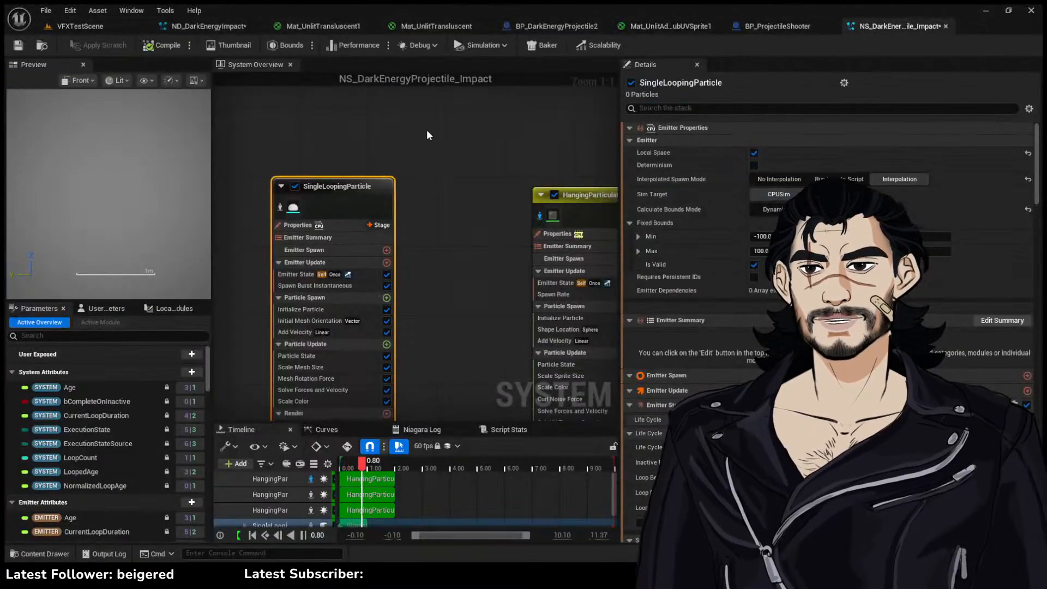
{"action": "left_click", "coordinate": [209, 26]}
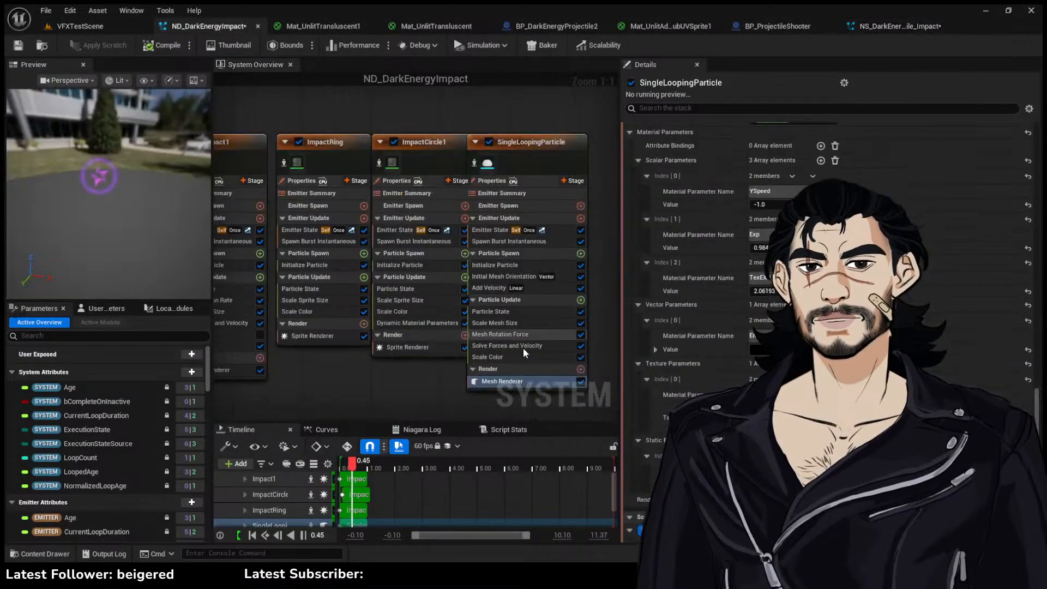
{"action": "scroll", "coordinate": [709, 273], "scroll_direction": "up", "scroll_amount": 10}
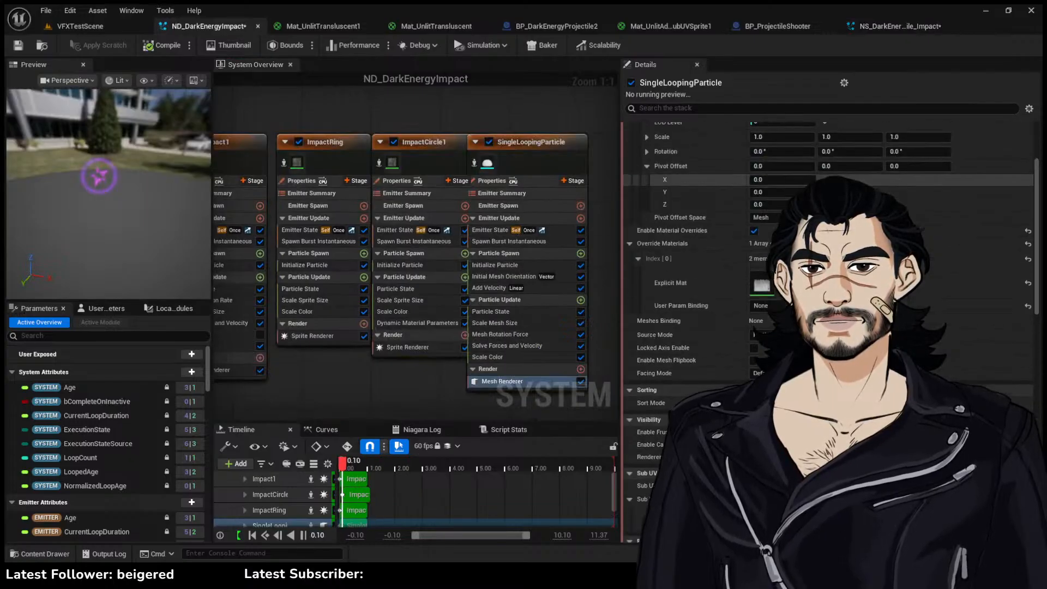
{"action": "scroll", "coordinate": [709, 272], "scroll_direction": "up", "scroll_amount": 1}
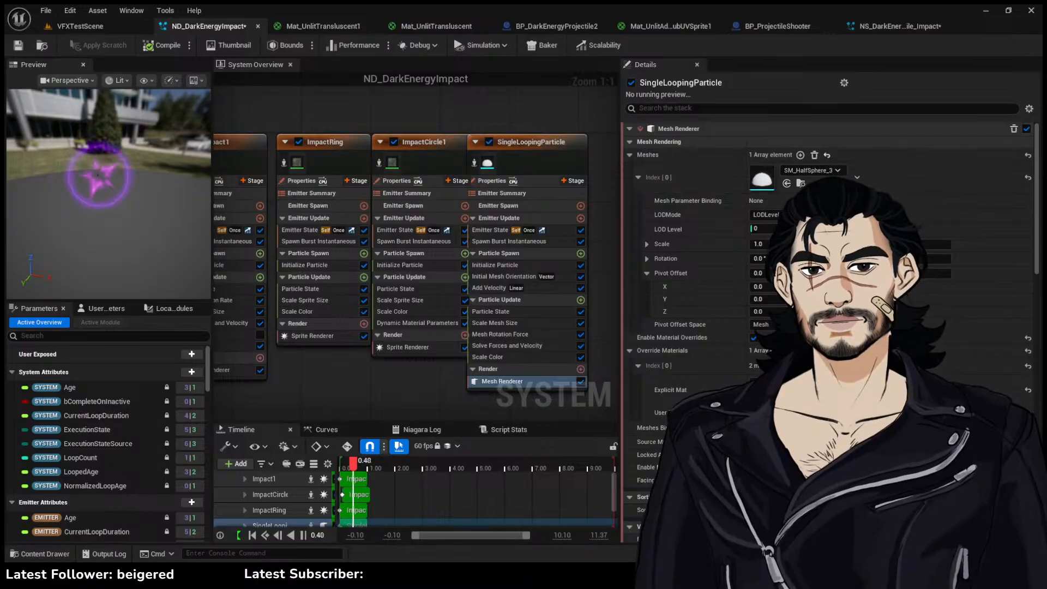
{"action": "left_click_drag", "start_coordinate": [70, 189], "coordinate": [227, 188]}
Check the impact in the running level and review SingleLoopingParticle's Initialize Particle settings in NS_DarkEnergyProjectile_Impact
{"action": "left_click", "coordinate": [80, 26]}
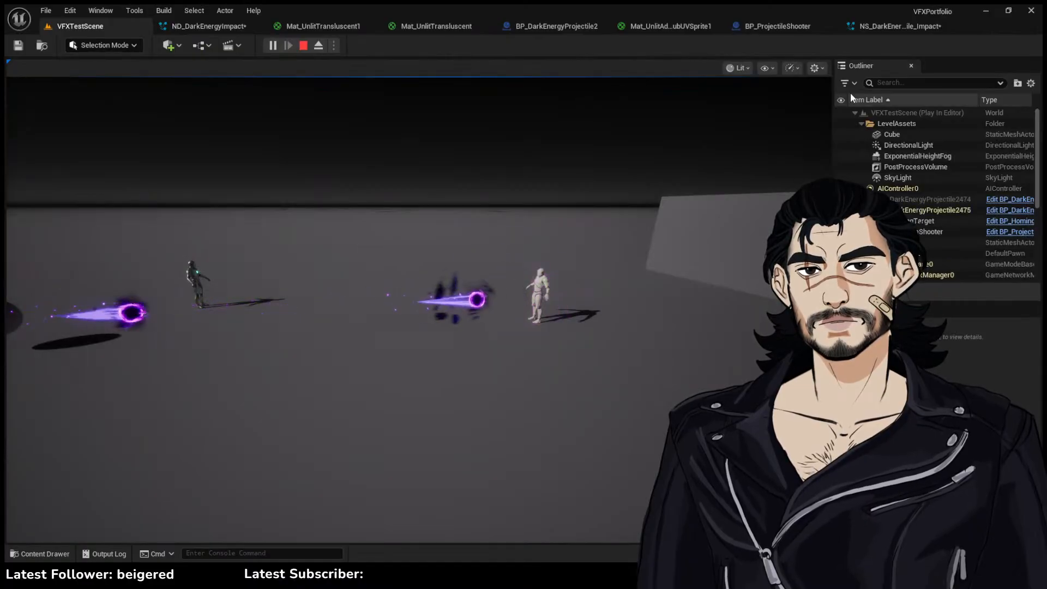
{"action": "left_click", "coordinate": [872, 27]}
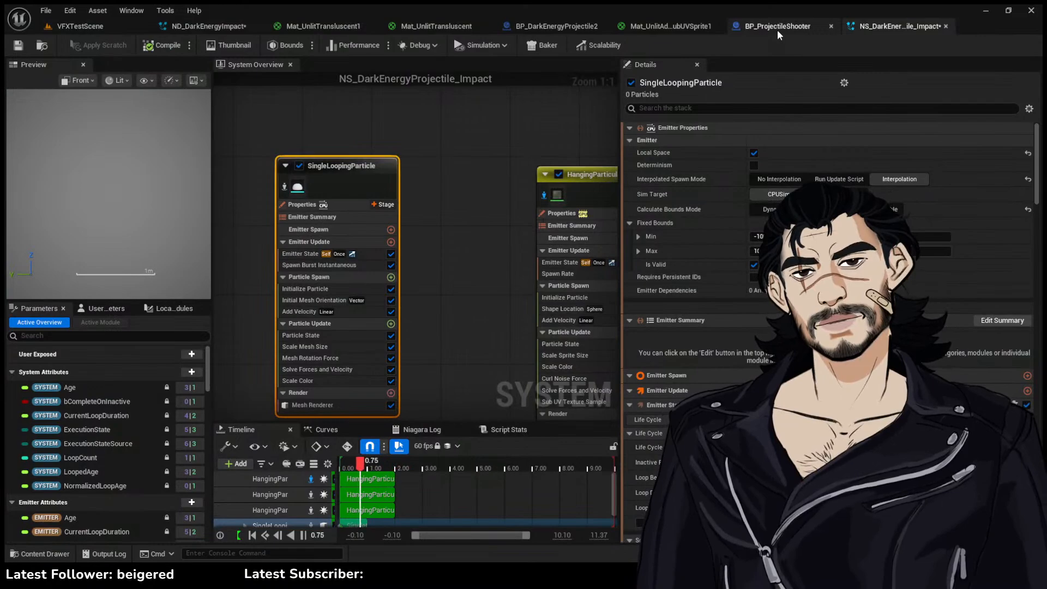
{"action": "right_click_drag", "start_coordinate": [442, 166], "coordinate": [446, 146]}
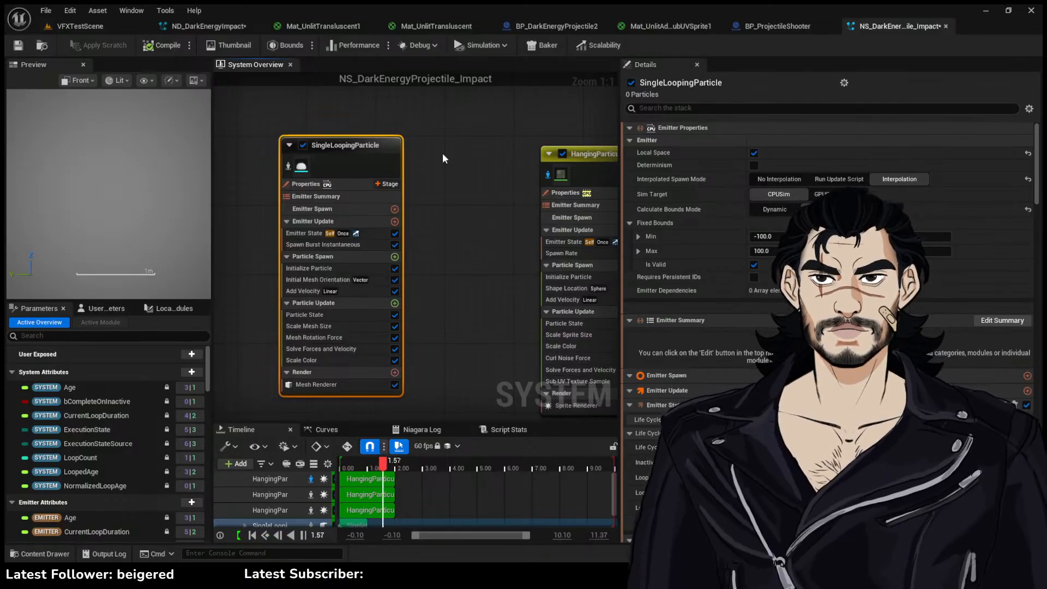
{"action": "left_click", "coordinate": [338, 268]}
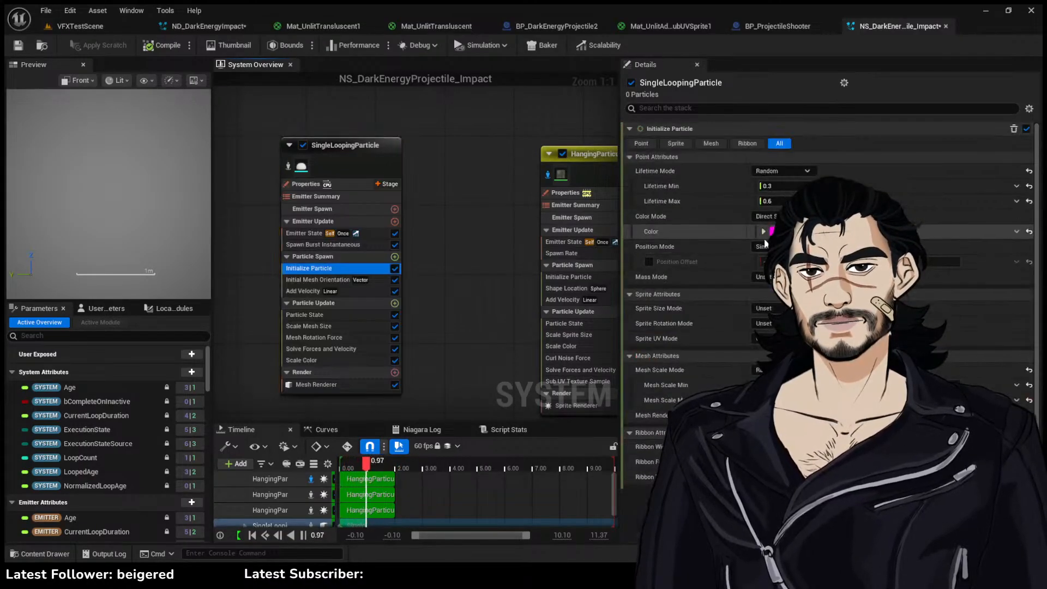
Move the SingleLoopingParticle emitter in ND_DarkEnergyImpact slightly away from ImpactCircle1 and deselect it
{"action": "left_click", "coordinate": [191, 26]}
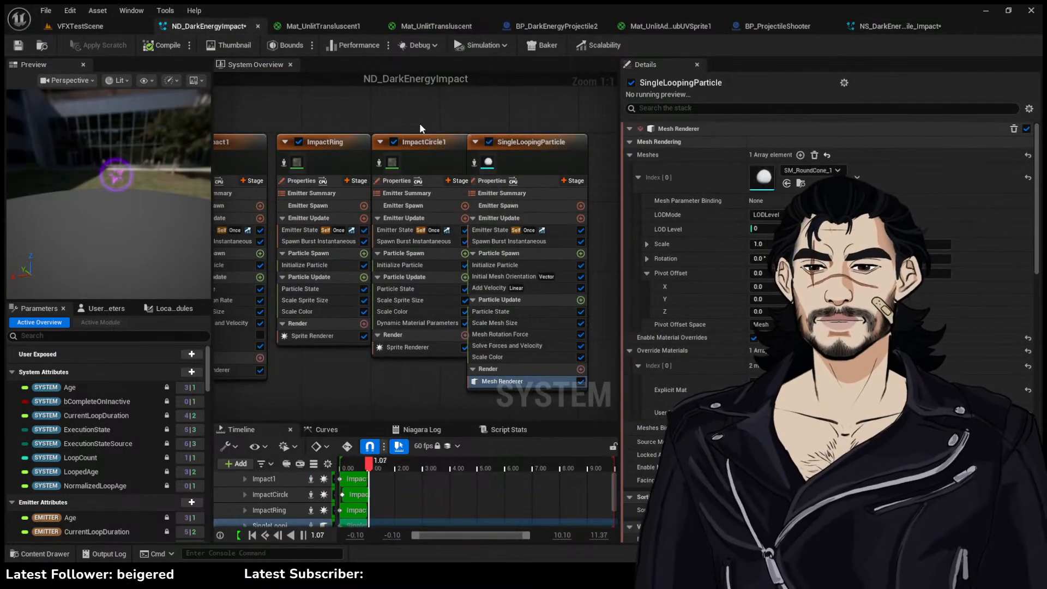
{"action": "left_click", "coordinate": [514, 144]}
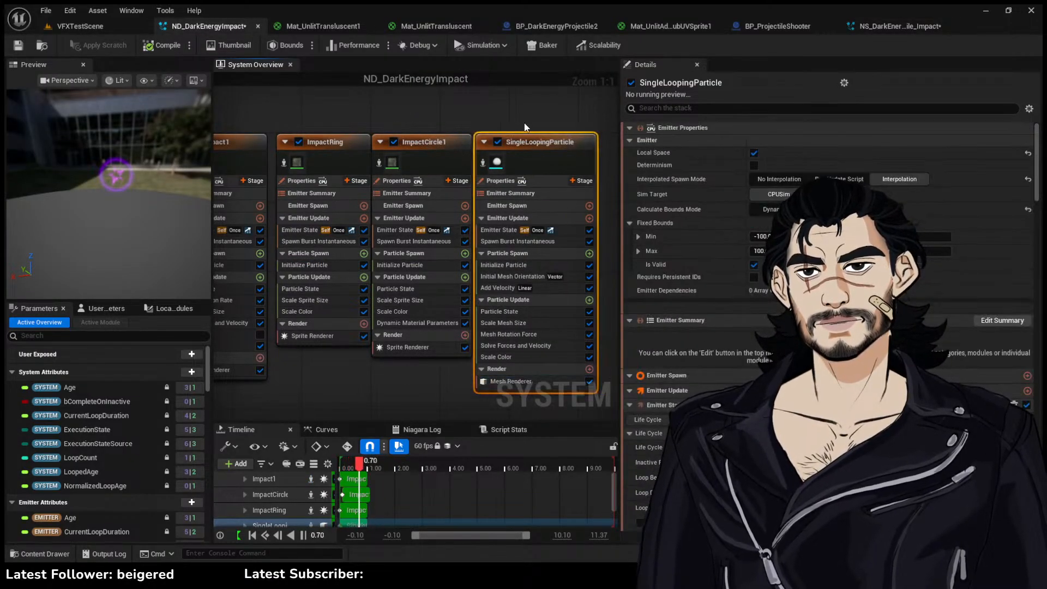
{"action": "left_click", "coordinate": [525, 123]}
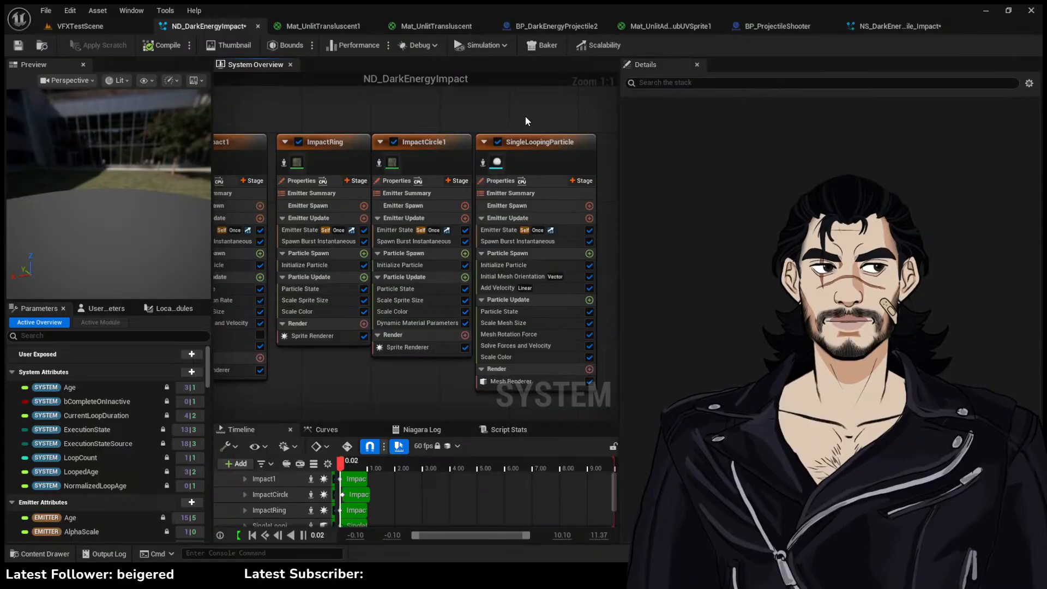
Examine SingleLoopingParticle's Mesh Renderer parameters and the mesh scale settings of its Initialize Particle module
{"action": "left_click", "coordinate": [522, 266]}
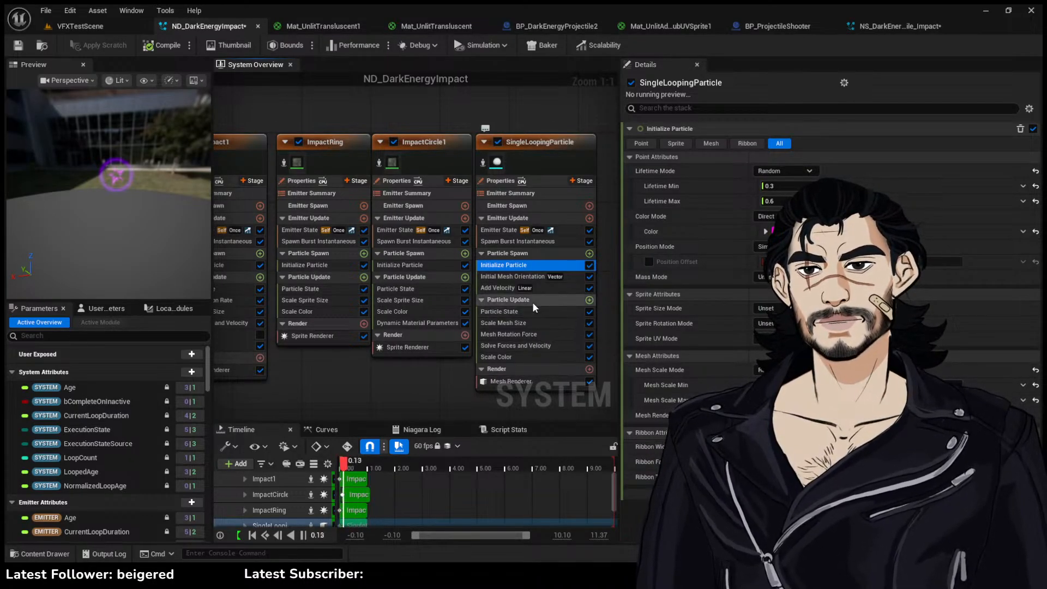
{"action": "left_click", "coordinate": [540, 381]}
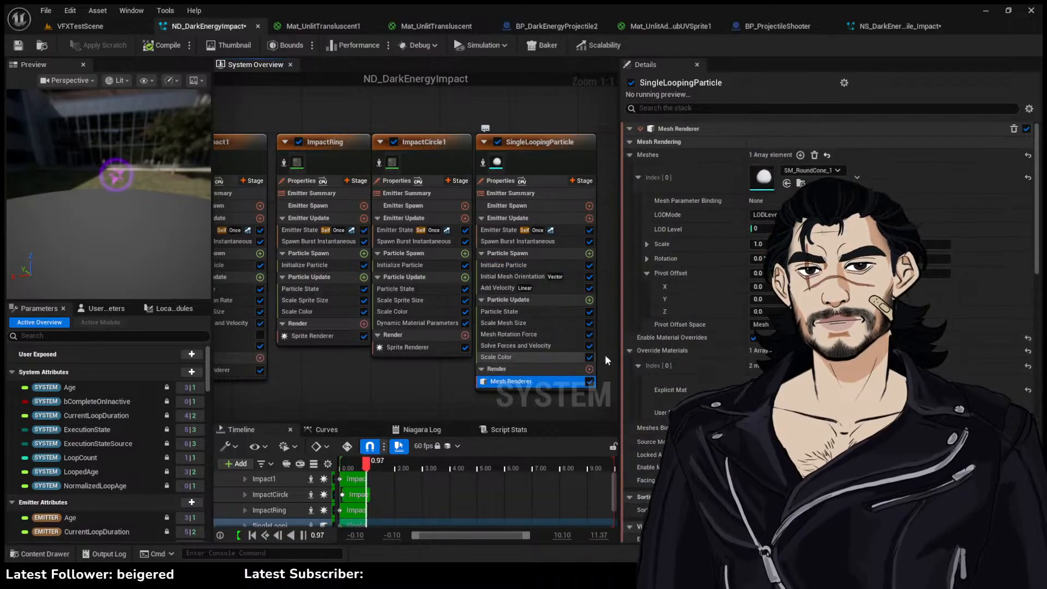
{"action": "scroll", "coordinate": [709, 272], "scroll_direction": "down", "scroll_amount": 10}
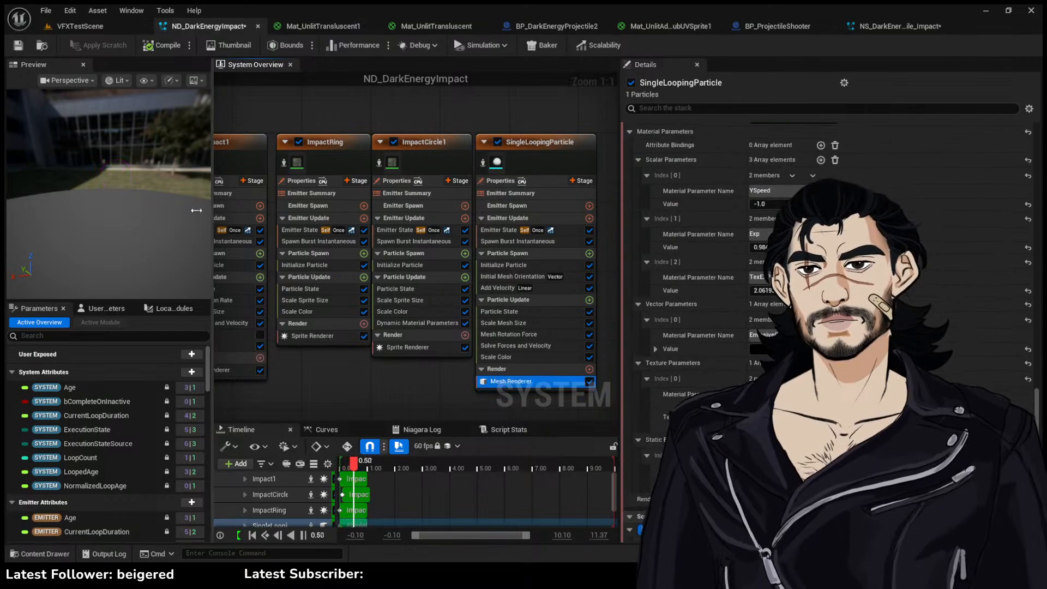
{"action": "left_click", "coordinate": [526, 266]}
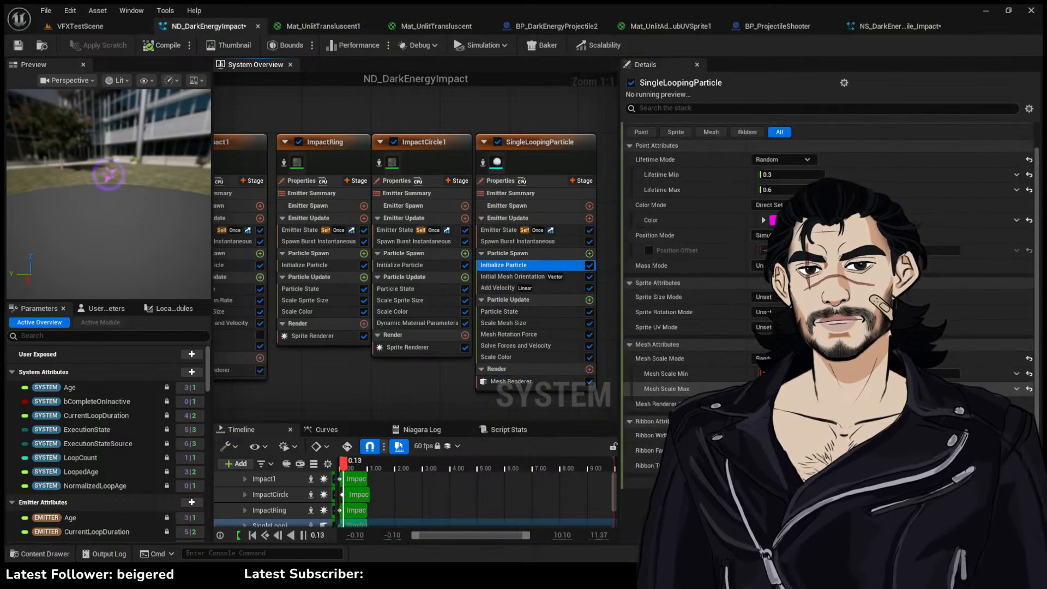
{"action": "left_click", "coordinate": [786, 389]}
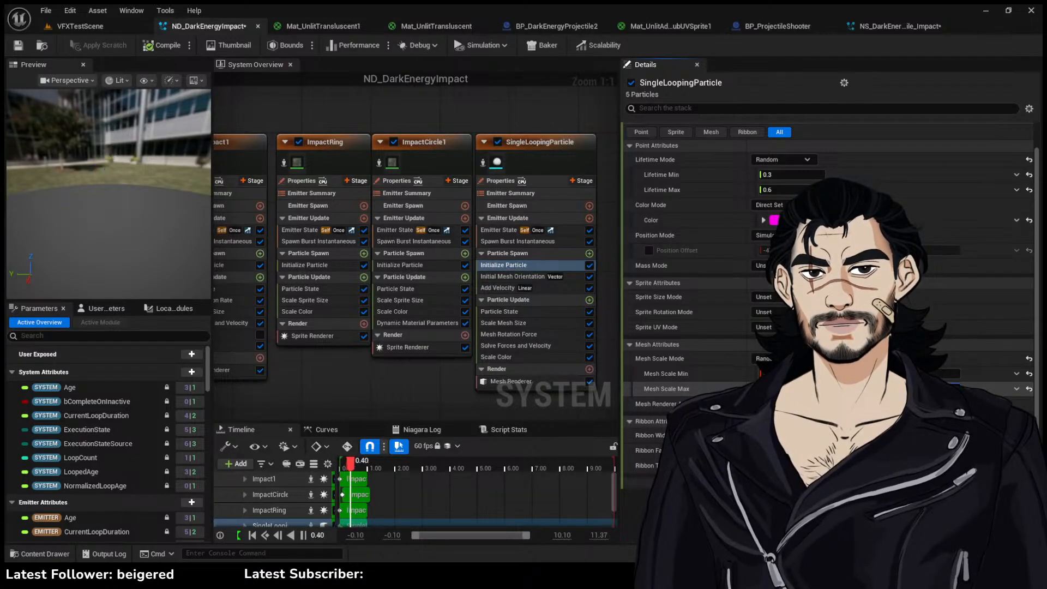
{"action": "left_click", "coordinate": [851, 359]}
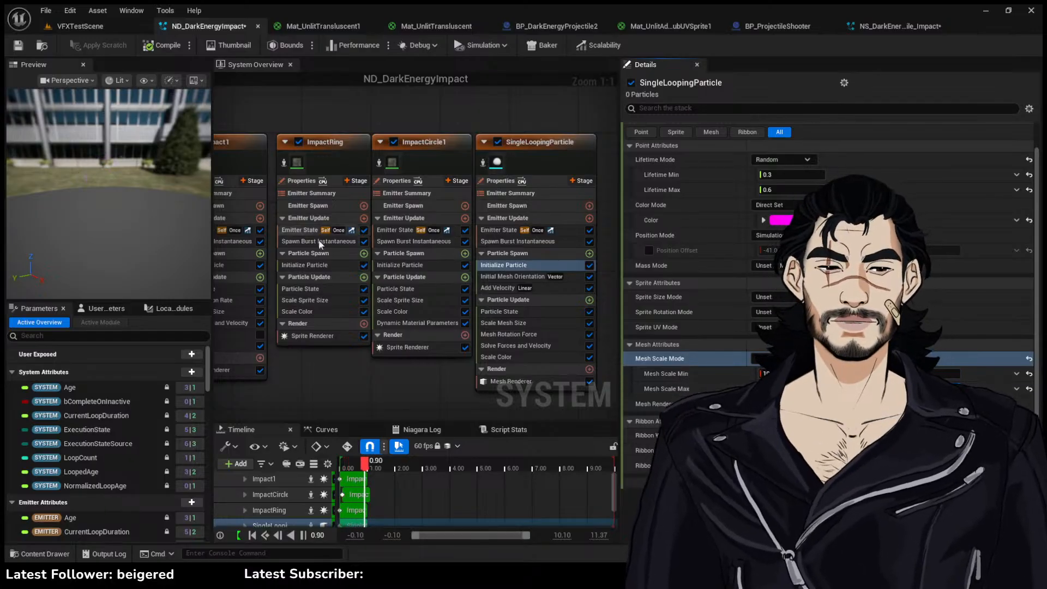
Watch the projectile impact on the target from several angles in the running VFXTestScene level
{"action": "left_click", "coordinate": [96, 25]}
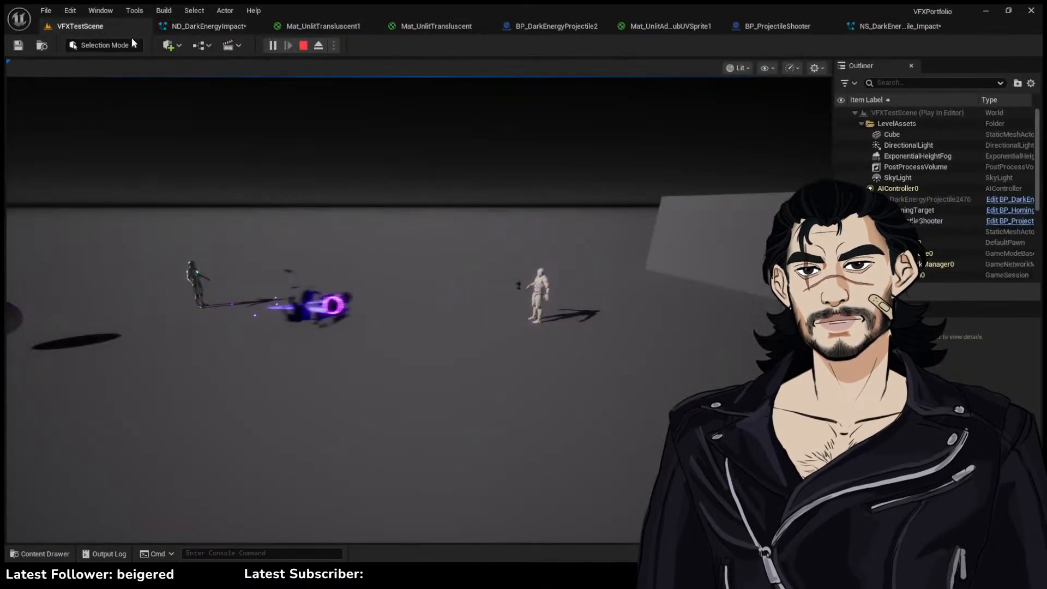
{"action": "left_click", "coordinate": [407, 197]}
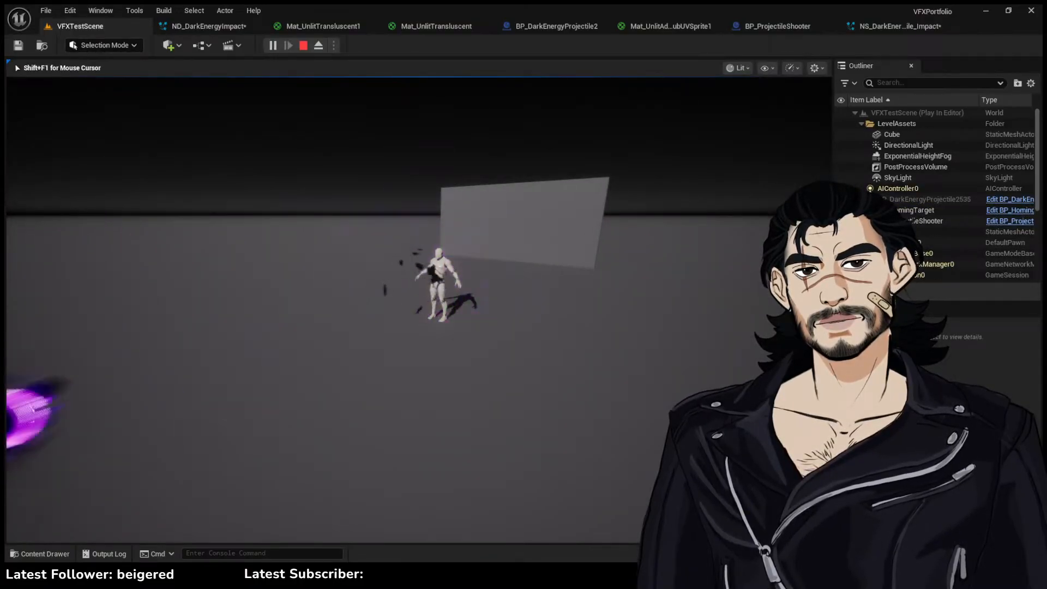
{"action": "key", "text": "d"}
{"action": "key", "text": "w"}
{"action": "key", "text": "d"}
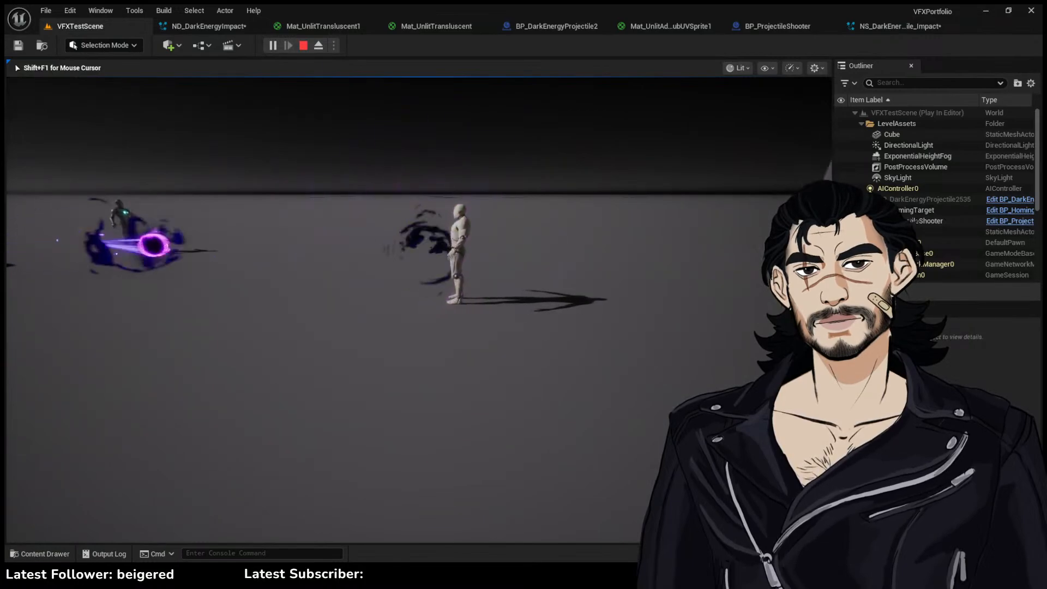
{"action": "key", "text": "a"}
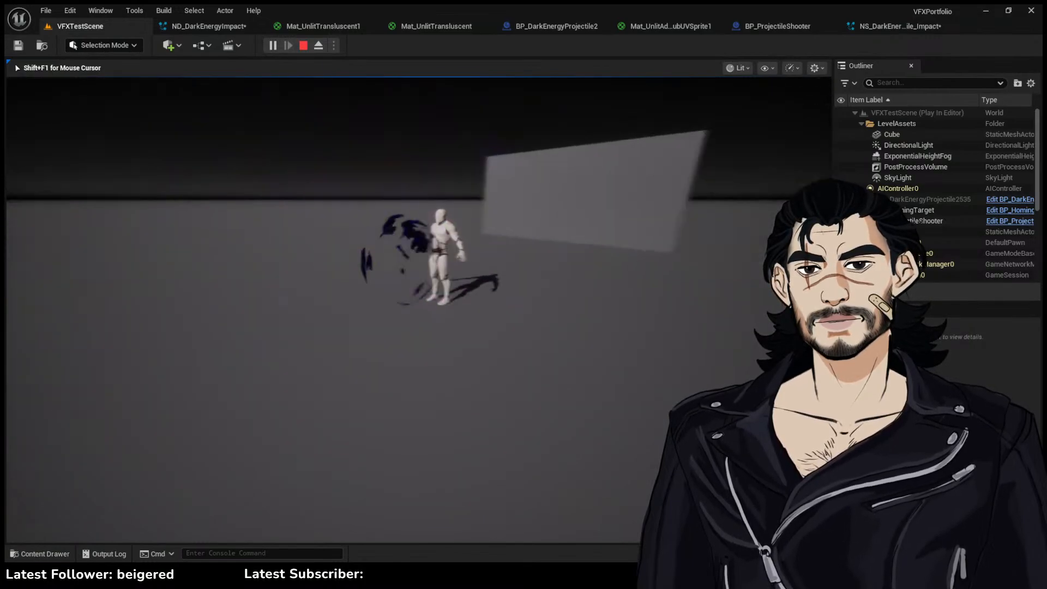
{"action": "key", "text": "d"}
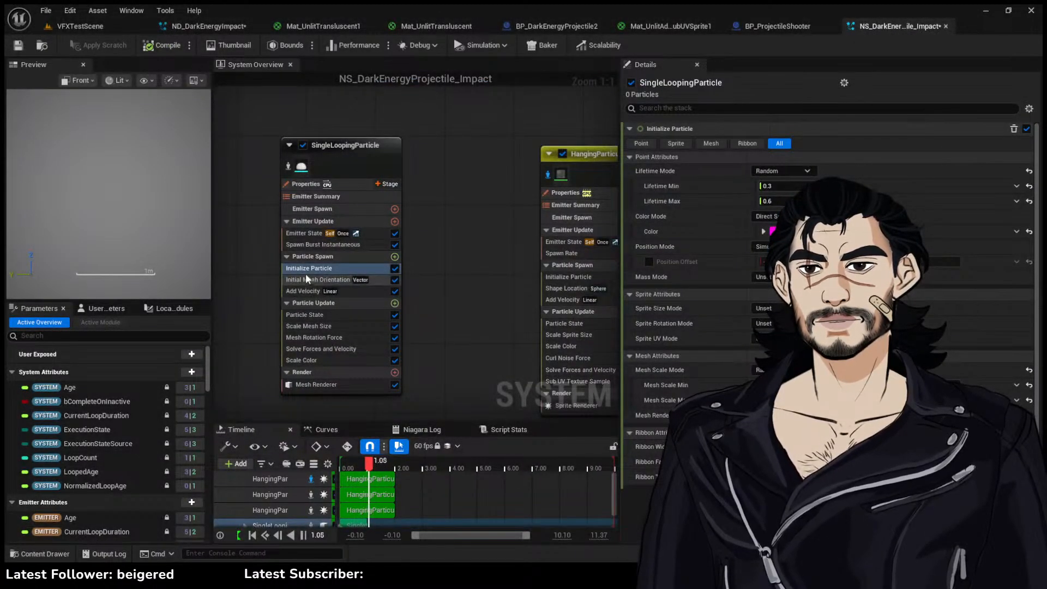
In NS_DarkEnergyProjectile_Impact, set SingleLoopingParticle's Mesh Axis To Orient to X 1 and Z 0, and check the running level
{"action": "left_click", "coordinate": [306, 279]}
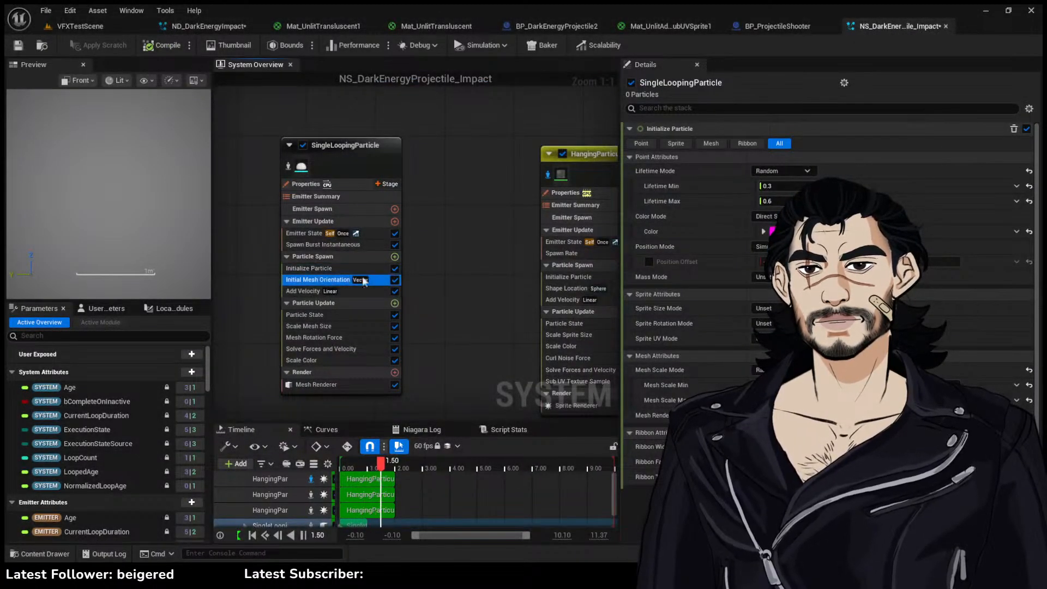
{"action": "left_click", "coordinate": [785, 170]}
{"action": "left_click", "coordinate": [912, 202]}
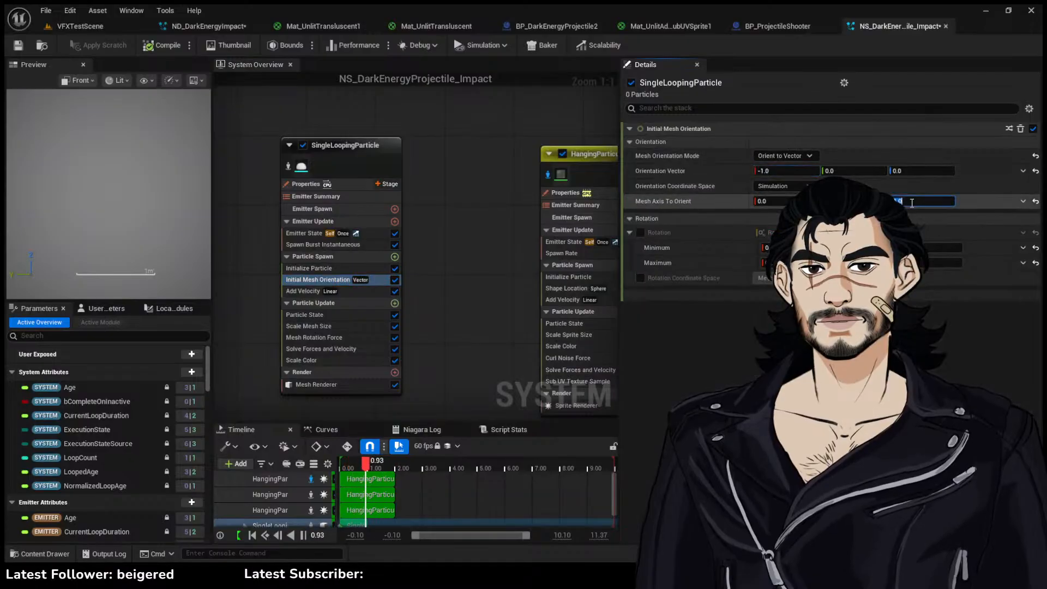
{"action": "type", "text": "0"}
{"action": "left_click", "coordinate": [777, 201]}
{"action": "type", "text": "1"}
{"action": "left_click", "coordinate": [794, 171]}
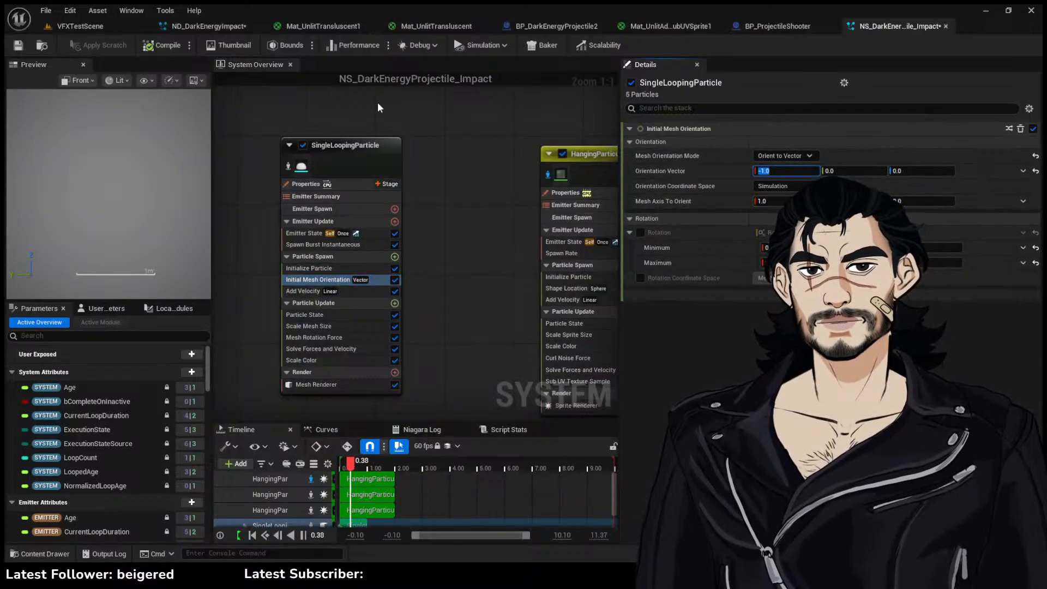
{"action": "left_click", "coordinate": [82, 27]}
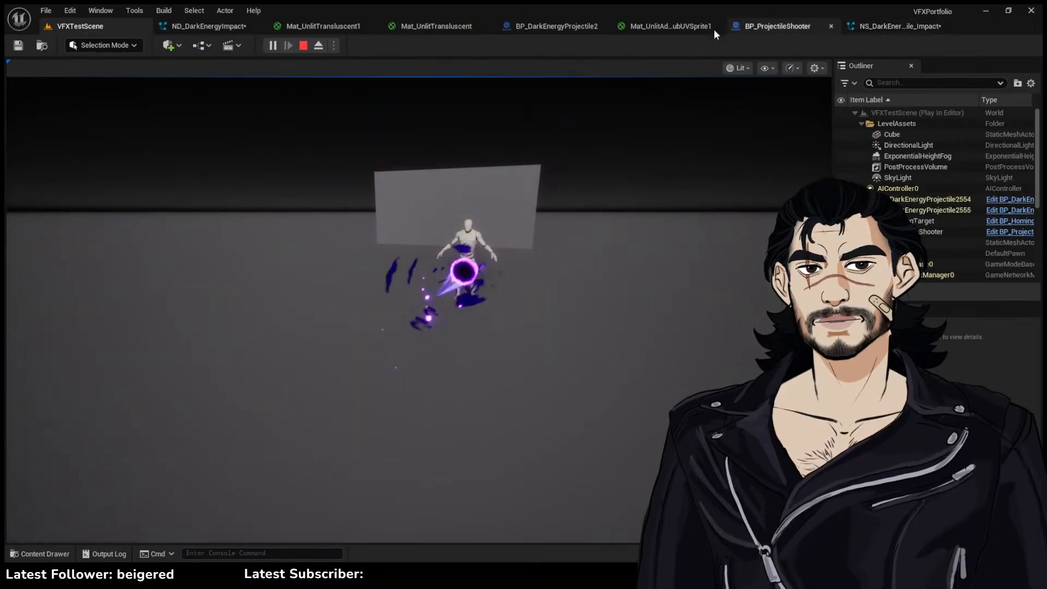
In ND_DarkEnergyImpact, set SingleLoopingParticle's Orientation Vector X to 1, and its Mesh Axis To Orient to X 1 and Z 0
{"action": "left_click", "coordinate": [210, 26]}
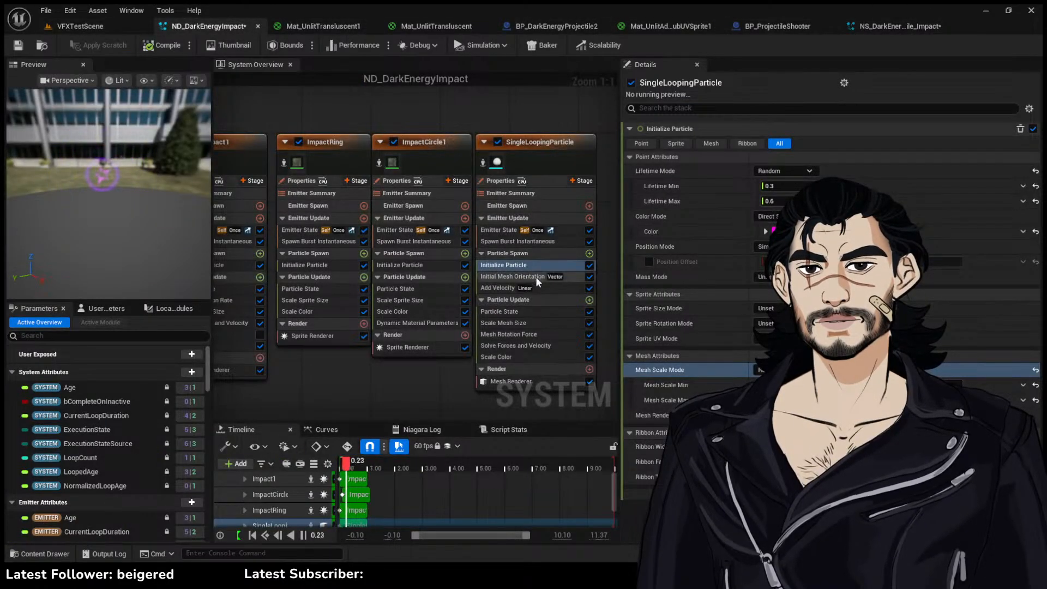
{"action": "left_click", "coordinate": [512, 276]}
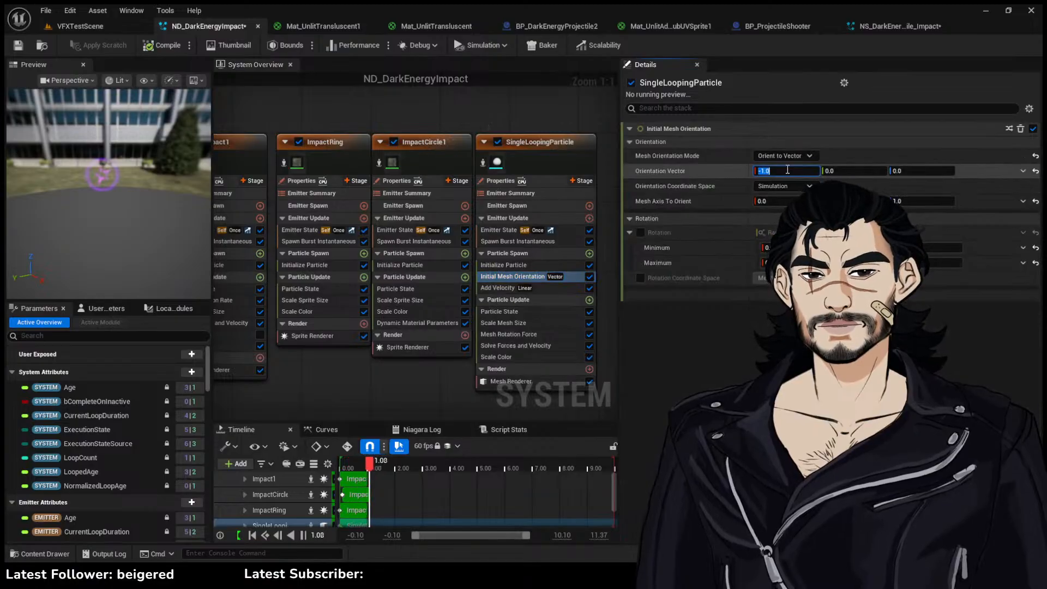
{"action": "type", "text": "1"}
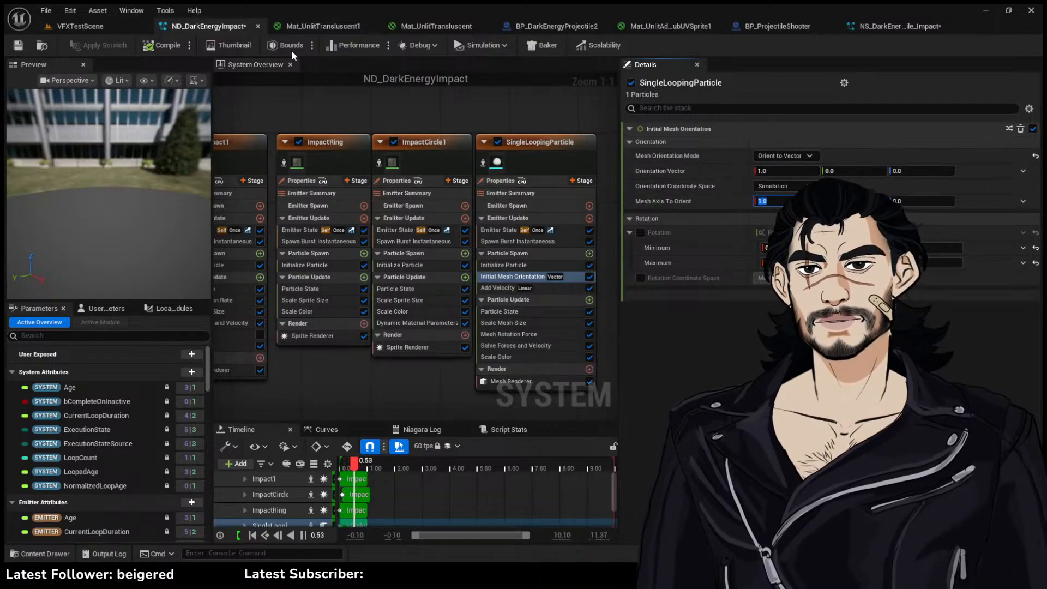
Check how the impact meshes are oriented in the running VFXTestScene level, returning to ND_DarkEnergyImpact
{"action": "left_click", "coordinate": [96, 24]}
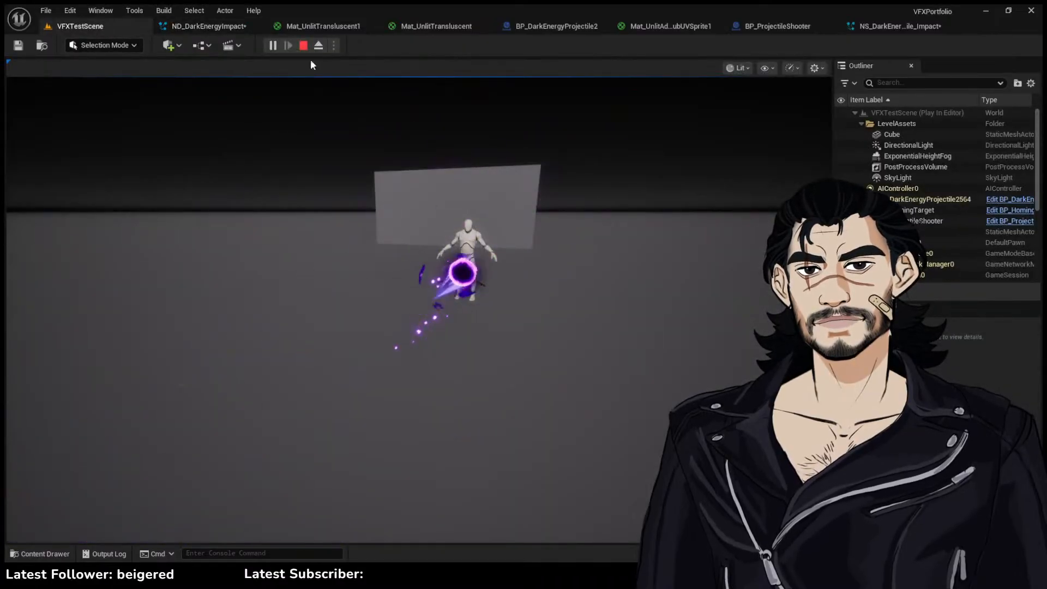
{"action": "left_click", "coordinate": [184, 28]}
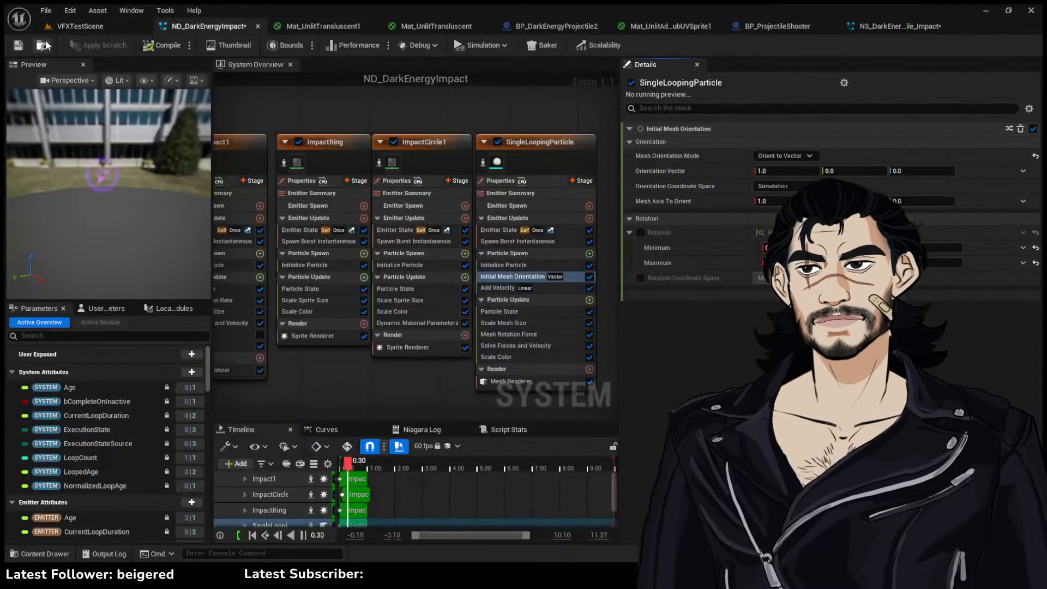
{"action": "left_click", "coordinate": [84, 27]}
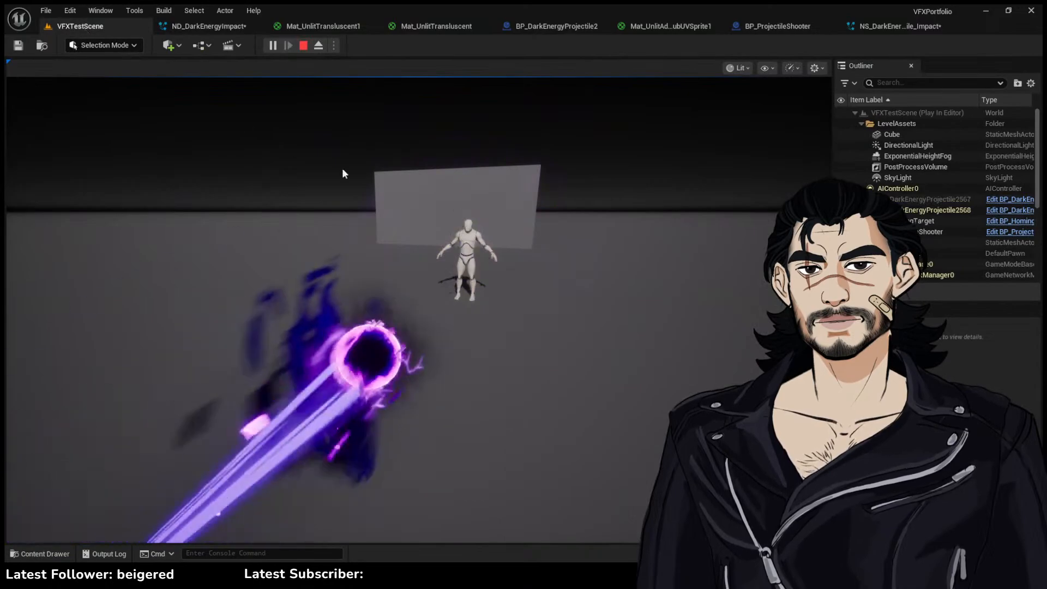
{"action": "left_click", "coordinate": [207, 27]}
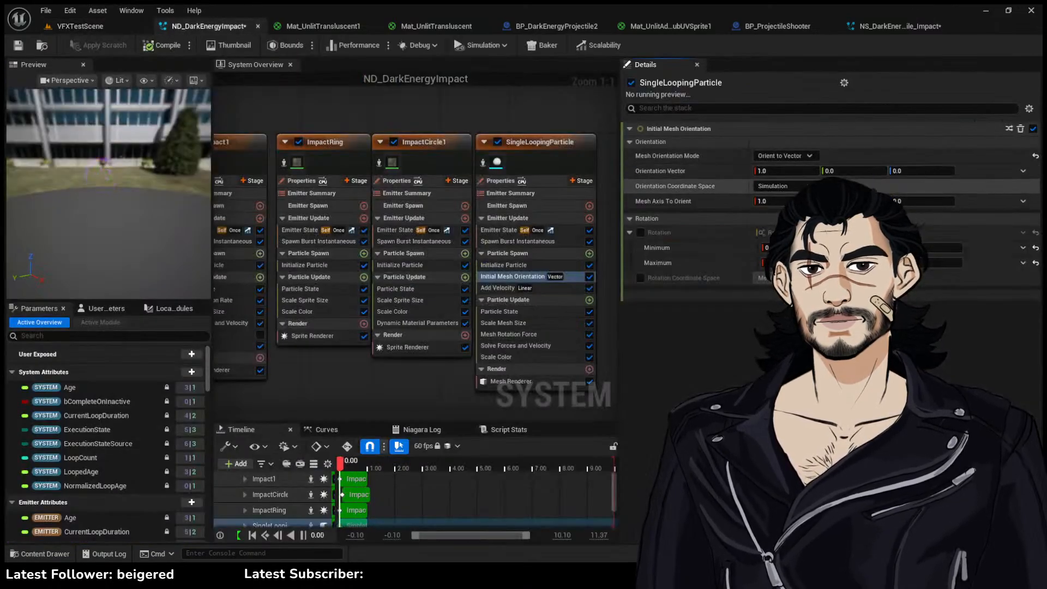
Try an X value of 90 for SingleLoopingParticle's Mesh Axis To Orient and check the impact in VFXTestScene
{"action": "left_click", "coordinate": [779, 201]}
{"action": "type", "text": "90"}
{"action": "key", "text": "Return"}
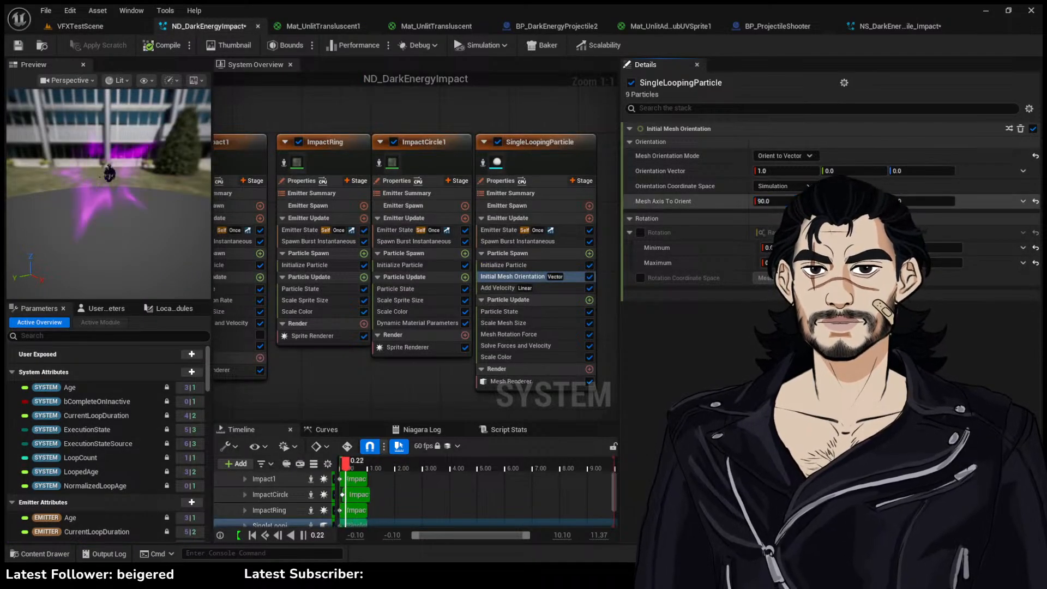
{"action": "left_click", "coordinate": [780, 201]}
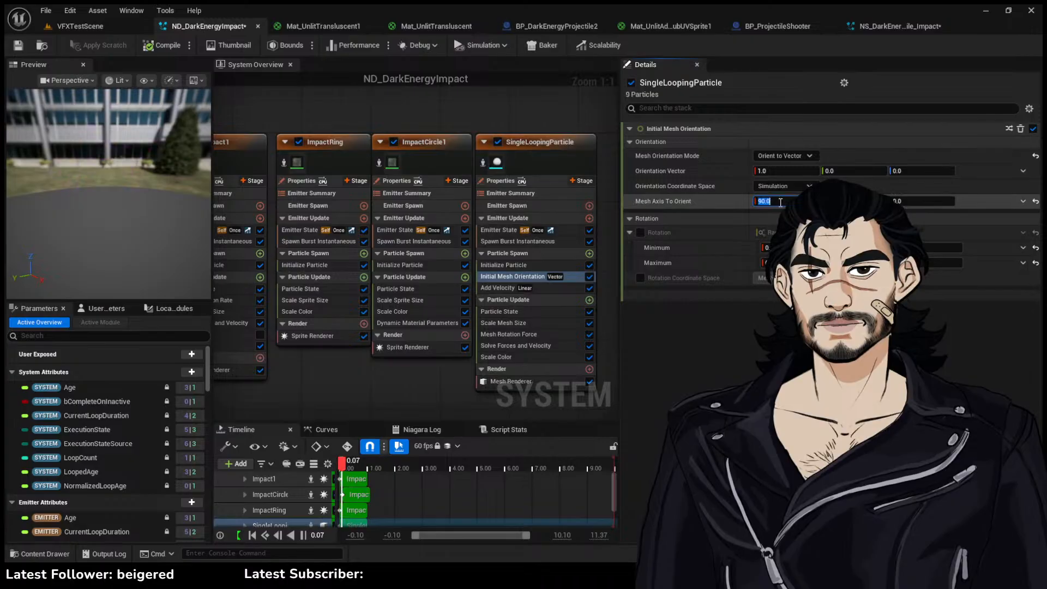
{"action": "left_click", "coordinate": [71, 28]}
{"action": "left_click", "coordinate": [117, 57]}
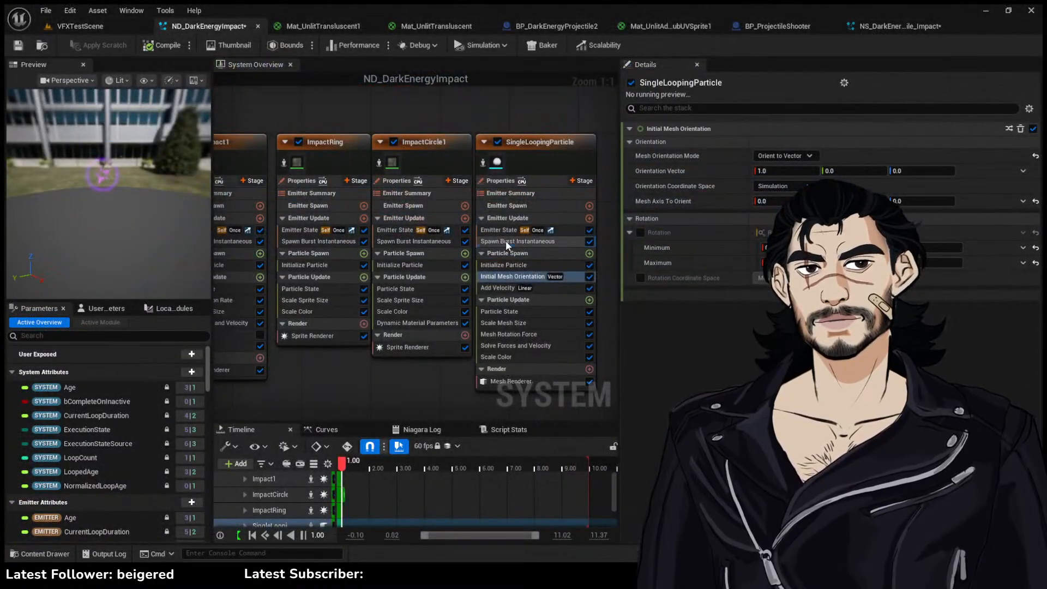
Set SingleLoopingParticle's Spawn Count to 5 in Spawn Burst Instantaneous, review Initialize Particle, and check the impact in the running level
{"action": "left_click", "coordinate": [505, 241]}
{"action": "left_click", "coordinate": [498, 234]}
{"action": "left_click", "coordinate": [508, 243]}
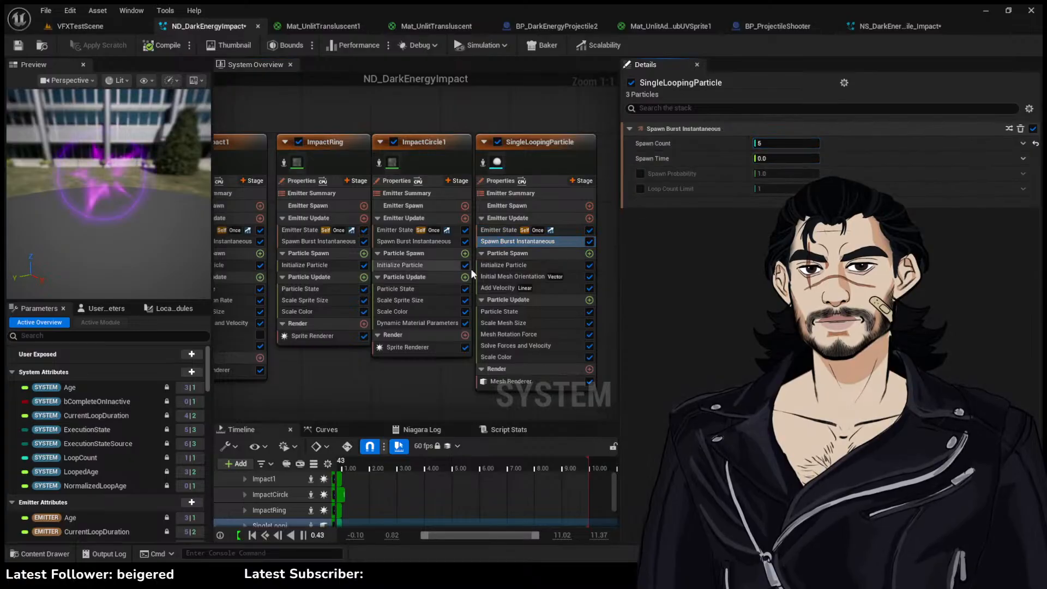
{"action": "left_click", "coordinate": [503, 265]}
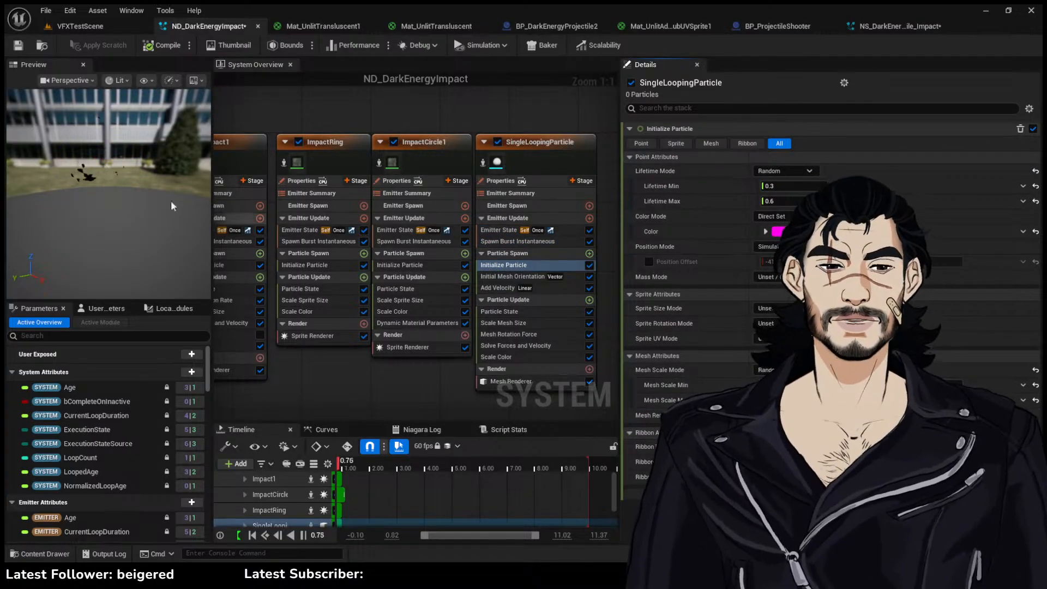
{"action": "left_click", "coordinate": [107, 23]}
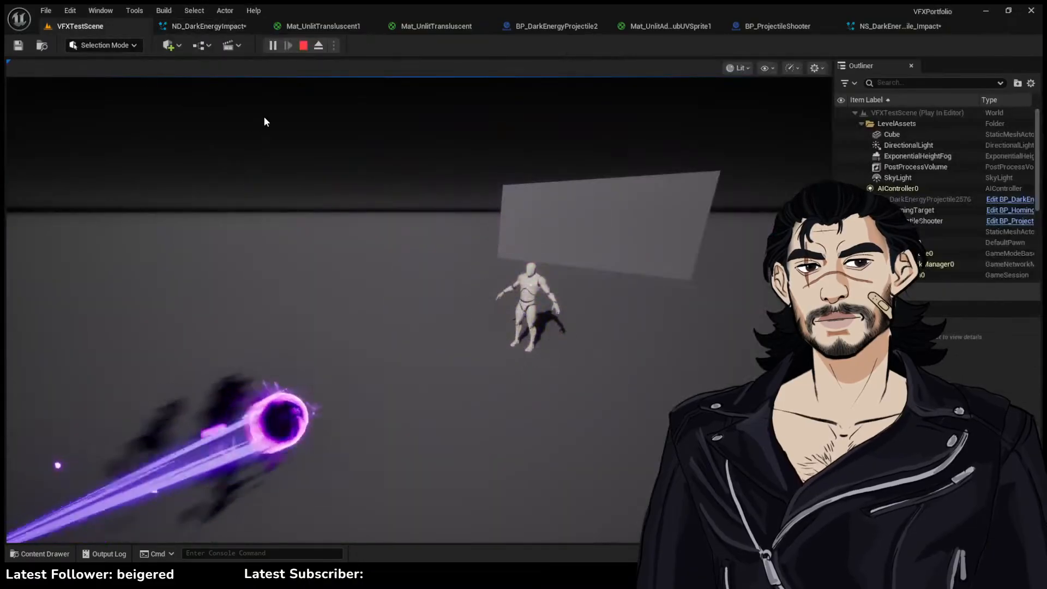
{"action": "left_click", "coordinate": [420, 189]}
{"action": "key", "text": "a"}
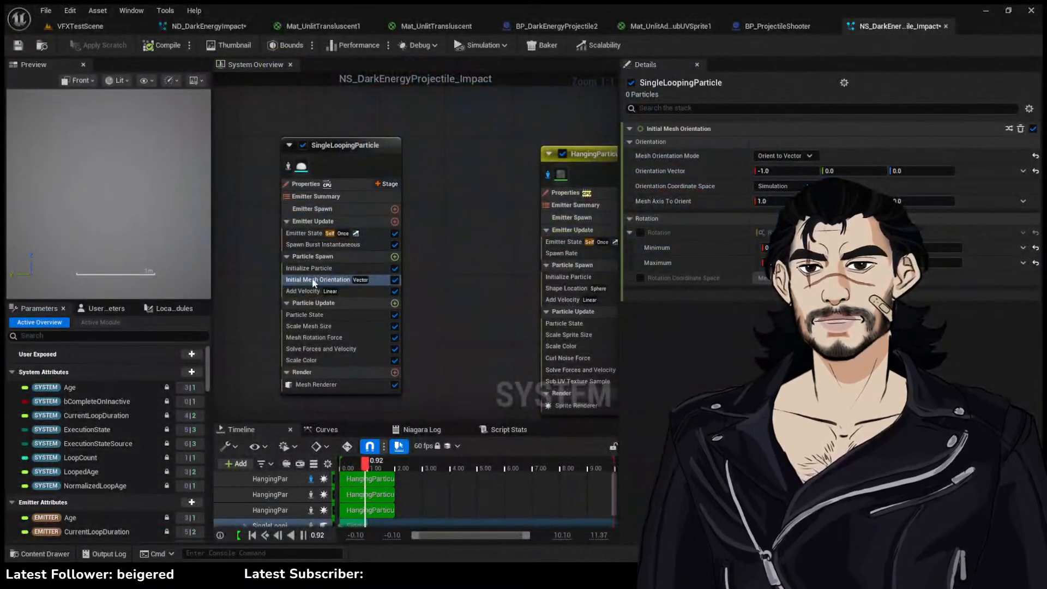
In ND_DarkEnergyImpact, set SingleLoopingParticle's Lifetime Max to 0.5 in Initialize Particle
{"action": "left_click", "coordinate": [209, 26]}
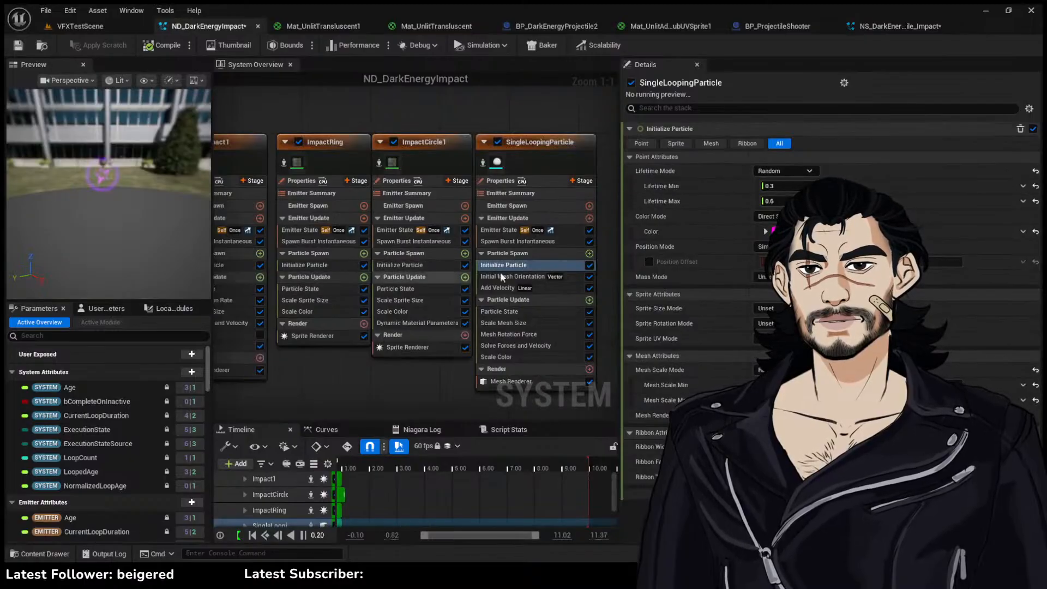
{"action": "left_click", "coordinate": [518, 241]}
{"action": "left_click", "coordinate": [781, 144]}
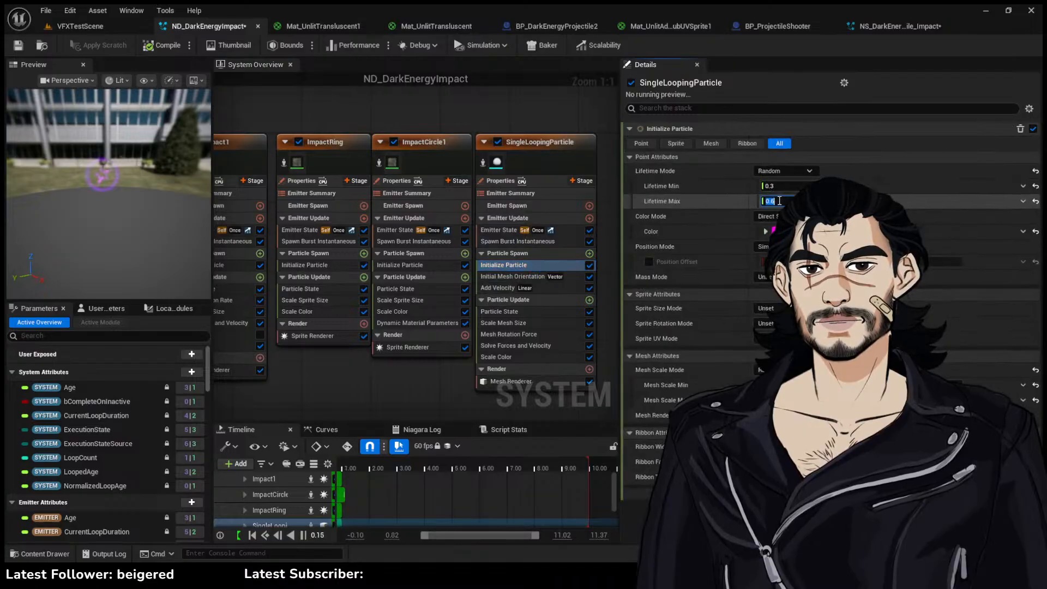
{"action": "type", "text": "5"}
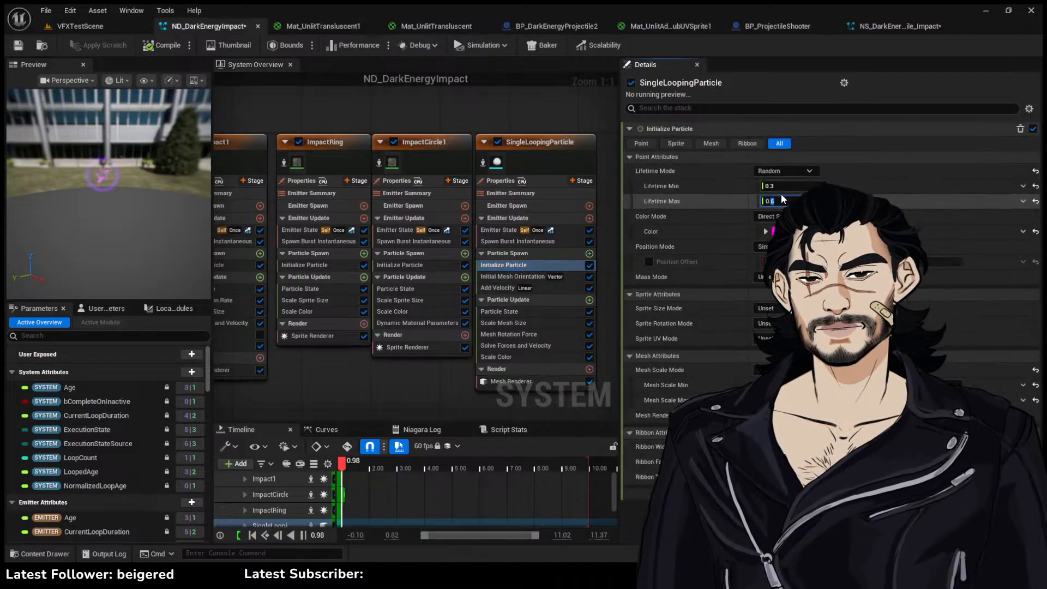
{"action": "key", "text": "Return"}
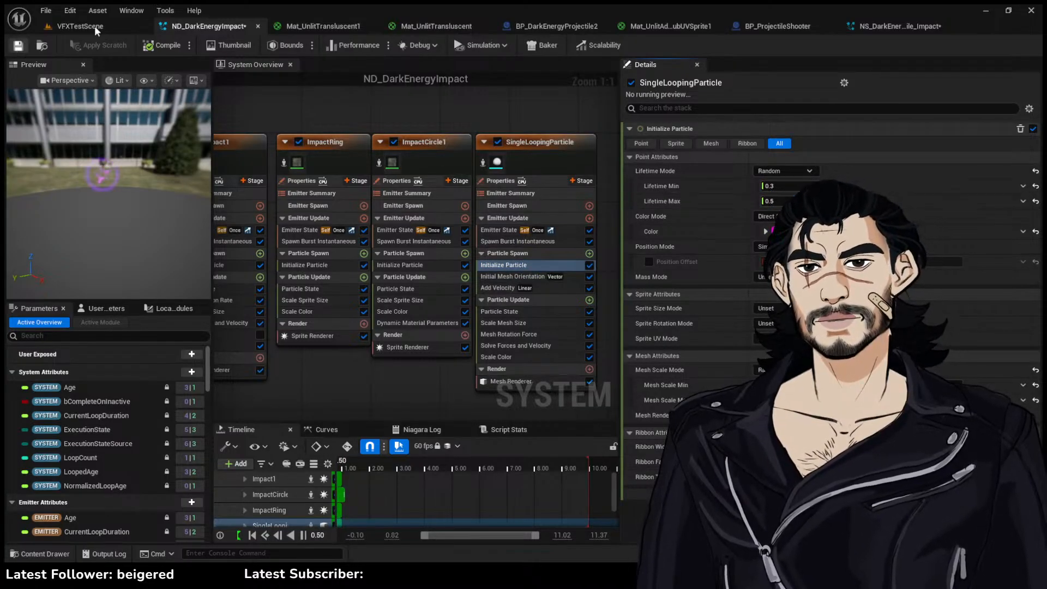
Examine the impact on the target from several distances and angles in the running VFXTestScene level
{"action": "left_click", "coordinate": [97, 25]}
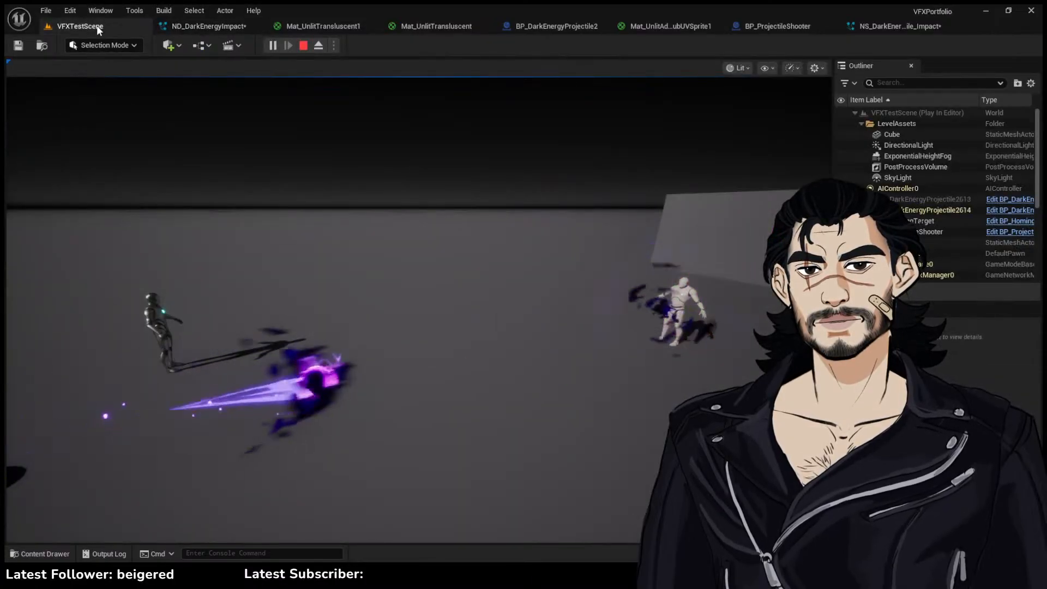
{"action": "left_click", "coordinate": [656, 286]}
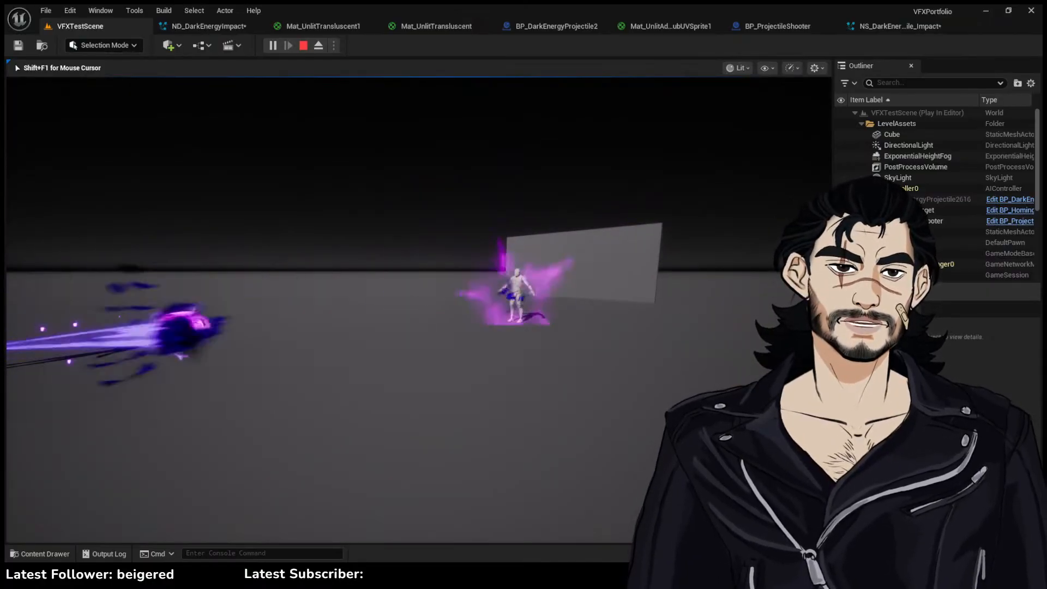
{"action": "key", "text": "w"}
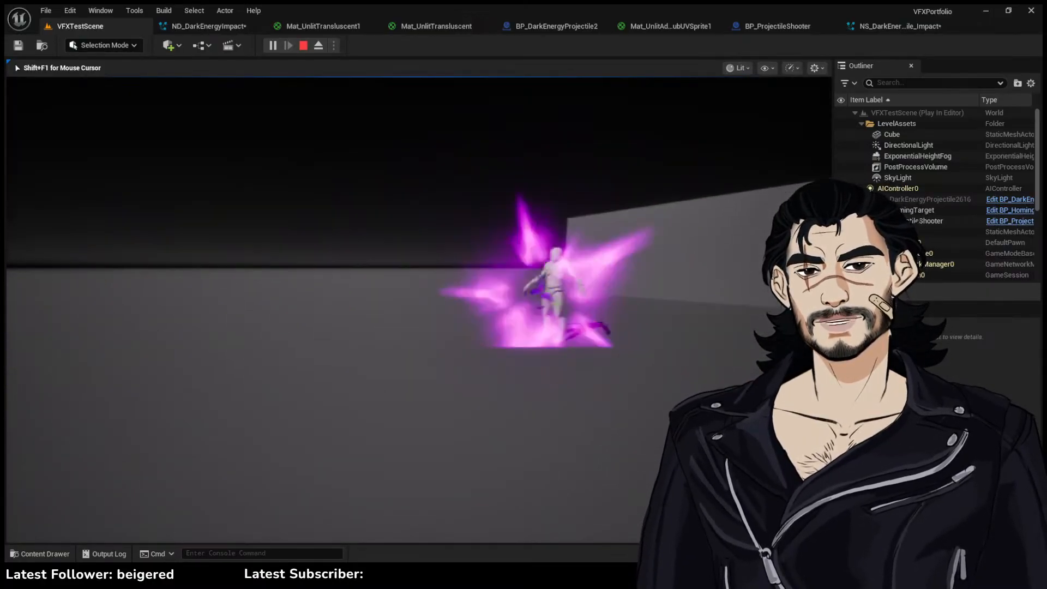
{"action": "key", "text": "a"}
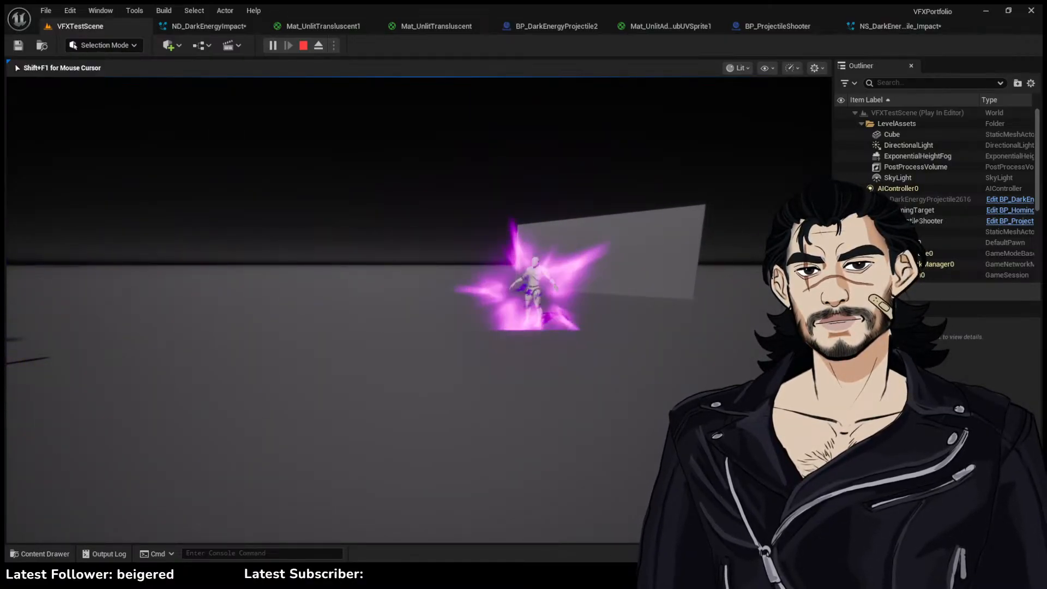
{"action": "key", "text": "w"}
{"action": "key", "text": "a"}
{"action": "key", "text": "s"}
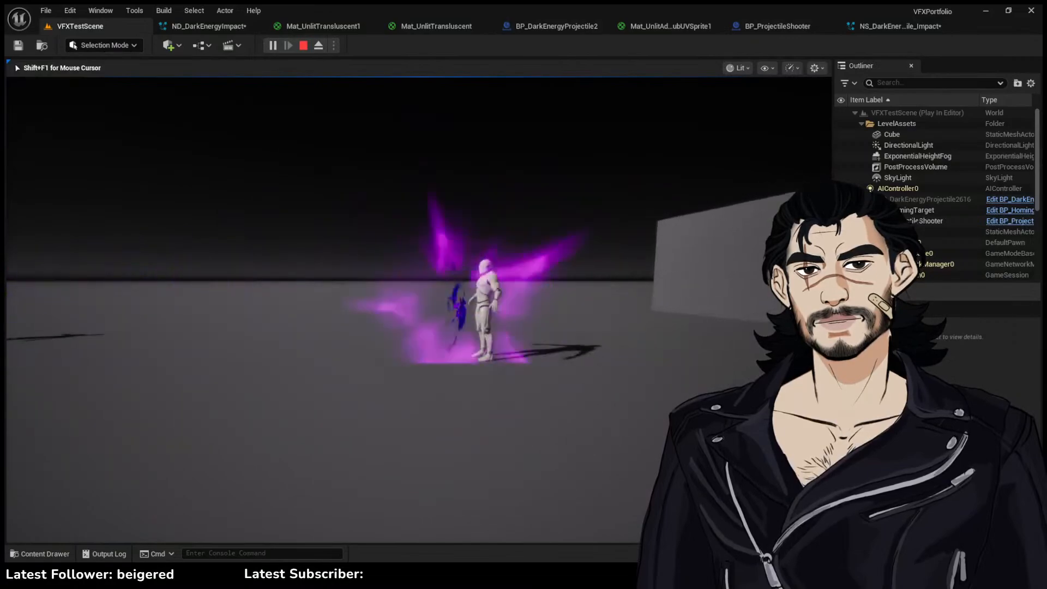
{"action": "key", "text": "s"}
{"action": "key", "text": "a"}
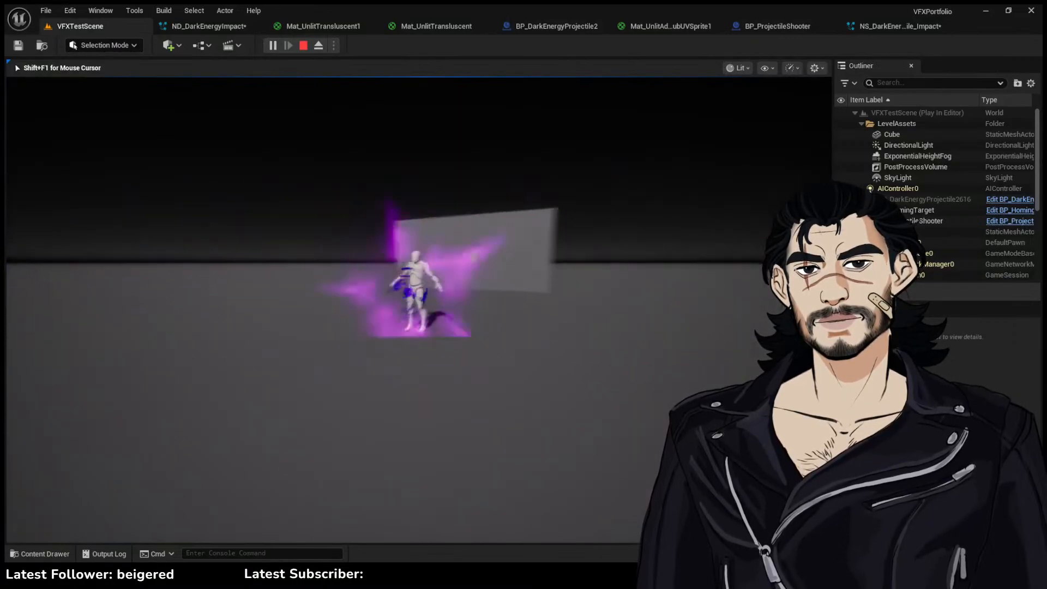
{"action": "key", "text": "s"}
{"action": "key", "text": "a"}
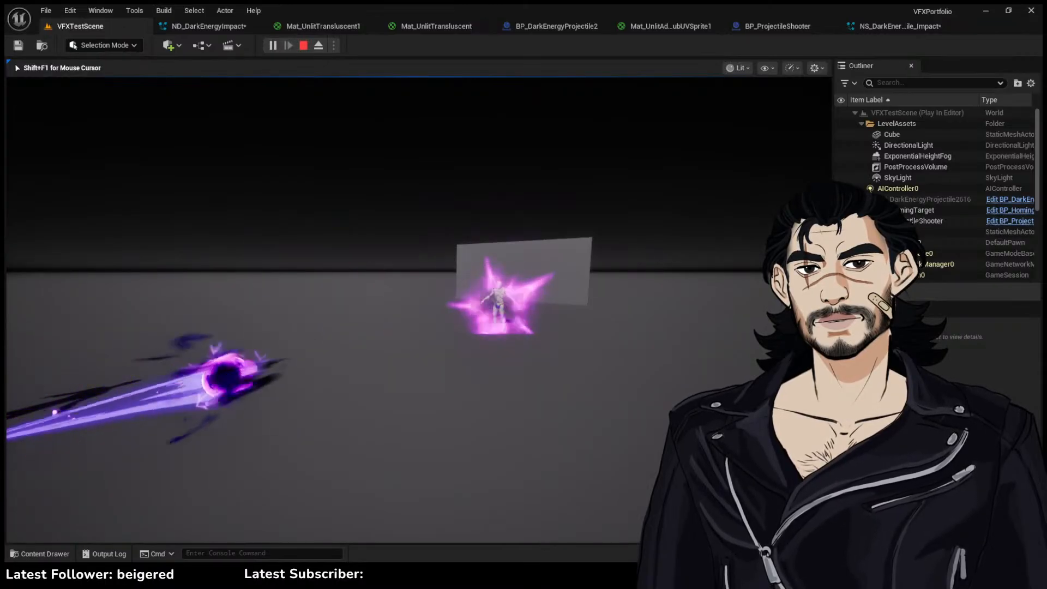
In ND_DarkEnergyImpact, enable the Streak emitter and delete its Scale Sprite Size by Speed module
{"action": "key", "text": "shift+F1"}
{"action": "left_click", "coordinate": [887, 26]}
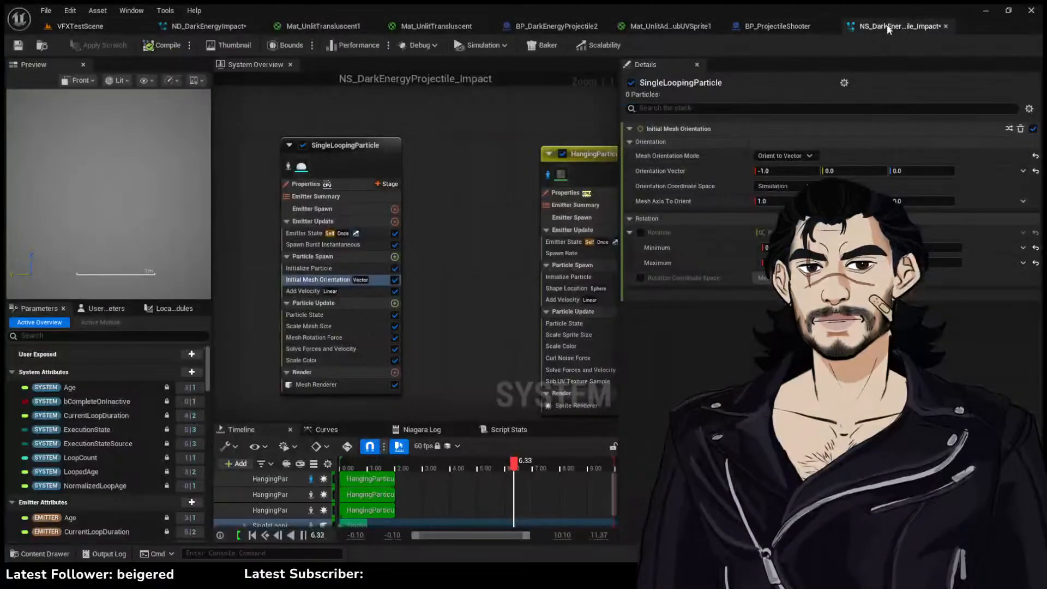
{"action": "left_click", "coordinate": [253, 17]}
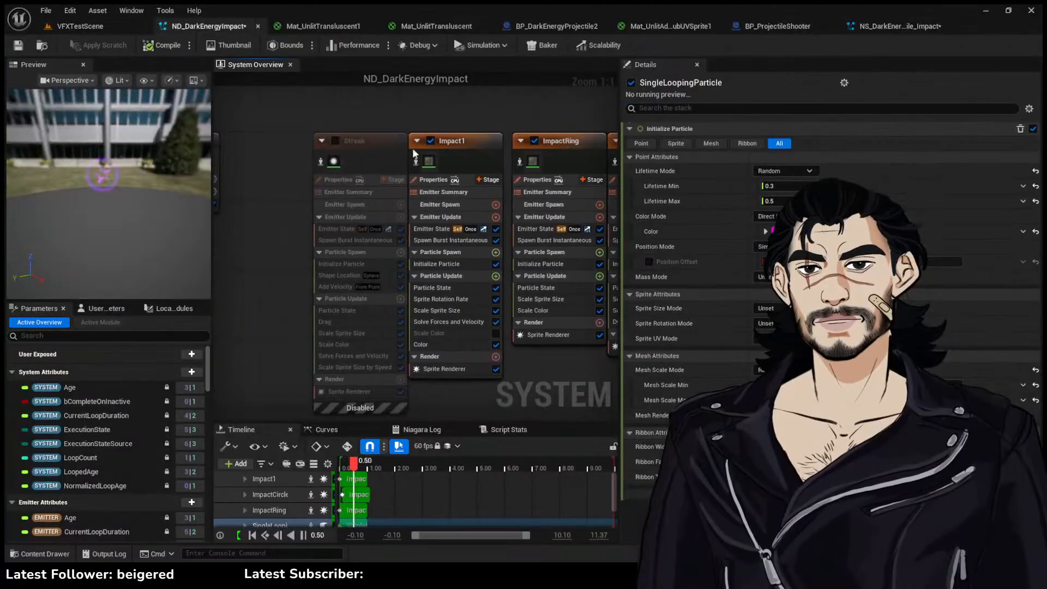
{"action": "left_click", "coordinate": [367, 192]}
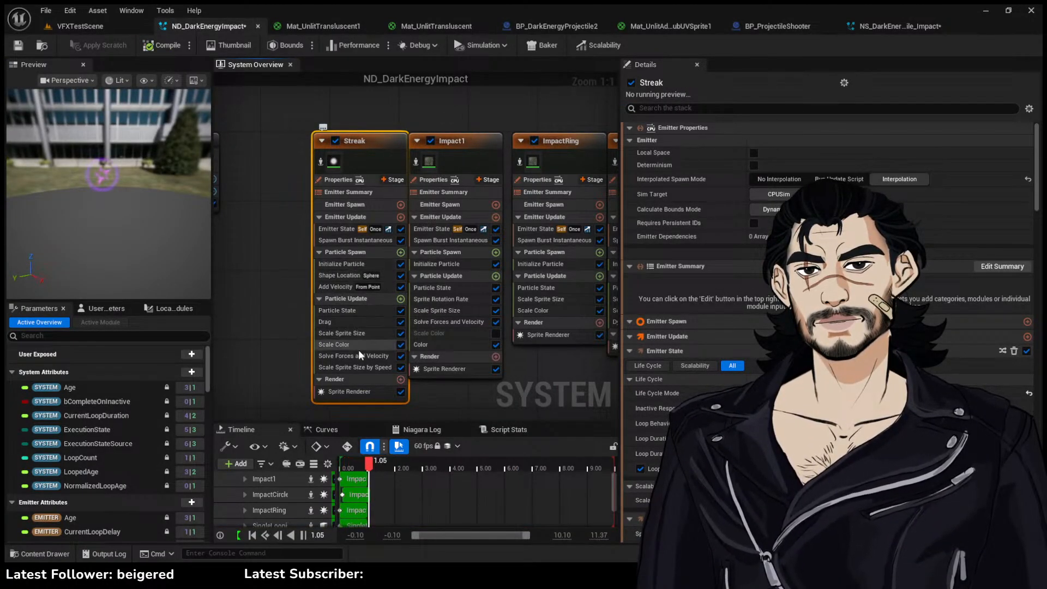
{"action": "left_click", "coordinate": [361, 367]}
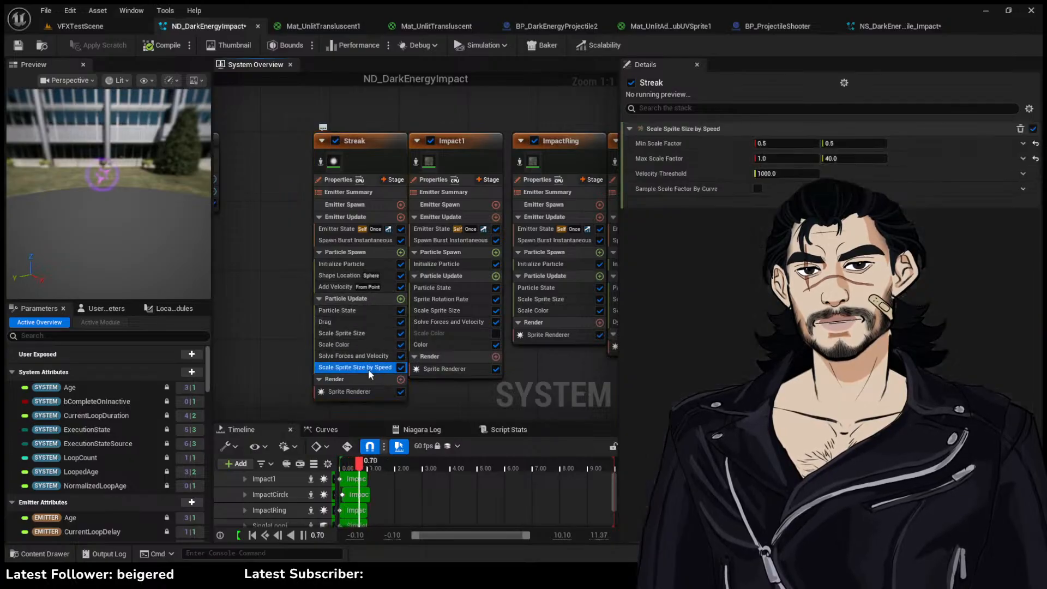
{"action": "key", "text": "Delete"}
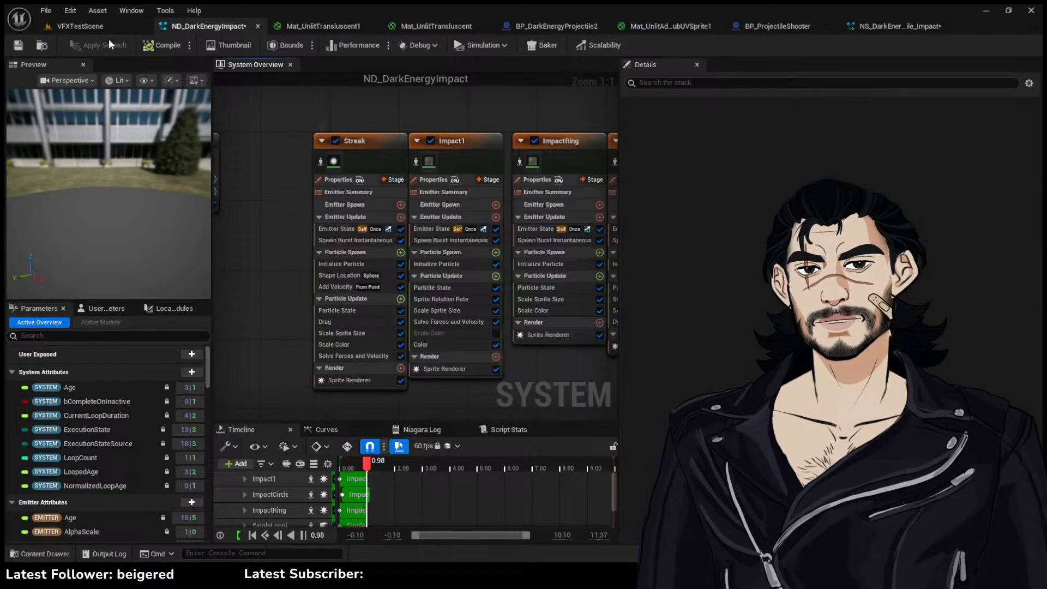
Check the impact with the Streak emitter in the running VFXTestScene level and return to ND_DarkEnergyImpact
{"action": "left_click", "coordinate": [104, 27]}
{"action": "left_click", "coordinate": [574, 258]}
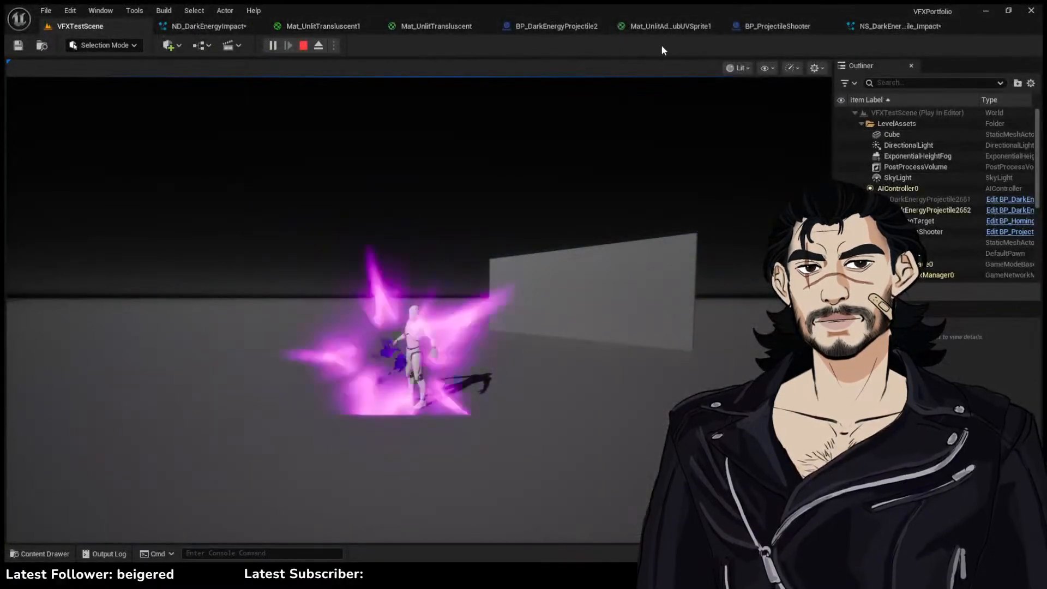
{"action": "left_click", "coordinate": [756, 27]}
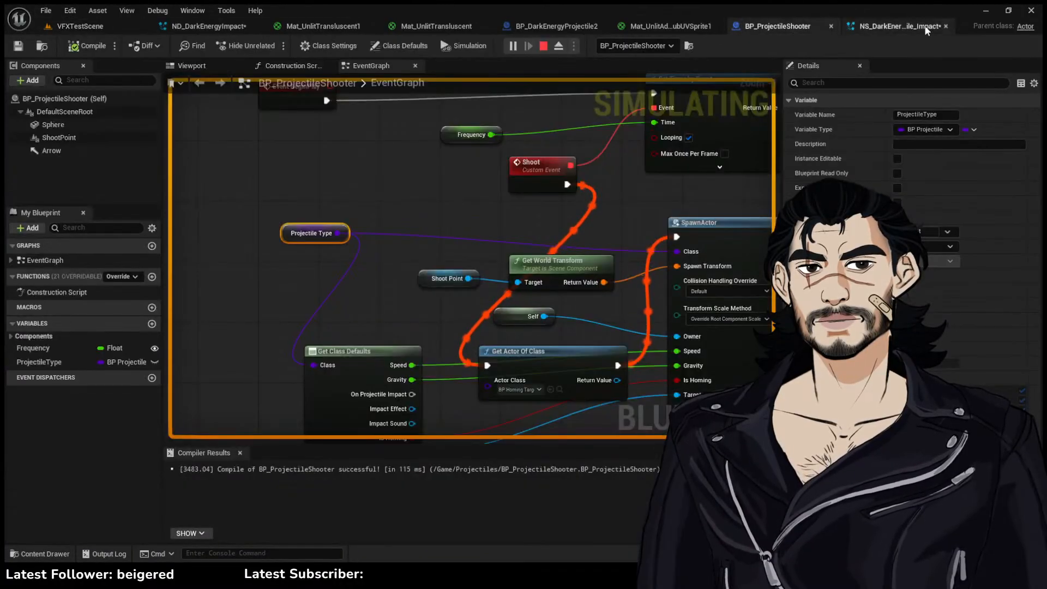
{"action": "left_click", "coordinate": [924, 25]}
{"action": "left_click", "coordinate": [227, 25]}
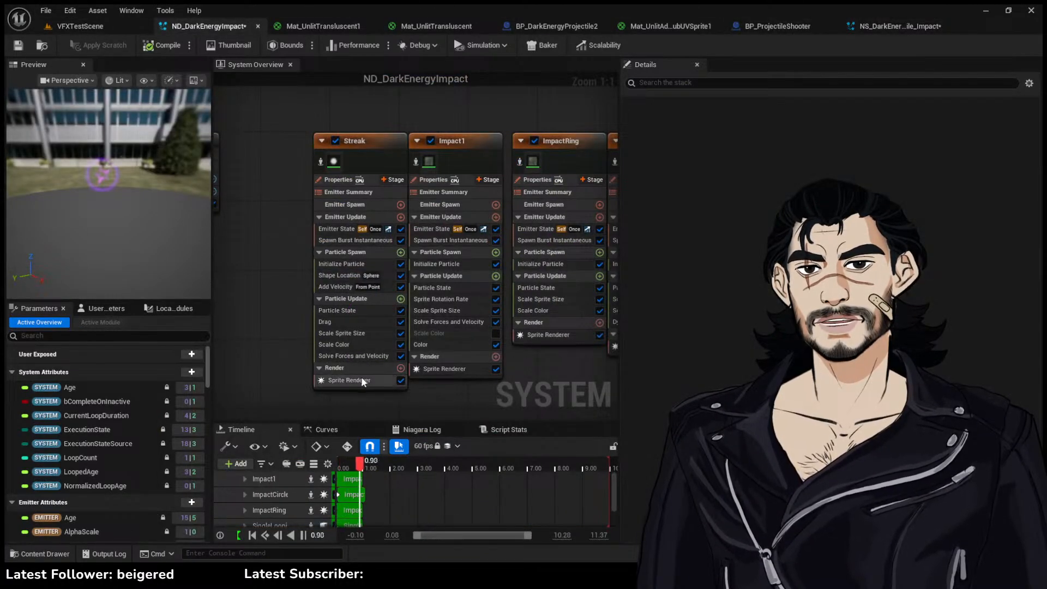
Change the Color in Streak's Initialize Particle module to purple and check the impact in the running level
{"action": "left_click", "coordinate": [368, 343]}
{"action": "left_click", "coordinate": [356, 263]}
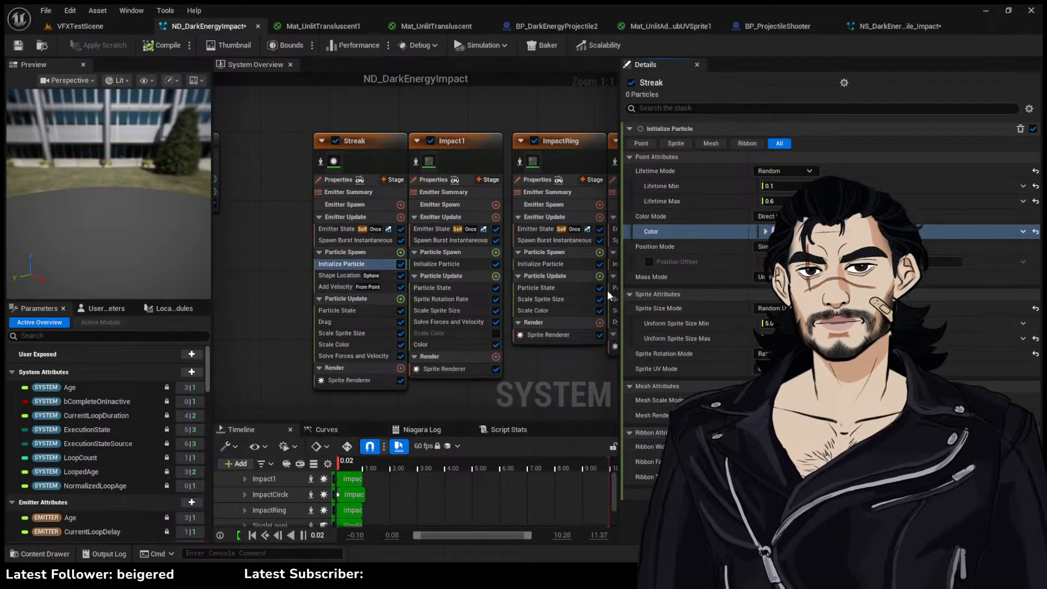
{"action": "left_click", "coordinate": [87, 29]}
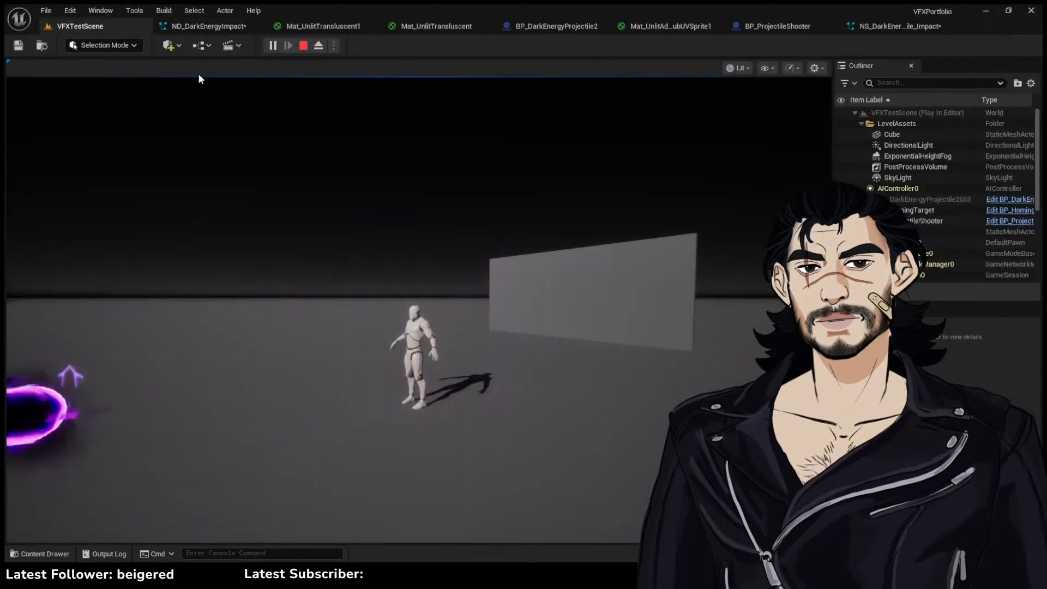
{"action": "left_click", "coordinate": [231, 96]}
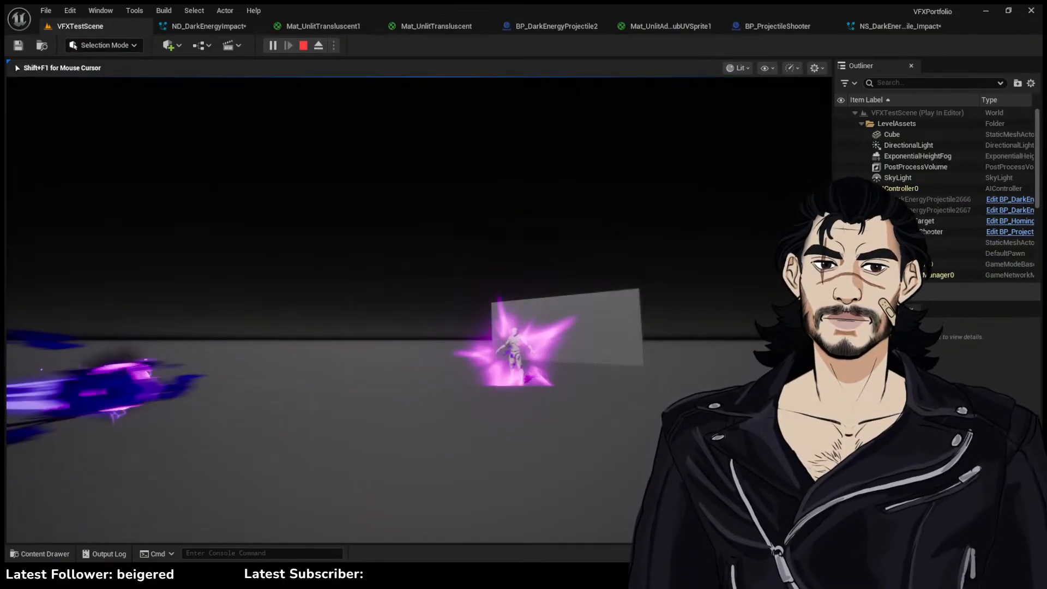
{"action": "key", "text": "w"}
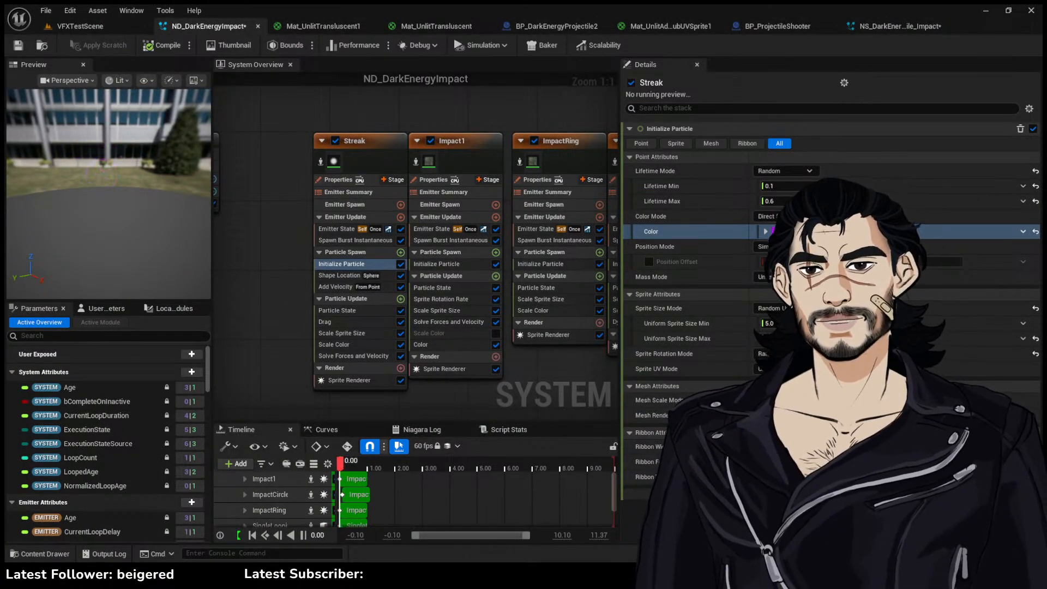
{"action": "left_click", "coordinate": [80, 26]}
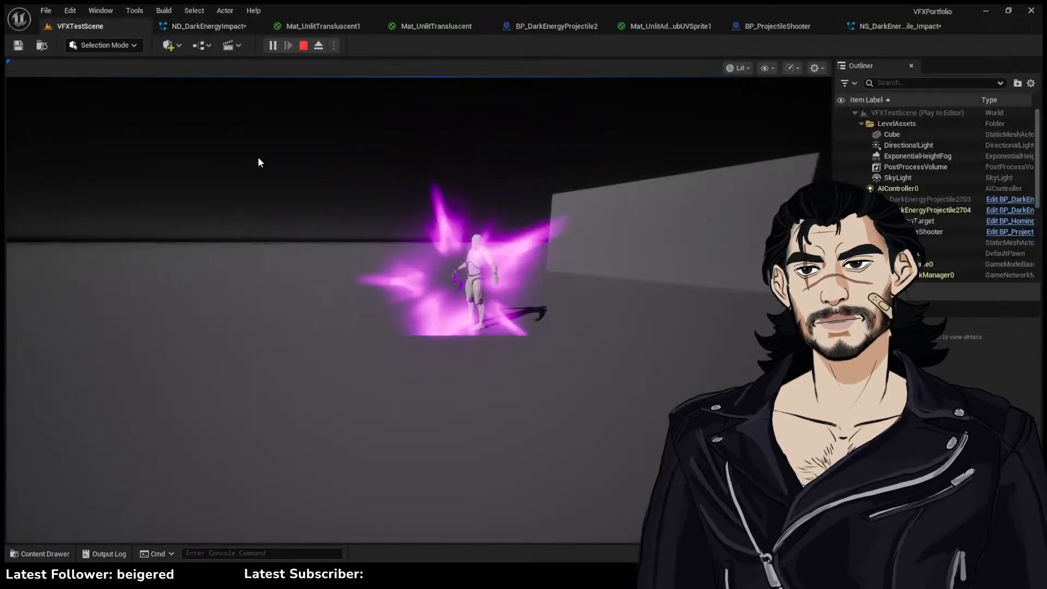